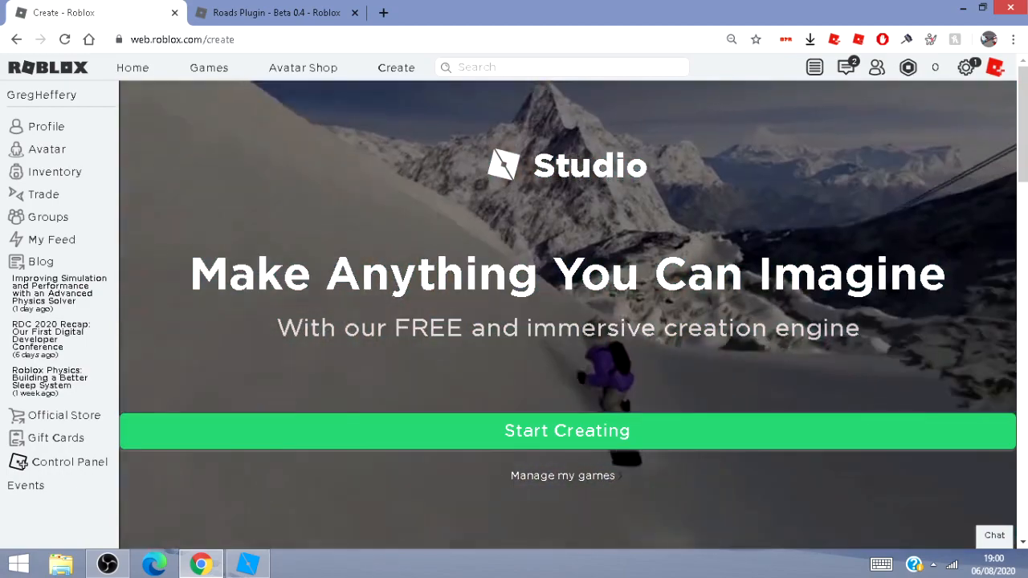
# Switch to Roblox Studio with the City Tutorial place open.
pyautogui.moveTo(248, 565)
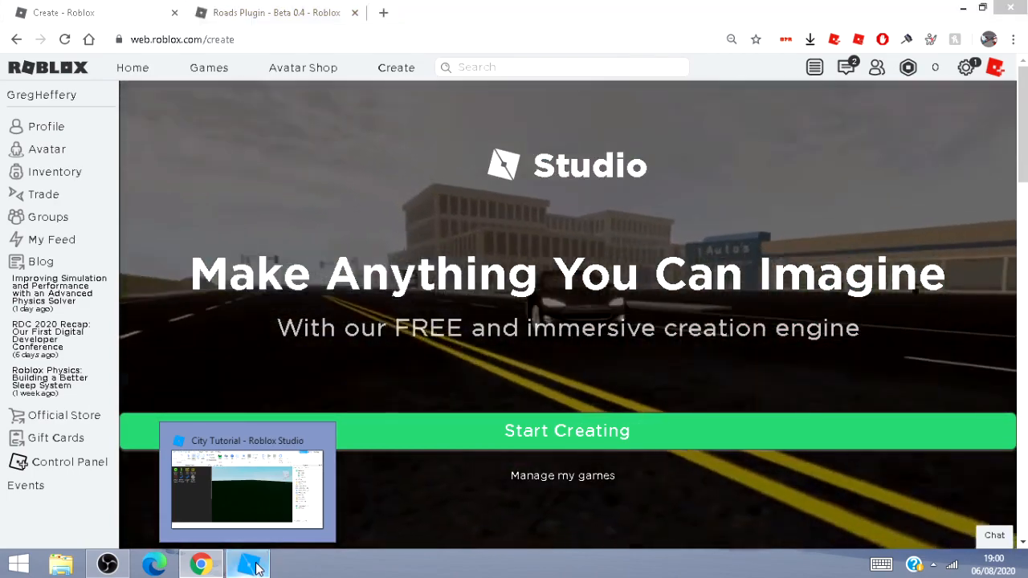
pyautogui.click(255, 566)
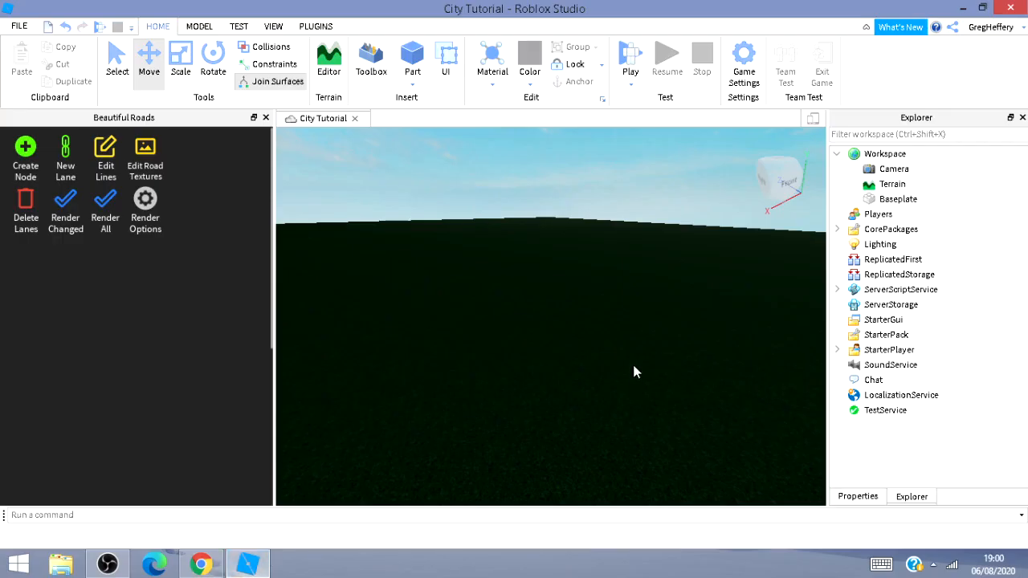
pyautogui.moveTo(581, 297); pyautogui.dragTo(602, 305, button='right')
pyautogui.press('s')
pyautogui.press('a')
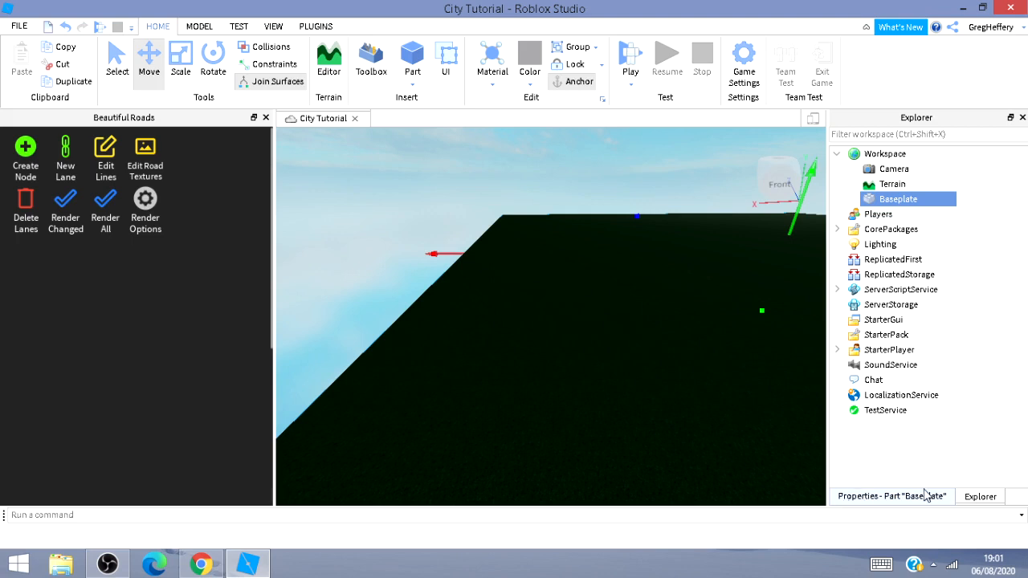
# Examine the Baseplate's BrickColor, Color and Material properties.
pyautogui.click(925, 495)
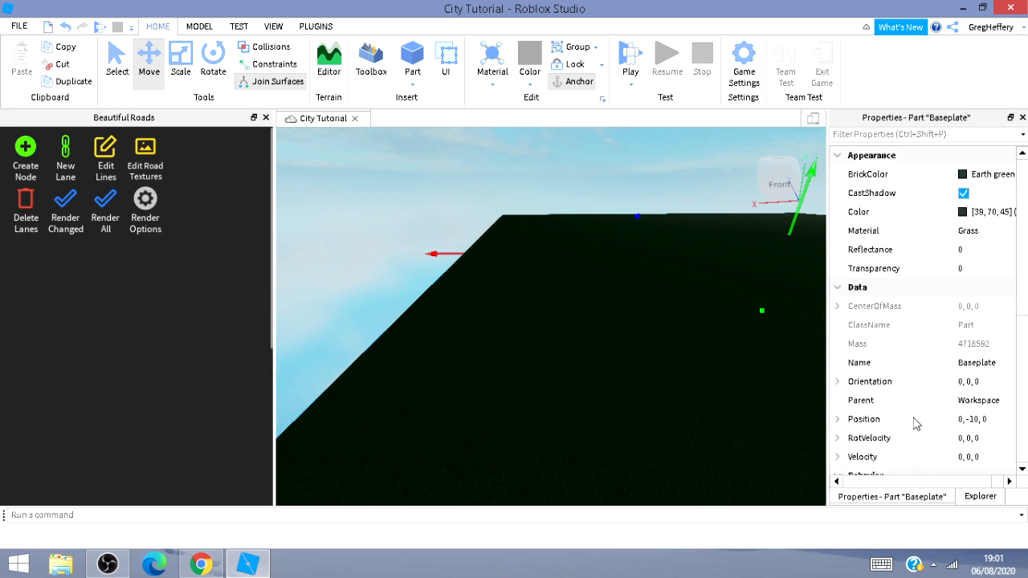
pyautogui.click(963, 175)
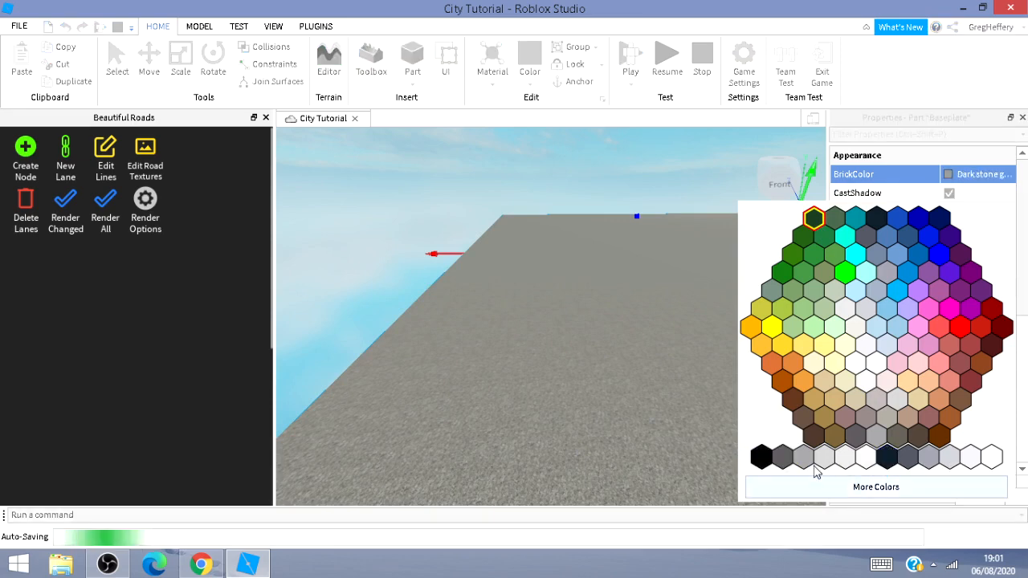
pyautogui.click(811, 217)
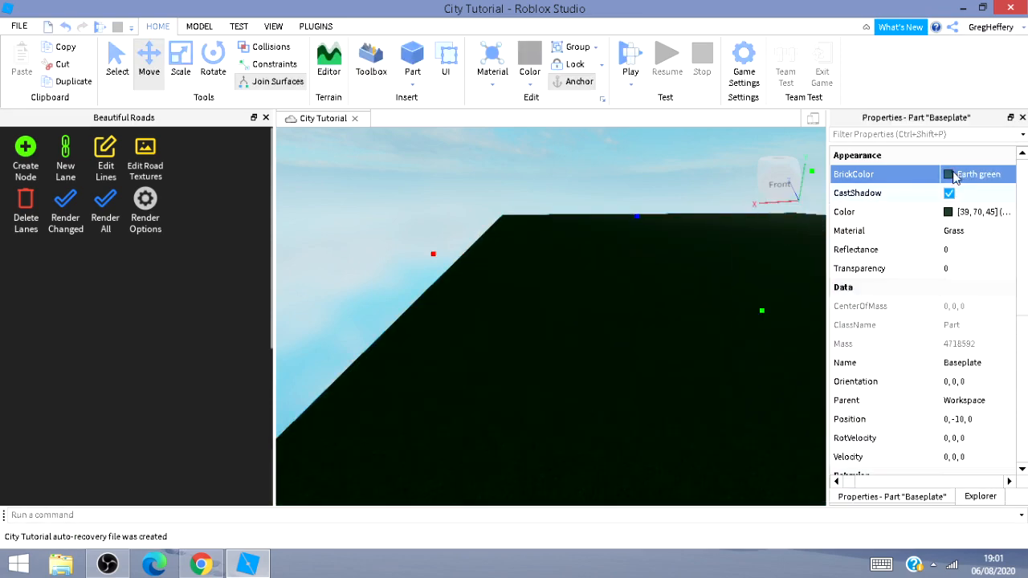
pyautogui.click(947, 212)
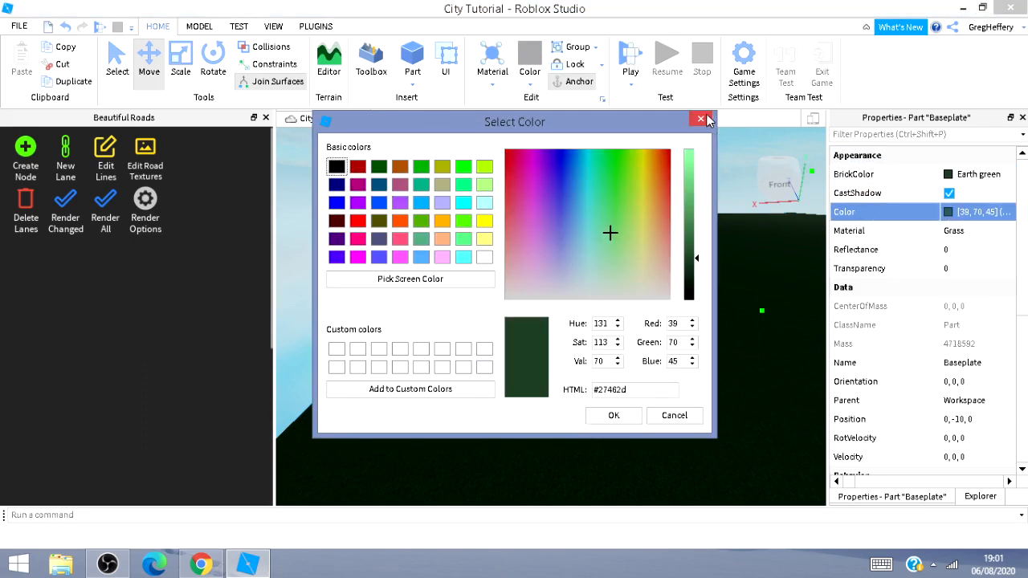
pyautogui.click(700, 120)
pyautogui.click(969, 233)
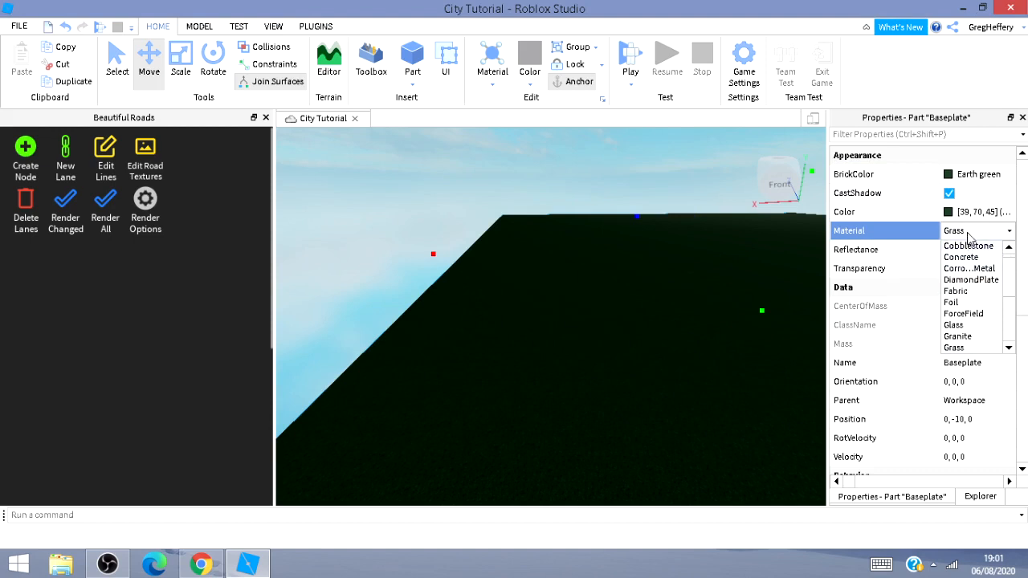
pyautogui.moveTo(465, 174)
pyautogui.mouseDown(button='right')
pyautogui.moveTo(511, 195)
pyautogui.moveTo(456, 185)
pyautogui.mouseUp(button='right')
pyautogui.press('s')
pyautogui.moveTo(548, 305); pyautogui.dragTo(548, 303, button='right')
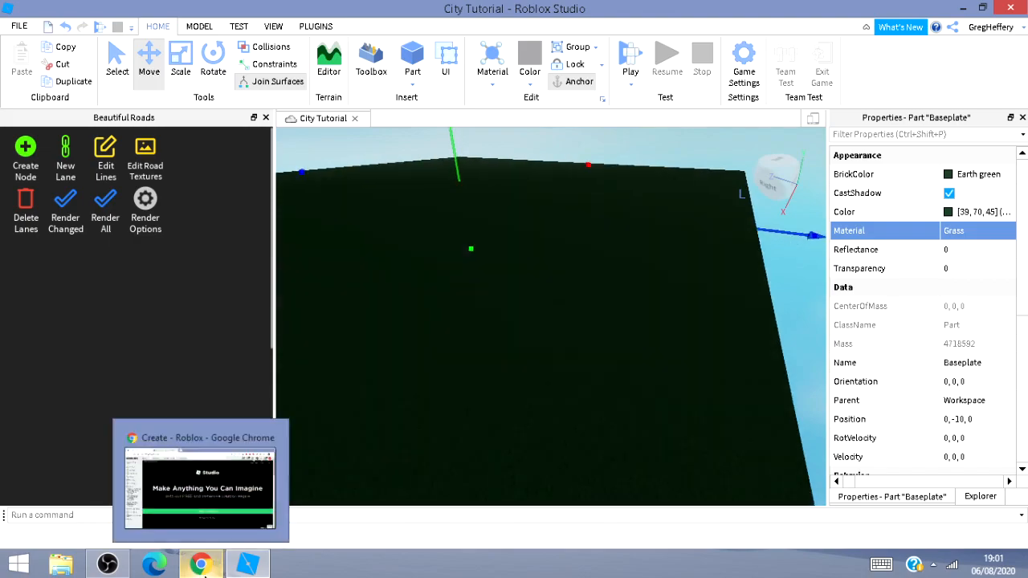
# View the Roads Plugin - Beta 0.4 page in the browser and return to Studio.
pyautogui.click(200, 564)
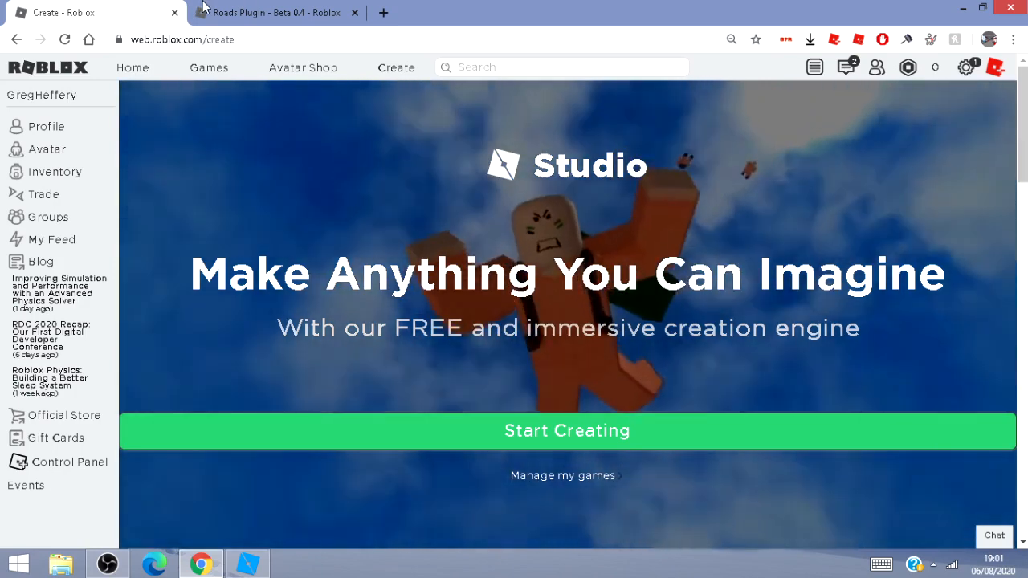
pyautogui.click(264, 23)
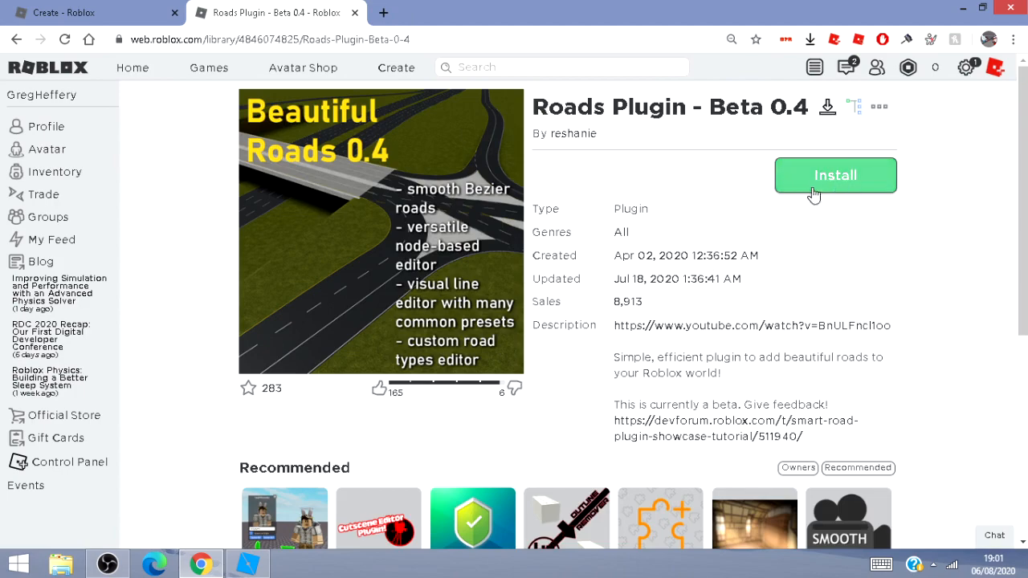
pyautogui.moveTo(247, 565)
pyautogui.click(235, 481)
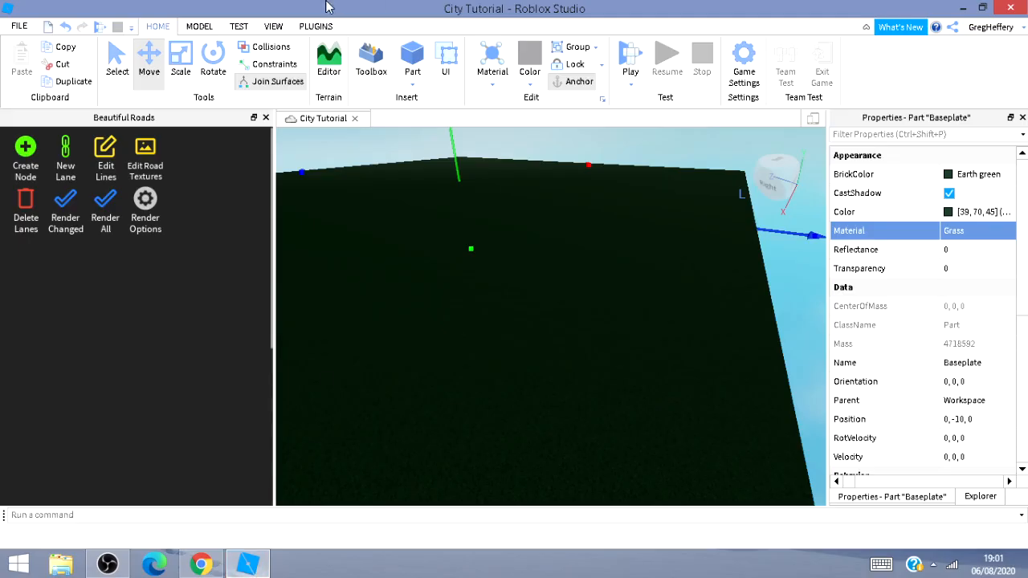
pyautogui.click(315, 26)
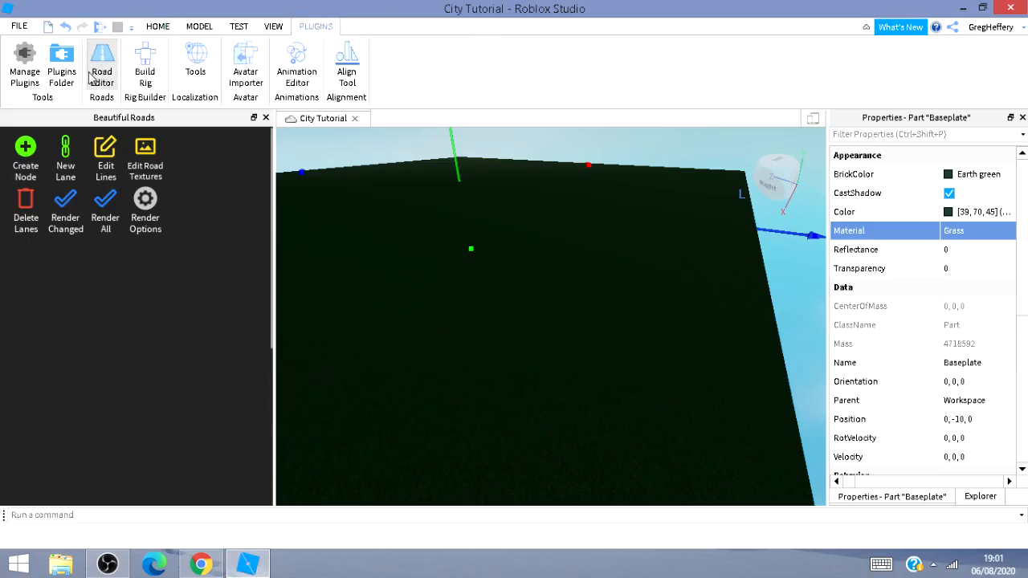
pyautogui.click(164, 29)
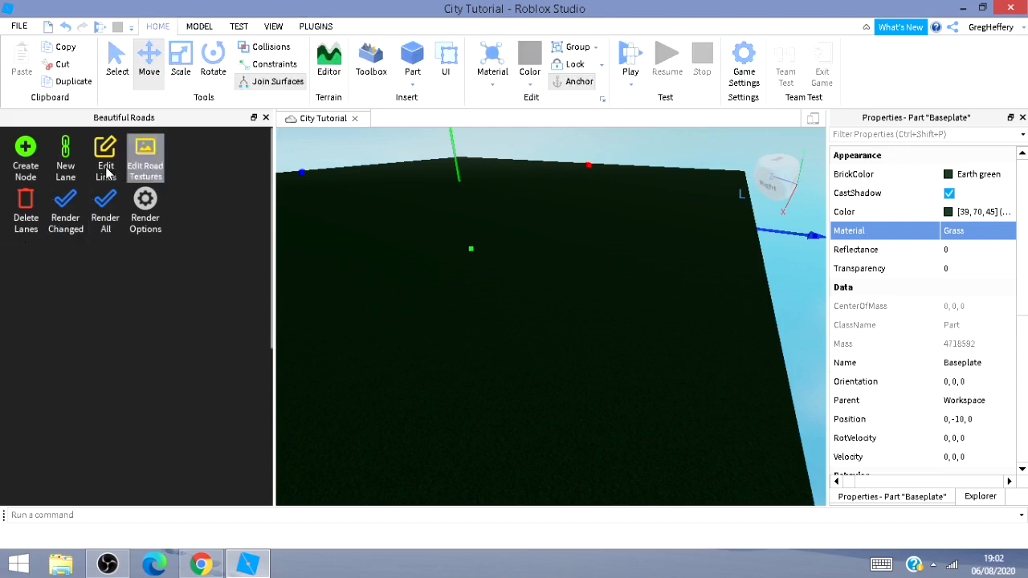
pyautogui.click(668, 348)
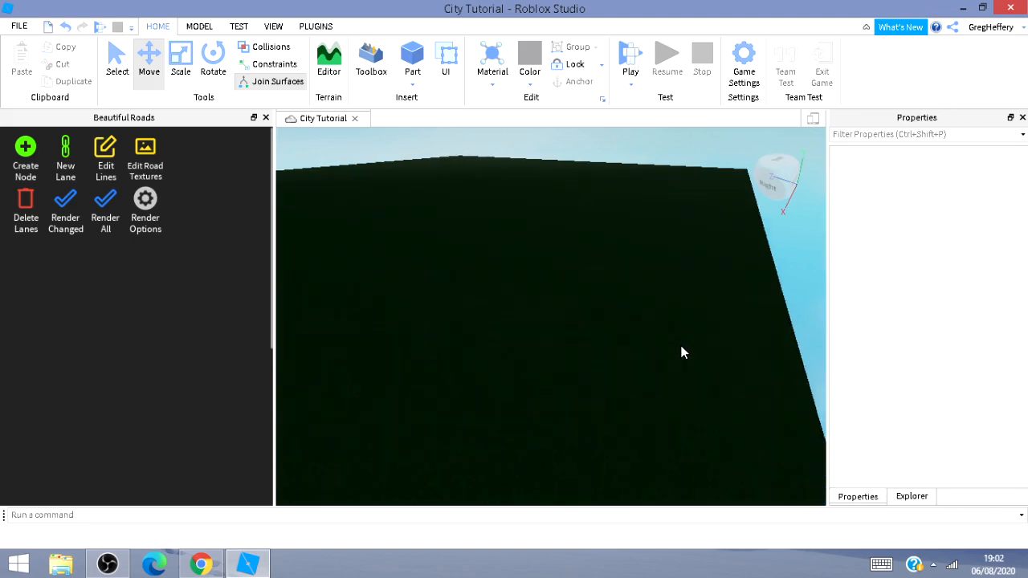
# Create a road node on the baseplate with the Beautiful Roads plugin.
pyautogui.moveTo(681, 346); pyautogui.dragTo(662, 337, button='right')
pyautogui.press('w')
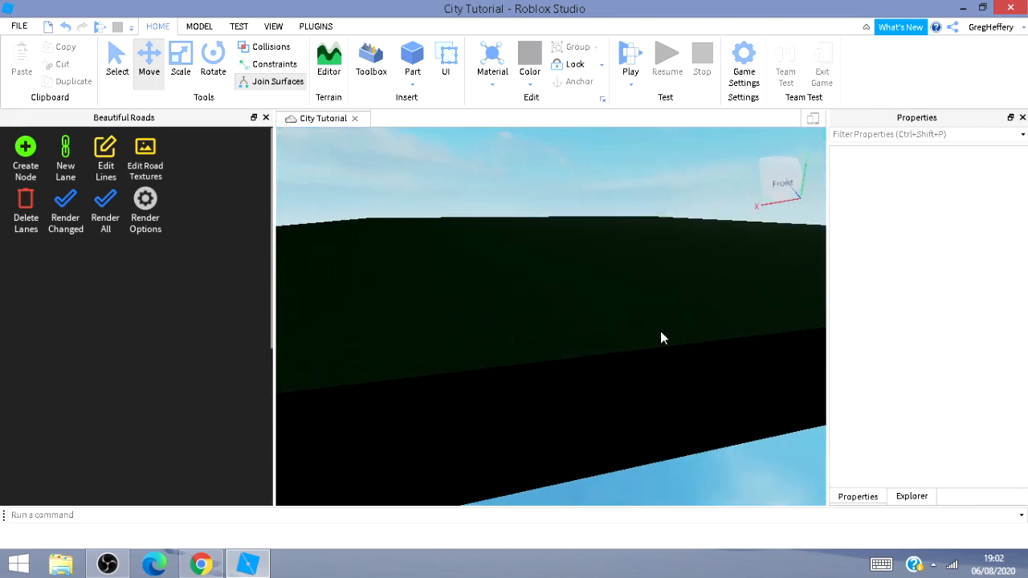
pyautogui.click(17, 172)
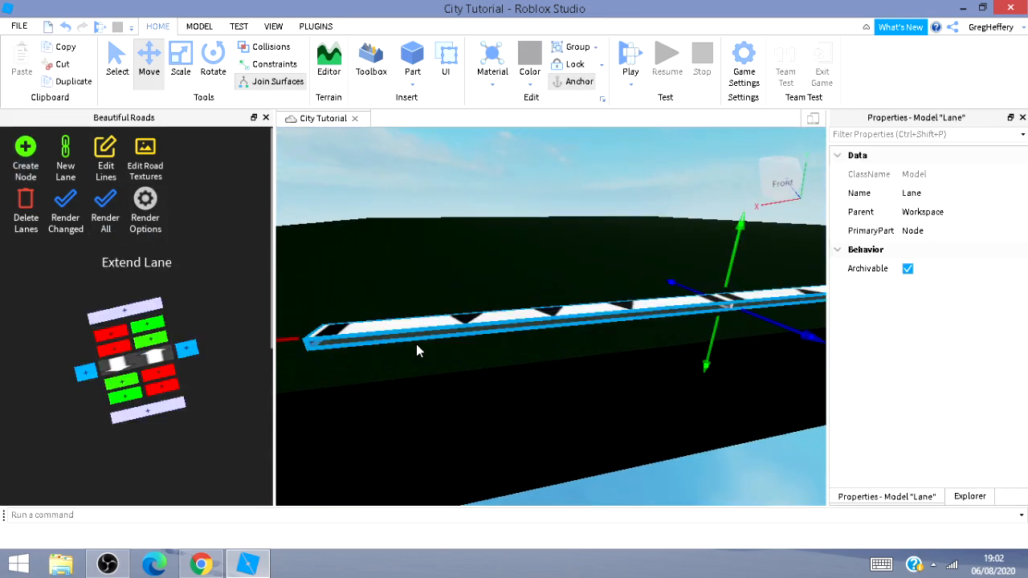
# Extend the new lane in both directions with the Extend Lane widget.
pyautogui.moveTo(451, 327); pyautogui.dragTo(477, 368)
pyautogui.press('a')
pyautogui.moveTo(452, 472); pyautogui.dragTo(471, 465, button='right')
pyautogui.press('s')
pyautogui.press('a')
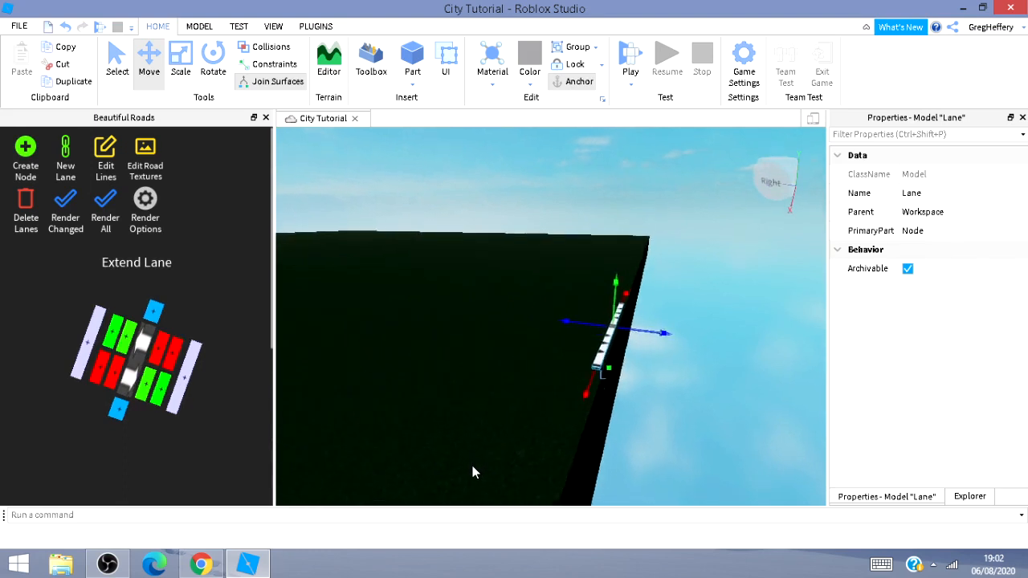
pyautogui.press('d')
pyautogui.press('w')
pyautogui.moveTo(476, 456); pyautogui.dragTo(466, 455, button='right')
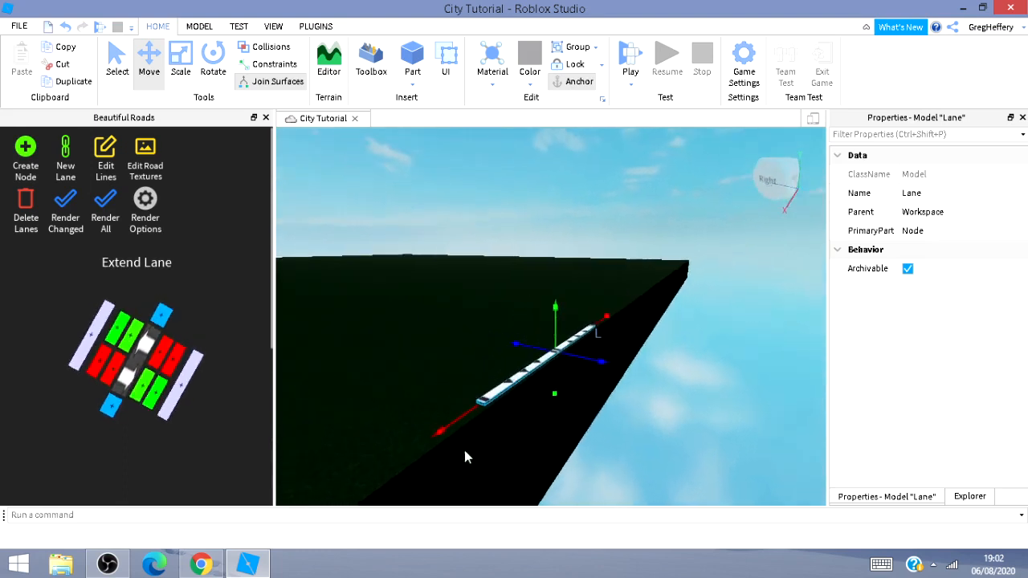
pyautogui.press('s')
pyautogui.press('d')
pyautogui.press('s')
pyautogui.press('a')
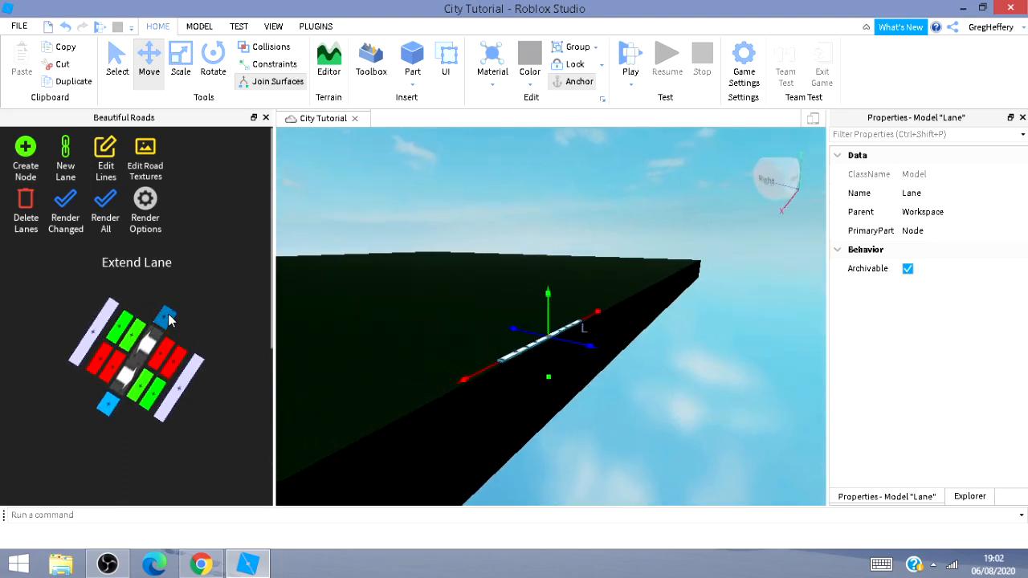
pyautogui.click(168, 318)
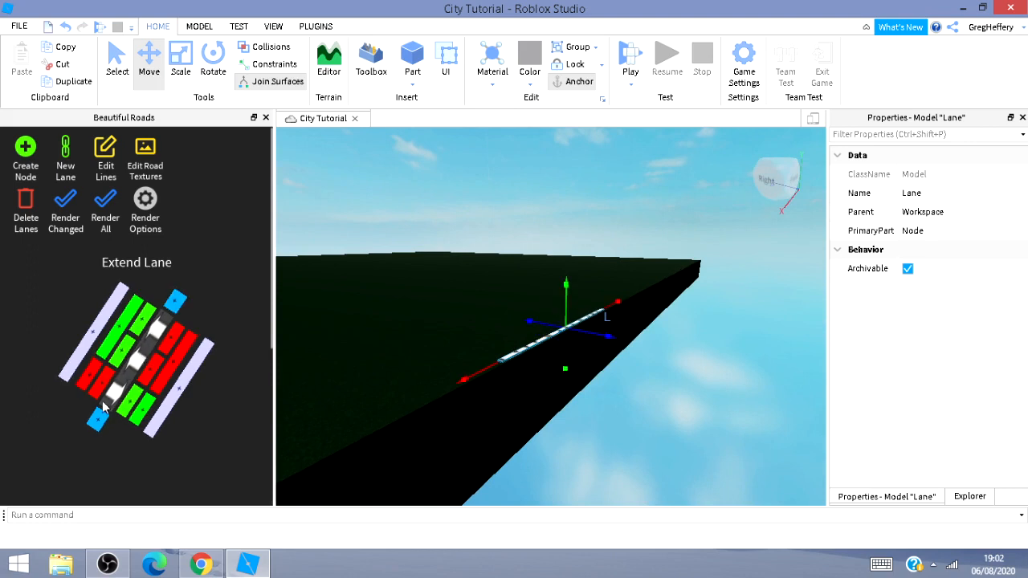
pyautogui.click(94, 425)
# Add a parallel lane beside the selected lane and undo the addition.
pyautogui.press('a')
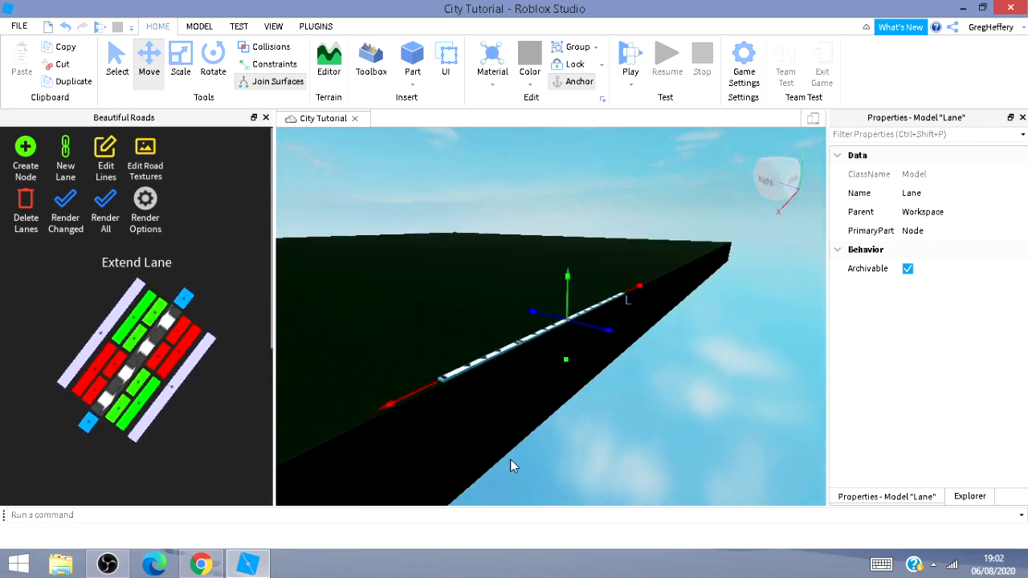
pyautogui.moveTo(516, 452); pyautogui.dragTo(512, 457, button='right')
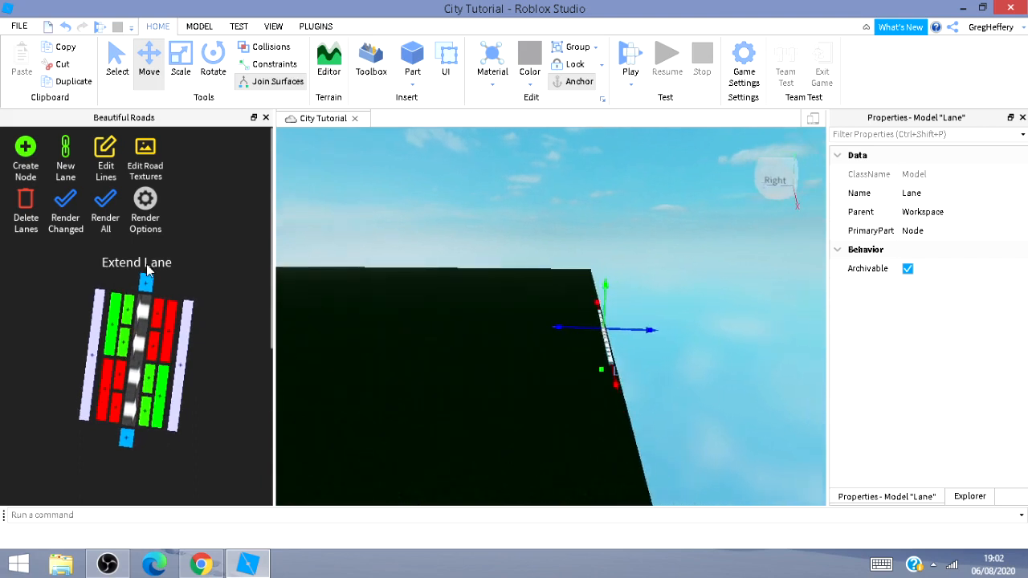
pyautogui.press('w')
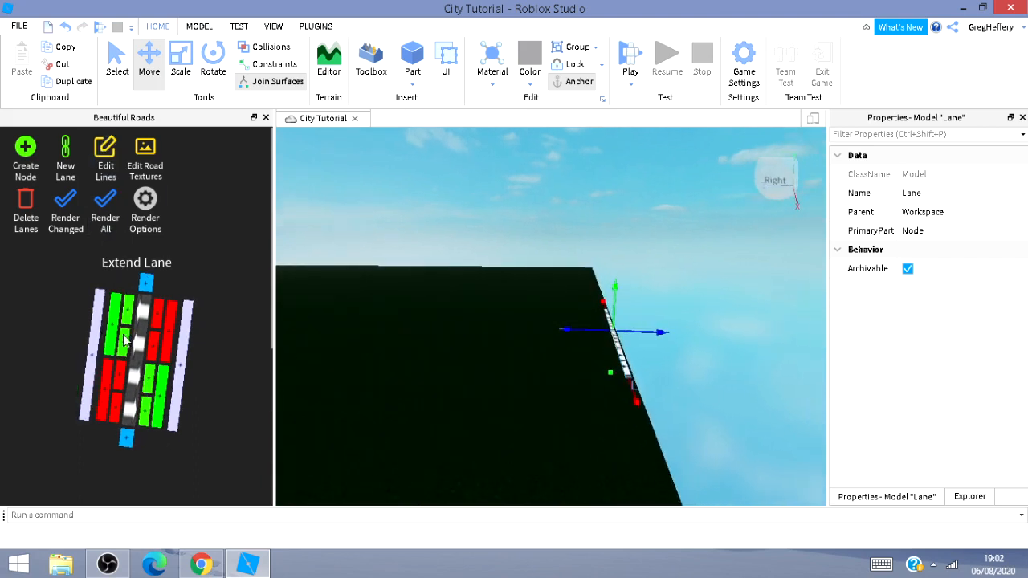
pyautogui.click(183, 349)
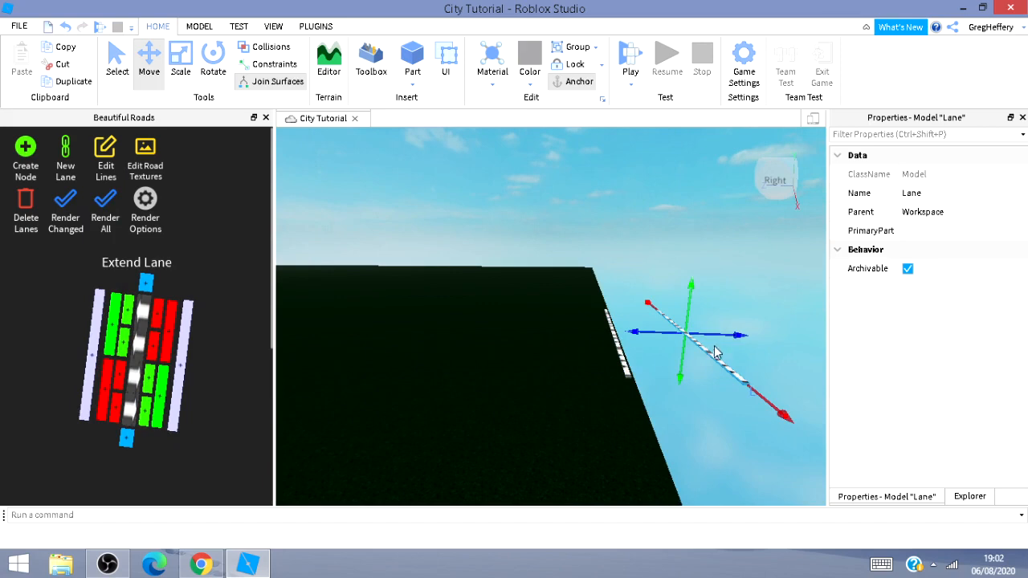
pyautogui.hotkey('ctrl', 'z')
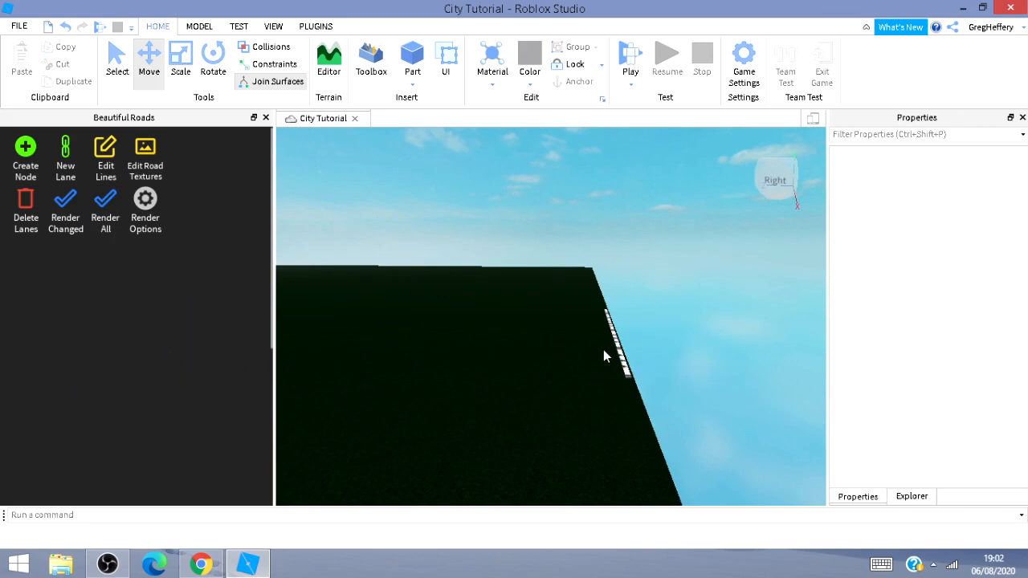
# Reselect the lane and add a parallel lane across the baseplate with the Extend Lane widget.
pyautogui.click(623, 361)
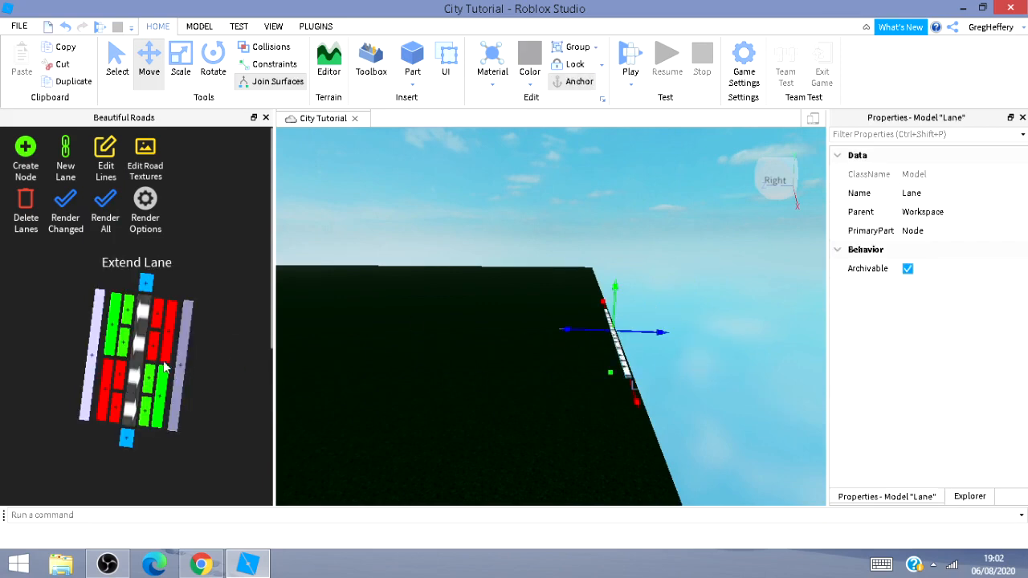
pyautogui.click(91, 365)
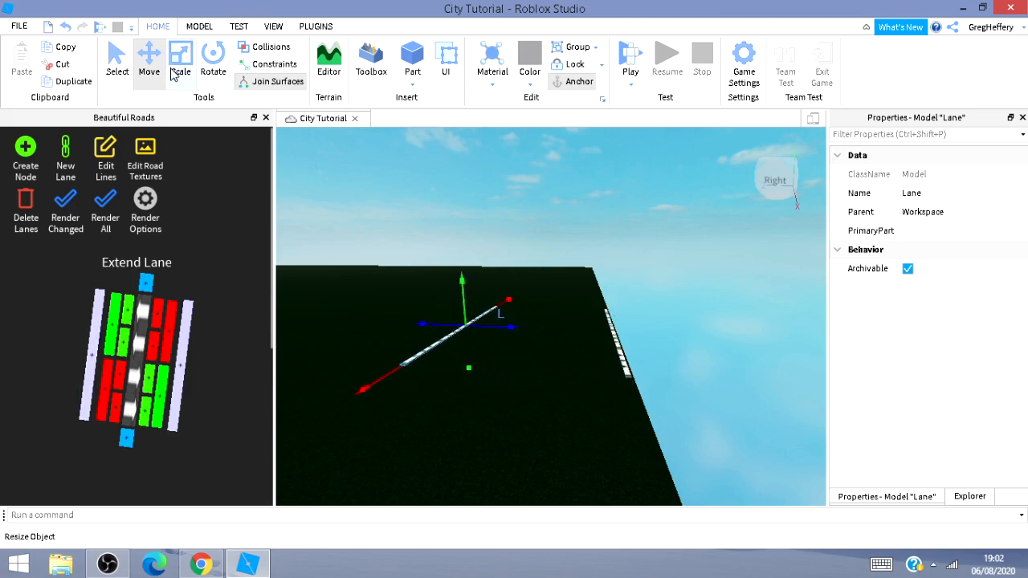
# Render the changed lanes to generate the road surface between them.
pyautogui.press('a')
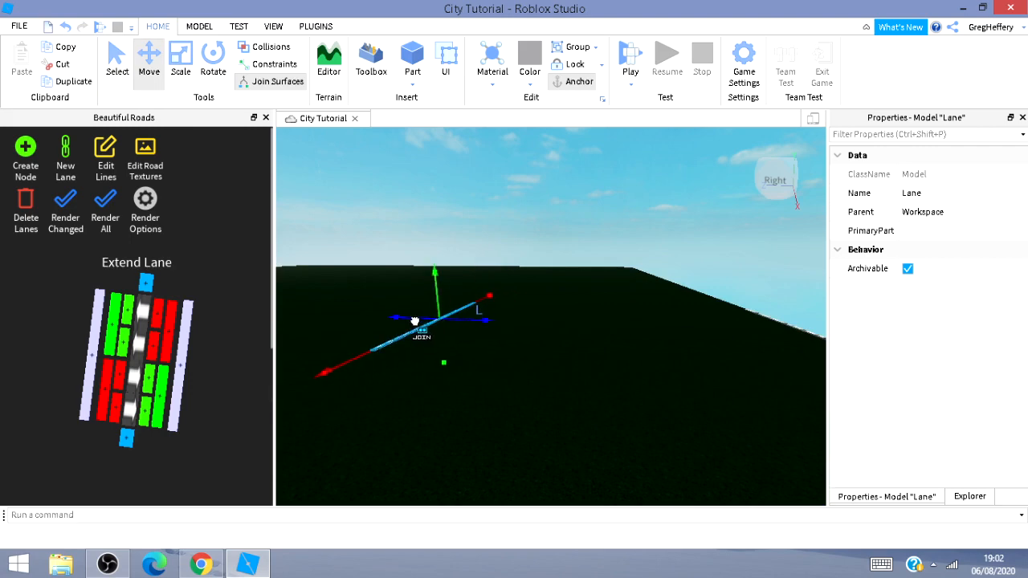
pyautogui.press('d')
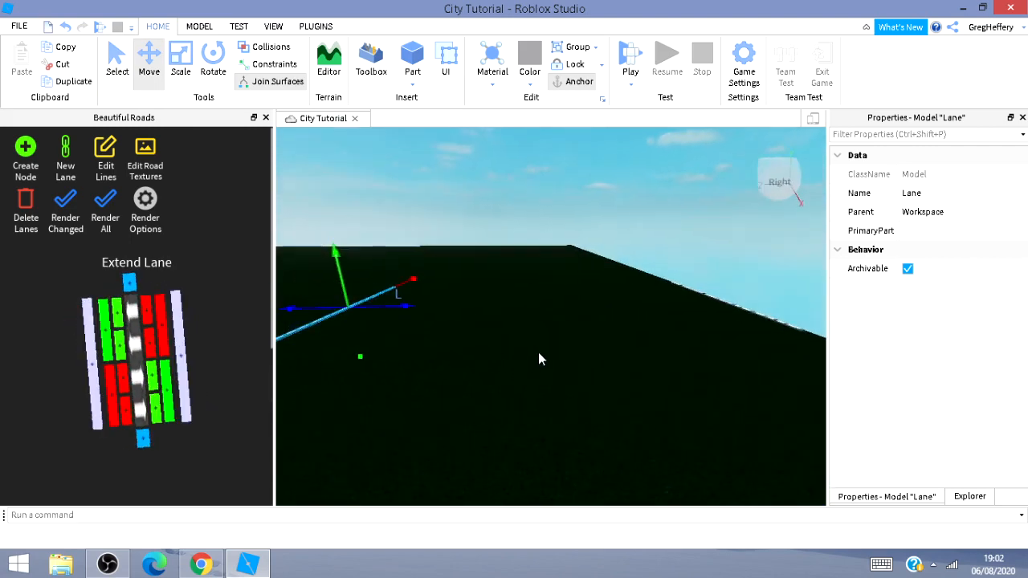
pyautogui.moveTo(537, 350); pyautogui.dragTo(520, 391, button='right')
pyautogui.press('s')
pyautogui.press('d')
pyautogui.press('d')
pyautogui.press('w')
pyautogui.press('w')
pyautogui.moveTo(508, 321); pyautogui.dragTo(504, 321, button='right')
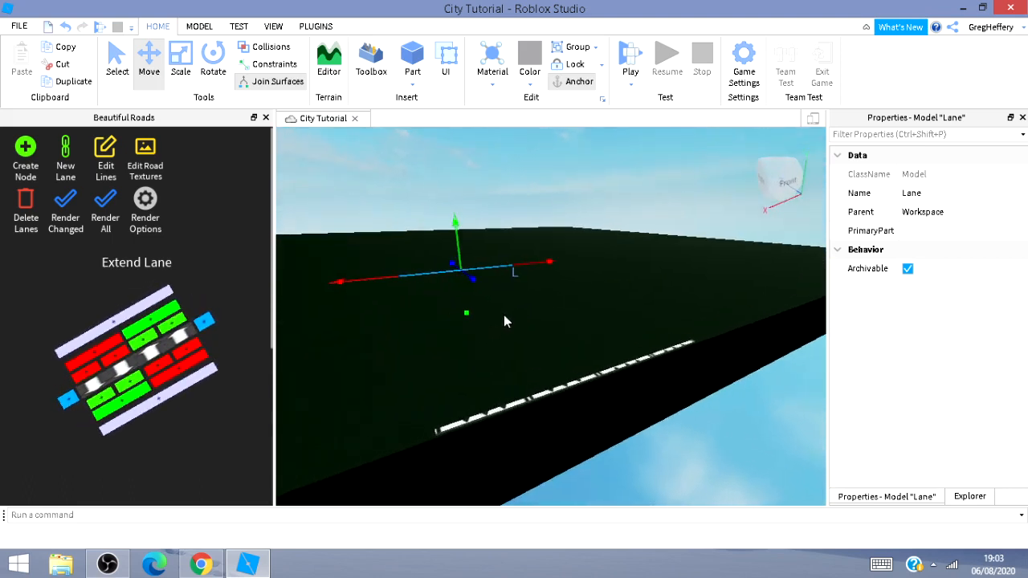
pyautogui.click(70, 217)
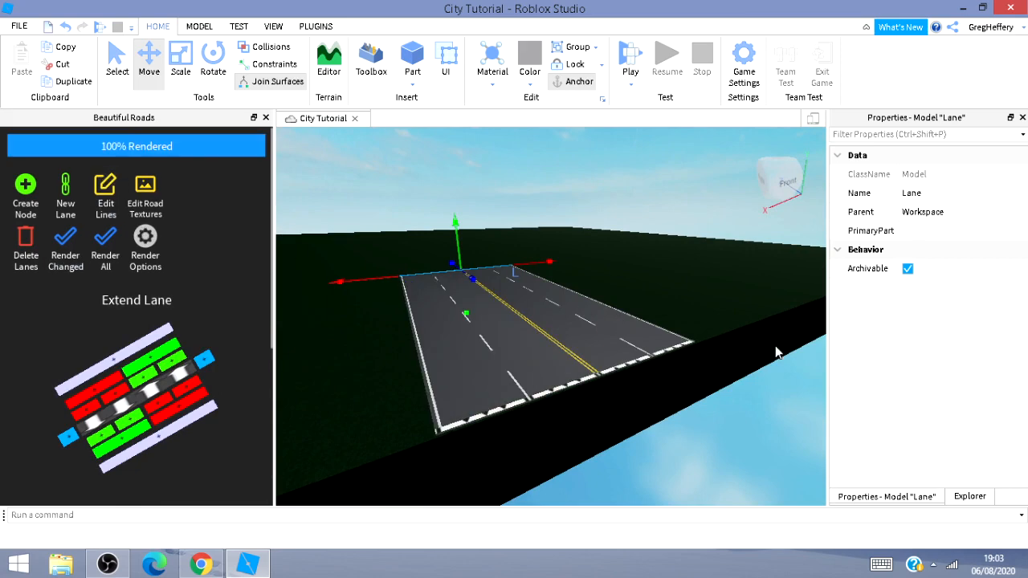
# Open Edit Lines and select the white dashed lane line to edit its markings.
pyautogui.moveTo(696, 291); pyautogui.dragTo(619, 274, button='right')
pyautogui.press('w')
pyautogui.press('a')
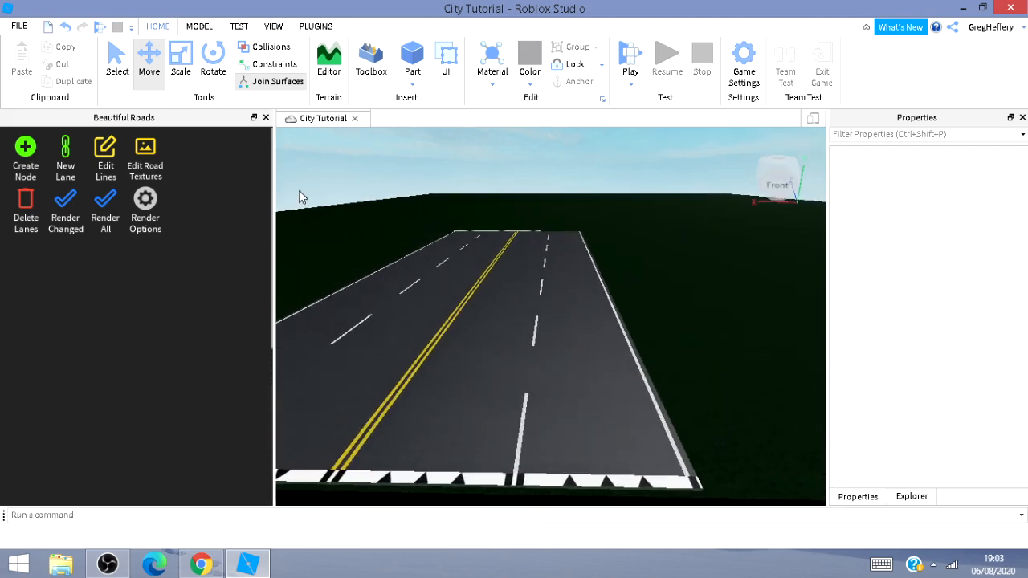
pyautogui.click(112, 179)
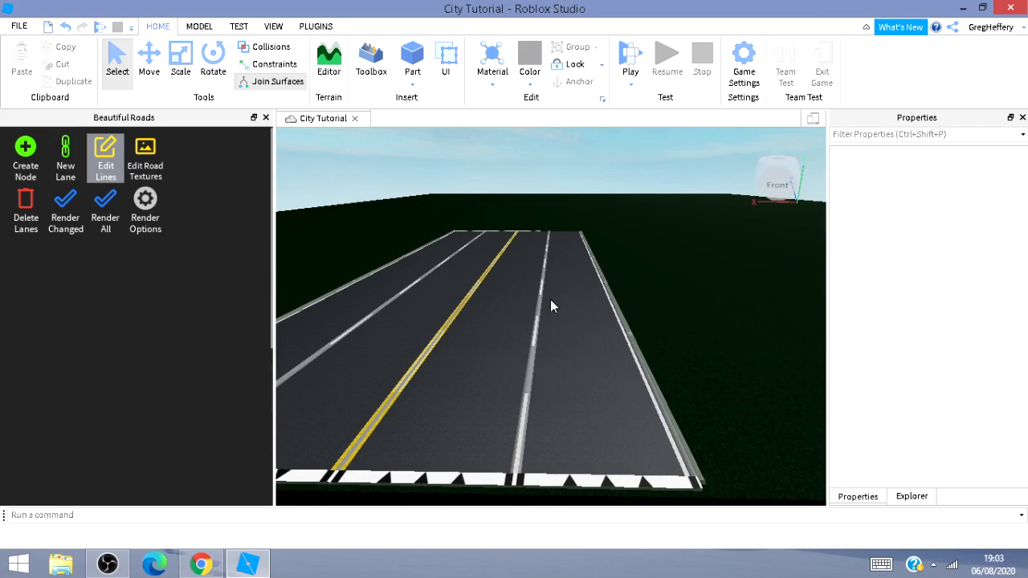
pyautogui.click(540, 299)
pyautogui.scroll(-3, 210, 405)
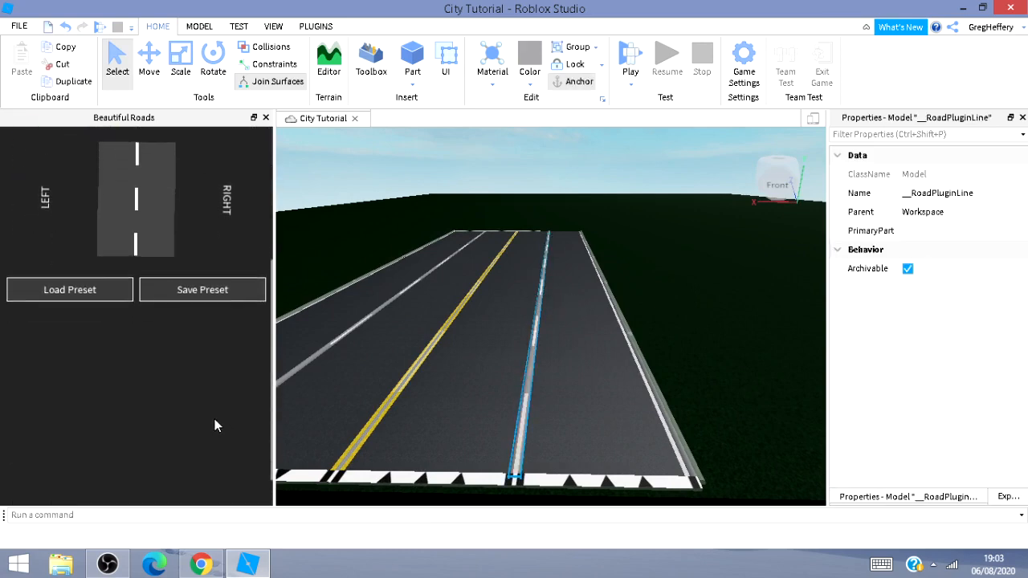
# Apply the Dashed White line preset to the selected lane line and close line editing.
pyautogui.click(88, 290)
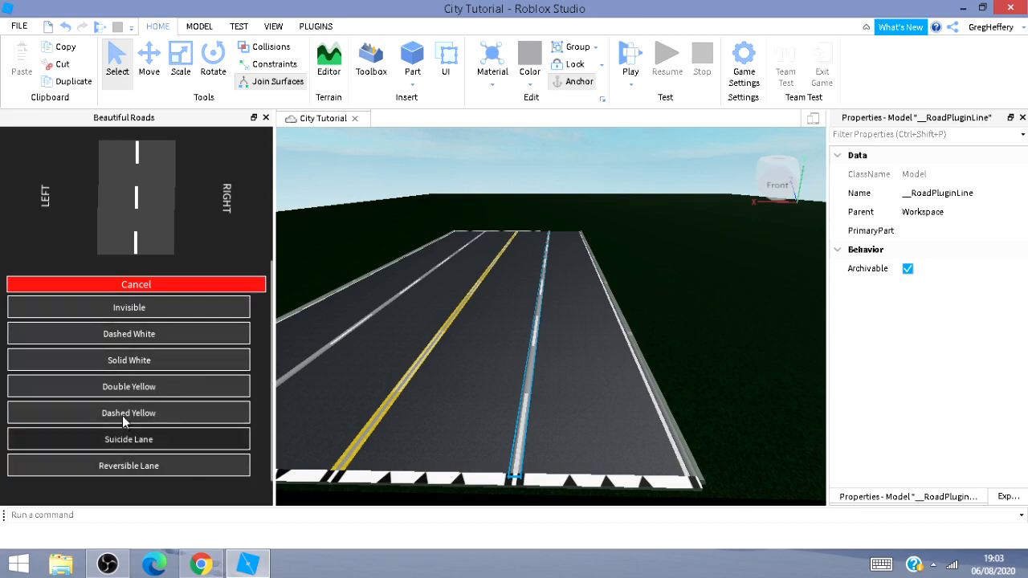
pyautogui.click(149, 342)
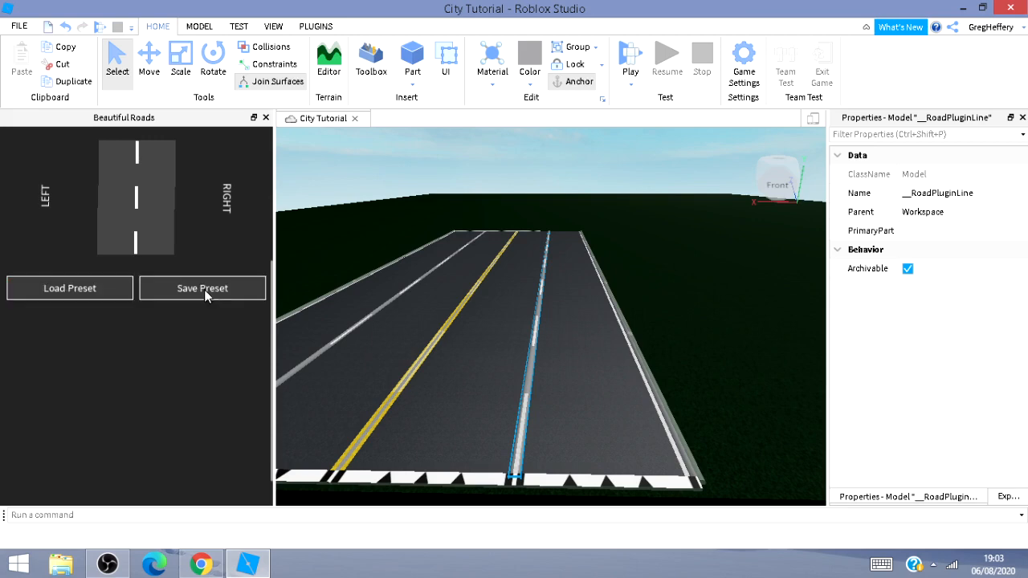
pyautogui.scroll(5, 207, 265)
pyautogui.click(116, 181)
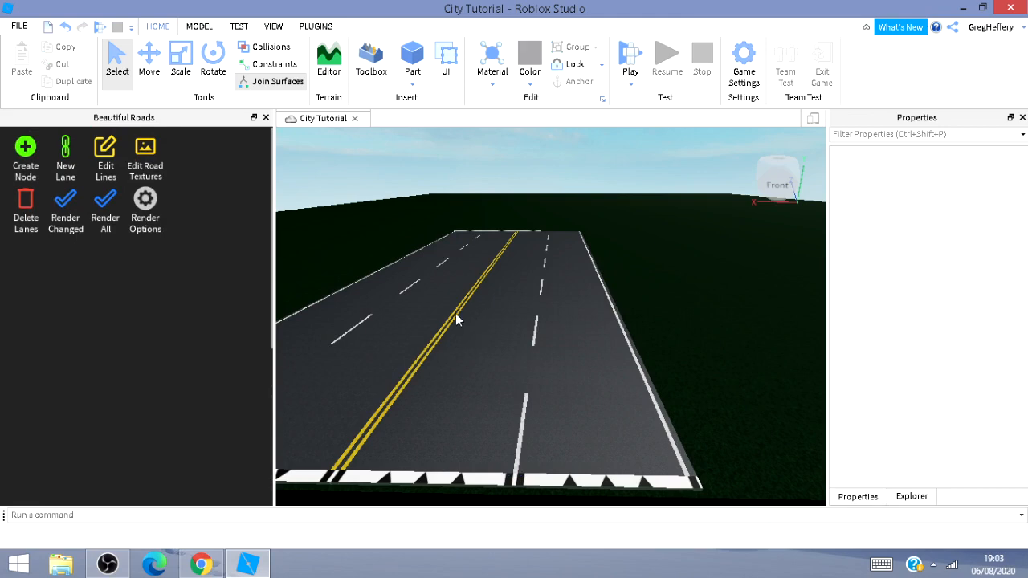
pyautogui.click(102, 164)
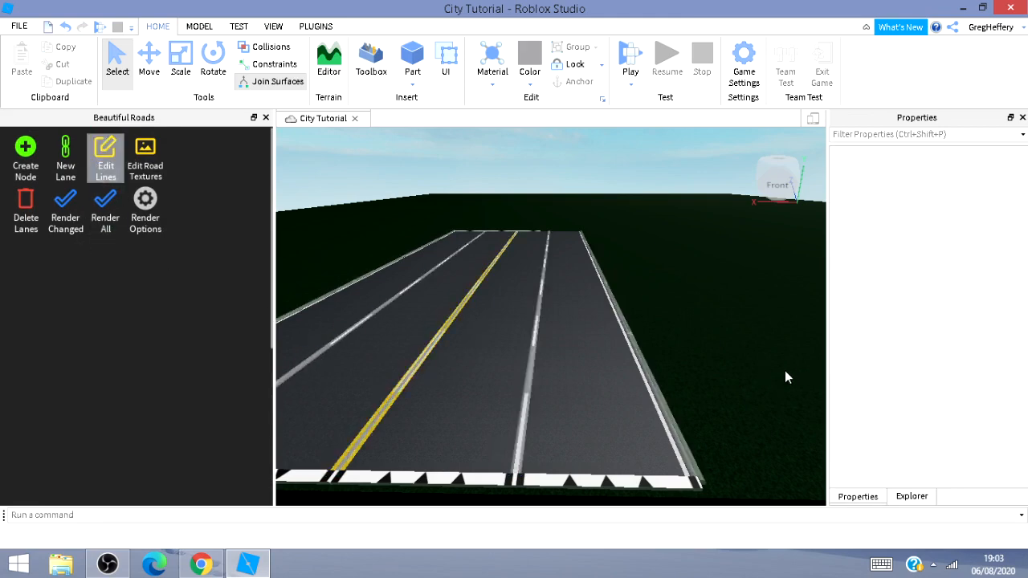
pyautogui.press('w')
pyautogui.moveTo(774, 341); pyautogui.dragTo(770, 351, button='right')
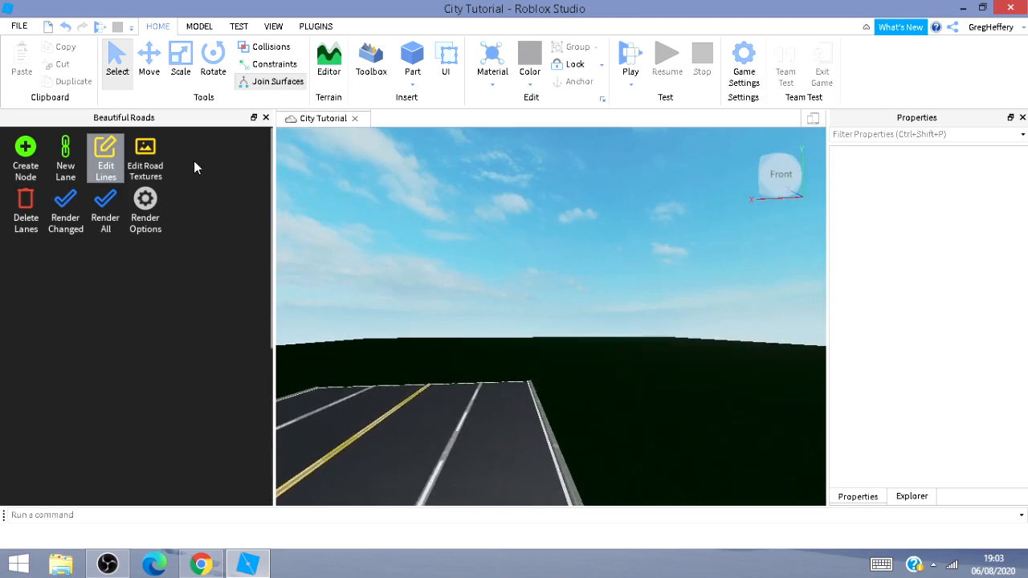
pyautogui.click(105, 159)
# Select the lane at the road's end edge and add a parallel lane a short distance beyond it with the Extend Lane widget.
pyautogui.moveTo(699, 357); pyautogui.dragTo(746, 292, button='right')
pyautogui.press('w')
pyautogui.press('s')
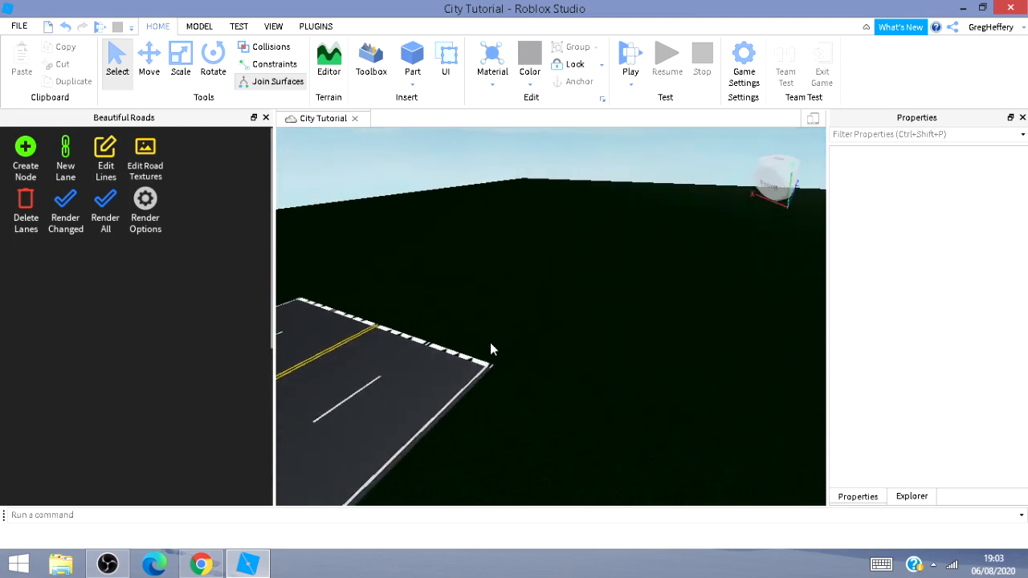
pyautogui.click(488, 353)
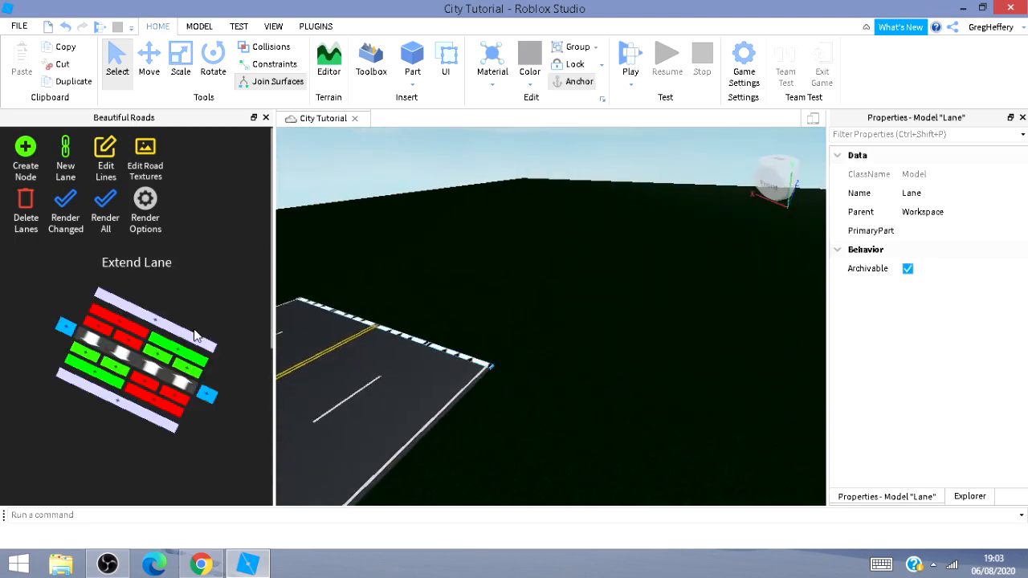
pyautogui.click(193, 345)
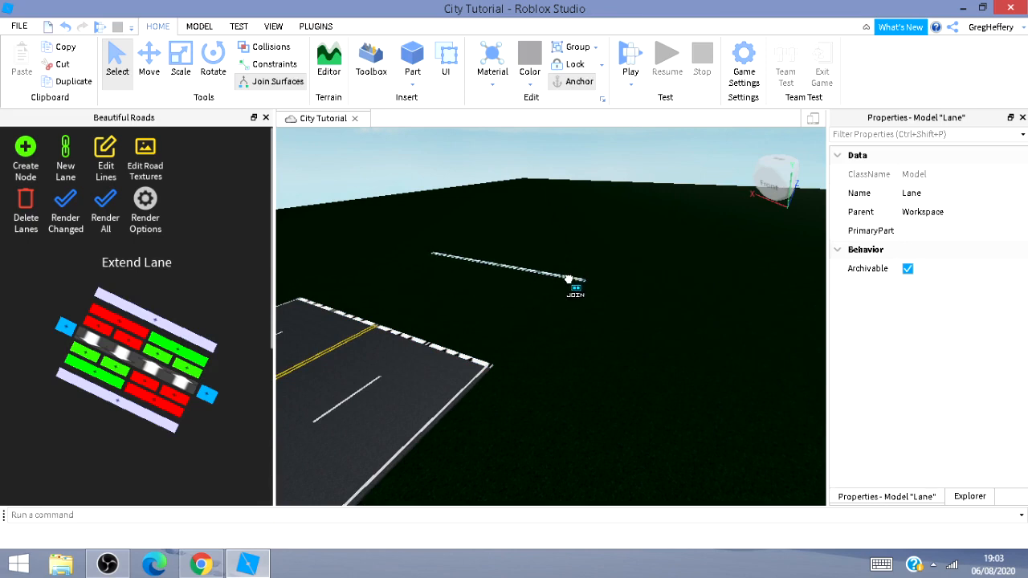
pyautogui.click(568, 280)
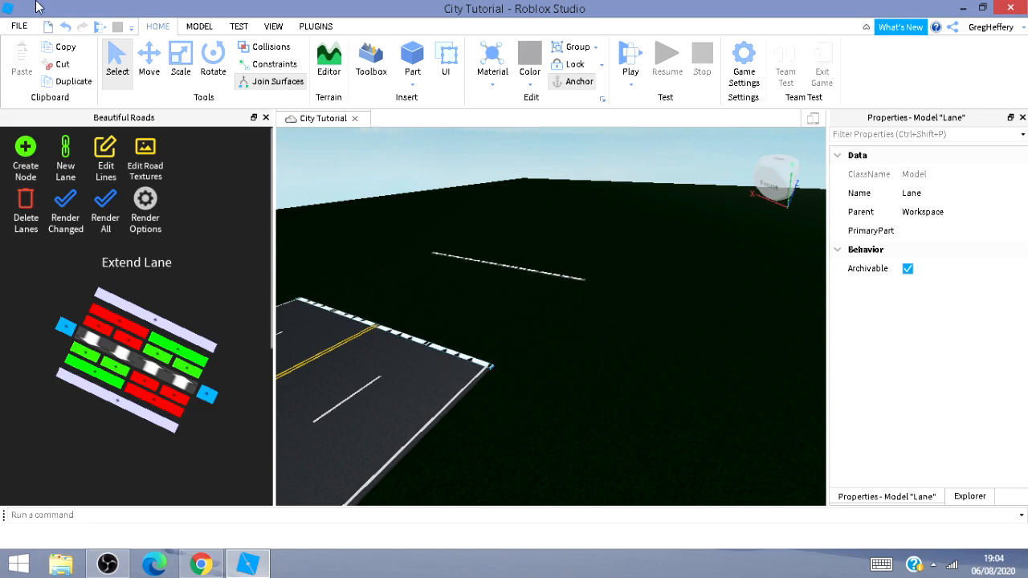
# With the Move tool, position a cross lane running from the road's end corner out to the new parallel lane.
pyautogui.click(149, 60)
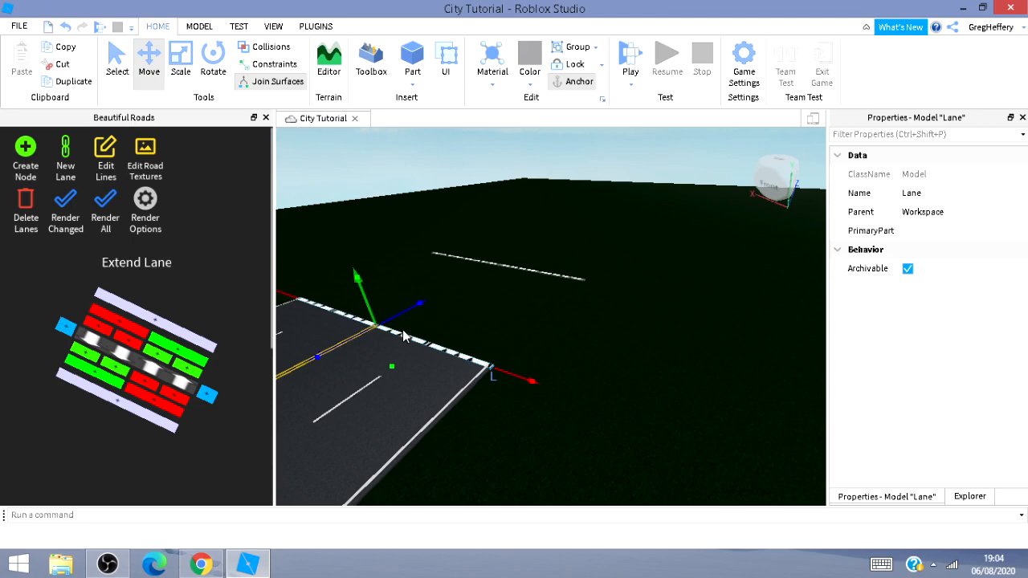
pyautogui.click(399, 313)
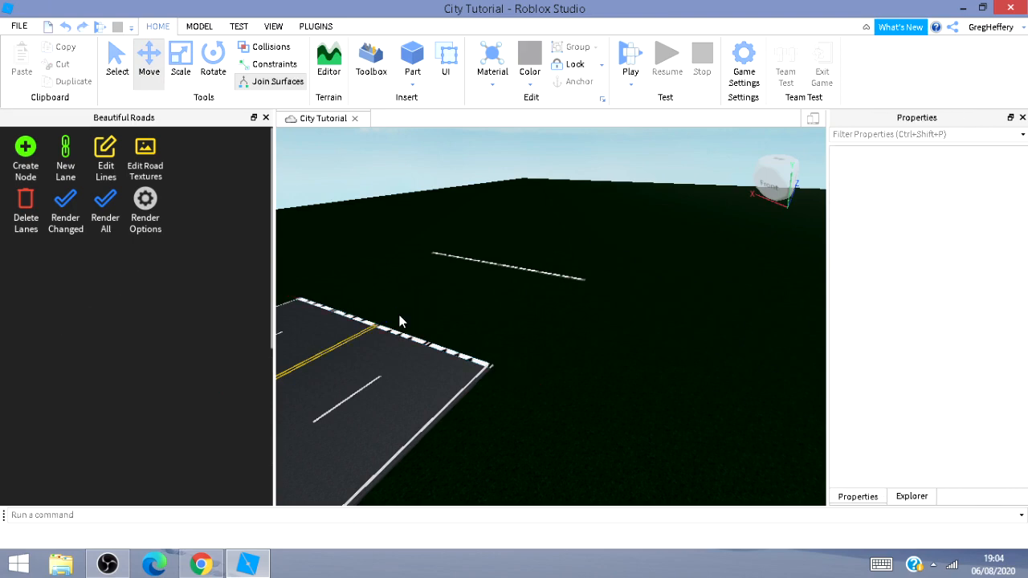
pyautogui.click(482, 363)
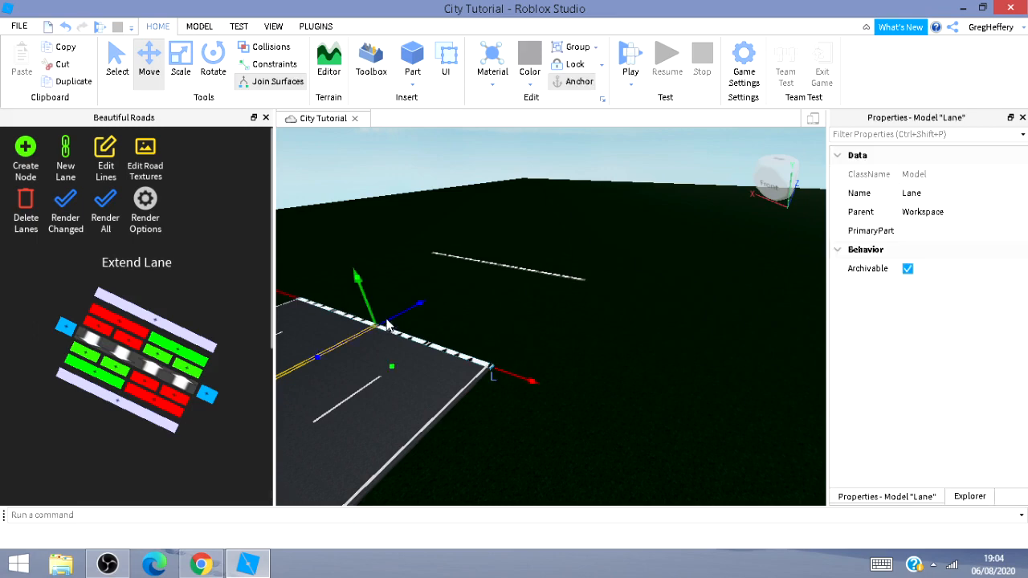
pyautogui.click(502, 245)
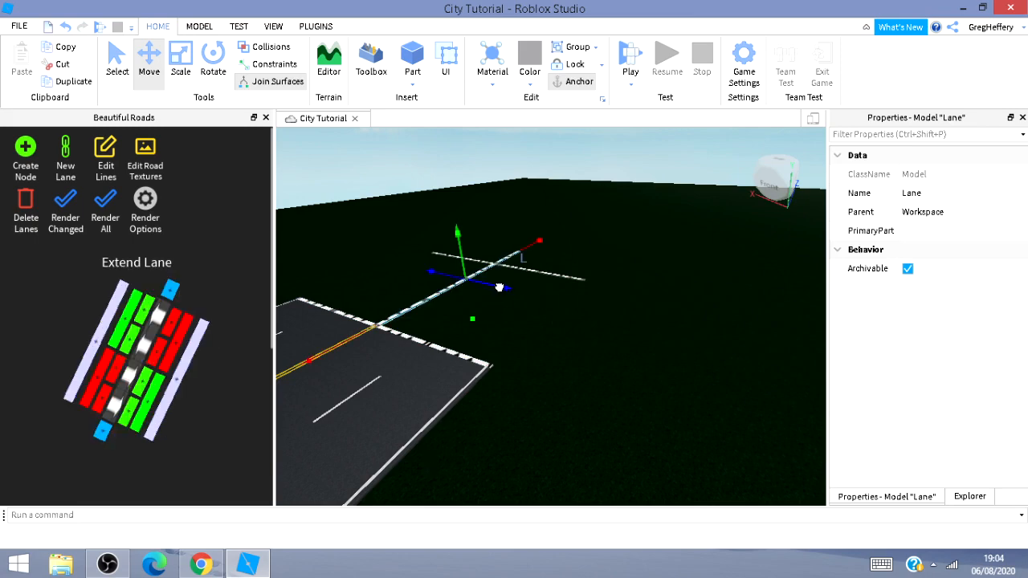
pyautogui.moveTo(397, 317); pyautogui.dragTo(589, 347)
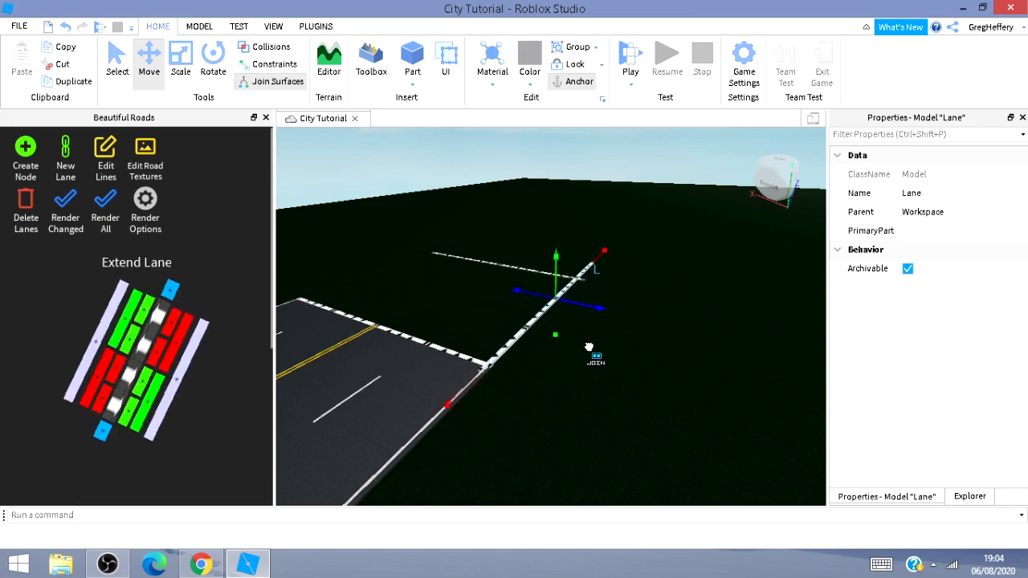
pyautogui.moveTo(601, 251)
pyautogui.mouseDown()
pyautogui.moveTo(600, 261)
pyautogui.moveTo(608, 257)
pyautogui.mouseUp()
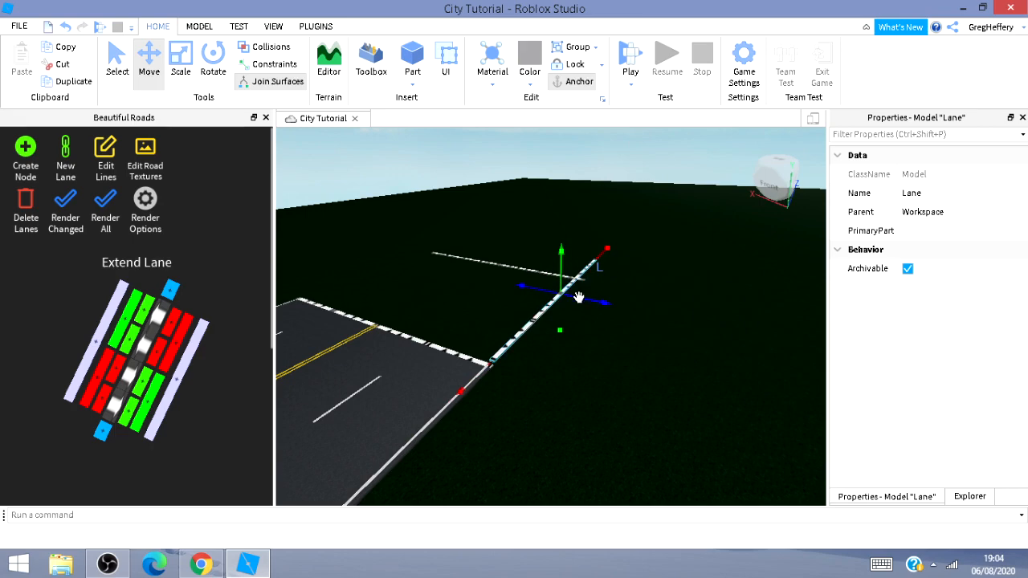
pyautogui.moveTo(578, 297); pyautogui.dragTo(582, 301)
pyautogui.moveTo(476, 381); pyautogui.dragTo(470, 388)
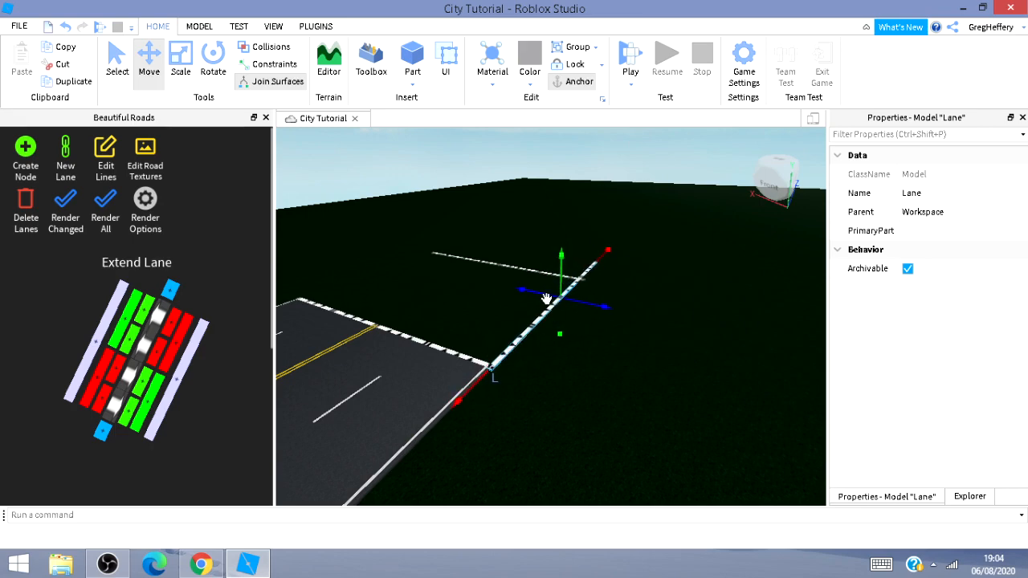
pyautogui.moveTo(546, 299); pyautogui.dragTo(546, 299)
pyautogui.moveTo(604, 254); pyautogui.dragTo(605, 253)
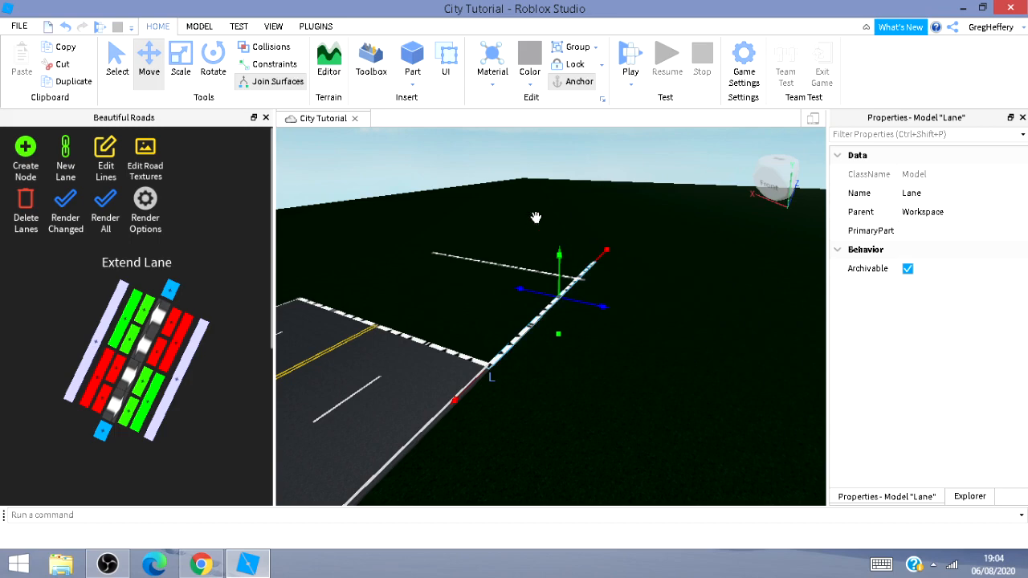
# Turn off rotate snapping and set the snap increments to 0° and 0 studs.
pyautogui.click(193, 26)
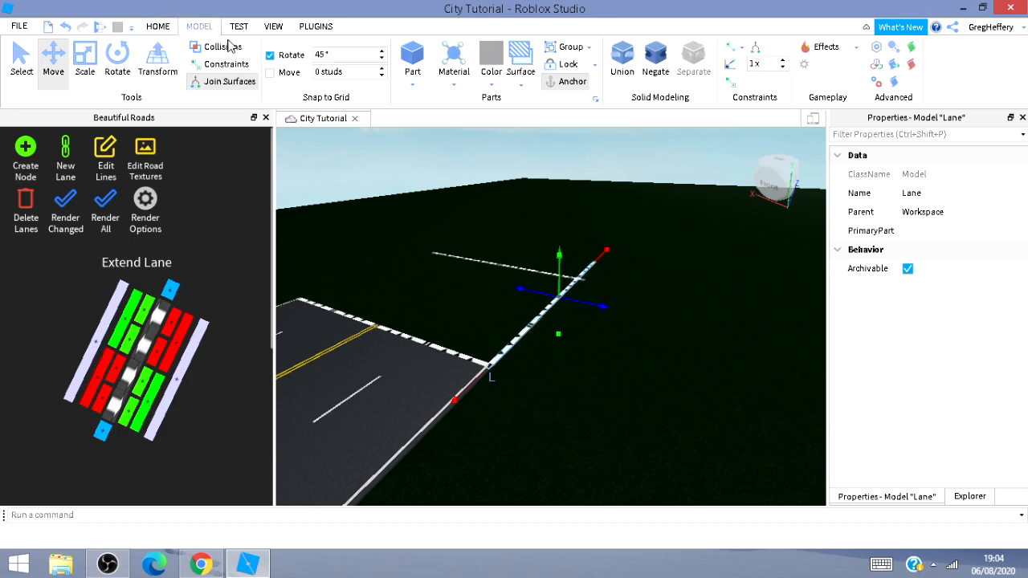
pyautogui.click(330, 55)
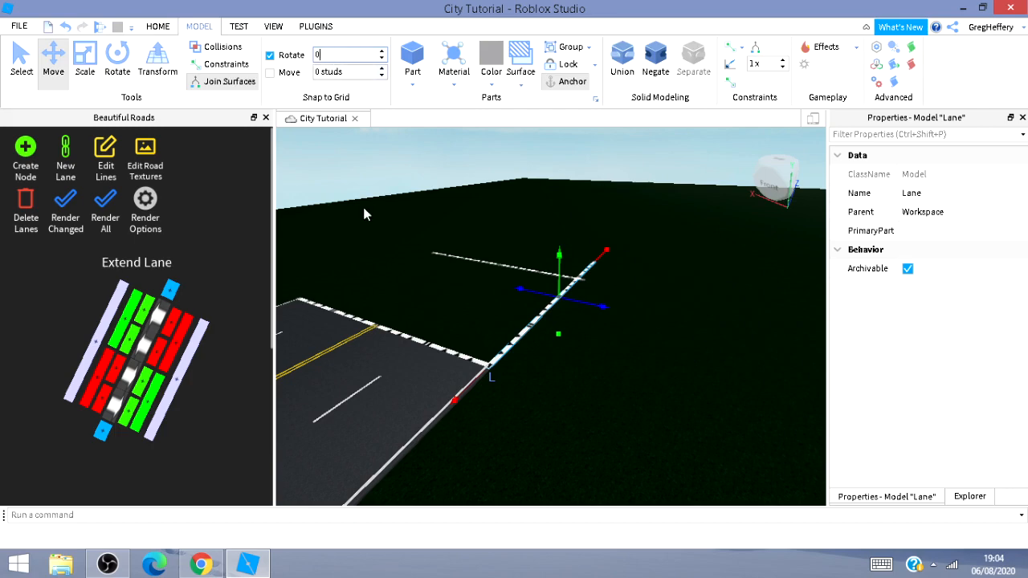
pyautogui.click(615, 252)
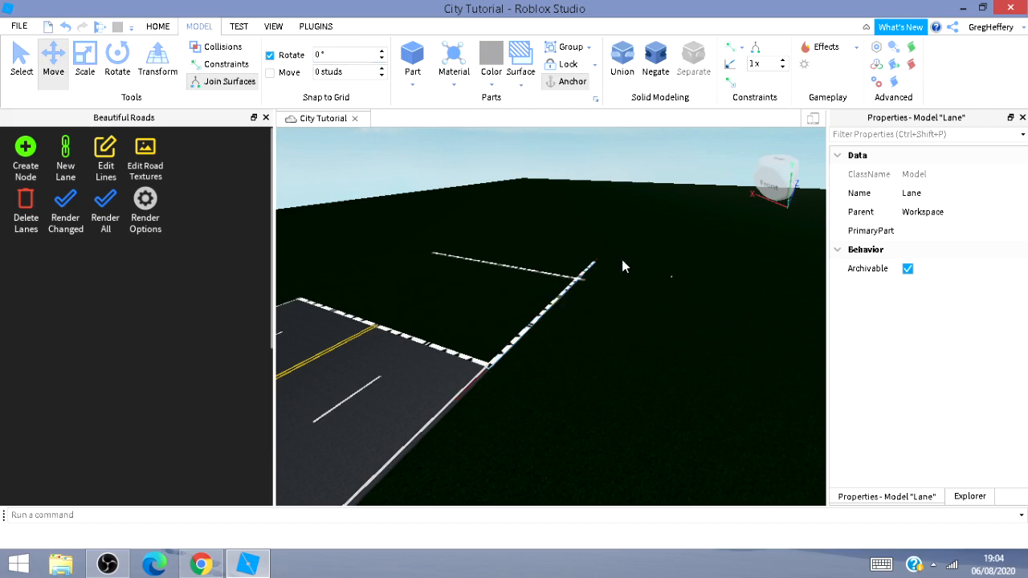
# Select the cross lane and drag its far end onto the parallel lane's end to join them.
pyautogui.click(531, 324)
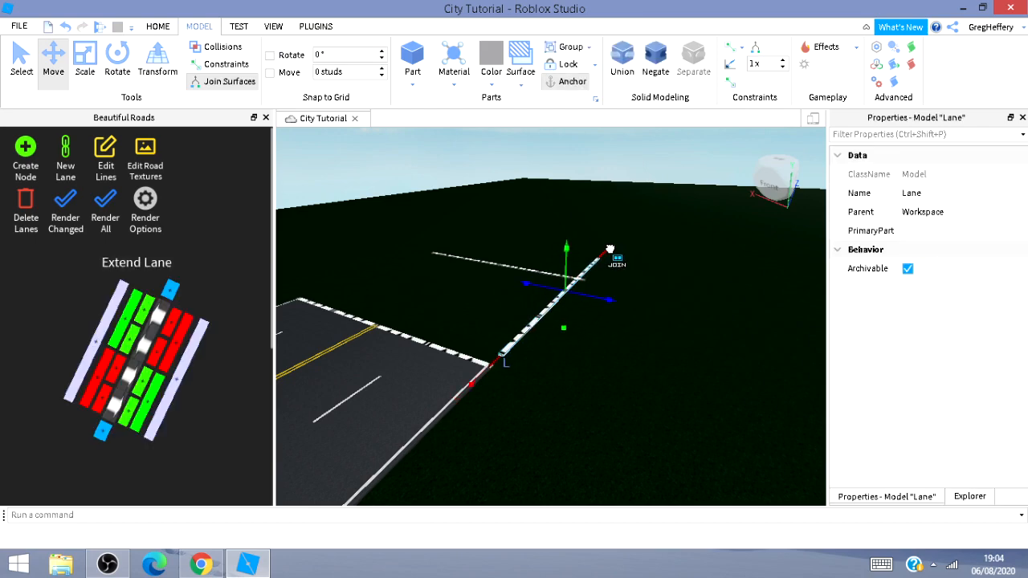
pyautogui.moveTo(610, 250); pyautogui.dragTo(610, 254)
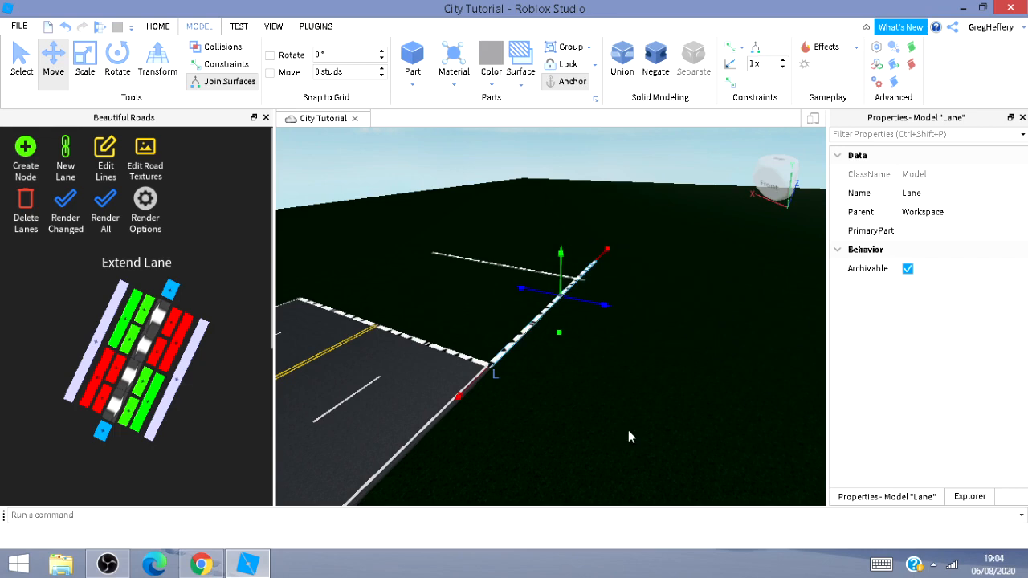
pyautogui.press('a')
pyautogui.moveTo(607, 459); pyautogui.dragTo(606, 463, button='right')
pyautogui.press('a')
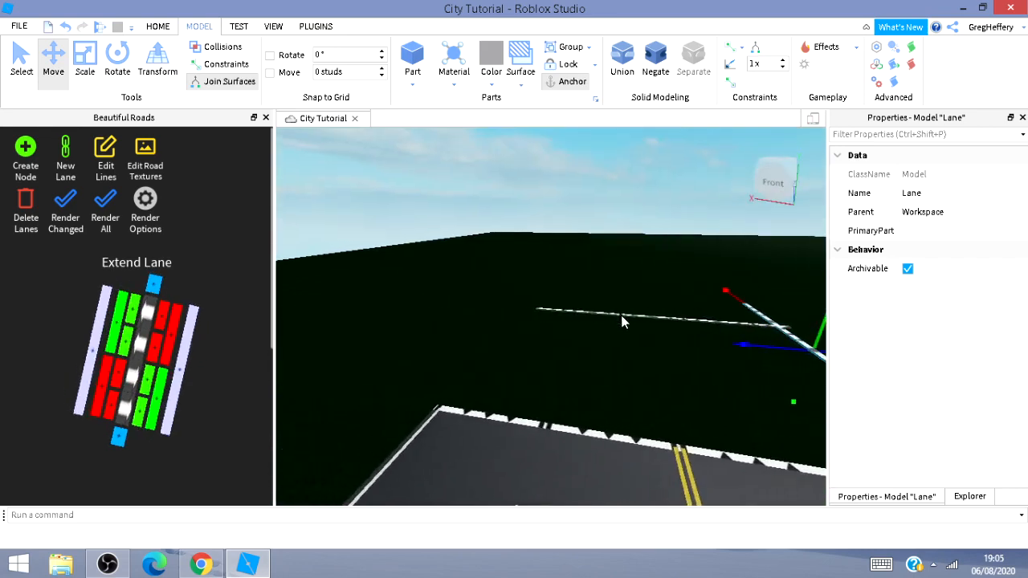
# Delete the selected lane and undo the deletion.
pyautogui.press('Delete')
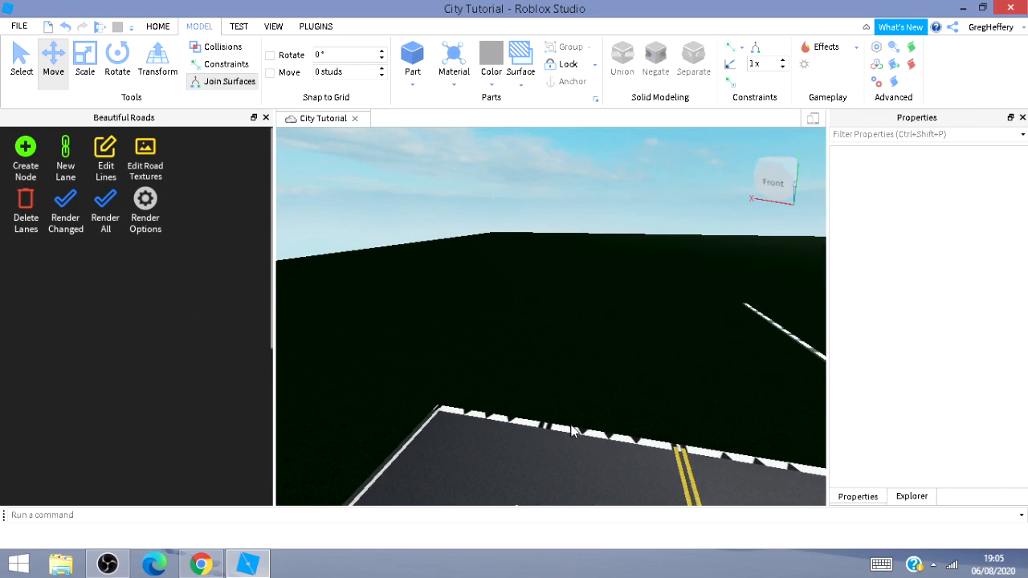
pyautogui.hotkey('ctrl', 'z')
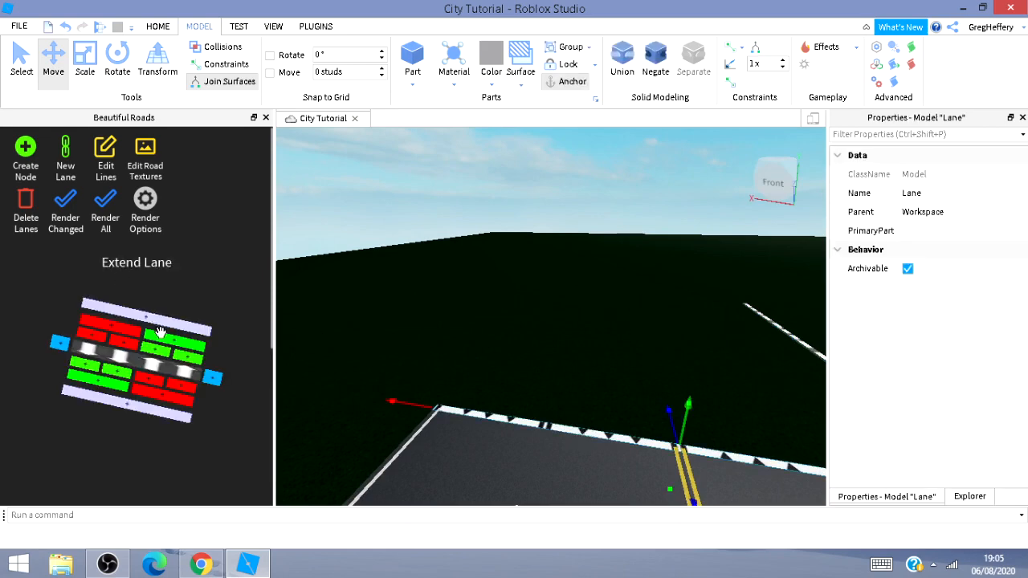
# Extend a new lane from the selected lane with the widget and move it along the far parallel line.
pyautogui.click(174, 326)
pyautogui.moveTo(626, 351); pyautogui.dragTo(609, 349, button='right')
pyautogui.press('a')
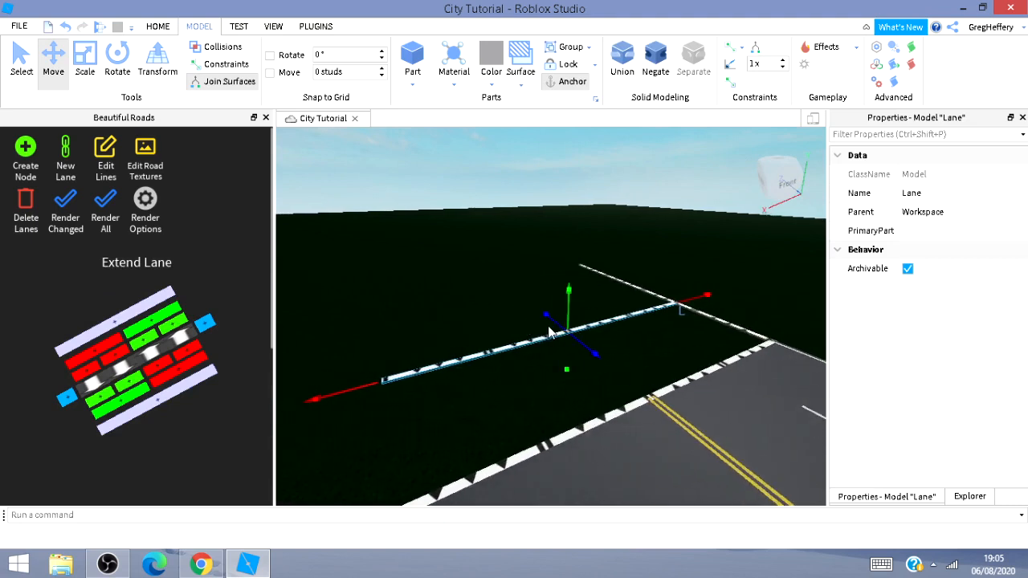
pyautogui.moveTo(542, 334); pyautogui.dragTo(478, 288)
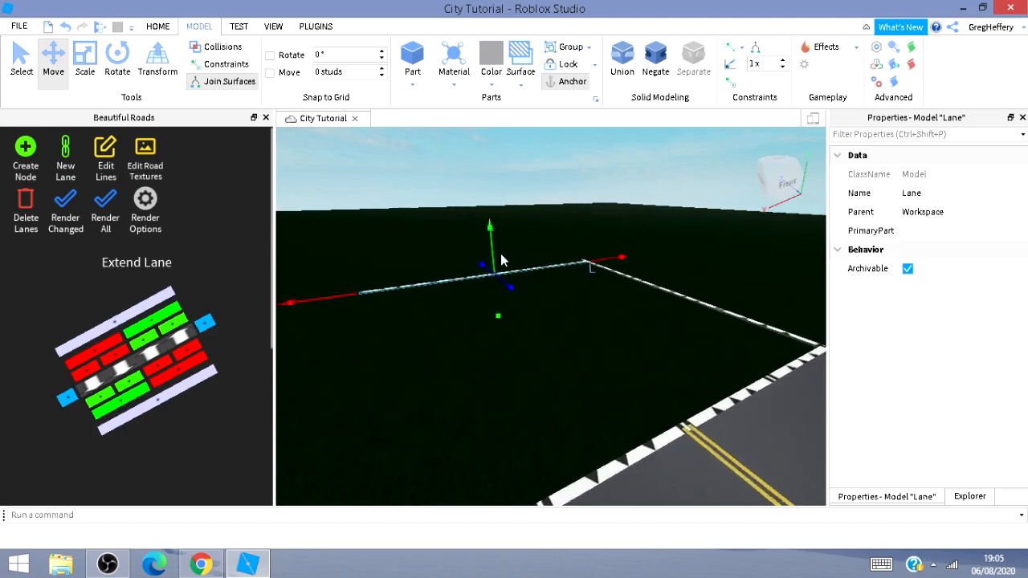
pyautogui.moveTo(478, 287); pyautogui.dragTo(480, 288, button='right')
pyautogui.moveTo(396, 370); pyautogui.dragTo(391, 359)
pyautogui.click(562, 520)
pyautogui.write('wwwww')
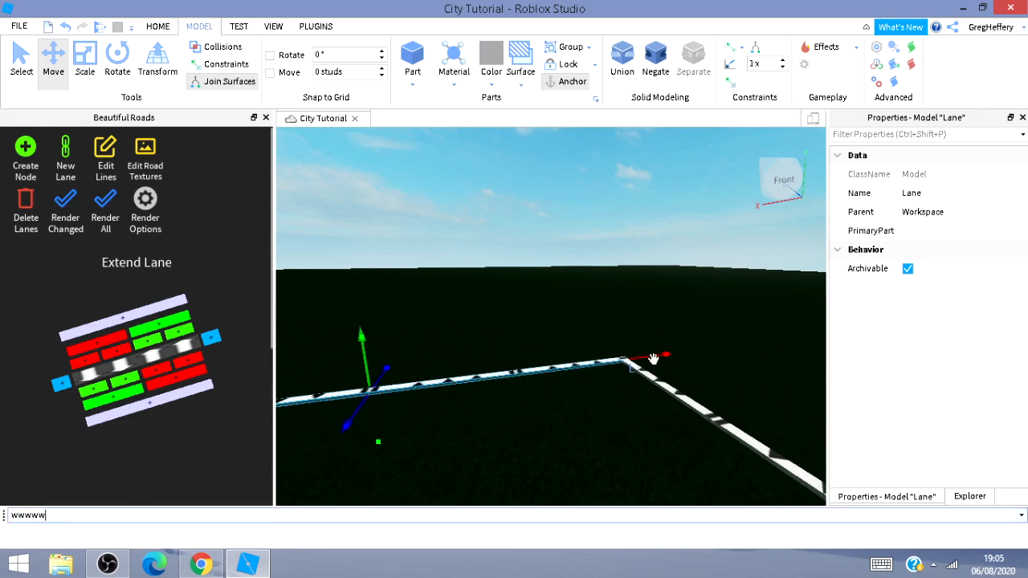
pyautogui.rightClick(553, 453)
pyautogui.click(478, 463)
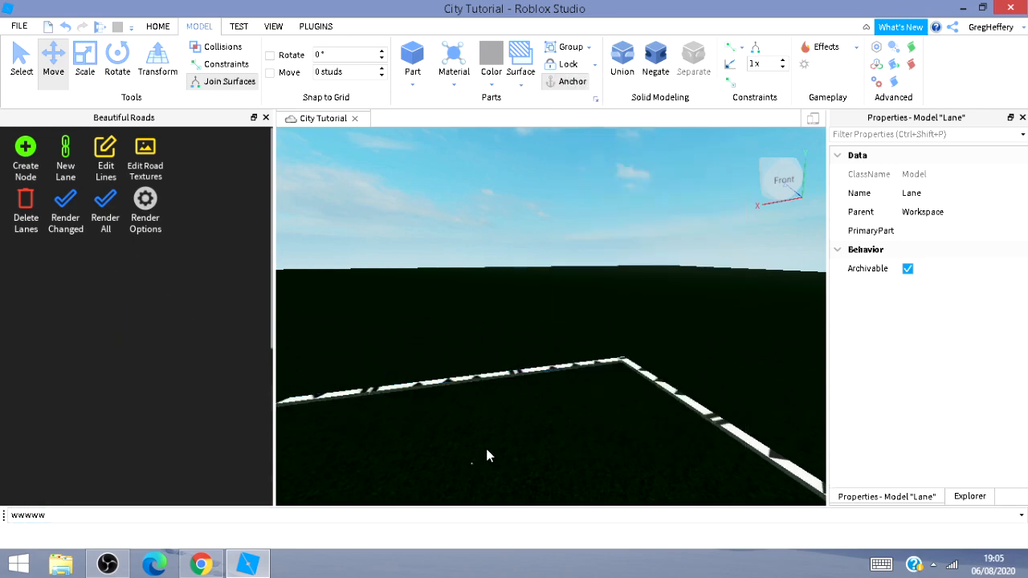
pyautogui.press('w')
pyautogui.moveTo(485, 445); pyautogui.dragTo(430, 387, button='right')
pyautogui.press('s')
pyautogui.press('d')
pyautogui.press('s')
pyautogui.moveTo(567, 513); pyautogui.dragTo(349, 143, button='right')
pyautogui.write('aaaa')
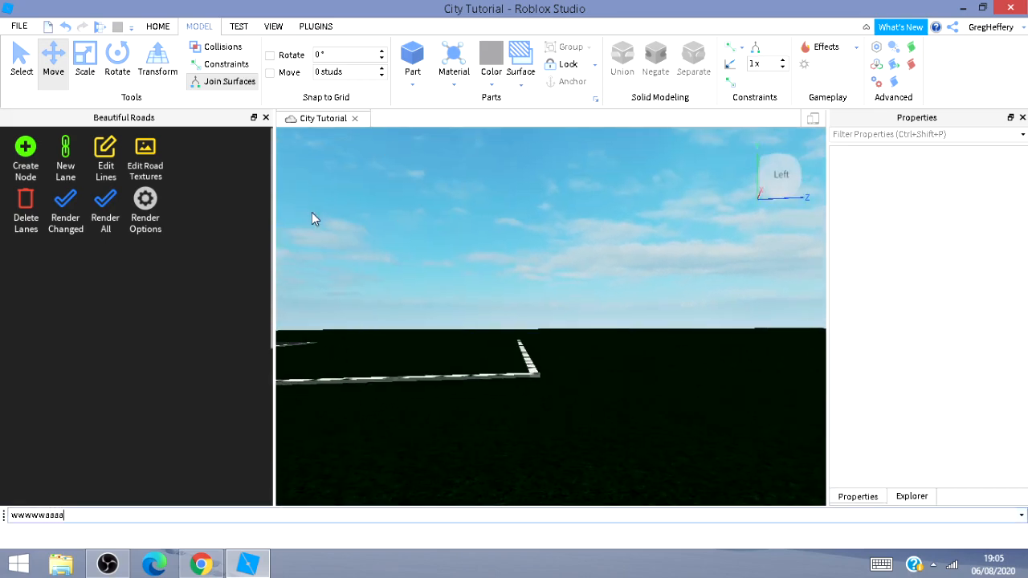
# Render the changed lanes to build the new road section, then open Edit Lines to show the lane lines.
pyautogui.click(65, 208)
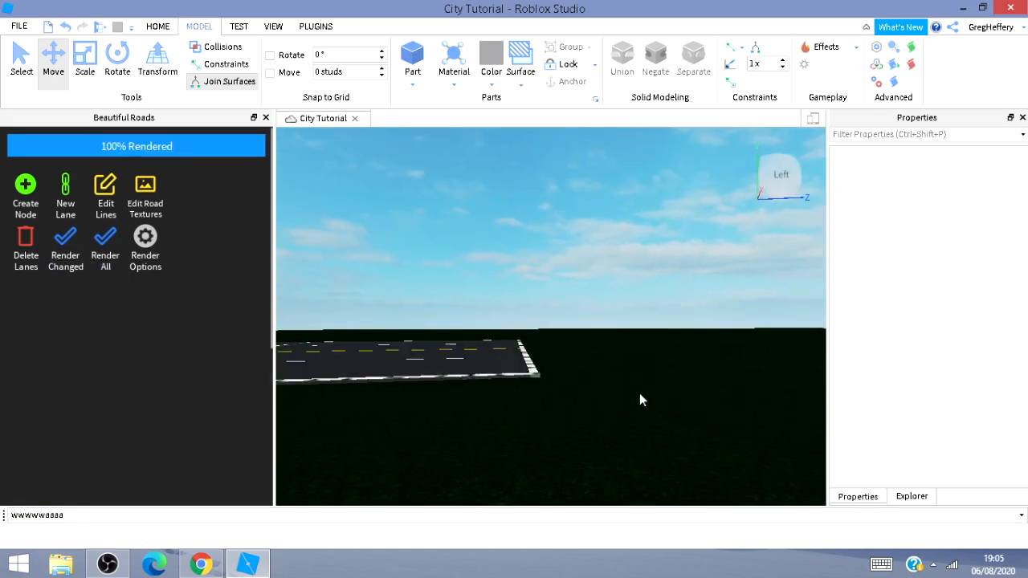
pyautogui.moveTo(639, 399)
pyautogui.mouseDown(button='right')
pyautogui.moveTo(642, 364)
pyautogui.moveTo(619, 421)
pyautogui.moveTo(629, 404)
pyautogui.mouseUp(button='right')
pyautogui.press('w')
pyautogui.press('s')
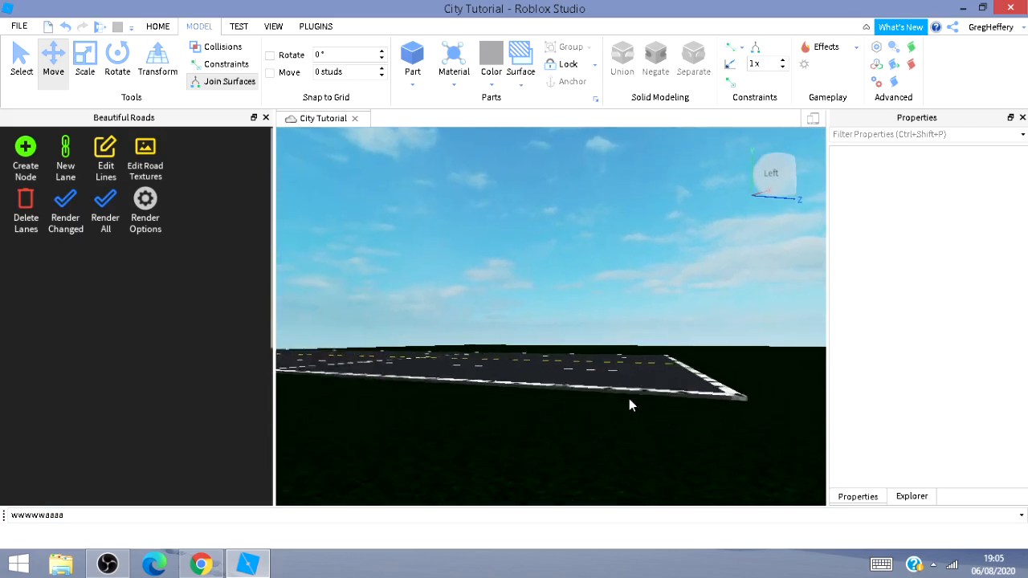
pyautogui.press('d')
pyautogui.moveTo(659, 360); pyautogui.dragTo(682, 377, button='right')
pyautogui.press('w')
pyautogui.press('s')
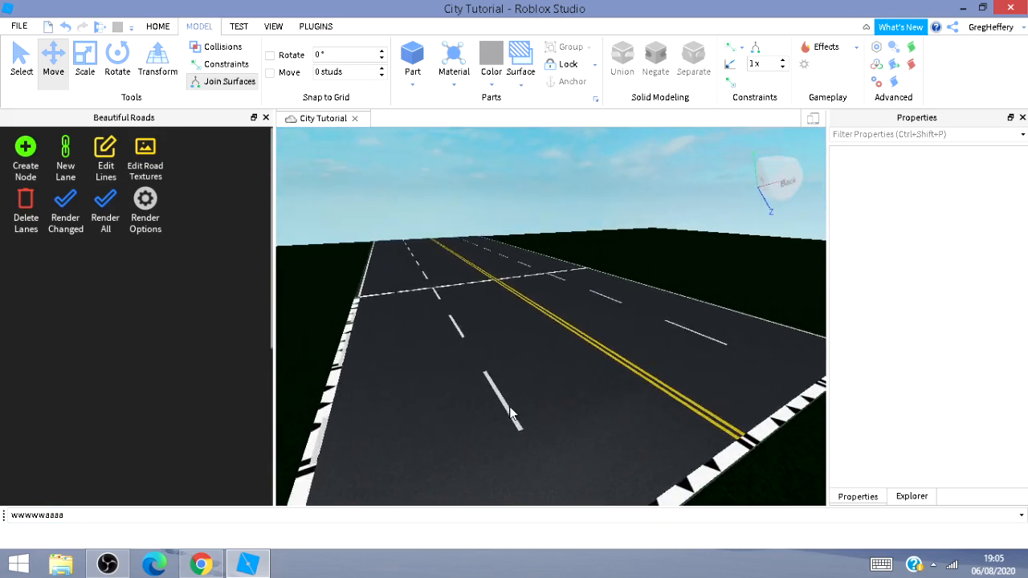
pyautogui.click(75, 219)
pyautogui.click(104, 166)
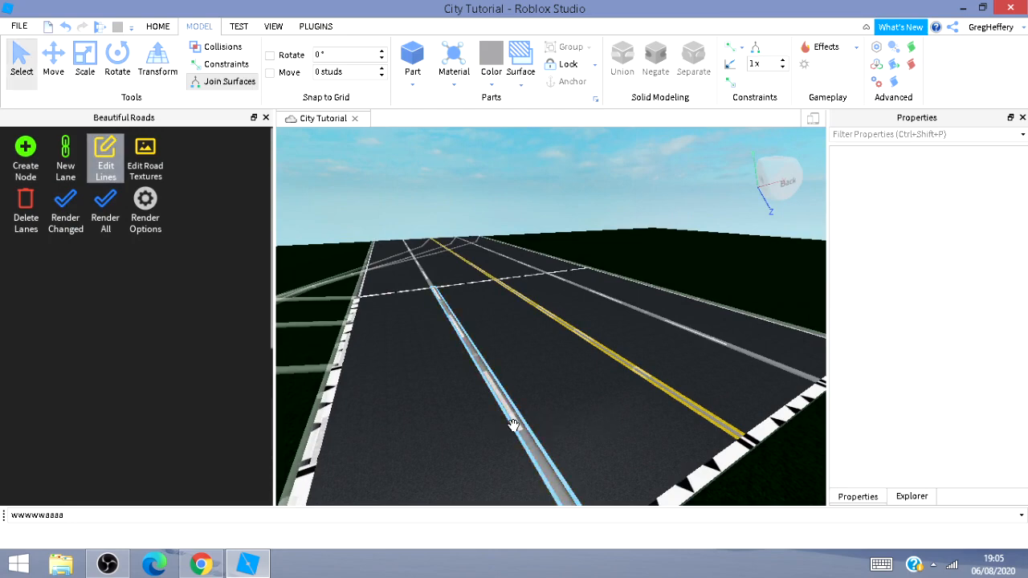
pyautogui.press('a')
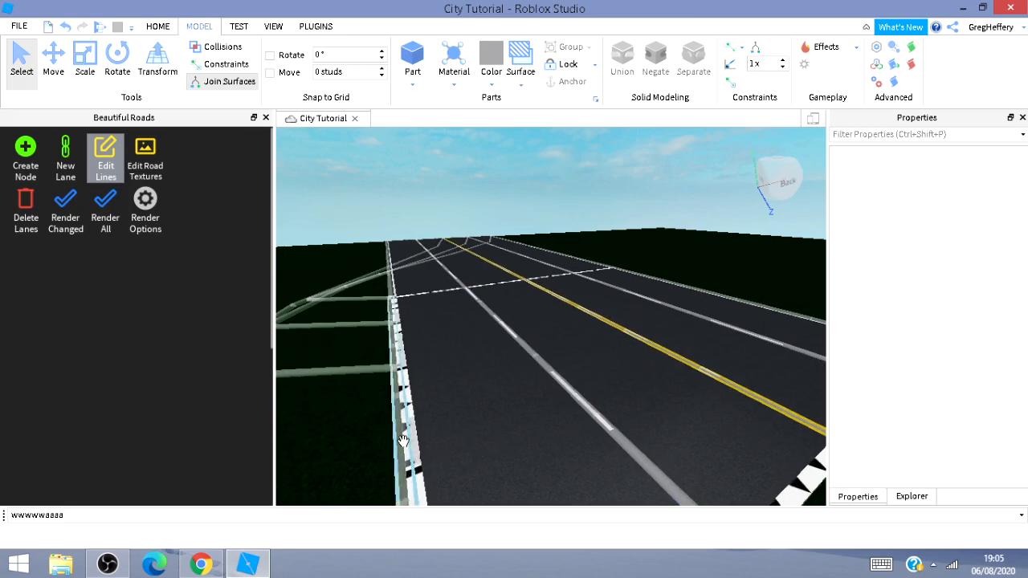
# Select the lane's edge line and apply the Invisible line preset to it.
pyautogui.click(410, 446)
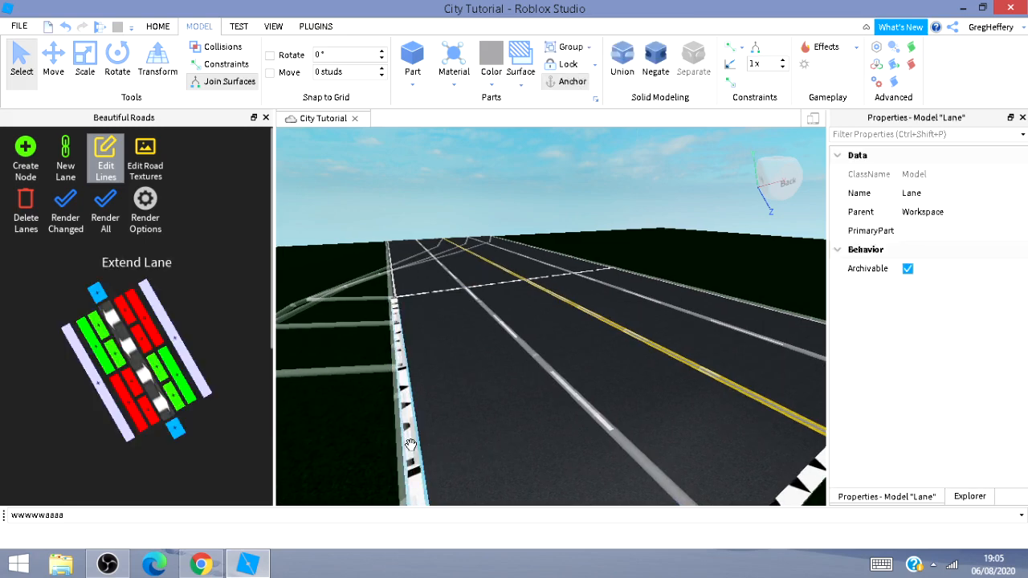
pyautogui.click(412, 444)
pyautogui.click(578, 403)
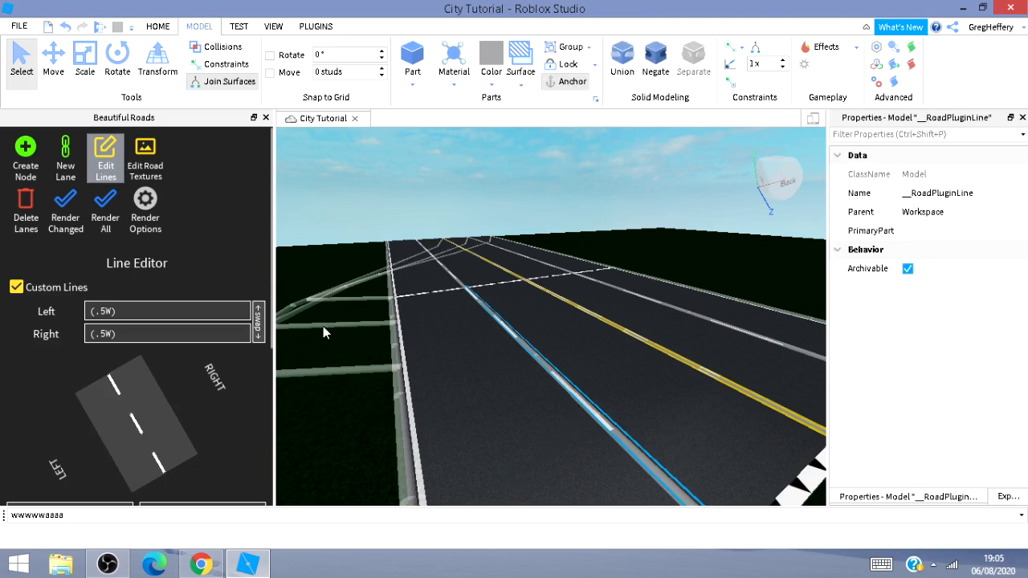
pyautogui.click(65, 210)
pyautogui.scroll(-5, 111, 336)
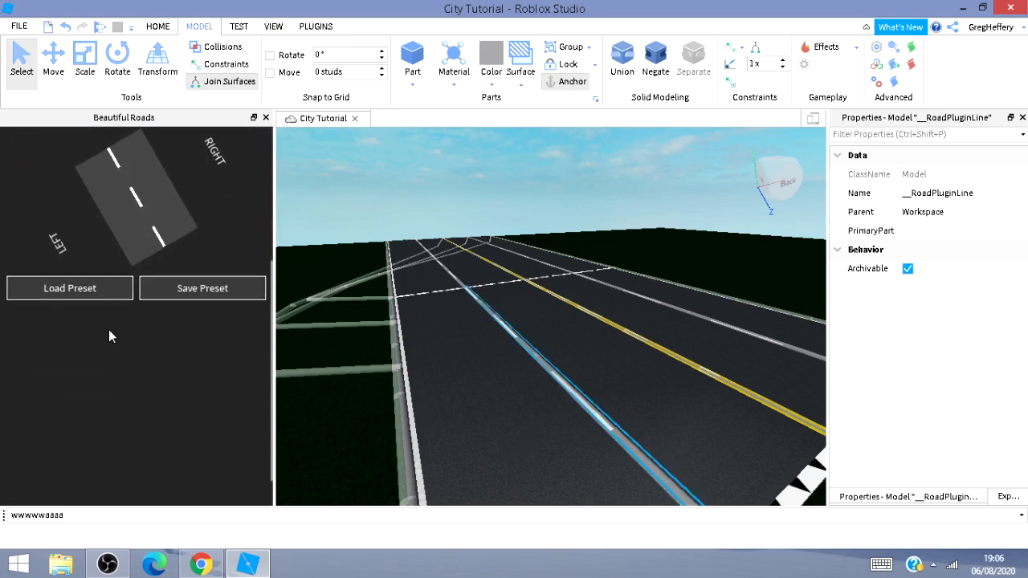
pyautogui.click(99, 289)
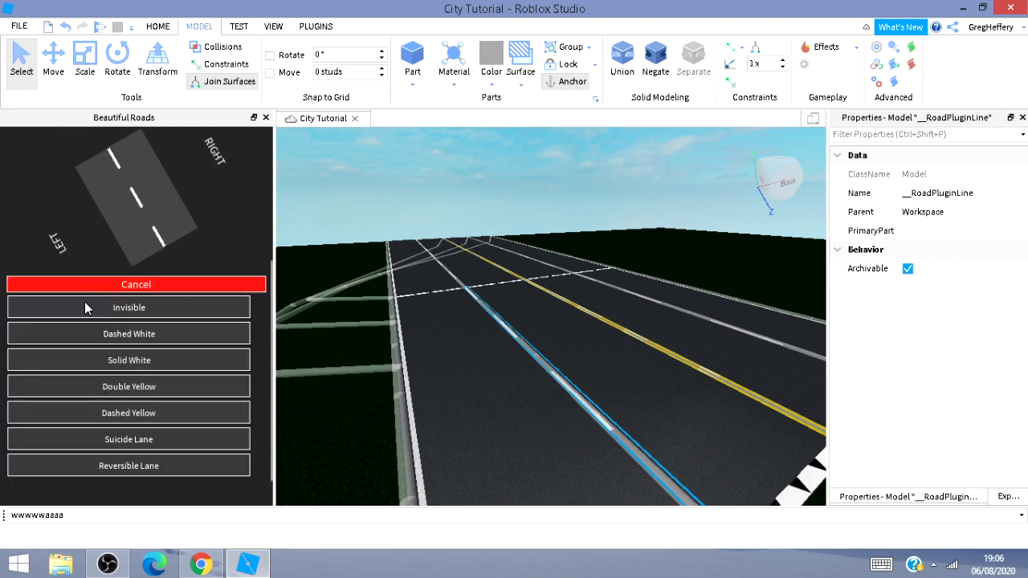
pyautogui.click(94, 308)
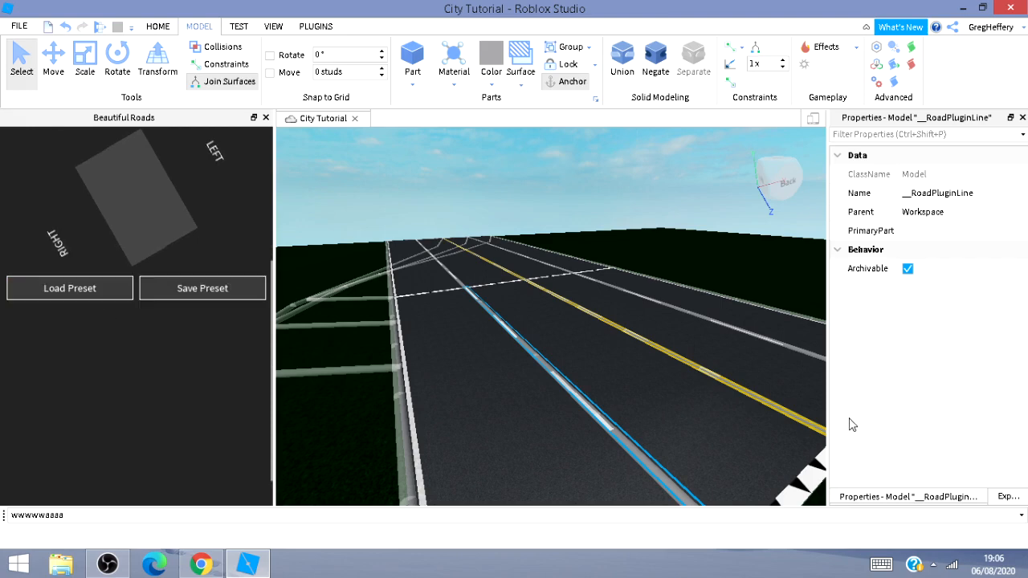
# Set the double yellow centre line and the far dashed white line to the Invisible preset.
pyautogui.click(746, 390)
pyautogui.click(61, 293)
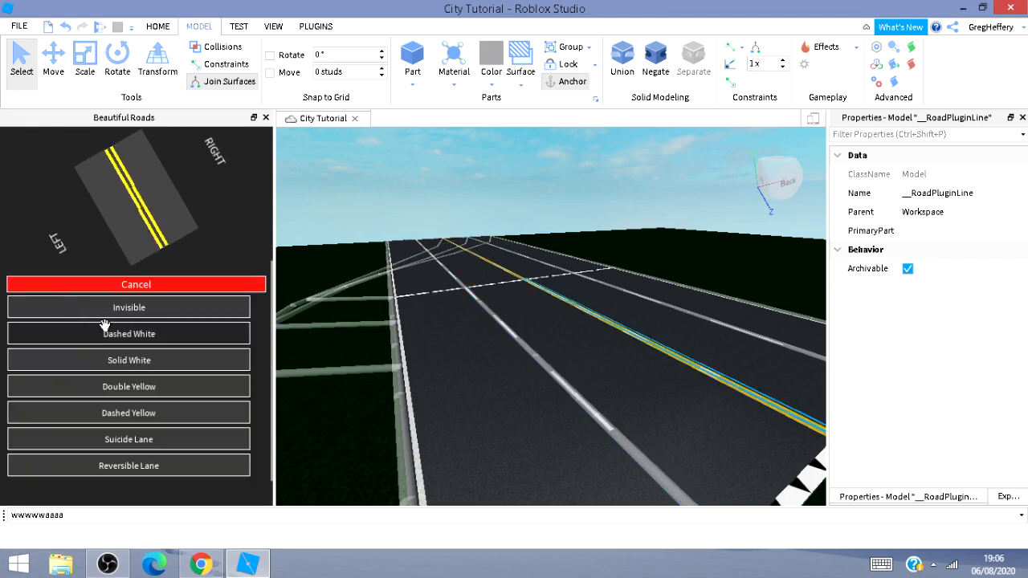
pyautogui.click(90, 306)
pyautogui.click(786, 343)
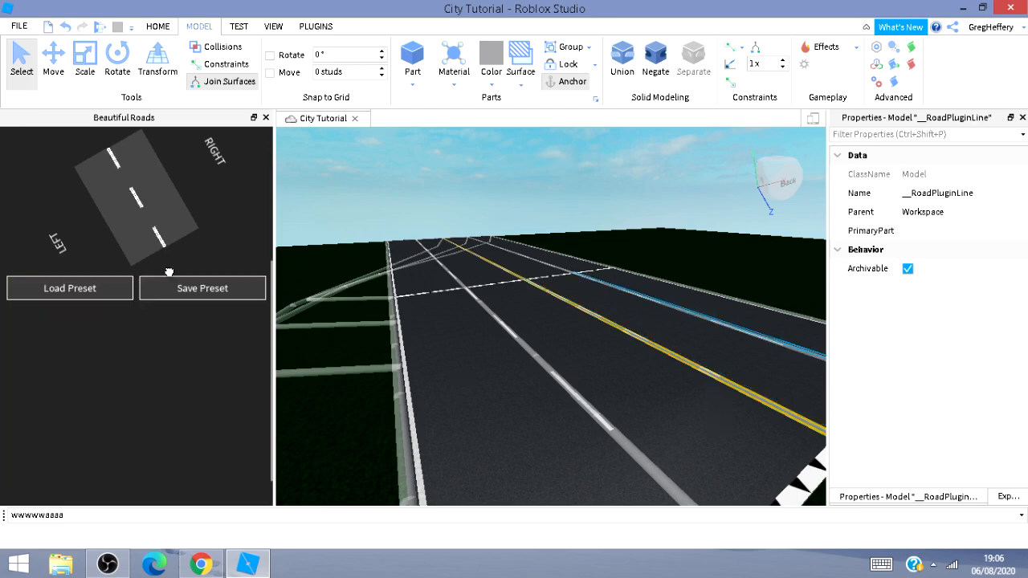
pyautogui.click(75, 295)
pyautogui.click(118, 313)
# Render all lanes, deselect, and close Edit Lines.
pyautogui.scroll(3, 197, 266)
pyautogui.click(108, 220)
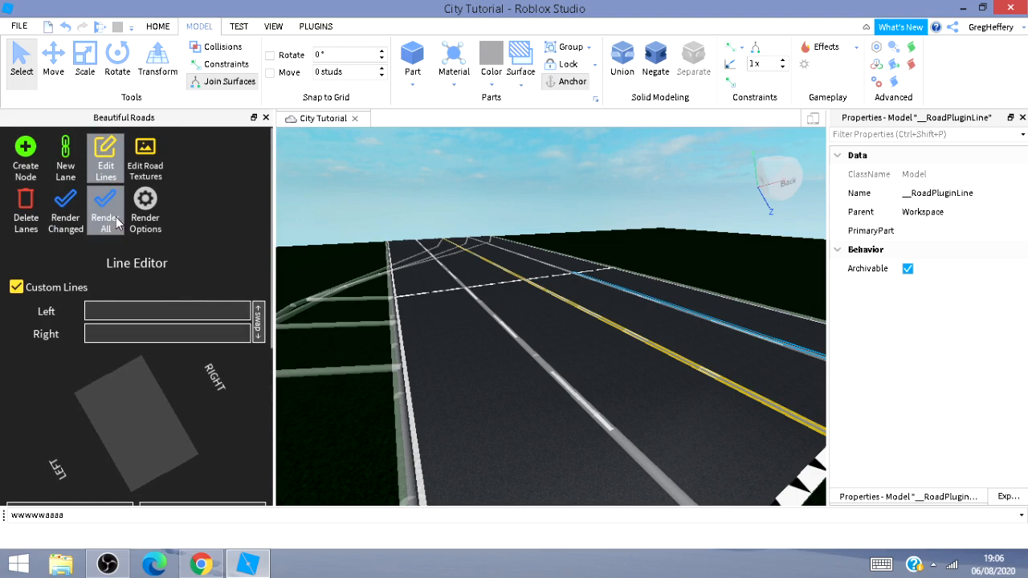
pyautogui.click(710, 251)
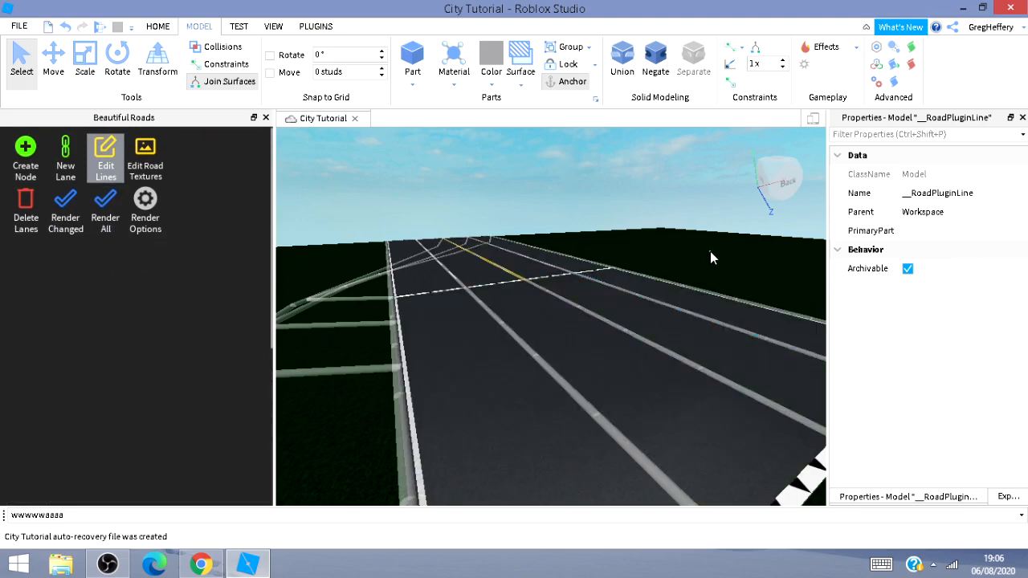
pyautogui.click(105, 160)
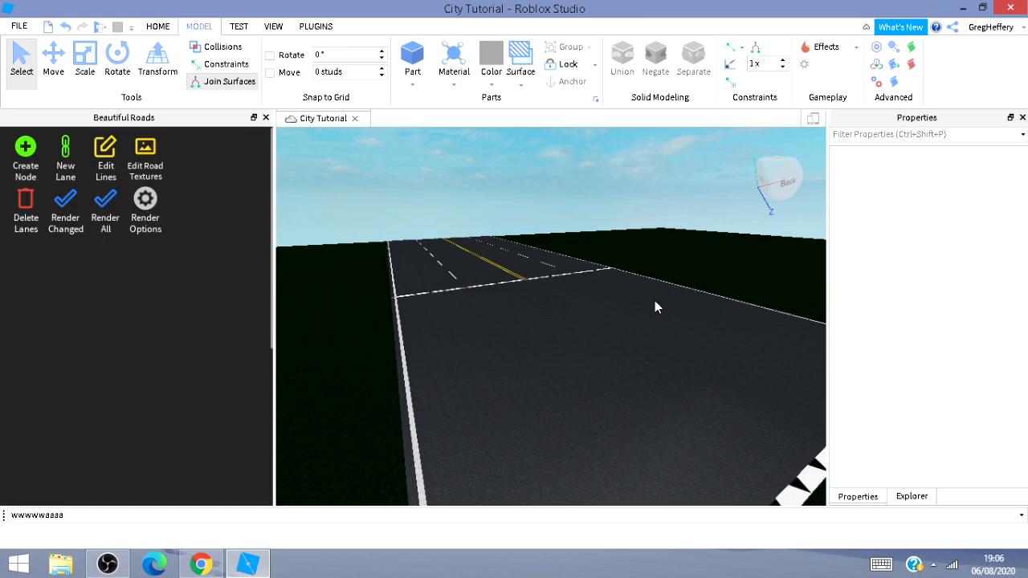
# Select the outer lane, move it outward with the Move tool to widen the road, and render the changed lanes.
pyautogui.press('a')
pyautogui.press('a')
pyautogui.moveTo(527, 415); pyautogui.dragTo(673, 427, button='right')
pyautogui.press('a')
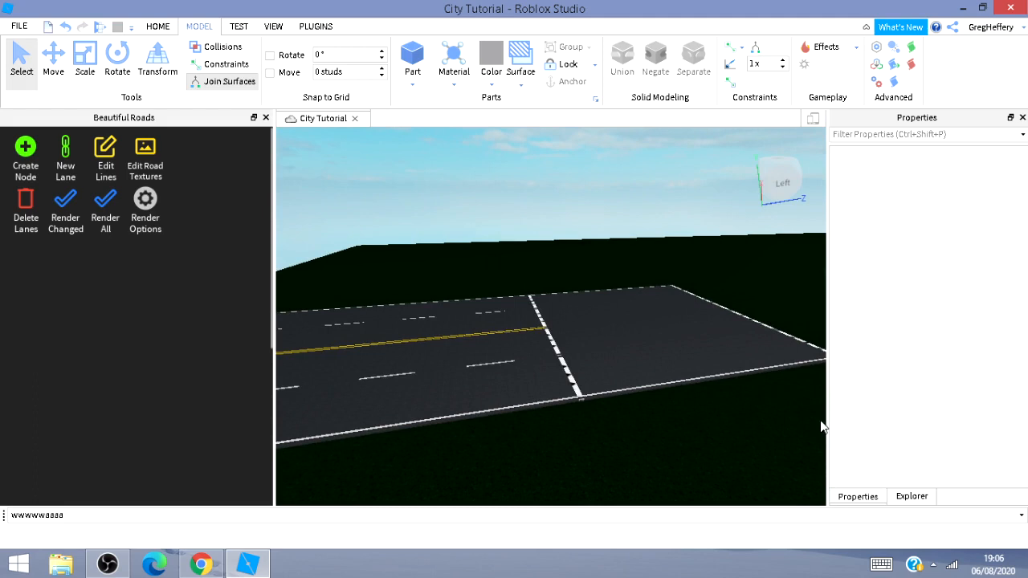
pyautogui.press('d')
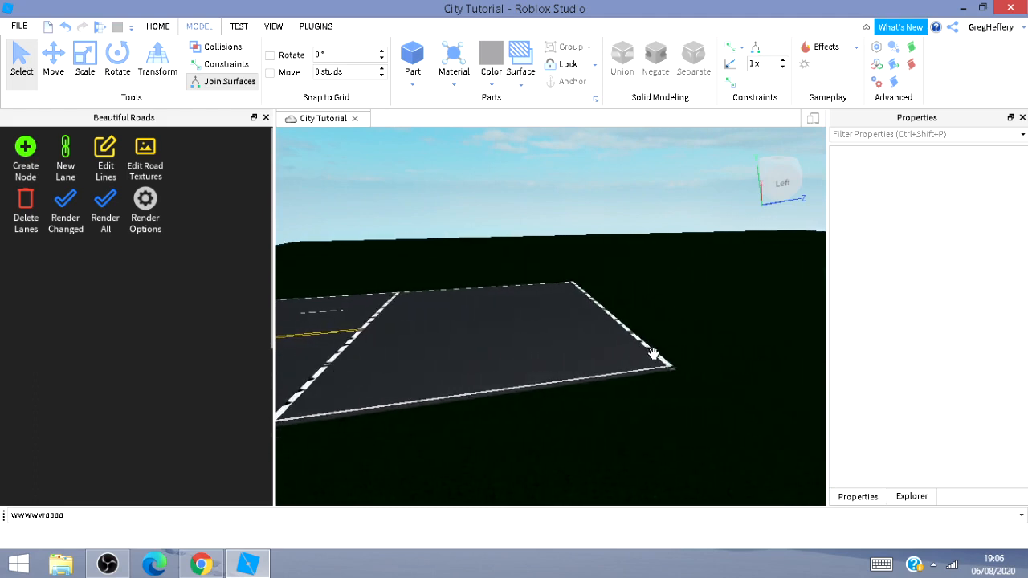
pyautogui.click(659, 363)
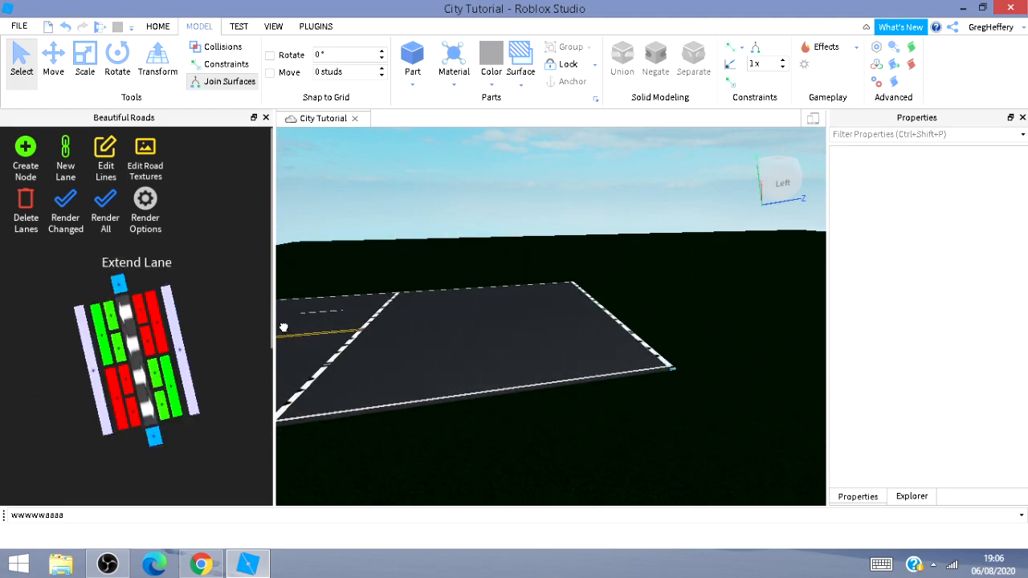
pyautogui.click(53, 60)
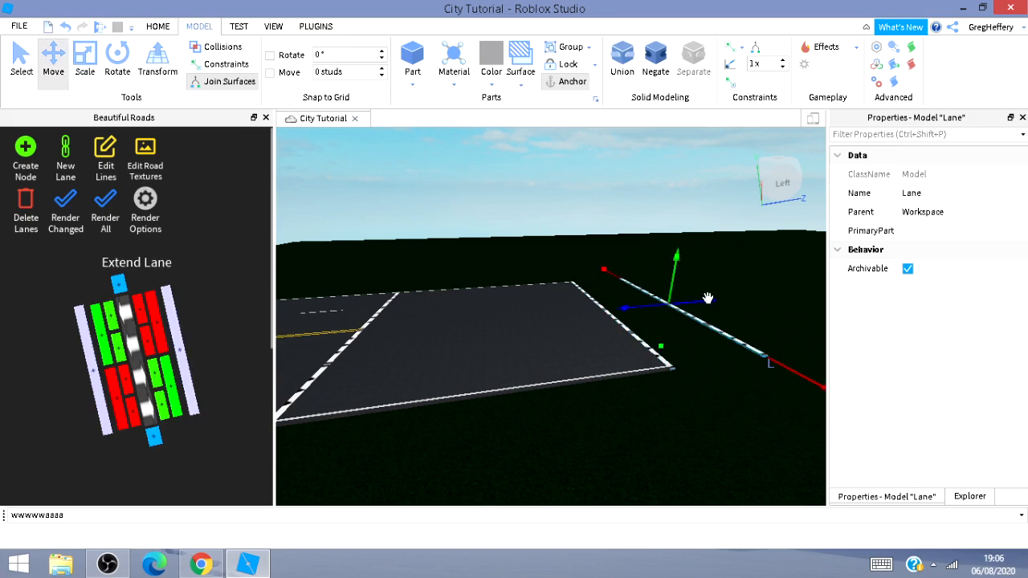
pyautogui.moveTo(615, 380); pyautogui.dragTo(662, 358, button='right')
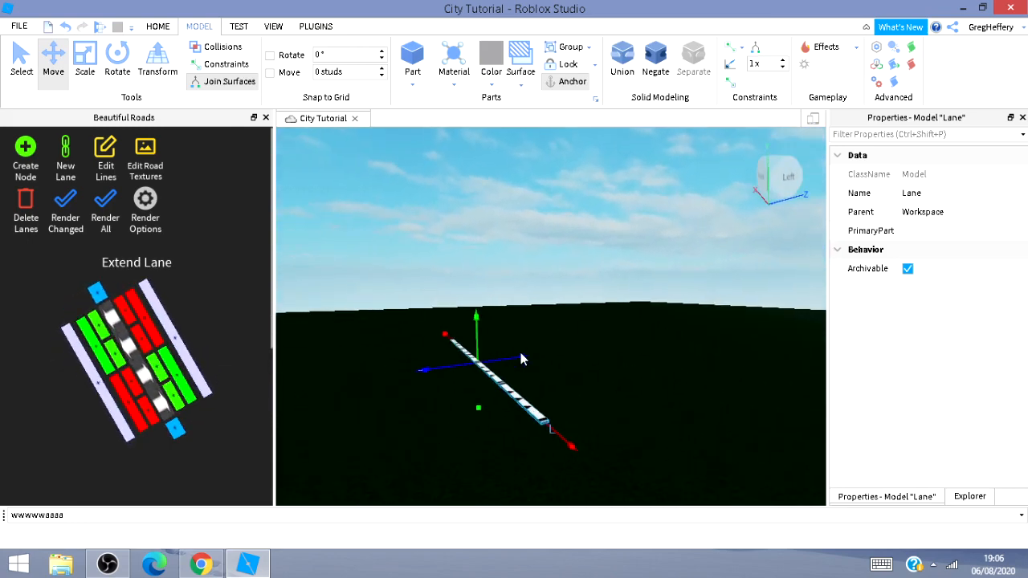
pyautogui.moveTo(521, 359); pyautogui.dragTo(618, 350)
pyautogui.moveTo(734, 313); pyautogui.dragTo(751, 323)
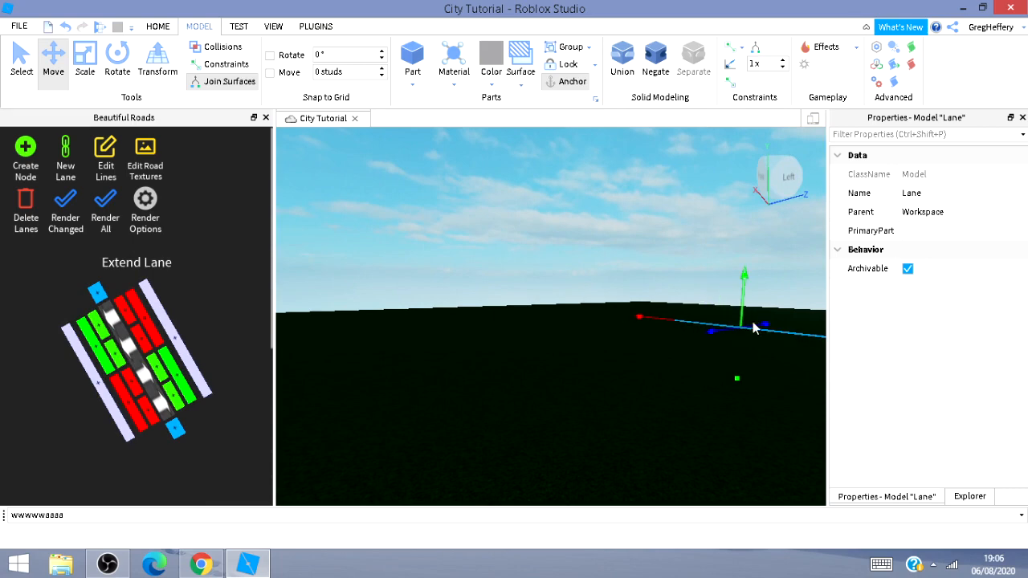
pyautogui.moveTo(635, 391)
pyautogui.mouseDown(button='right')
pyautogui.moveTo(603, 390)
pyautogui.moveTo(635, 394)
pyautogui.mouseUp(button='right')
pyautogui.click(61, 221)
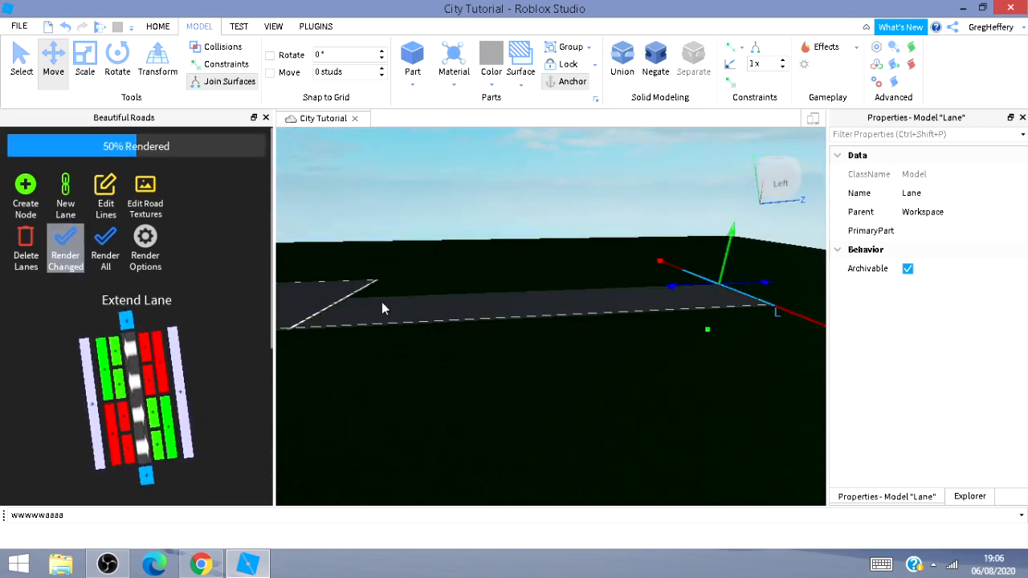
# Open Edit Lines, select the new middle lane line, and apply the Dashed White preset.
pyautogui.click(104, 171)
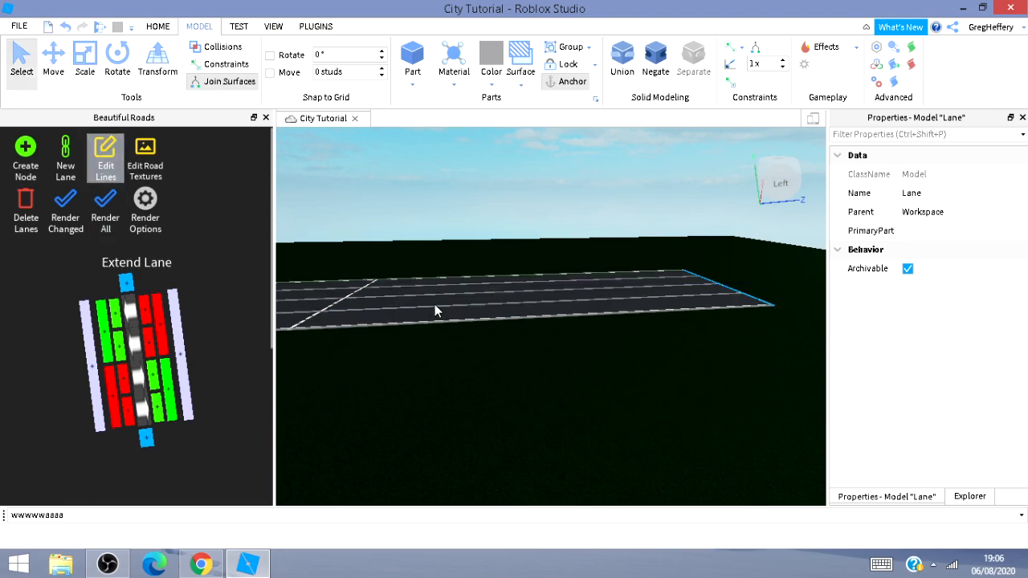
pyautogui.moveTo(460, 360)
pyautogui.mouseDown(button='right')
pyautogui.moveTo(282, 370)
pyautogui.moveTo(460, 360)
pyautogui.mouseUp(button='right')
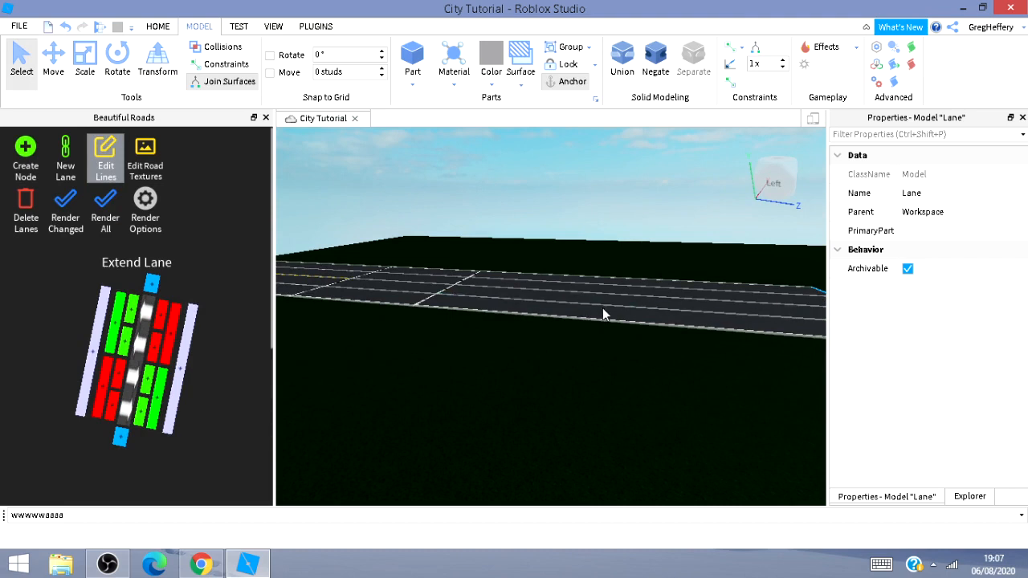
pyautogui.moveTo(602, 307)
pyautogui.mouseDown(button='right')
pyautogui.moveTo(618, 333)
pyautogui.moveTo(597, 312)
pyautogui.moveTo(598, 297)
pyautogui.moveTo(597, 312)
pyautogui.mouseUp(button='right')
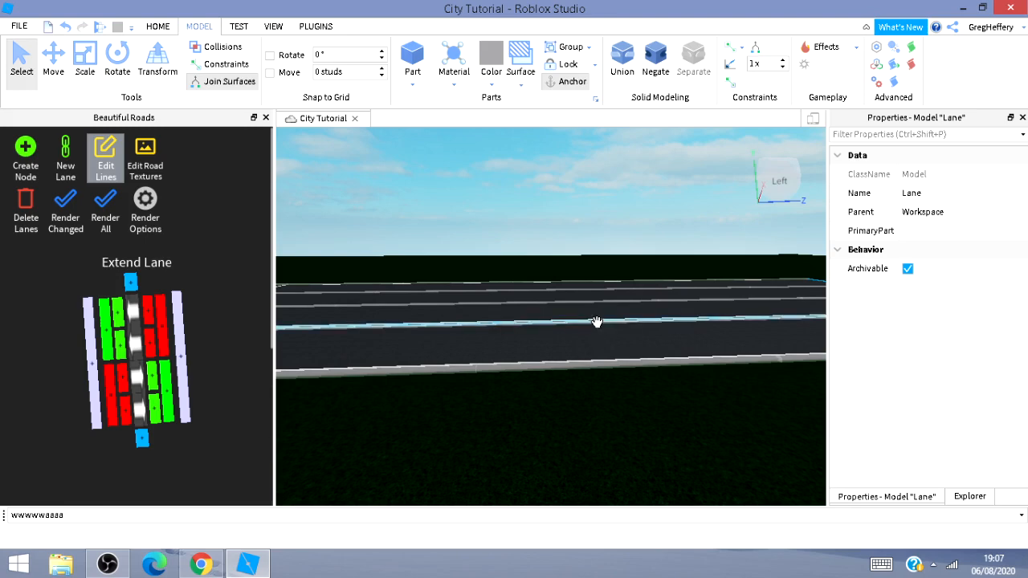
pyautogui.click(597, 322)
pyautogui.scroll(-5, 151, 451)
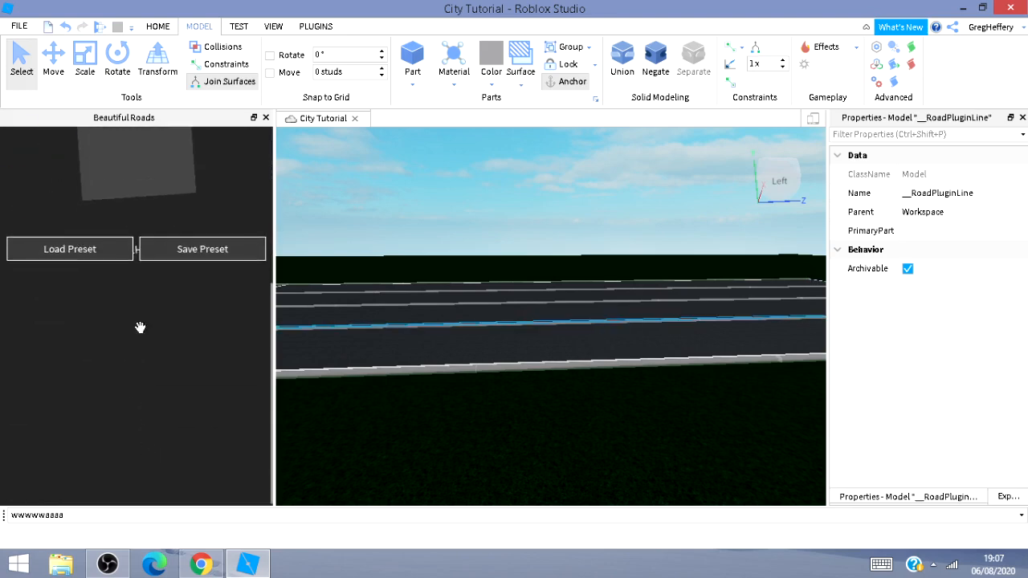
pyautogui.click(70, 248)
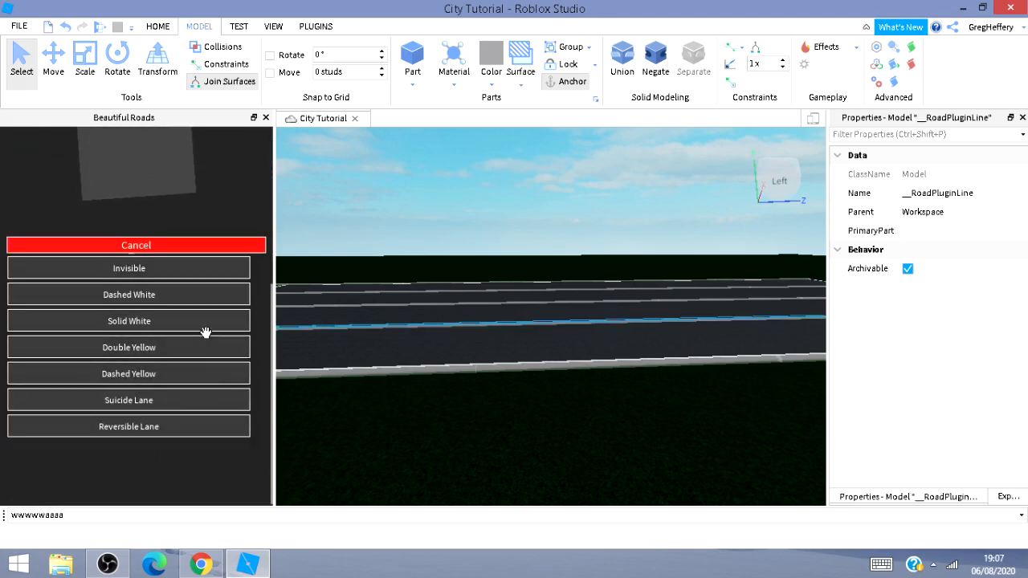
pyautogui.click(213, 297)
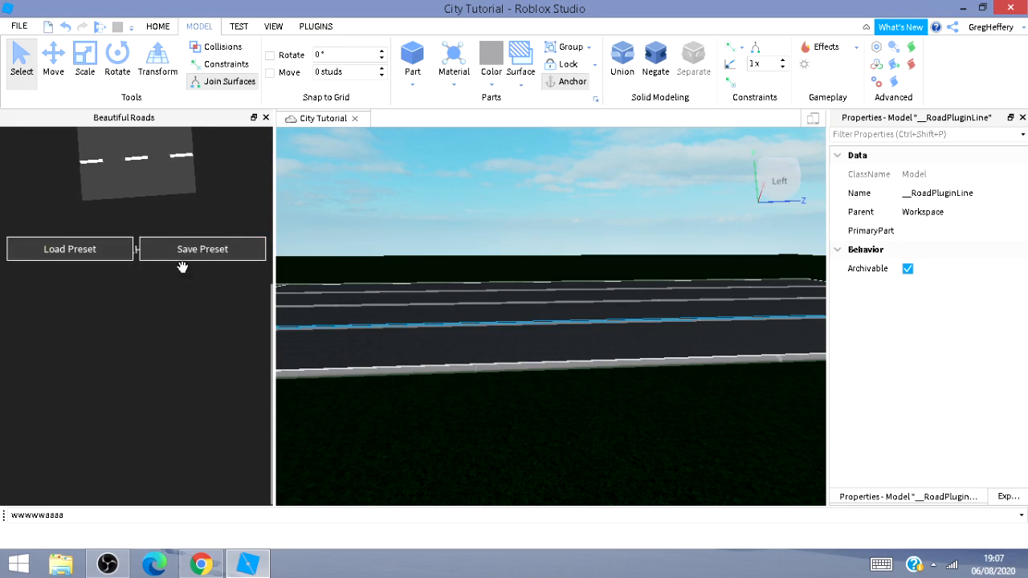
pyautogui.click(107, 565)
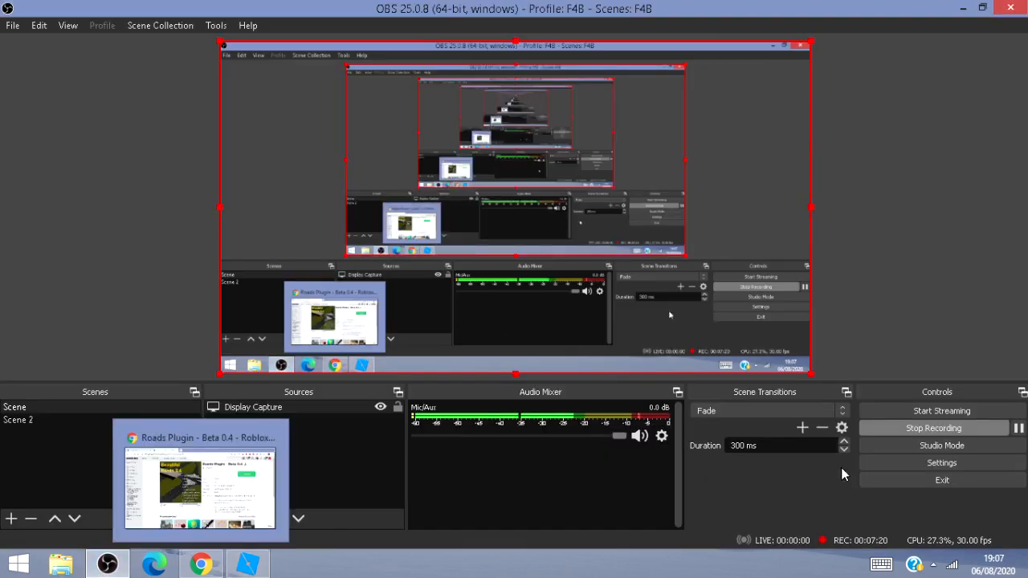
pyautogui.click(1017, 428)
pyautogui.click(1017, 428)
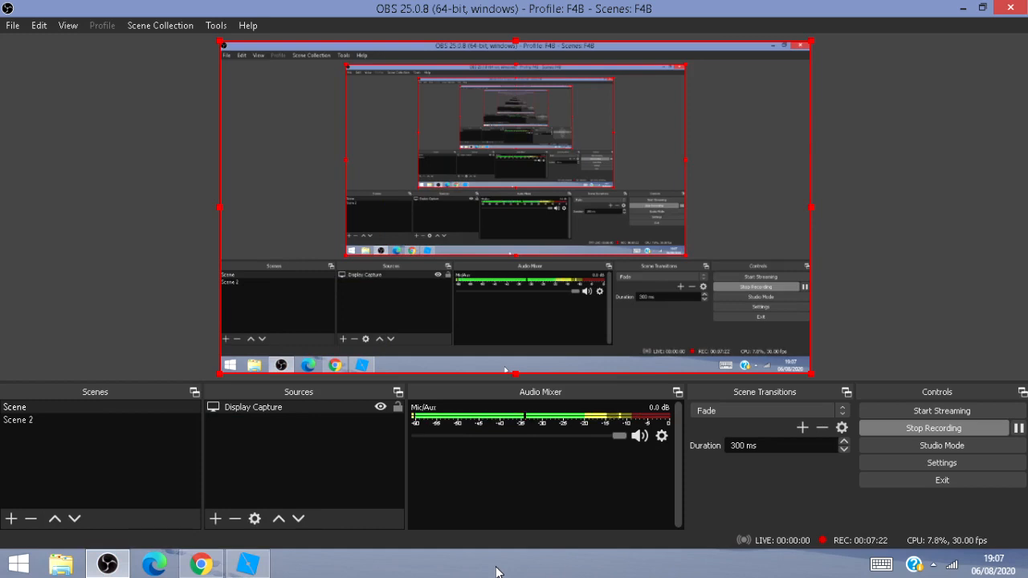
pyautogui.click(247, 564)
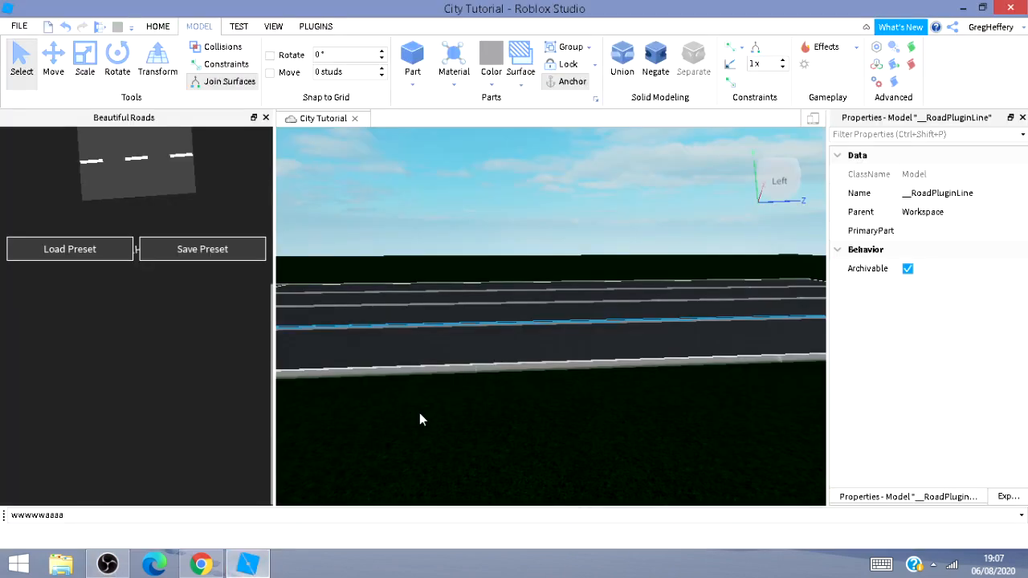
# Reselect the middle lane line, apply the Dashed White preset again, and render the changed lanes.
pyautogui.click(489, 479)
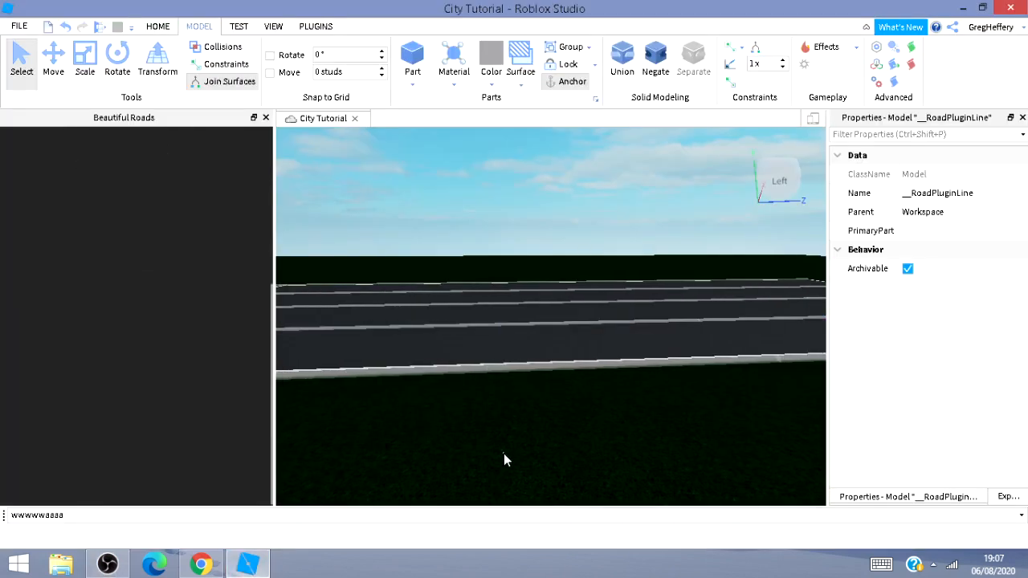
pyautogui.click(580, 331)
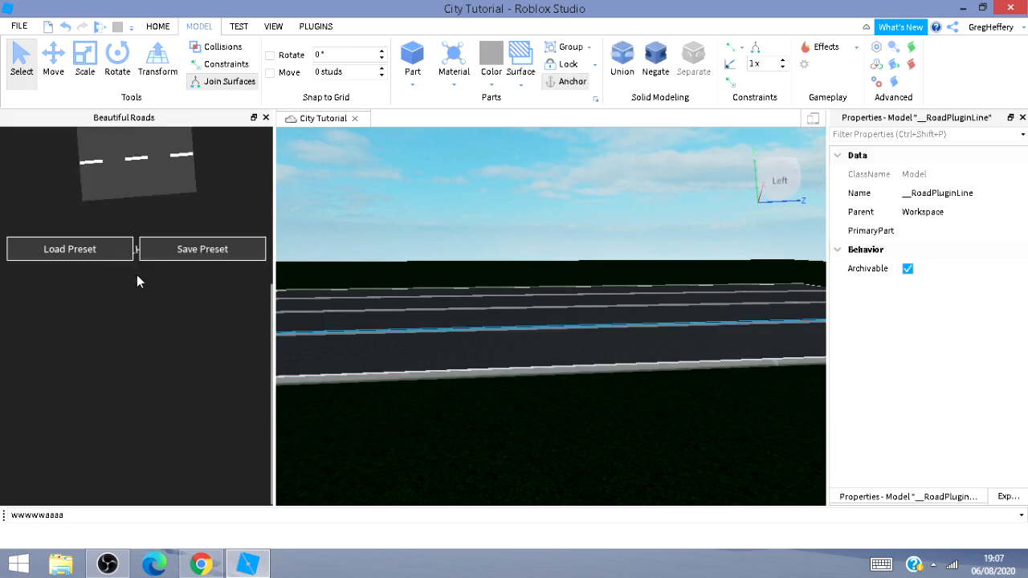
pyautogui.click(97, 252)
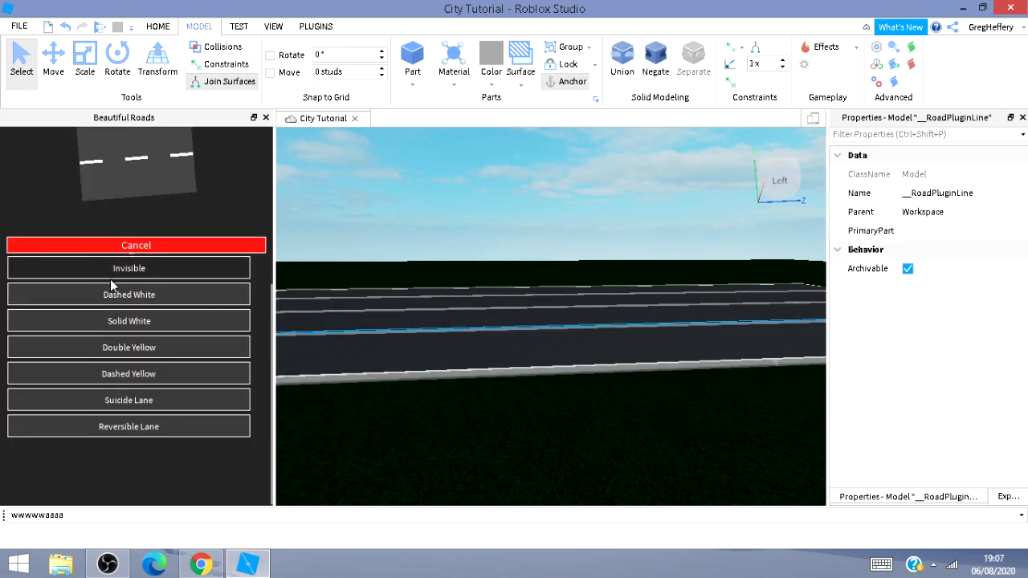
pyautogui.click(138, 297)
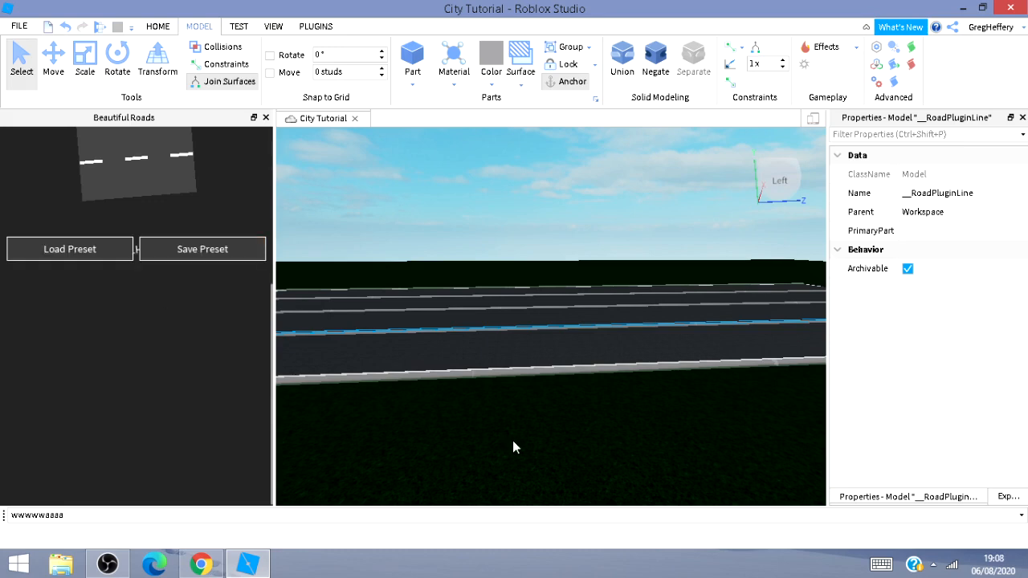
pyautogui.scroll(5, 103, 321)
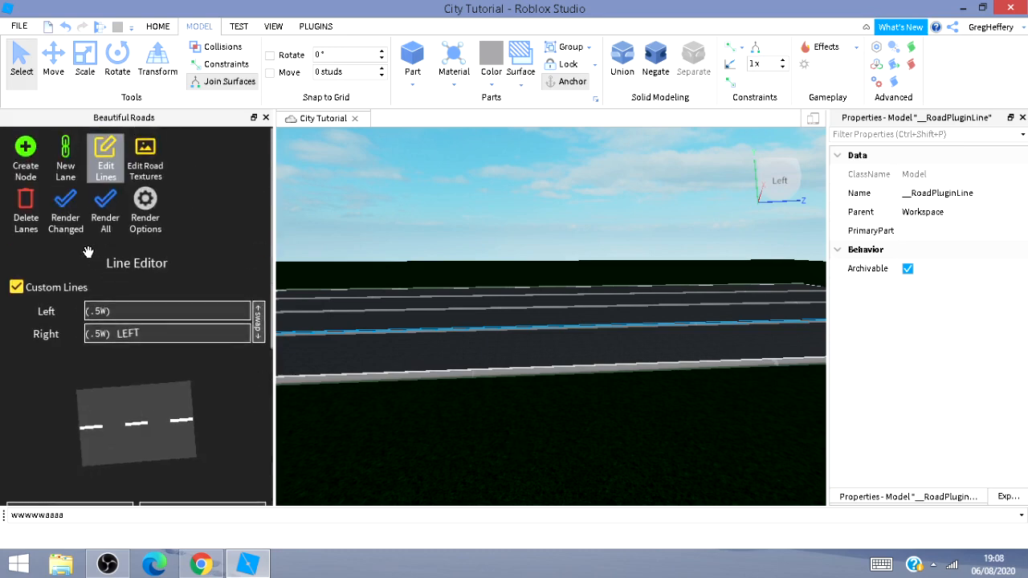
pyautogui.click(65, 202)
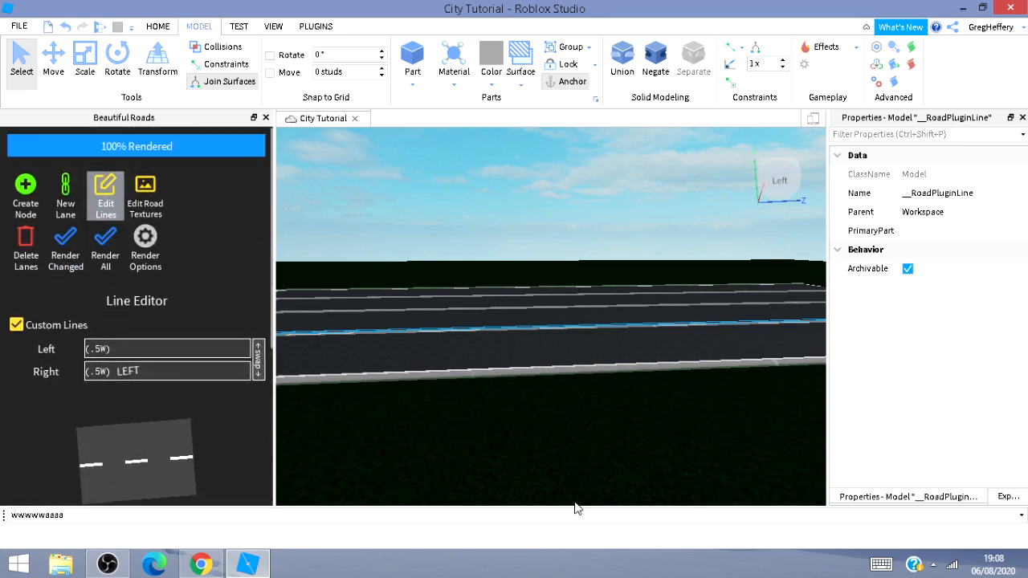
# Select the highlighted lane line on the far side and render the changed lanes.
pyautogui.click(578, 435)
pyautogui.press('w')
pyautogui.moveTo(578, 435); pyautogui.dragTo(599, 410, button='right')
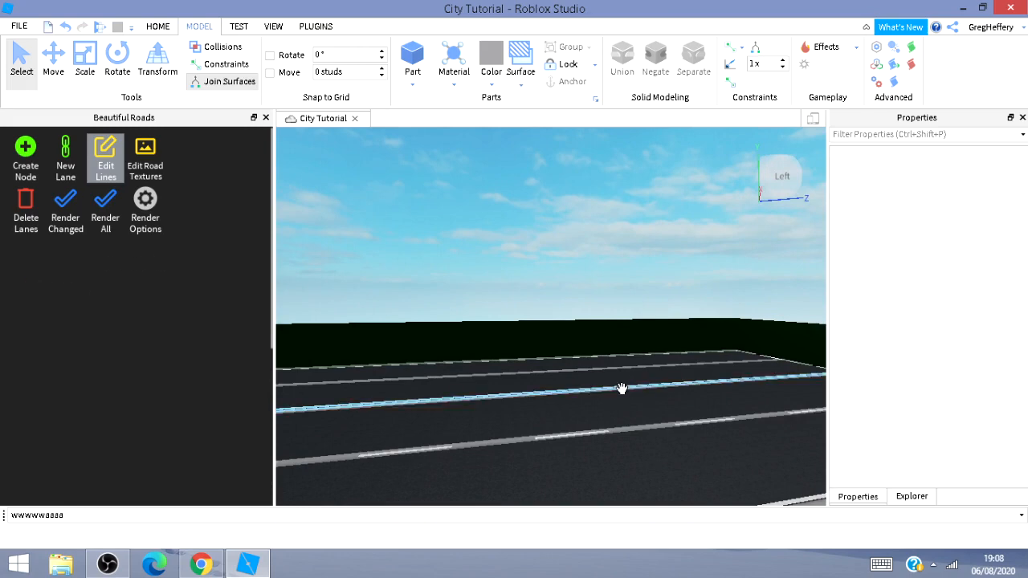
pyautogui.click(619, 389)
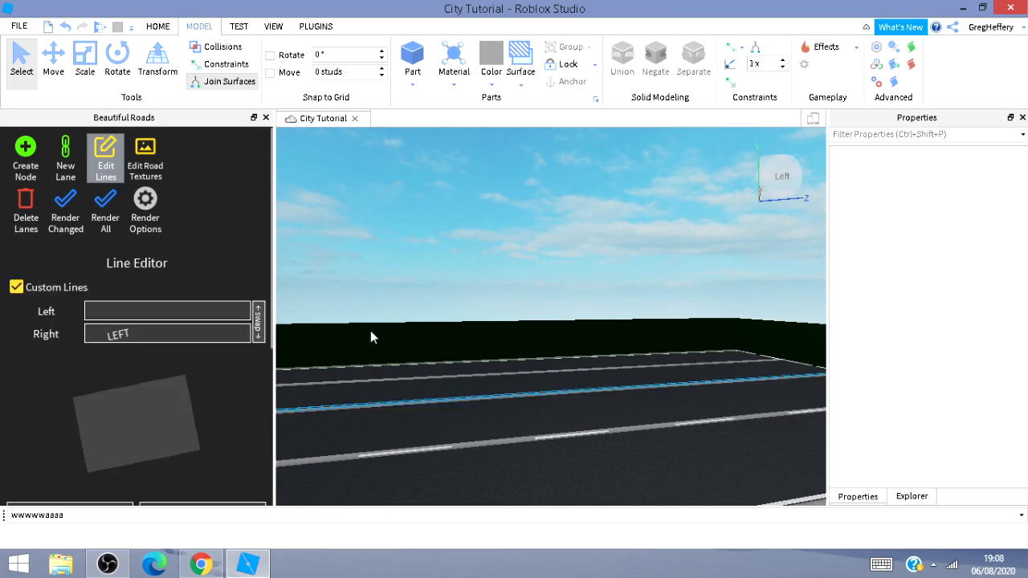
pyautogui.click(73, 217)
# Apply the Double Yellow preset to the selected lane line.
pyautogui.scroll(-3, 177, 290)
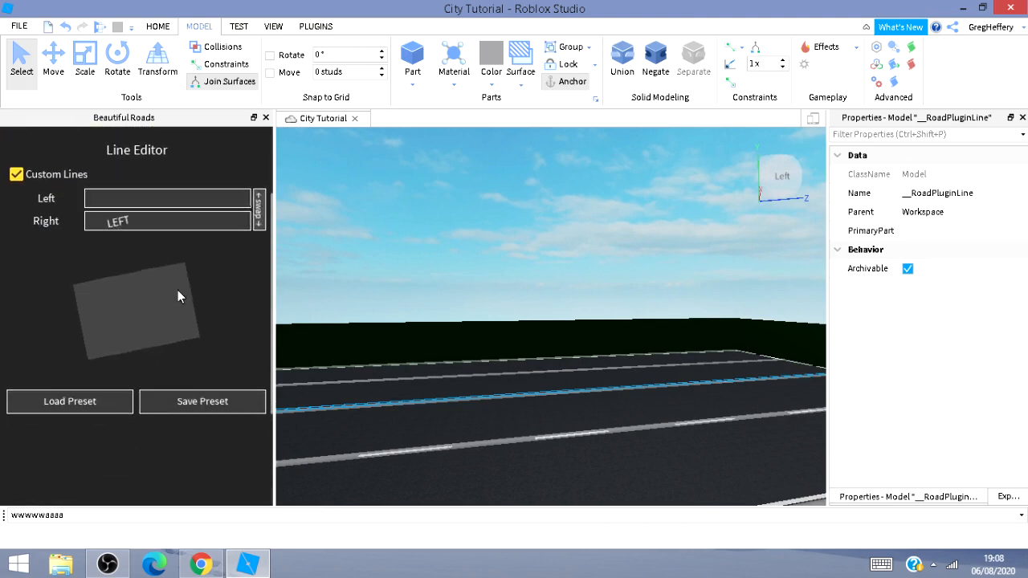
pyautogui.click(94, 409)
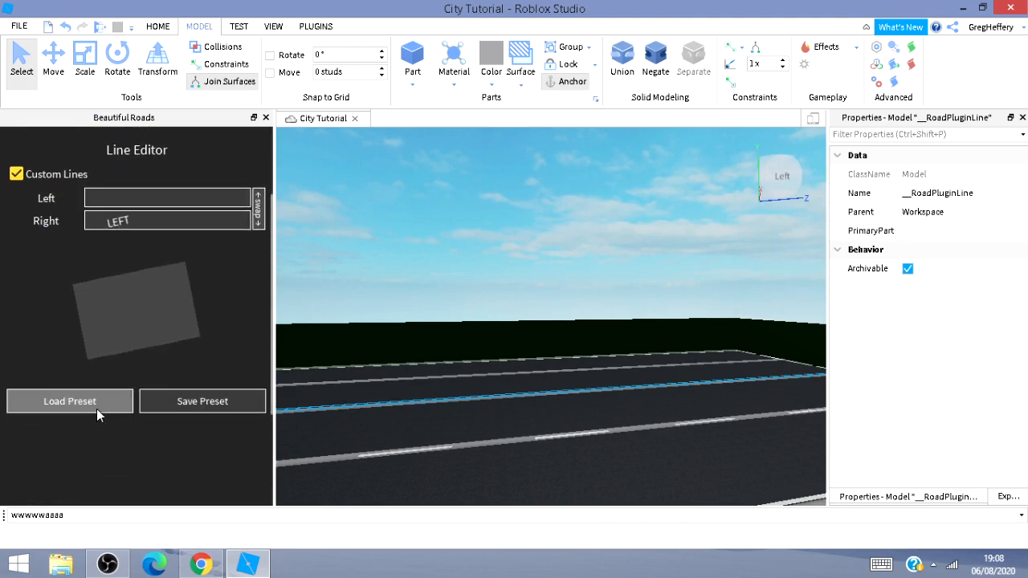
pyautogui.scroll(-2, 125, 428)
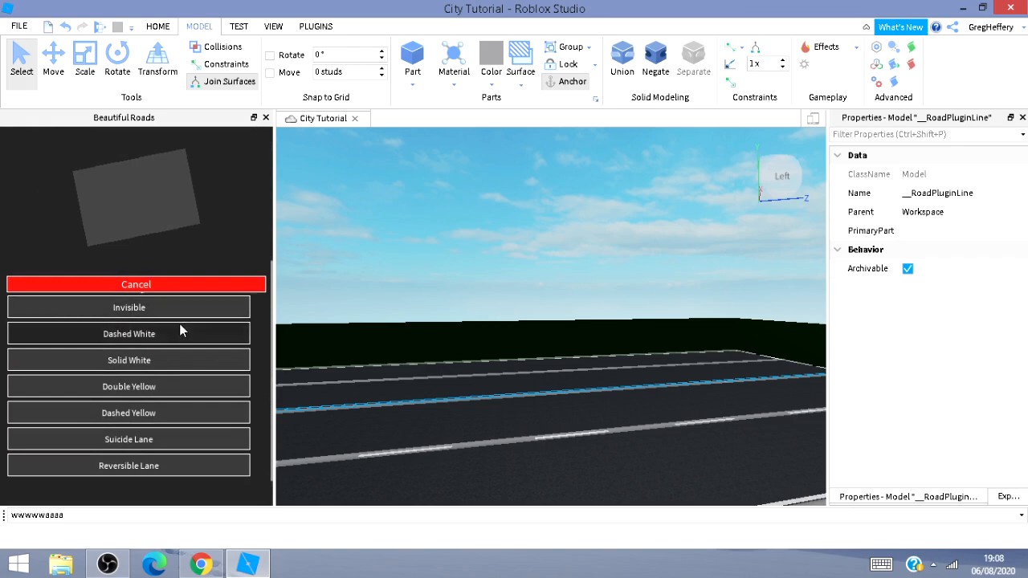
pyautogui.click(158, 393)
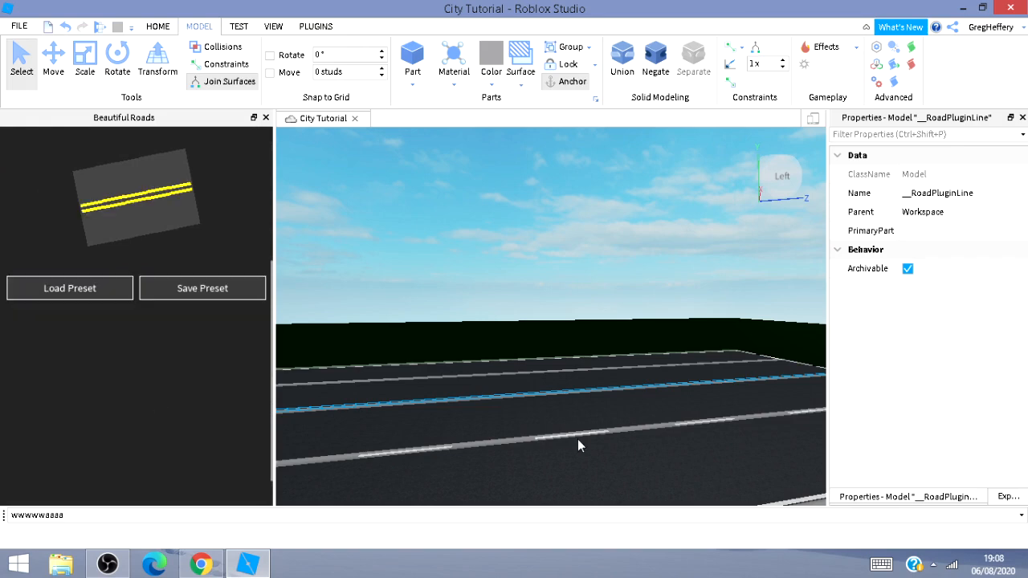
# Select the near-side lane line and apply the Dashed White preset to it.
pyautogui.moveTo(578, 438)
pyautogui.mouseDown(button='right')
pyautogui.moveTo(573, 417)
pyautogui.moveTo(575, 434)
pyautogui.mouseUp(button='right')
pyautogui.press('w')
pyautogui.press('w')
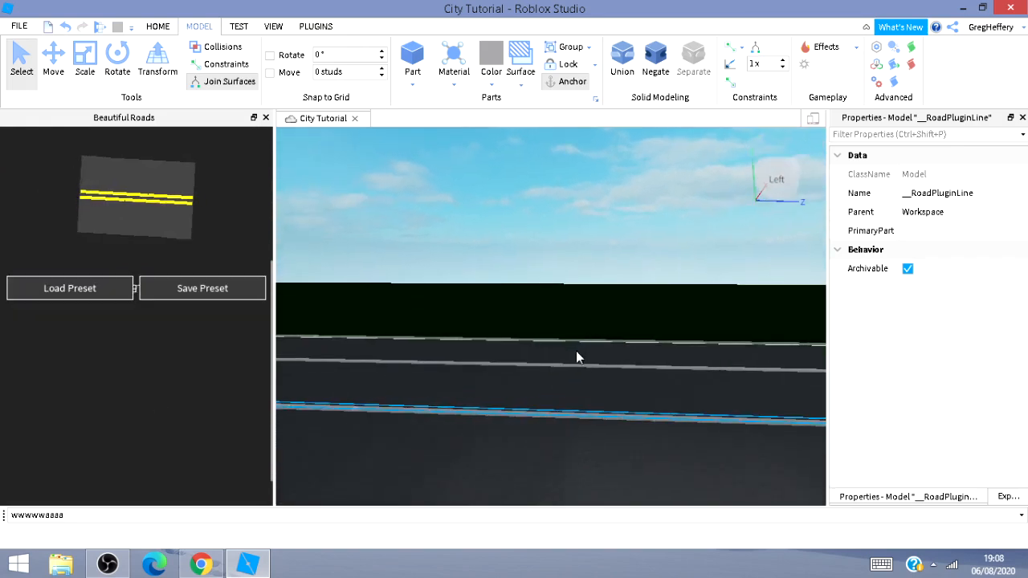
pyautogui.click(568, 363)
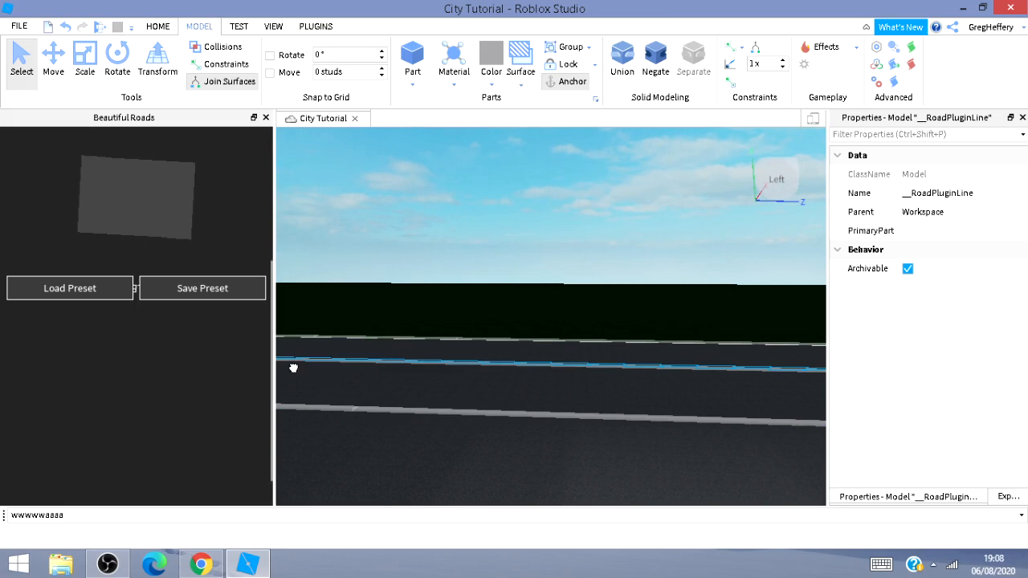
pyautogui.click(53, 289)
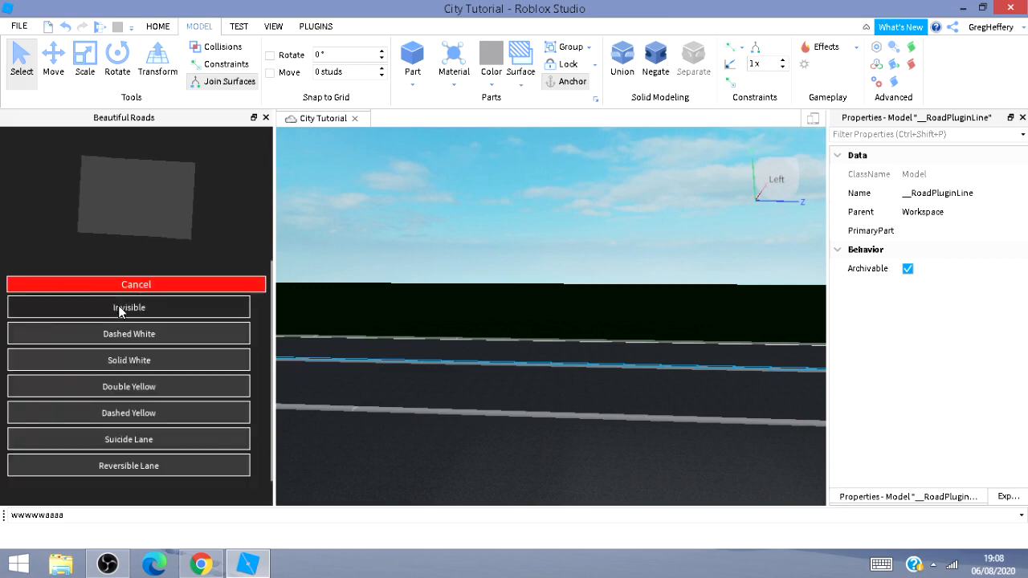
pyautogui.click(177, 335)
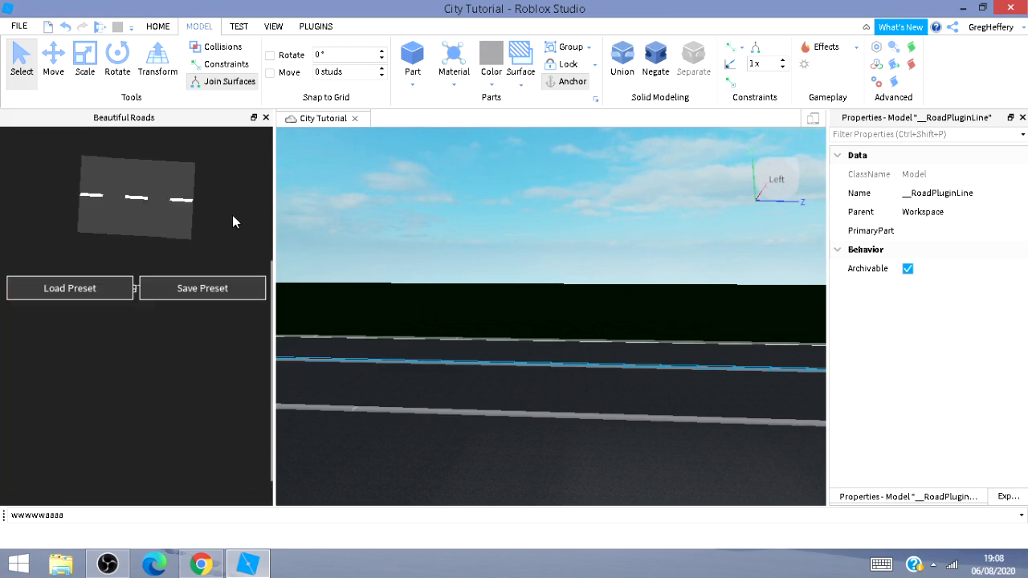
# Render the lanes and exit Edit Lines.
pyautogui.scroll(5, 221, 215)
pyautogui.click(105, 241)
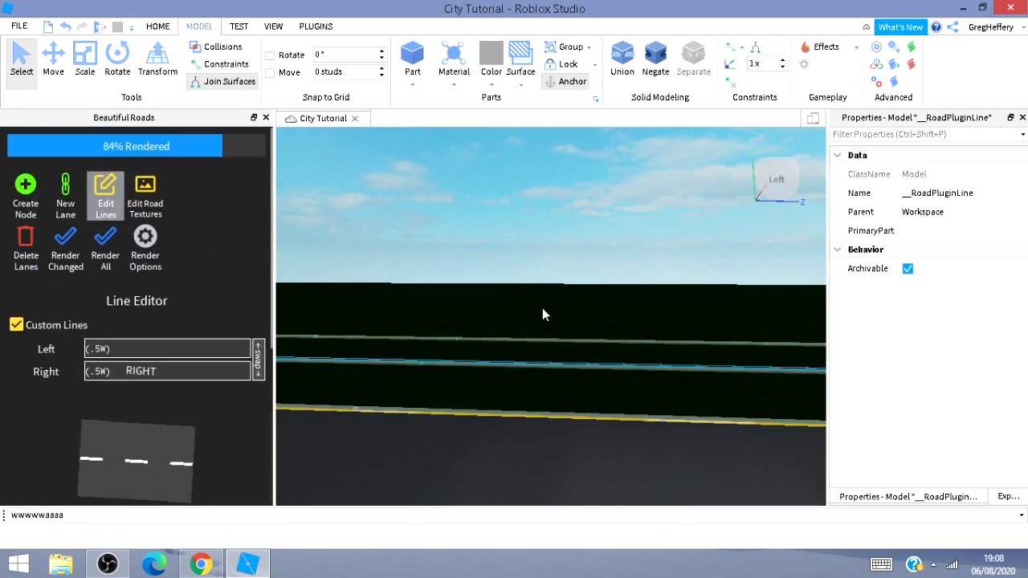
pyautogui.click(98, 171)
# Create a new node on the ground beside the road.
pyautogui.press('s')
pyautogui.moveTo(683, 271); pyautogui.dragTo(587, 254, button='right')
pyautogui.press('s')
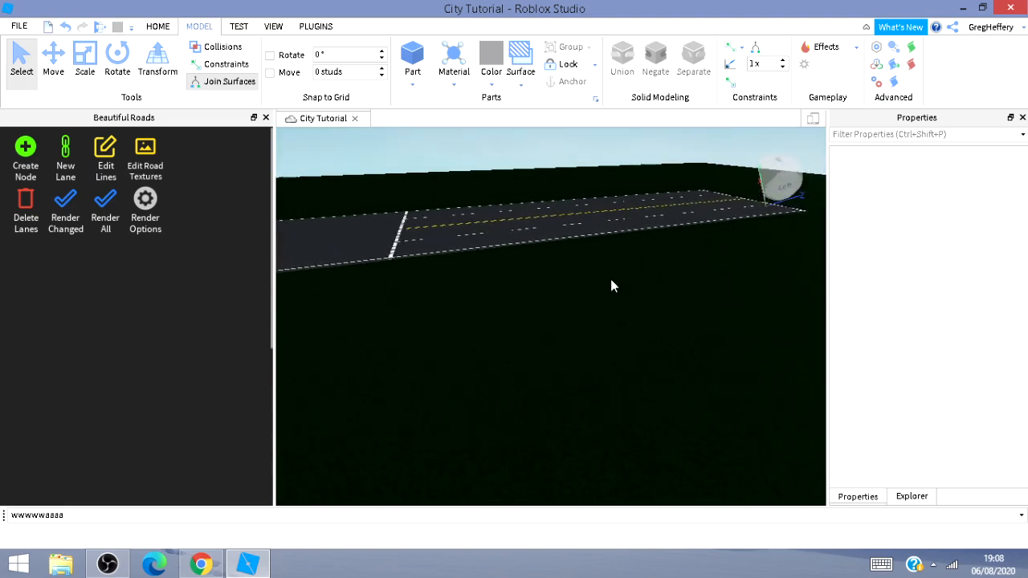
pyautogui.moveTo(610, 284); pyautogui.dragTo(462, 295, button='right')
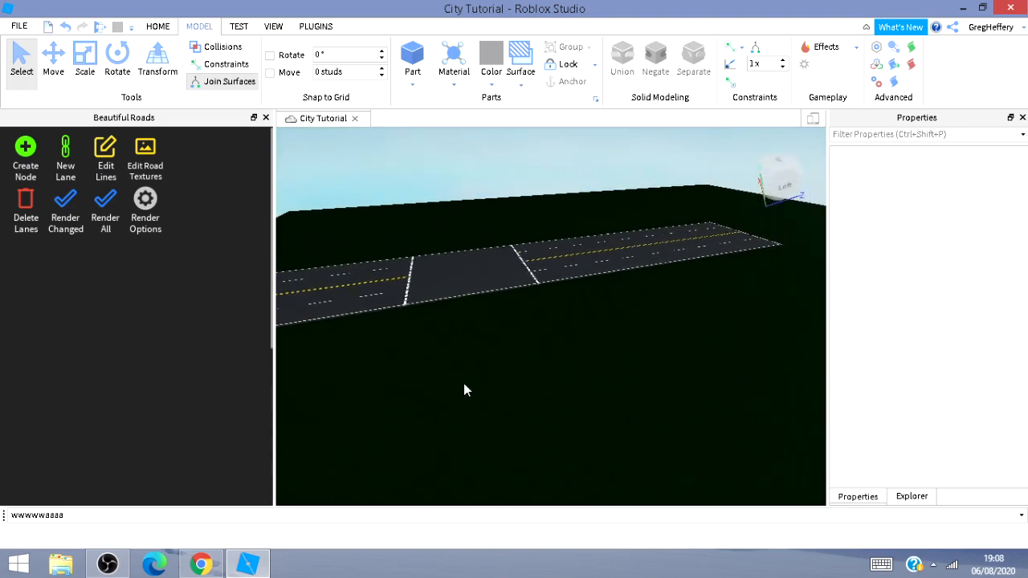
pyautogui.press('a')
pyautogui.press('w')
pyautogui.moveTo(476, 426); pyautogui.dragTo(472, 435, button='right')
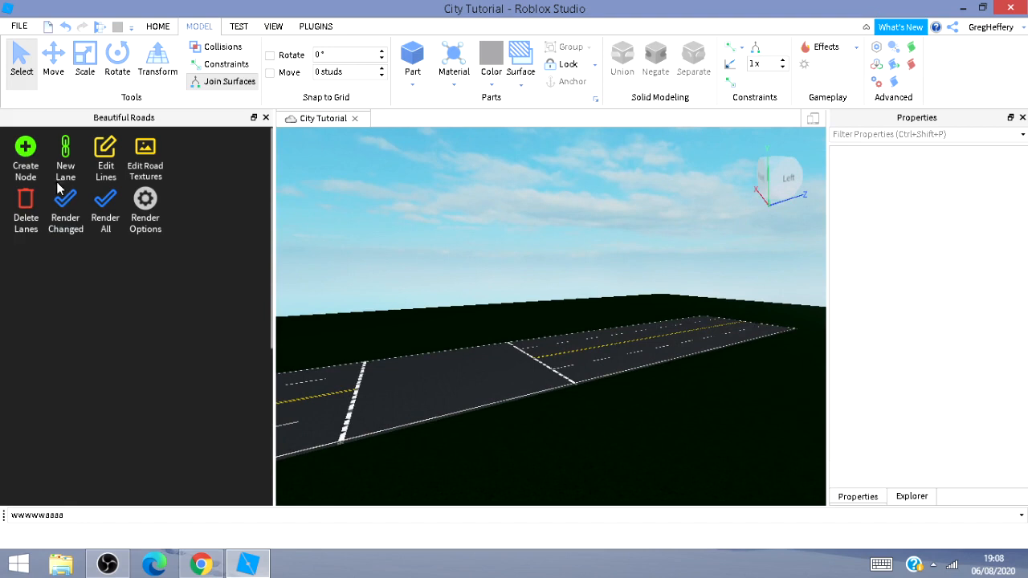
pyautogui.click(23, 156)
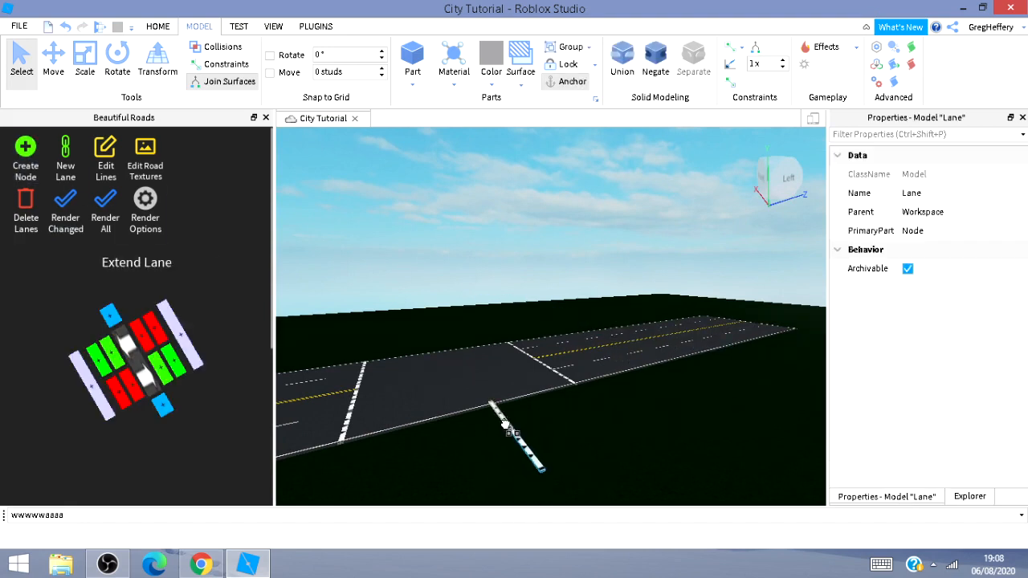
# Select the new node, enable 45° rotation snapping, and rotate the node to lie parallel to the road.
pyautogui.click(503, 447)
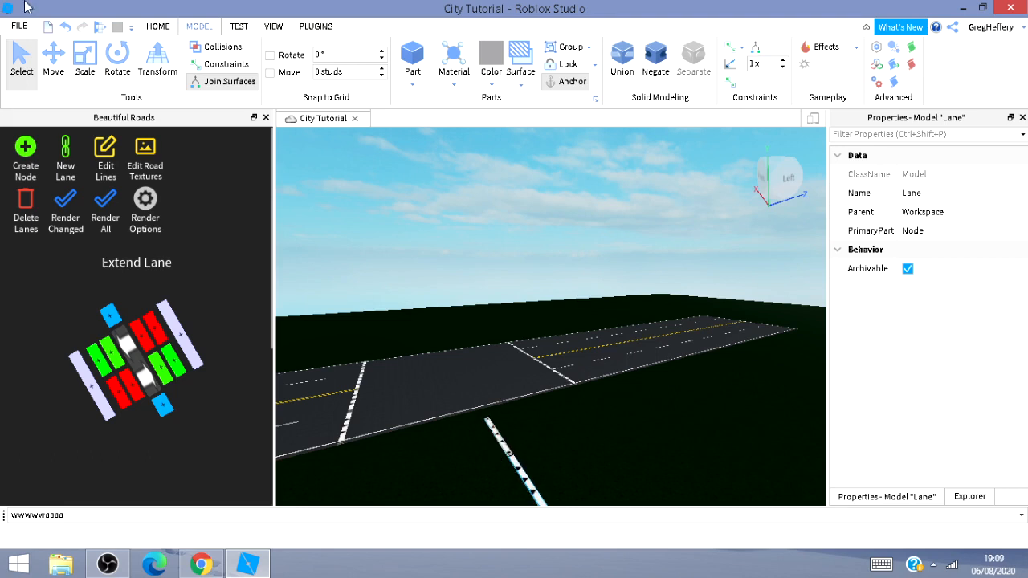
pyautogui.click(117, 60)
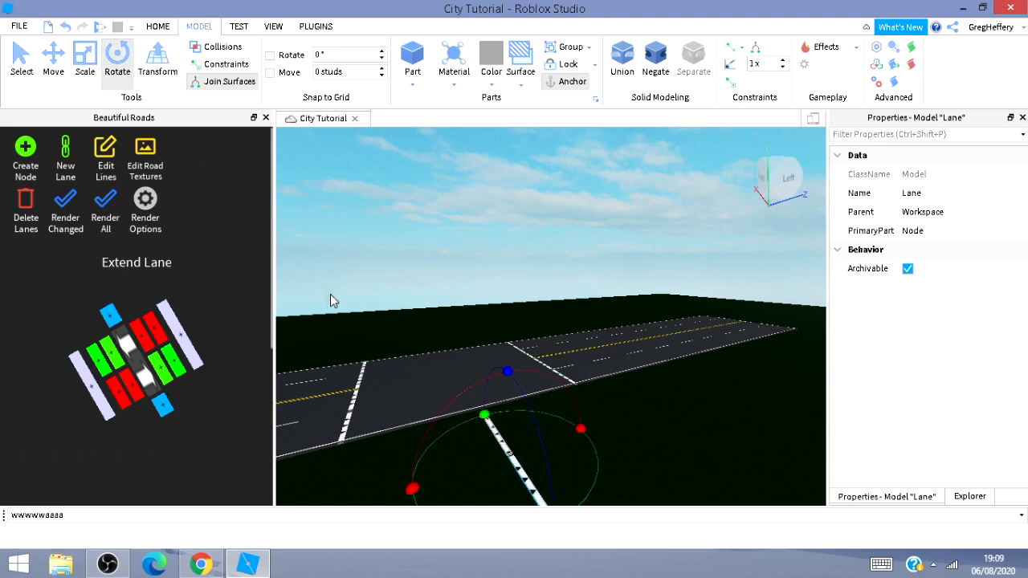
pyautogui.click(317, 54)
pyautogui.click(730, 407)
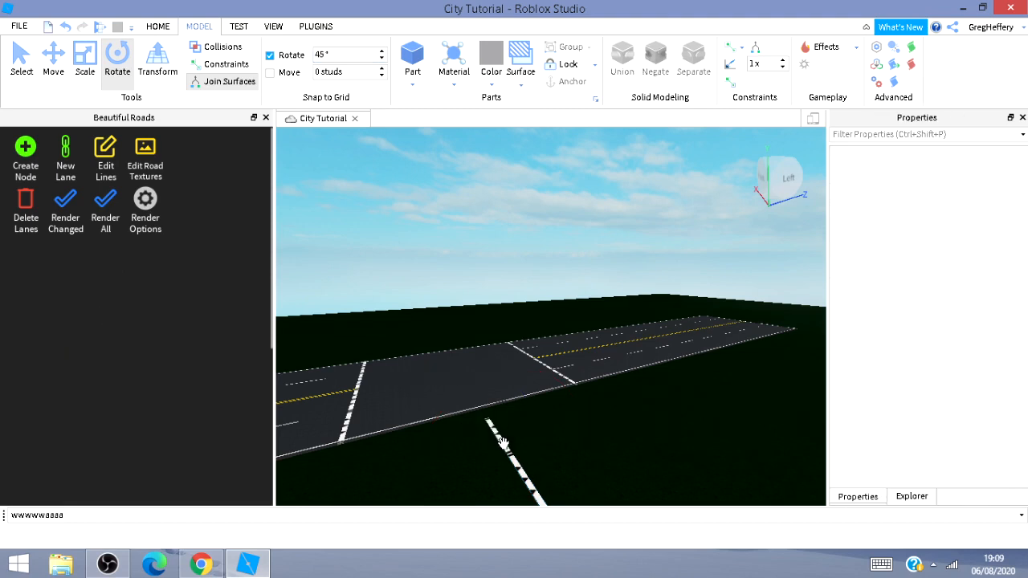
pyautogui.click(502, 443)
pyautogui.moveTo(491, 421); pyautogui.dragTo(423, 514)
# Add extra lanes on both sides of the node in the Extend Lane diagram.
pyautogui.press('s')
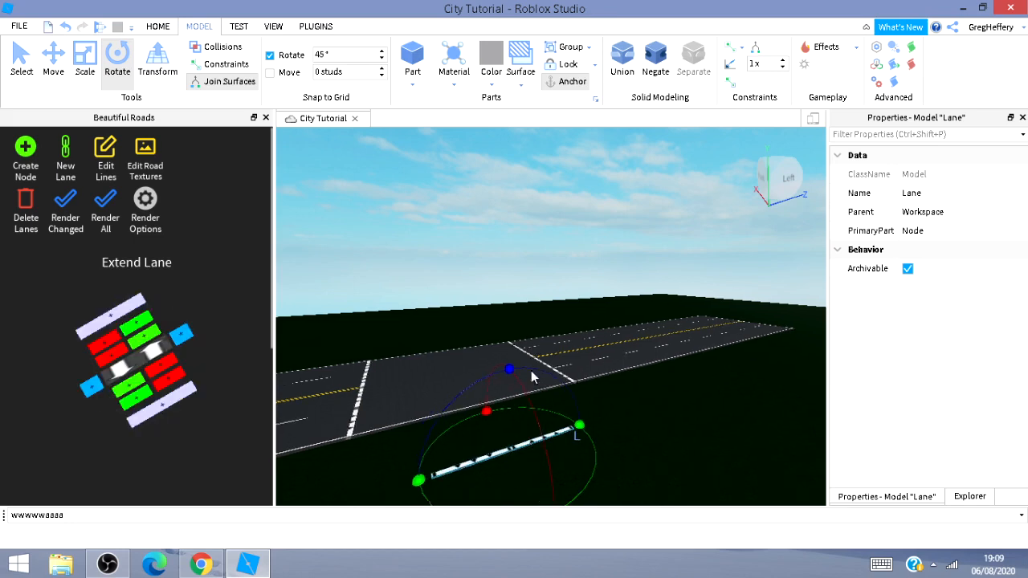
pyautogui.press('a')
pyautogui.press('s')
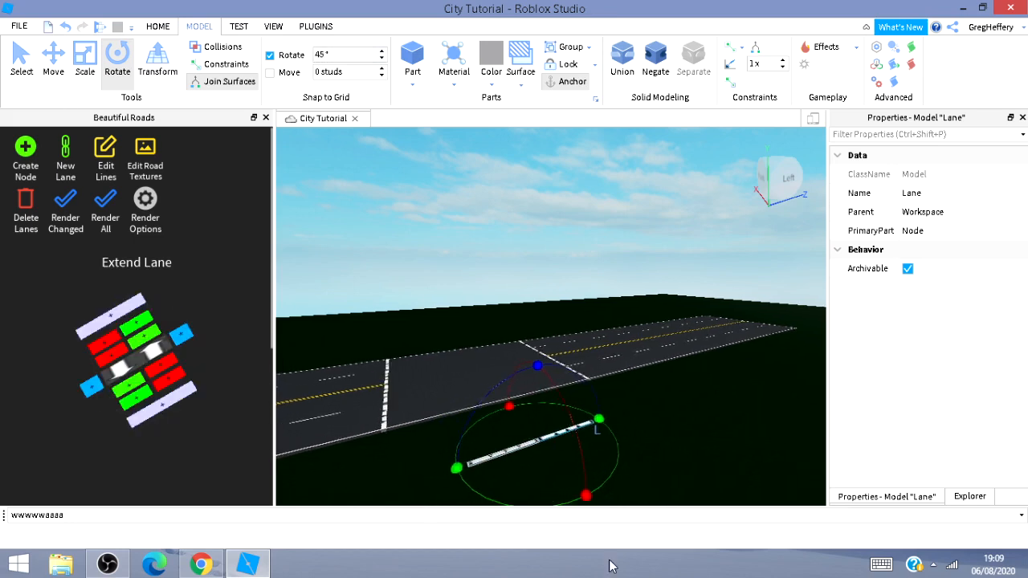
pyautogui.click(187, 340)
pyautogui.click(70, 397)
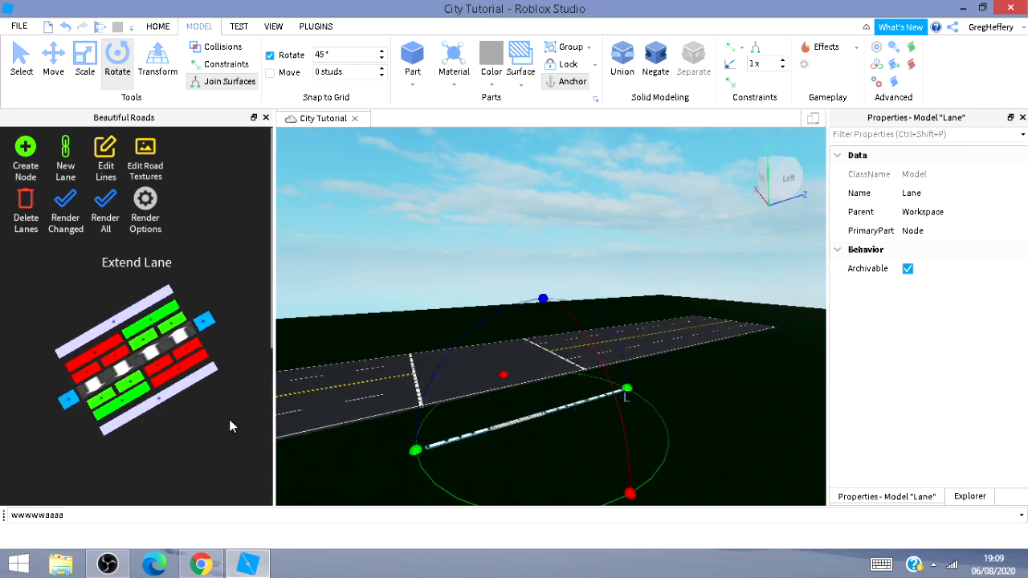
# Move the node out from the road's side to form a branch road, and render the changed lanes.
pyautogui.click(52, 66)
pyautogui.moveTo(524, 392); pyautogui.dragTo(501, 374)
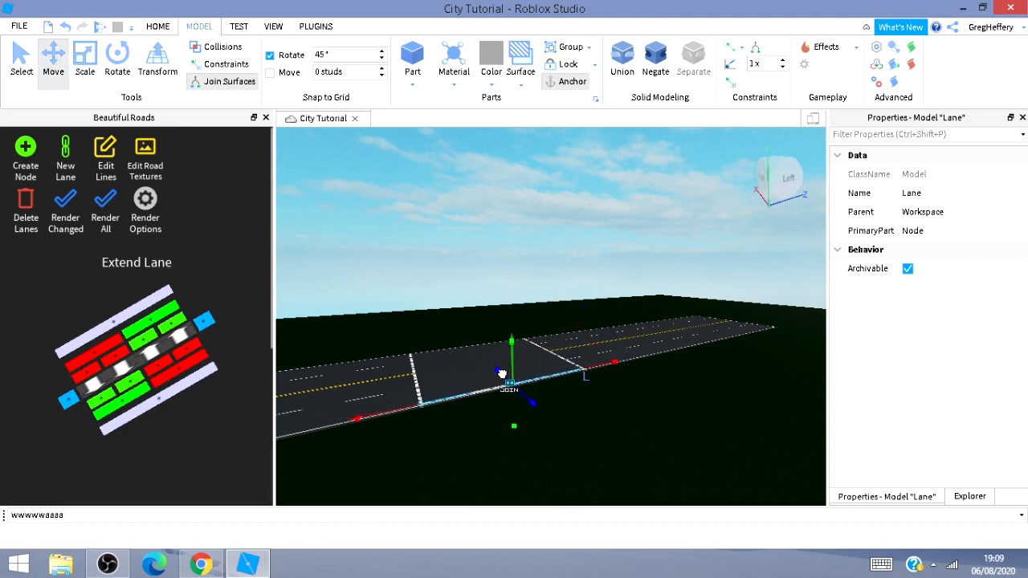
pyautogui.press('w')
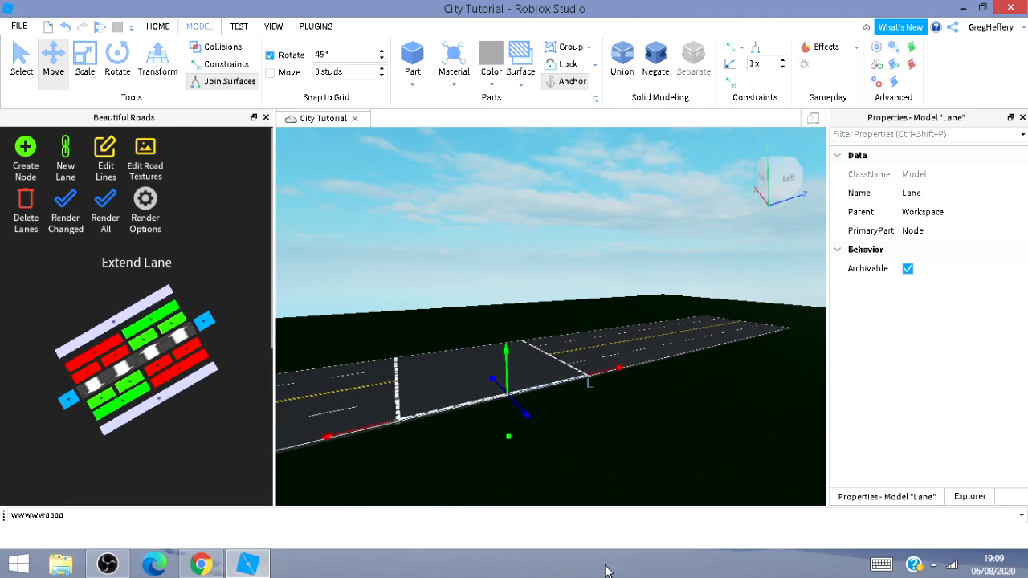
pyautogui.moveTo(524, 413); pyautogui.dragTo(522, 422)
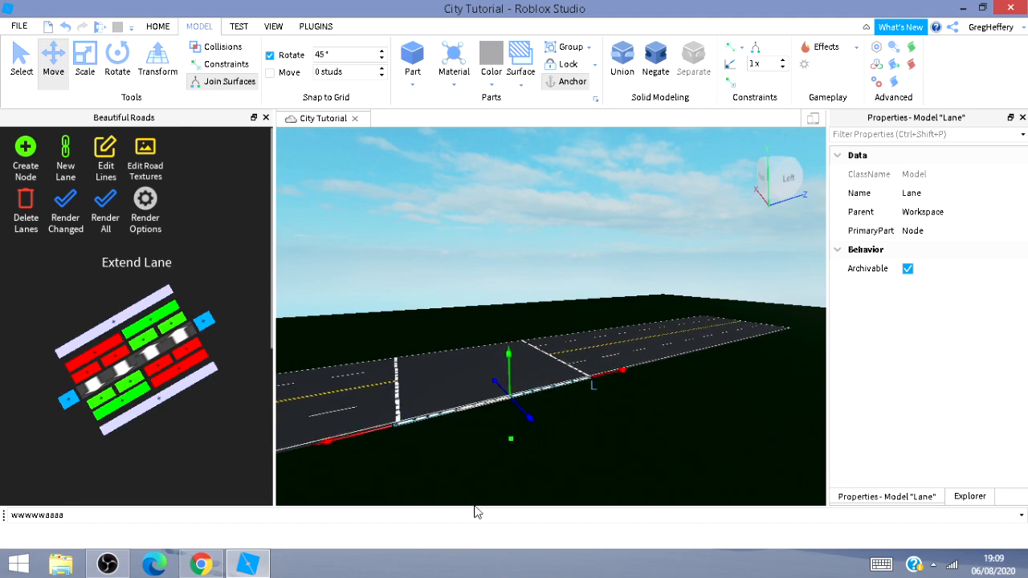
pyautogui.press('w')
pyautogui.press('a')
pyautogui.moveTo(483, 490)
pyautogui.mouseDown(button='right')
pyautogui.moveTo(487, 450)
pyautogui.moveTo(450, 439)
pyautogui.mouseUp(button='right')
pyautogui.press('a')
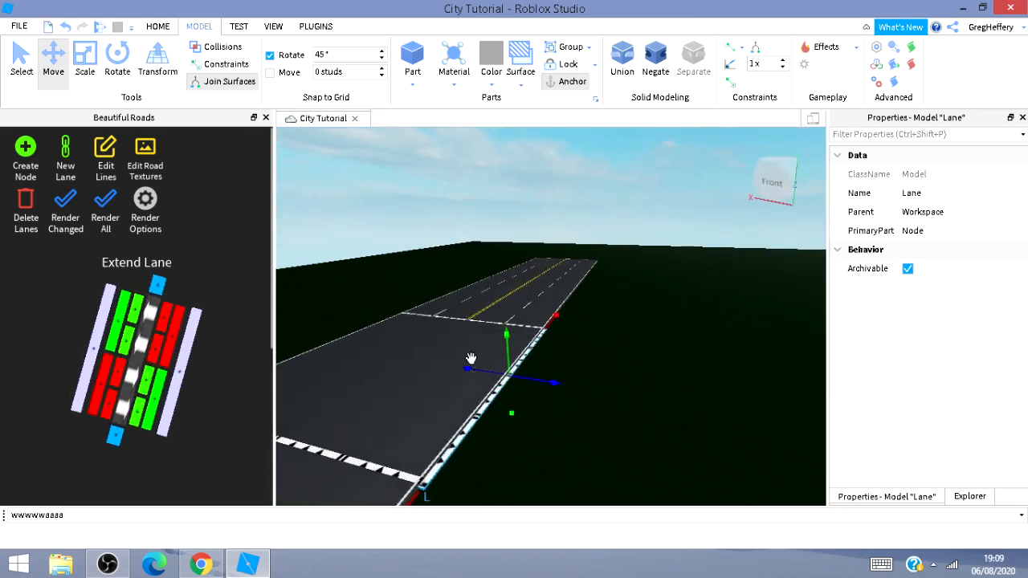
pyautogui.moveTo(472, 366); pyautogui.dragTo(467, 371)
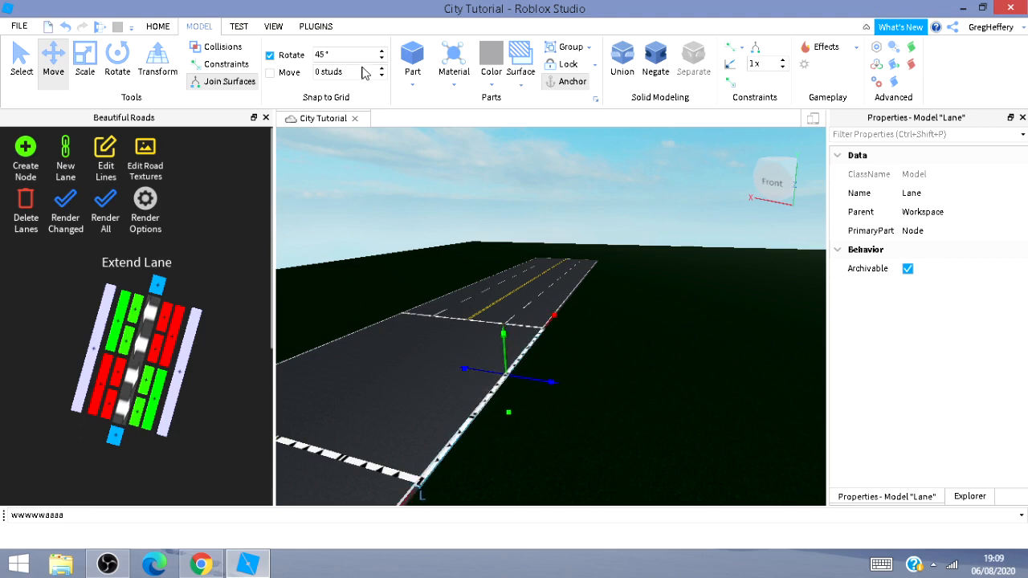
pyautogui.click(182, 382)
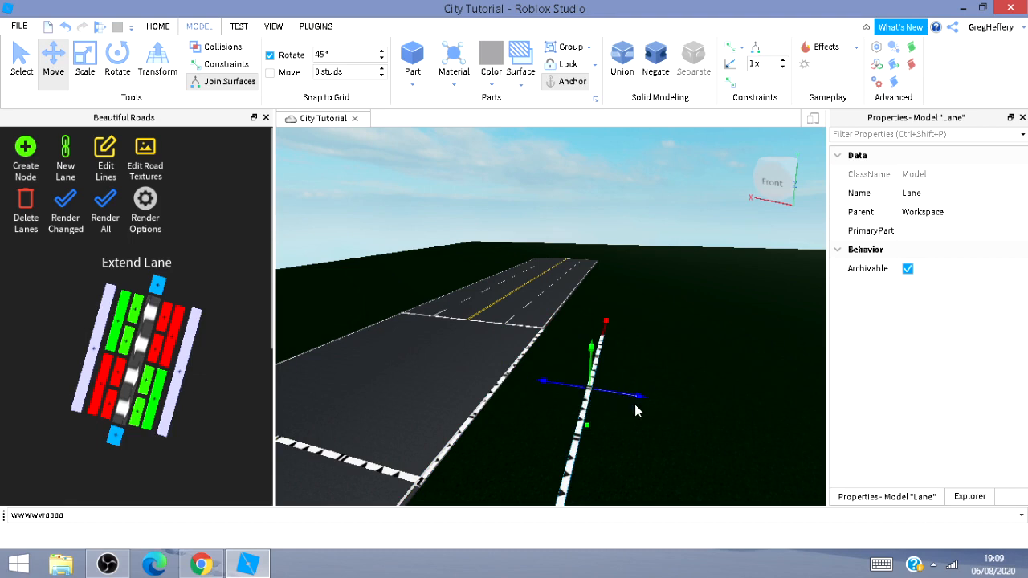
pyautogui.moveTo(639, 395); pyautogui.dragTo(780, 417)
pyautogui.moveTo(568, 429); pyautogui.dragTo(547, 328, button='right')
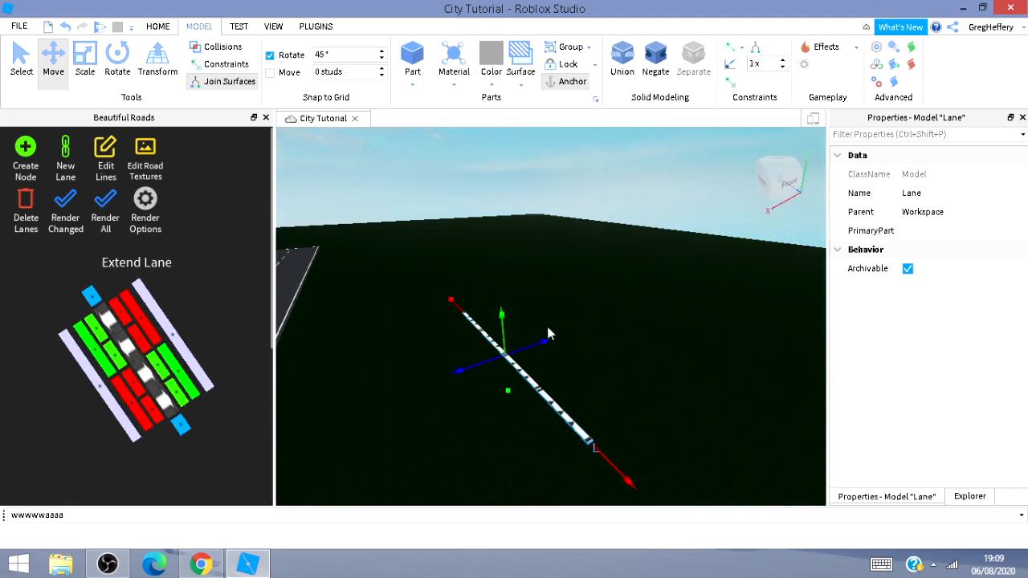
pyautogui.moveTo(541, 340)
pyautogui.mouseDown()
pyautogui.moveTo(743, 304)
pyautogui.moveTo(695, 322)
pyautogui.mouseUp()
pyautogui.moveTo(544, 386); pyautogui.dragTo(695, 416, button='right')
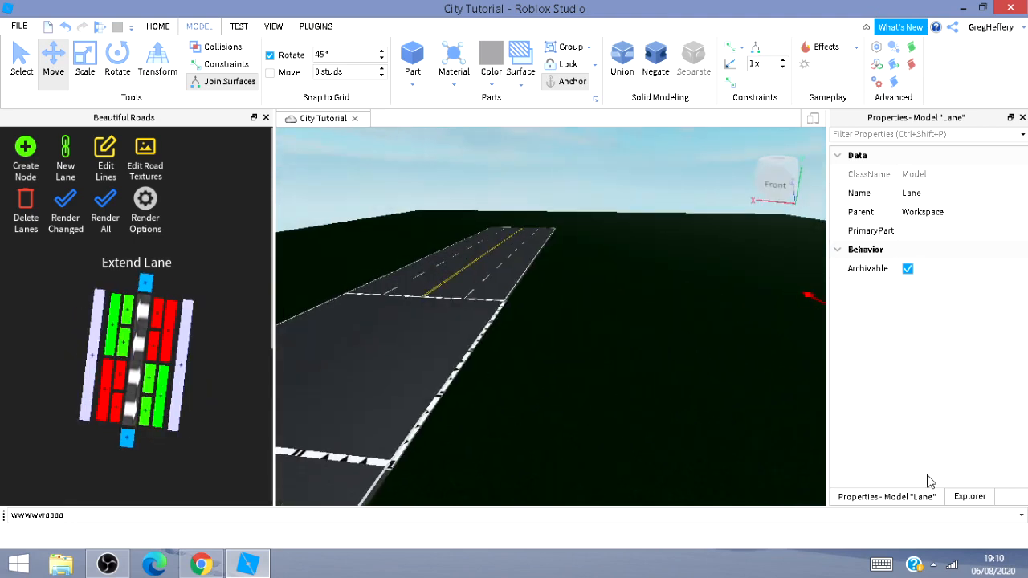
pyautogui.moveTo(727, 452); pyautogui.dragTo(586, 411, button='right')
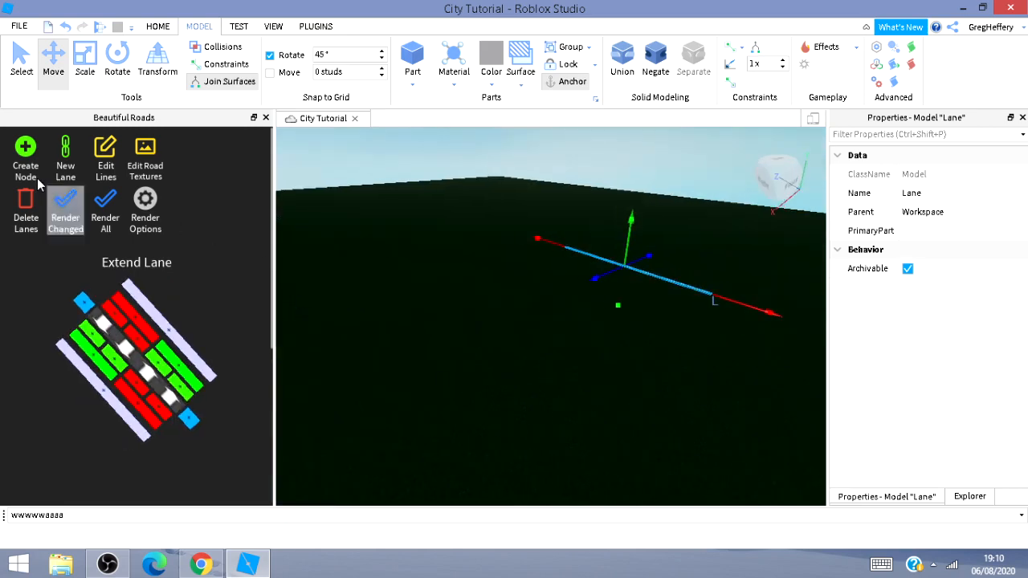
pyautogui.click(70, 228)
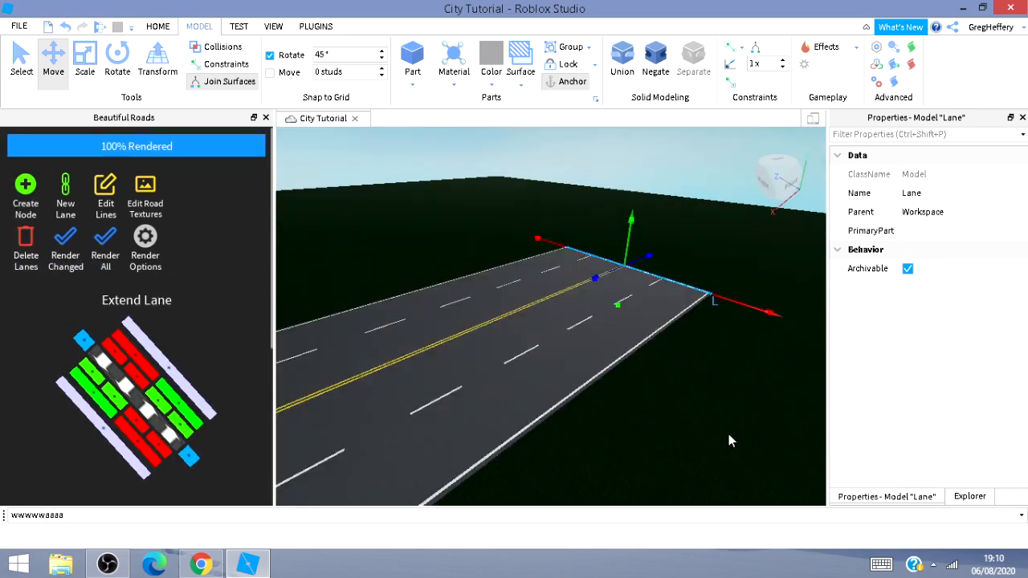
# Create another node beside the junction and rotate it to point toward the road.
pyautogui.moveTo(728, 434); pyautogui.dragTo(692, 416, button='right')
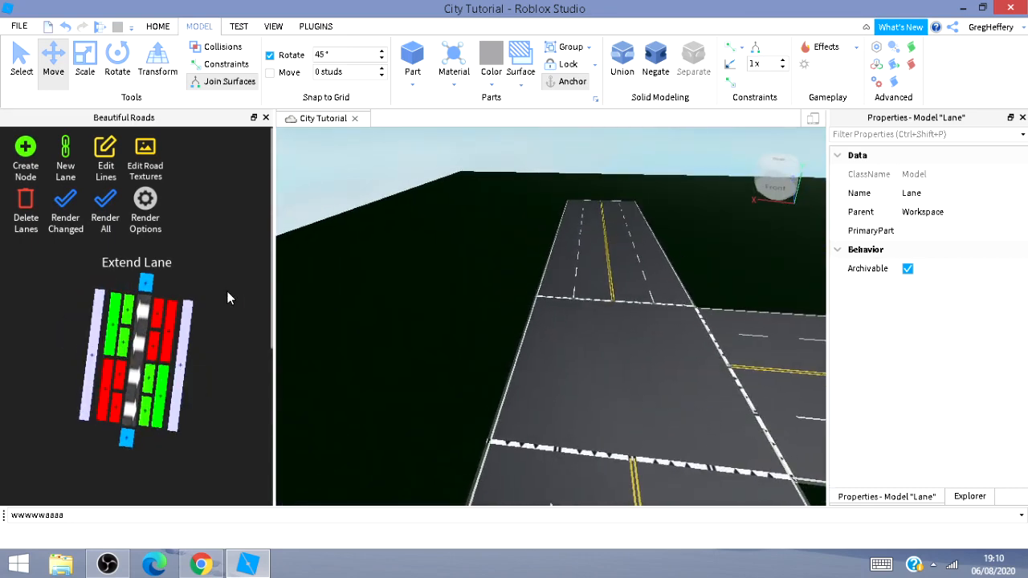
pyautogui.moveTo(557, 381); pyautogui.dragTo(559, 380, button='right')
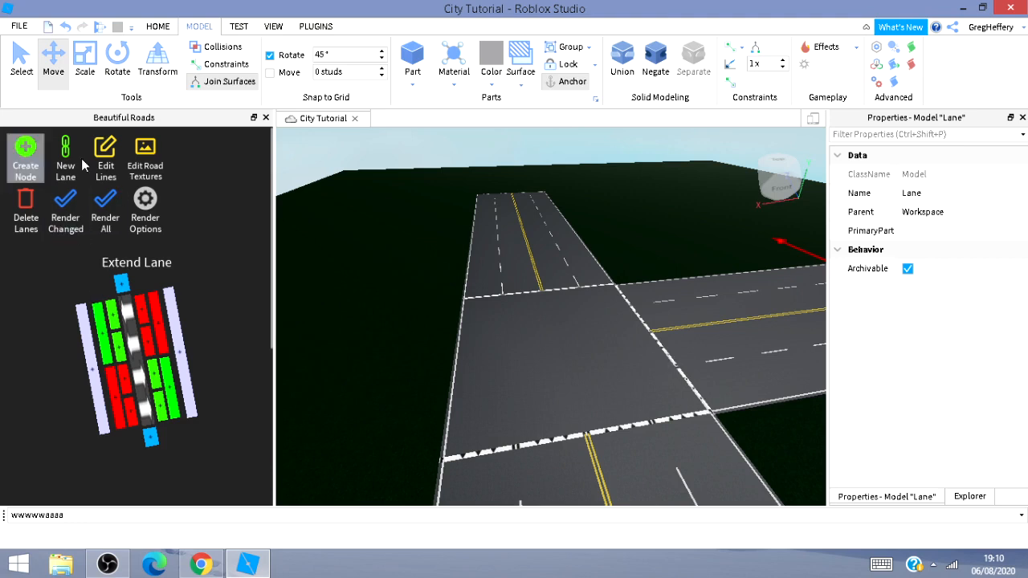
pyautogui.click(26, 165)
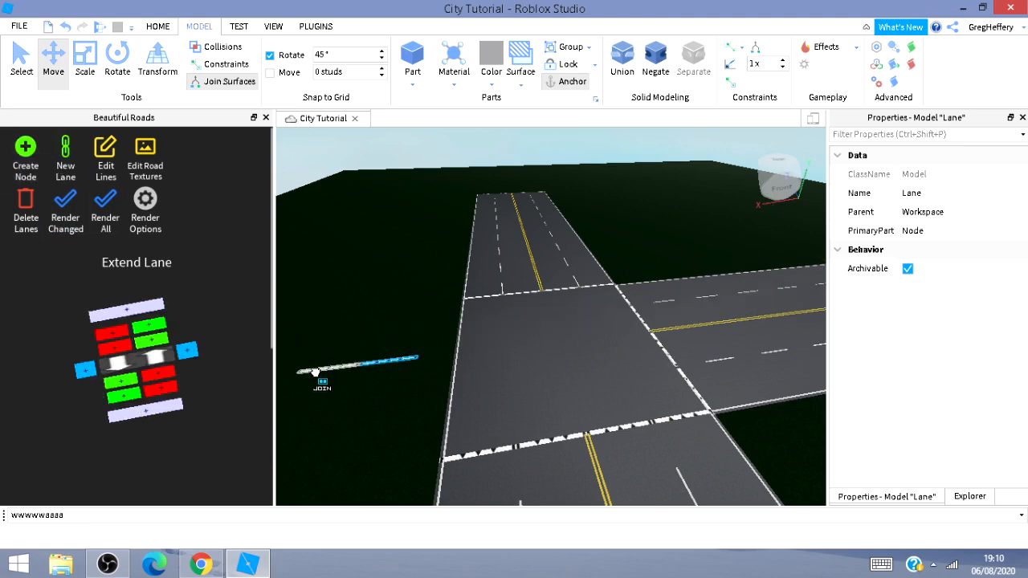
pyautogui.click(363, 372)
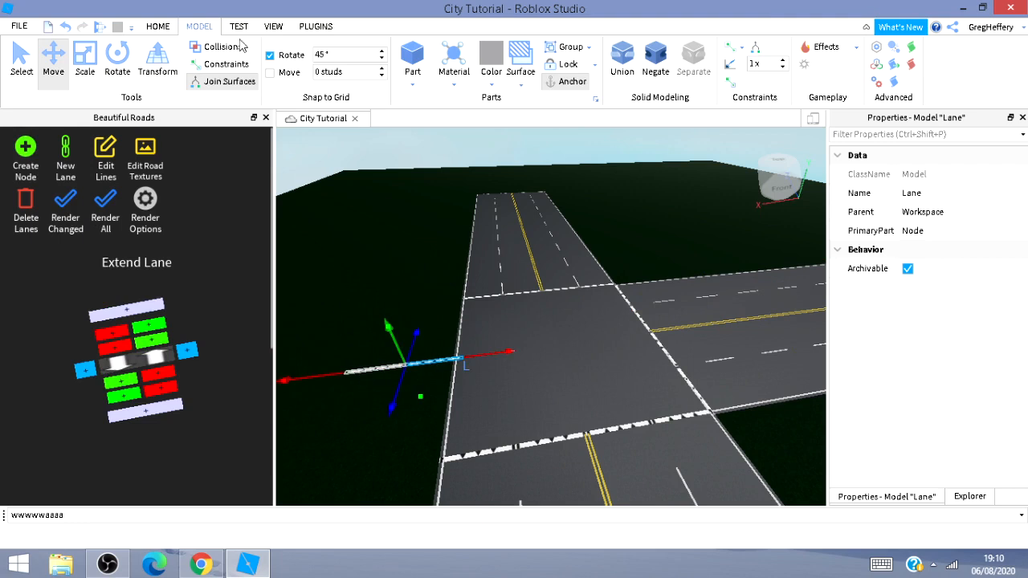
pyautogui.hotkey('ctrl', '4')
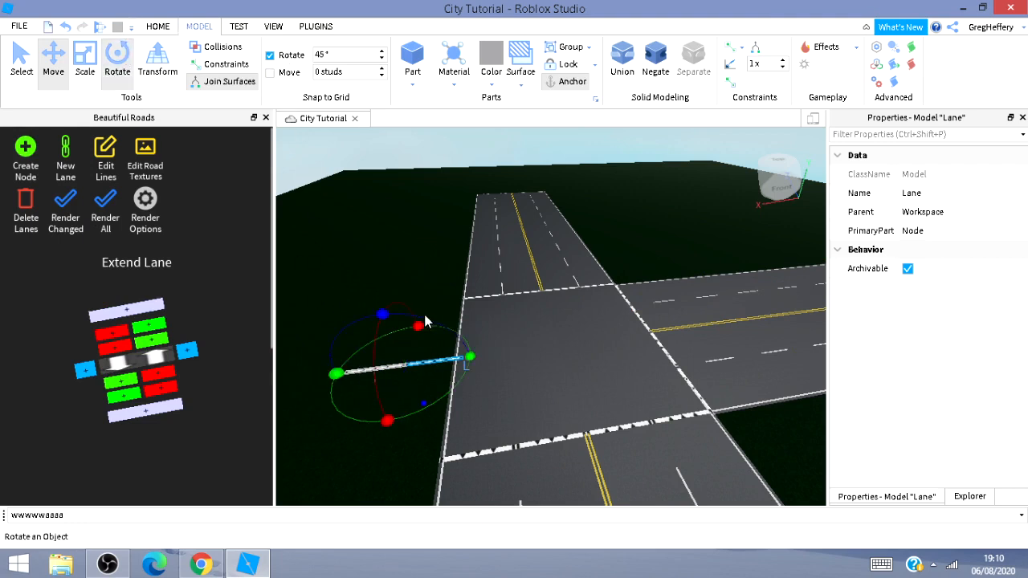
pyautogui.moveTo(336, 374); pyautogui.dragTo(386, 429)
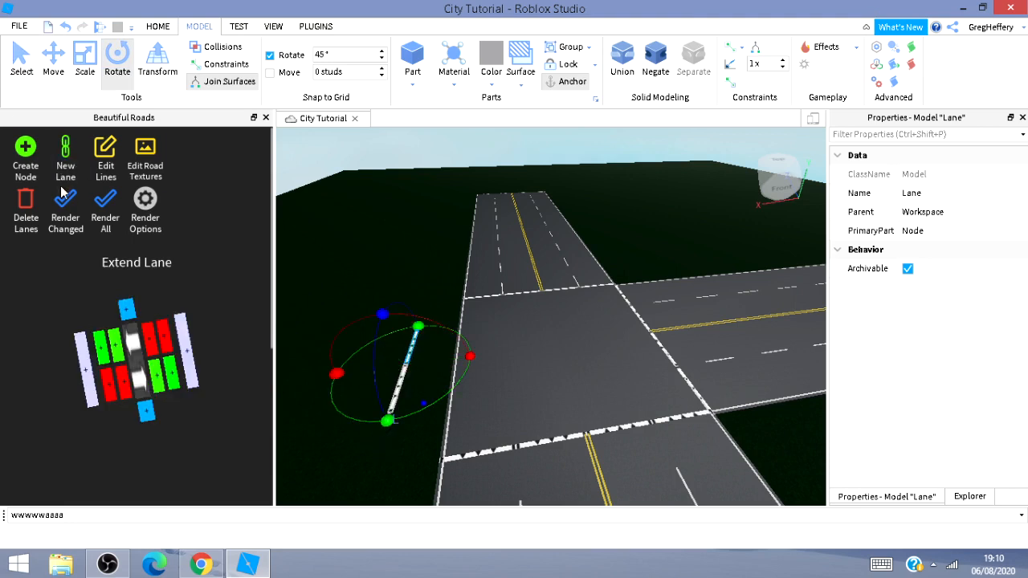
# Extend the new node's lanes at both ends in the Extend Lane diagram.
pyautogui.click(126, 307)
pyautogui.click(149, 432)
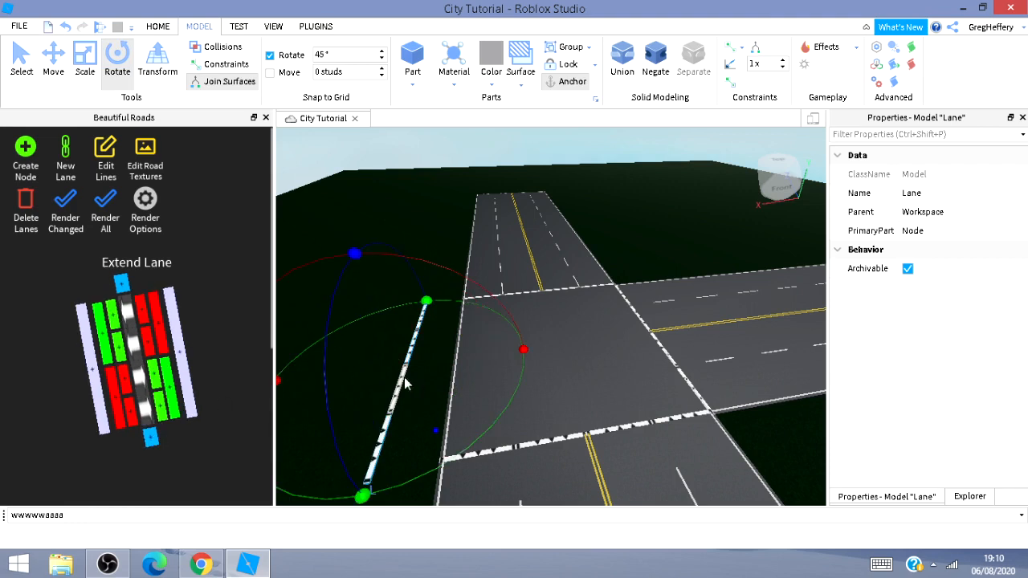
# Move the node so it sits flush against the side edge of the road near the junction.
pyautogui.click(53, 57)
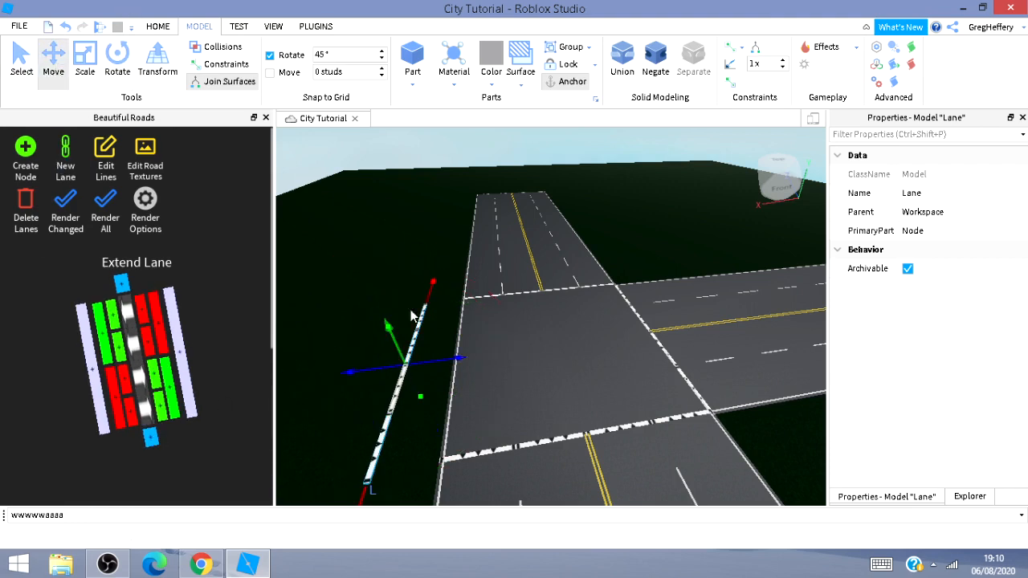
pyautogui.moveTo(462, 363); pyautogui.dragTo(496, 371)
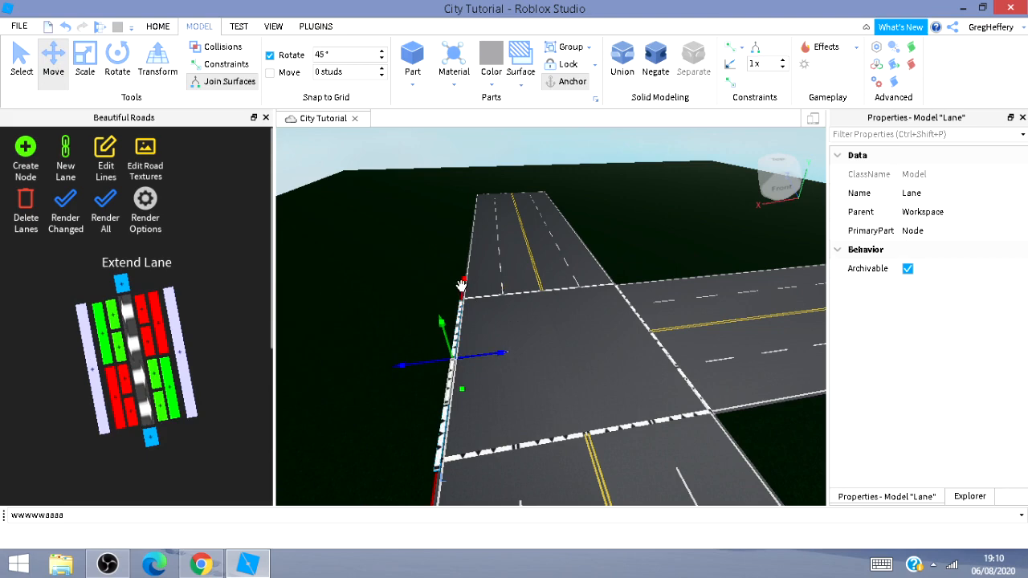
pyautogui.moveTo(461, 286); pyautogui.dragTo(464, 282)
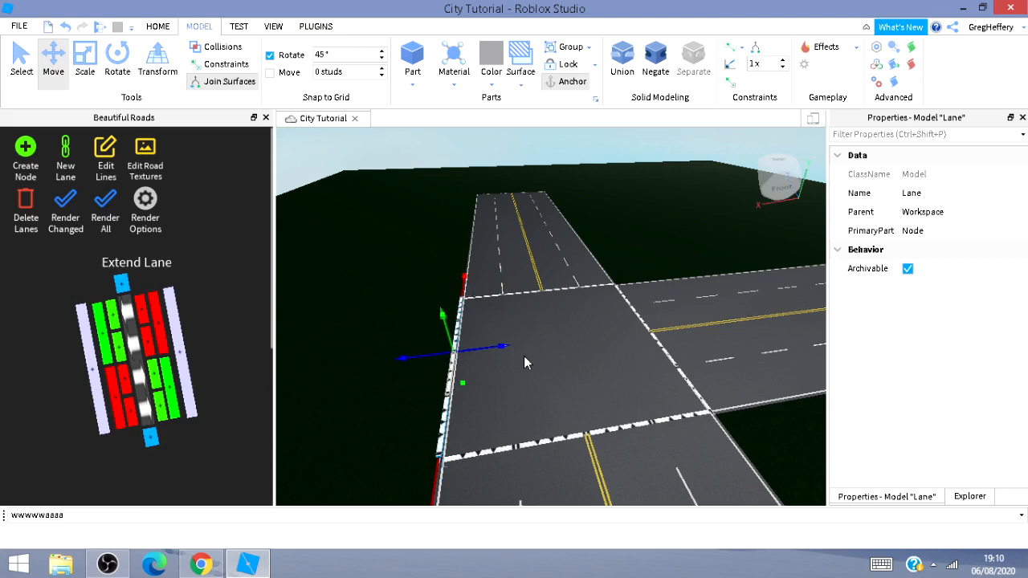
pyautogui.scroll(5, 544, 394)
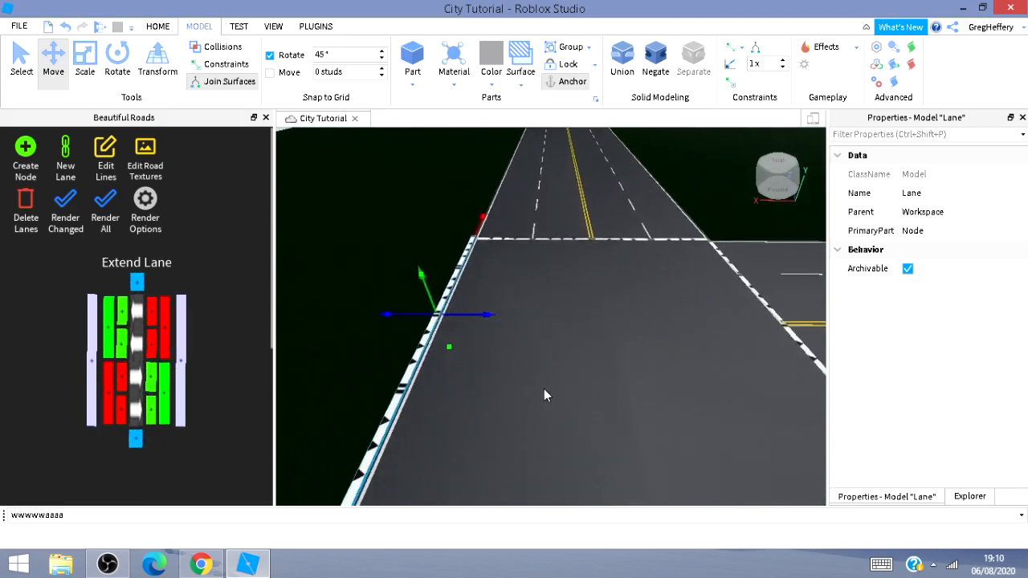
pyautogui.press('w')
pyautogui.moveTo(544, 389)
pyautogui.mouseDown(button='right')
pyautogui.moveTo(541, 381)
pyautogui.moveTo(546, 392)
pyautogui.mouseUp(button='right')
pyautogui.press('a')
pyautogui.moveTo(603, 455); pyautogui.dragTo(172, 347, button='right')
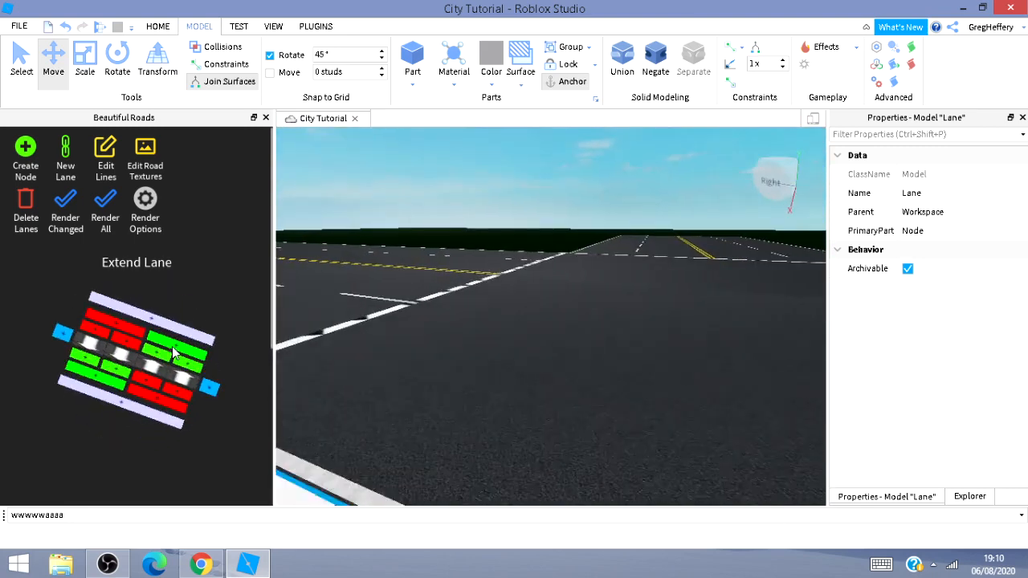
pyautogui.moveTo(428, 333); pyautogui.dragTo(315, 346, button='right')
pyautogui.press('a')
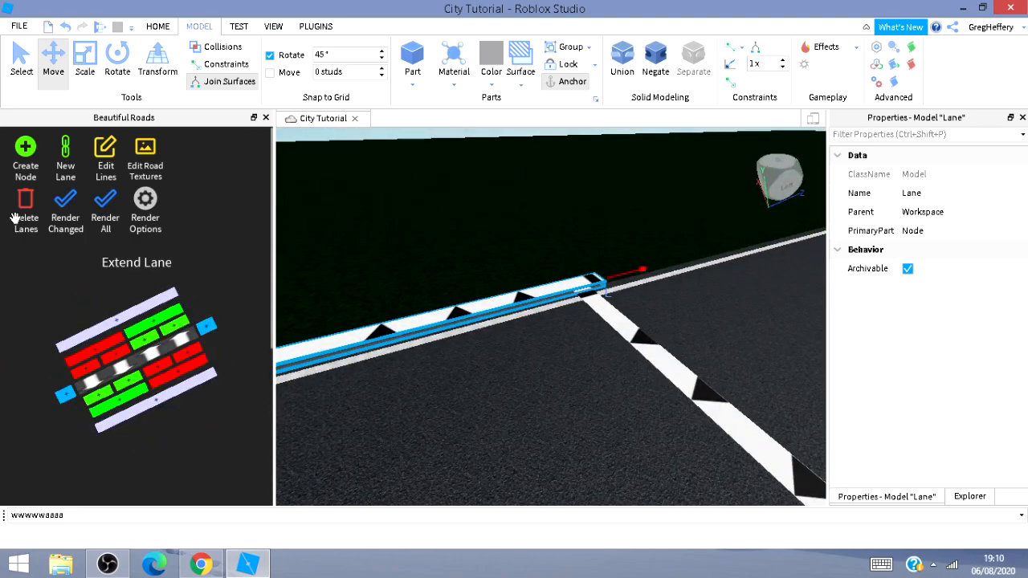
pyautogui.moveTo(607, 238); pyautogui.dragTo(600, 172, button='right')
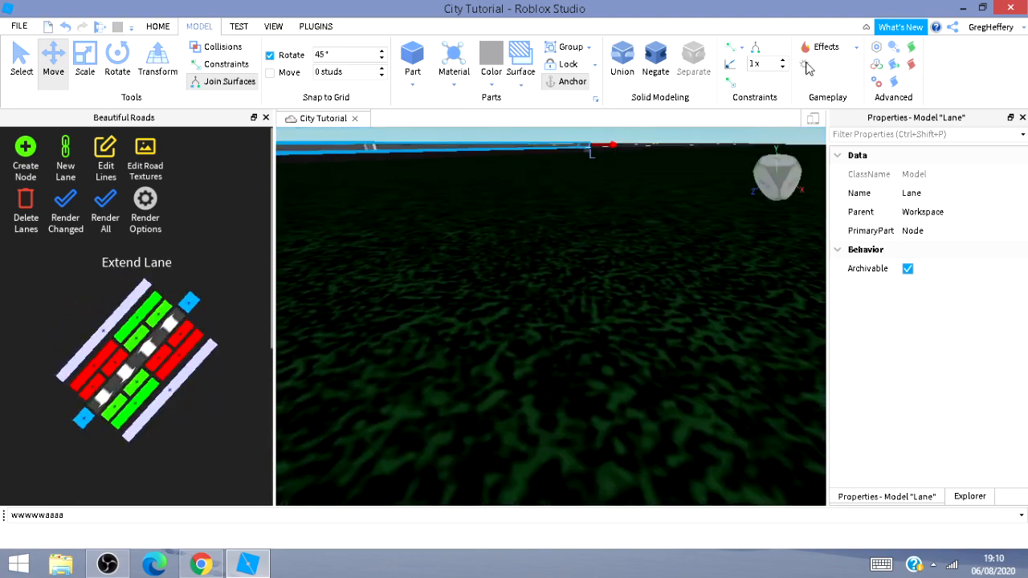
pyautogui.scroll(-6, 485, 322)
pyautogui.moveTo(491, 322); pyautogui.dragTo(493, 322, button='right')
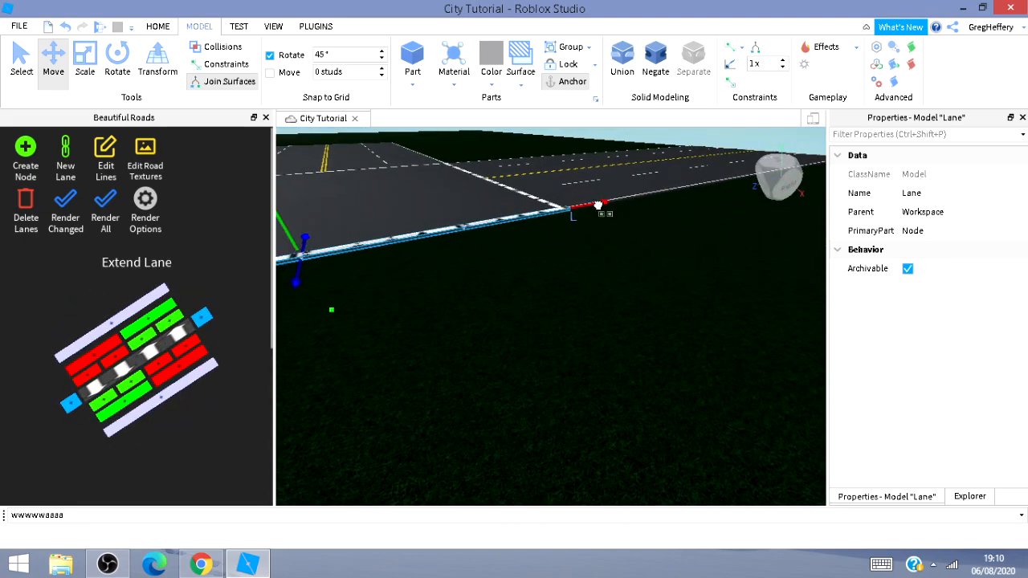
pyautogui.moveTo(522, 280); pyautogui.dragTo(588, 252, button='right')
pyautogui.press('a')
pyautogui.press('s')
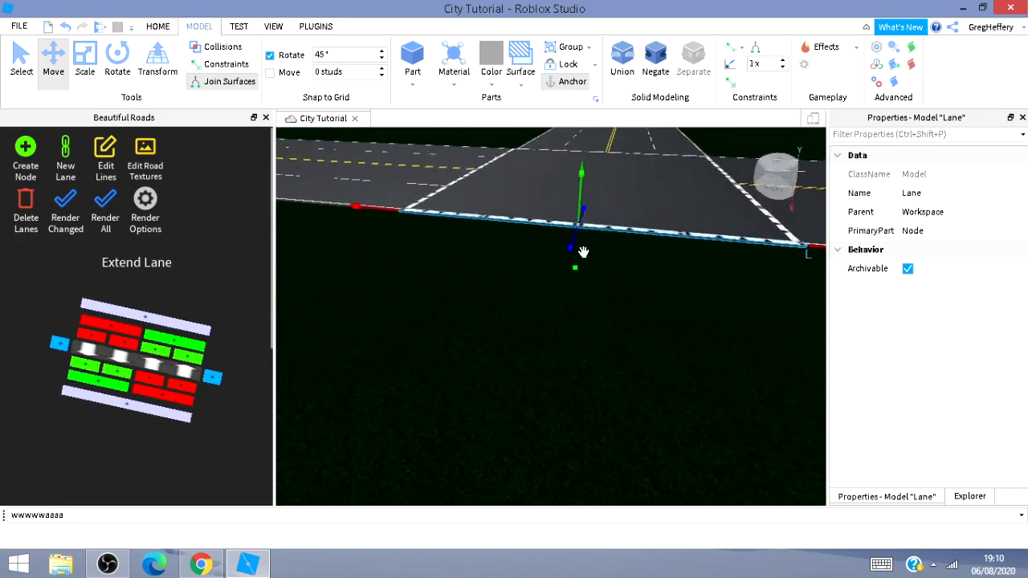
pyautogui.press('s')
pyautogui.press('d')
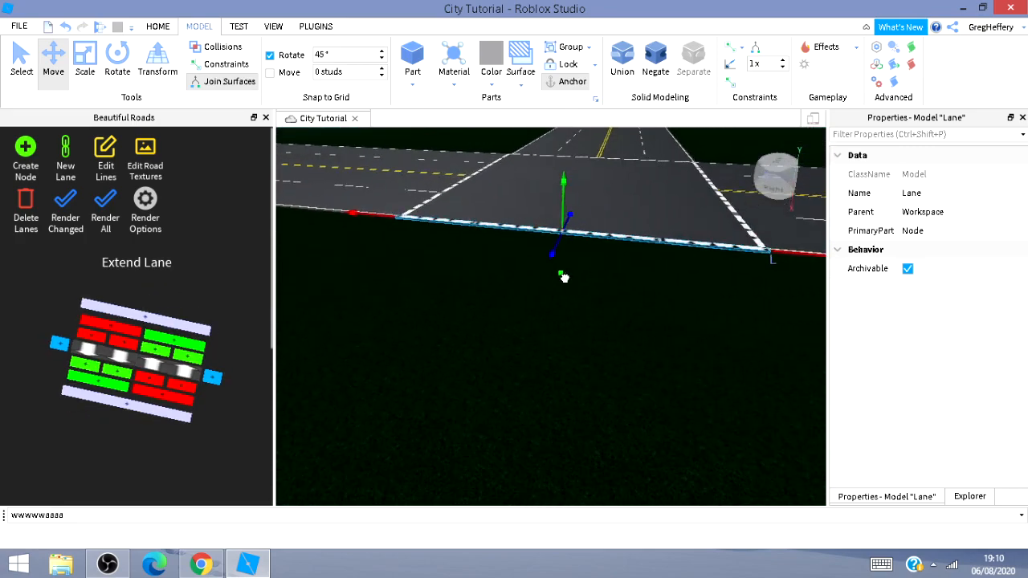
pyautogui.moveTo(565, 281); pyautogui.dragTo(574, 281)
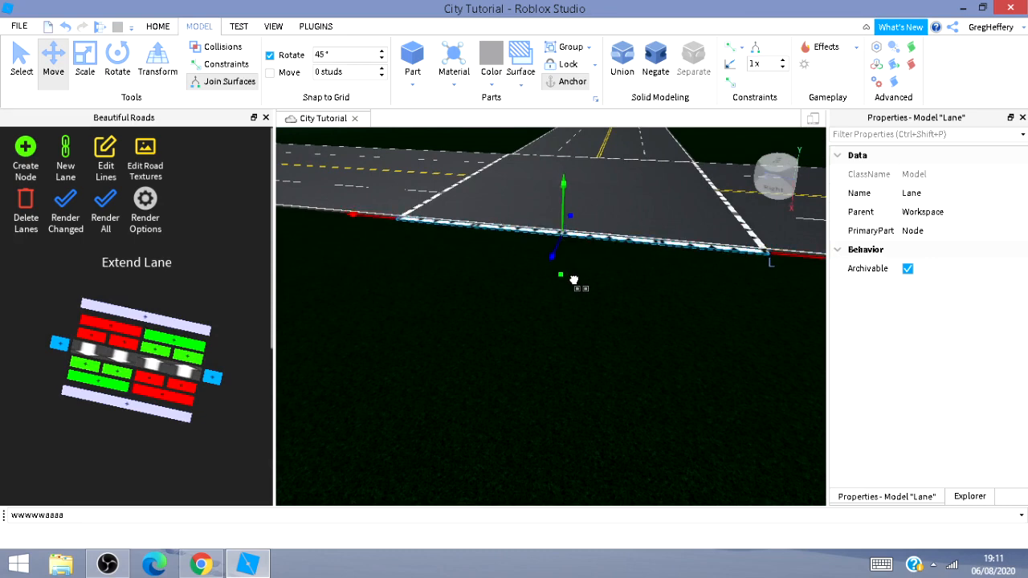
pyautogui.moveTo(571, 280); pyautogui.dragTo(626, 446, button='right')
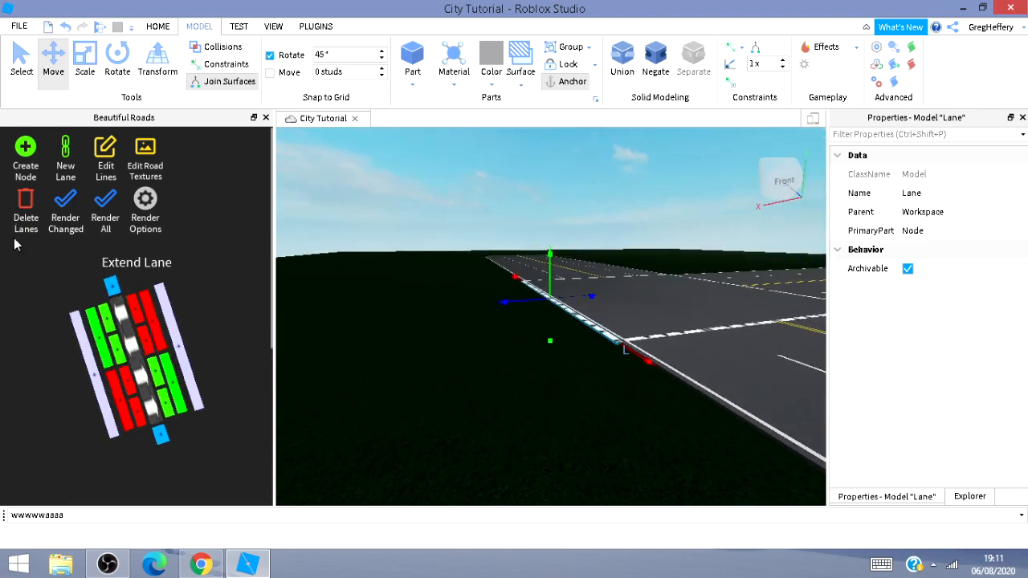
# Extend a new node from the side of the road node and move it out across the baseplate.
pyautogui.click(84, 347)
pyautogui.moveTo(410, 307); pyautogui.dragTo(295, 338)
pyautogui.moveTo(574, 390); pyautogui.dragTo(522, 387, button='right')
pyautogui.press('a')
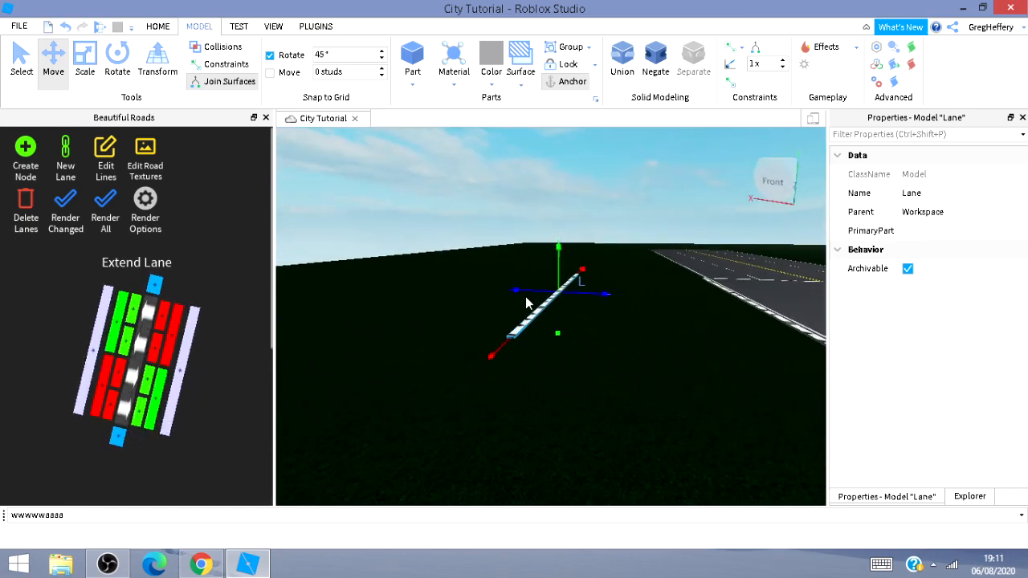
pyautogui.moveTo(529, 294); pyautogui.dragTo(479, 293)
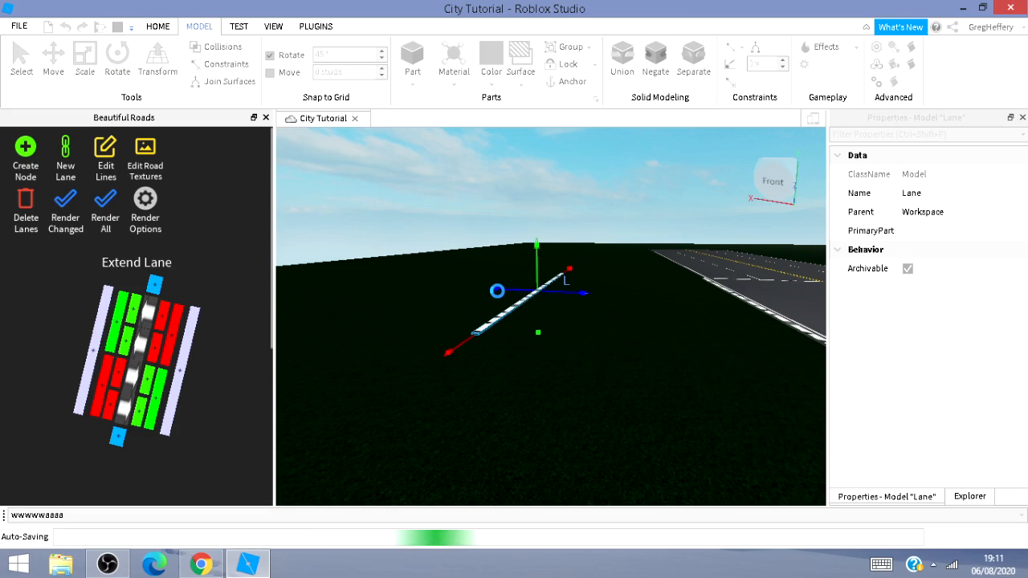
pyautogui.moveTo(498, 291); pyautogui.dragTo(288, 265)
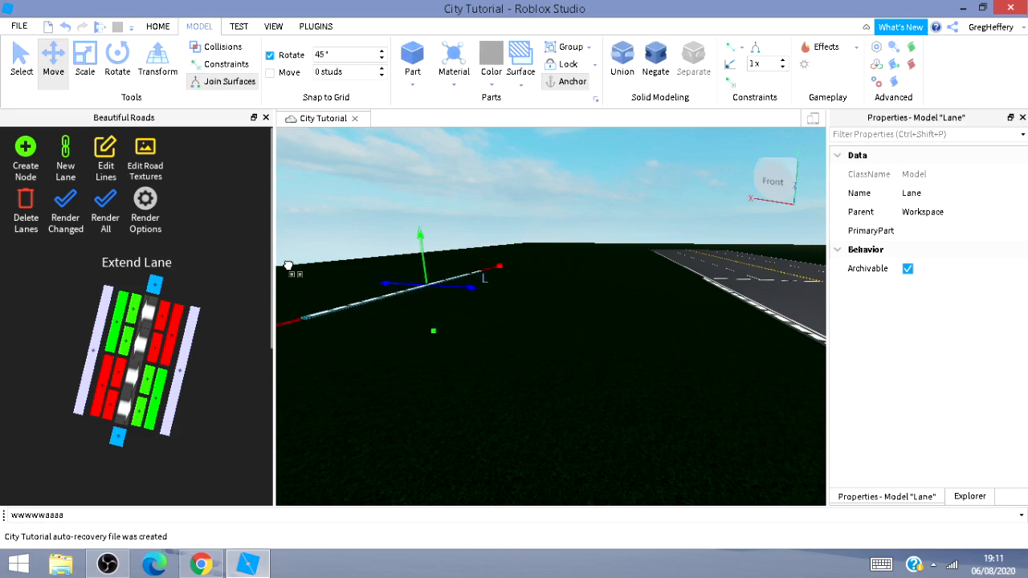
pyautogui.moveTo(425, 316)
pyautogui.mouseDown(button='right')
pyautogui.moveTo(607, 370)
pyautogui.moveTo(413, 310)
pyautogui.moveTo(428, 318)
pyautogui.mouseUp(button='right')
pyautogui.press('w')
pyautogui.press('a')
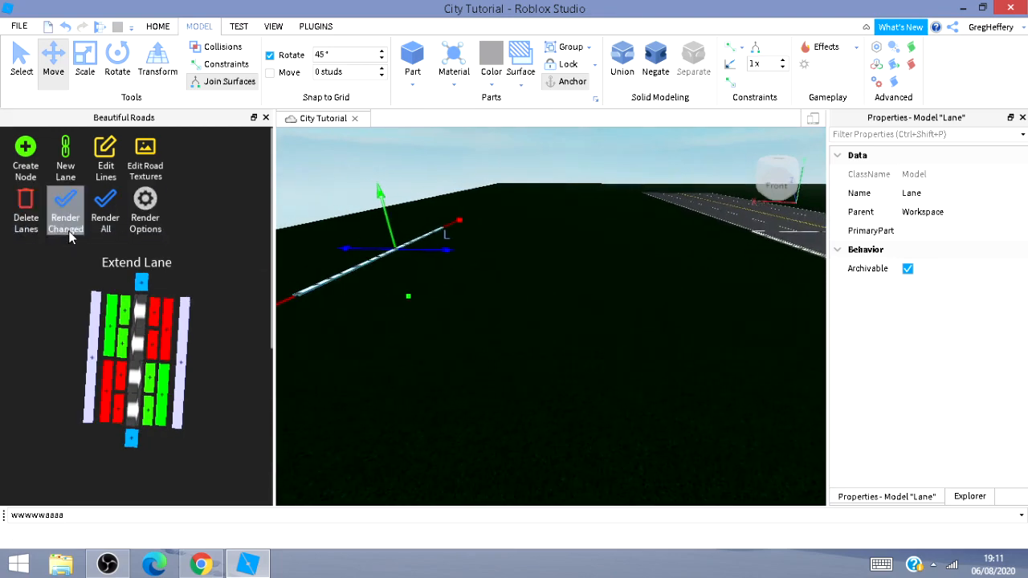
# Render the changed lanes to build the new branch road segment.
pyautogui.click(69, 231)
pyautogui.moveTo(622, 440)
pyautogui.mouseDown(button='right')
pyautogui.moveTo(644, 450)
pyautogui.moveTo(612, 447)
pyautogui.moveTo(625, 439)
pyautogui.moveTo(743, 463)
pyautogui.moveTo(761, 446)
pyautogui.moveTo(701, 468)
pyautogui.moveTo(793, 445)
pyautogui.moveTo(805, 452)
pyautogui.moveTo(760, 449)
pyautogui.mouseUp(button='right')
pyautogui.press('s')
pyautogui.press('d')
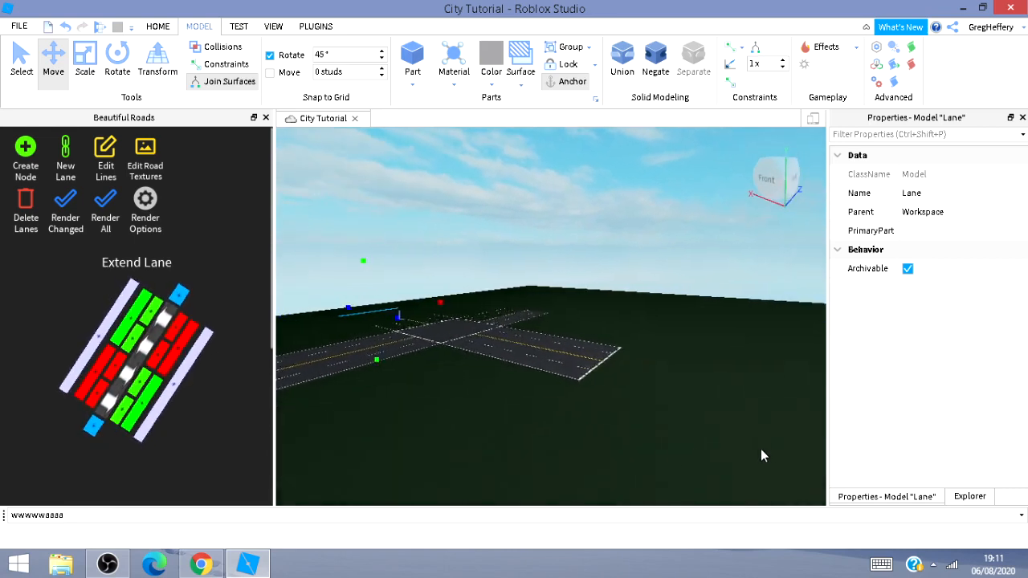
pyautogui.press('w')
pyautogui.press('d')
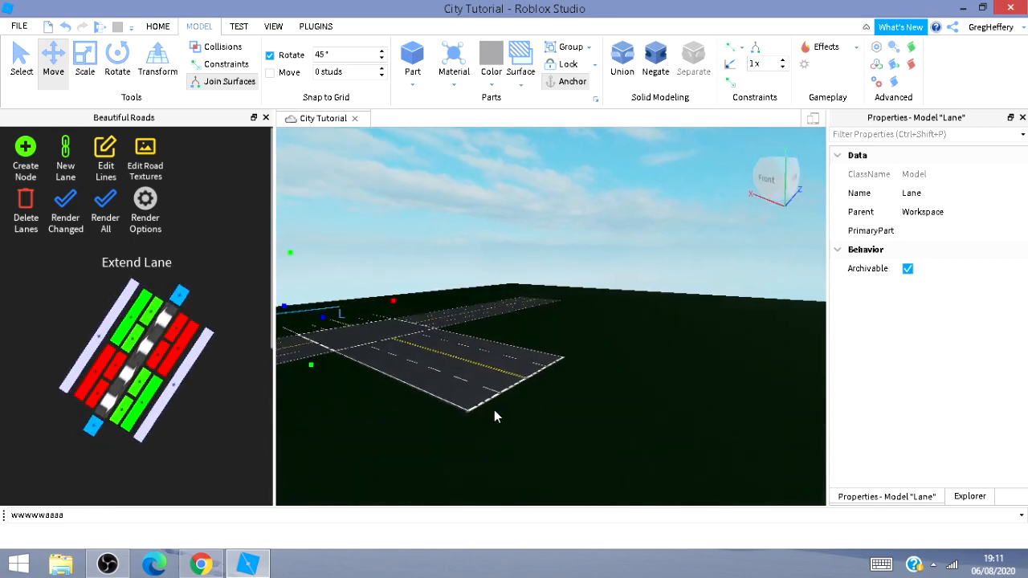
pyautogui.press('a')
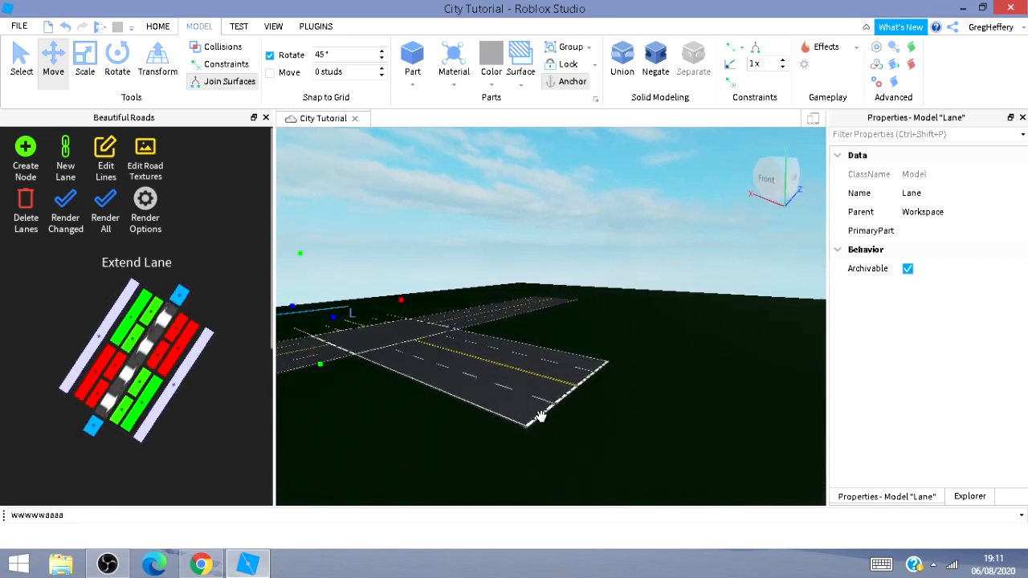
pyautogui.moveTo(596, 436); pyautogui.dragTo(592, 436, button='right')
pyautogui.press('a')
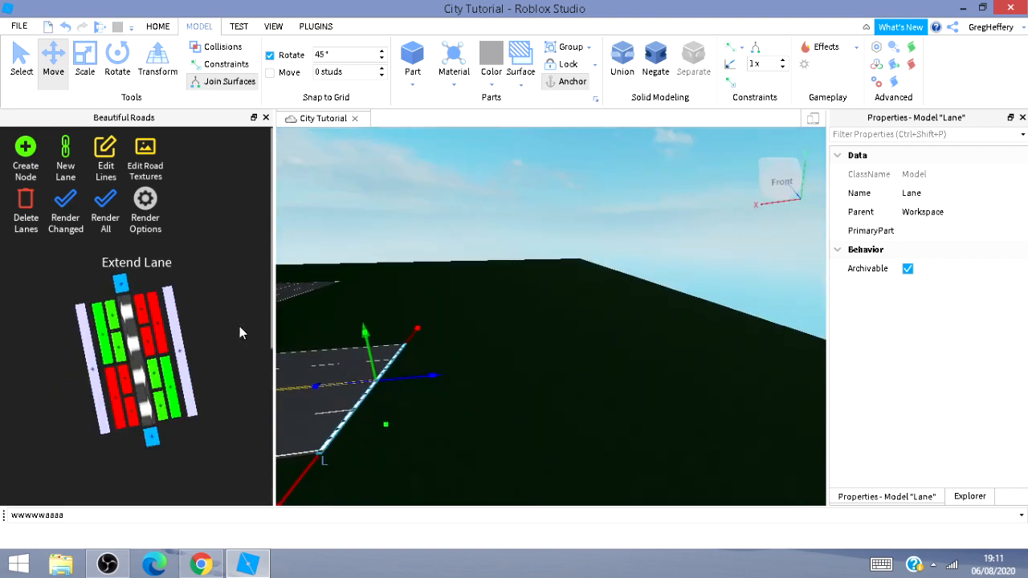
# Extend another node from the branch road's end, move it farther out, and render the changed lanes.
pyautogui.click(182, 348)
pyautogui.moveTo(492, 370); pyautogui.dragTo(818, 389)
pyautogui.press('d')
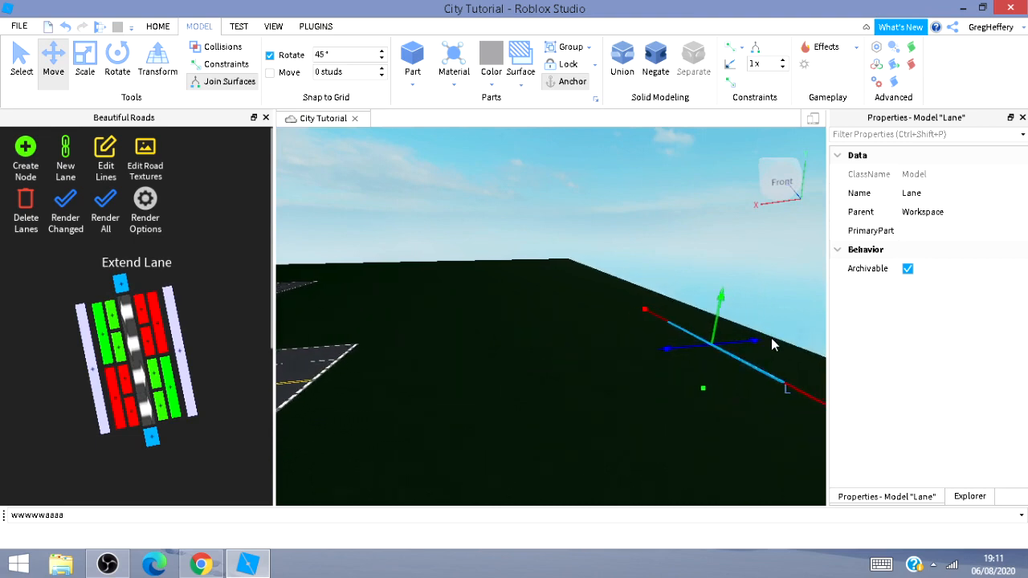
pyautogui.moveTo(763, 331); pyautogui.dragTo(789, 323)
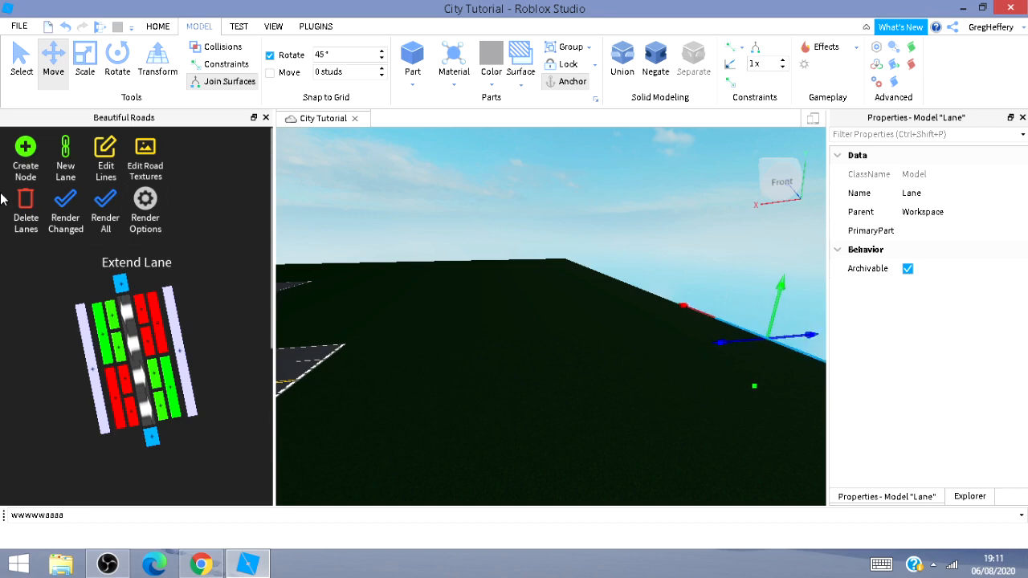
pyautogui.click(76, 232)
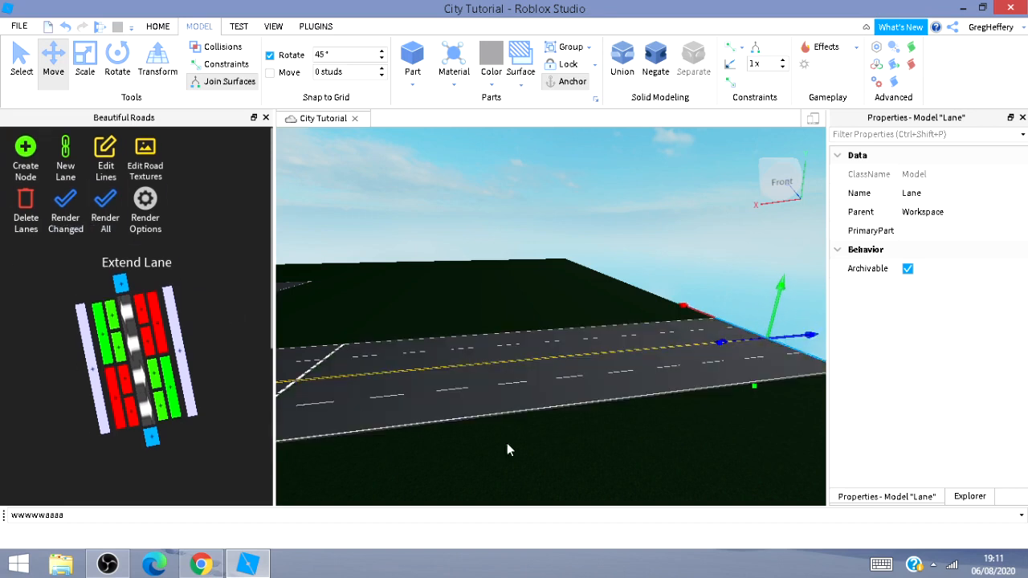
# Extend a new node sideways from the end of the branch road.
pyautogui.moveTo(527, 273); pyautogui.dragTo(537, 252, button='right')
pyautogui.press('w')
pyautogui.press('w')
pyautogui.press('s')
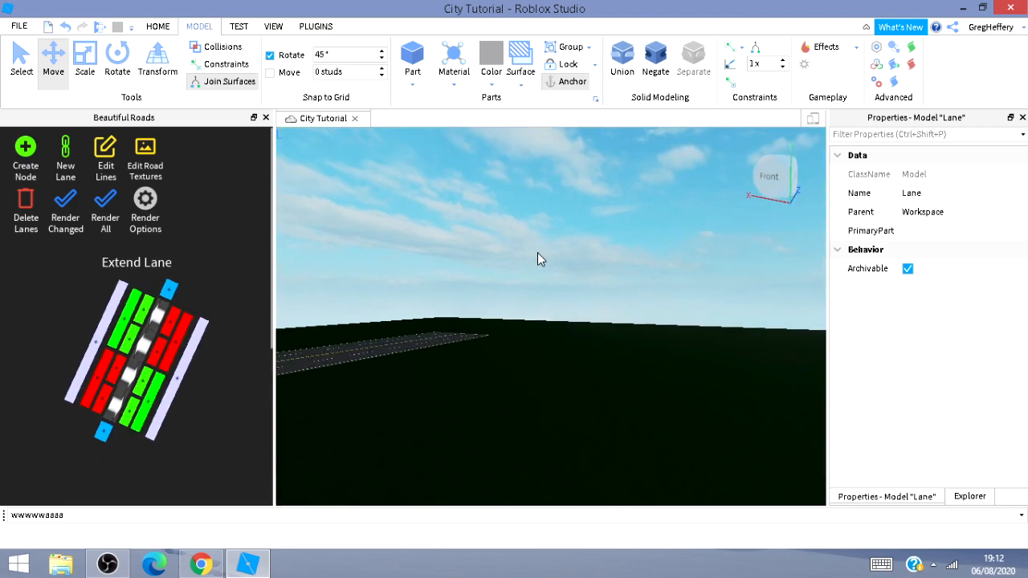
pyautogui.press('w')
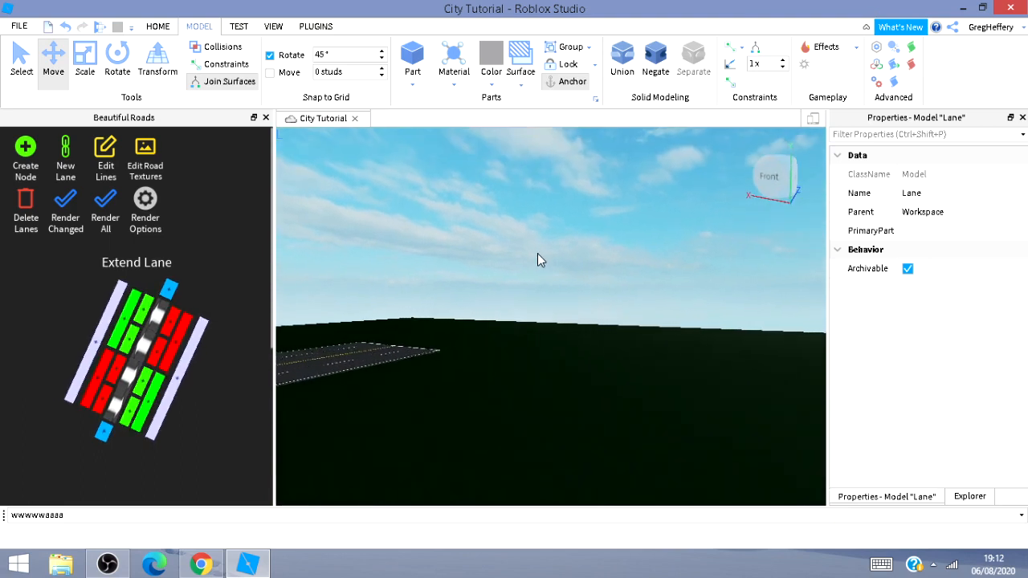
pyautogui.moveTo(537, 252); pyautogui.dragTo(532, 253, button='right')
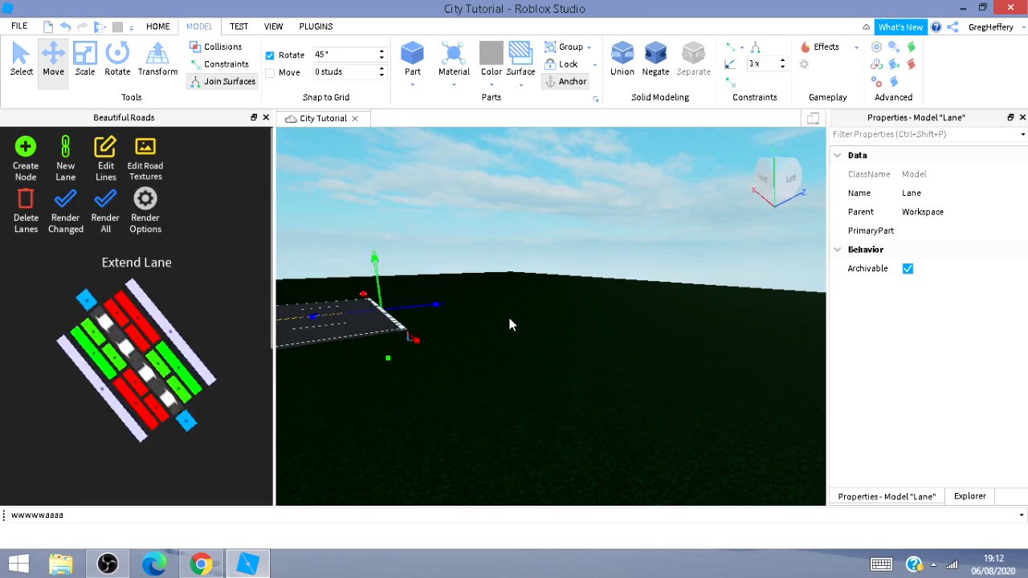
pyautogui.press('a')
pyautogui.moveTo(558, 320); pyautogui.dragTo(557, 330, button='right')
pyautogui.press('w')
pyautogui.press('w')
pyautogui.press('a')
pyautogui.press('s')
pyautogui.press('d')
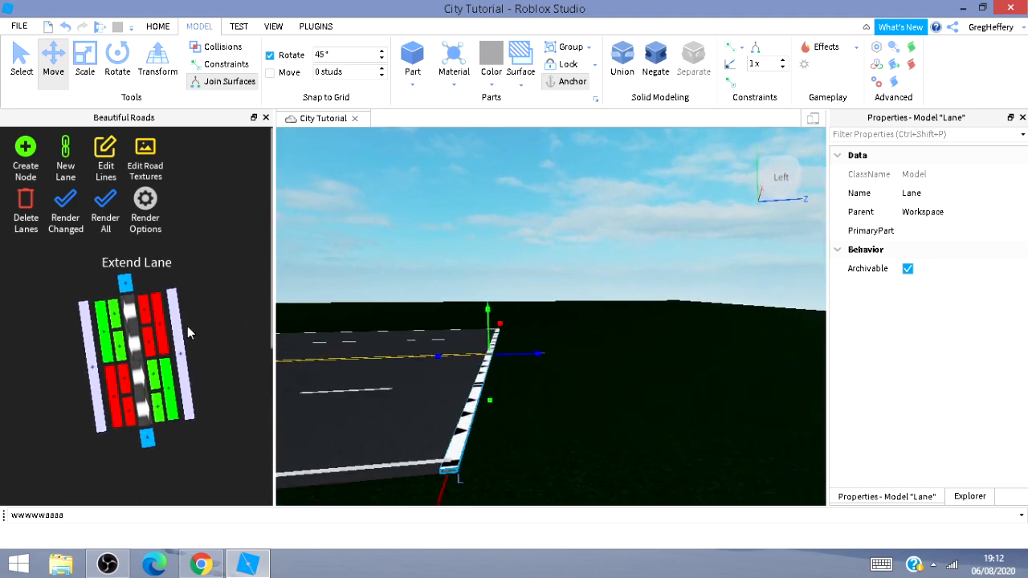
pyautogui.click(179, 339)
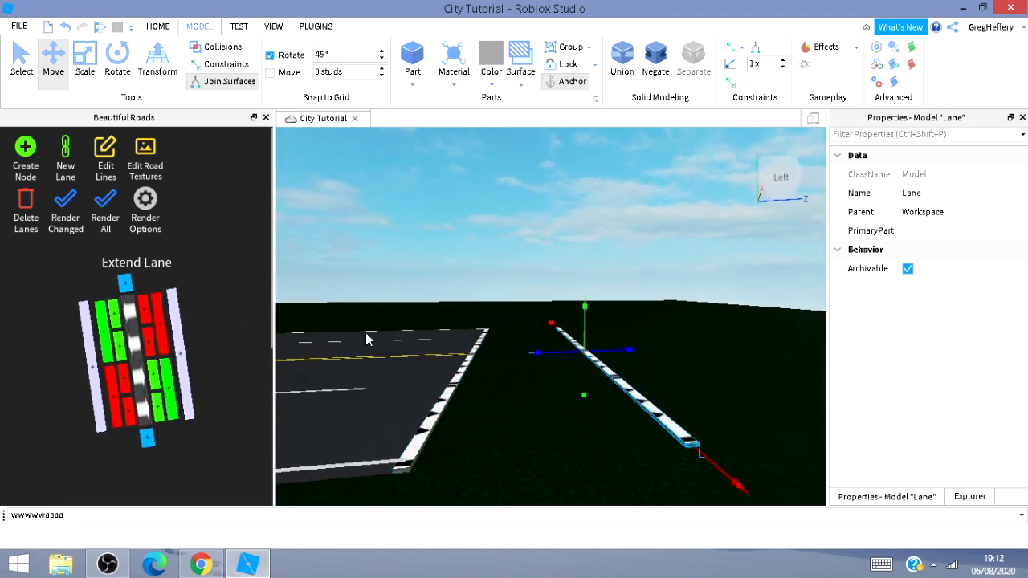
# Move the new node far out across the baseplate along its axis.
pyautogui.moveTo(632, 350); pyautogui.dragTo(844, 351)
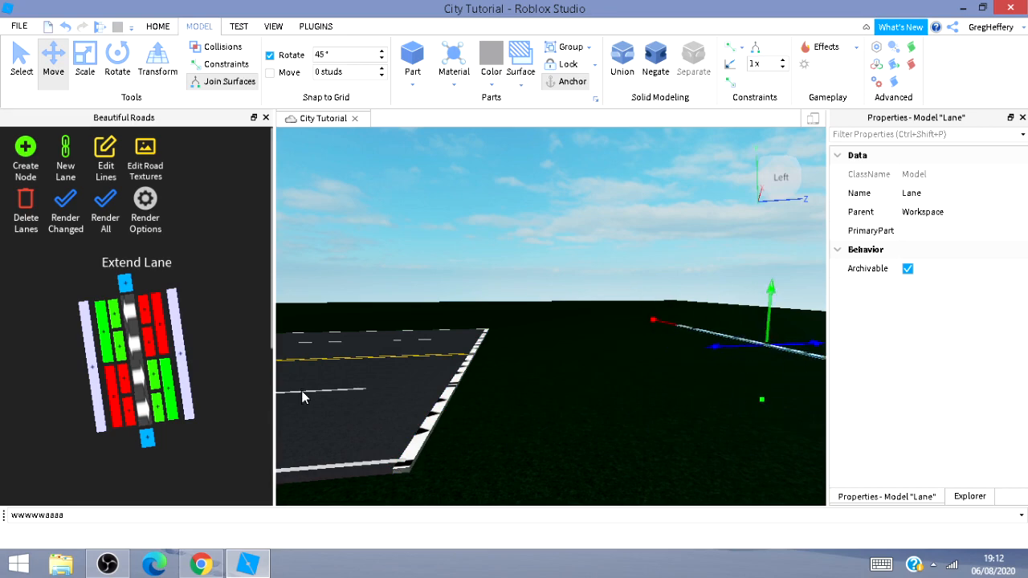
pyautogui.moveTo(450, 440); pyautogui.dragTo(329, 327, button='right')
pyautogui.press('w')
pyautogui.moveTo(90, 363); pyautogui.dragTo(335, 321, button='right')
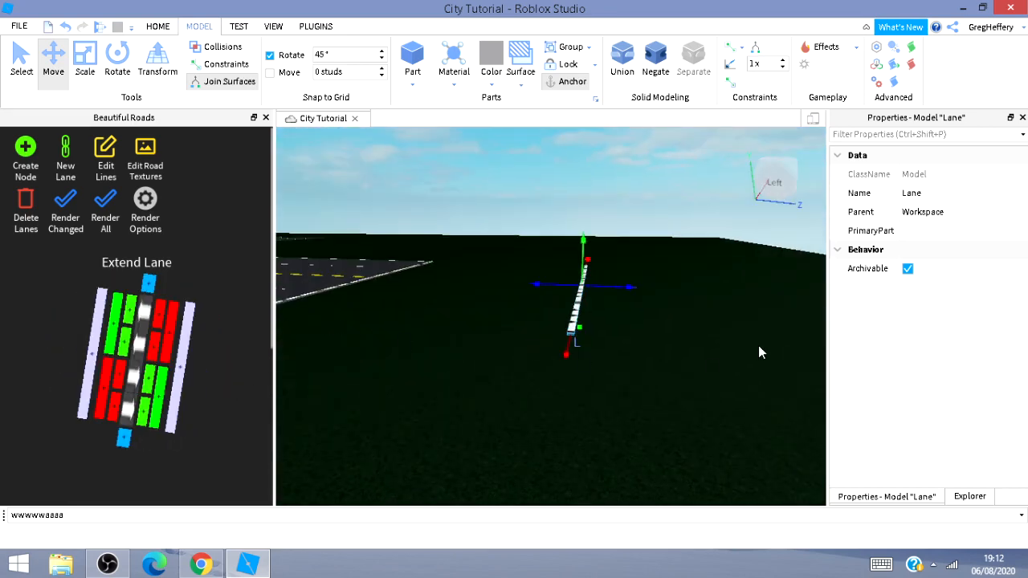
pyautogui.moveTo(634, 289); pyautogui.dragTo(834, 344)
pyautogui.moveTo(623, 359); pyautogui.dragTo(556, 221, button='right')
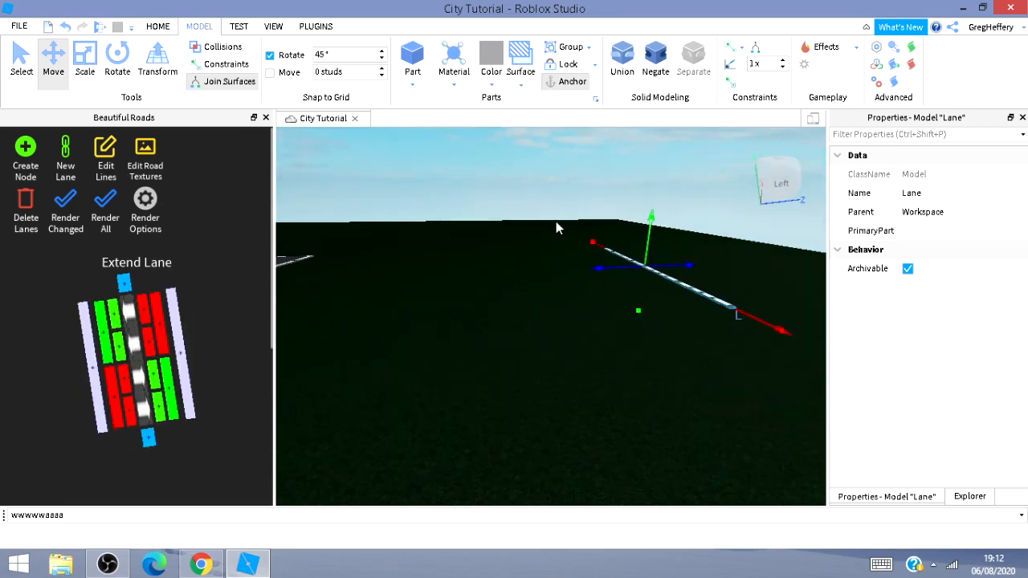
pyautogui.moveTo(678, 263); pyautogui.dragTo(968, 250)
pyautogui.moveTo(706, 317); pyautogui.dragTo(727, 317, button='right')
pyautogui.moveTo(742, 252); pyautogui.dragTo(698, 335)
pyautogui.moveTo(698, 335); pyautogui.dragTo(700, 338, button='right')
pyautogui.moveTo(700, 338)
pyautogui.mouseDown()
pyautogui.moveTo(682, 358)
pyautogui.moveTo(701, 358)
pyautogui.mouseUp()
pyautogui.moveTo(653, 390); pyautogui.dragTo(653, 391, button='right')
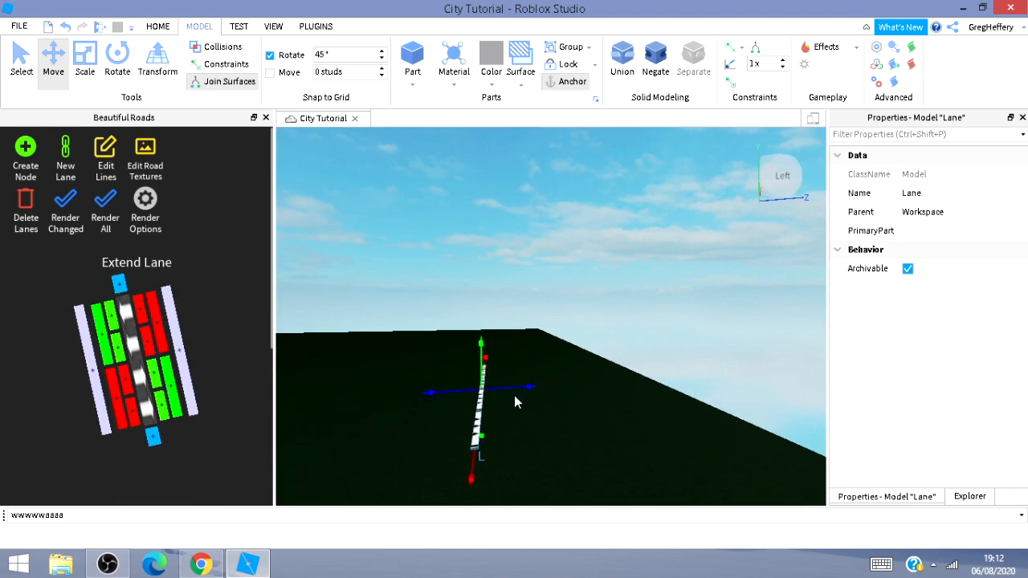
pyautogui.moveTo(524, 387); pyautogui.dragTo(683, 379)
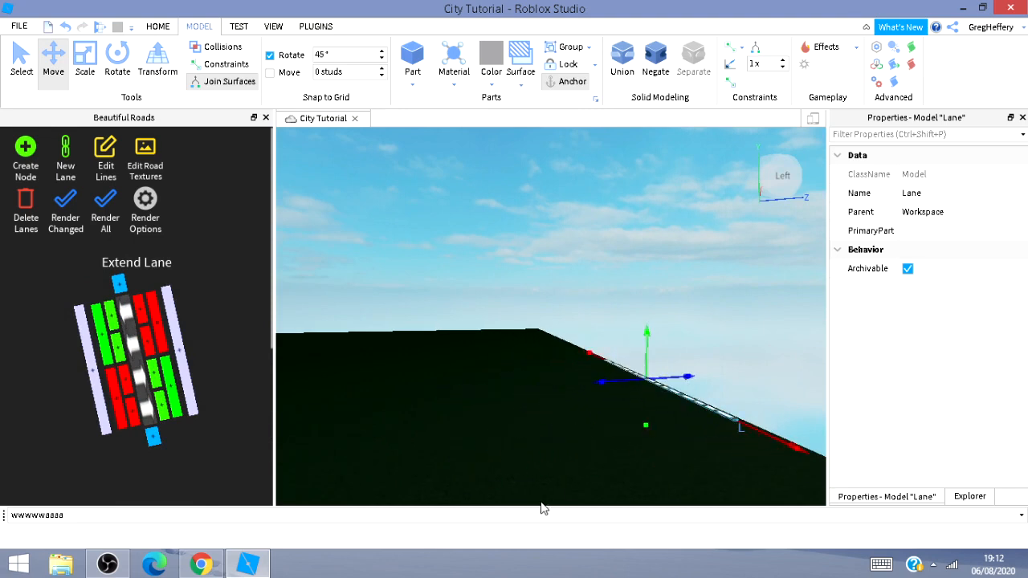
pyautogui.moveTo(541, 483); pyautogui.dragTo(541, 484, button='right')
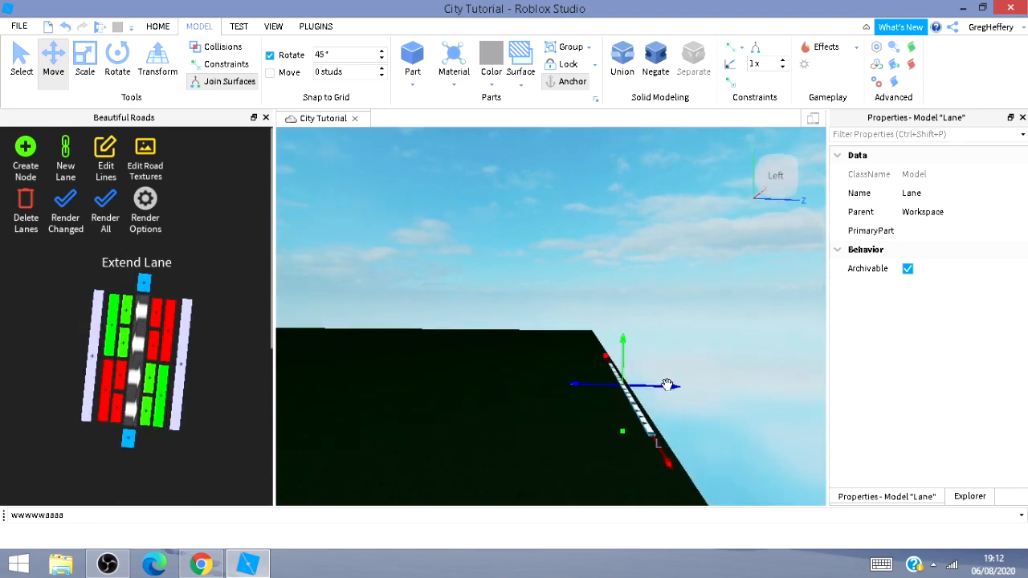
pyautogui.moveTo(666, 385); pyautogui.dragTo(673, 387)
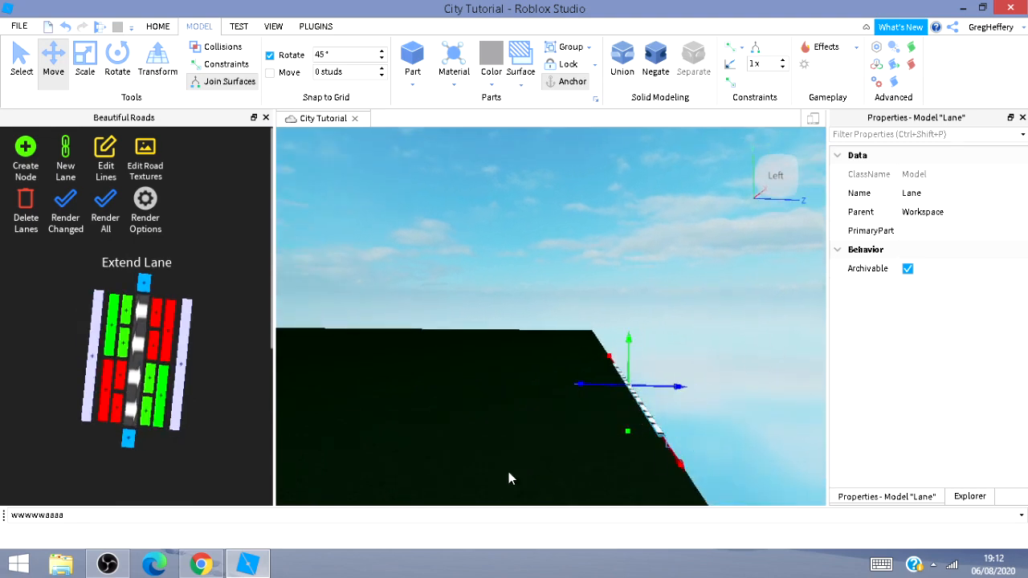
# Render the changed lanes to build the extended road.
pyautogui.moveTo(508, 471)
pyautogui.mouseDown(button='right')
pyautogui.moveTo(530, 473)
pyautogui.moveTo(501, 462)
pyautogui.mouseUp(button='right')
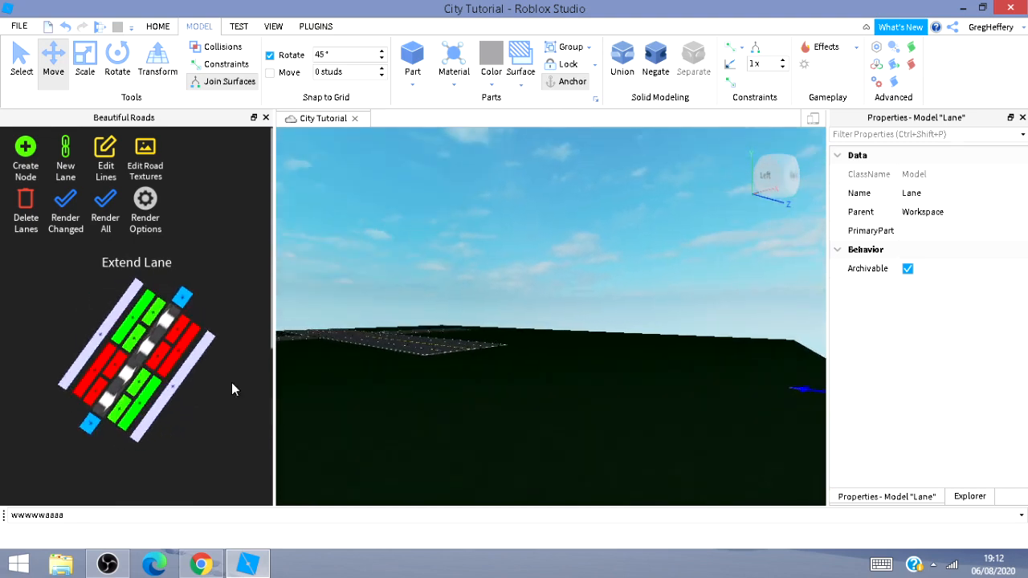
pyautogui.press('s')
pyautogui.click(72, 230)
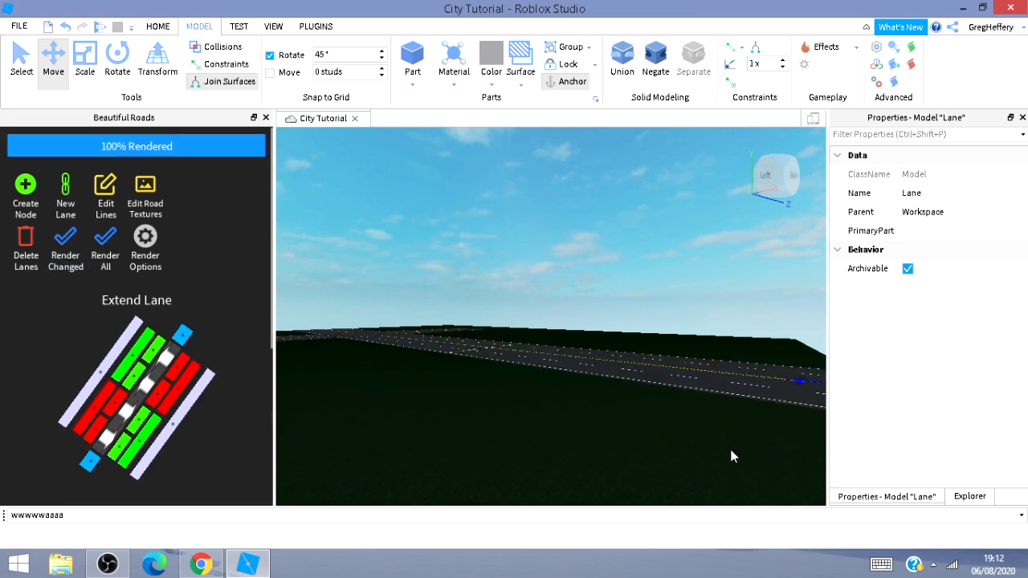
# Select the node at the road's corner edge, extend a new node from it and move it outward.
pyautogui.moveTo(600, 413); pyautogui.dragTo(571, 399, button='right')
pyautogui.press('w')
pyautogui.press('w')
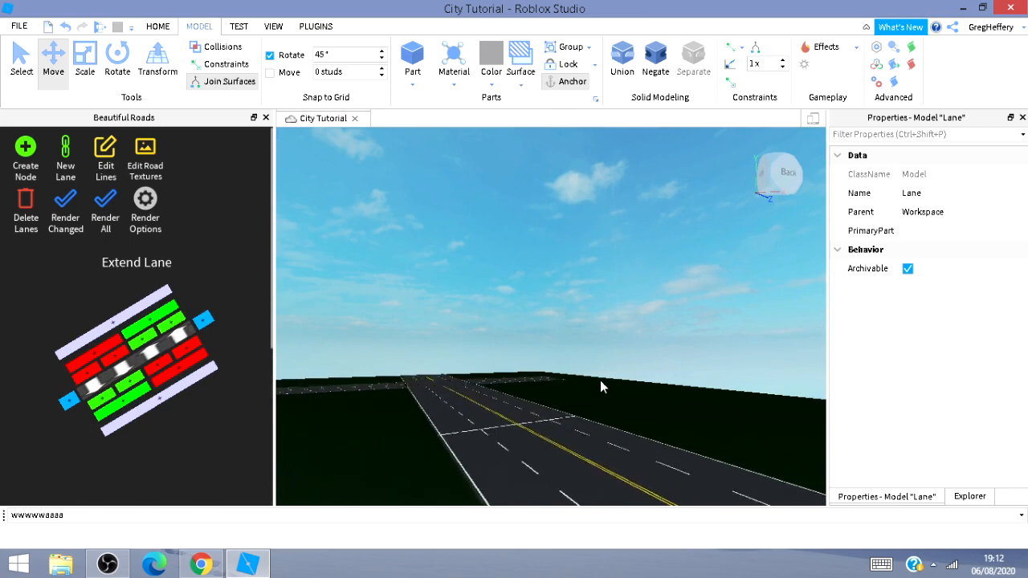
pyautogui.moveTo(630, 433); pyautogui.dragTo(631, 429, button='right')
pyautogui.press('w')
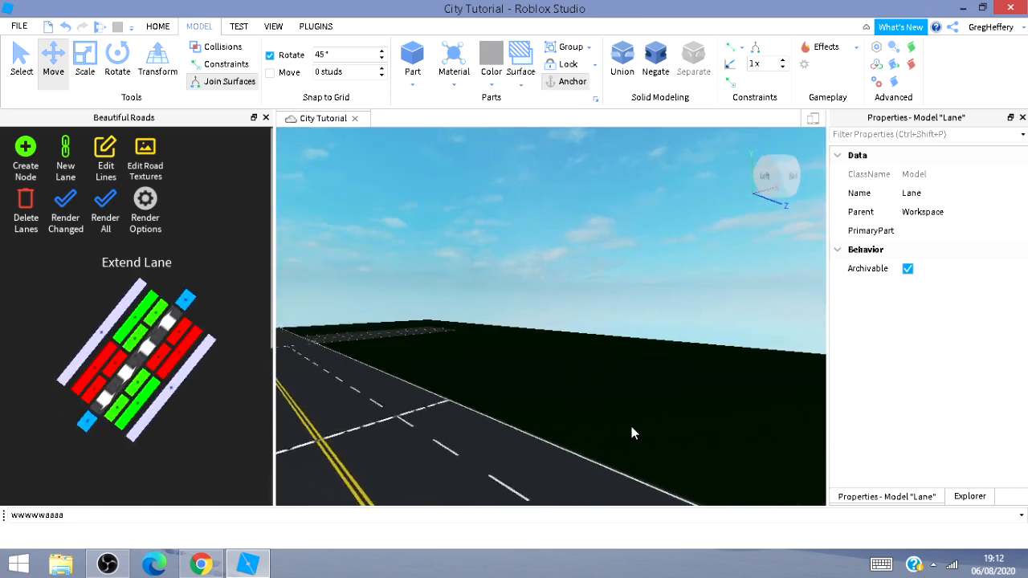
pyautogui.press('w')
pyautogui.moveTo(430, 337)
pyautogui.mouseDown(button='right')
pyautogui.moveTo(420, 347)
pyautogui.moveTo(430, 336)
pyautogui.mouseUp(button='right')
pyautogui.press('w')
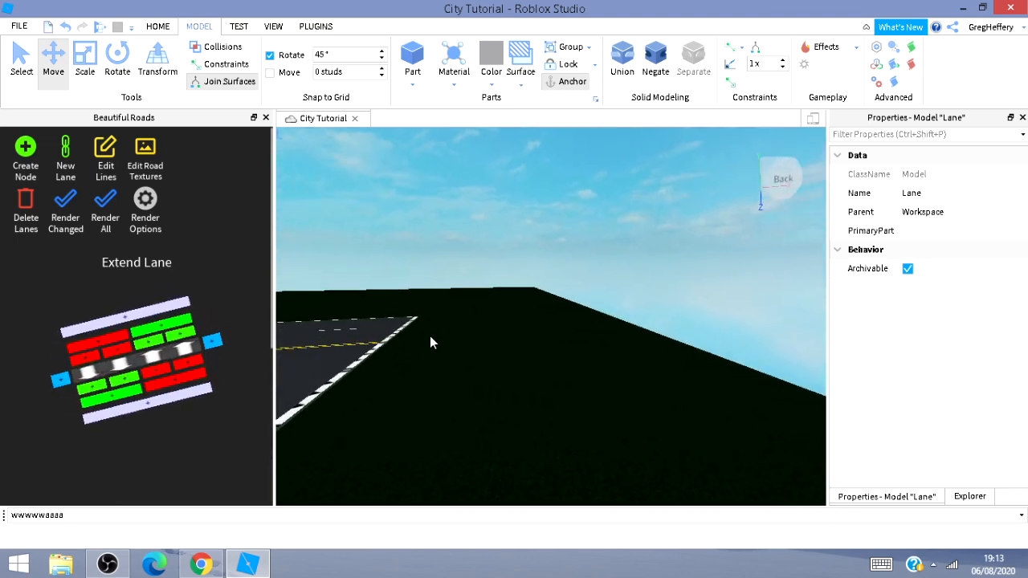
pyautogui.click(373, 351)
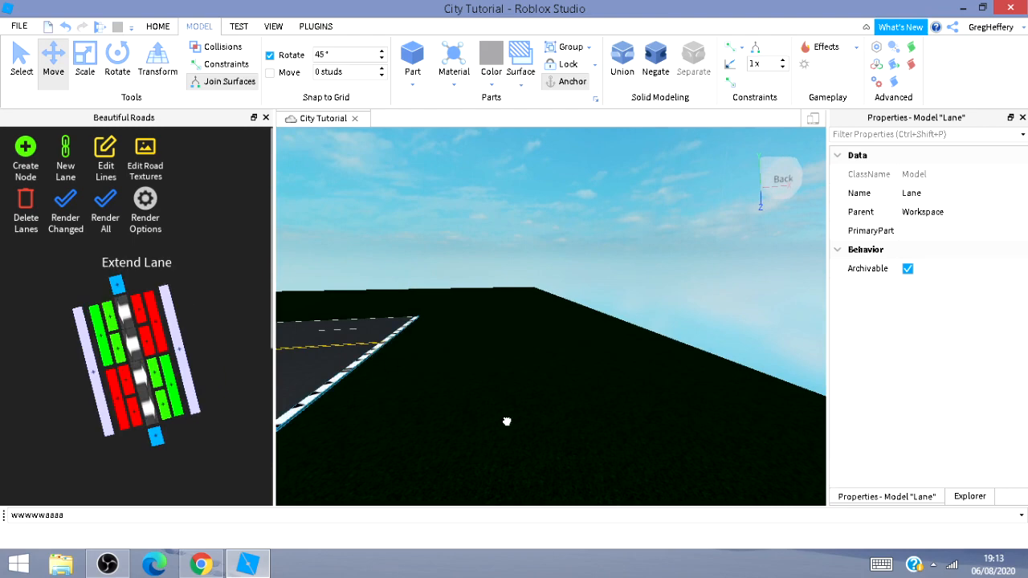
pyautogui.click(175, 321)
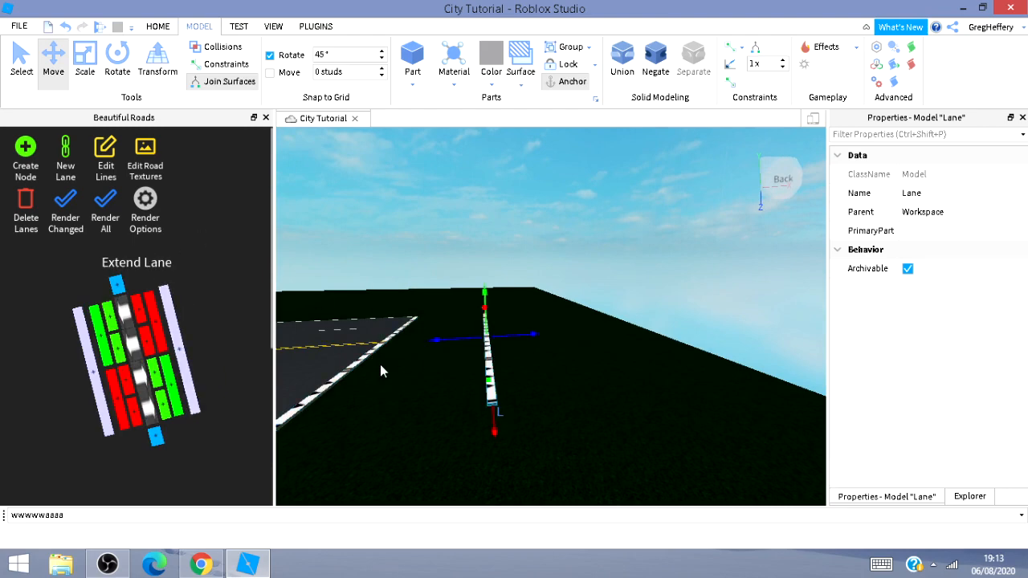
pyautogui.moveTo(527, 339); pyautogui.dragTo(678, 332)
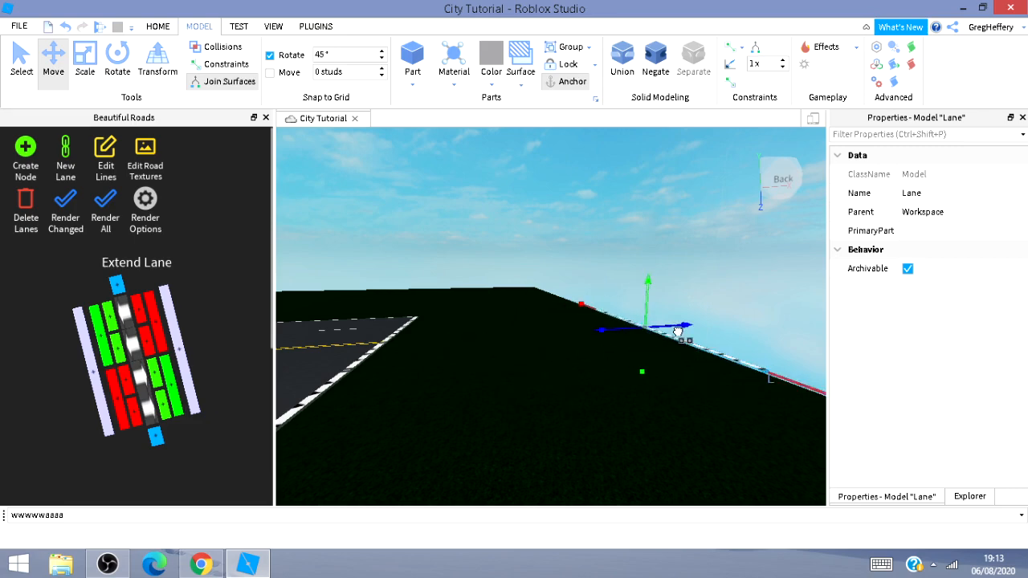
# Render the changed lanes to build the new road segment.
pyautogui.click(68, 205)
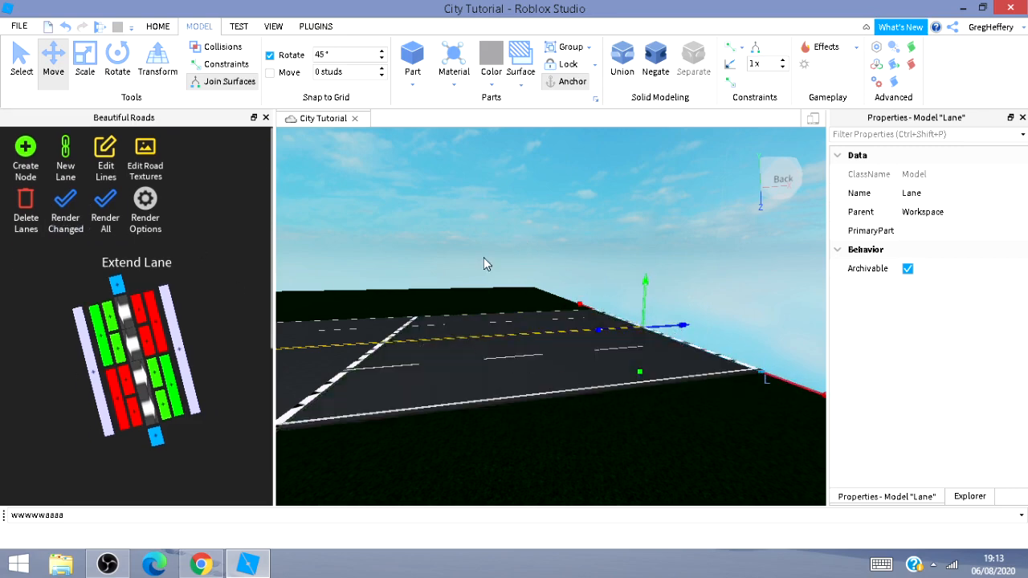
pyautogui.moveTo(483, 264)
pyautogui.mouseDown(button='right')
pyautogui.moveTo(418, 262)
pyautogui.moveTo(483, 264)
pyautogui.mouseUp(button='right')
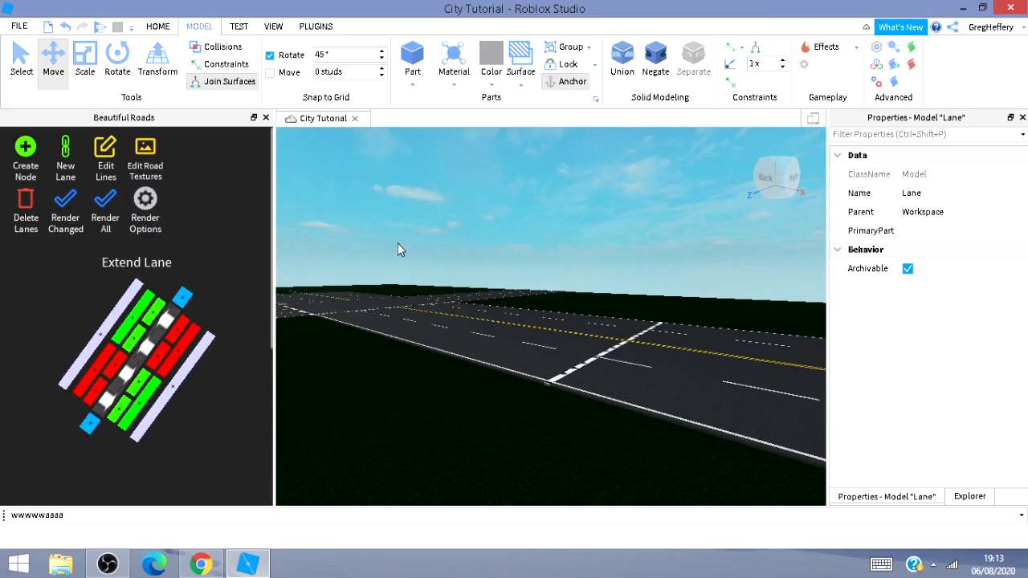
pyautogui.moveTo(344, 266); pyautogui.dragTo(518, 149, button='right')
pyautogui.press('w')
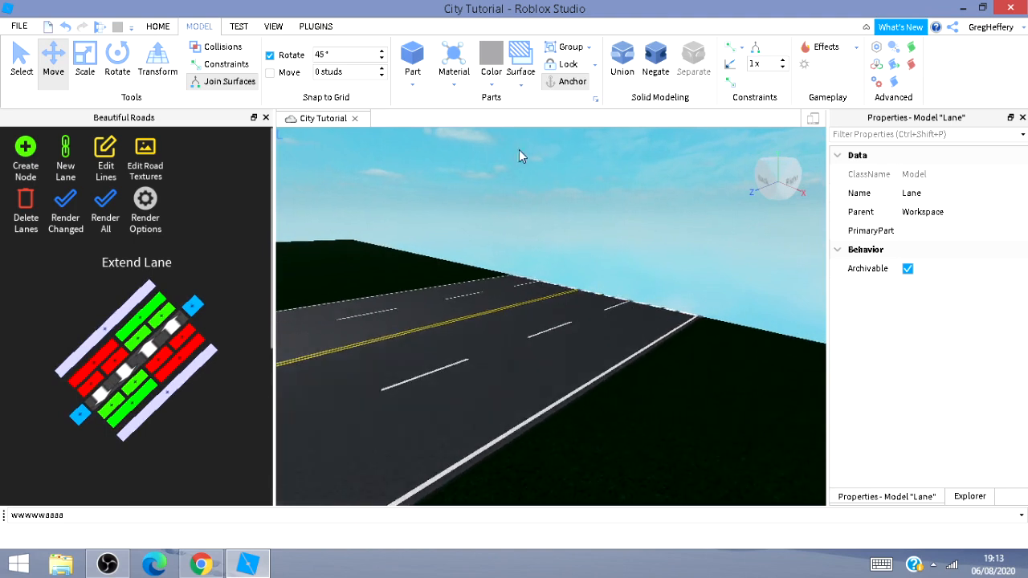
# Open the Explorer and delete two stray lane segments lying across the junction.
pyautogui.click(969, 498)
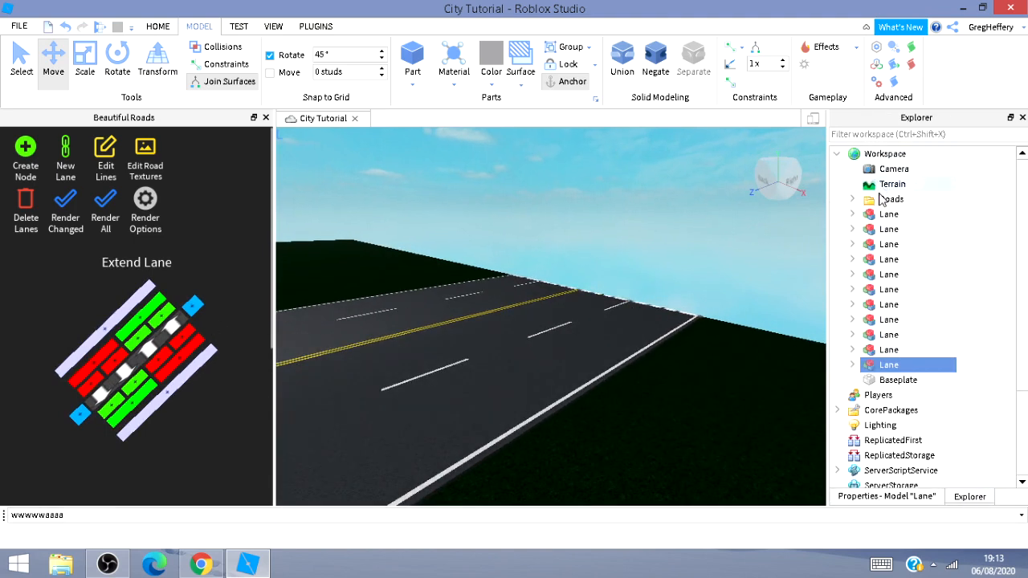
pyautogui.click(887, 379)
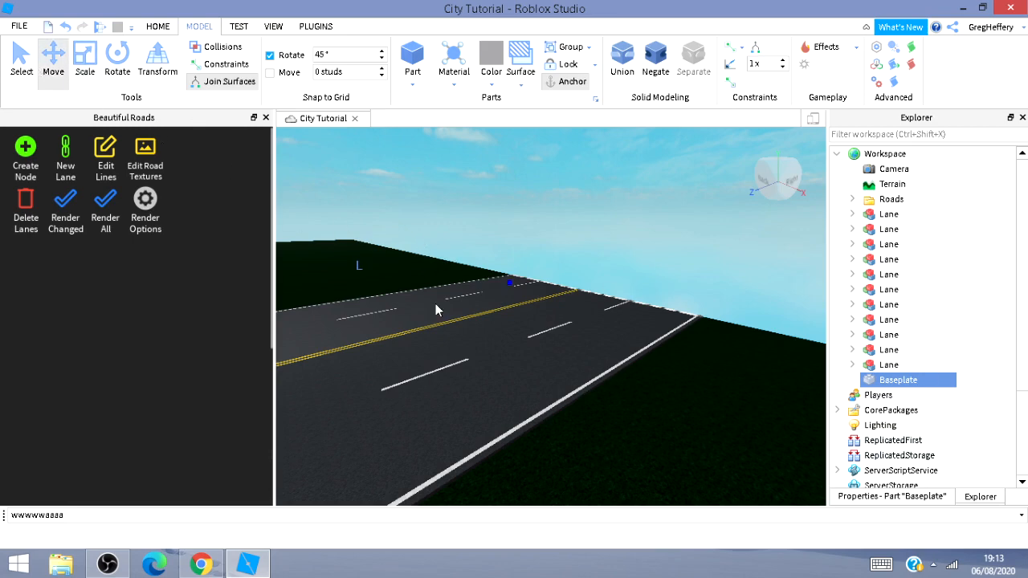
pyautogui.moveTo(730, 379); pyautogui.dragTo(784, 362, button='right')
pyautogui.press('w')
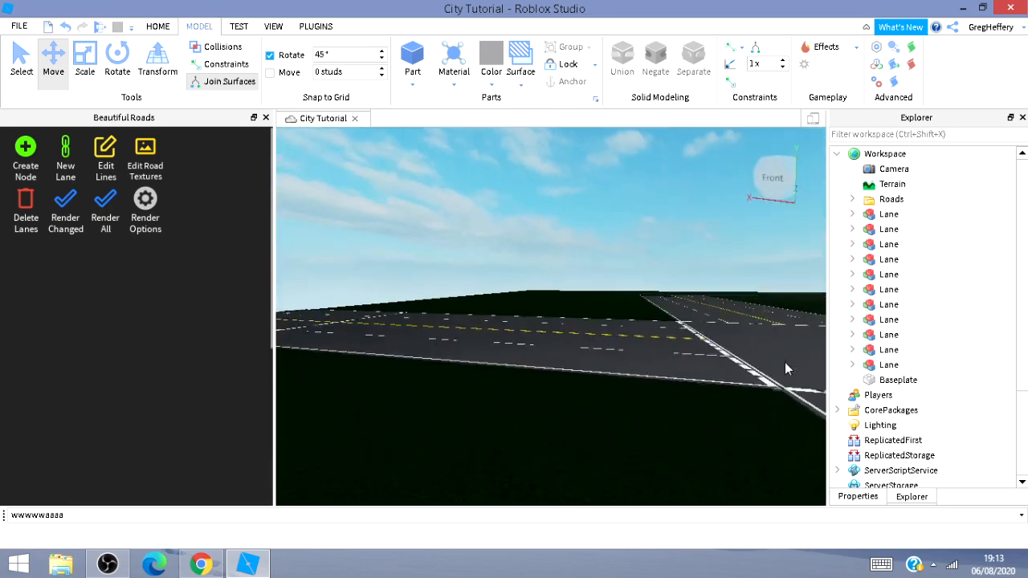
pyautogui.press('a')
pyautogui.press('d')
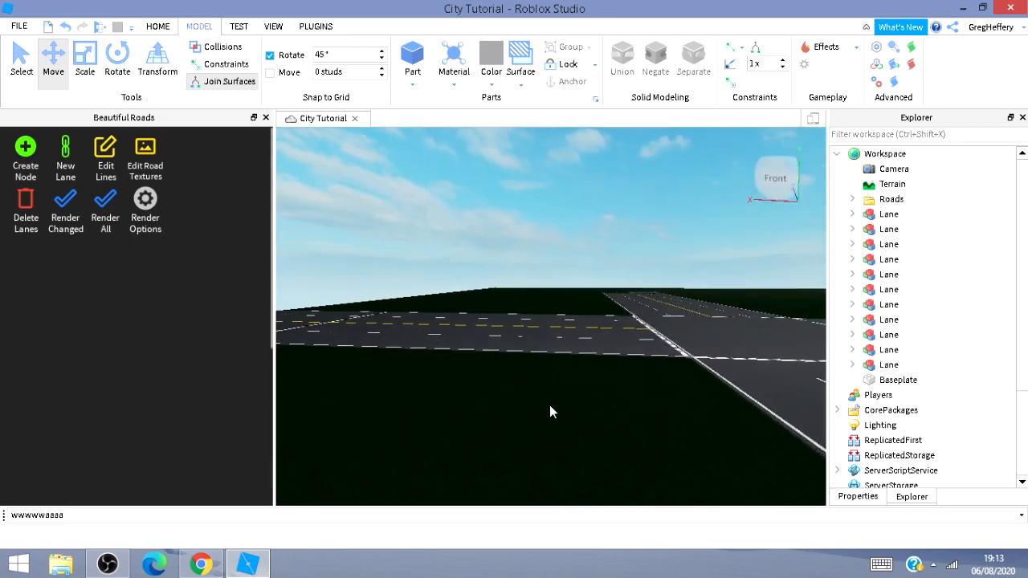
pyautogui.press('d')
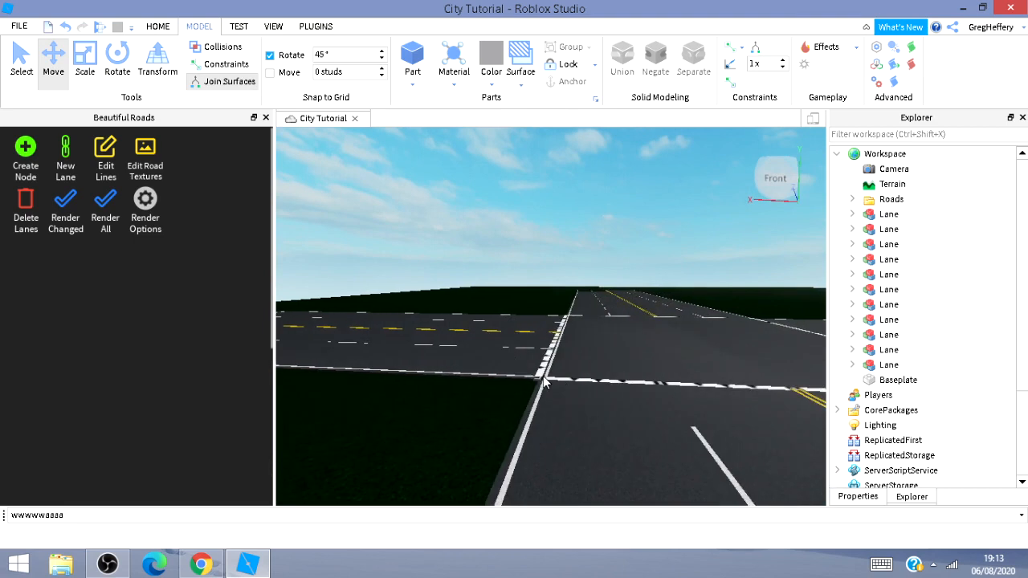
pyautogui.click(539, 377)
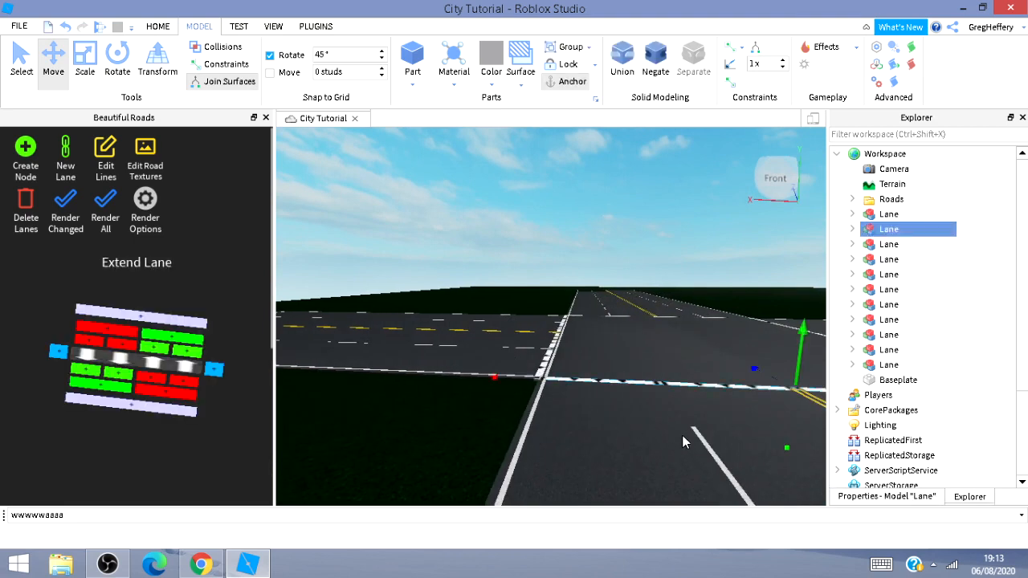
pyautogui.press('Delete')
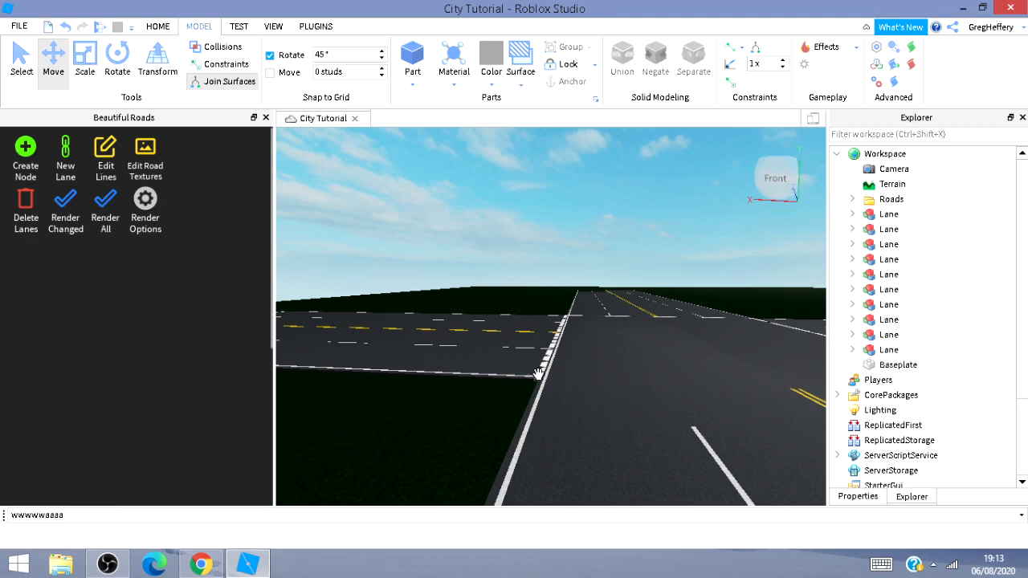
pyautogui.click(538, 374)
pyautogui.press('Delete')
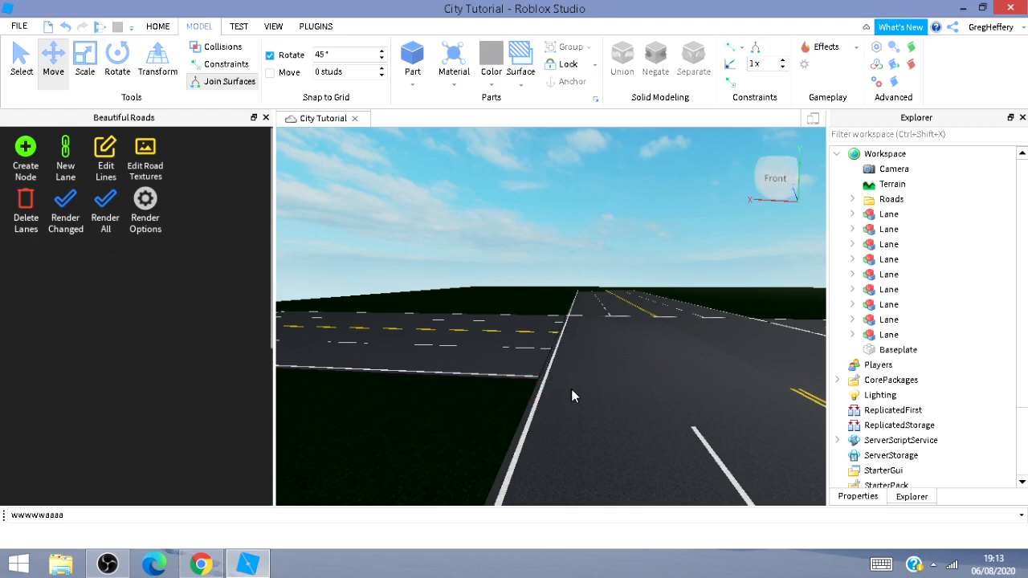
# Delete another stray lane segment crossing the road near the junction.
pyautogui.press('a')
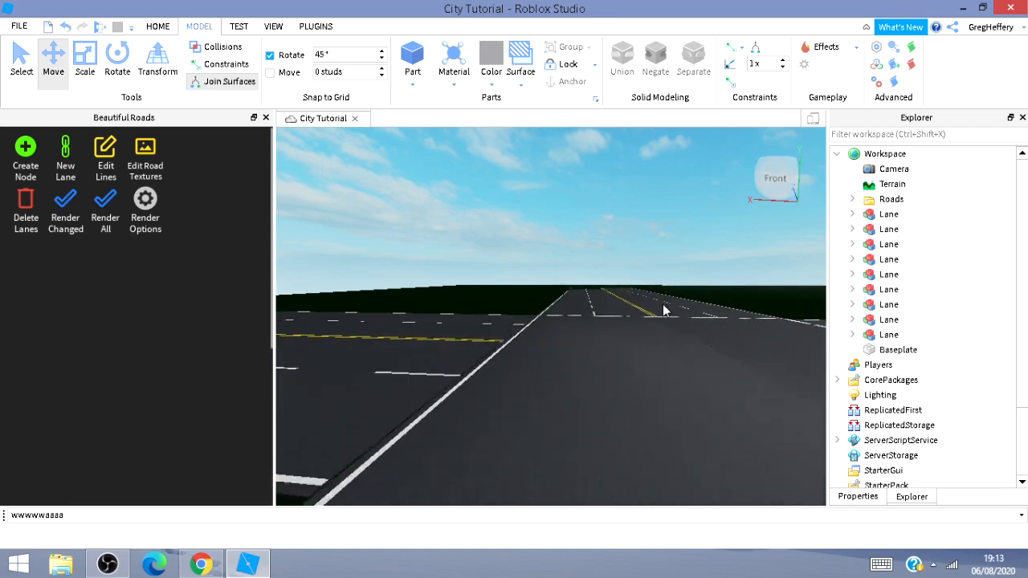
pyautogui.press('d')
pyautogui.press('w')
pyautogui.moveTo(661, 435); pyautogui.dragTo(739, 329, button='right')
pyautogui.moveTo(668, 405); pyautogui.dragTo(602, 489, button='right')
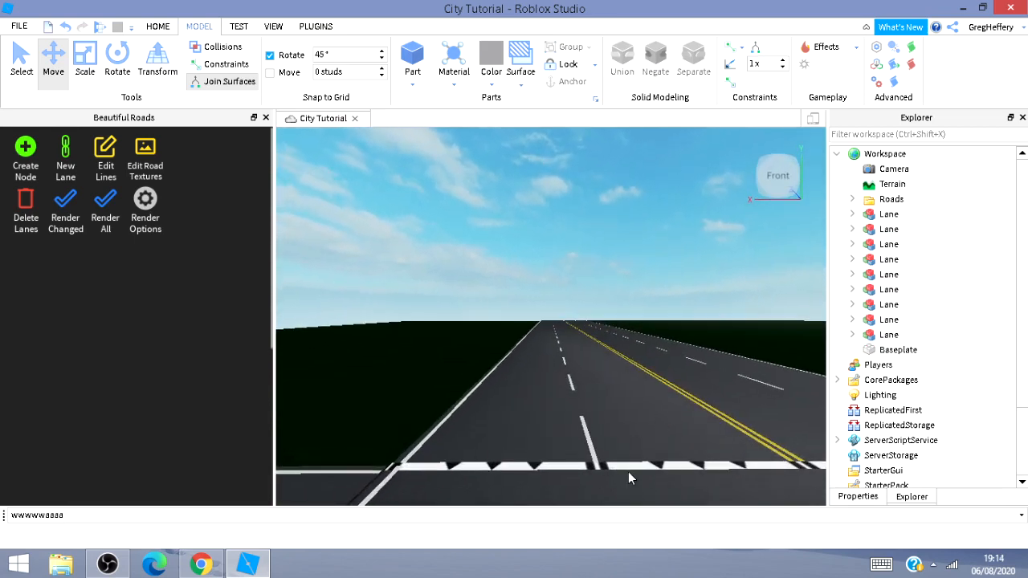
pyautogui.click(634, 465)
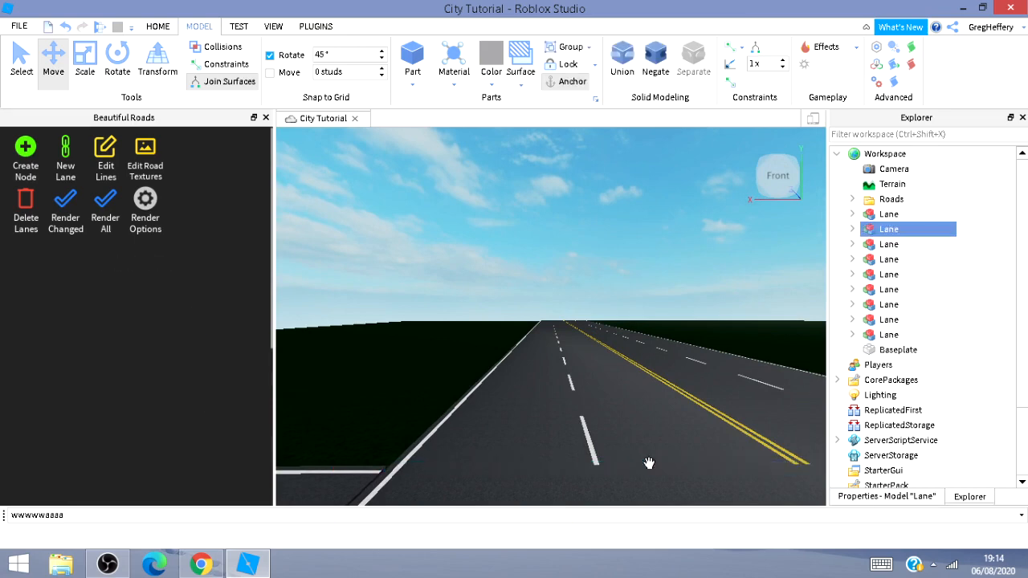
pyautogui.press('Delete')
pyautogui.moveTo(667, 382); pyautogui.dragTo(666, 383, button='right')
pyautogui.scroll(5, 626, 353)
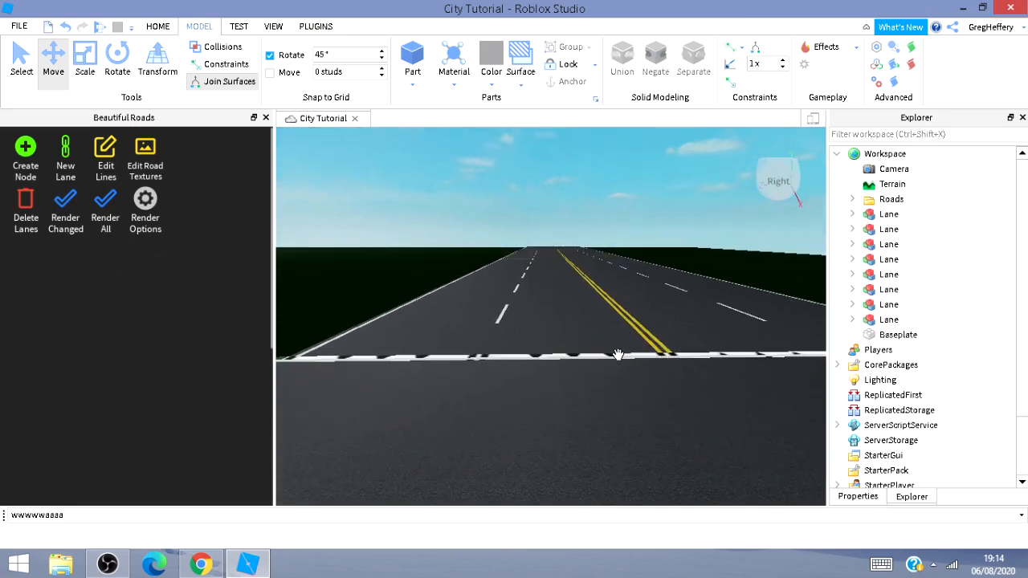
# Delete two more stray lane segments lying across the road beyond the junction.
pyautogui.click(618, 354)
pyautogui.press('Delete')
pyautogui.moveTo(616, 373); pyautogui.dragTo(601, 412, button='right')
pyautogui.press('w')
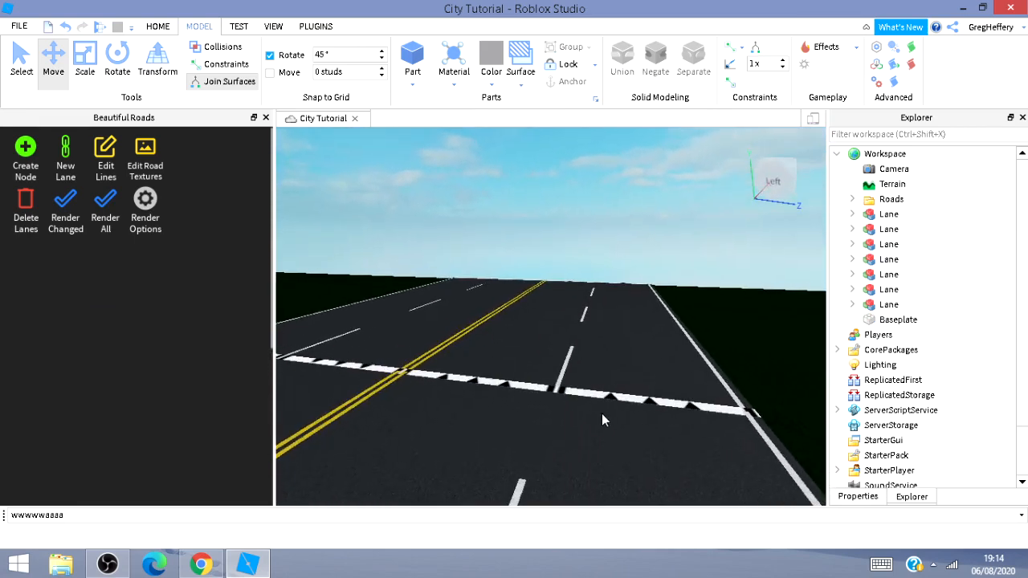
pyautogui.click(614, 398)
pyautogui.press('Delete')
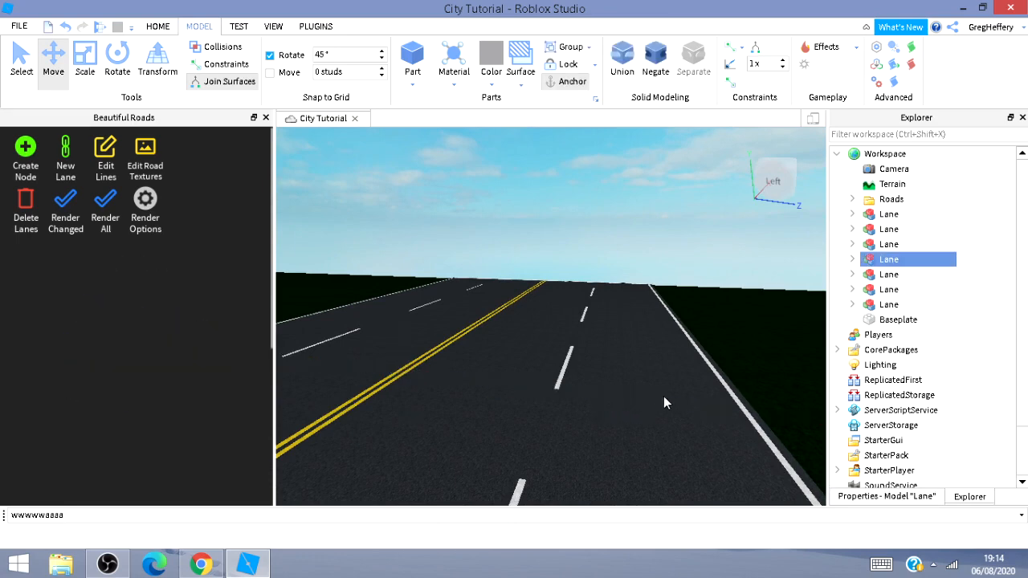
# Insert a new part onto the road's edge beside the junction.
pyautogui.moveTo(524, 399); pyautogui.dragTo(613, 346, button='right')
pyautogui.press('w')
pyautogui.press('s')
pyautogui.press('d')
pyautogui.press('a')
pyautogui.press('s')
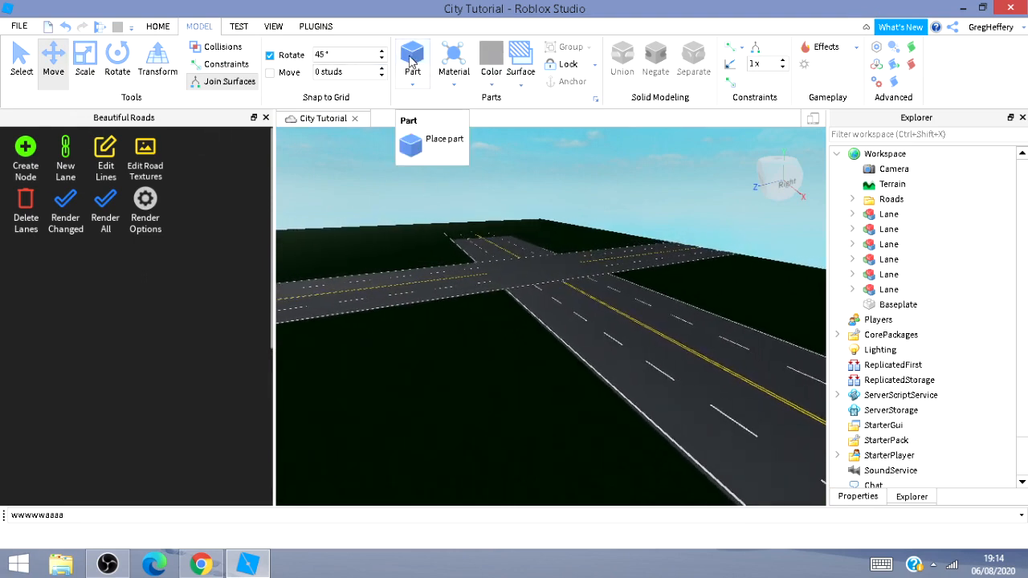
pyautogui.click(411, 61)
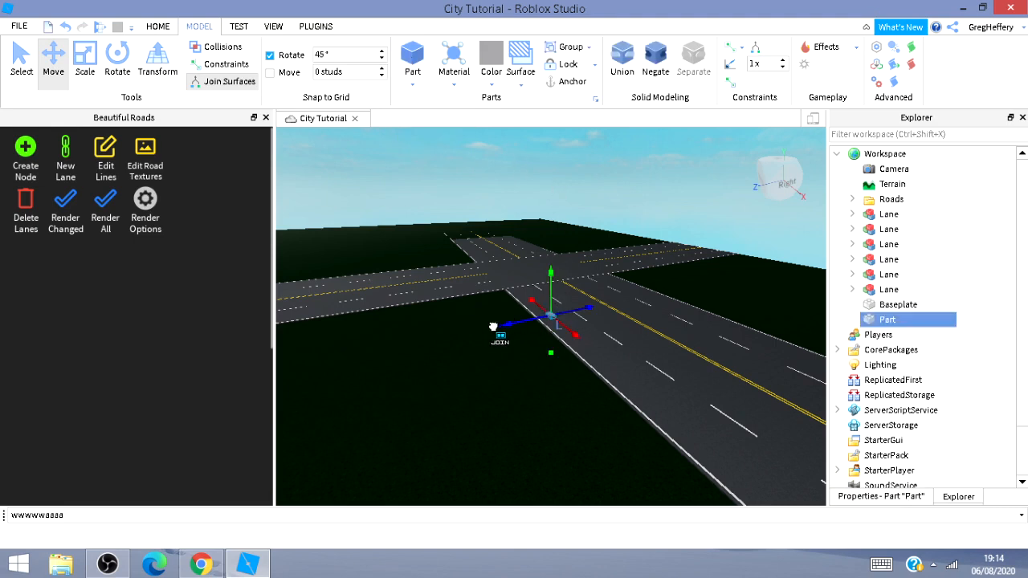
pyautogui.moveTo(492, 326); pyautogui.dragTo(492, 328)
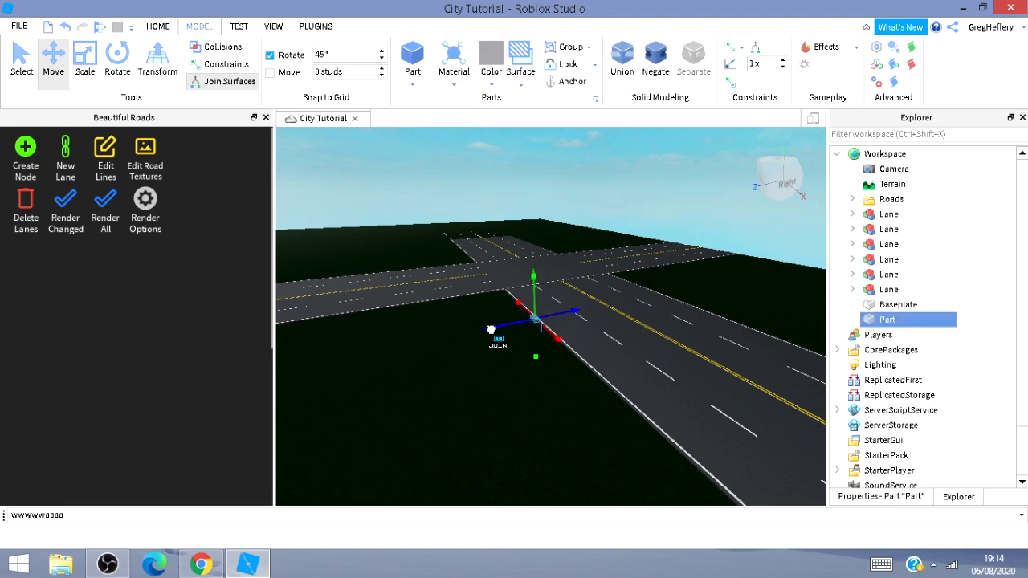
# Scale the part into a long, flat sidewalk strip running along the road's edge to the baseplate's end.
pyautogui.click(86, 54)
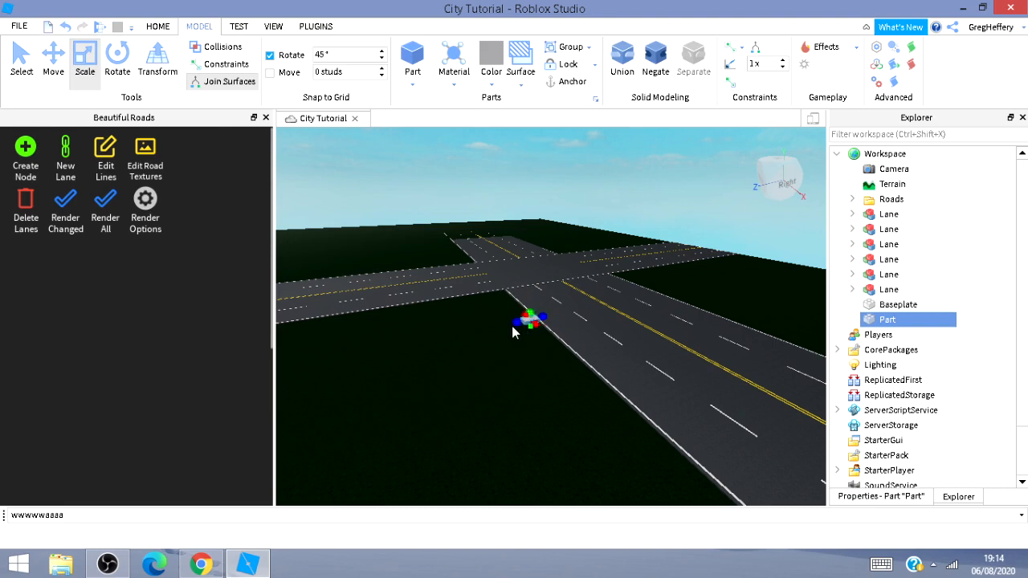
pyautogui.press('w')
pyautogui.press('a')
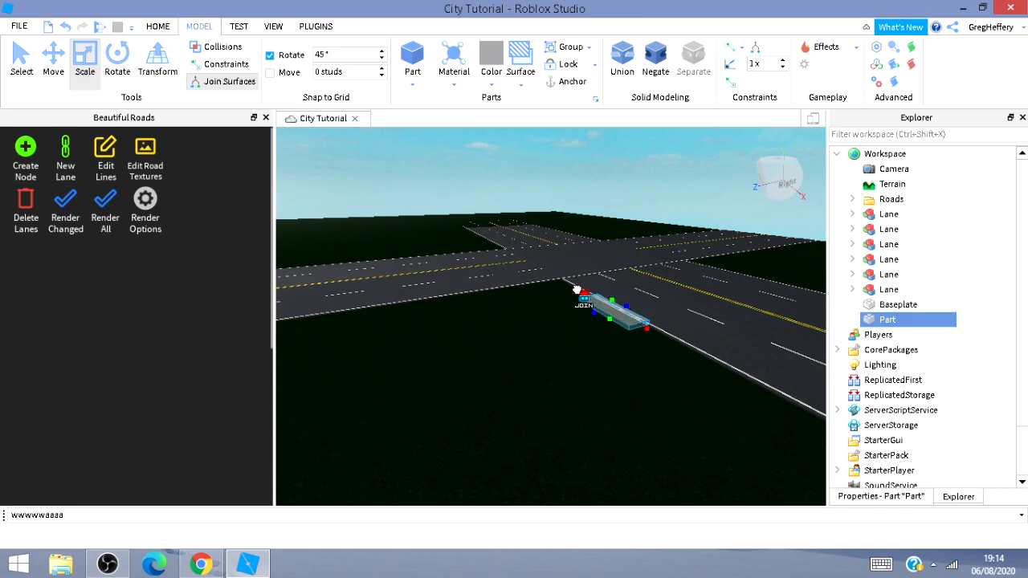
pyautogui.moveTo(555, 278); pyautogui.dragTo(551, 281)
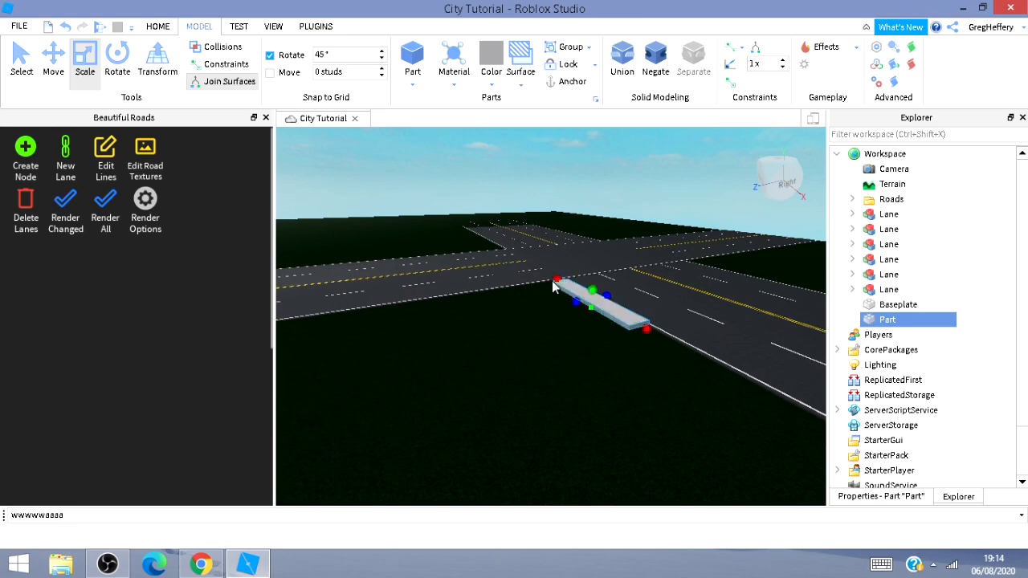
pyautogui.press('w')
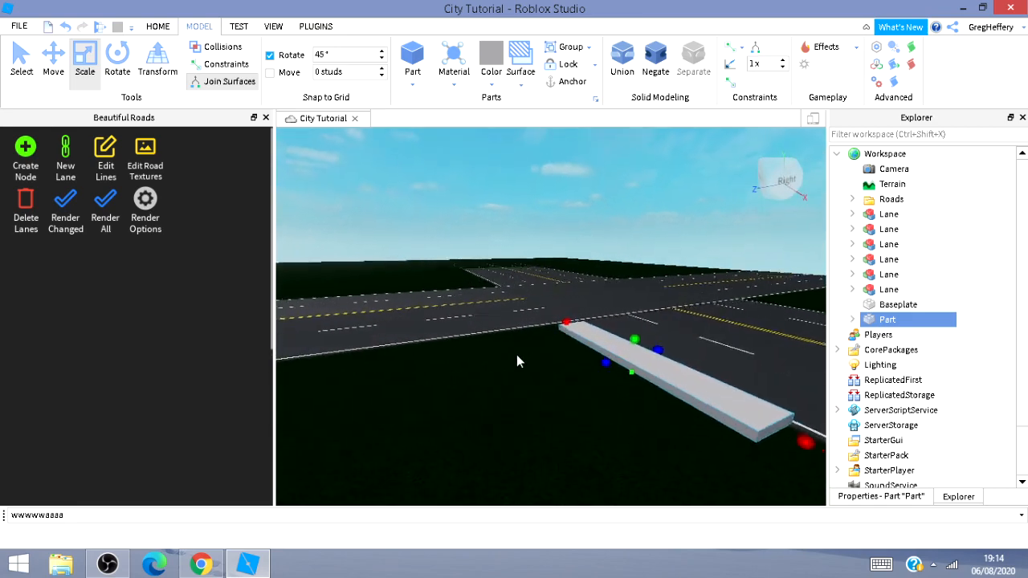
pyautogui.press('w')
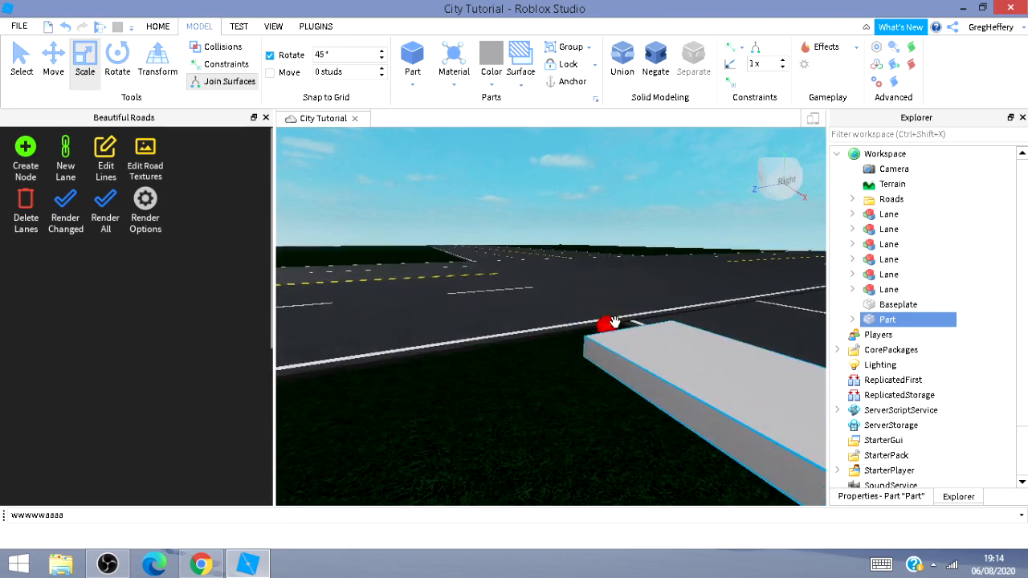
pyautogui.moveTo(601, 329); pyautogui.dragTo(571, 316)
pyautogui.press('s')
pyautogui.moveTo(530, 392); pyautogui.dragTo(590, 441, button='right')
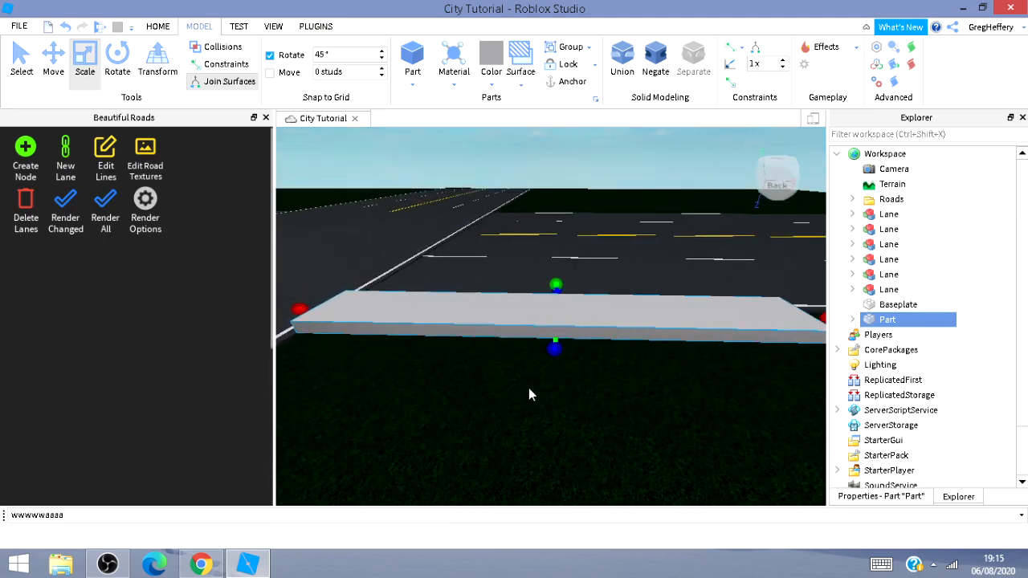
pyautogui.press('d')
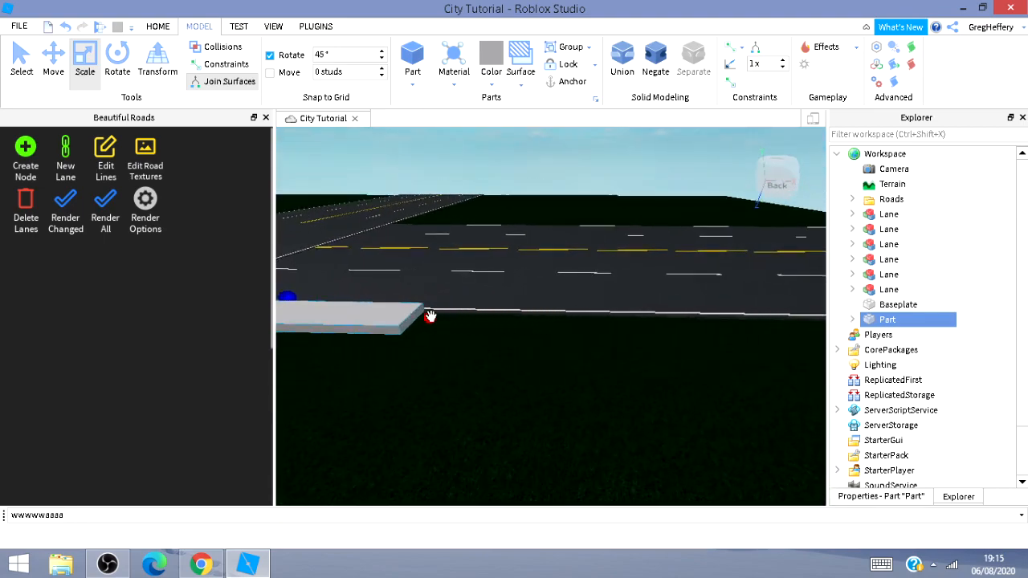
pyautogui.moveTo(429, 316); pyautogui.dragTo(948, 395)
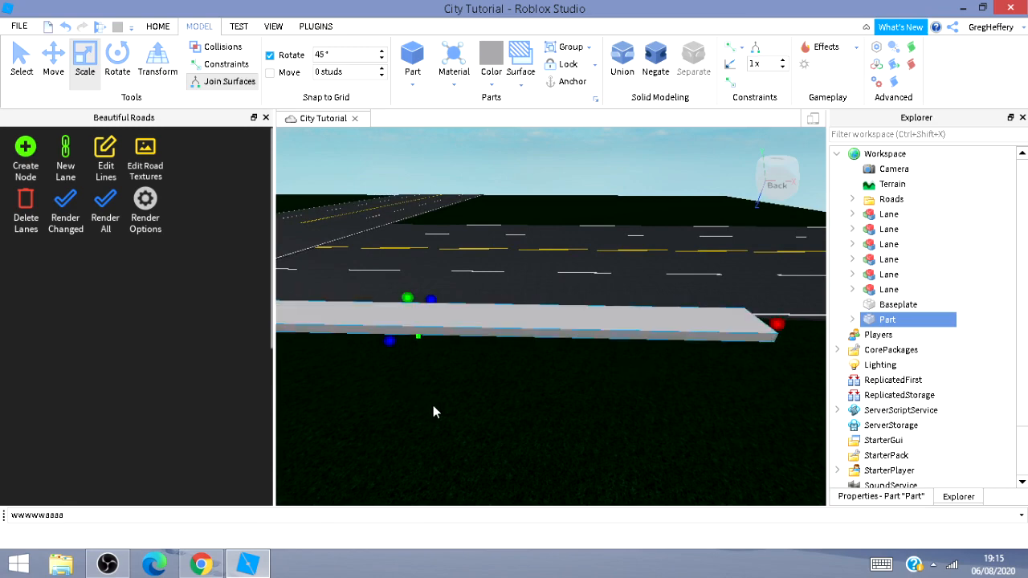
pyautogui.moveTo(432, 405); pyautogui.dragTo(339, 337, button='right')
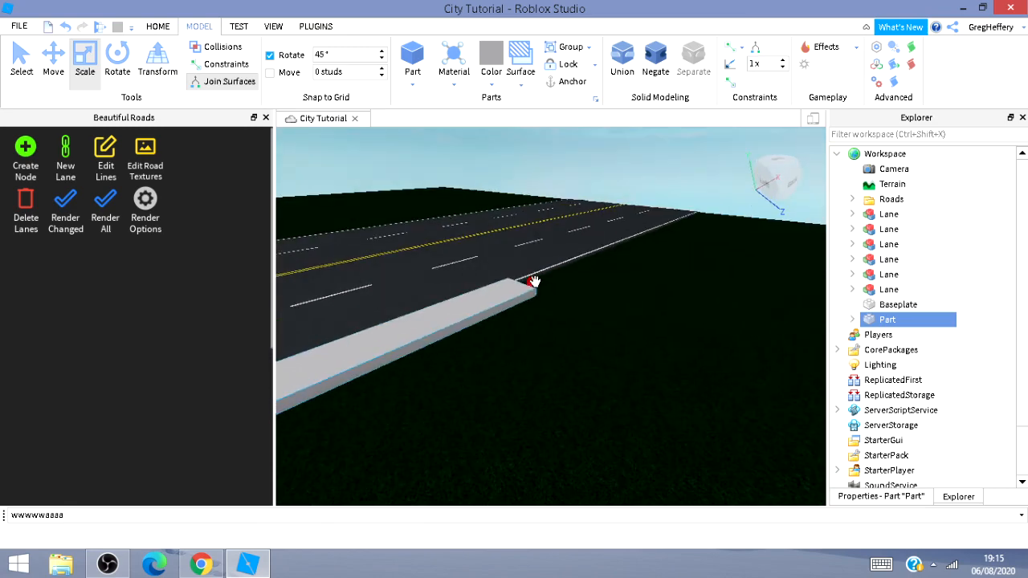
pyautogui.moveTo(534, 282); pyautogui.dragTo(682, 219)
pyautogui.moveTo(698, 212); pyautogui.dragTo(534, 359, button='right')
pyautogui.press('w')
pyautogui.moveTo(527, 400); pyautogui.dragTo(561, 372)
pyautogui.moveTo(615, 424)
pyautogui.mouseDown(button='right')
pyautogui.moveTo(599, 438)
pyautogui.moveTo(621, 425)
pyautogui.mouseUp(button='right')
pyautogui.press('d')
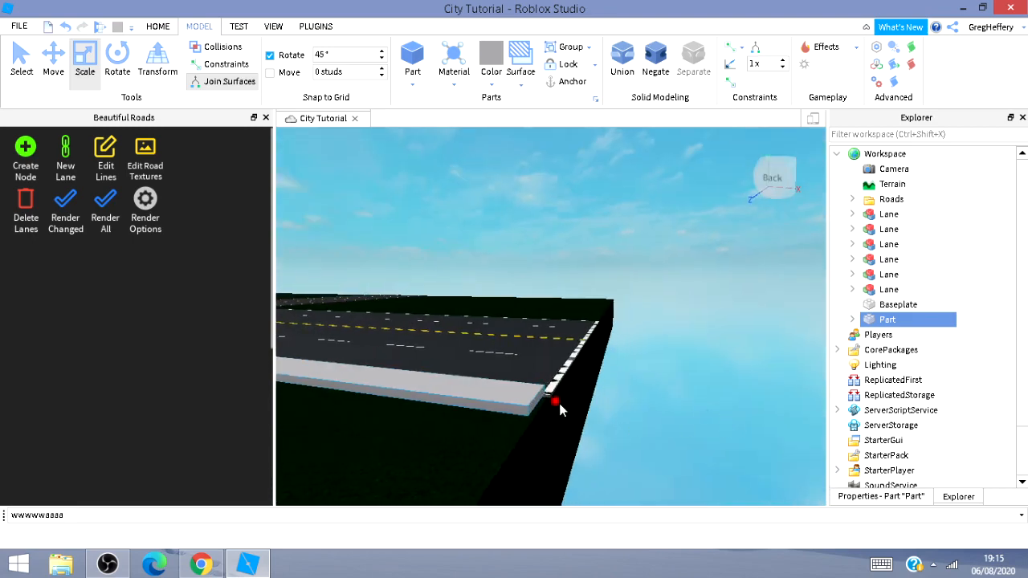
pyautogui.moveTo(558, 403); pyautogui.dragTo(561, 403)
pyautogui.click(901, 498)
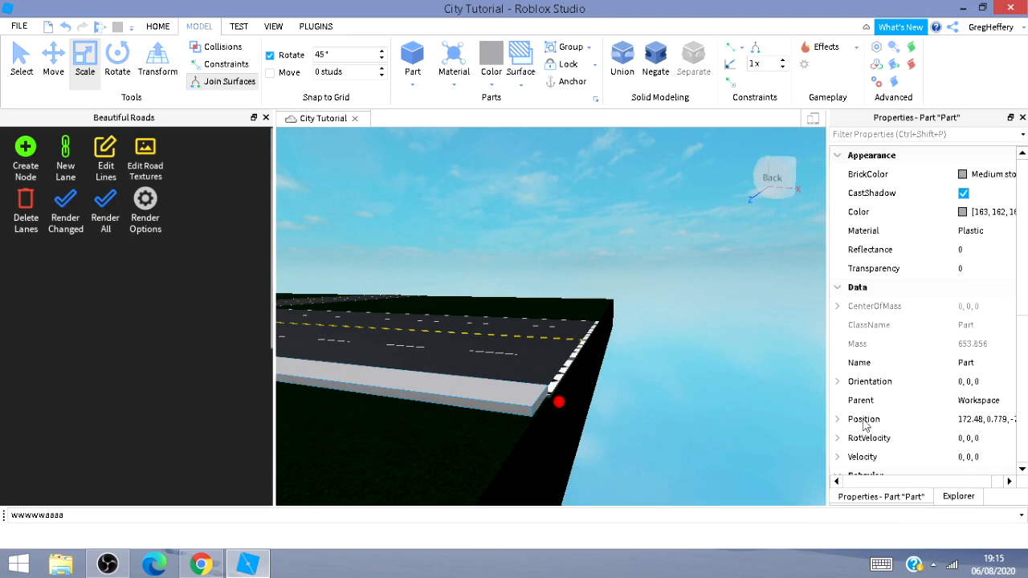
pyautogui.click(962, 175)
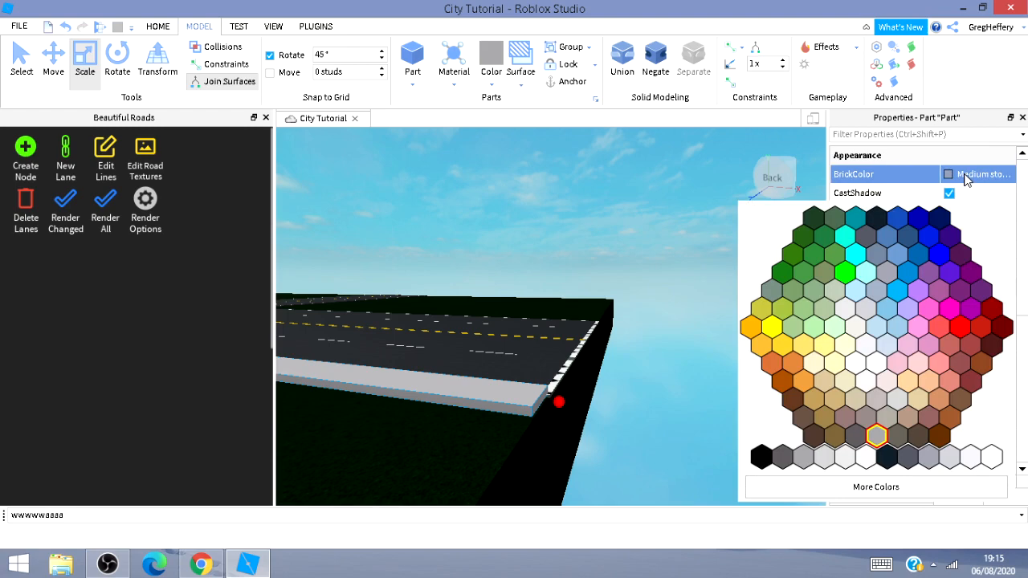
pyautogui.click(949, 190)
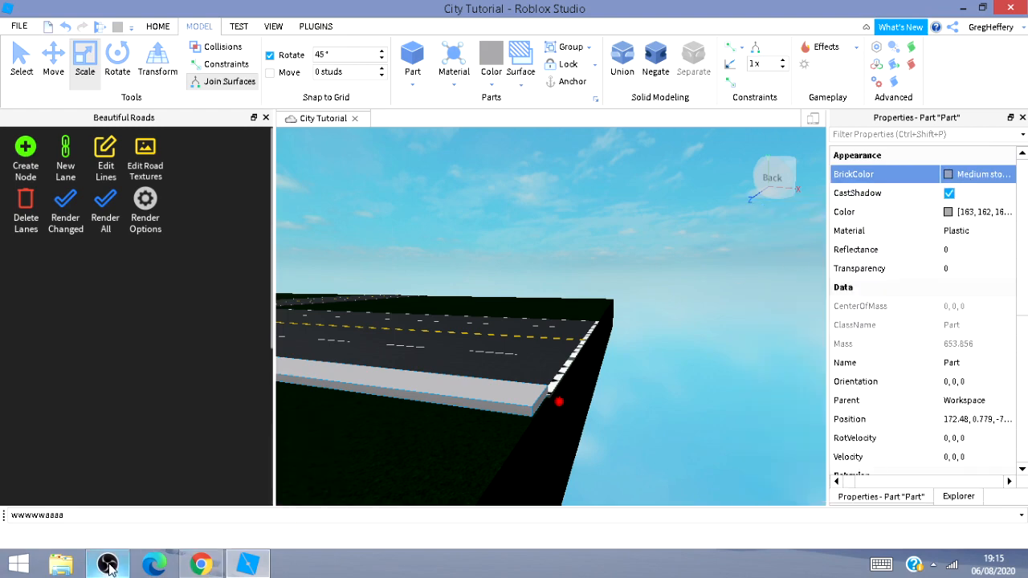
pyautogui.moveTo(91, 563)
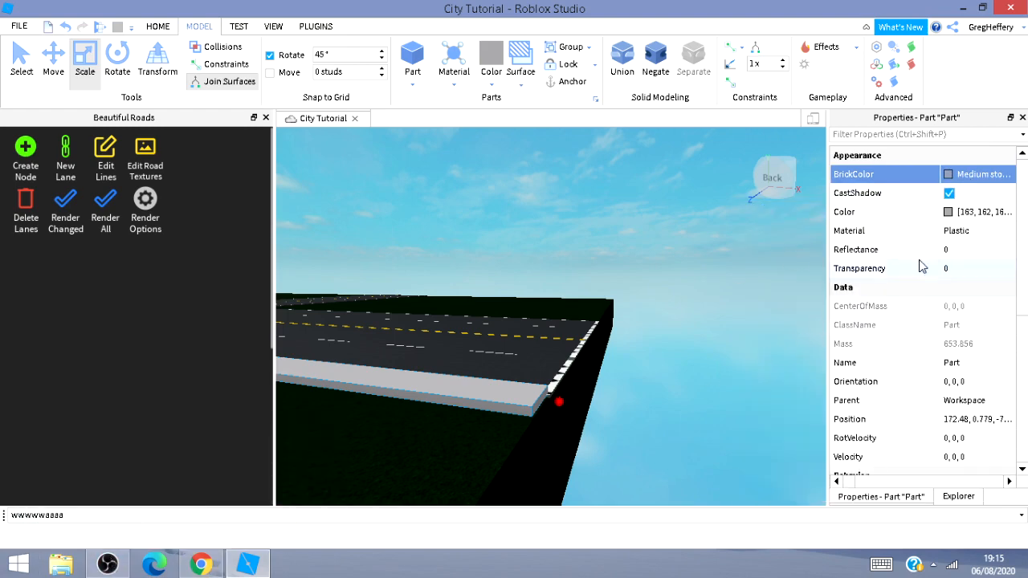
pyautogui.click(949, 176)
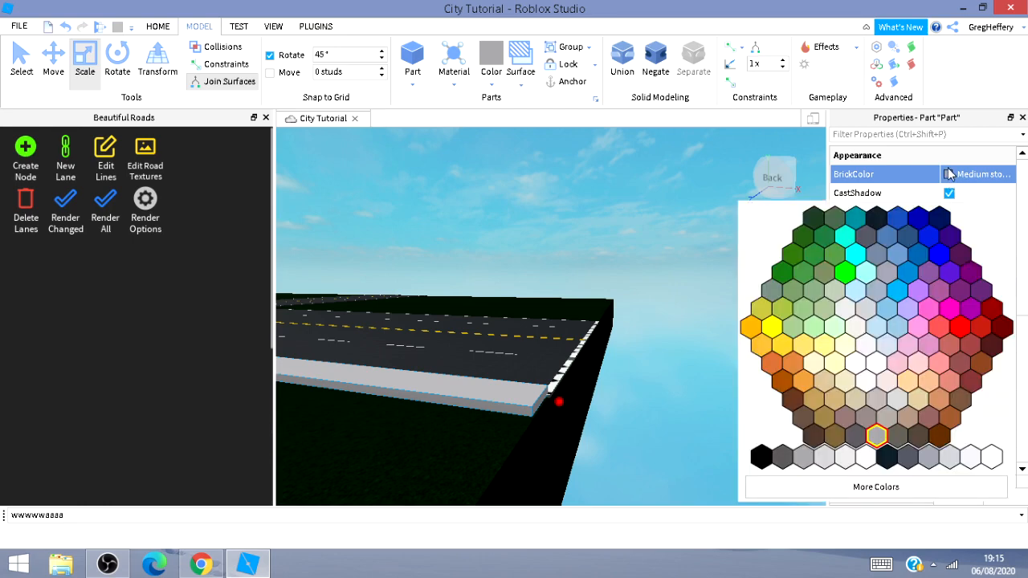
pyautogui.click(948, 171)
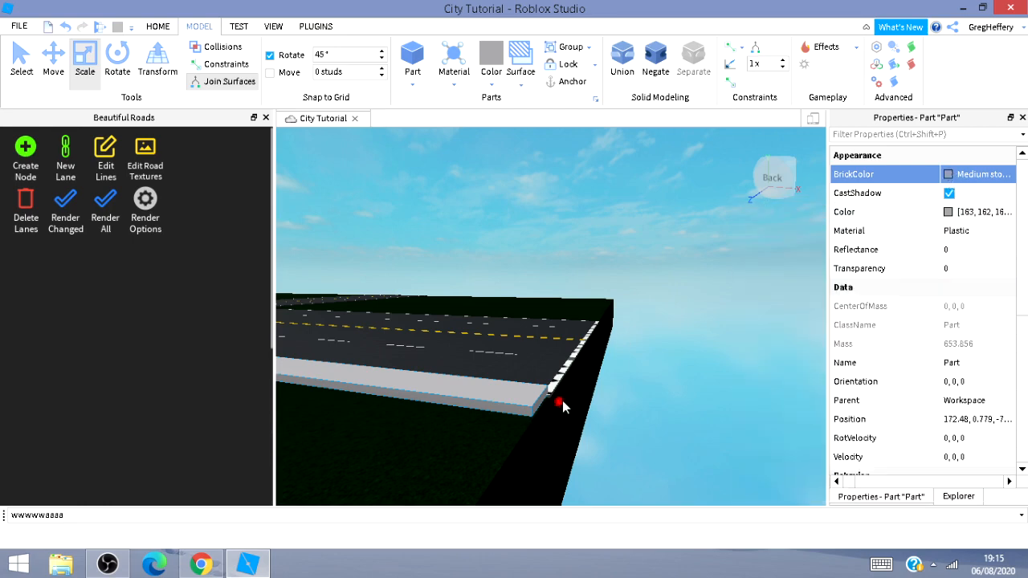
# Delete the stray lane segment at the far end of the road beside the sidewalk strip.
pyautogui.moveTo(560, 401); pyautogui.dragTo(566, 399)
pyautogui.click(564, 376)
pyautogui.press('Delete')
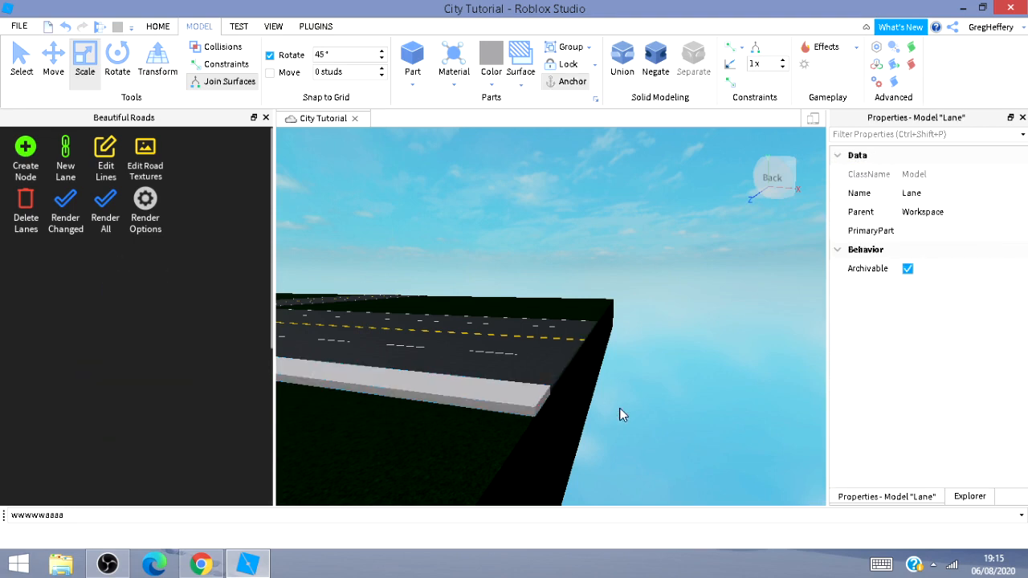
# Select the sidewalk strip and move it so it sits along the road's edge up to the junction.
pyautogui.moveTo(619, 408); pyautogui.dragTo(504, 301, button='right')
pyautogui.press('w')
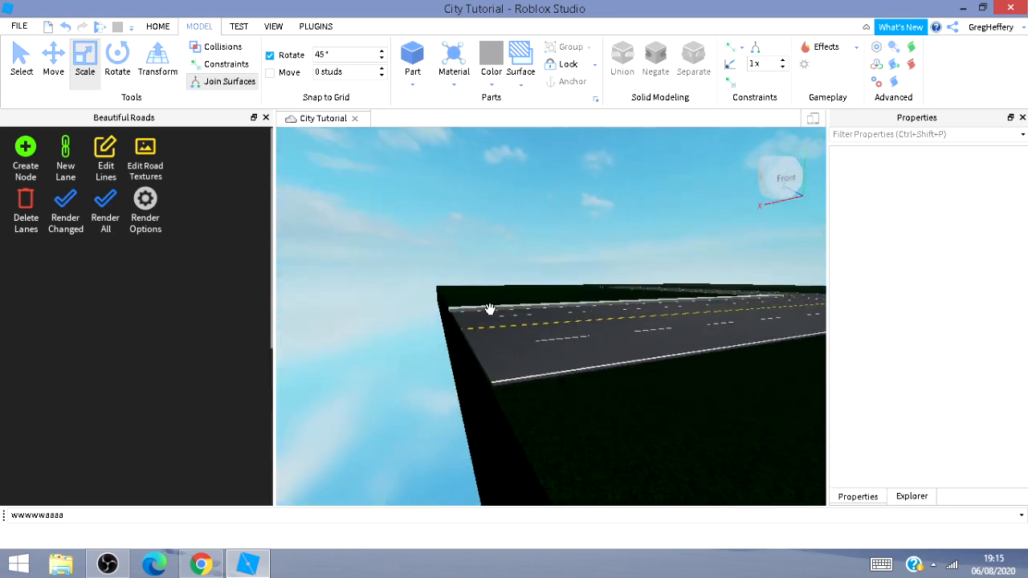
pyautogui.click(597, 378)
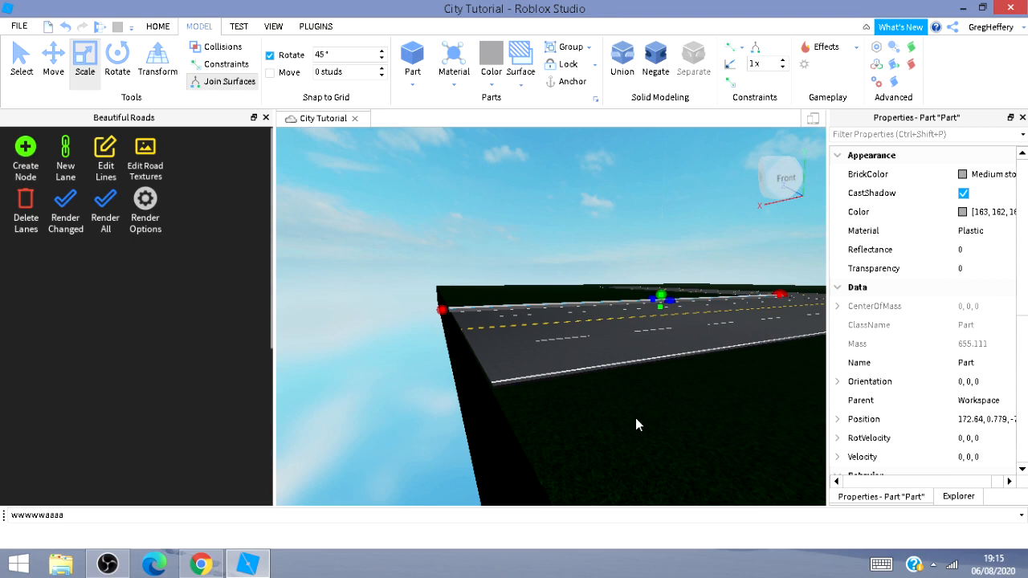
pyautogui.click(45, 74)
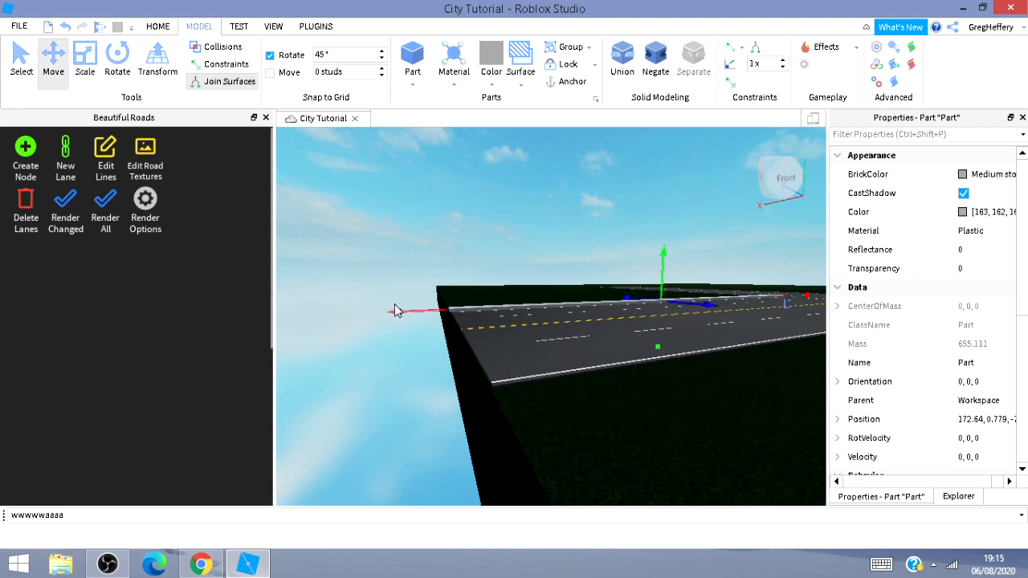
pyautogui.moveTo(708, 309); pyautogui.dragTo(680, 416)
pyautogui.moveTo(681, 410); pyautogui.dragTo(704, 416, button='right')
pyautogui.moveTo(657, 272); pyautogui.dragTo(748, 393)
pyautogui.moveTo(652, 387)
pyautogui.mouseDown(button='right')
pyautogui.moveTo(649, 408)
pyautogui.moveTo(639, 398)
pyautogui.moveTo(653, 394)
pyautogui.moveTo(635, 393)
pyautogui.moveTo(636, 378)
pyautogui.mouseUp(button='right')
# Insert another part at the junction corner next to the sidewalk strip.
pyautogui.press('w')
pyautogui.press('s')
pyautogui.press('d')
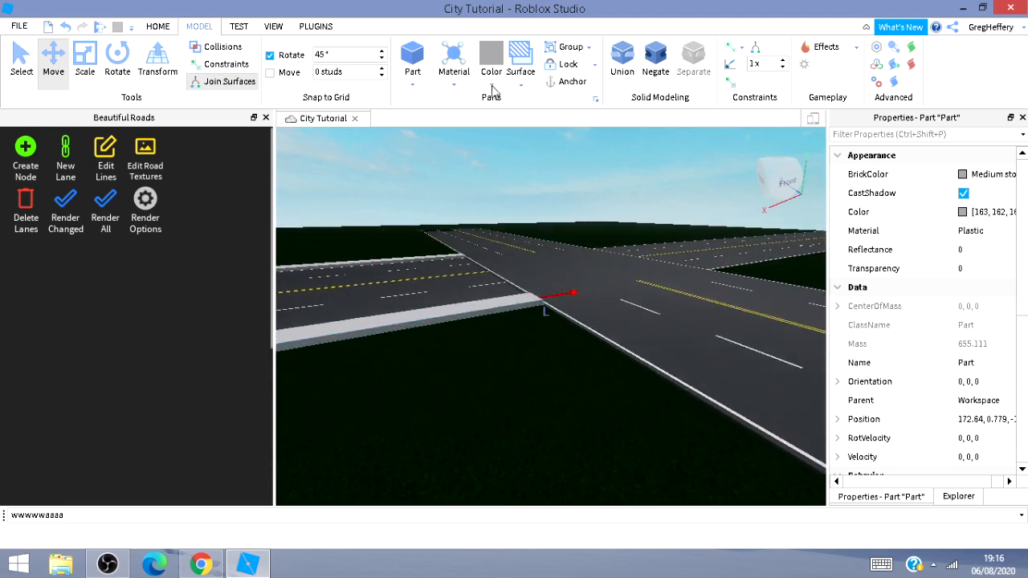
pyautogui.click(415, 61)
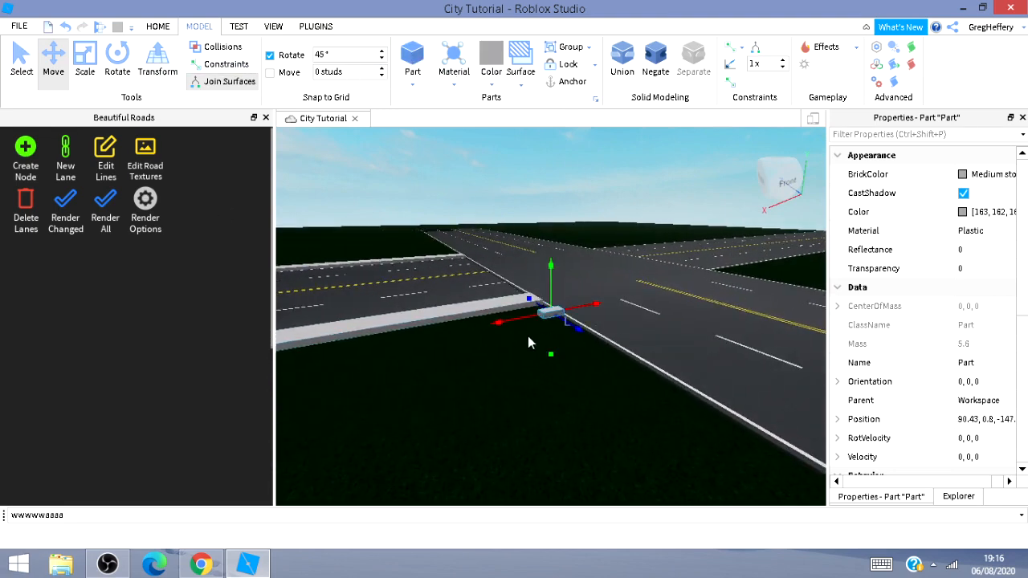
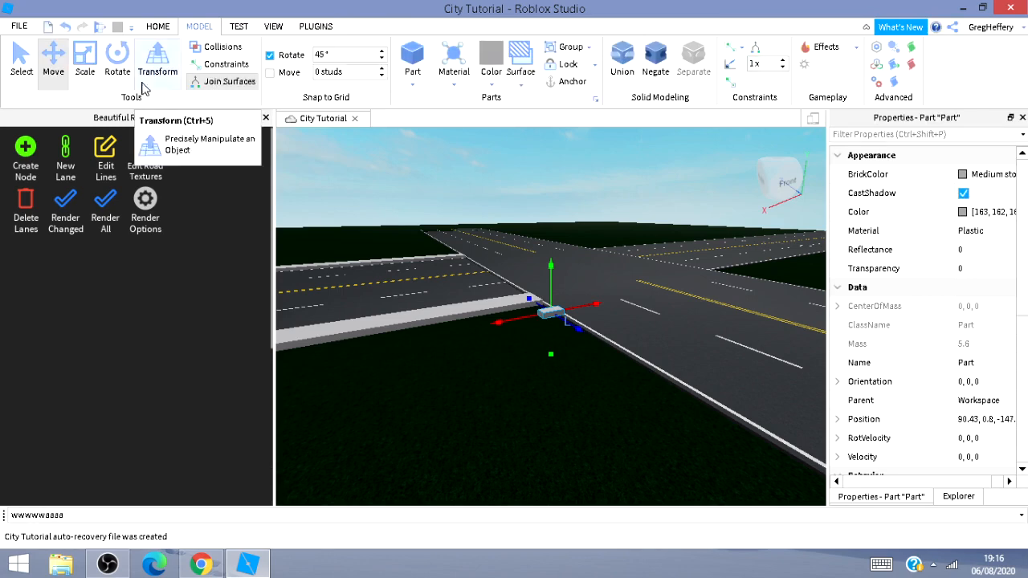
# Rotate the new corner part 90 degrees with the Rotate tool.
pyautogui.click(119, 70)
pyautogui.moveTo(526, 316); pyautogui.dragTo(539, 324)
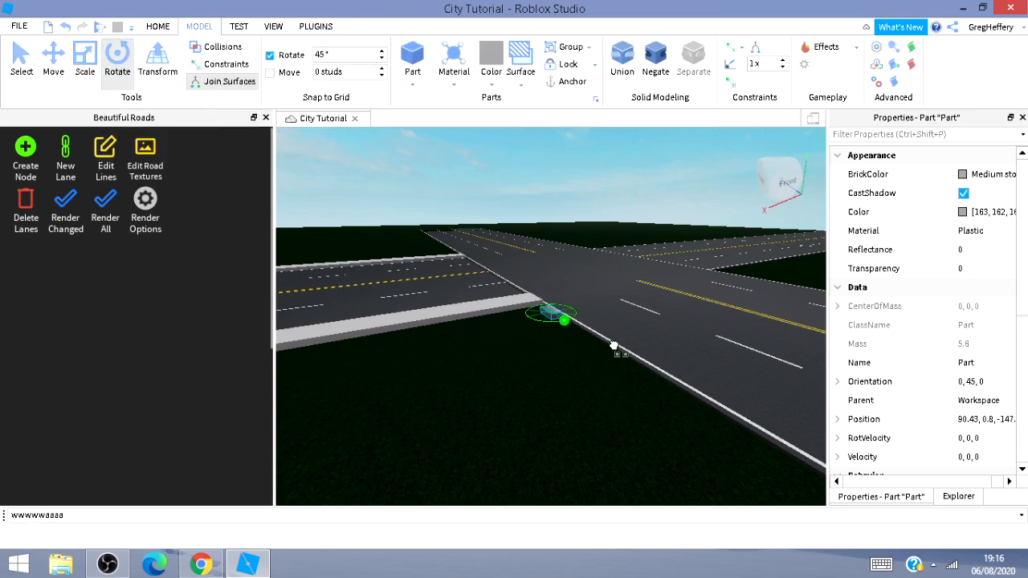
# Scale the corner part into a long strip running along the cross road's edge.
pyautogui.click(49, 70)
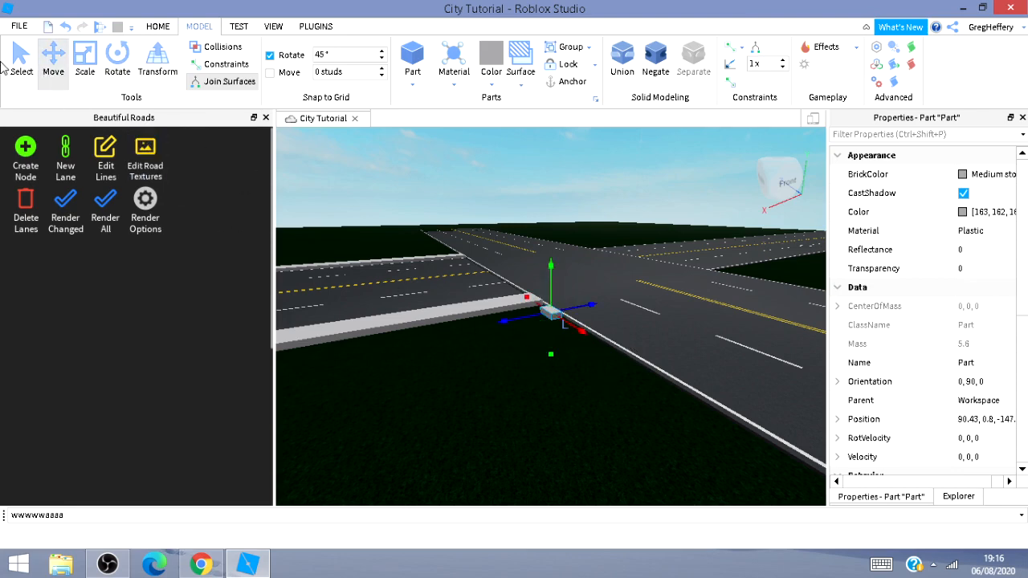
pyautogui.click(88, 72)
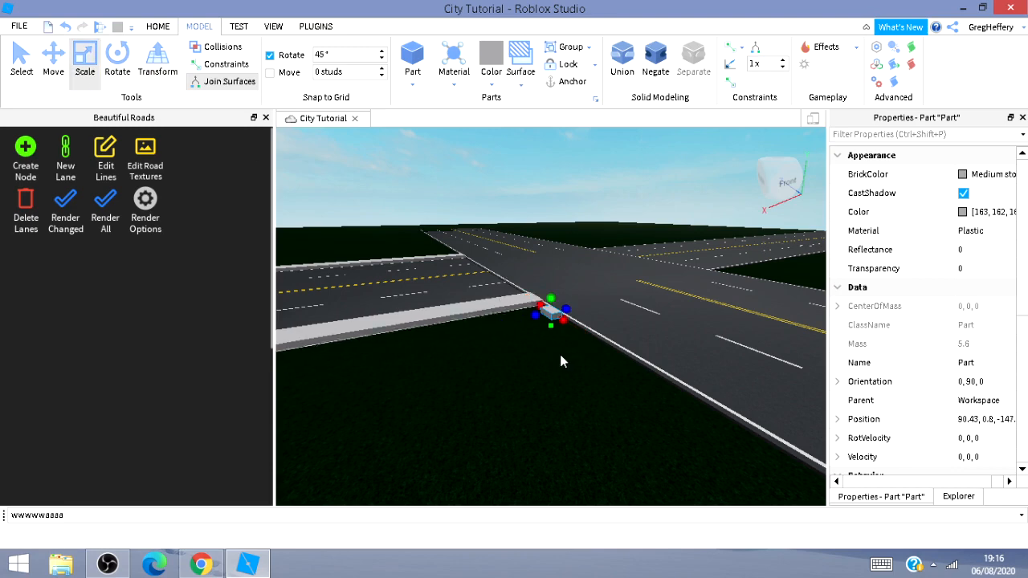
pyautogui.moveTo(565, 320); pyautogui.dragTo(791, 479)
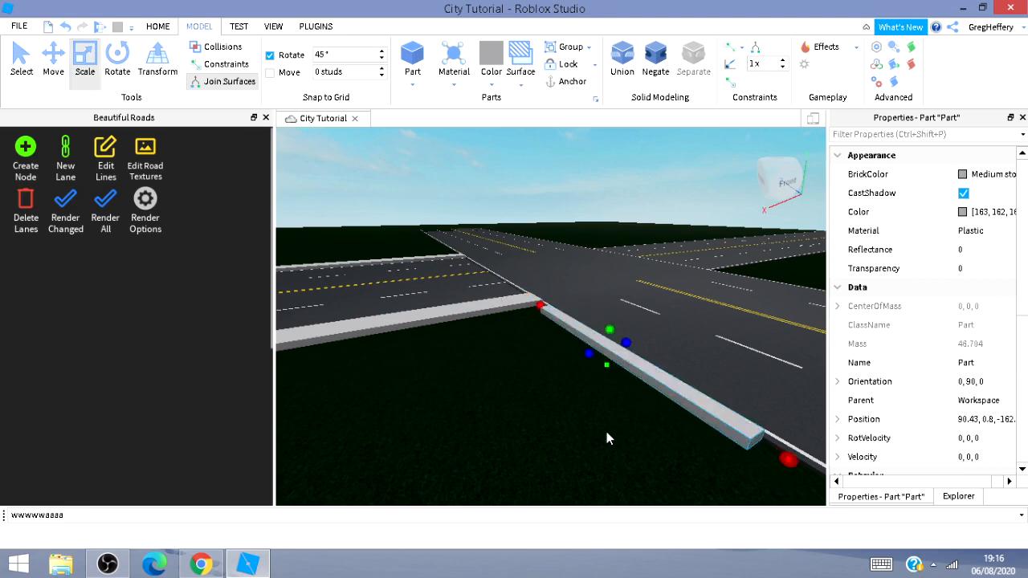
pyautogui.moveTo(603, 433)
pyautogui.mouseDown(button='right')
pyautogui.moveTo(654, 435)
pyautogui.moveTo(600, 436)
pyautogui.mouseUp(button='right')
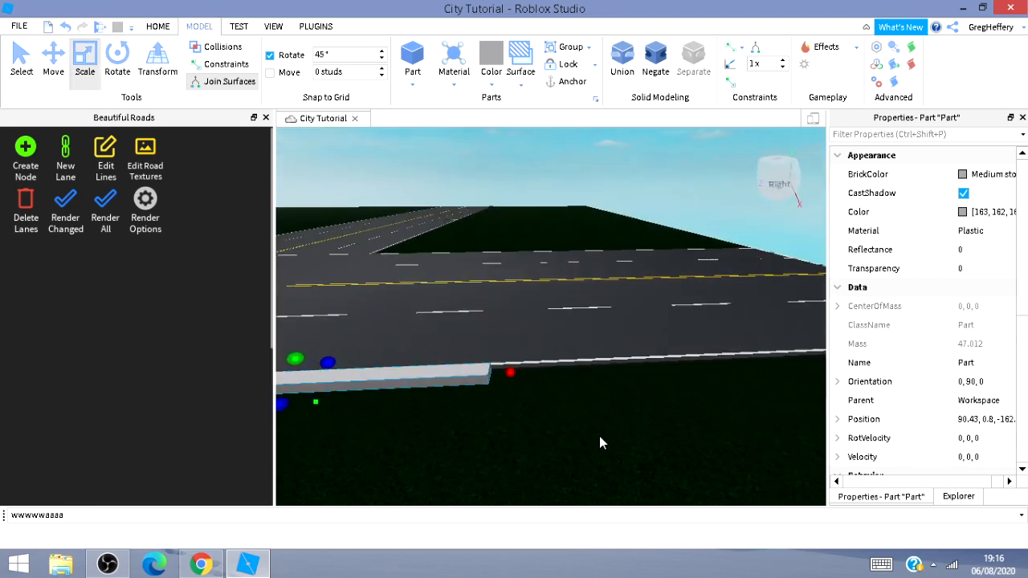
# Lengthen the strip along the road's edge out to the baseplate's end.
pyautogui.click(508, 374)
pyautogui.click(517, 388)
pyautogui.moveTo(509, 370); pyautogui.dragTo(740, 362)
pyautogui.moveTo(752, 449); pyautogui.dragTo(752, 448, button='right')
pyautogui.moveTo(566, 337); pyautogui.dragTo(701, 262)
pyautogui.press('w')
pyautogui.moveTo(706, 287); pyautogui.dragTo(693, 352, button='right')
pyautogui.press('w')
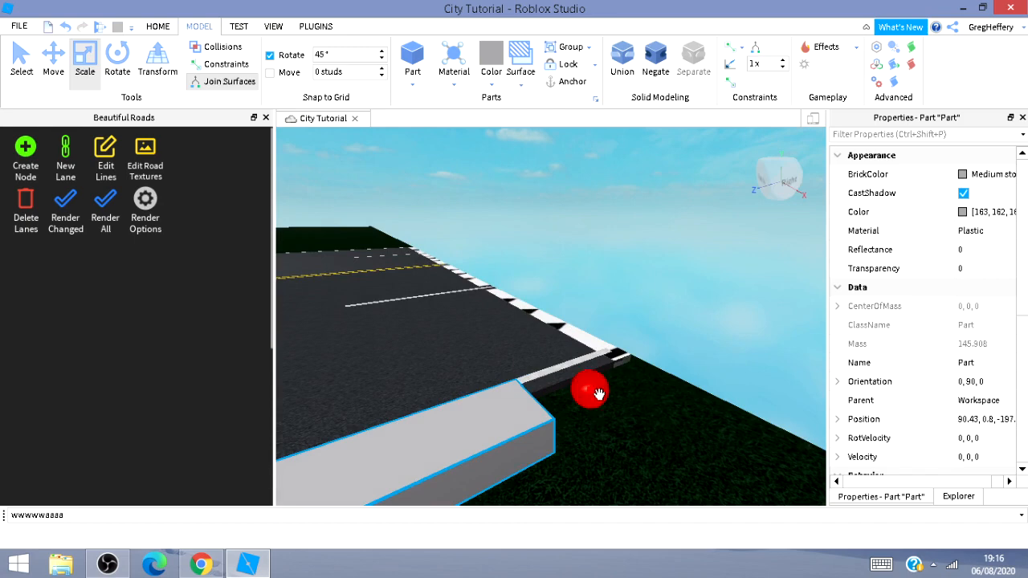
pyautogui.moveTo(598, 394); pyautogui.dragTo(704, 351)
pyautogui.press('s')
pyautogui.moveTo(694, 422); pyautogui.dragTo(464, 365, button='right')
pyautogui.press('s')
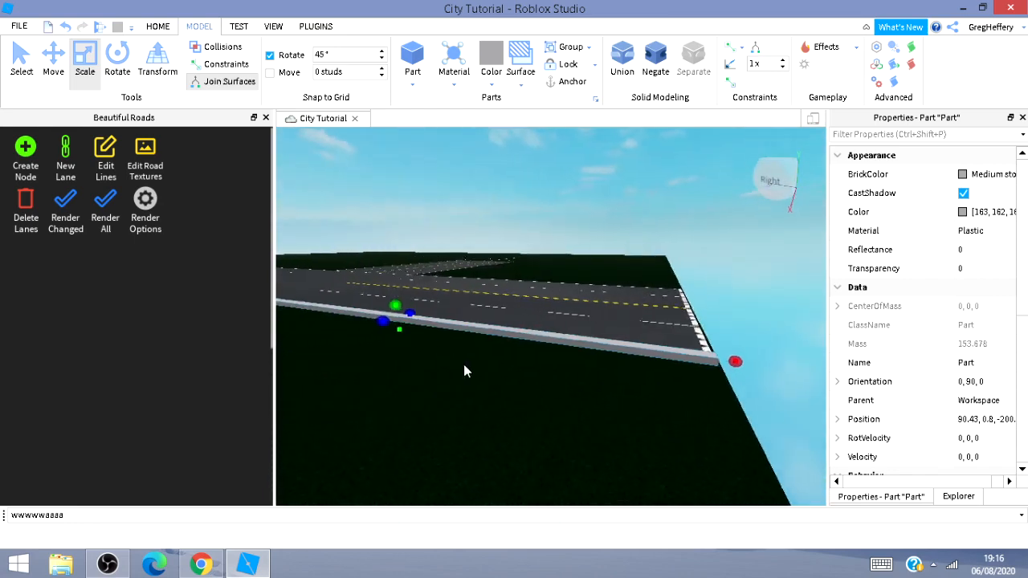
# Widen the strip to sidewalk width beside the road.
pyautogui.moveTo(415, 321); pyautogui.dragTo(404, 328)
pyautogui.press('w')
pyautogui.press('d')
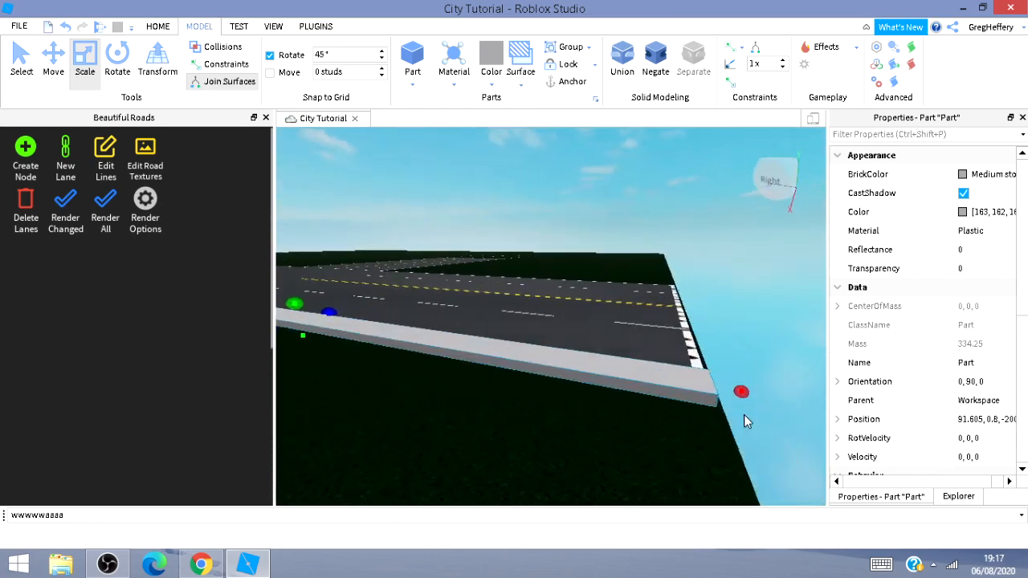
# Delete the stray lane segment at the far end of the road.
pyautogui.click(631, 353)
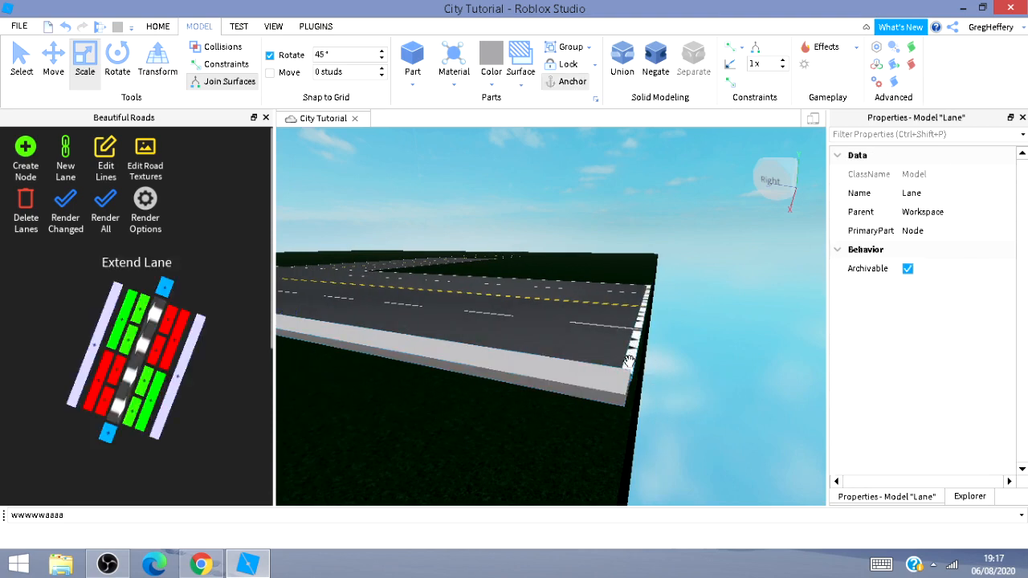
pyautogui.press('Delete')
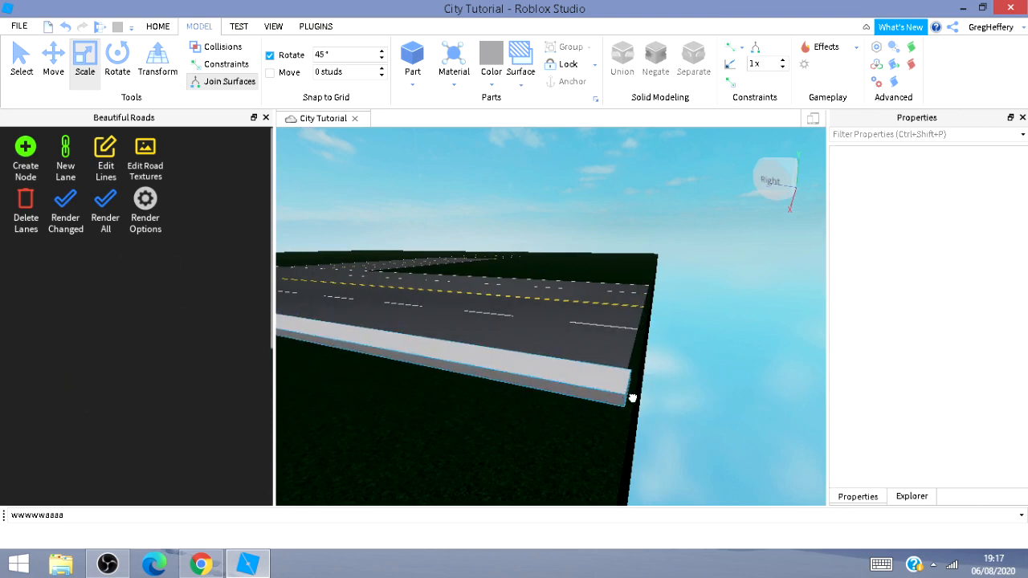
# Select the sidewalk strip and move it along the road's edge toward the junction.
pyautogui.click(628, 400)
pyautogui.moveTo(654, 393); pyautogui.dragTo(651, 394)
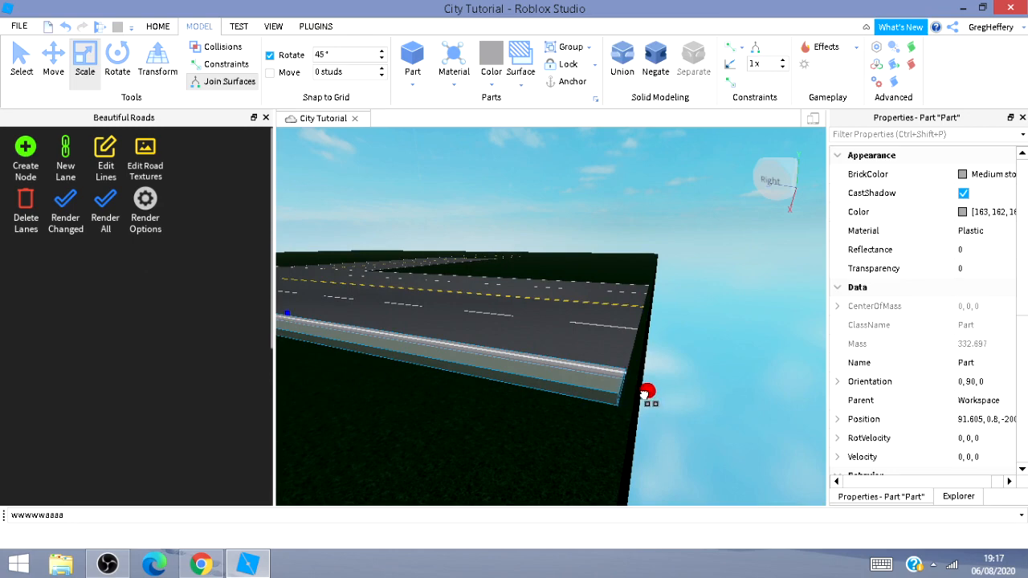
pyautogui.press('a')
pyautogui.press('d')
pyautogui.moveTo(736, 370); pyautogui.dragTo(739, 375, button='right')
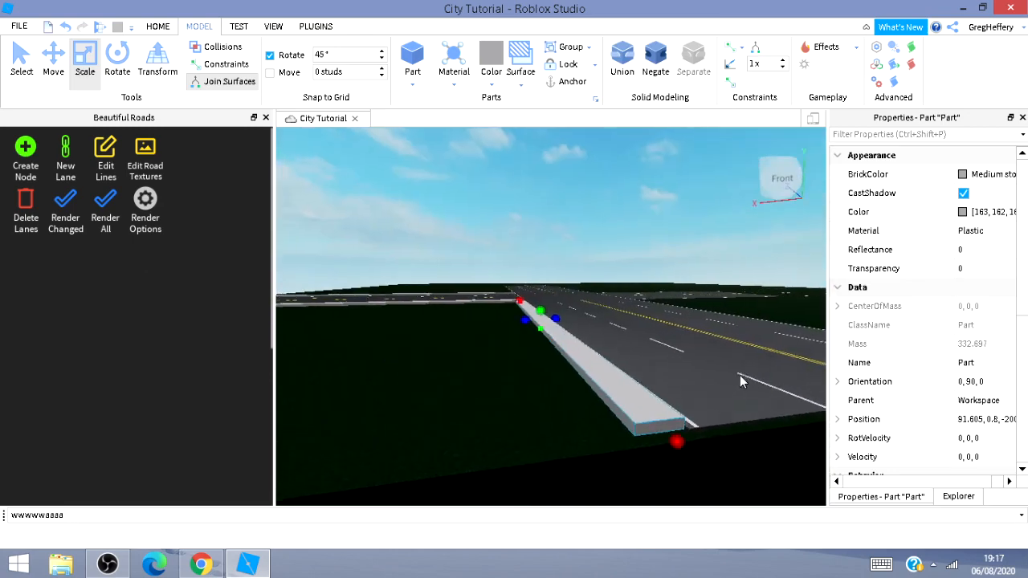
pyautogui.press('s')
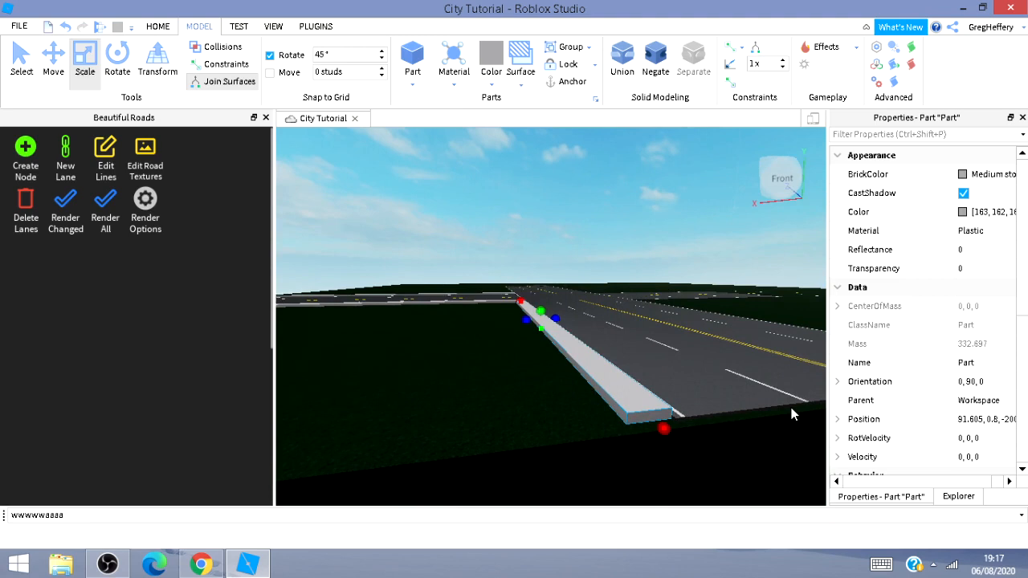
pyautogui.click(64, 69)
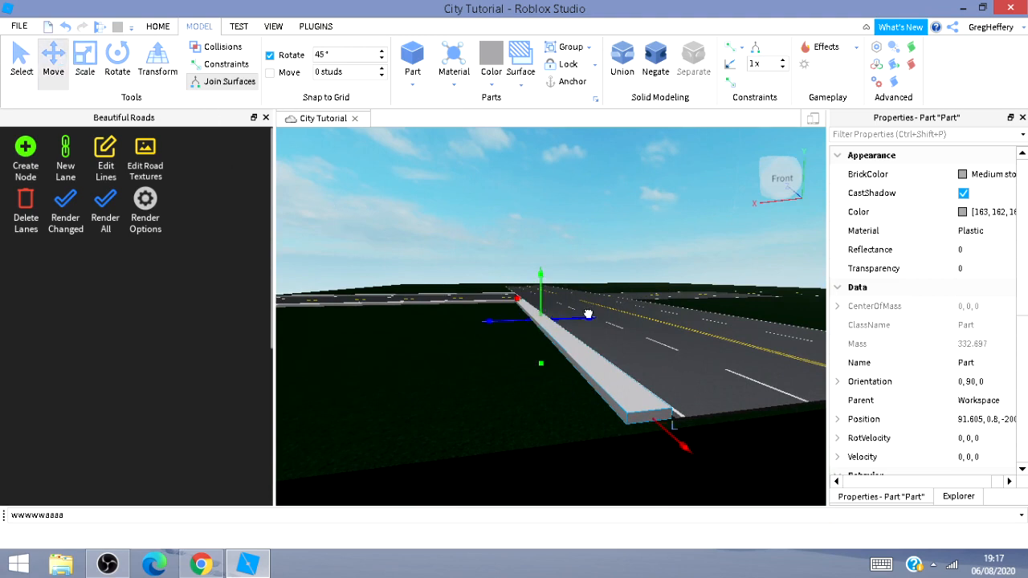
pyautogui.moveTo(587, 315); pyautogui.dragTo(781, 333)
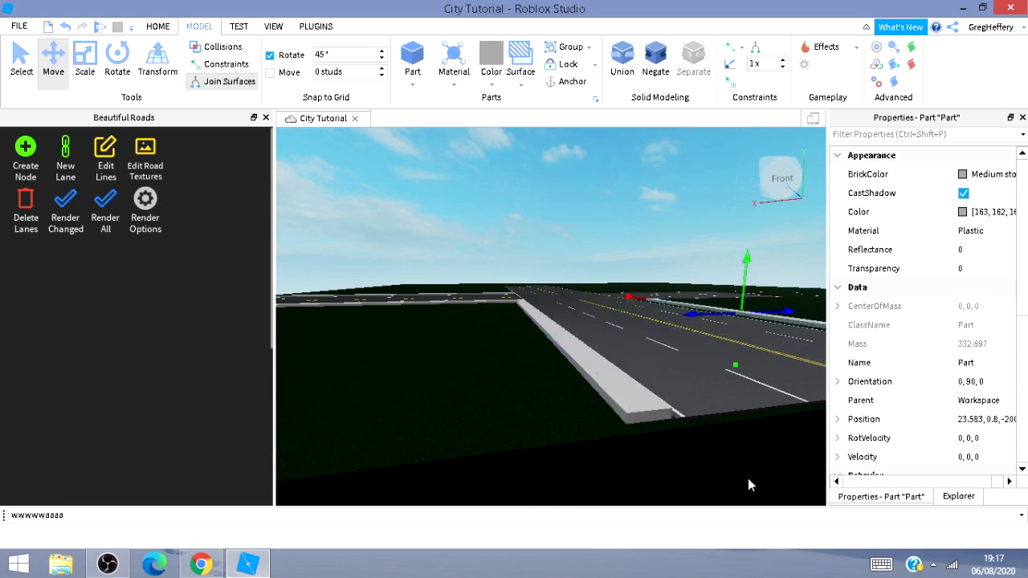
# Adjust the strip's position so it sits flush against the road's edge.
pyautogui.click(947, 522)
pyautogui.rightClick(948, 523)
pyautogui.click(740, 452)
pyautogui.press('w')
pyautogui.moveTo(740, 453); pyautogui.dragTo(726, 455, button='right')
pyautogui.press('d')
pyautogui.press('d')
pyautogui.click(475, 379)
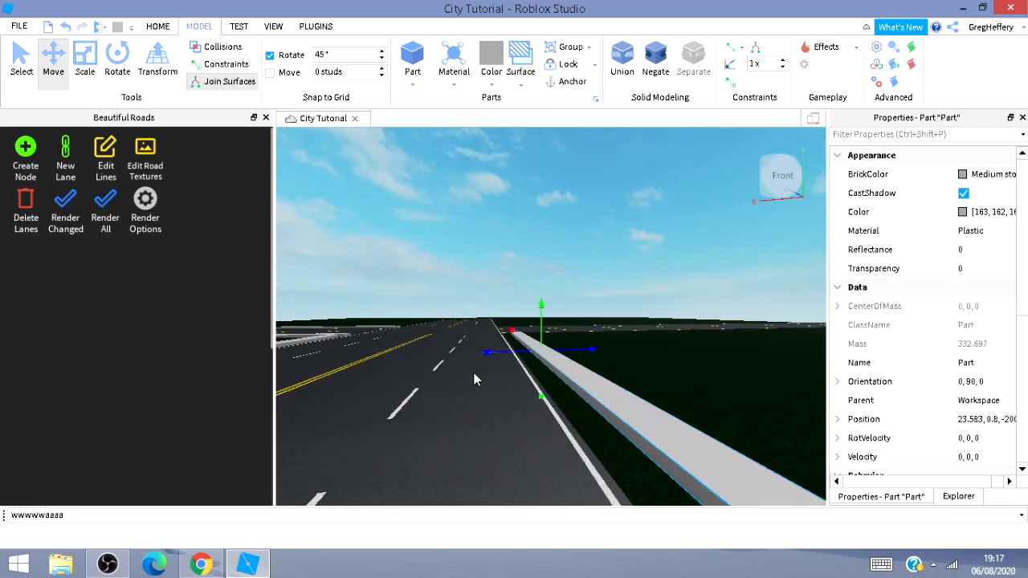
pyautogui.moveTo(500, 352); pyautogui.dragTo(485, 365)
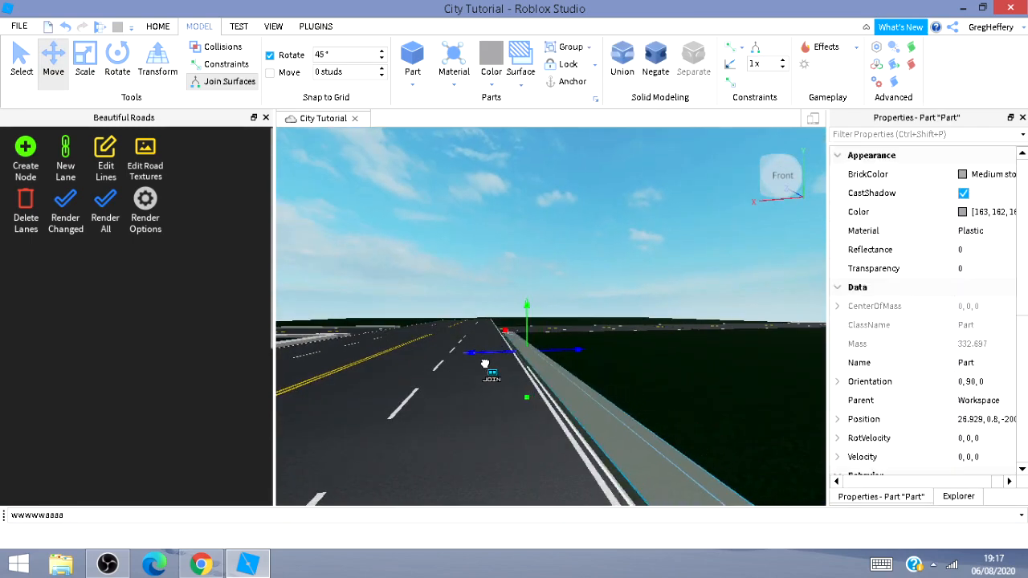
# Scale the strip so its end reaches the junction corner.
pyautogui.press('w')
pyautogui.moveTo(697, 391)
pyautogui.mouseDown(button='right')
pyautogui.moveTo(663, 385)
pyautogui.moveTo(715, 385)
pyautogui.moveTo(703, 381)
pyautogui.mouseUp(button='right')
pyautogui.press('w')
pyautogui.press('s')
pyautogui.press('d')
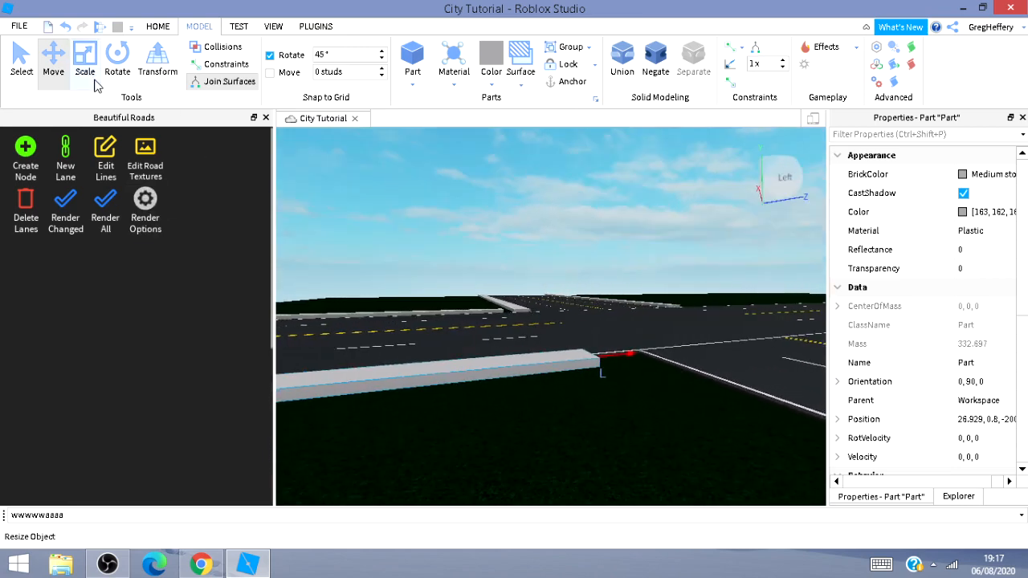
pyautogui.moveTo(602, 356); pyautogui.dragTo(661, 350)
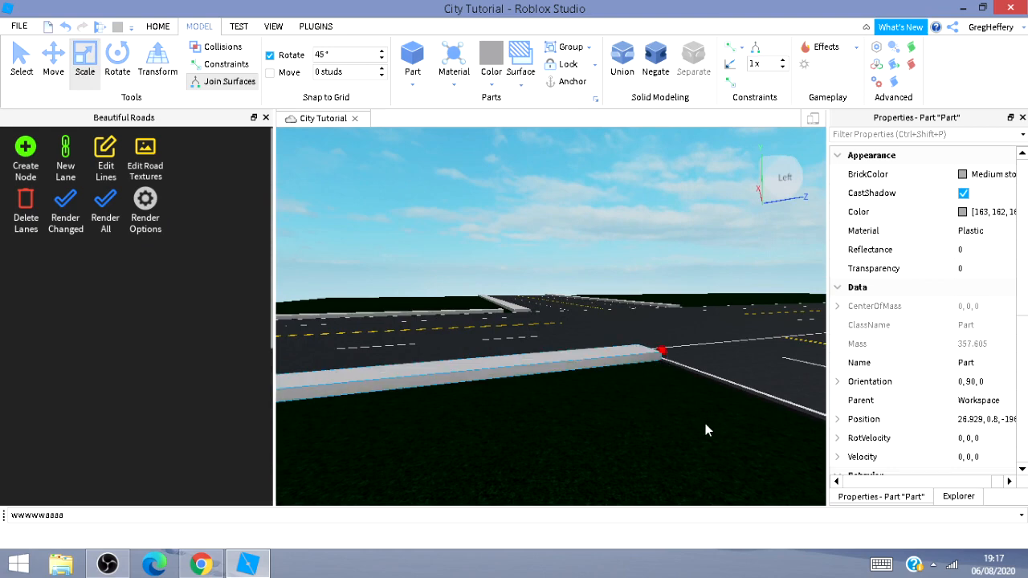
# Select the other sidewalk strip and extend its end up to the junction.
pyautogui.press('w')
pyautogui.press('d')
pyautogui.moveTo(704, 428); pyautogui.dragTo(687, 427, button='right')
pyautogui.press('s')
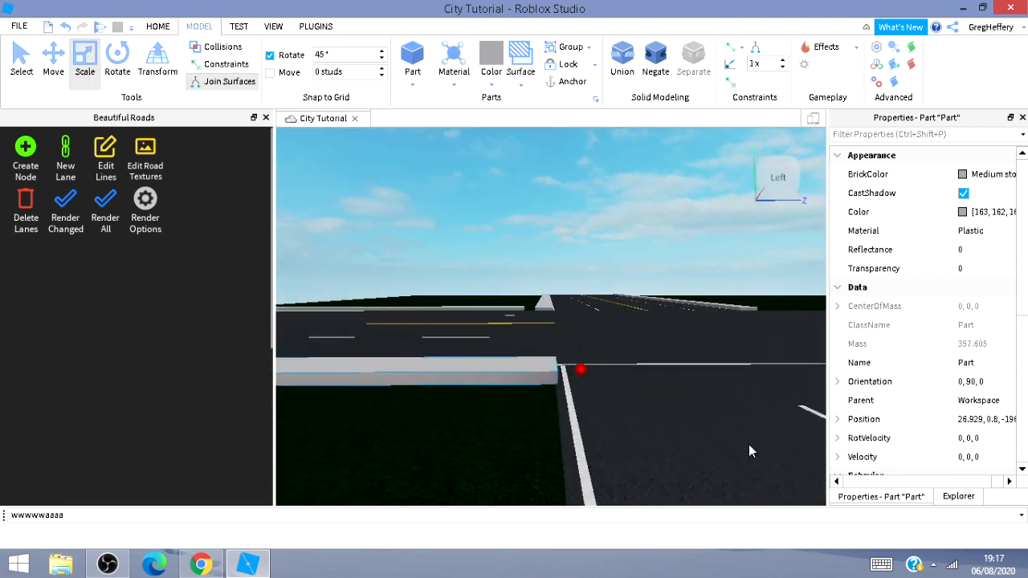
pyautogui.press('d')
pyautogui.press('w')
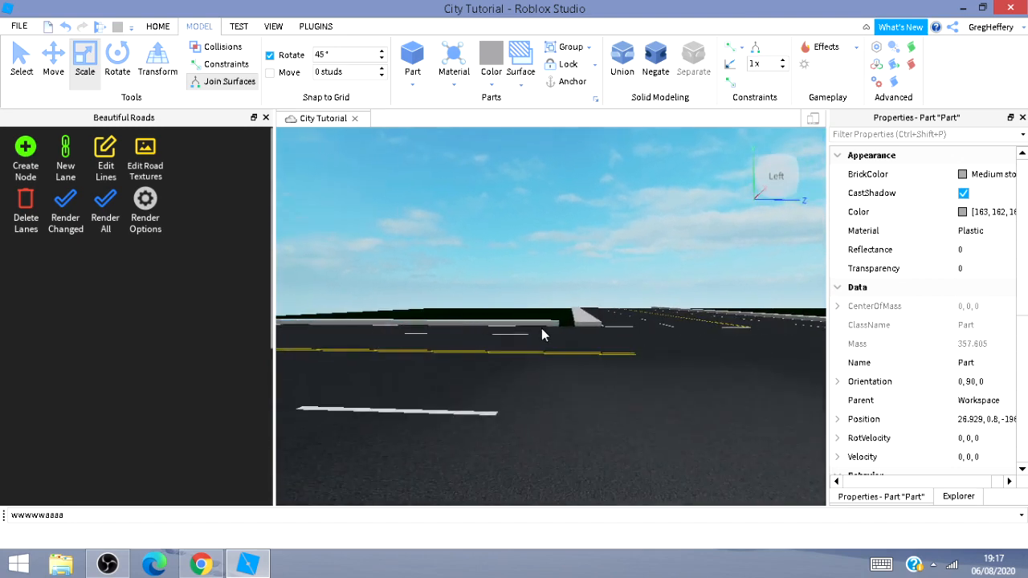
pyautogui.click(549, 334)
pyautogui.click(593, 343)
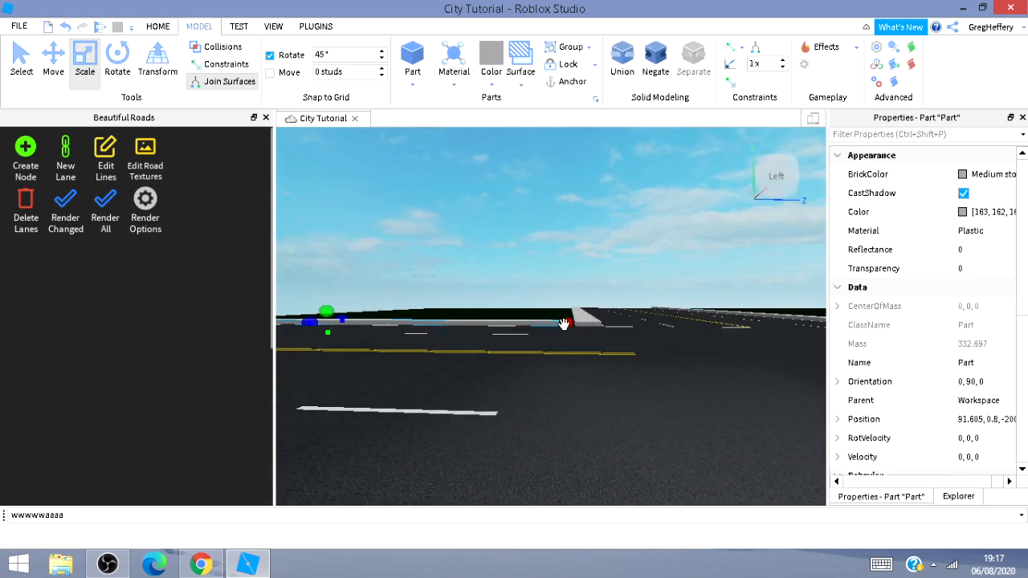
pyautogui.moveTo(564, 323); pyautogui.dragTo(592, 323)
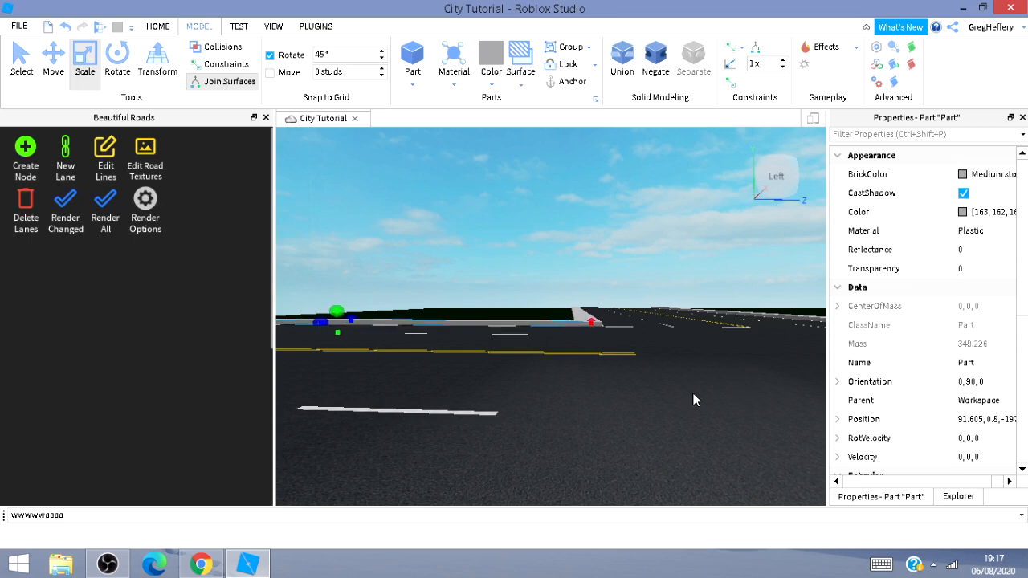
# Inspect where the sidewalk strips meet the junction from several angles.
pyautogui.press('s')
pyautogui.press('a')
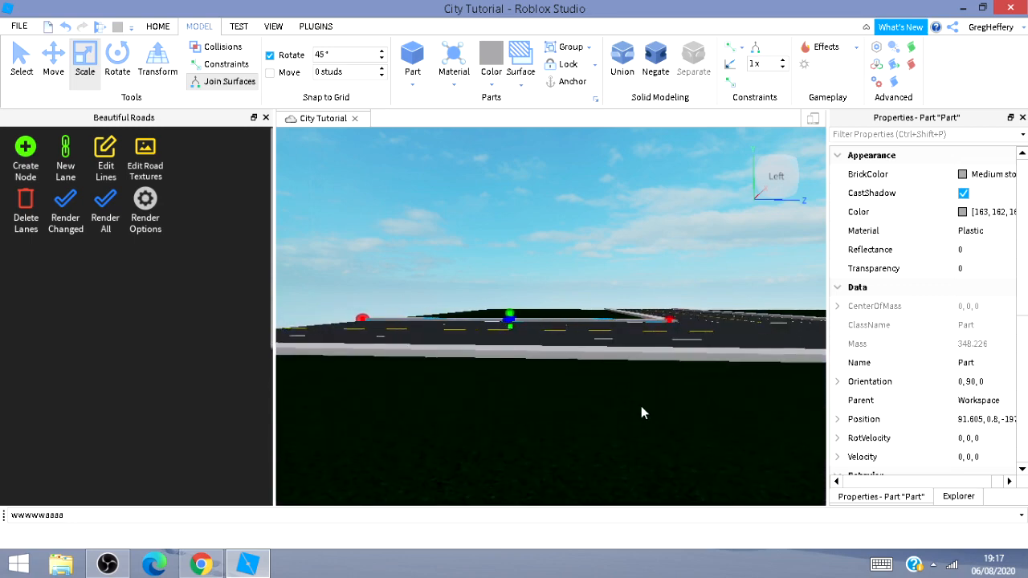
pyautogui.click(635, 415)
pyautogui.moveTo(634, 416); pyautogui.dragTo(635, 423, button='right')
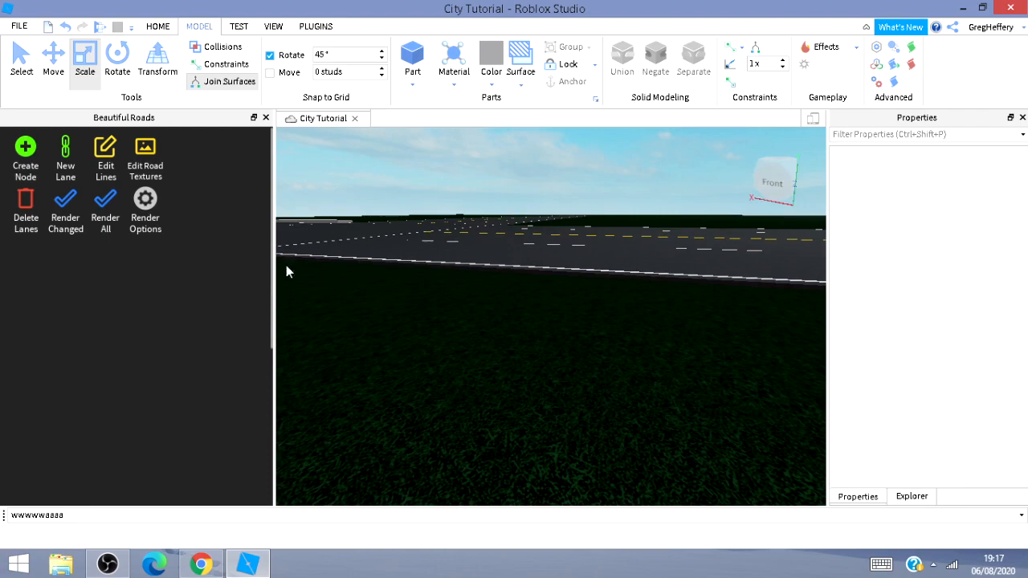
pyautogui.press('a')
pyautogui.moveTo(414, 345); pyautogui.dragTo(449, 344, button='right')
pyautogui.press('a')
pyautogui.press('d')
pyautogui.press('d')
pyautogui.moveTo(532, 355); pyautogui.dragTo(521, 371, button='right')
pyautogui.press('d')
pyautogui.press('w')
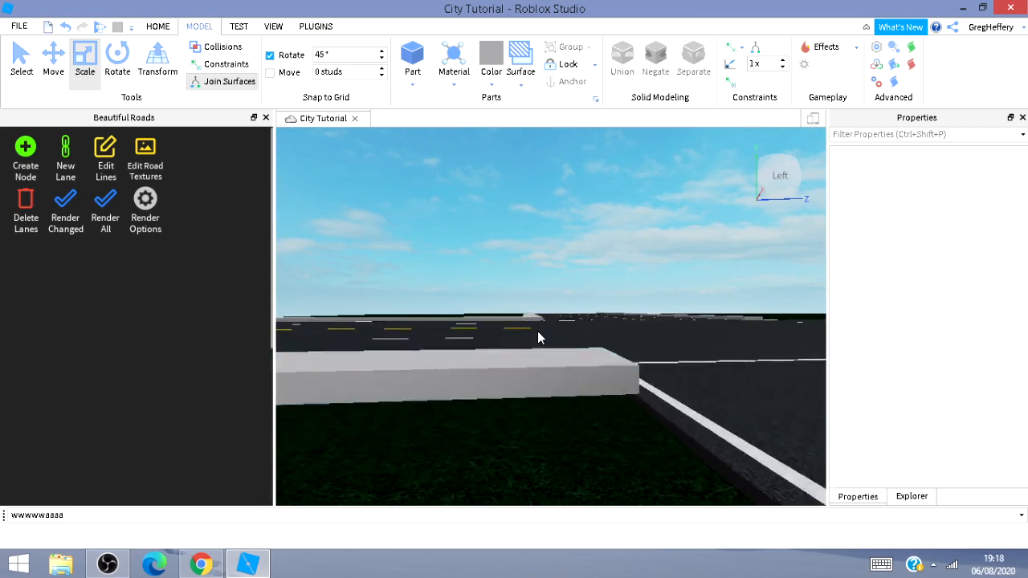
pyautogui.press('w')
pyautogui.moveTo(538, 331); pyautogui.dragTo(535, 335, button='right')
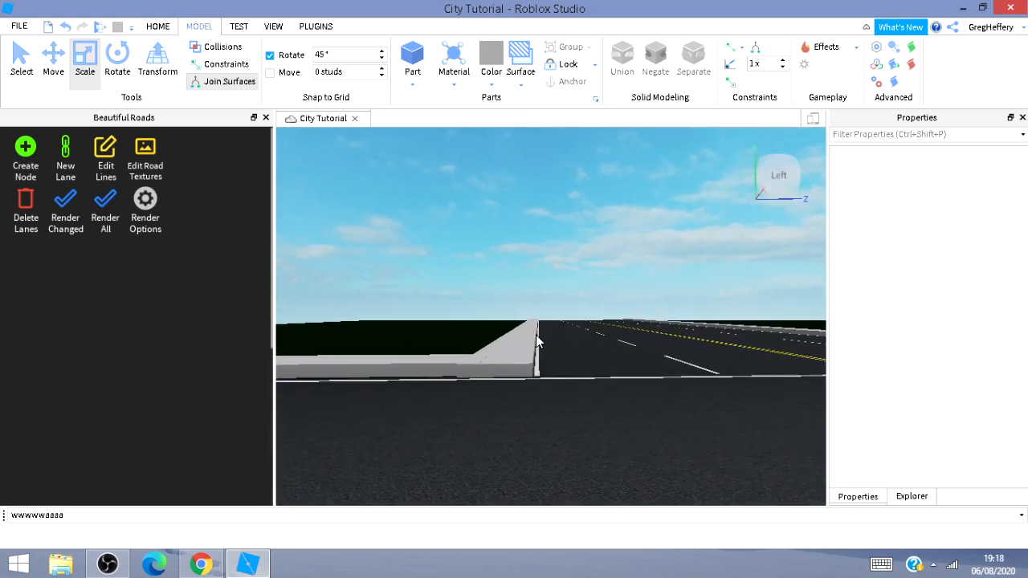
# Select the long sidewalk strip on the cross road and move it toward the junction.
pyautogui.click(526, 377)
pyautogui.press('s')
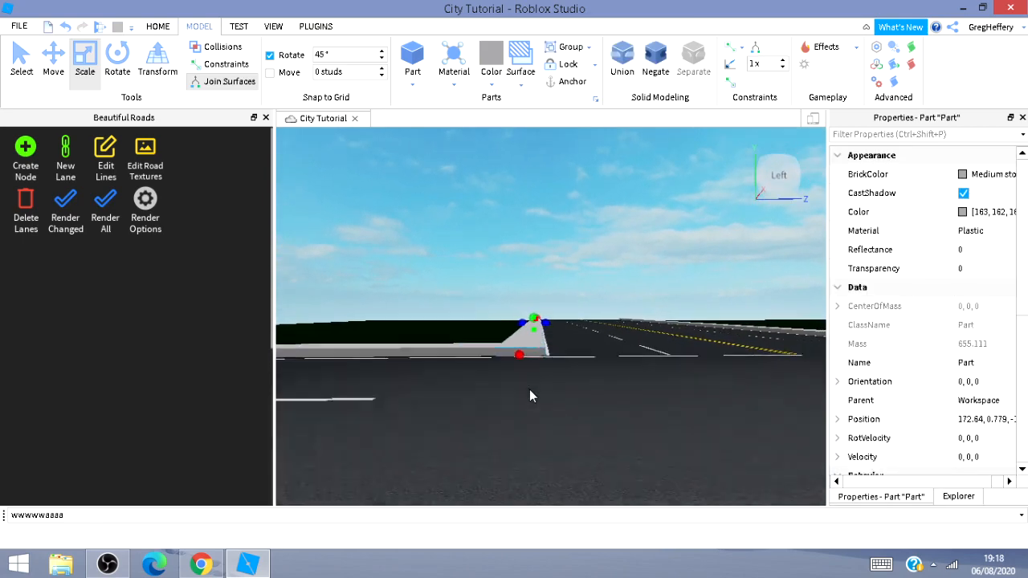
pyautogui.press('s')
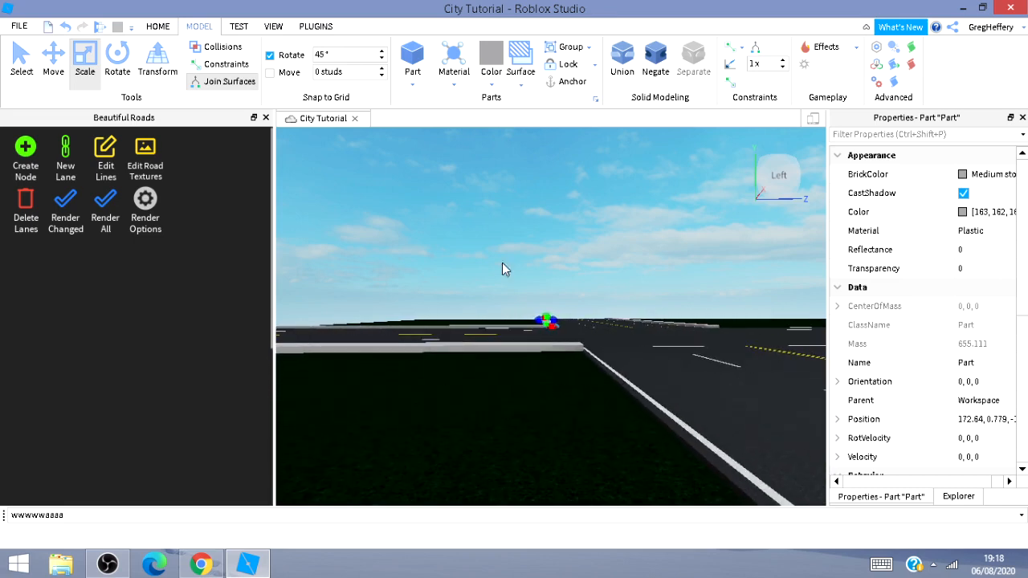
pyautogui.click(57, 59)
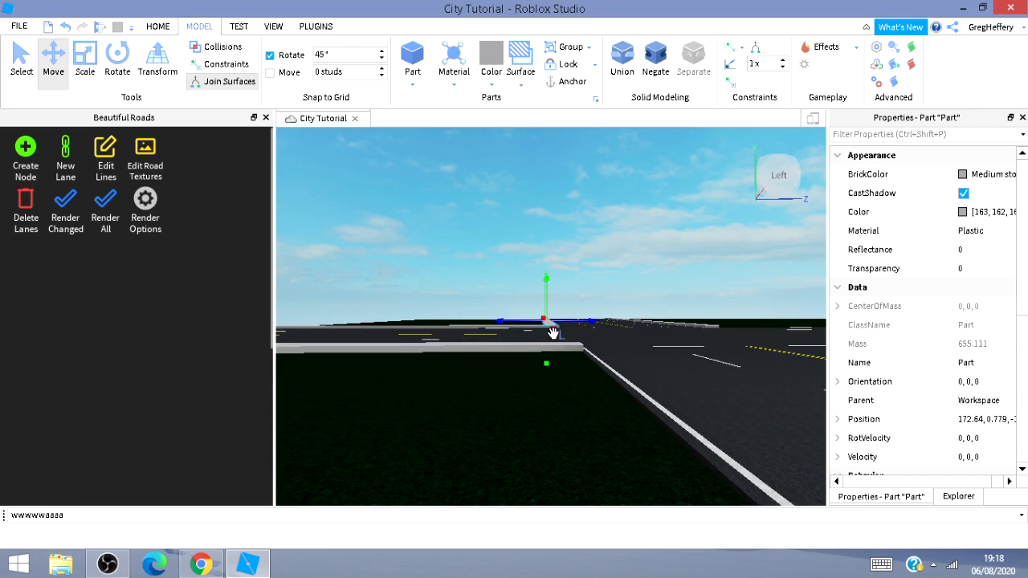
pyautogui.moveTo(552, 329); pyautogui.dragTo(617, 530)
pyautogui.moveTo(533, 474); pyautogui.dragTo(536, 478, button='right')
pyautogui.press('d')
pyautogui.press('s')
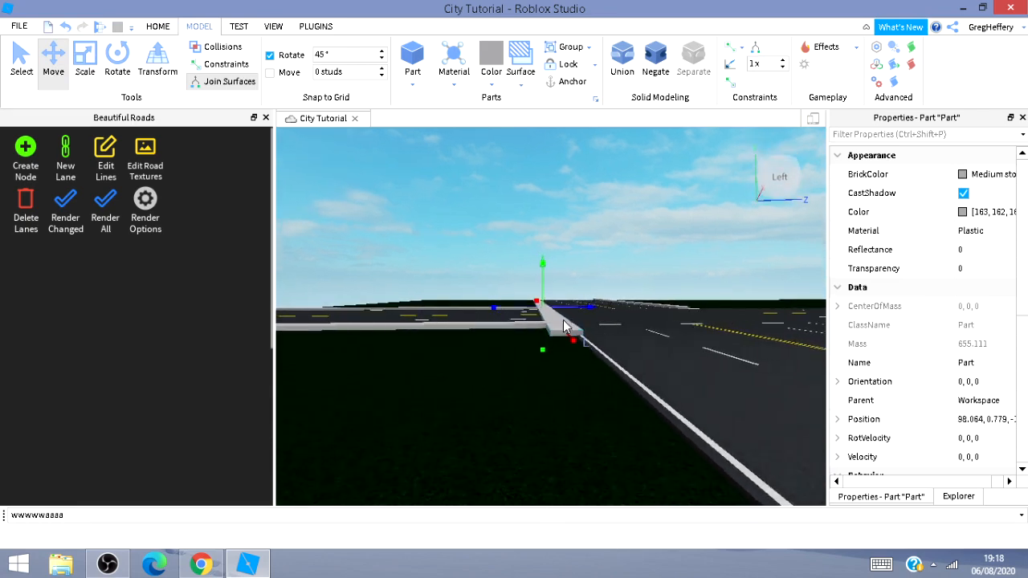
# Slide the strip further along the road's edge until it reaches the junction corner.
pyautogui.moveTo(504, 333); pyautogui.dragTo(445, 447)
pyautogui.press('a')
pyautogui.press('a')
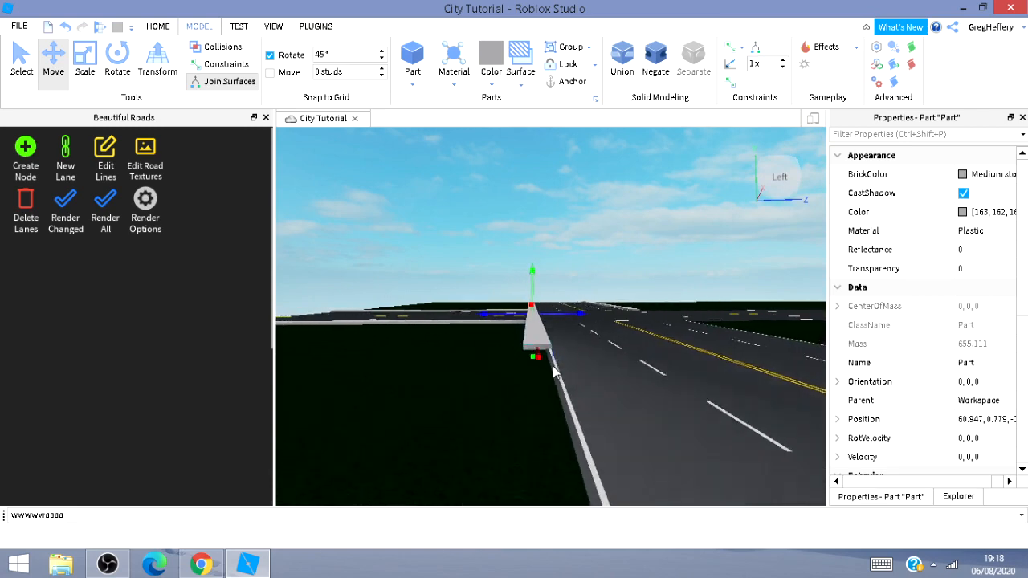
pyautogui.press('s')
pyautogui.moveTo(544, 352); pyautogui.dragTo(516, 494)
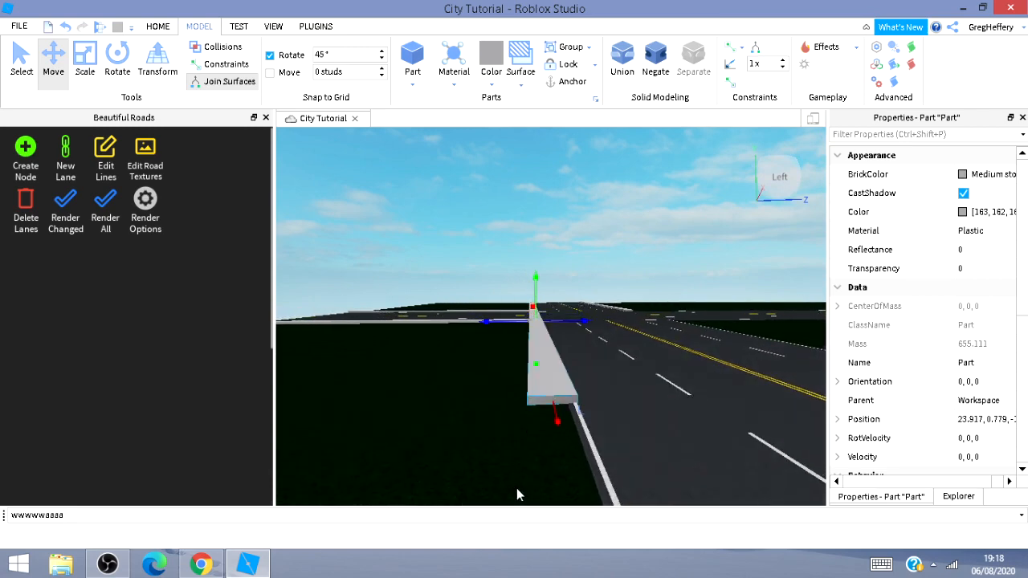
pyautogui.moveTo(555, 424); pyautogui.dragTo(572, 556)
pyautogui.press('a')
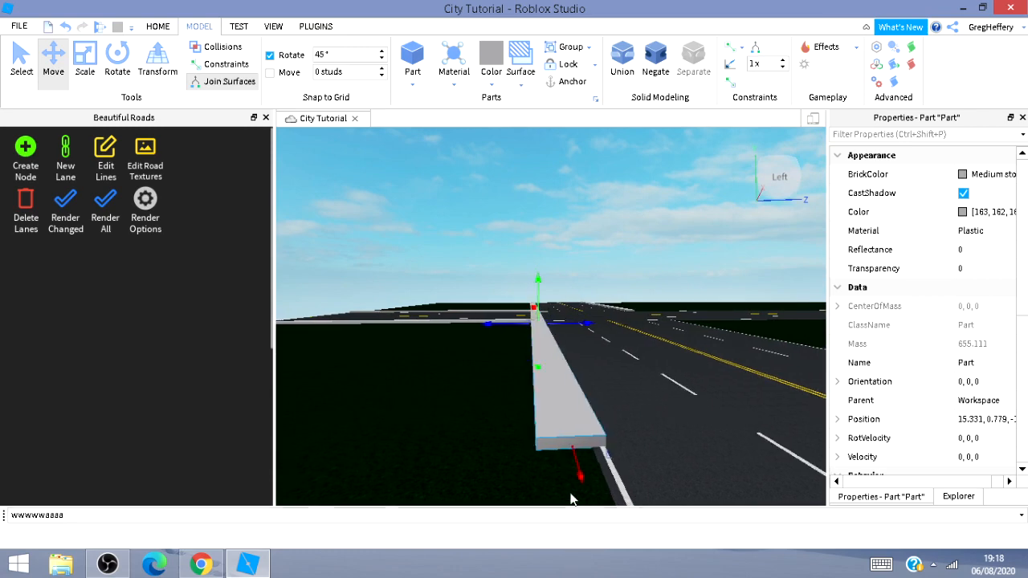
pyautogui.moveTo(543, 464); pyautogui.dragTo(544, 465, button='right')
pyautogui.press('s')
pyautogui.moveTo(455, 472); pyautogui.dragTo(456, 471, button='right')
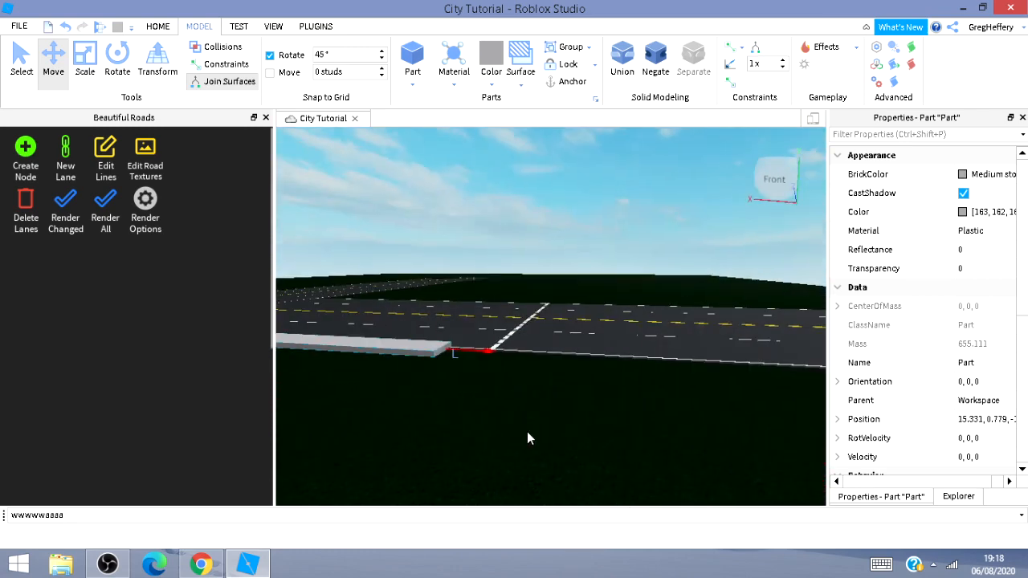
# Move the sidewalk strip along the road's edge so its end lines up with the junction corner.
pyautogui.moveTo(486, 347); pyautogui.dragTo(763, 418)
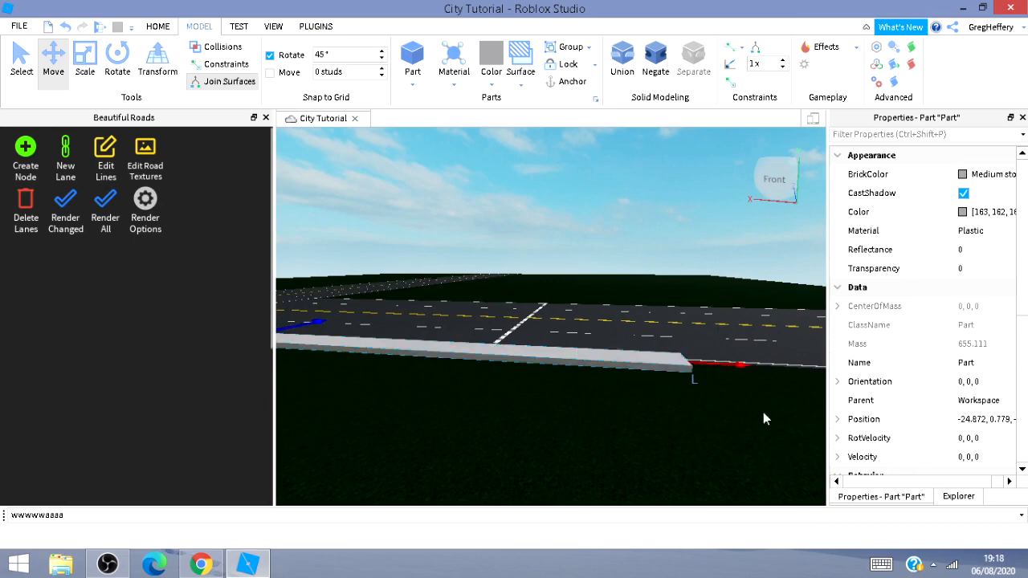
pyautogui.press('s')
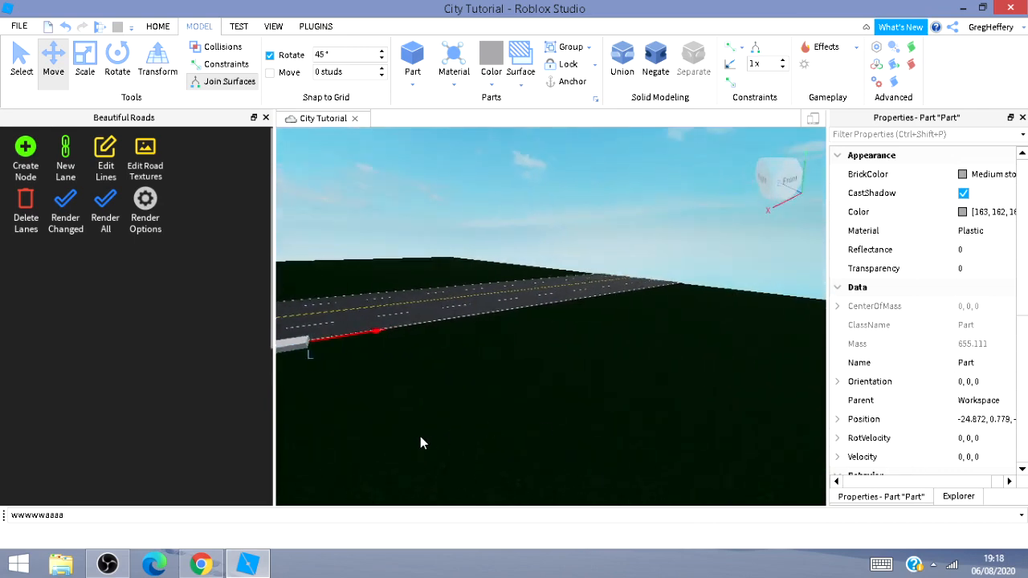
pyautogui.moveTo(562, 337); pyautogui.dragTo(470, 341)
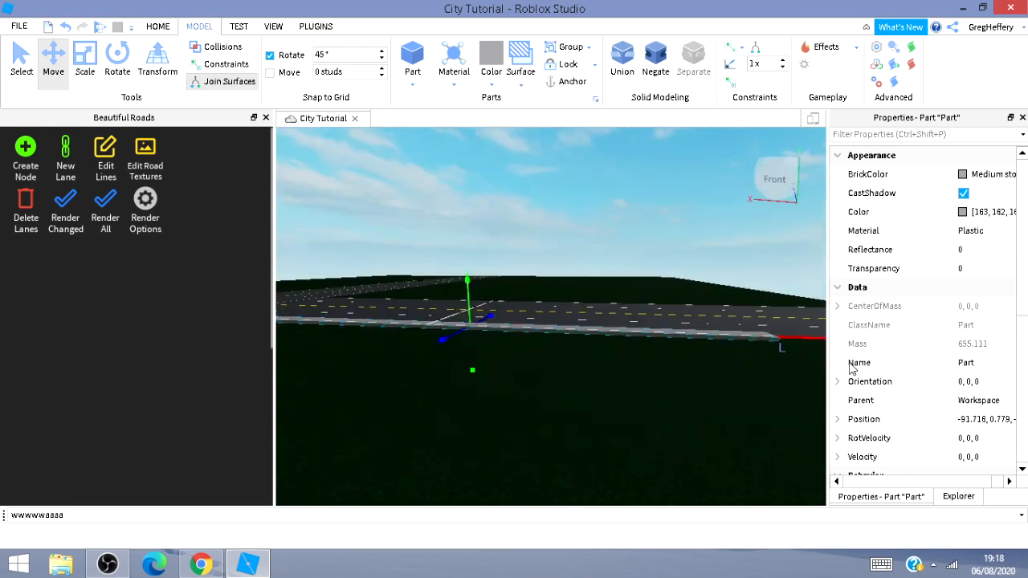
pyautogui.moveTo(647, 363); pyautogui.dragTo(289, 362, button='right')
pyautogui.press('a')
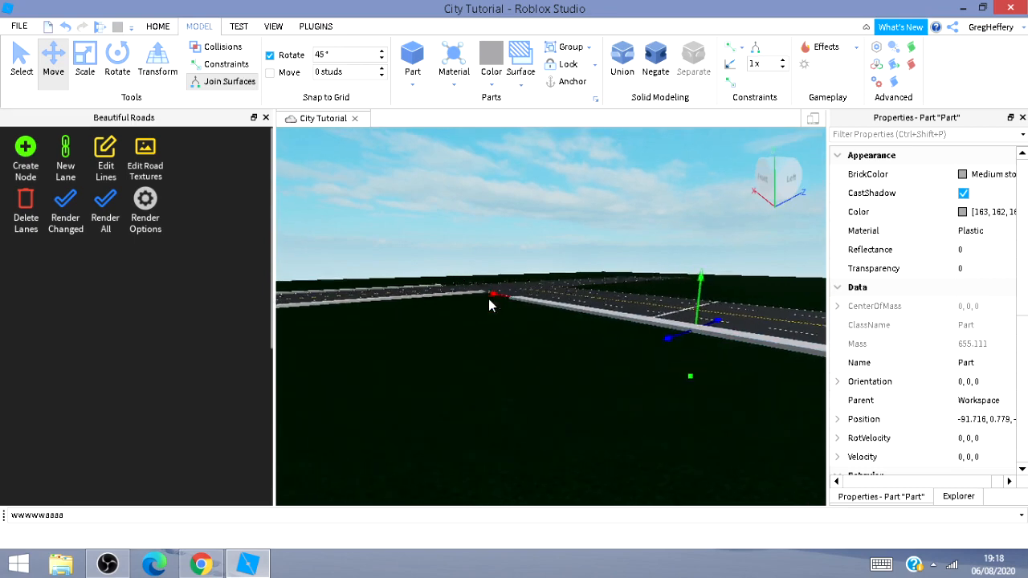
pyautogui.moveTo(488, 299)
pyautogui.mouseDown(button='right')
pyautogui.moveTo(469, 281)
pyautogui.moveTo(486, 301)
pyautogui.moveTo(486, 279)
pyautogui.moveTo(486, 313)
pyautogui.moveTo(486, 302)
pyautogui.mouseUp(button='right')
pyautogui.press('w')
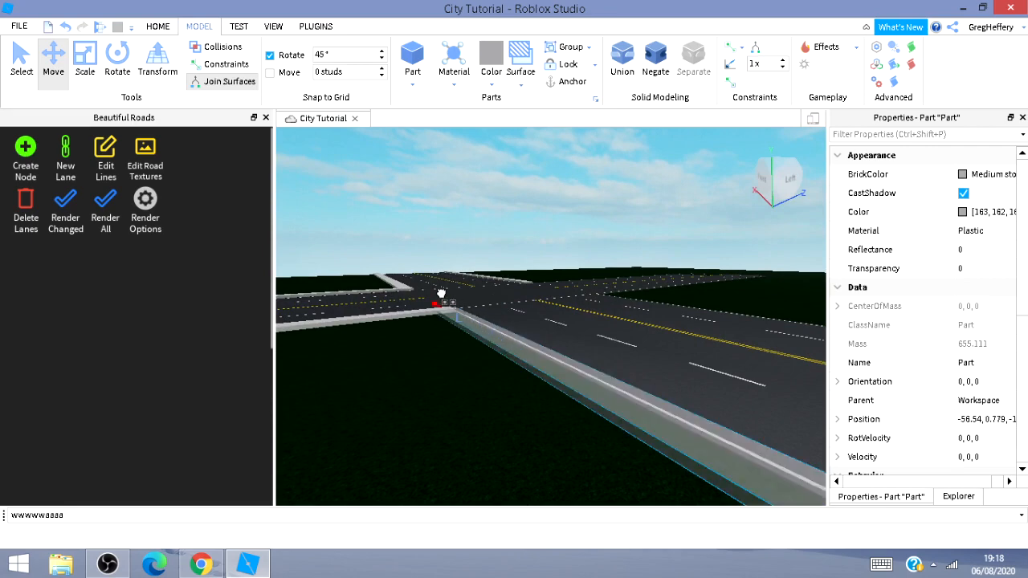
pyautogui.moveTo(439, 293); pyautogui.dragTo(439, 360)
pyautogui.moveTo(439, 359); pyautogui.dragTo(440, 360, button='right')
# Extend the strip's far end along the road with the Scale tool.
pyautogui.press('a')
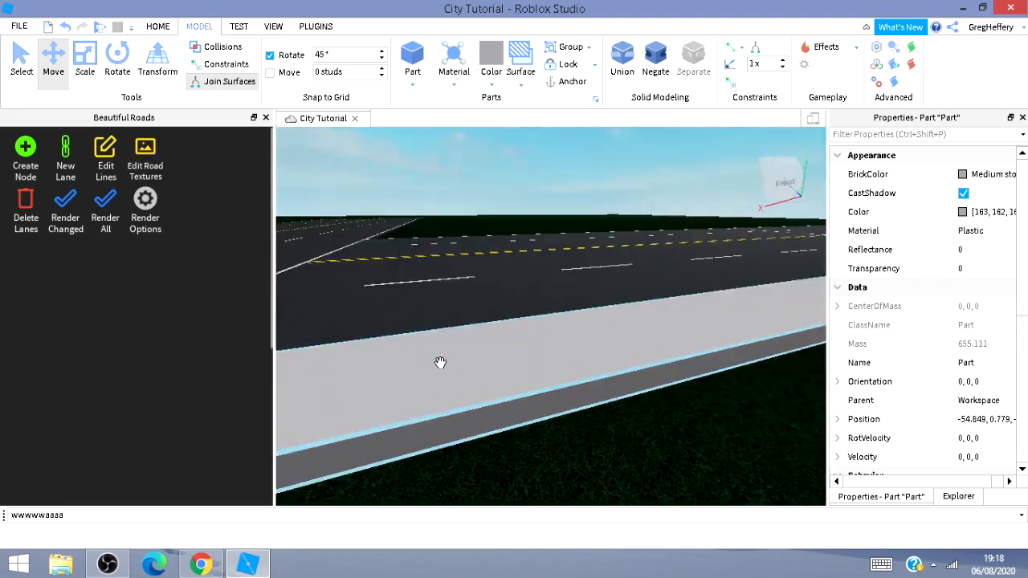
pyautogui.press('s')
pyautogui.moveTo(111, 560)
pyautogui.press('s')
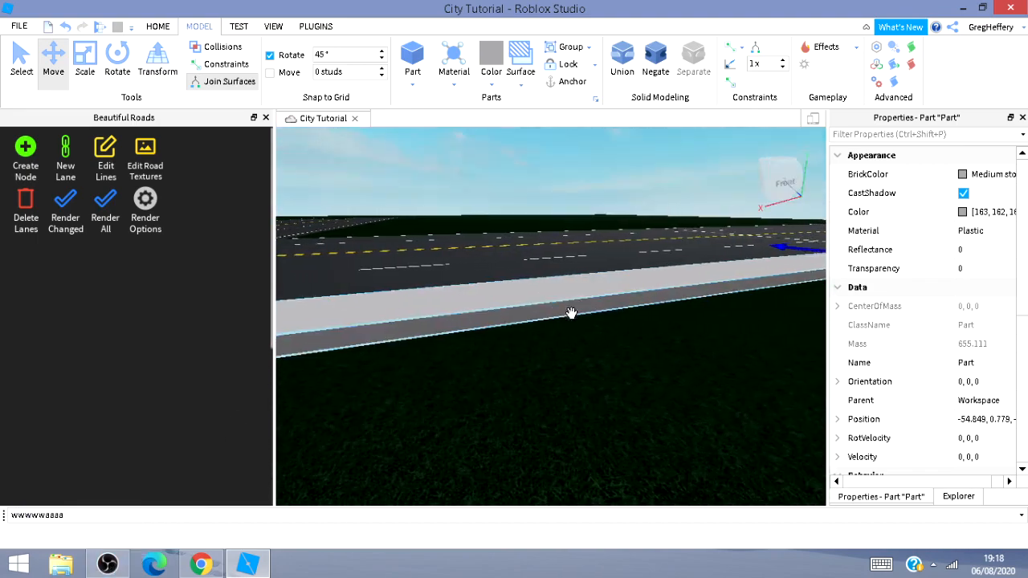
pyautogui.moveTo(568, 331)
pyautogui.mouseDown(button='right')
pyautogui.moveTo(611, 331)
pyautogui.moveTo(564, 338)
pyautogui.moveTo(559, 323)
pyautogui.moveTo(568, 331)
pyautogui.mouseUp(button='right')
pyautogui.press('w')
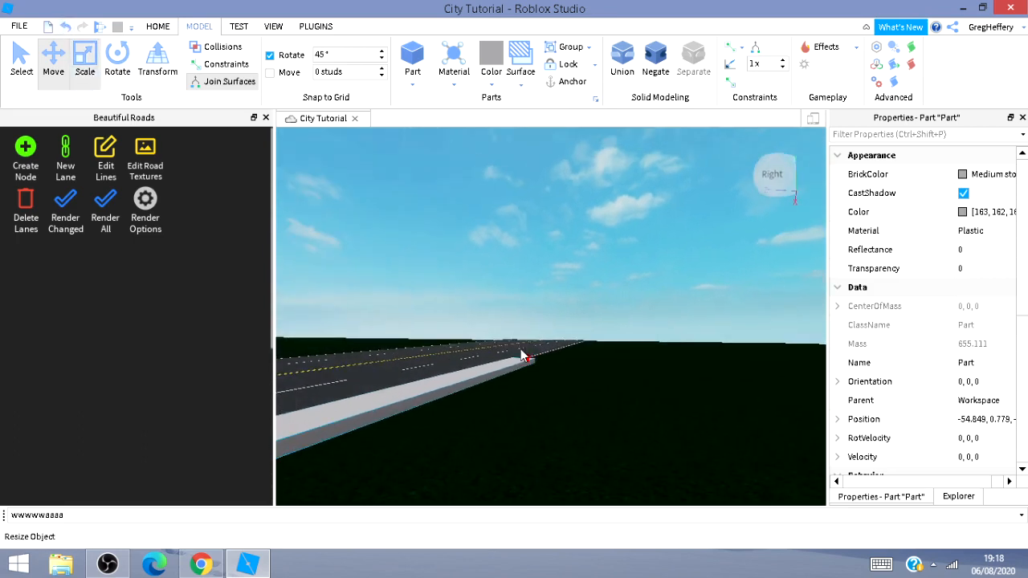
pyautogui.moveTo(526, 362); pyautogui.dragTo(595, 345)
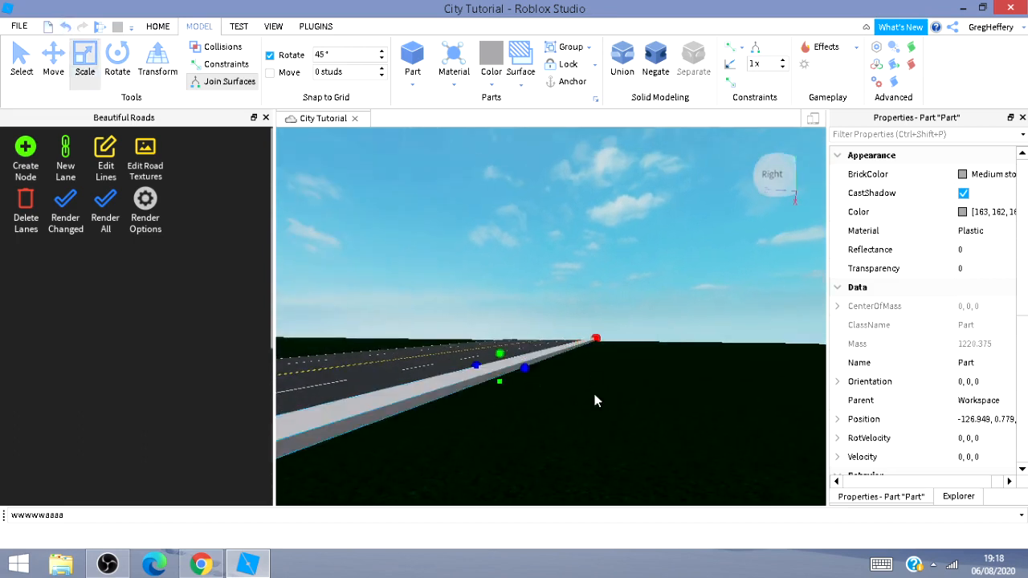
# Trim the strip's far end back so it stops at the end of the road.
pyautogui.press('w')
pyautogui.moveTo(565, 441)
pyautogui.mouseDown(button='right')
pyautogui.moveTo(578, 429)
pyautogui.moveTo(565, 441)
pyautogui.mouseUp(button='right')
pyautogui.press('d')
pyautogui.press('w')
pyautogui.press('d')
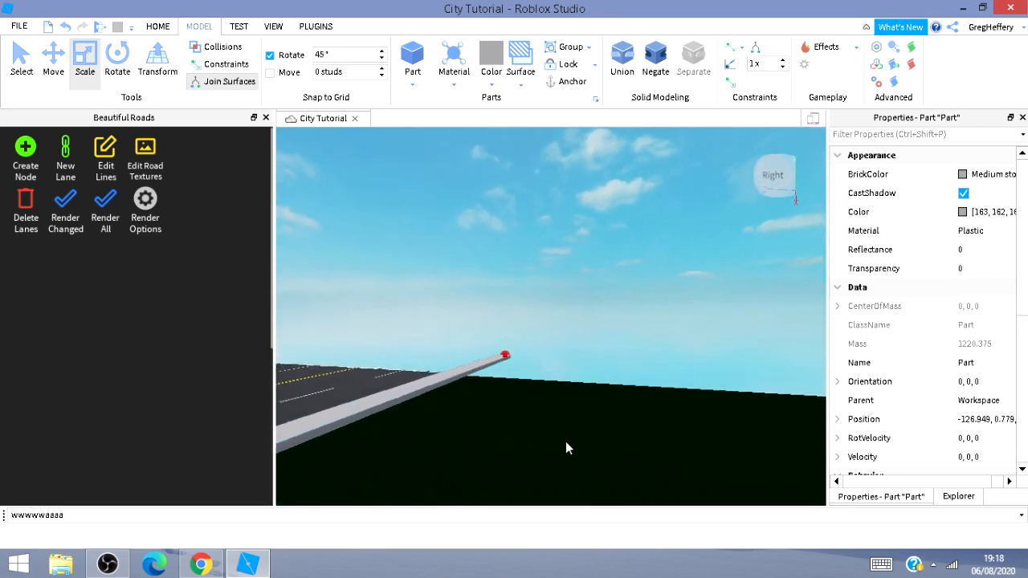
pyautogui.moveTo(496, 362); pyautogui.dragTo(486, 363)
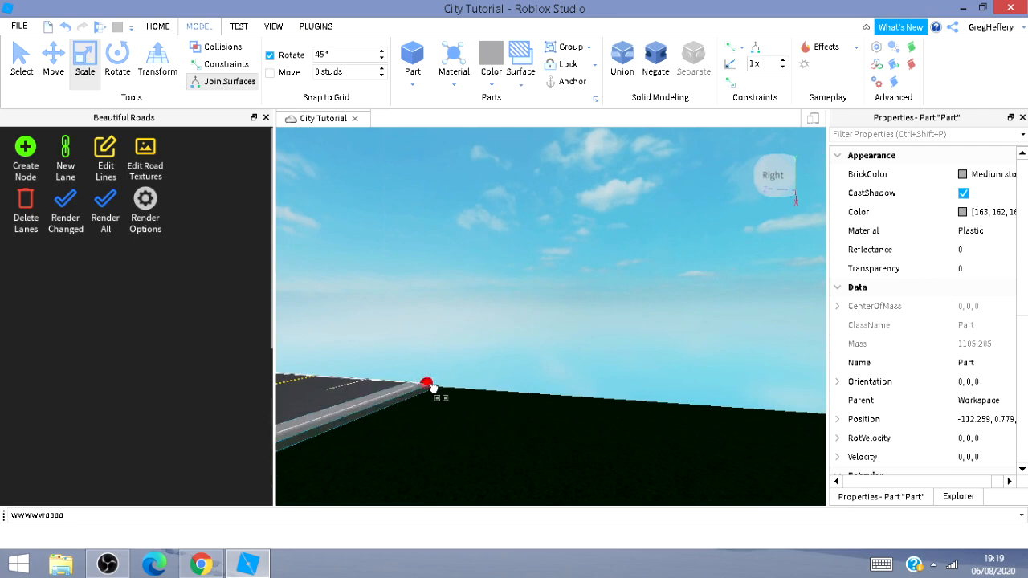
pyautogui.moveTo(439, 386); pyautogui.dragTo(443, 387)
pyautogui.moveTo(469, 399); pyautogui.dragTo(299, 377, button='right')
# Select and delete the stray line crossing the road near its end.
pyautogui.press('w')
pyautogui.press('a')
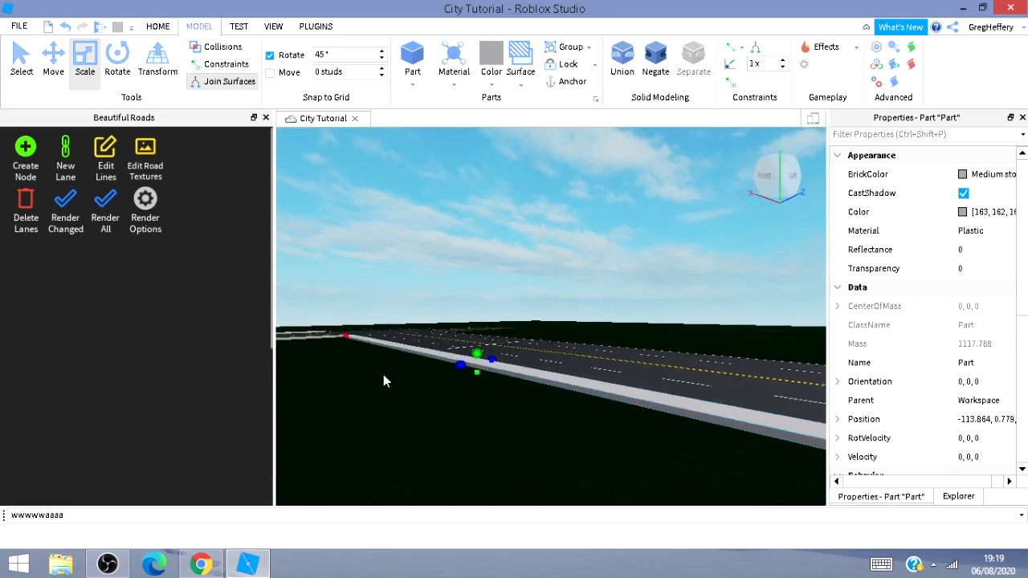
pyautogui.moveTo(383, 374); pyautogui.dragTo(391, 403, button='right')
pyautogui.press('a')
pyautogui.press('w')
pyautogui.click(397, 397)
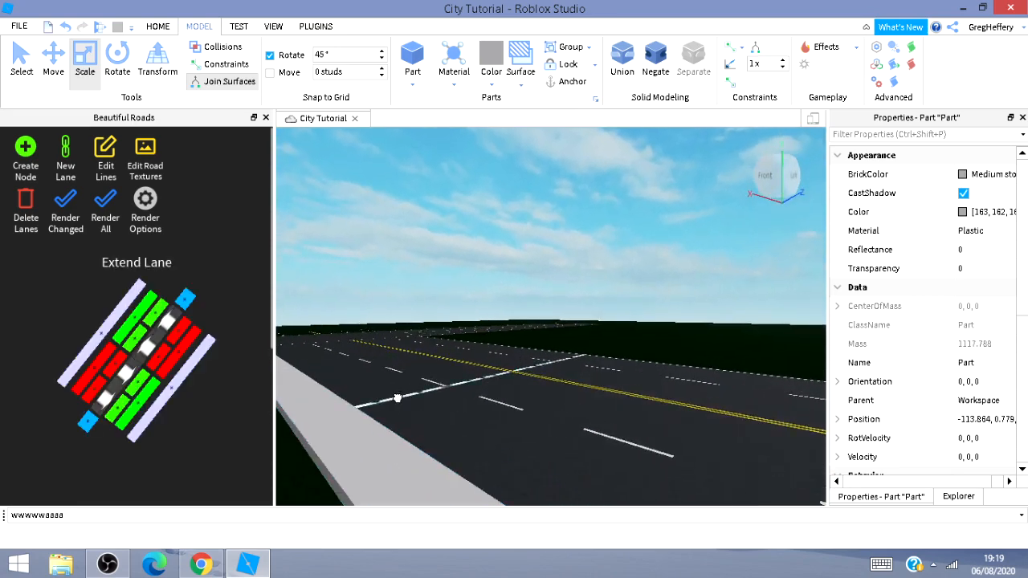
pyautogui.press('Delete')
# Select and delete another stray road marking at the road's end.
pyautogui.press('d')
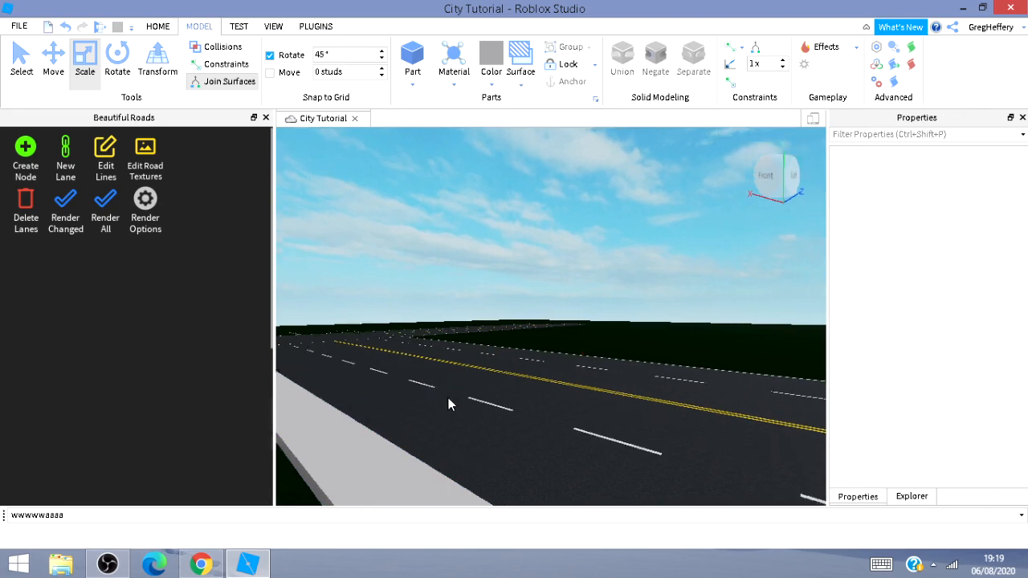
pyautogui.moveTo(450, 401); pyautogui.dragTo(347, 408, button='right')
pyautogui.press('w')
pyautogui.press('w')
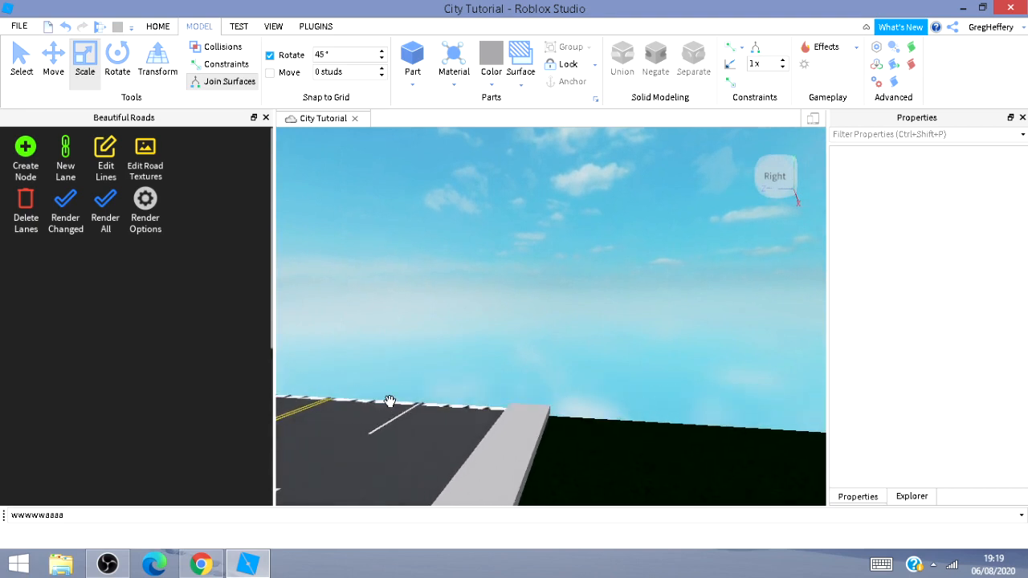
pyautogui.click(390, 400)
pyautogui.press('Delete')
# Select the sidewalk strip and move it across to the opposite edge of the road.
pyautogui.moveTo(458, 402); pyautogui.dragTo(472, 368, button='right')
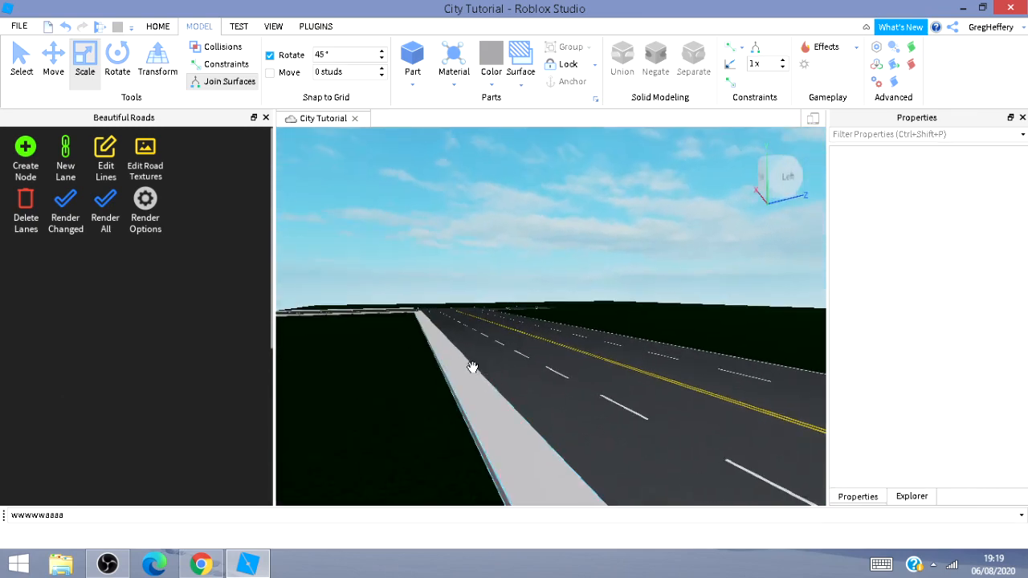
pyautogui.click(473, 369)
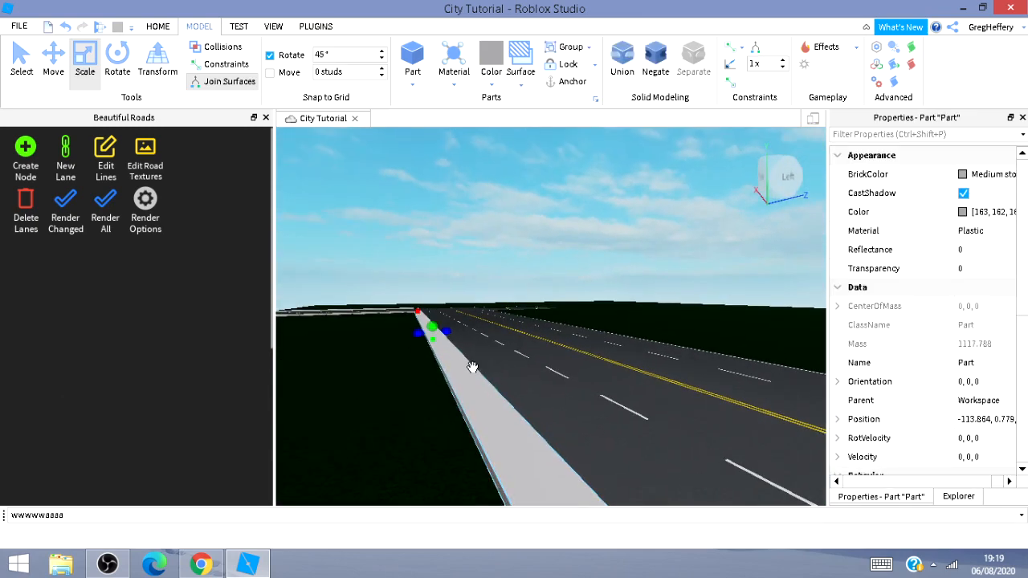
pyautogui.click(52, 50)
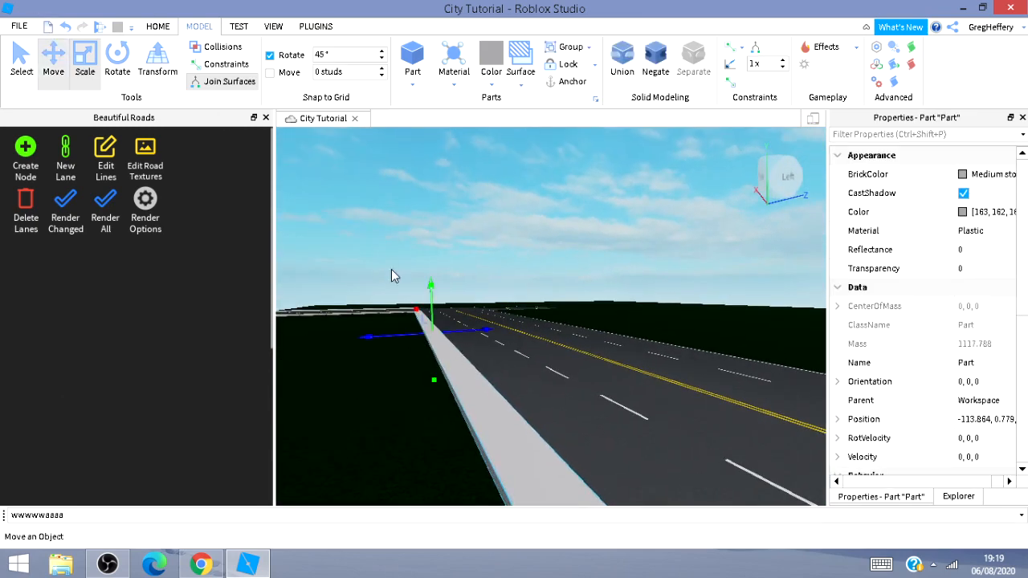
pyautogui.moveTo(481, 335); pyautogui.dragTo(589, 345)
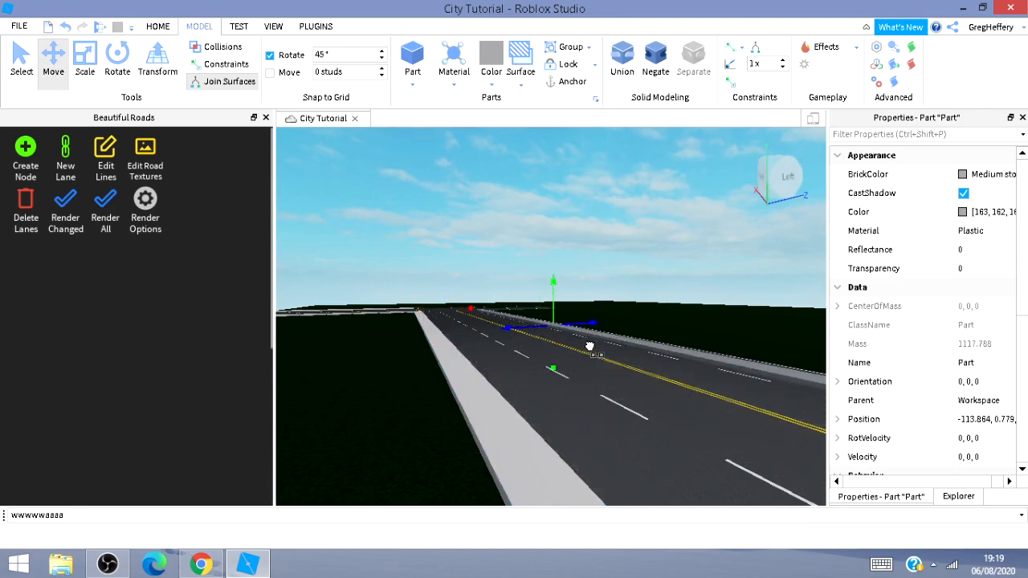
pyautogui.press('d')
pyautogui.moveTo(543, 427); pyautogui.dragTo(543, 427, button='right')
pyautogui.press('d')
pyautogui.moveTo(526, 364); pyautogui.dragTo(582, 364)
pyautogui.press('d')
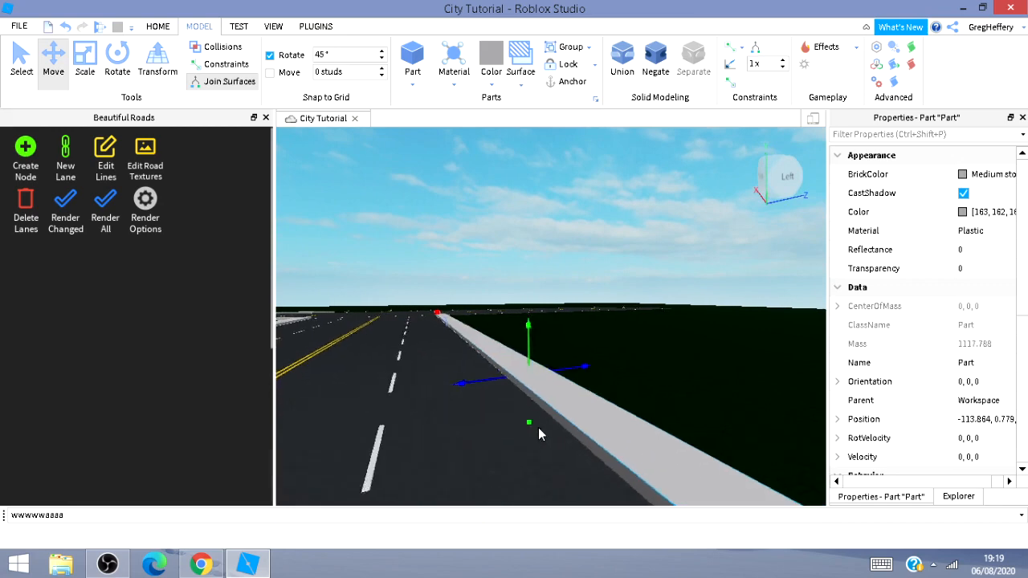
pyautogui.moveTo(503, 386); pyautogui.dragTo(515, 390)
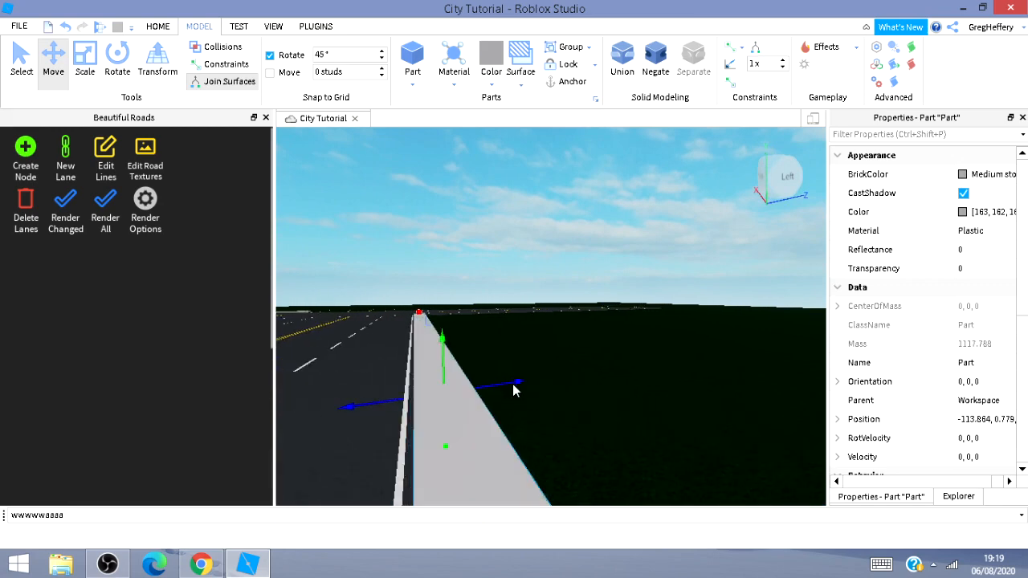
# Nudge the strip sideways so it sits flush against the road's edge.
pyautogui.press('d')
pyautogui.moveTo(617, 400); pyautogui.dragTo(634, 450, button='right')
pyautogui.press('a')
pyautogui.press('w')
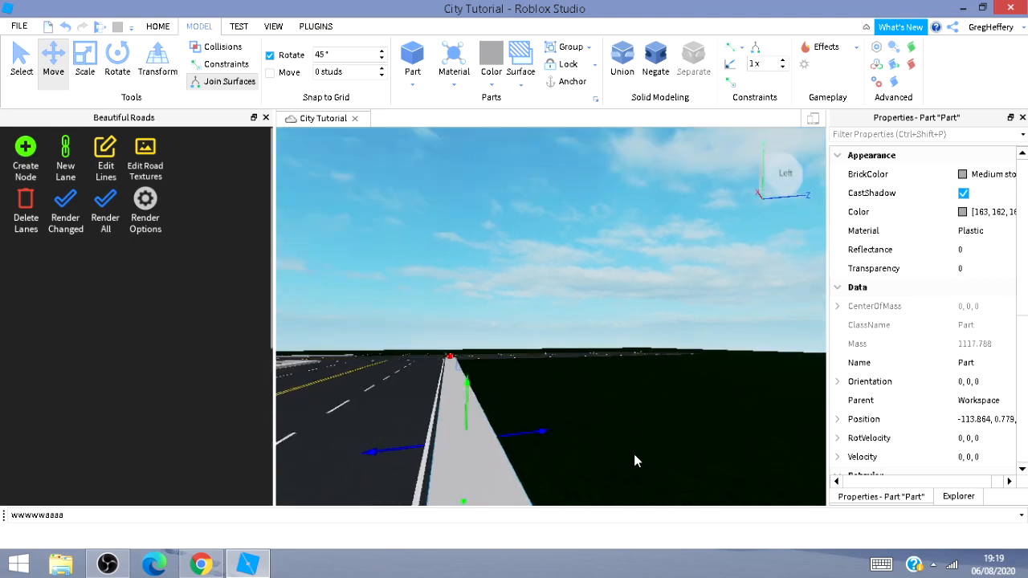
pyautogui.press('d')
pyautogui.press('d')
pyautogui.moveTo(655, 398); pyautogui.dragTo(654, 396, button='right')
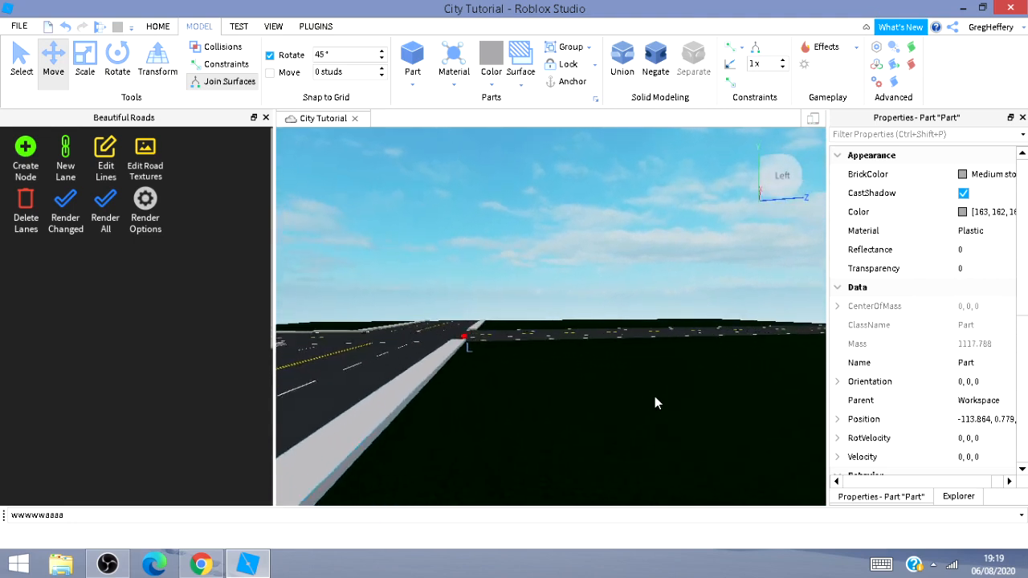
# Select a small block and move it to the end of the sidewalk strip at the junction.
pyautogui.press('w')
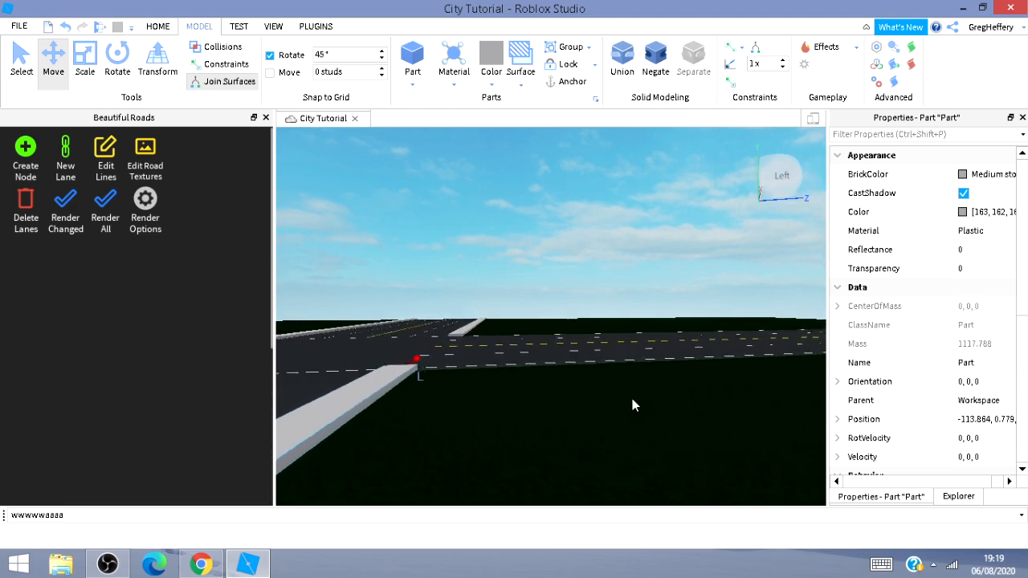
pyautogui.press('w')
pyautogui.press('s')
pyautogui.press('d')
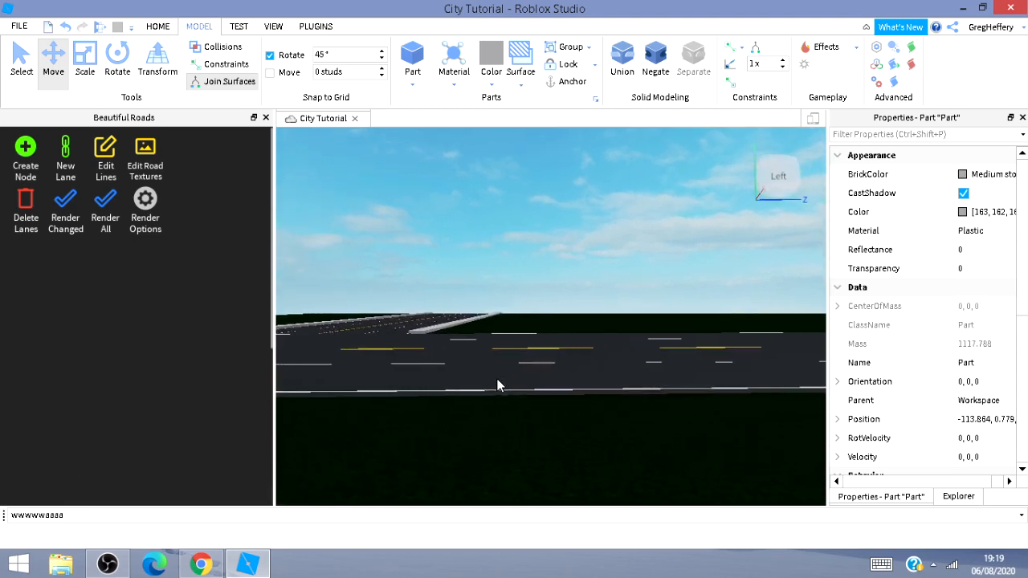
pyautogui.moveTo(408, 433)
pyautogui.mouseDown(button='right')
pyautogui.moveTo(387, 436)
pyautogui.moveTo(397, 437)
pyautogui.mouseUp(button='right')
pyautogui.press('s')
pyautogui.press('a')
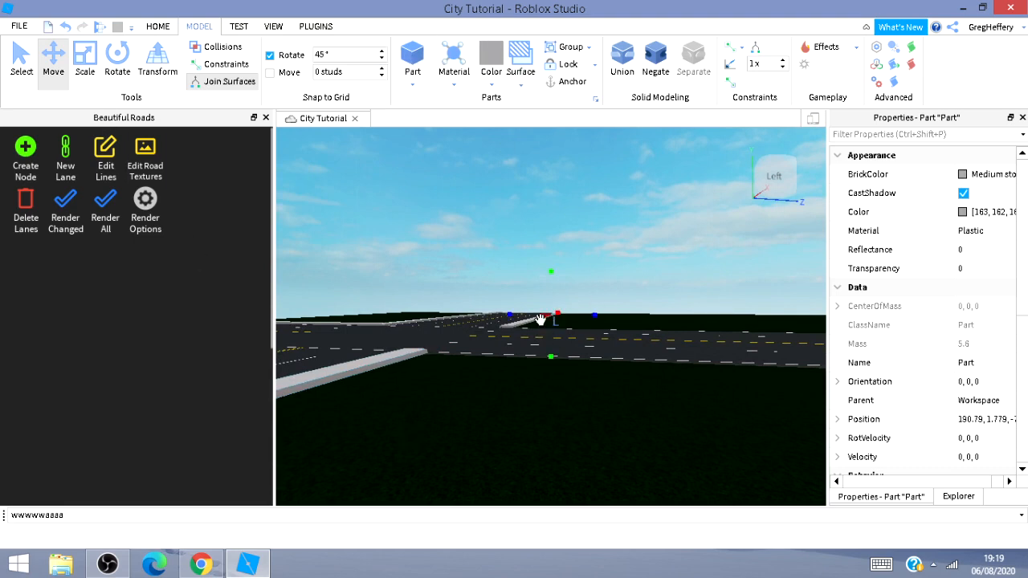
pyautogui.moveTo(506, 337); pyautogui.dragTo(378, 413)
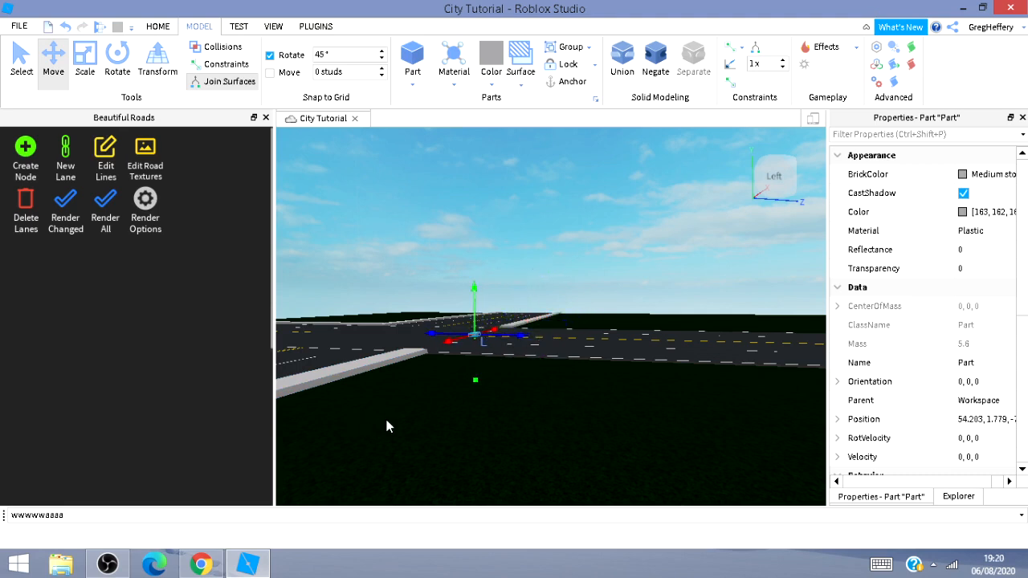
pyautogui.moveTo(460, 344); pyautogui.dragTo(403, 352)
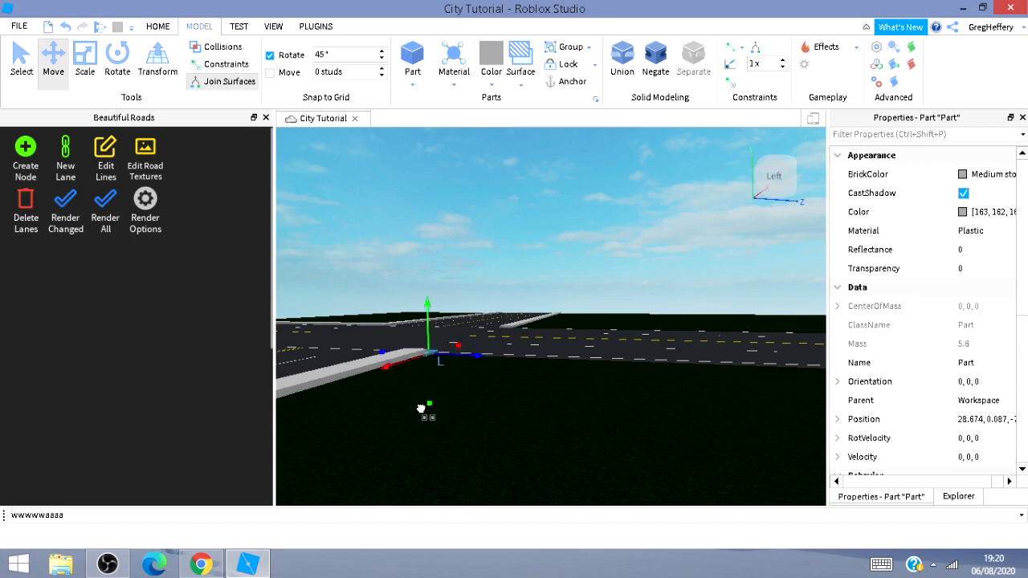
# Lower the block and align it with the sidewalk strip's corner.
pyautogui.press('w')
pyautogui.moveTo(427, 393); pyautogui.dragTo(431, 393, button='right')
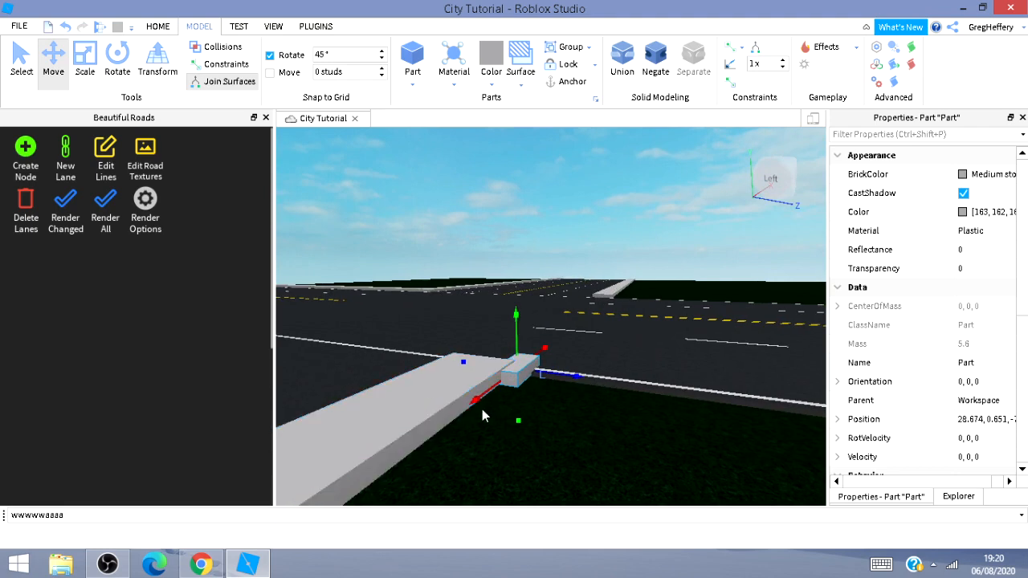
pyautogui.moveTo(478, 401); pyautogui.dragTo(455, 411)
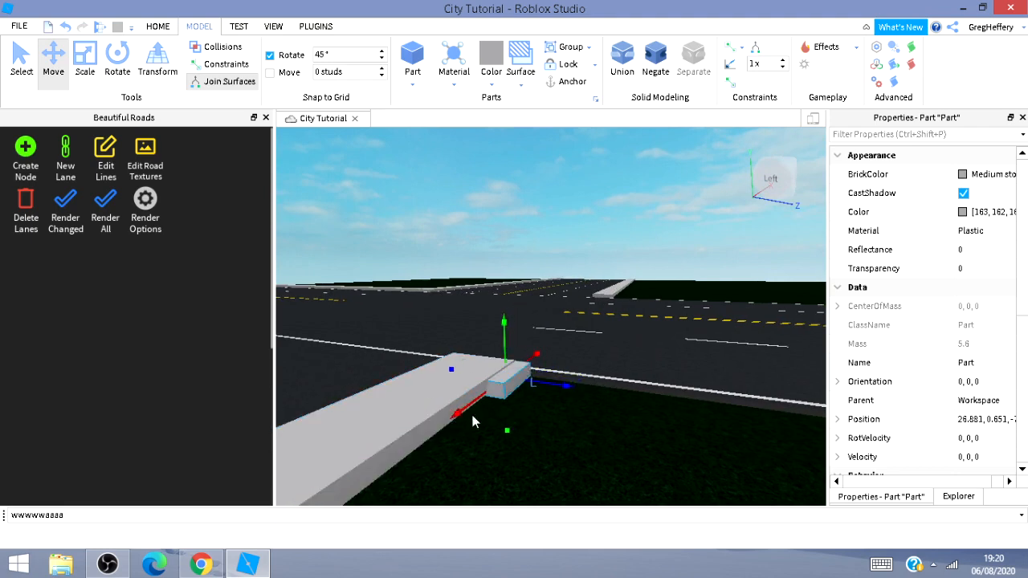
# Stretch the block along the cross road's edge and widen it into another sidewalk strip with the Scale tool.
pyautogui.click(82, 56)
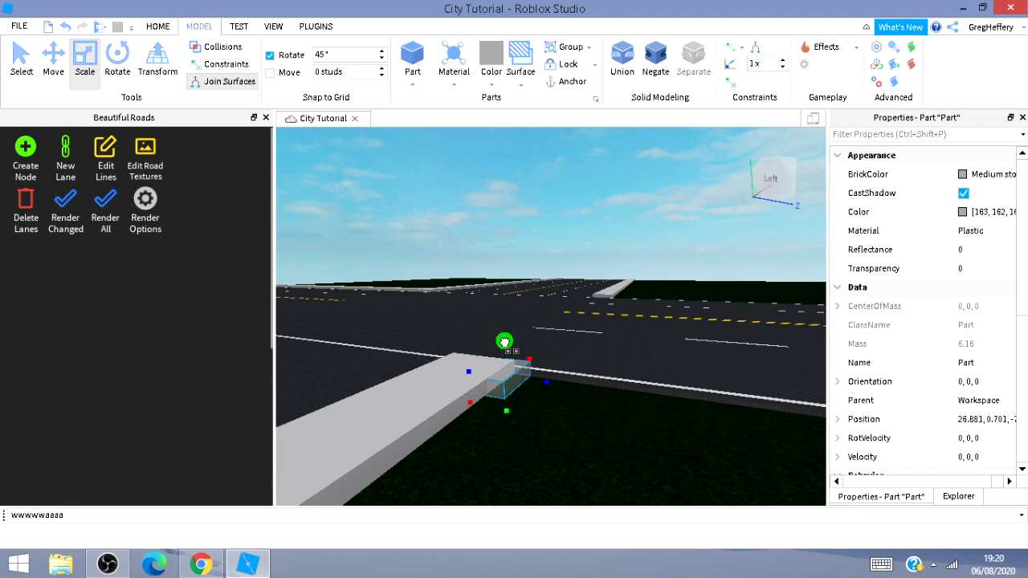
pyautogui.moveTo(505, 342); pyautogui.dragTo(504, 344)
pyautogui.moveTo(667, 424)
pyautogui.mouseDown(button='right')
pyautogui.moveTo(826, 454)
pyautogui.moveTo(654, 413)
pyautogui.mouseUp(button='right')
pyautogui.press('s')
pyautogui.press('d')
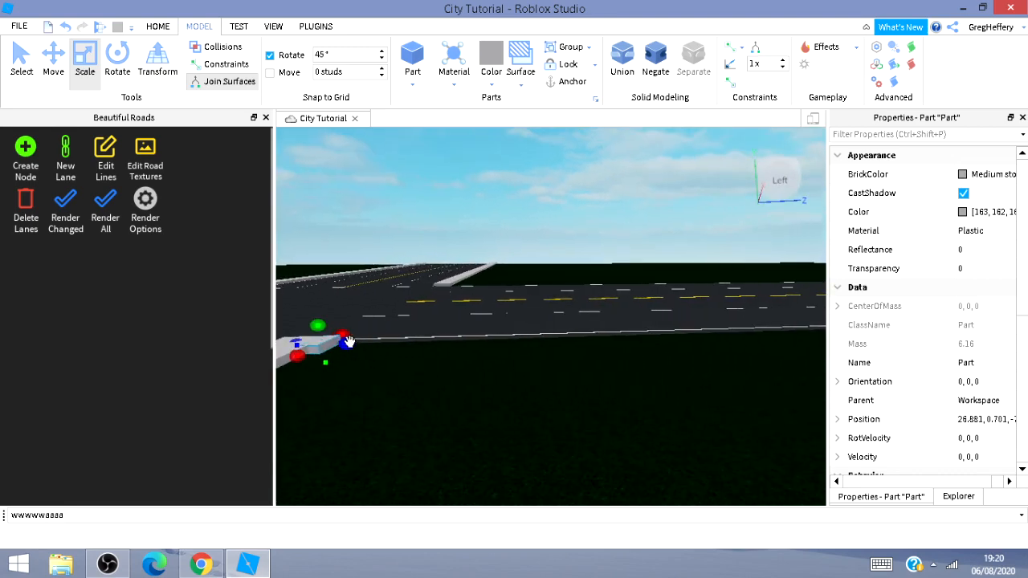
pyautogui.moveTo(346, 345); pyautogui.dragTo(709, 387)
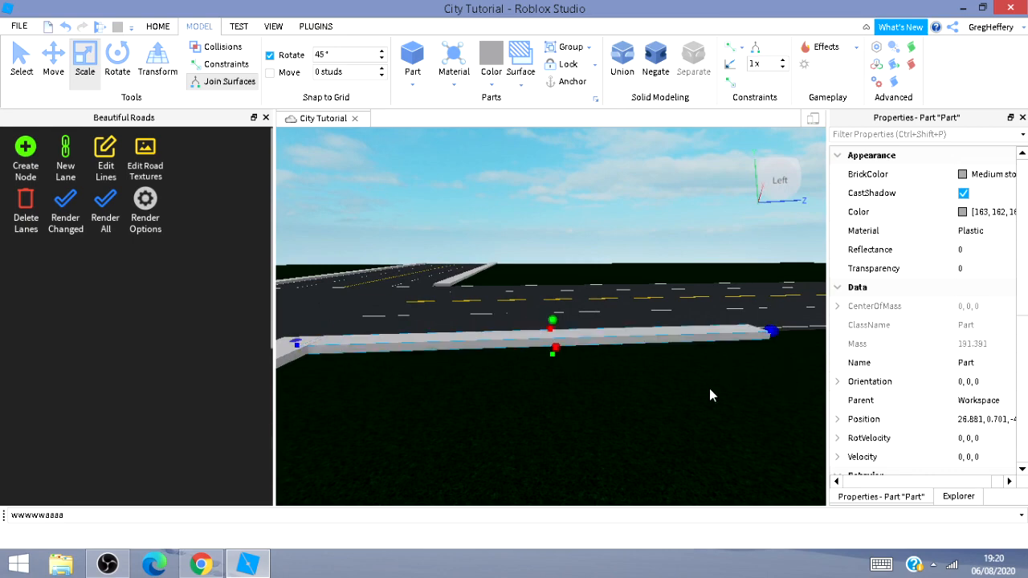
pyautogui.moveTo(709, 388); pyautogui.dragTo(712, 387, button='right')
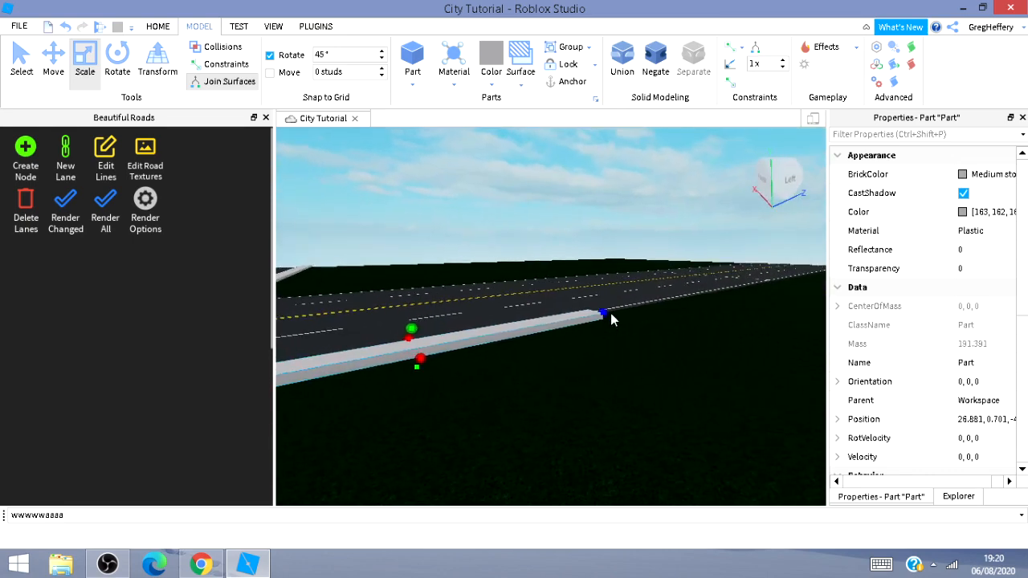
pyautogui.moveTo(419, 366); pyautogui.dragTo(436, 384)
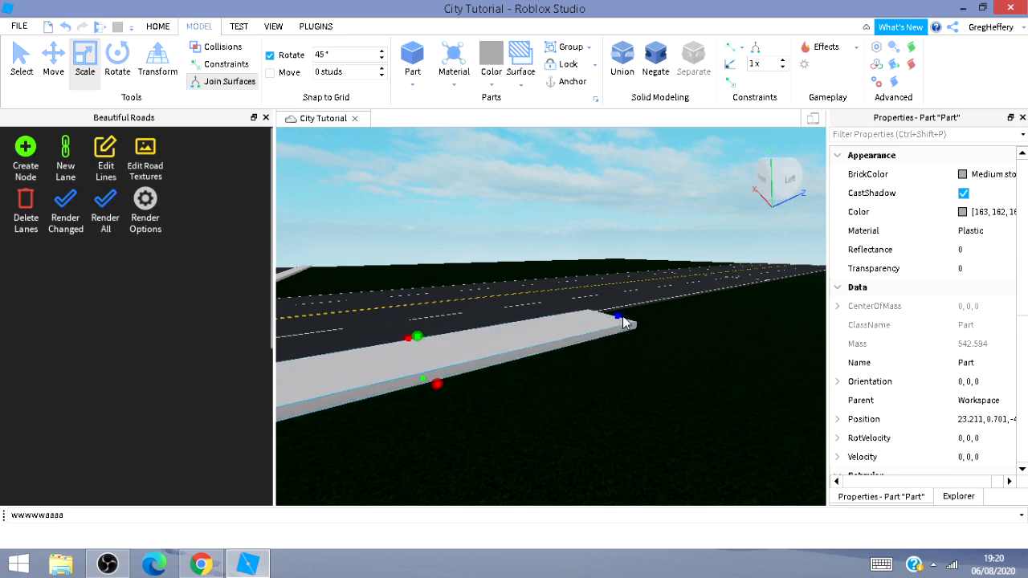
# Stretch the sidewalk strip along the cross road's edge all the way to the road's far end.
pyautogui.moveTo(622, 315); pyautogui.dragTo(799, 278)
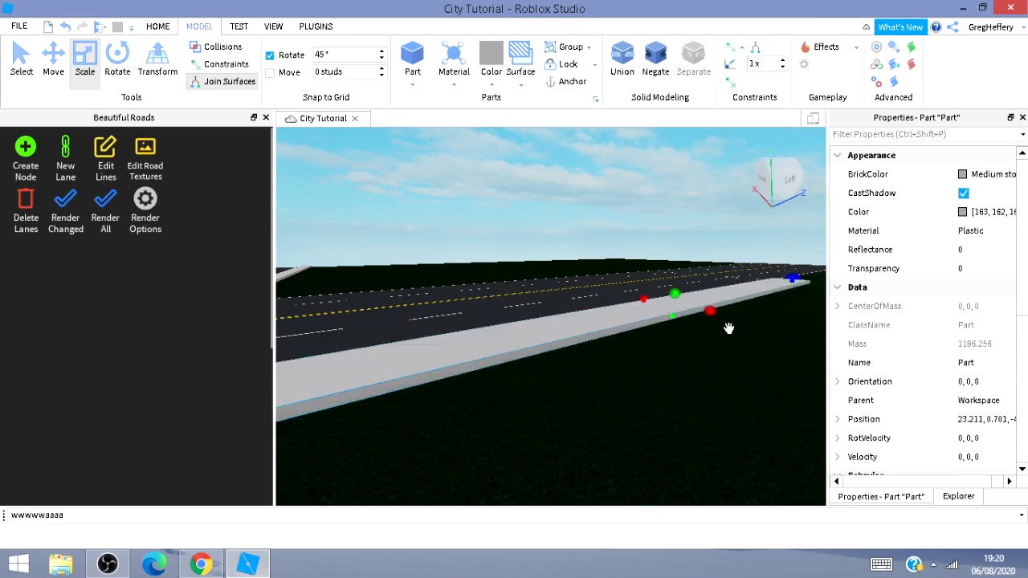
pyautogui.moveTo(745, 352)
pyautogui.mouseDown(button='right')
pyautogui.moveTo(730, 362)
pyautogui.moveTo(749, 344)
pyautogui.moveTo(749, 365)
pyautogui.moveTo(749, 344)
pyautogui.mouseUp(button='right')
pyautogui.press('w')
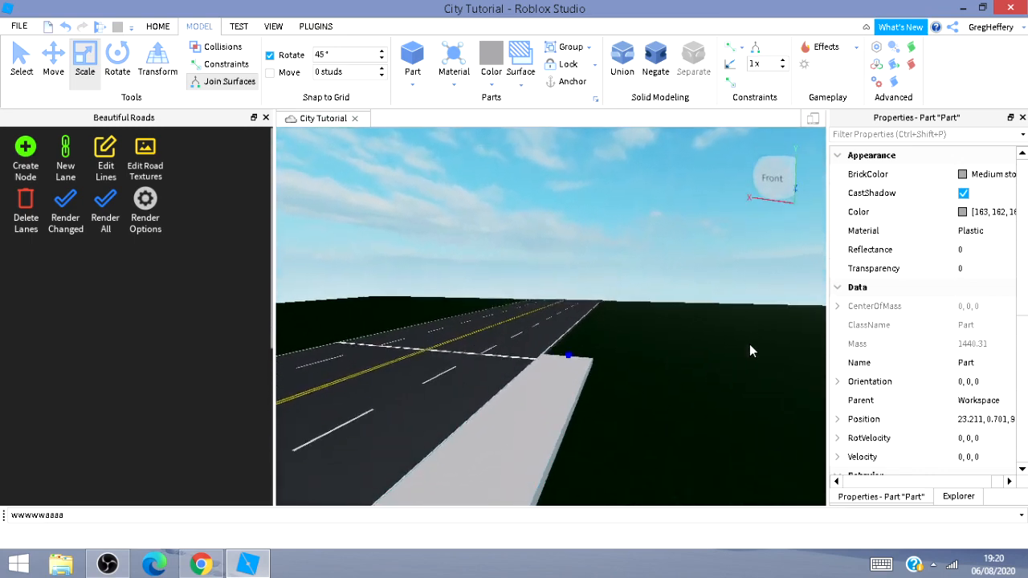
pyautogui.press('w')
pyautogui.moveTo(577, 370); pyautogui.dragTo(639, 303)
pyautogui.moveTo(639, 303); pyautogui.dragTo(612, 311, button='right')
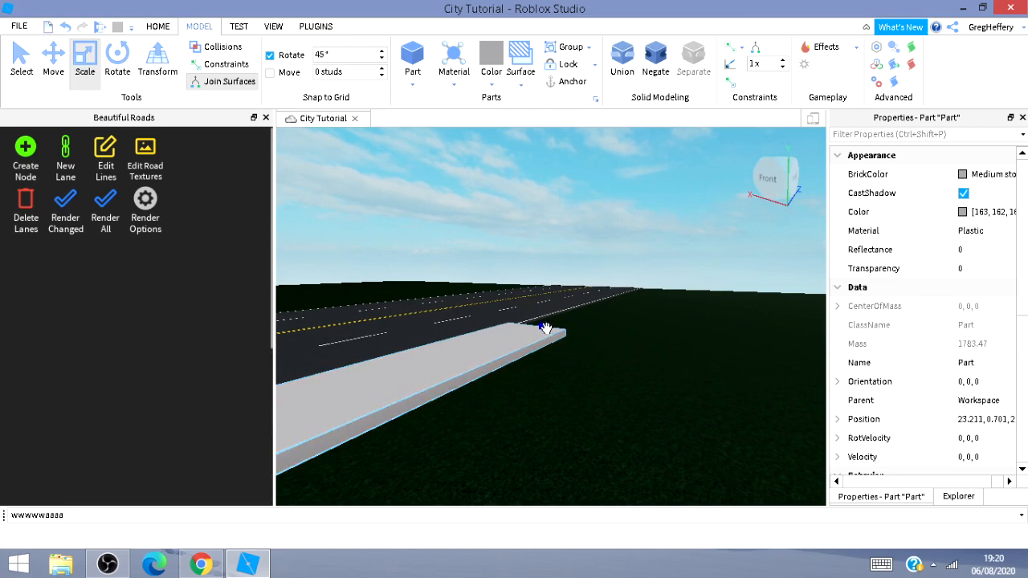
pyautogui.moveTo(543, 328); pyautogui.dragTo(648, 308)
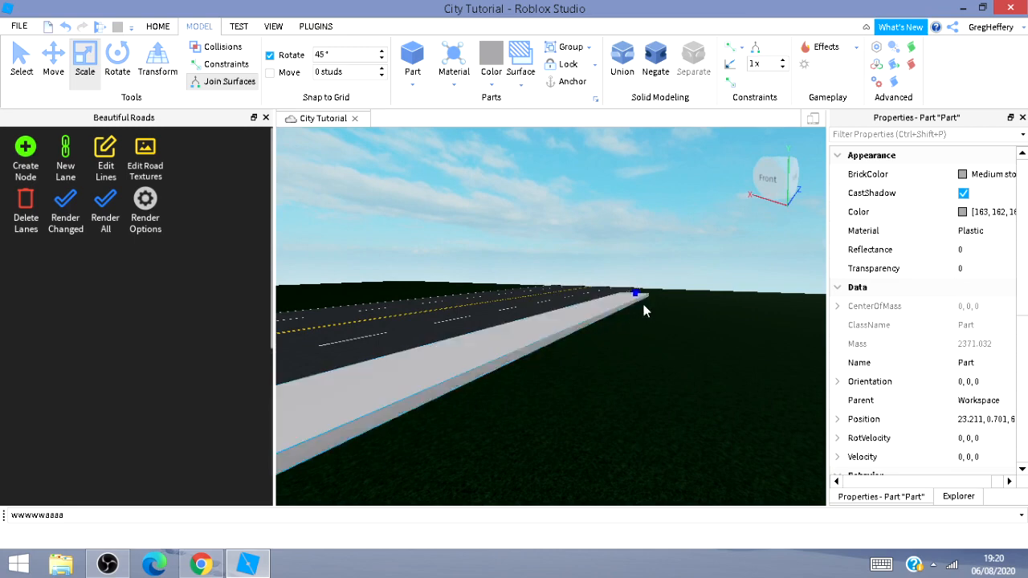
pyautogui.moveTo(674, 321); pyautogui.dragTo(674, 321, button='right')
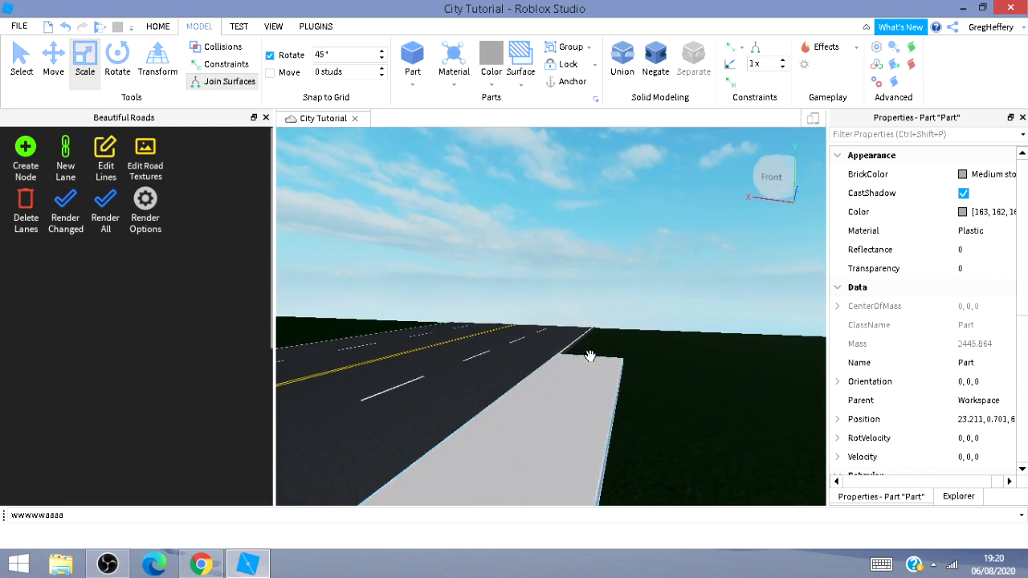
pyautogui.moveTo(589, 356); pyautogui.dragTo(613, 325)
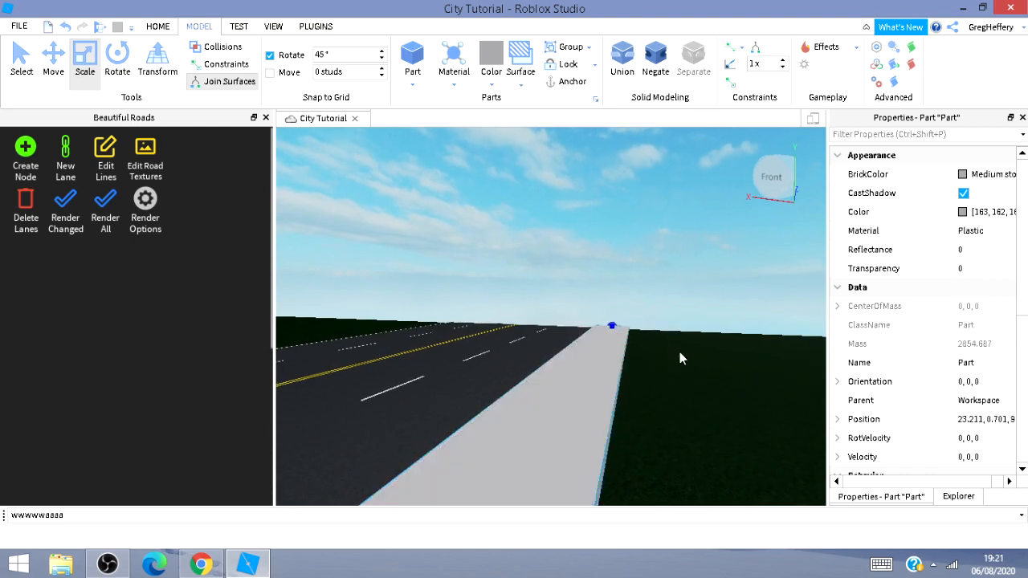
pyautogui.moveTo(679, 352); pyautogui.dragTo(667, 372, button='right')
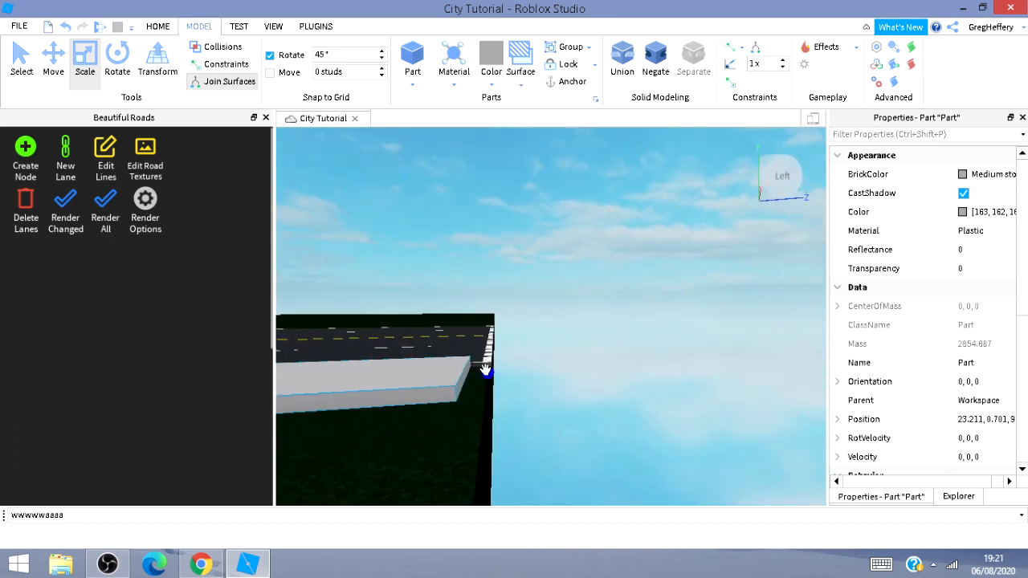
pyautogui.moveTo(486, 371); pyautogui.dragTo(515, 369)
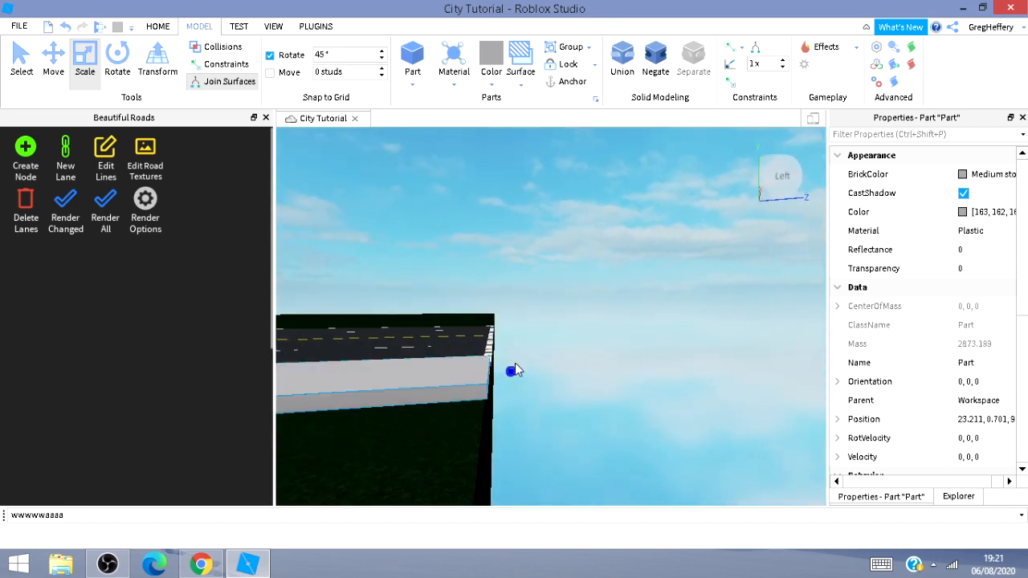
# Delete the white line running across the road's lanes.
pyautogui.click(491, 352)
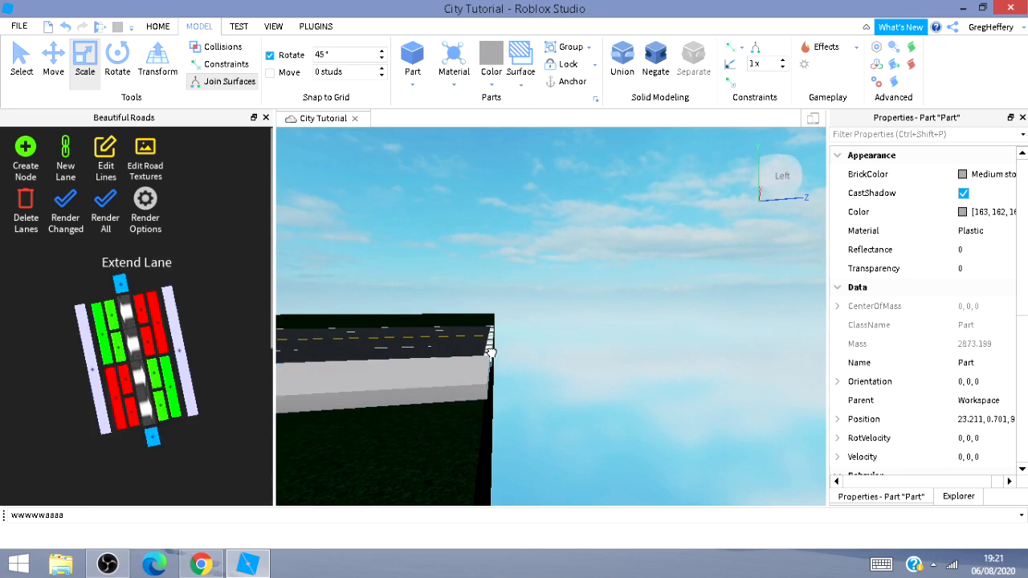
pyautogui.click(556, 344)
pyautogui.moveTo(557, 343); pyautogui.dragTo(553, 334, button='right')
pyautogui.press('w')
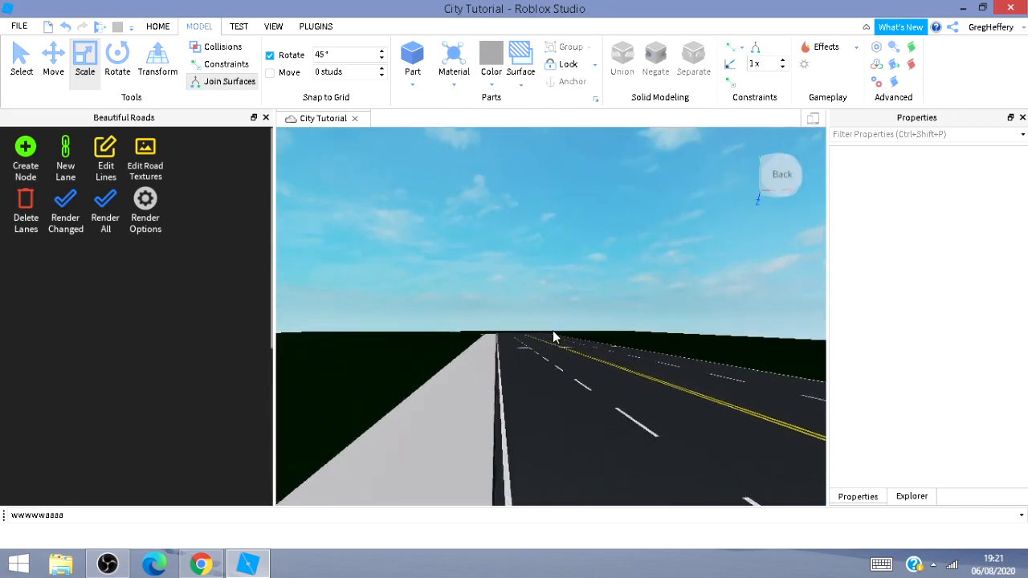
pyautogui.press('w')
pyautogui.moveTo(566, 299); pyautogui.dragTo(565, 300, button='right')
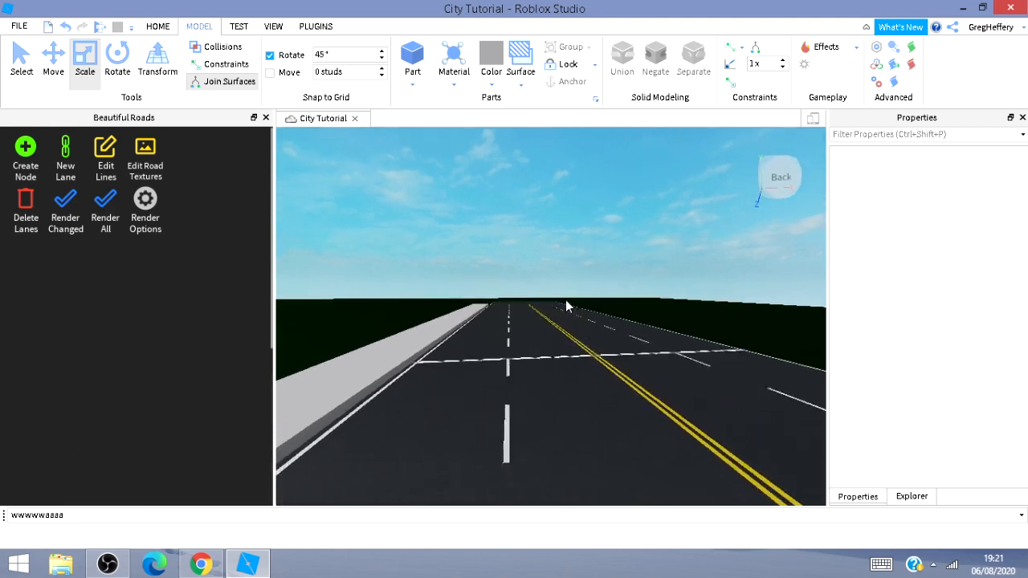
pyautogui.click(567, 361)
pyautogui.press('Delete')
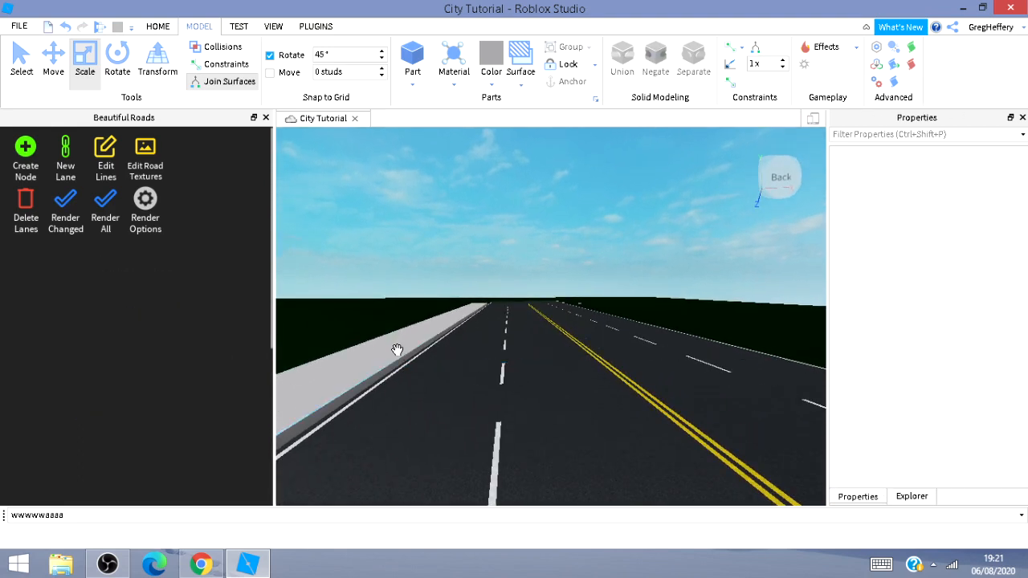
# Move the sidewalk strip across to the opposite edge of the road.
pyautogui.click(548, 374)
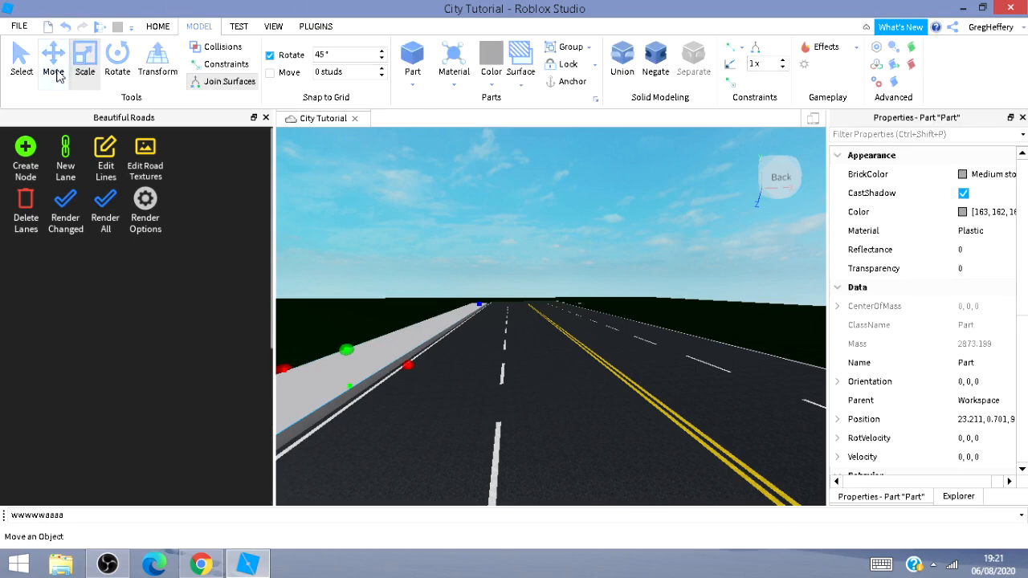
pyautogui.click(65, 74)
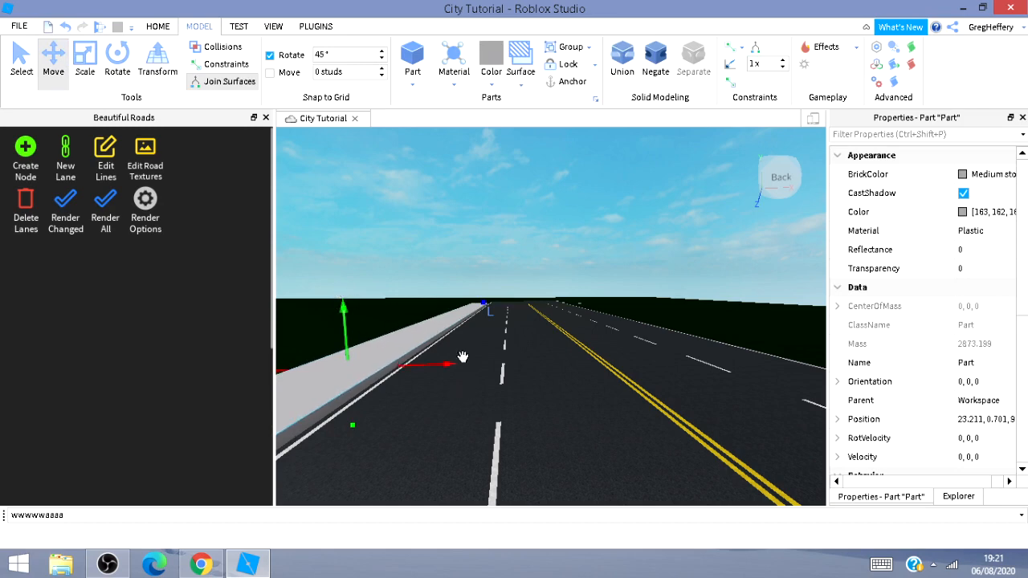
pyautogui.moveTo(454, 363); pyautogui.dragTo(859, 450)
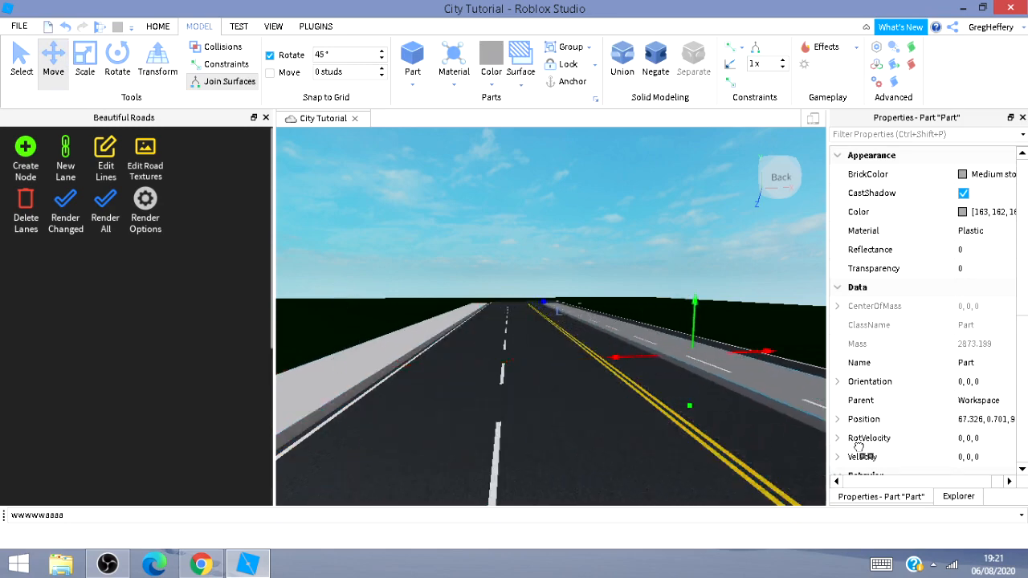
pyautogui.moveTo(750, 437); pyautogui.dragTo(786, 439, button='right')
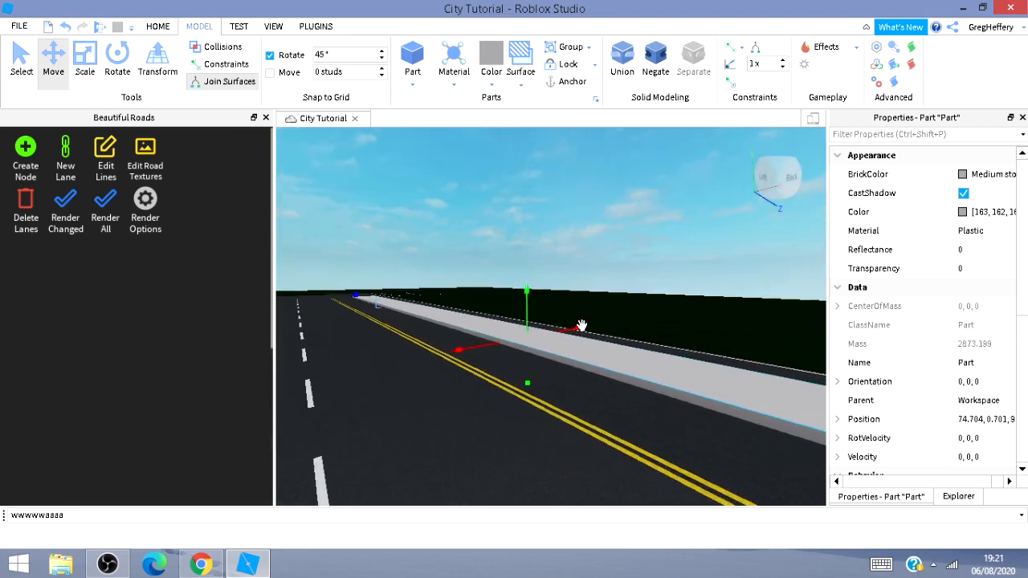
pyautogui.moveTo(581, 326); pyautogui.dragTo(631, 318)
pyautogui.press('w')
pyautogui.moveTo(605, 369)
pyautogui.mouseDown(button='right')
pyautogui.moveTo(688, 321)
pyautogui.moveTo(602, 379)
pyautogui.moveTo(603, 368)
pyautogui.mouseUp(button='right')
pyautogui.press('w')
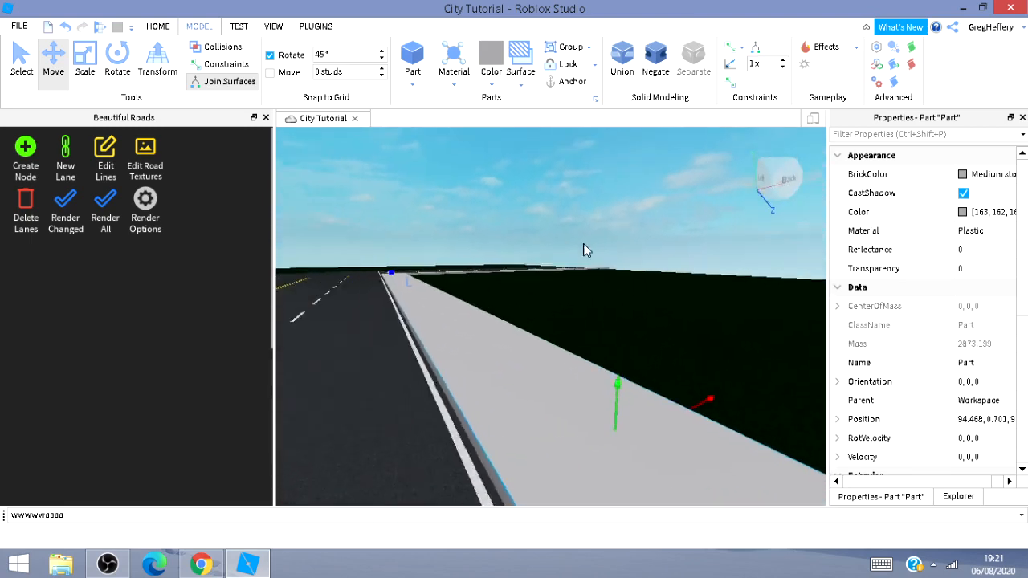
pyautogui.moveTo(583, 245); pyautogui.dragTo(420, 284, button='right')
# Open the Toolbox, search its models for Street Lights, and close the Beautiful Roads panel.
pyautogui.press('w')
pyautogui.press('w')
pyautogui.press('a')
pyautogui.press('a')
pyautogui.press('a')
pyautogui.press('w')
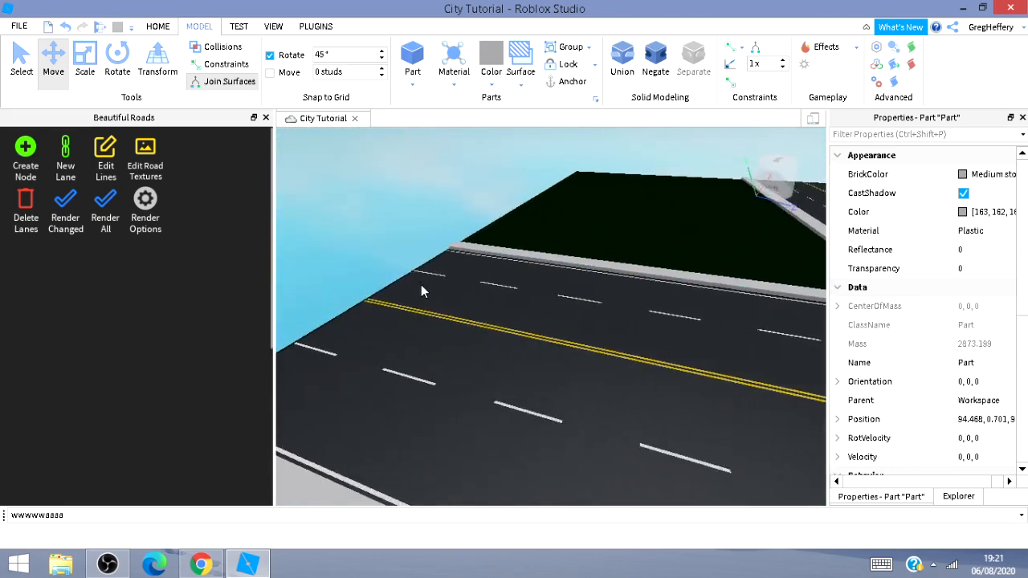
pyautogui.click(159, 27)
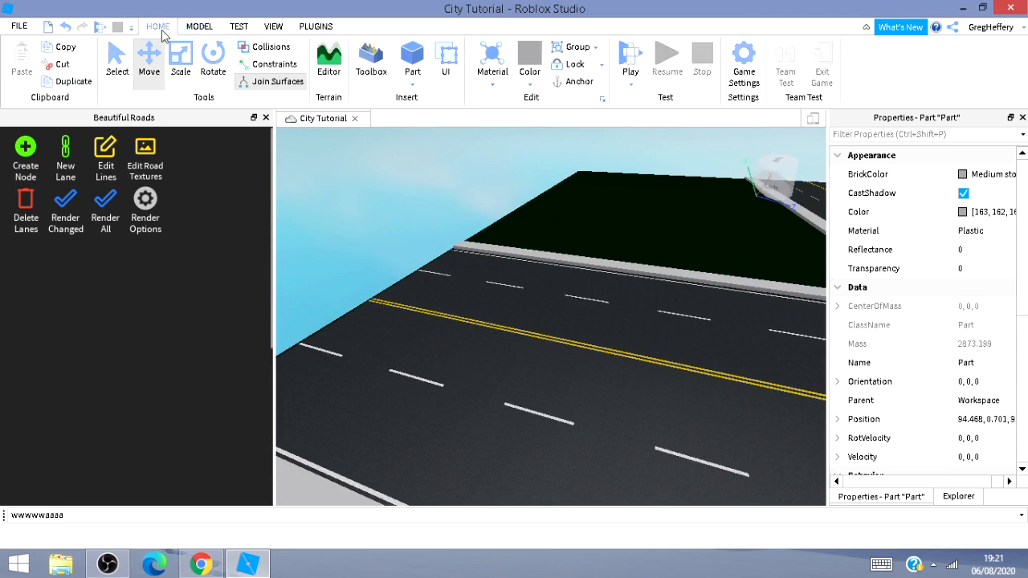
pyautogui.click(370, 62)
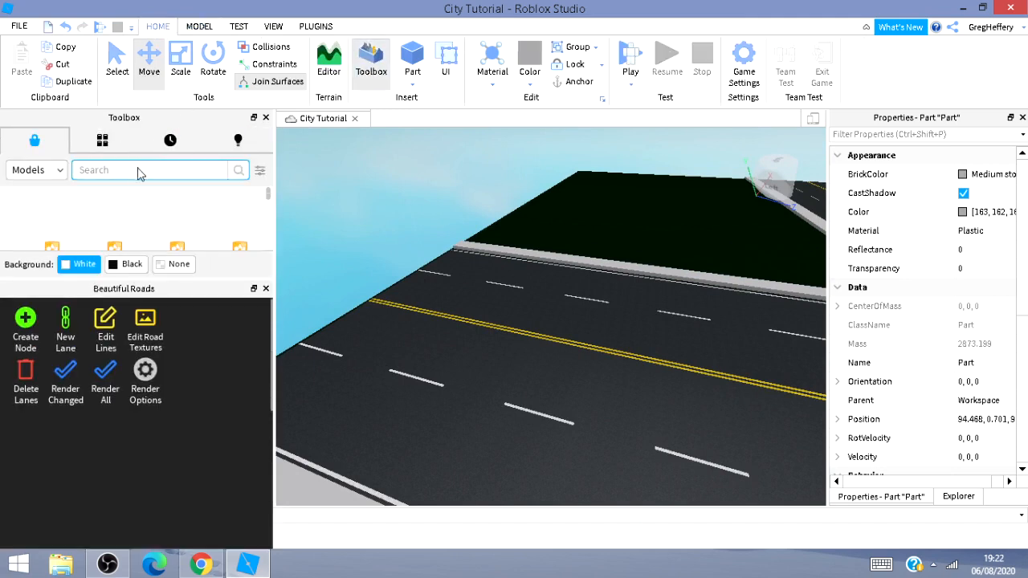
pyautogui.write('Street Light')
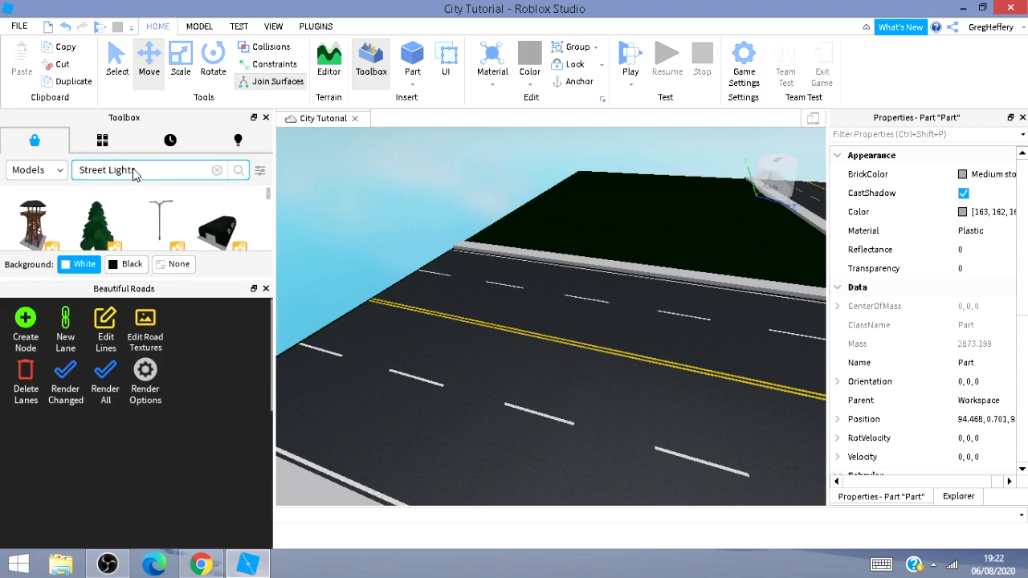
pyautogui.write('s')
pyautogui.press('Return')
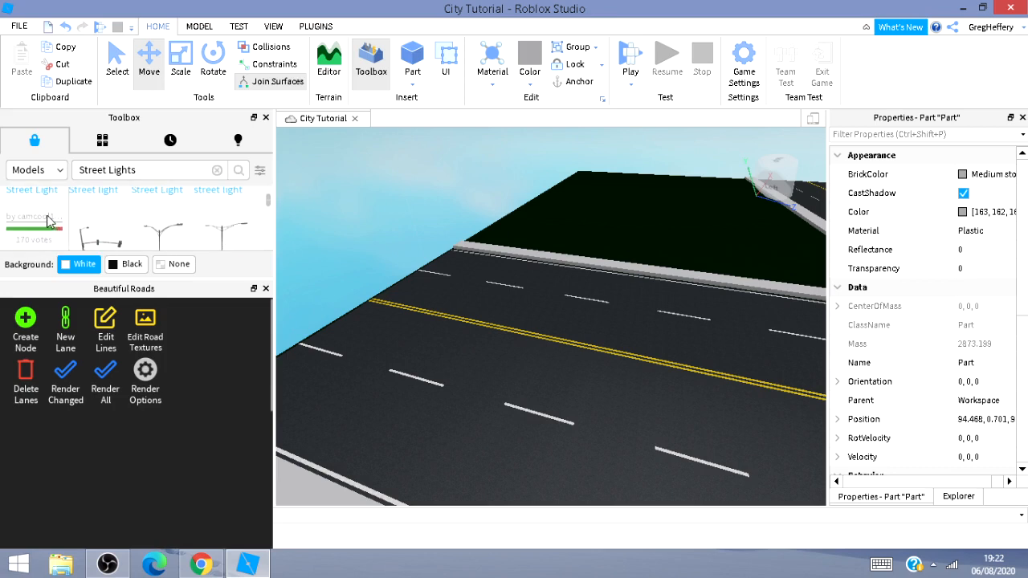
pyautogui.scroll(3, 251, 223)
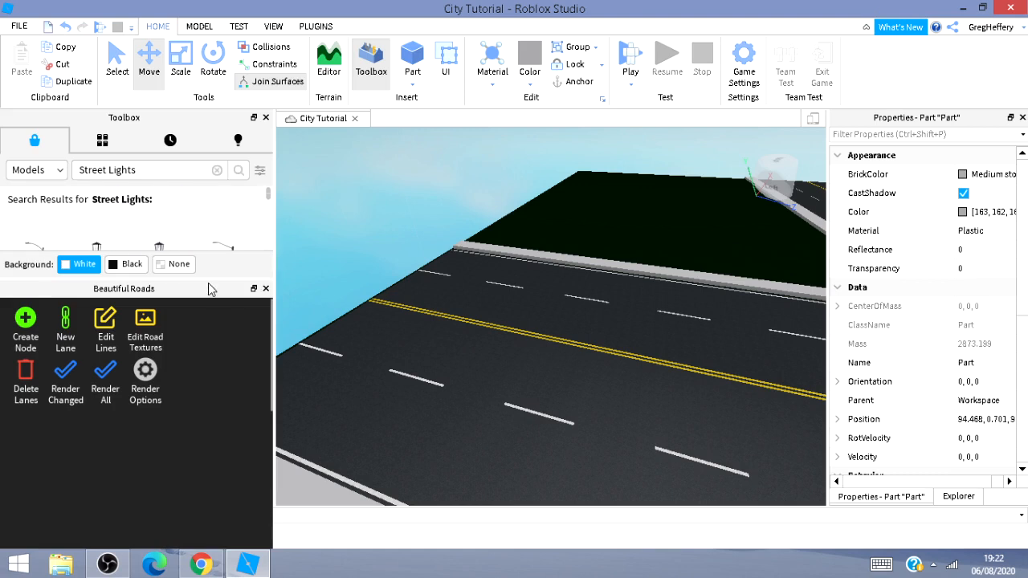
pyautogui.click(266, 289)
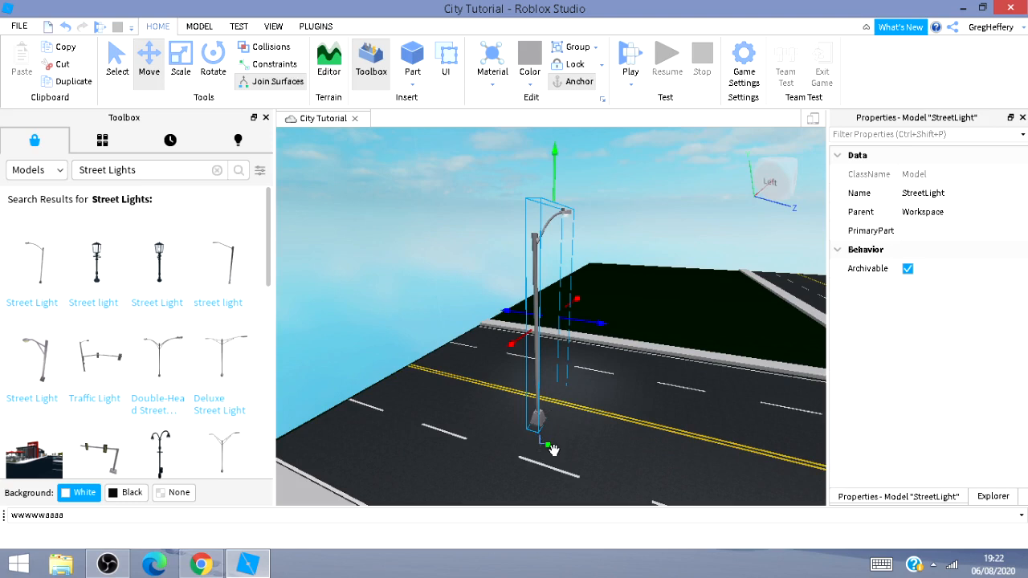
# Insert a street light model and move it onto the sidewalk strip beside the road.
pyautogui.moveTo(582, 478); pyautogui.dragTo(527, 390, button='right')
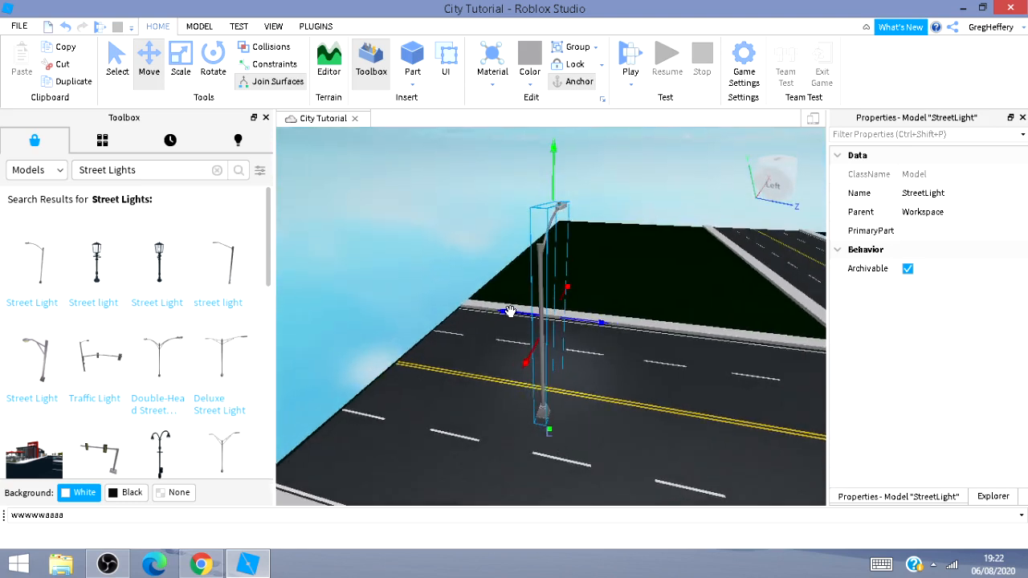
pyautogui.moveTo(510, 312); pyautogui.dragTo(478, 310)
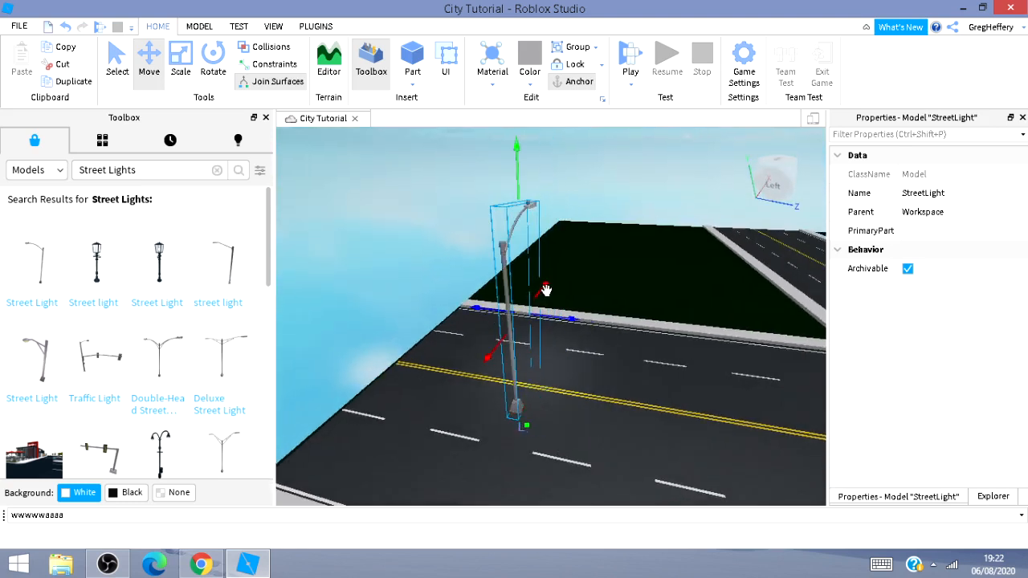
pyautogui.moveTo(545, 290); pyautogui.dragTo(574, 259)
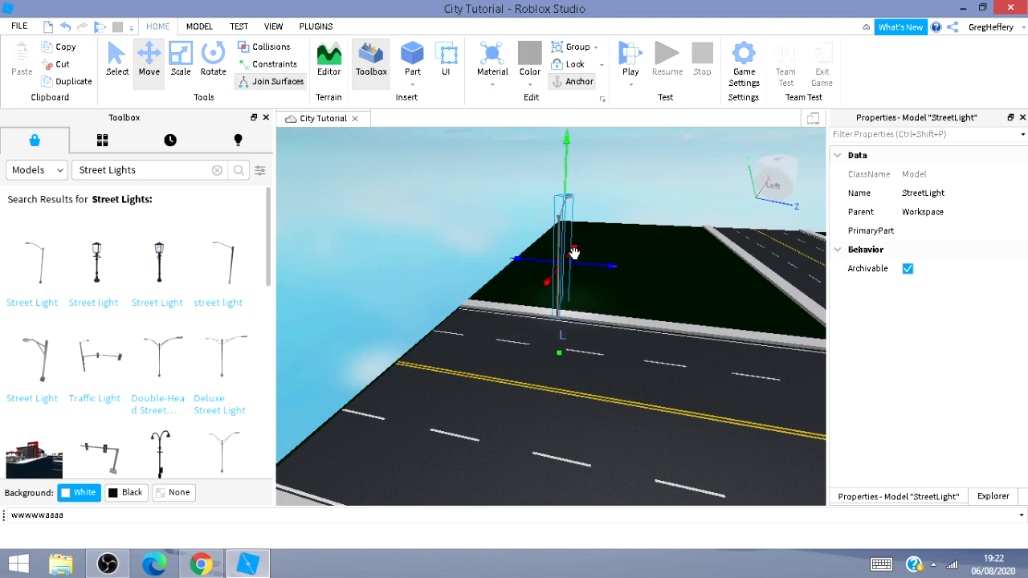
pyautogui.press('Delete')
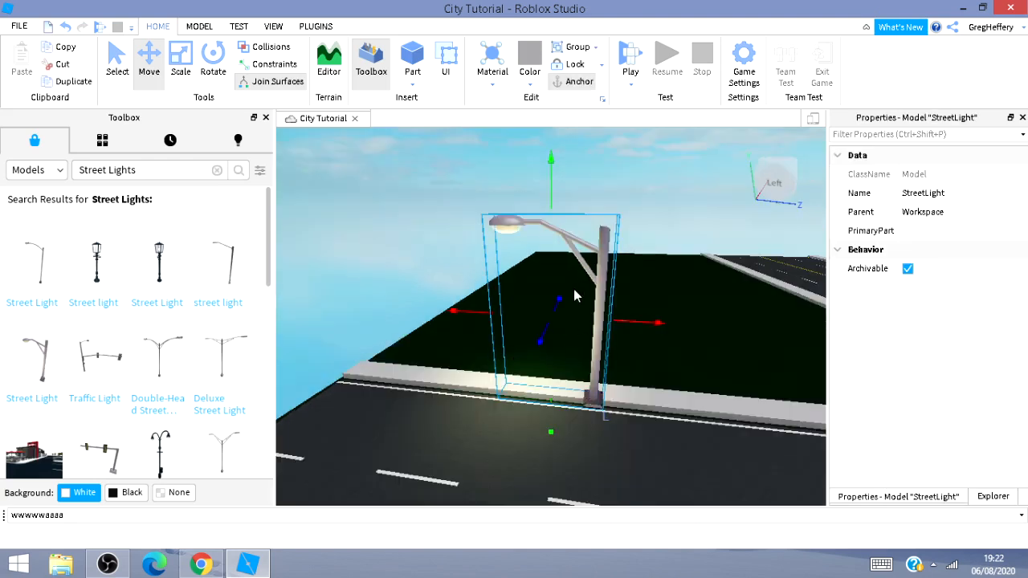
pyautogui.moveTo(459, 309); pyautogui.dragTo(353, 305)
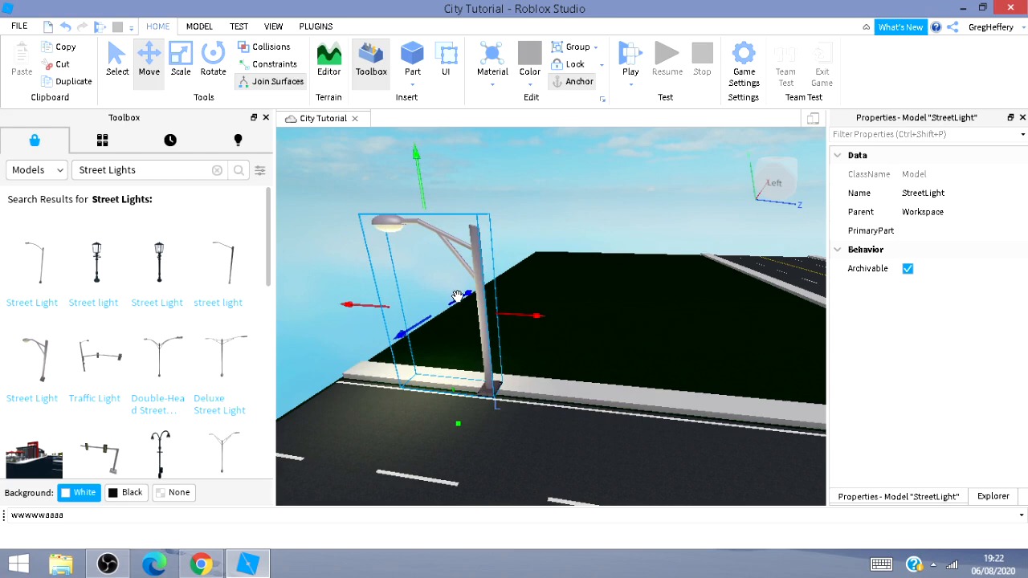
pyautogui.moveTo(456, 296); pyautogui.dragTo(464, 294)
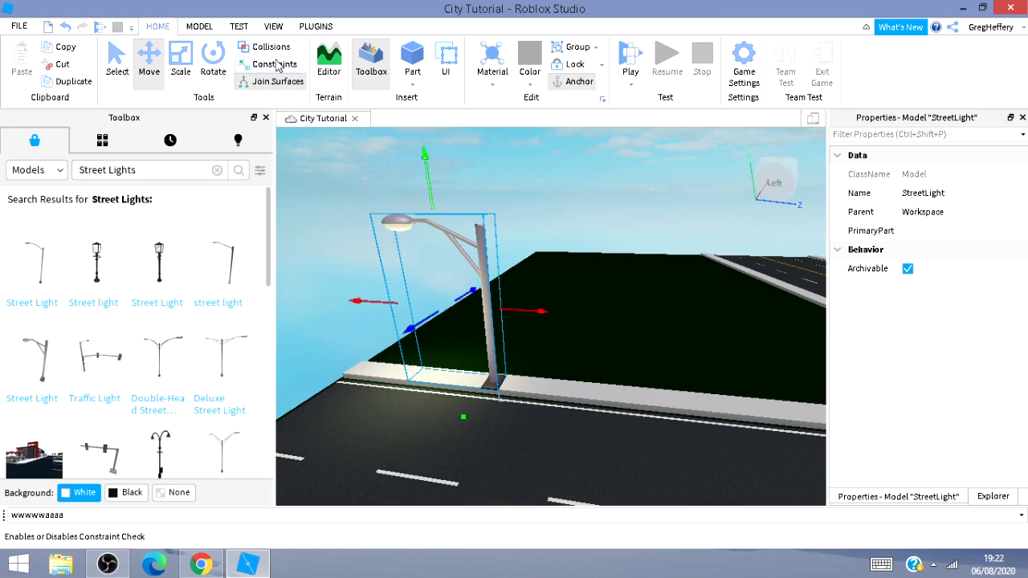
# Rotate the street light to face the road and reposition it along the sidewalk's edge.
pyautogui.click(212, 58)
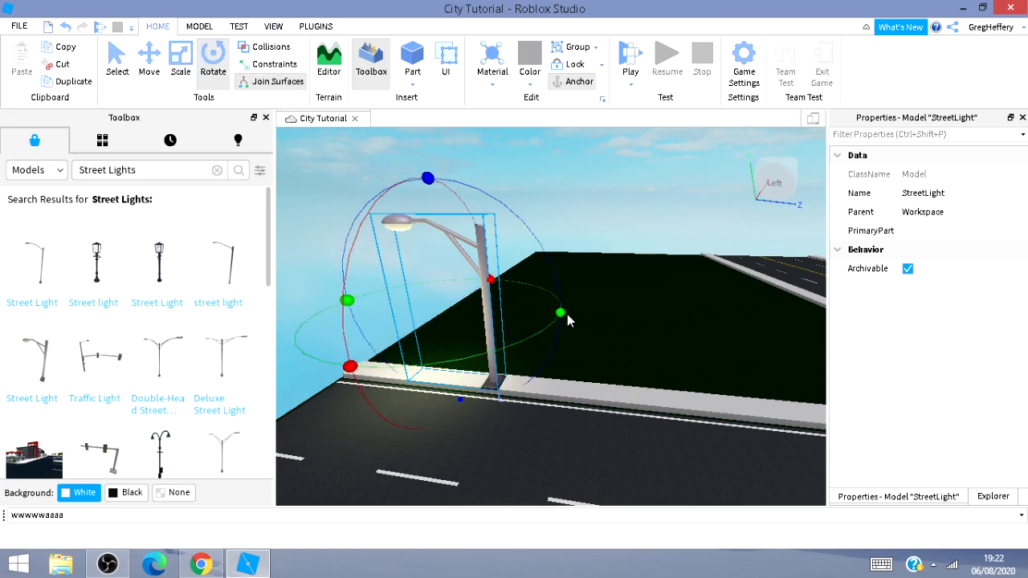
pyautogui.moveTo(567, 314); pyautogui.dragTo(492, 225)
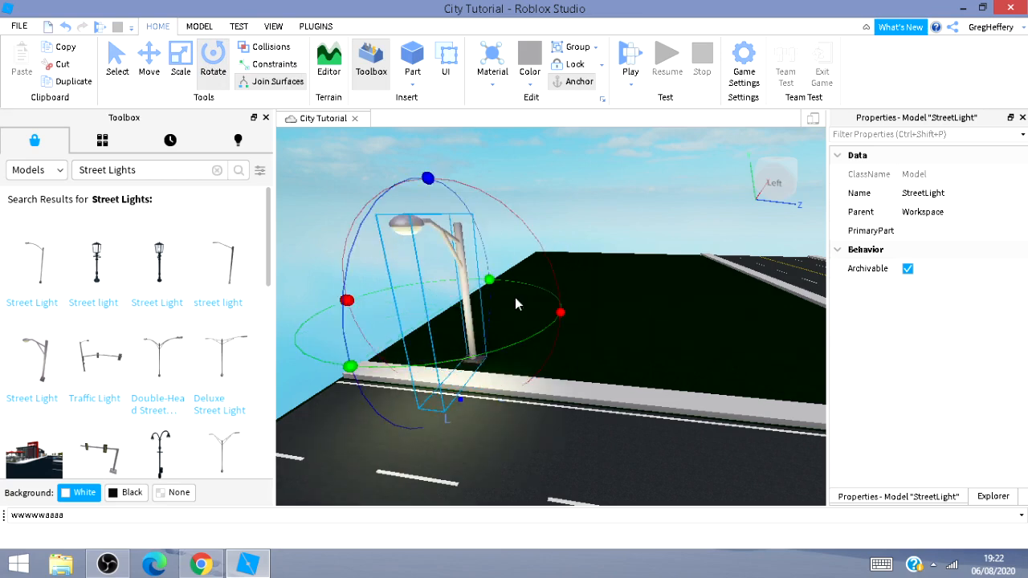
pyautogui.click(159, 69)
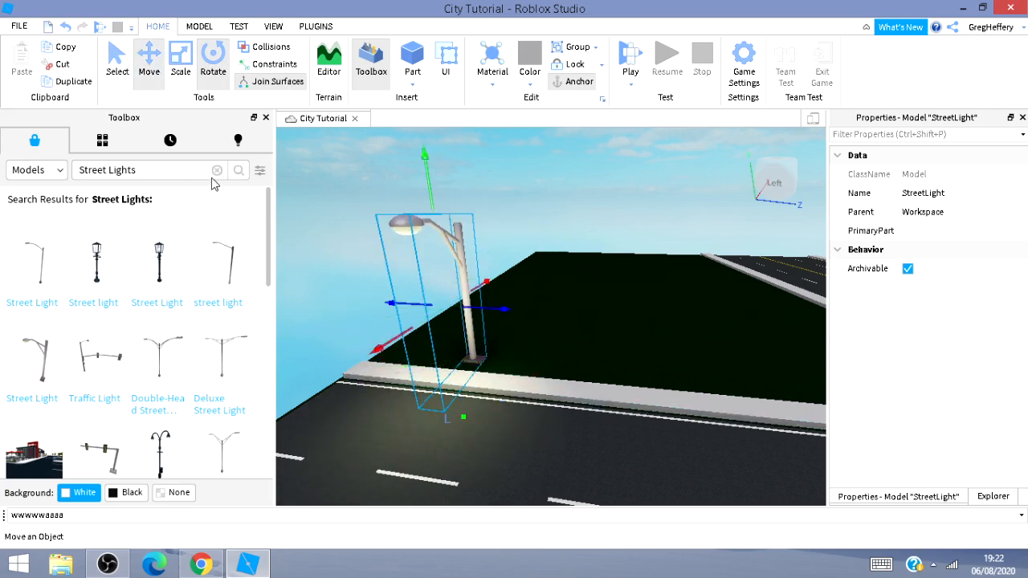
pyautogui.moveTo(365, 357); pyautogui.dragTo(446, 426)
pyautogui.moveTo(447, 425); pyautogui.dragTo(492, 424, button='right')
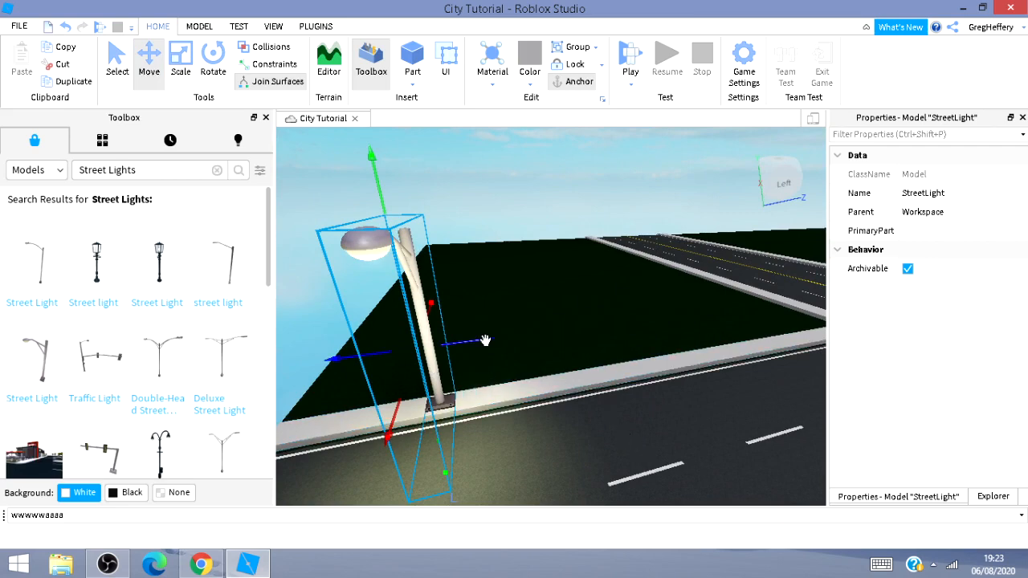
pyautogui.moveTo(485, 341); pyautogui.dragTo(694, 399)
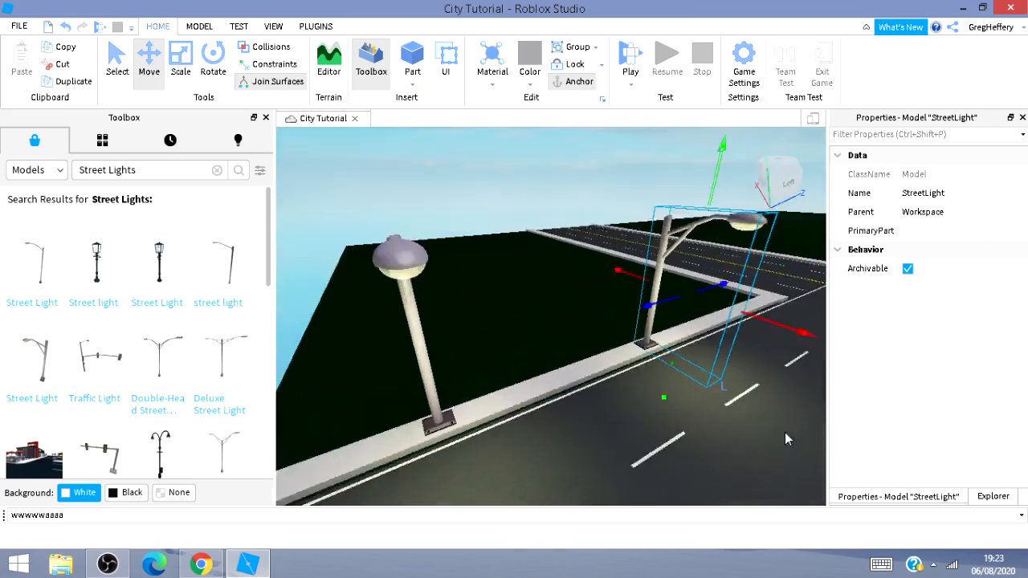
# Move the street light along the sidewalk to the corner next to the intersection.
pyautogui.moveTo(784, 432); pyautogui.dragTo(635, 419, button='right')
pyautogui.press('d')
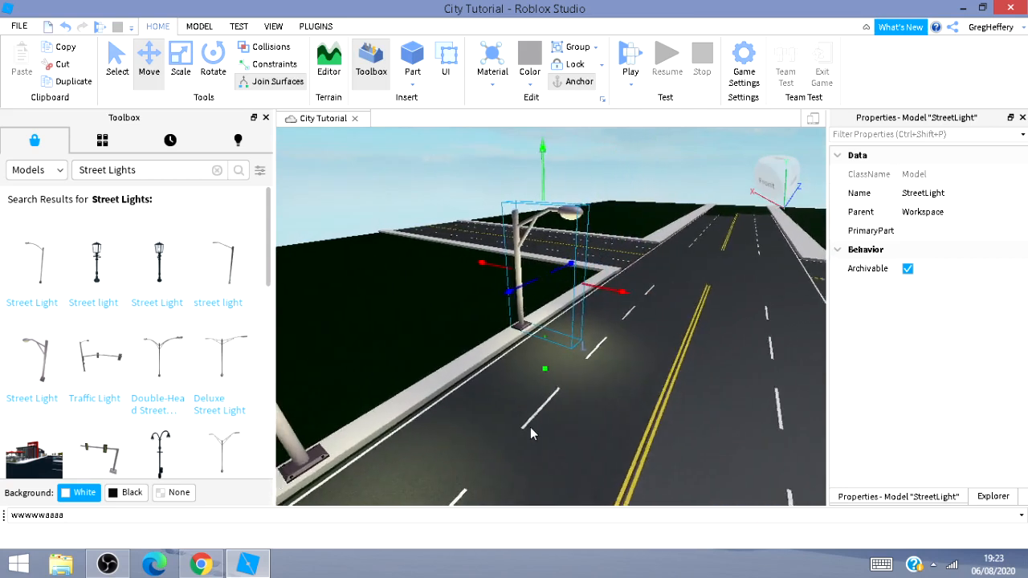
pyautogui.moveTo(530, 433); pyautogui.dragTo(566, 432, button='right')
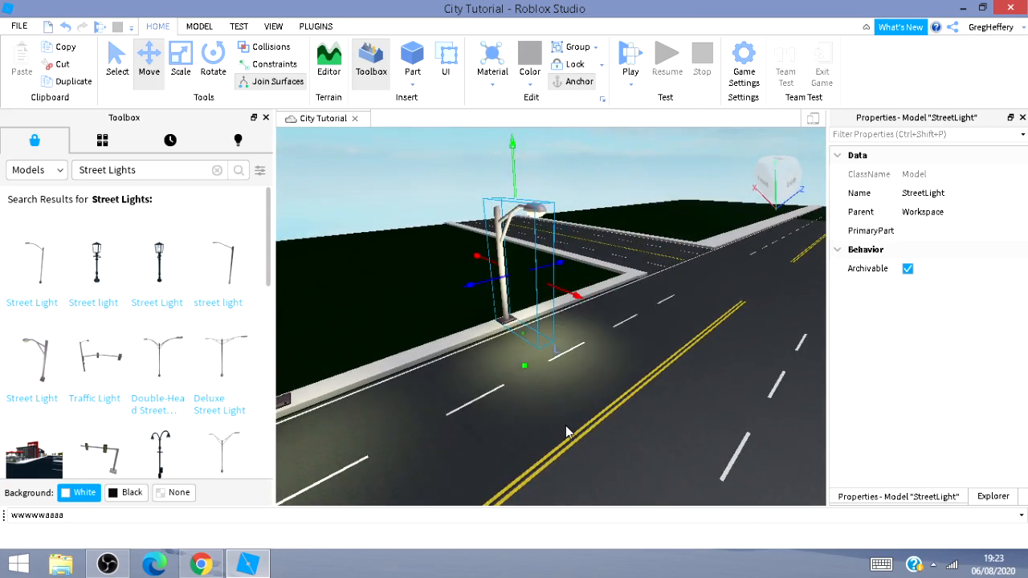
pyautogui.moveTo(566, 263); pyautogui.dragTo(688, 243)
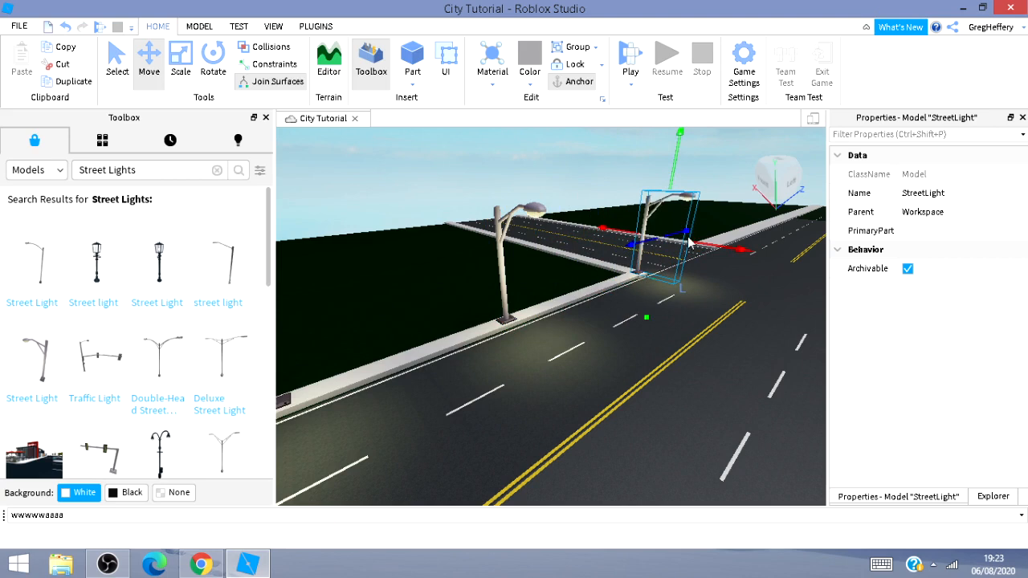
# Rotate the corner street light so it faces the road and shift it into place on the sidewalk.
pyautogui.click(201, 56)
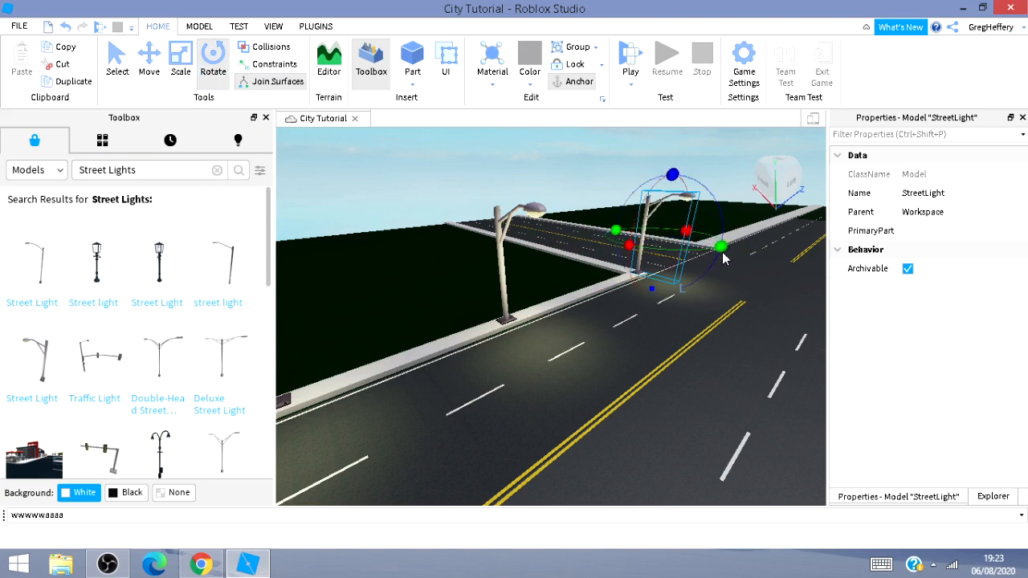
pyautogui.moveTo(717, 248)
pyautogui.mouseDown()
pyautogui.moveTo(733, 230)
pyautogui.moveTo(708, 235)
pyautogui.mouseUp()
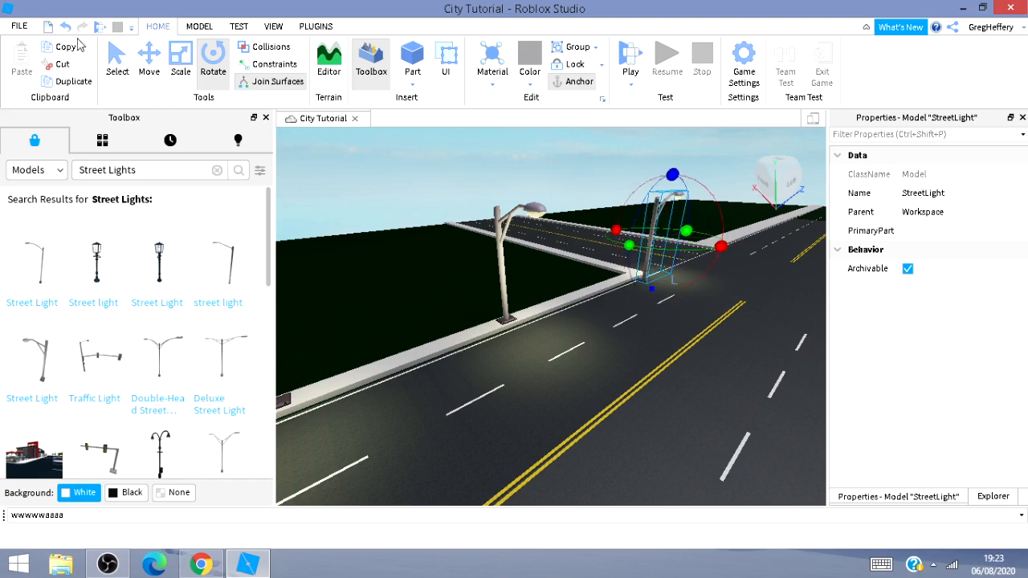
pyautogui.click(149, 58)
pyautogui.moveTo(618, 232); pyautogui.dragTo(565, 219)
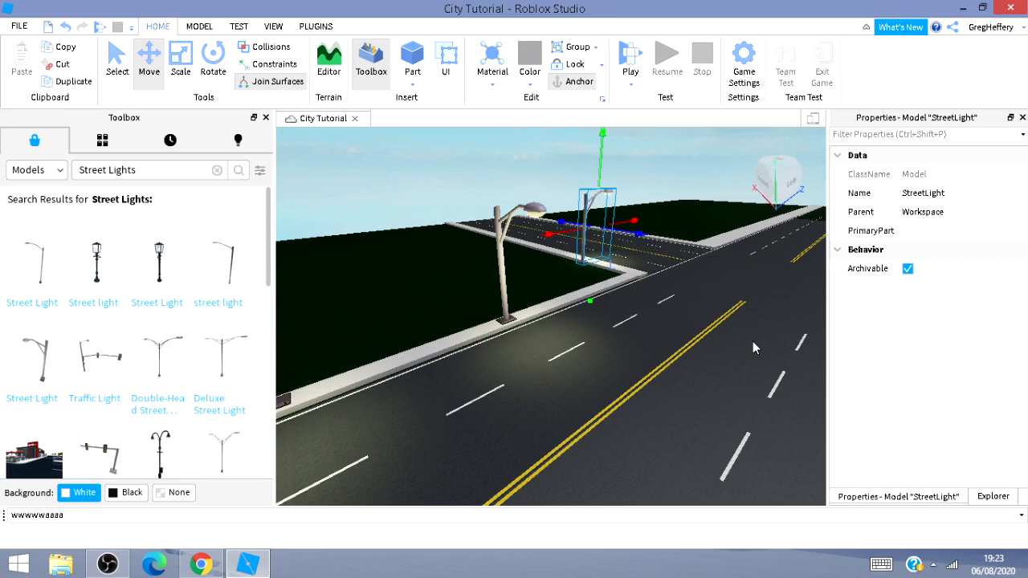
# Nudge the corner street light sideways along the sidewalk's edge.
pyautogui.press('d')
pyautogui.moveTo(752, 342); pyautogui.dragTo(752, 341, button='right')
pyautogui.press('w')
pyautogui.press('d')
pyautogui.press('w')
pyautogui.press('d')
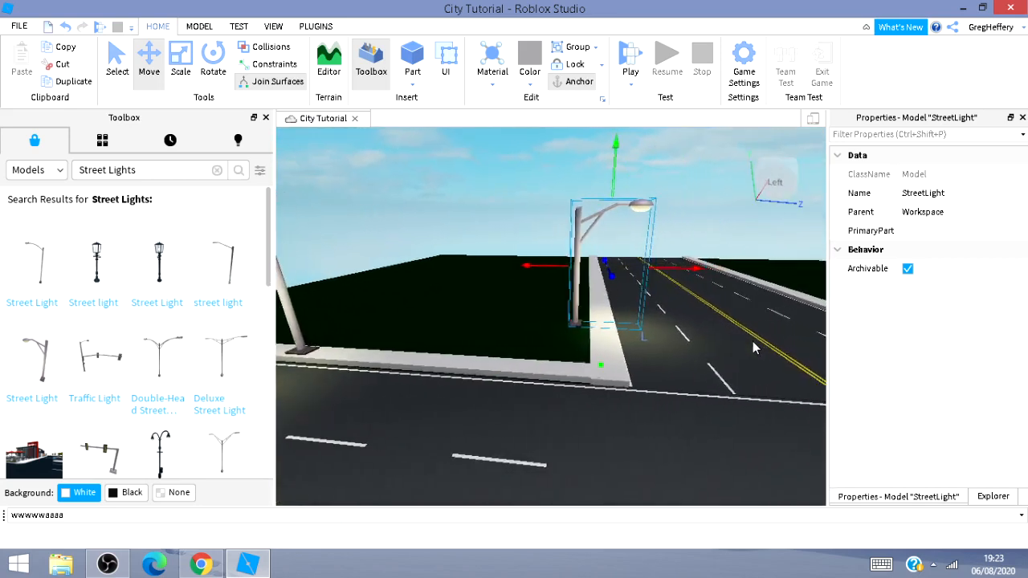
pyautogui.press('d')
pyautogui.moveTo(640, 270); pyautogui.dragTo(667, 270)
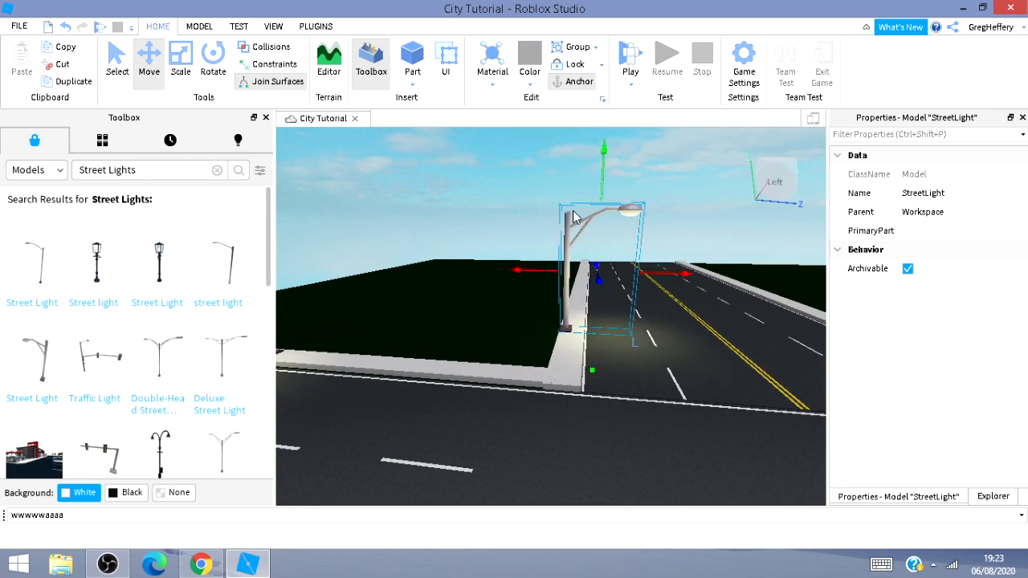
# Save the place to Roblox.
pyautogui.click(18, 26)
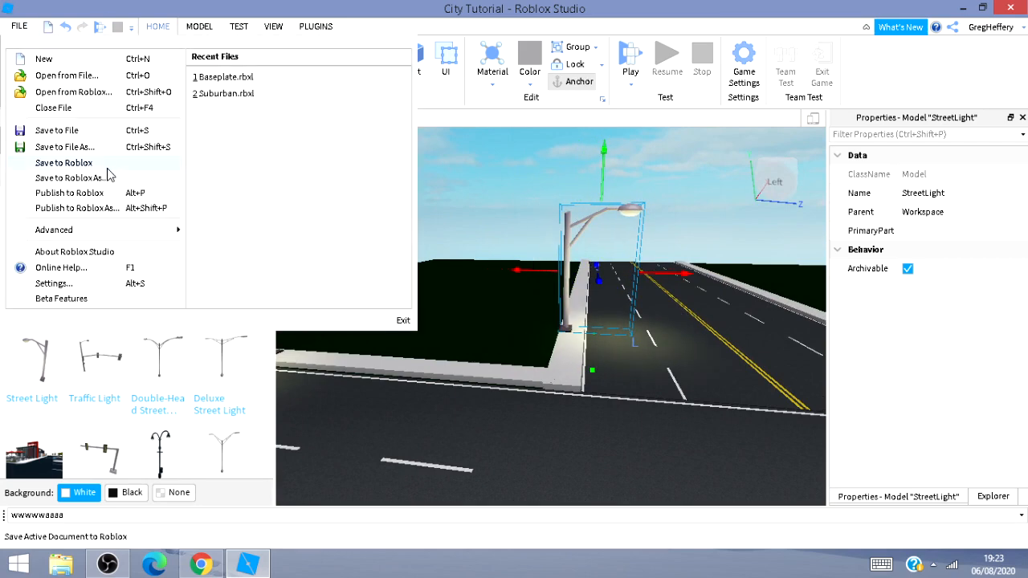
pyautogui.click(108, 168)
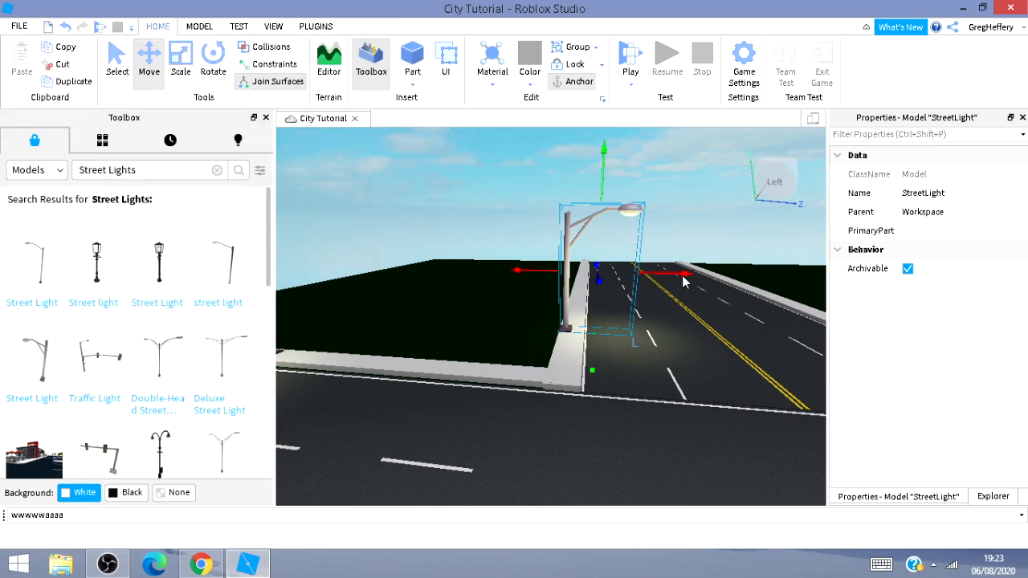
# Fine-tune the corner street light's position at the sidewalk corner.
pyautogui.moveTo(685, 268); pyautogui.dragTo(685, 268)
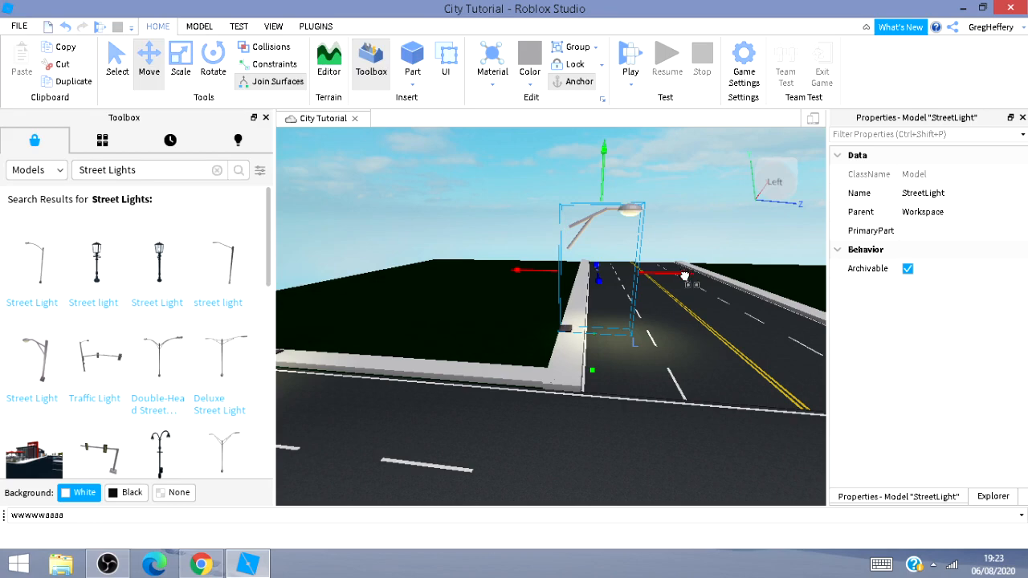
pyautogui.moveTo(685, 275); pyautogui.dragTo(689, 277)
pyautogui.press('w')
pyautogui.press('w')
pyautogui.press('d')
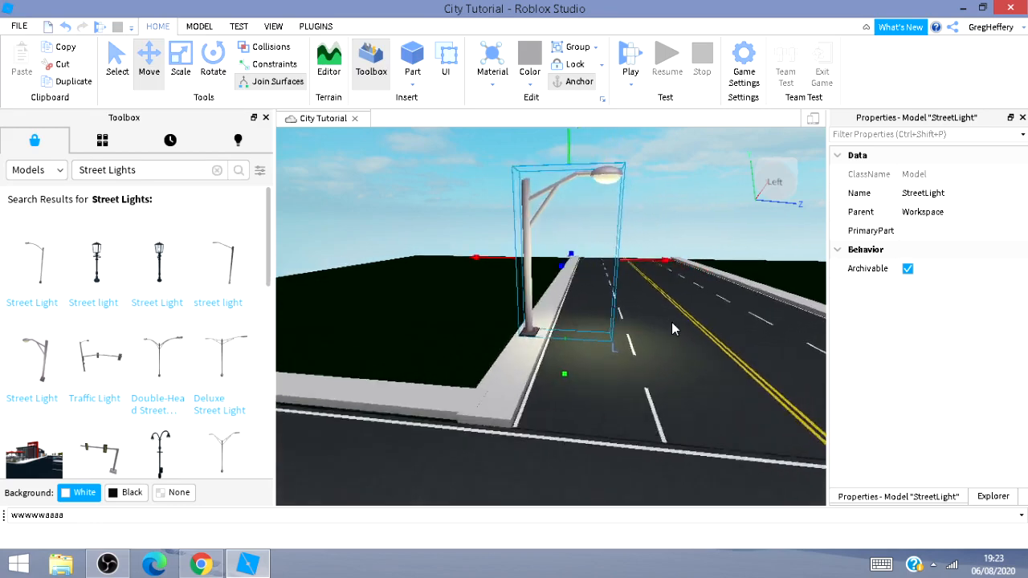
pyautogui.moveTo(658, 346); pyautogui.dragTo(659, 368, button='right')
pyautogui.press('s')
pyautogui.press('d')
pyautogui.press('w')
pyautogui.press('d')
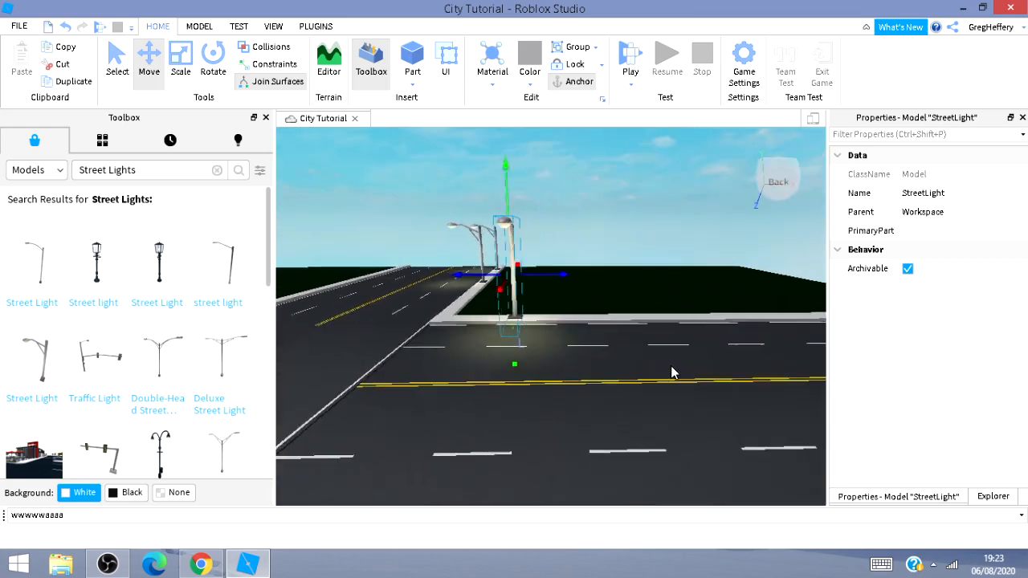
pyautogui.press('a')
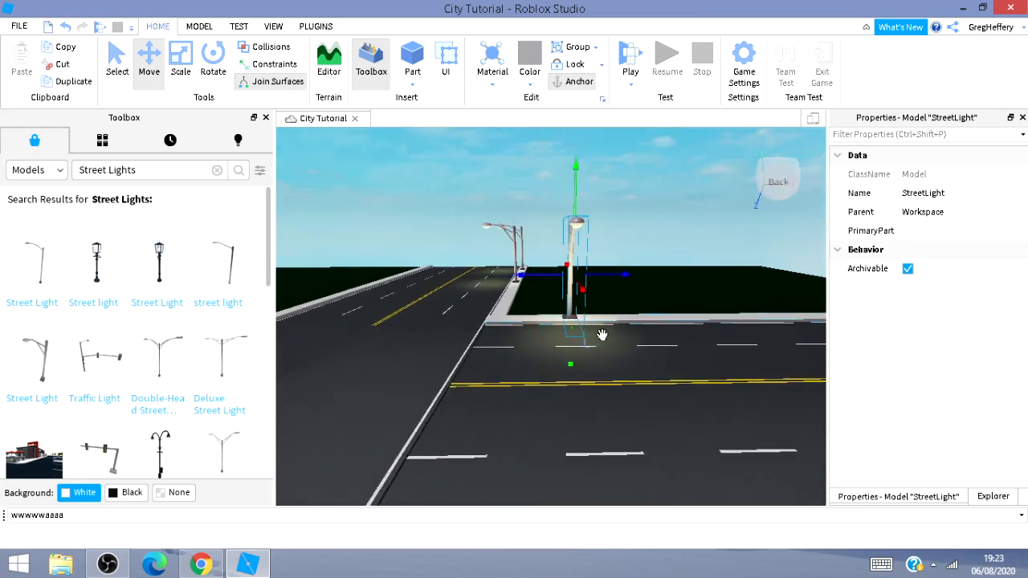
# Reposition two other street lights along the sidewalk so they are evenly spaced.
pyautogui.click(516, 265)
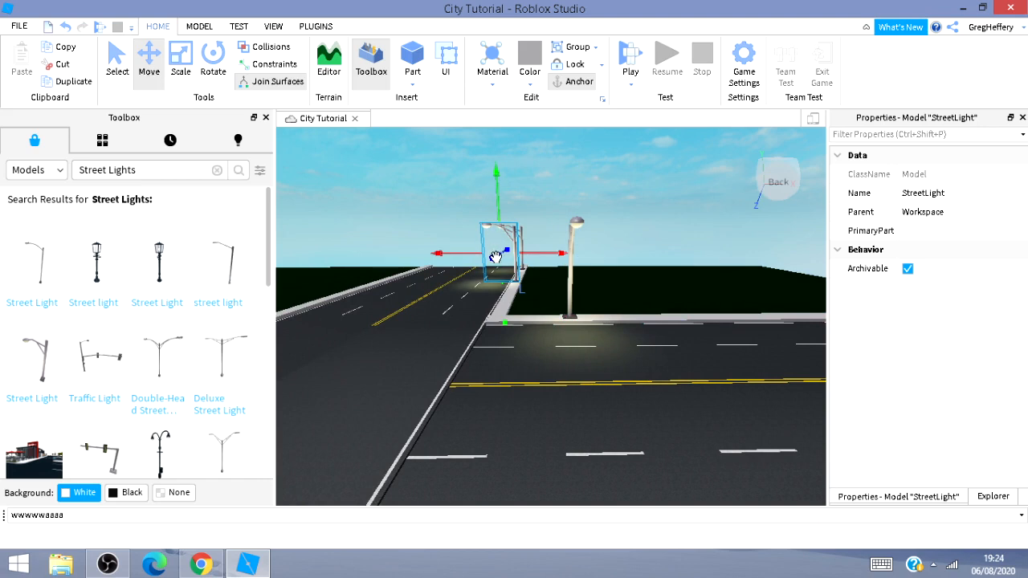
pyautogui.moveTo(493, 260); pyautogui.dragTo(468, 272)
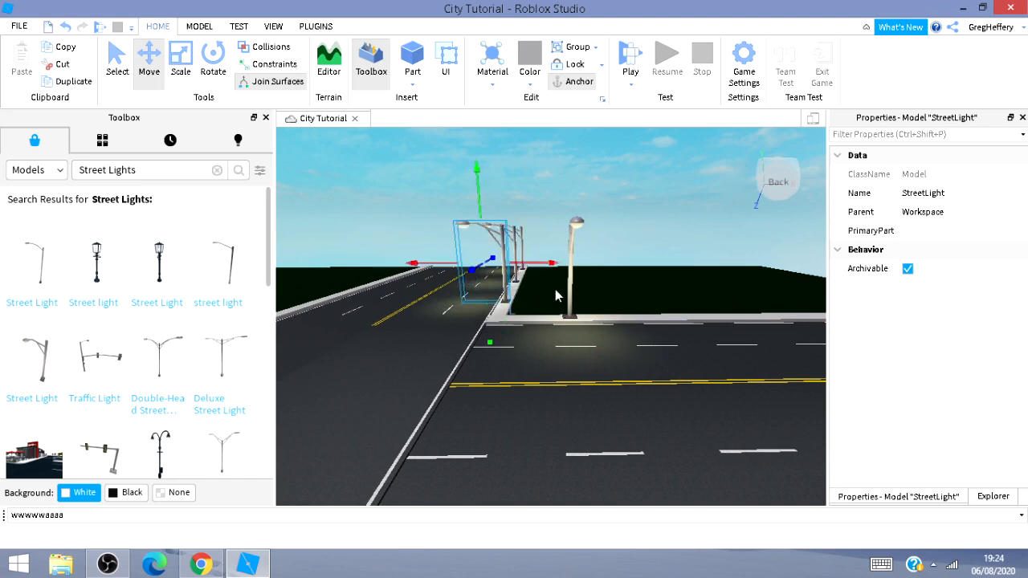
pyautogui.click(569, 279)
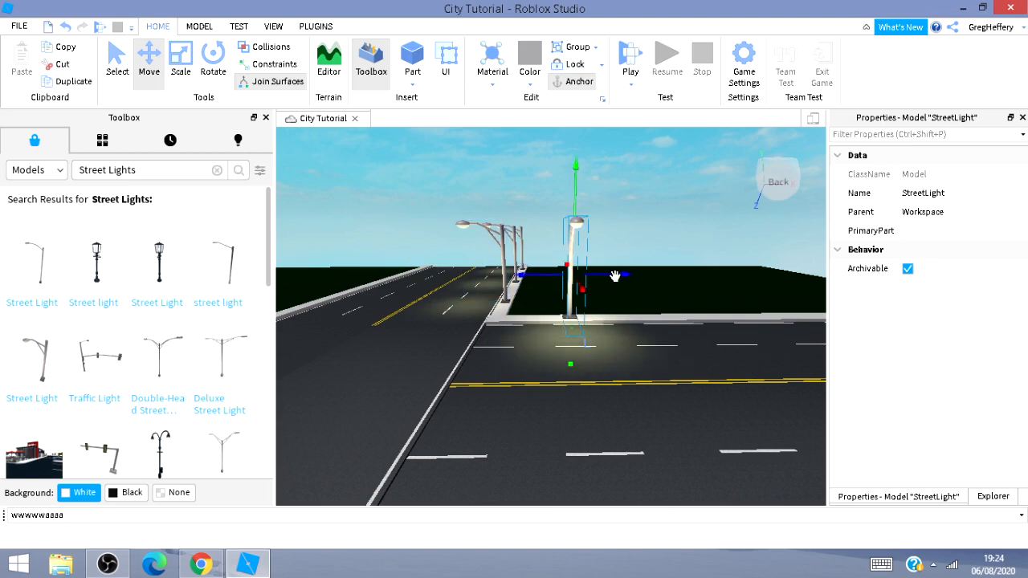
pyautogui.moveTo(615, 275); pyautogui.dragTo(736, 313)
pyautogui.press('d')
# Duplicate the selected street light and move the copy farther along the sidewalk.
pyautogui.press('d')
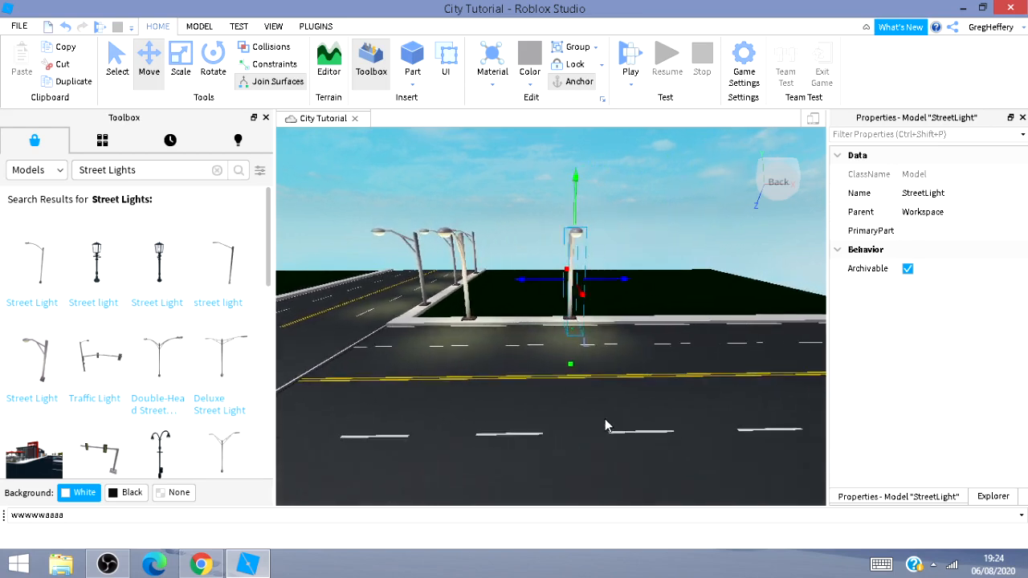
pyautogui.press('s')
pyautogui.press('d')
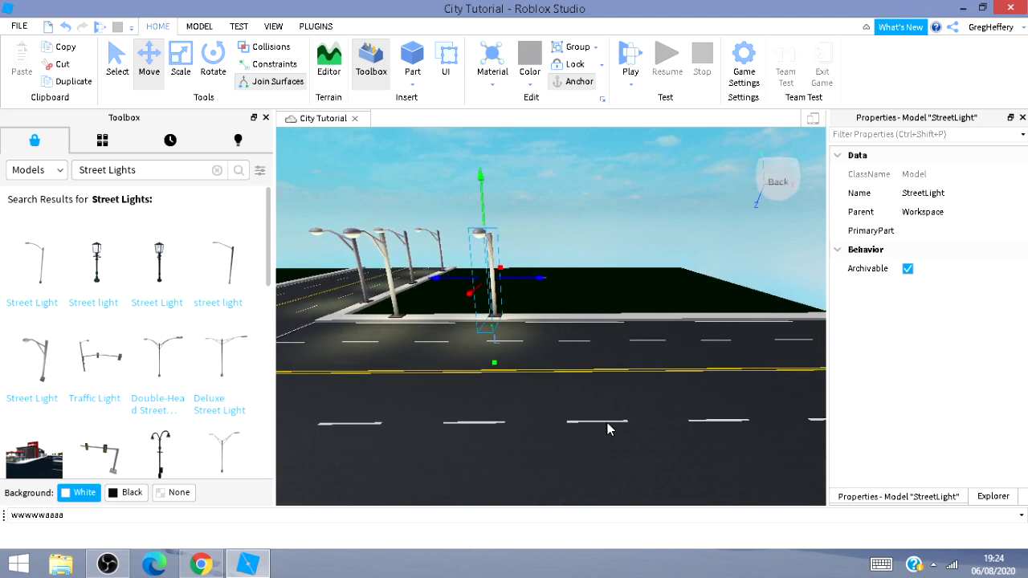
pyautogui.hotkey('ctrl', 'd')
pyautogui.moveTo(542, 278); pyautogui.dragTo(659, 339)
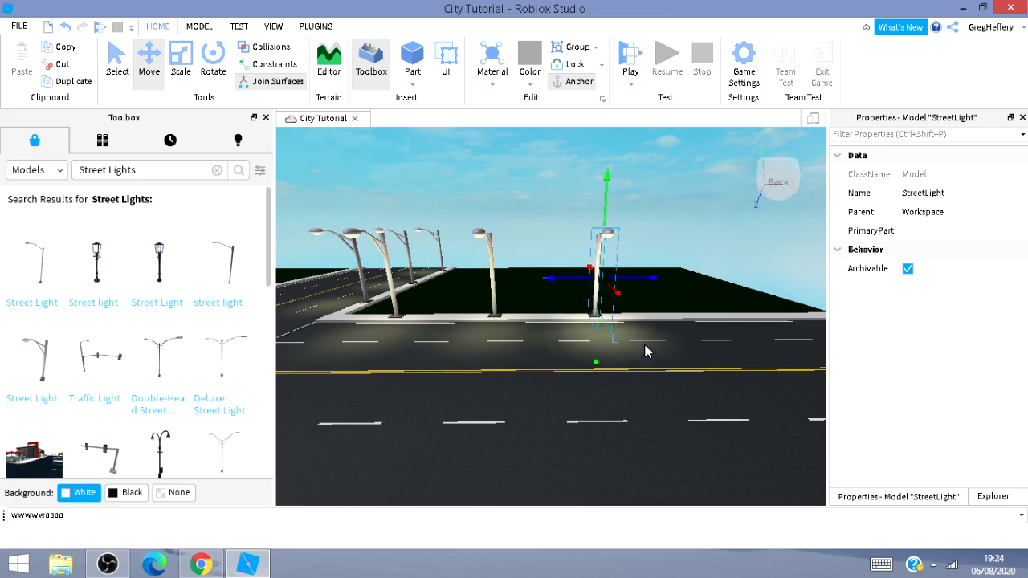
# Move the copied street light to the end of the sidewalk, then across onto the opposite sidewalk.
pyautogui.moveTo(688, 293); pyautogui.dragTo(795, 286)
pyautogui.moveTo(733, 346); pyautogui.dragTo(726, 338, button='right')
pyautogui.press('s')
pyautogui.press('a')
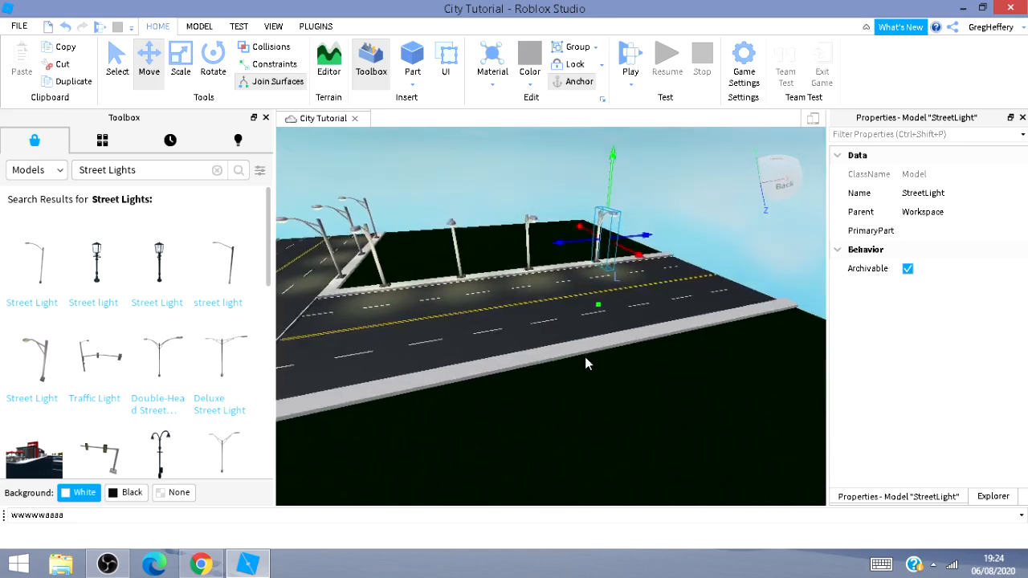
pyautogui.press('d')
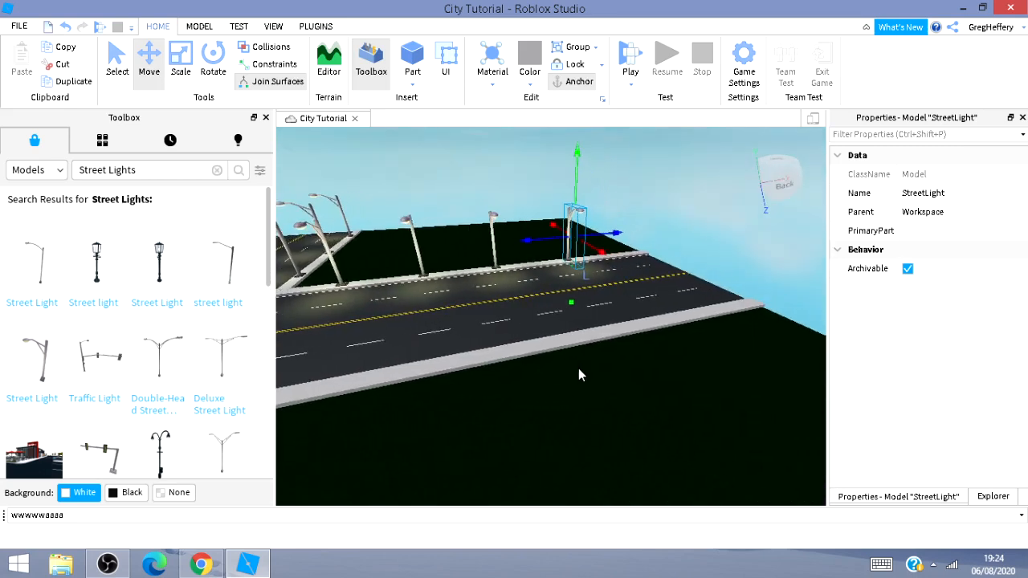
pyautogui.moveTo(610, 254); pyautogui.dragTo(710, 454)
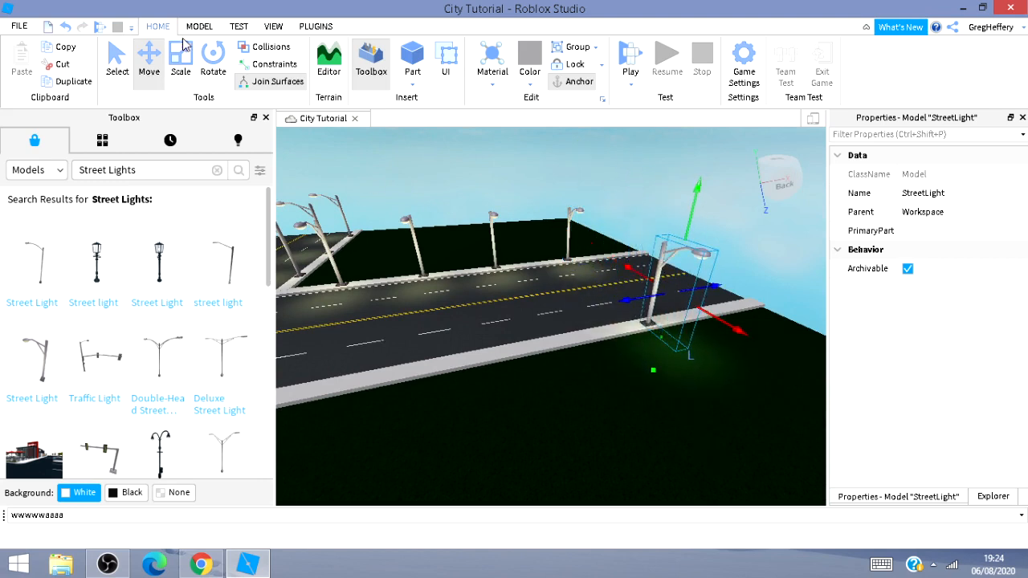
pyautogui.click(213, 64)
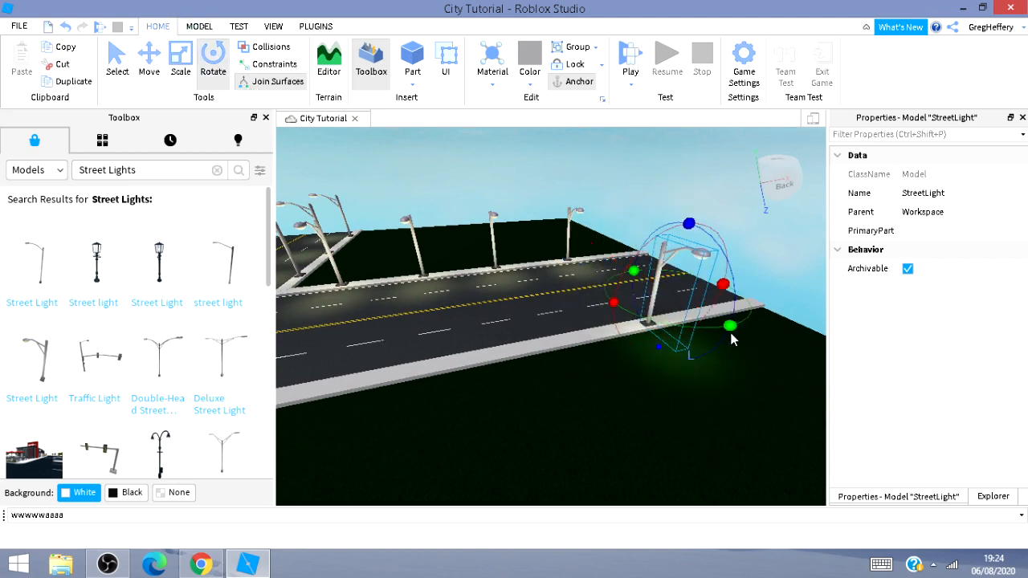
pyautogui.moveTo(731, 337); pyautogui.dragTo(674, 255)
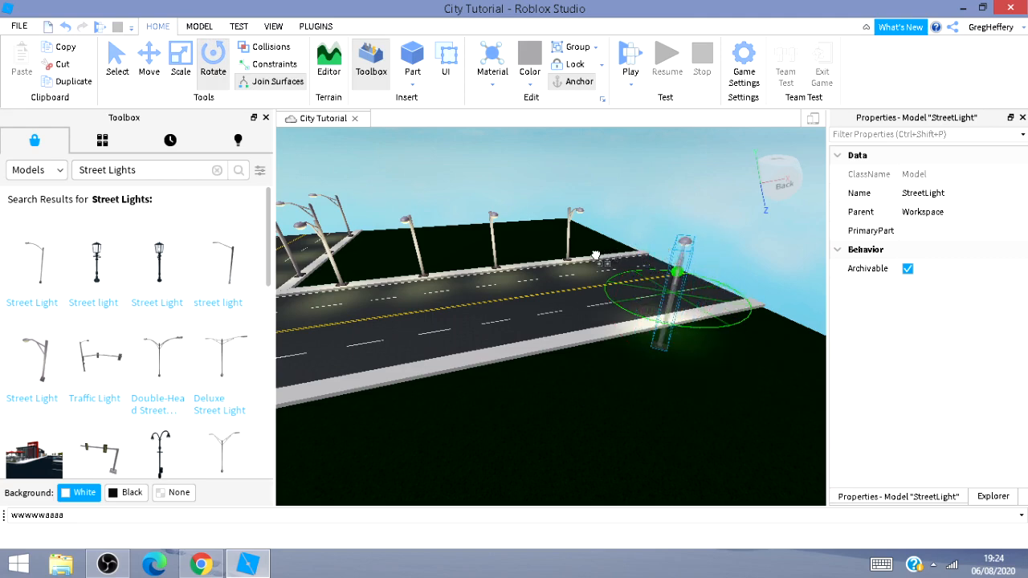
pyautogui.moveTo(596, 256); pyautogui.dragTo(592, 257)
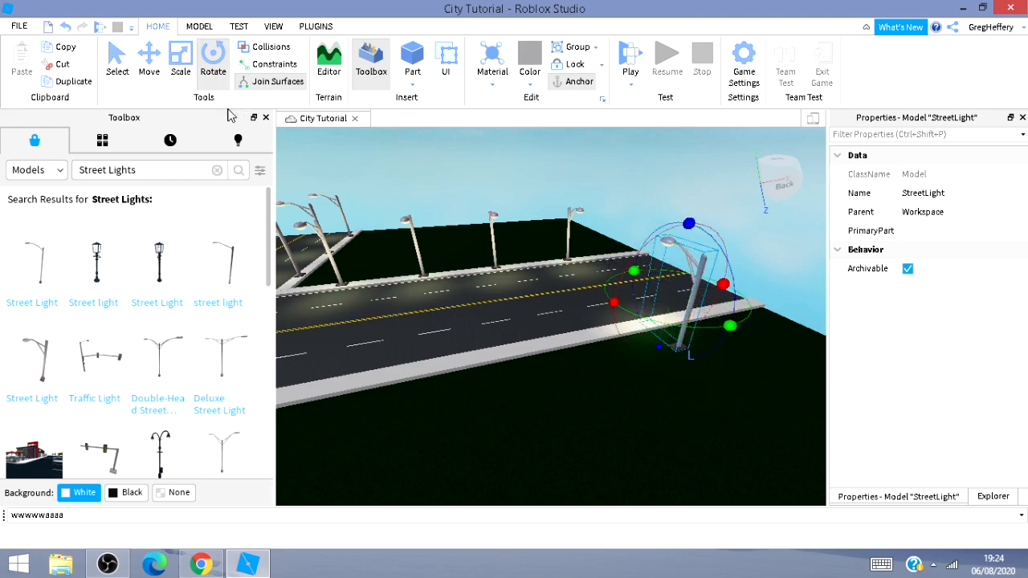
# Move the street light along the opposite sidewalk toward its far end.
pyautogui.click(147, 77)
pyautogui.moveTo(634, 269); pyautogui.dragTo(356, 346)
pyautogui.press('a')
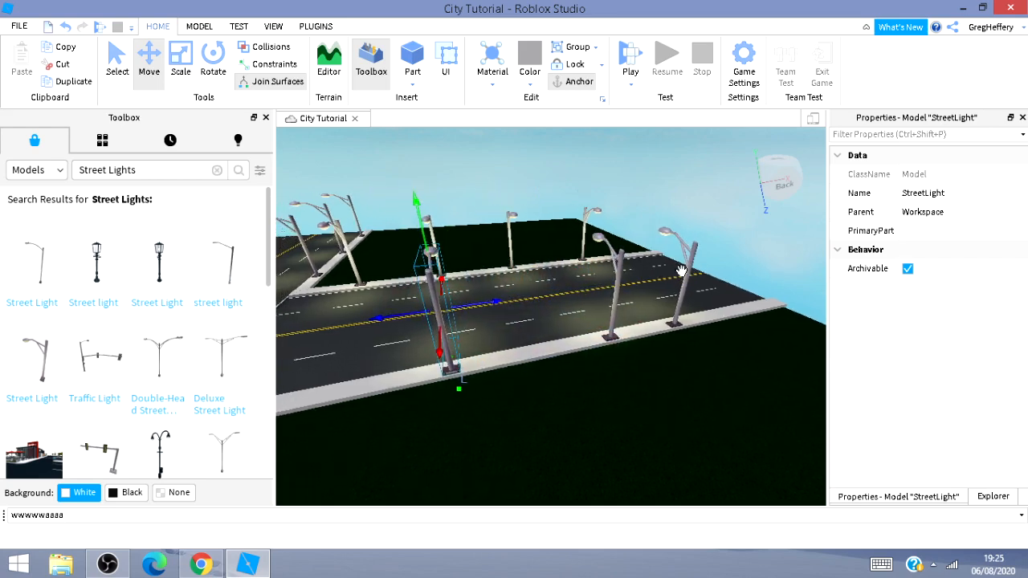
# Slide another street light along the opposite sidewalk to space it evenly.
pyautogui.click(614, 290)
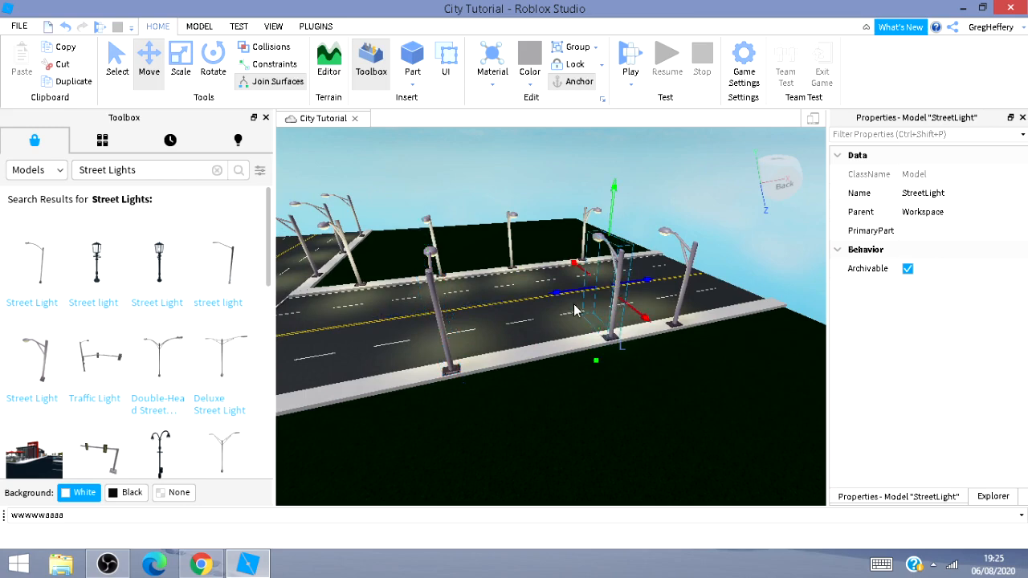
pyautogui.moveTo(575, 288); pyautogui.dragTo(519, 302)
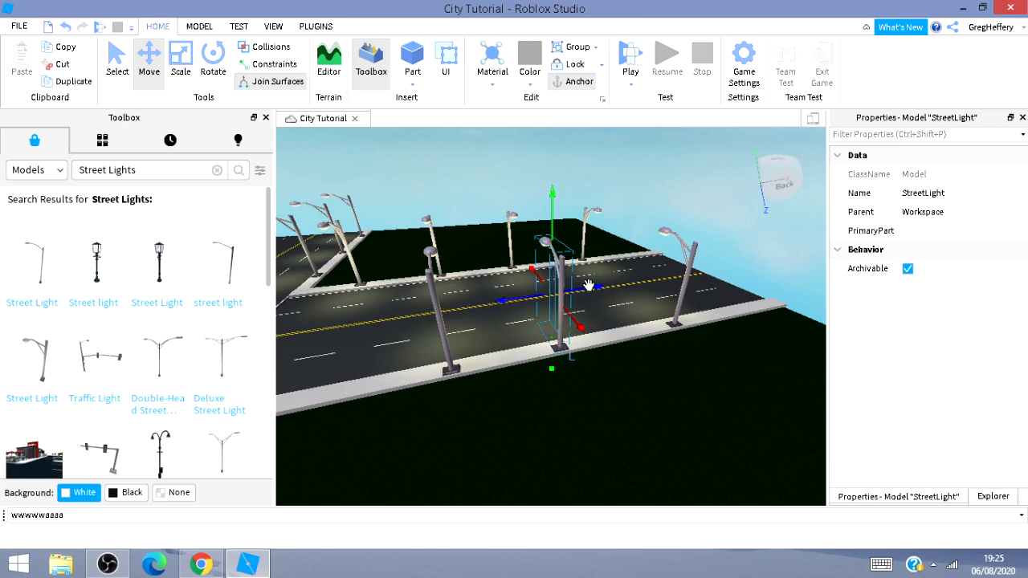
pyautogui.moveTo(591, 286); pyautogui.dragTo(606, 287)
pyautogui.press('a')
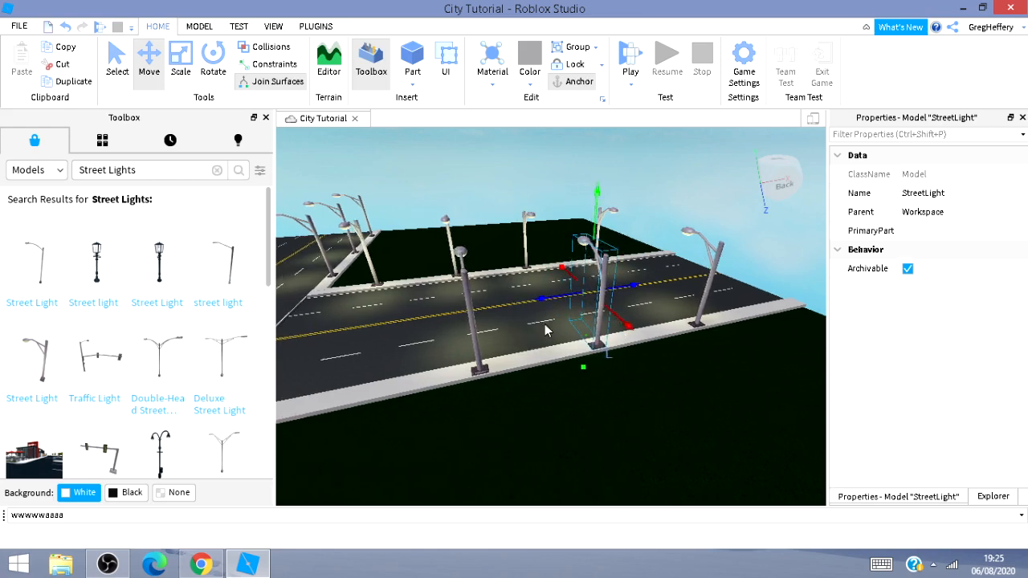
pyautogui.press('a')
# Move a further street light along the opposite sidewalk to the corner by the intersection.
pyautogui.click(506, 307)
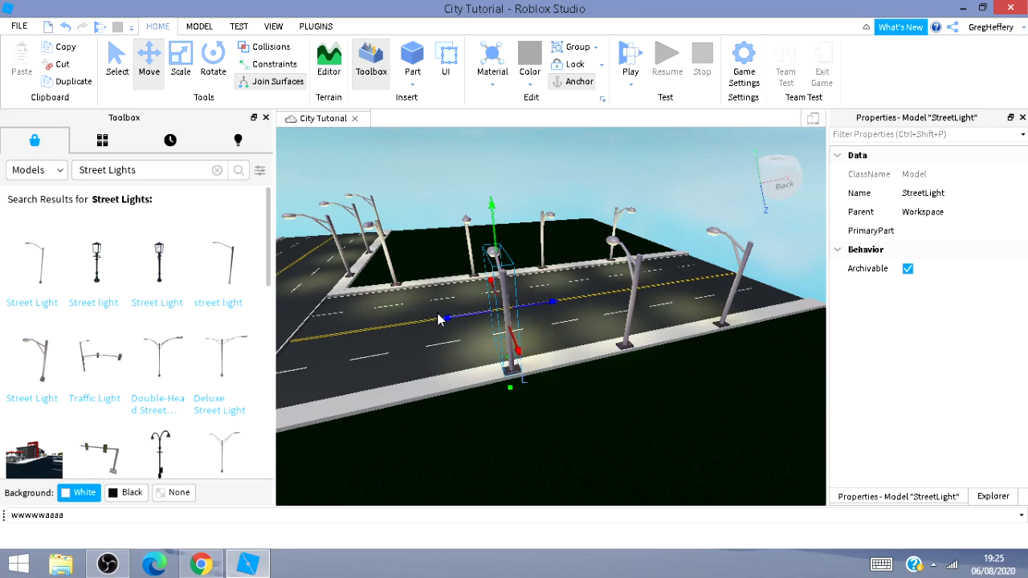
pyautogui.moveTo(450, 315); pyautogui.dragTo(260, 364)
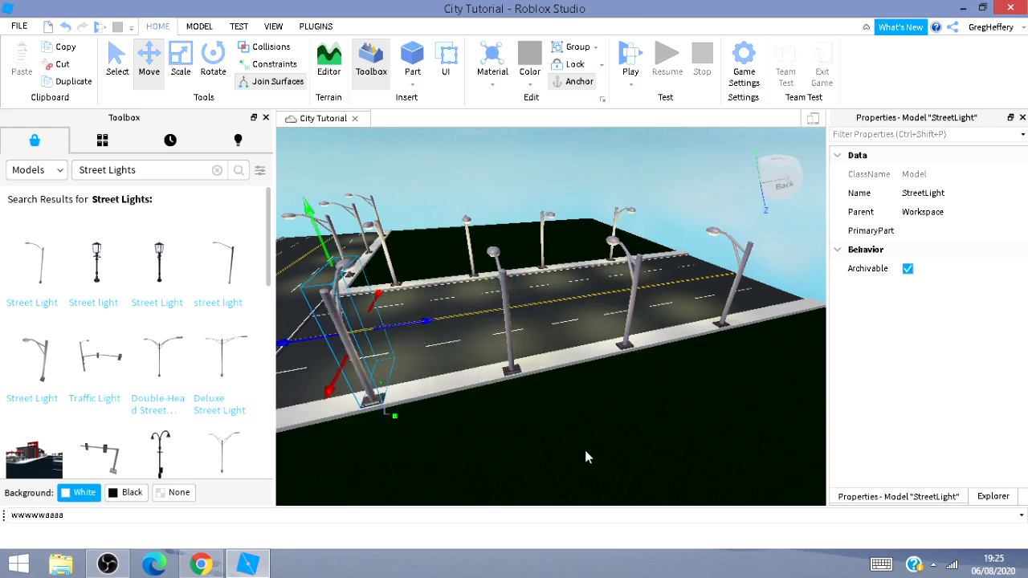
pyautogui.moveTo(584, 450); pyautogui.dragTo(442, 335, button='right')
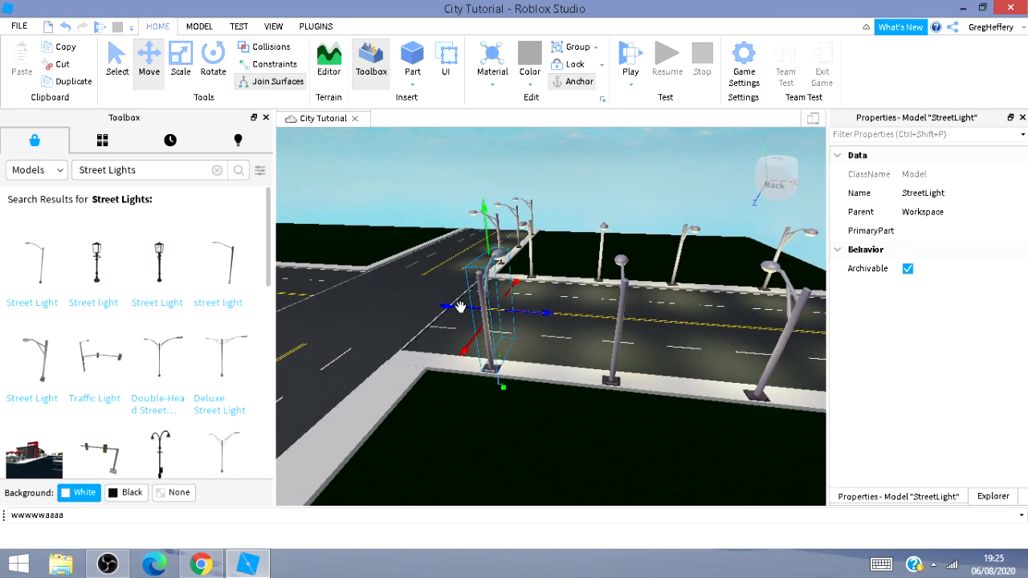
pyautogui.moveTo(460, 306); pyautogui.dragTo(441, 317)
pyautogui.press('a')
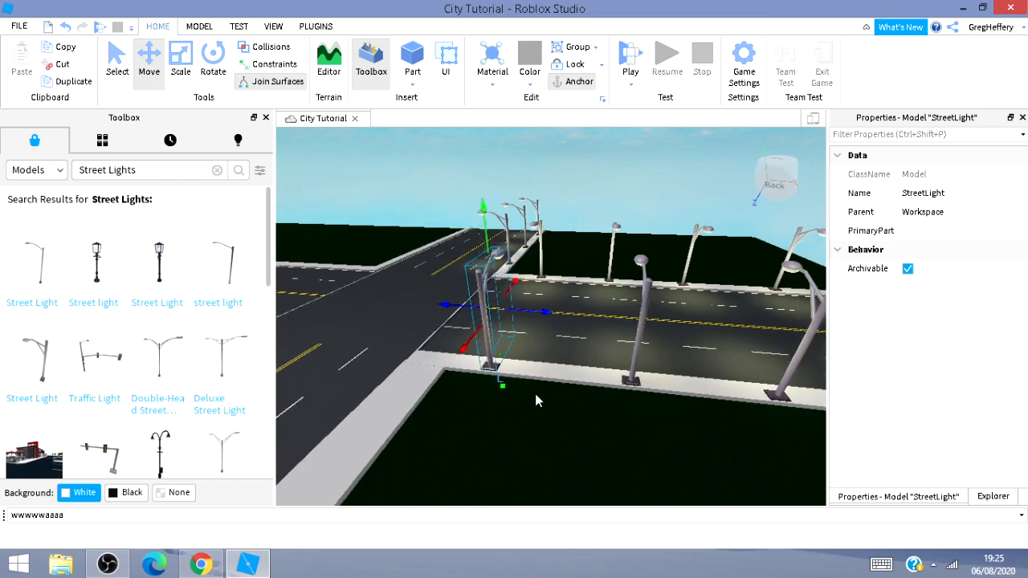
pyautogui.press('a')
pyautogui.press('d')
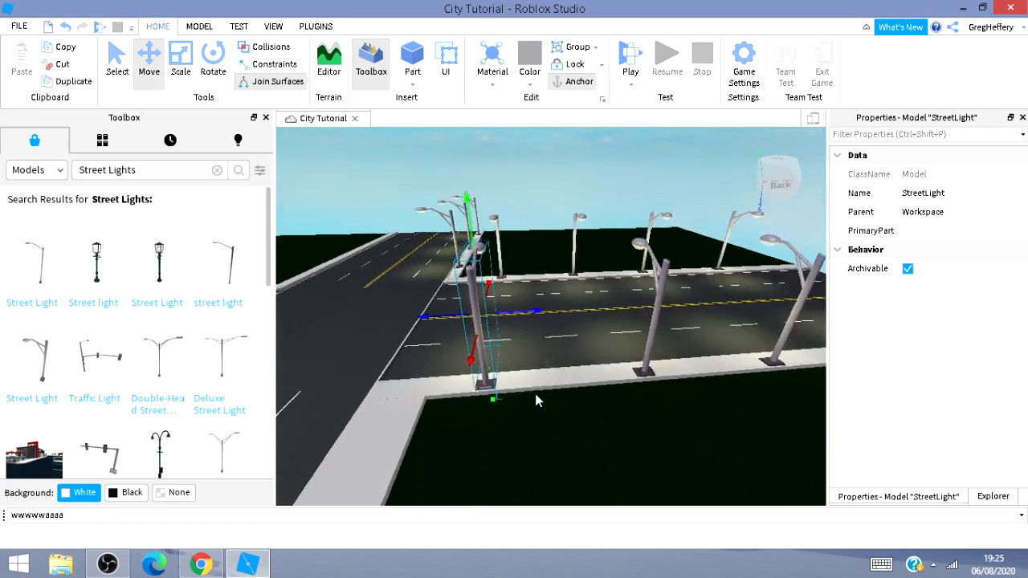
# Move the street light to the sidewalk corner at the intersection and rotate it to face the crossing road.
pyautogui.press('s')
pyautogui.press('a')
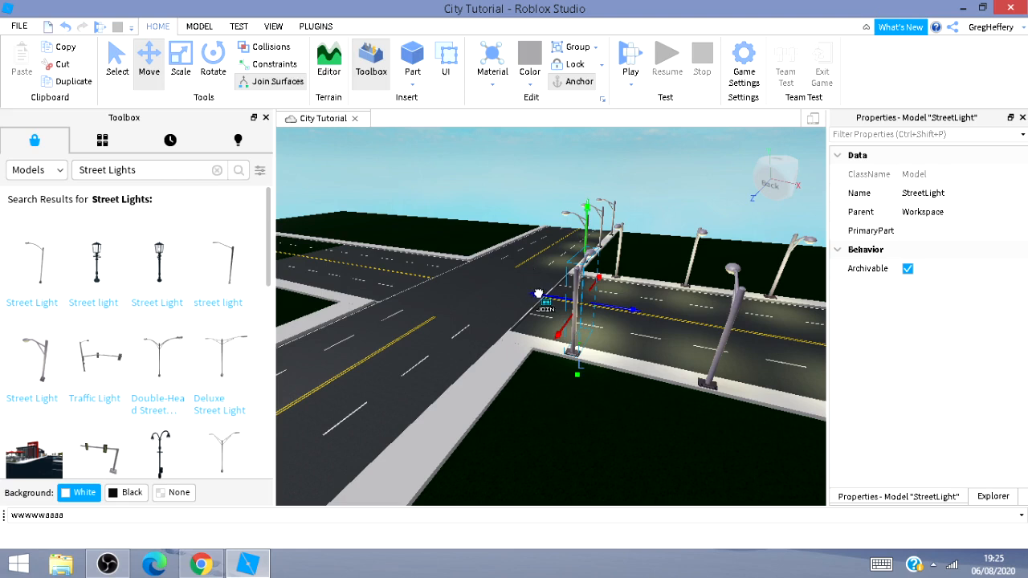
pyautogui.moveTo(538, 294); pyautogui.dragTo(489, 283)
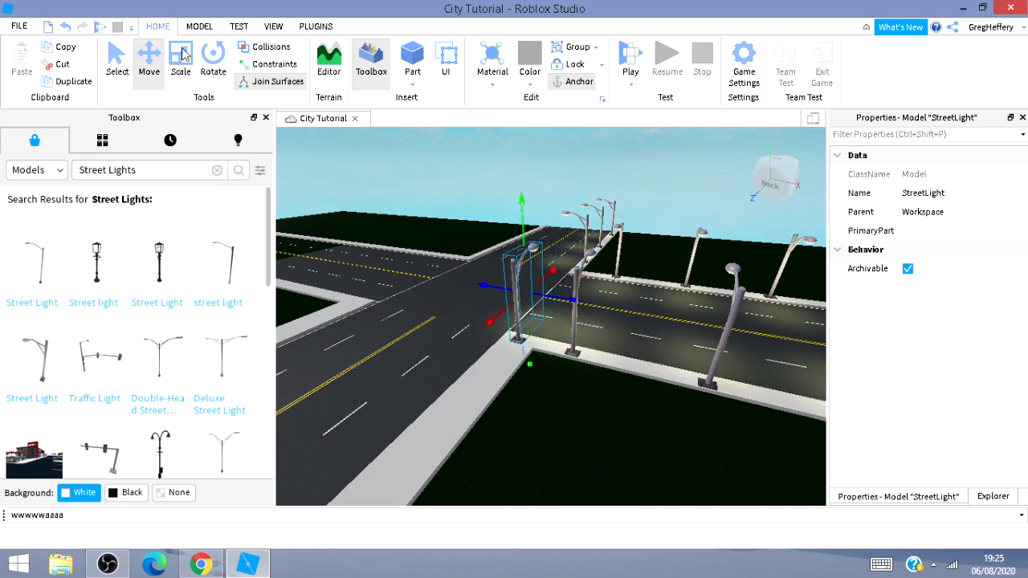
pyautogui.click(213, 61)
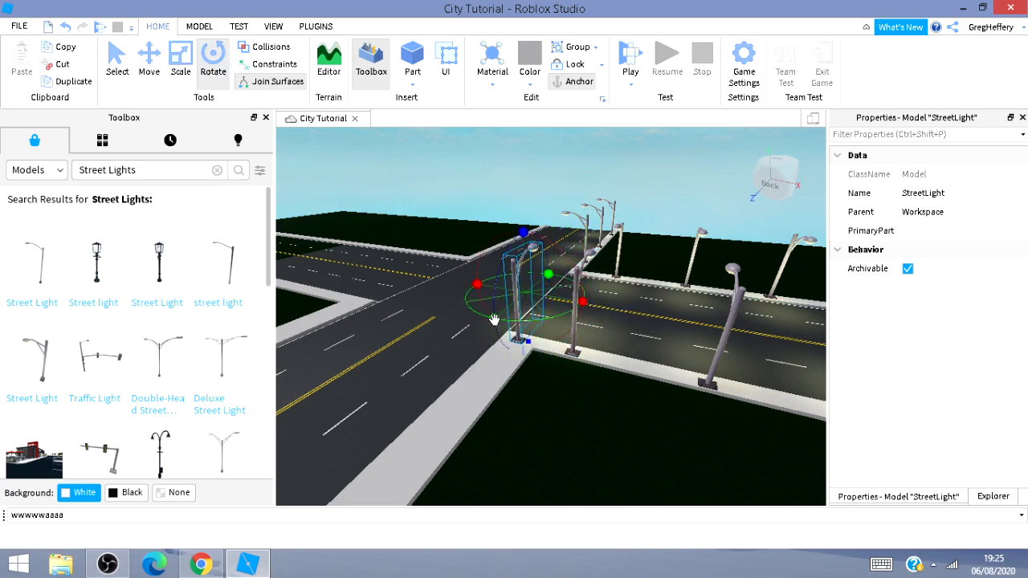
pyautogui.moveTo(494, 320)
pyautogui.mouseDown()
pyautogui.moveTo(598, 298)
pyautogui.moveTo(478, 328)
pyautogui.mouseUp()
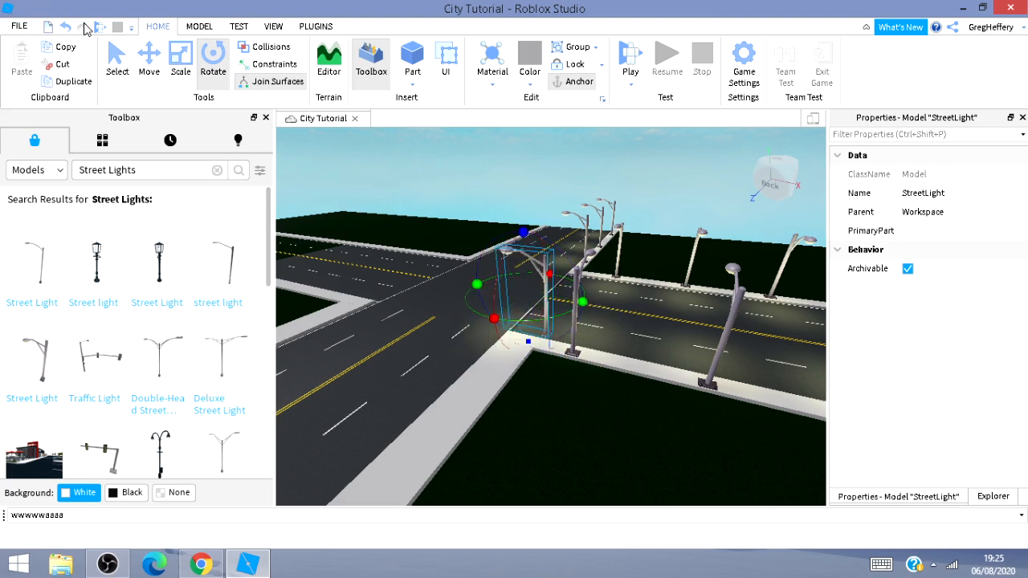
# Move the street light across onto the corner of the crossing road's sidewalk.
pyautogui.click(149, 60)
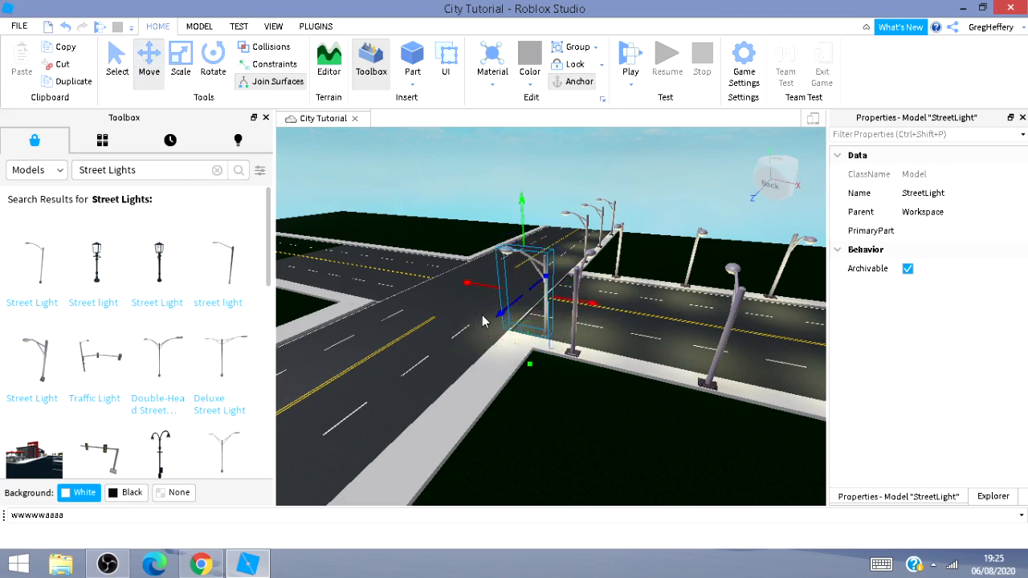
pyautogui.moveTo(484, 318); pyautogui.dragTo(454, 380)
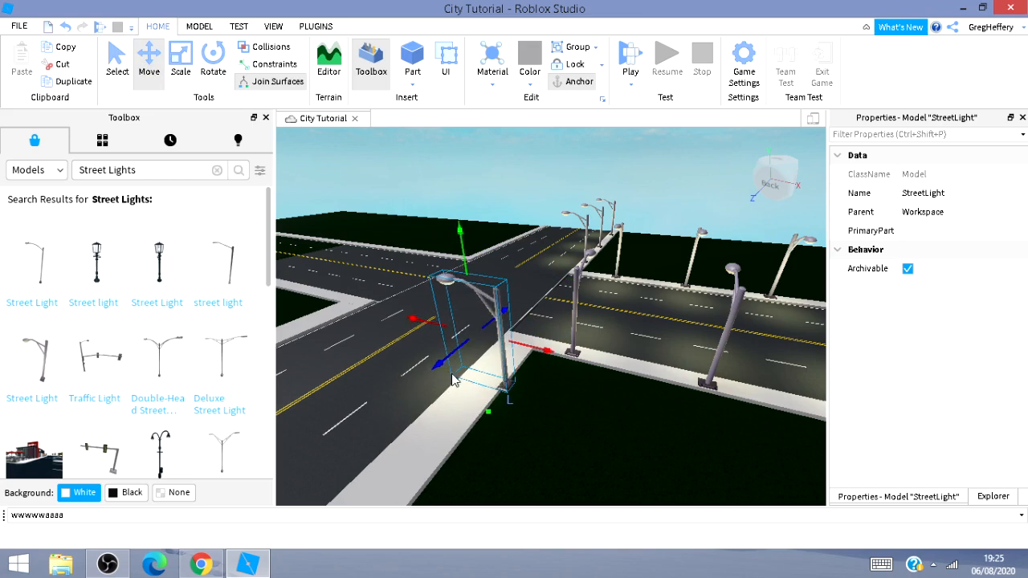
pyautogui.moveTo(434, 321); pyautogui.dragTo(418, 331)
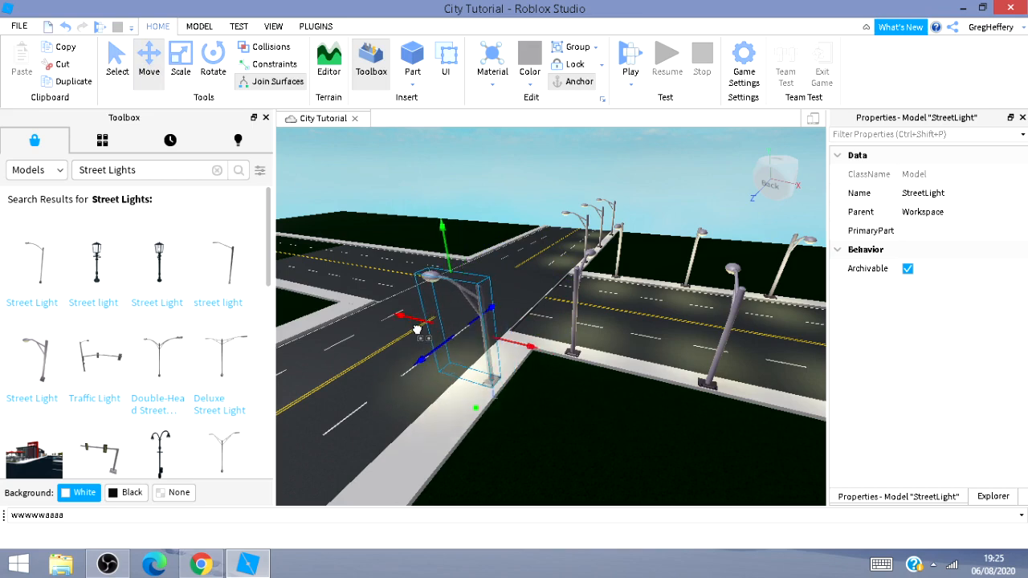
# Slide the street light along the crossing road's sidewalk away from the intersection.
pyautogui.press('s')
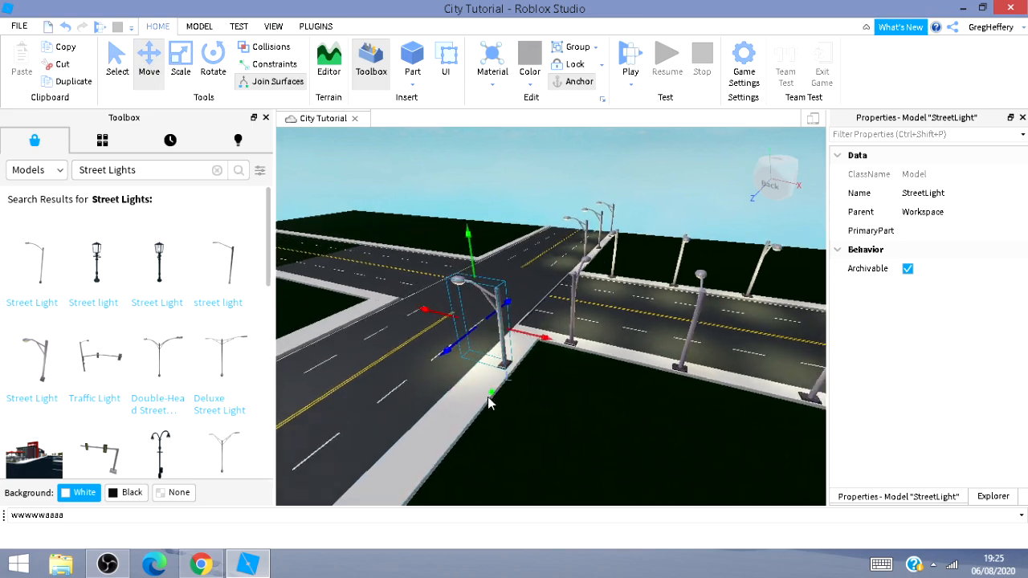
pyautogui.moveTo(491, 401); pyautogui.dragTo(496, 393, button='right')
pyautogui.press('s')
pyautogui.moveTo(564, 403); pyautogui.dragTo(534, 384, button='right')
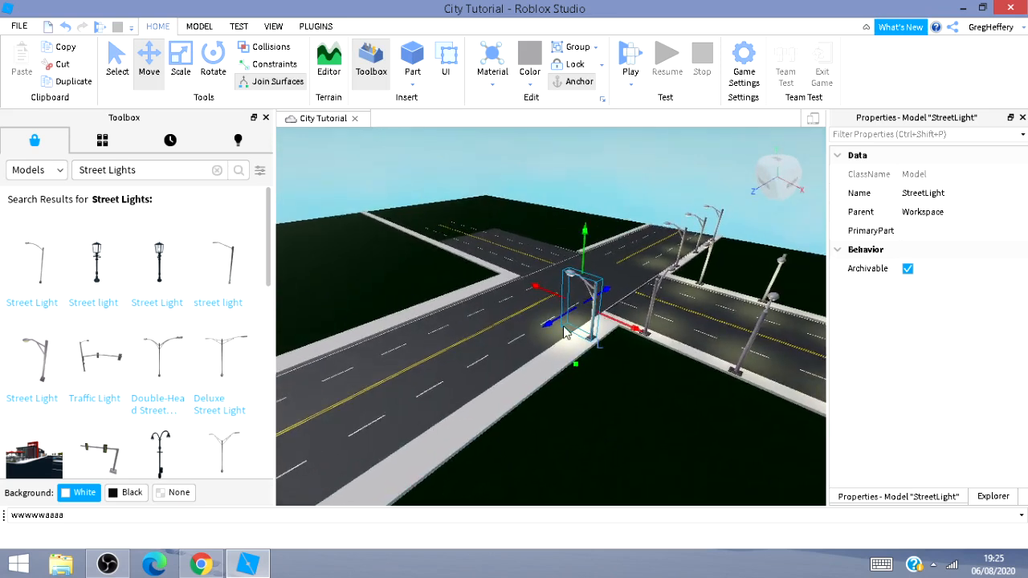
pyautogui.moveTo(558, 317); pyautogui.dragTo(498, 375)
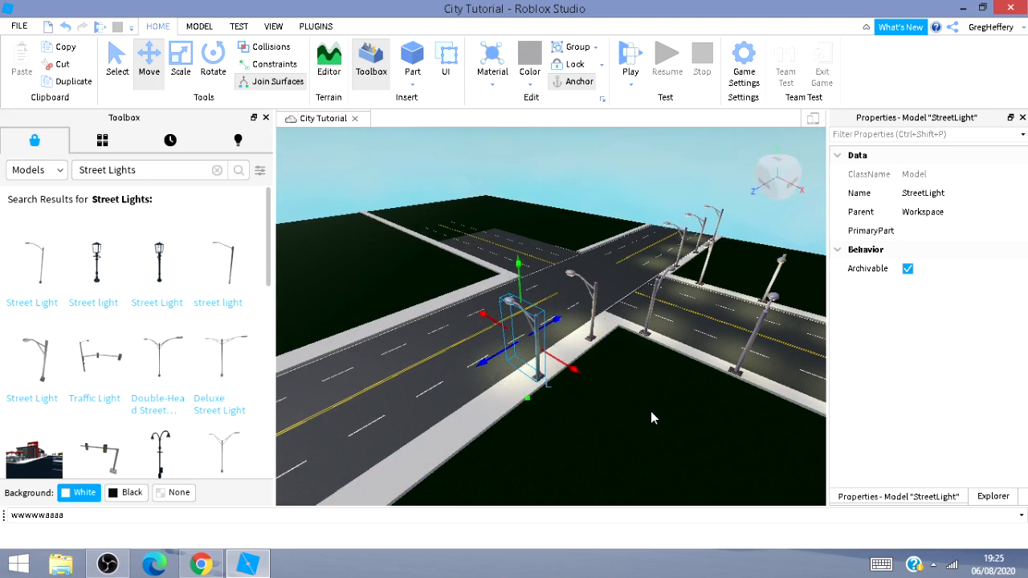
pyautogui.moveTo(493, 362); pyautogui.dragTo(399, 429)
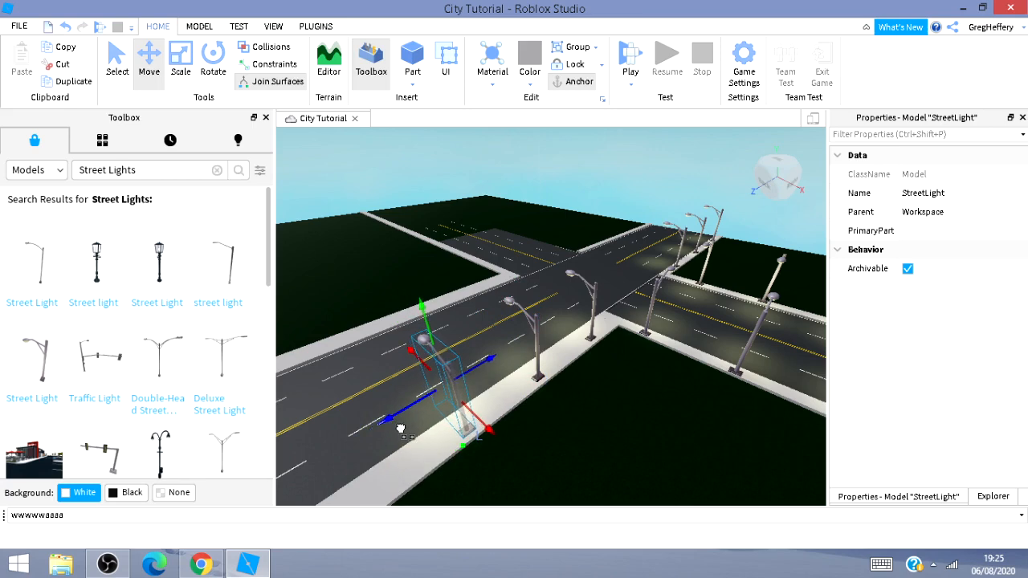
pyautogui.moveTo(638, 423)
pyautogui.mouseDown(button='right')
pyautogui.moveTo(525, 424)
pyautogui.moveTo(638, 423)
pyautogui.mouseUp(button='right')
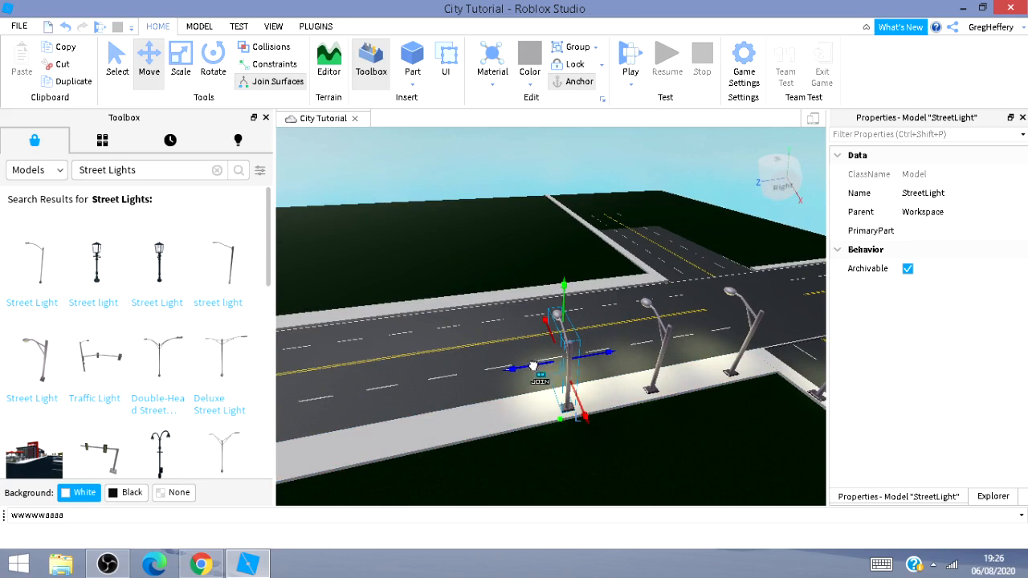
pyautogui.moveTo(538, 376); pyautogui.dragTo(424, 384)
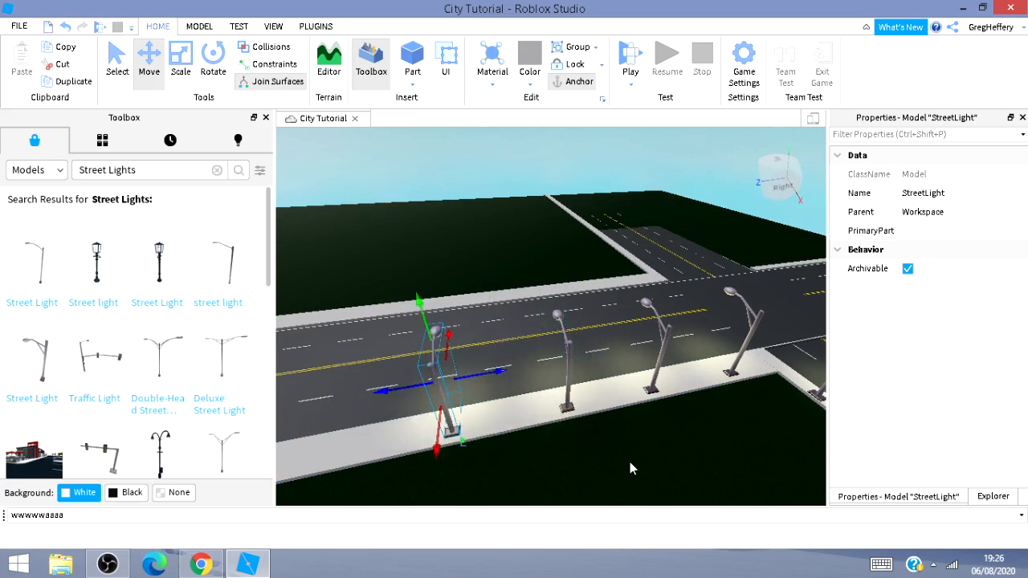
# Duplicate the street light and slide the copy further along the sidewalk.
pyautogui.moveTo(630, 462); pyautogui.dragTo(615, 462, button='right')
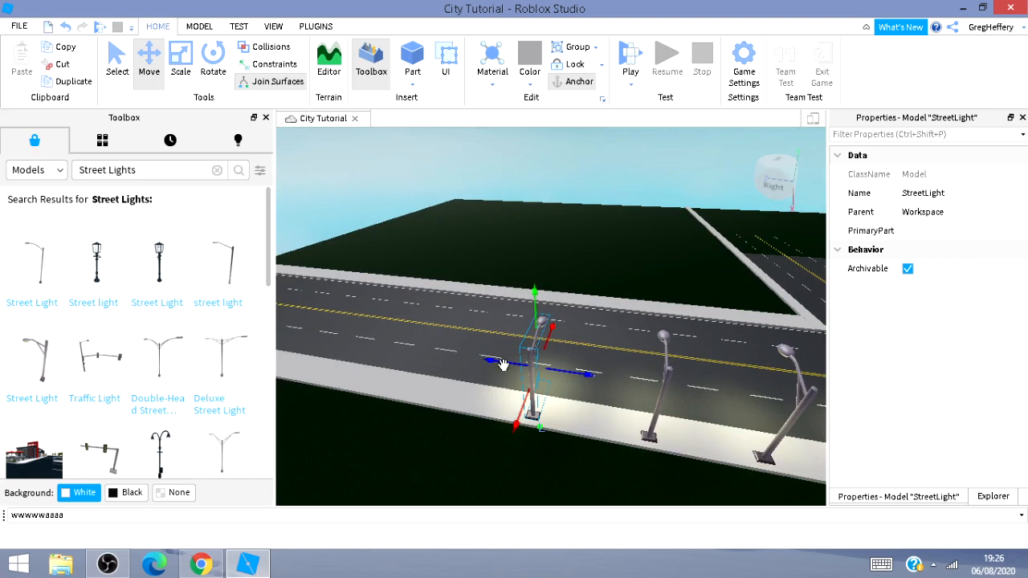
pyautogui.hotkey('ctrl', 'd')
pyautogui.moveTo(502, 365); pyautogui.dragTo(383, 364)
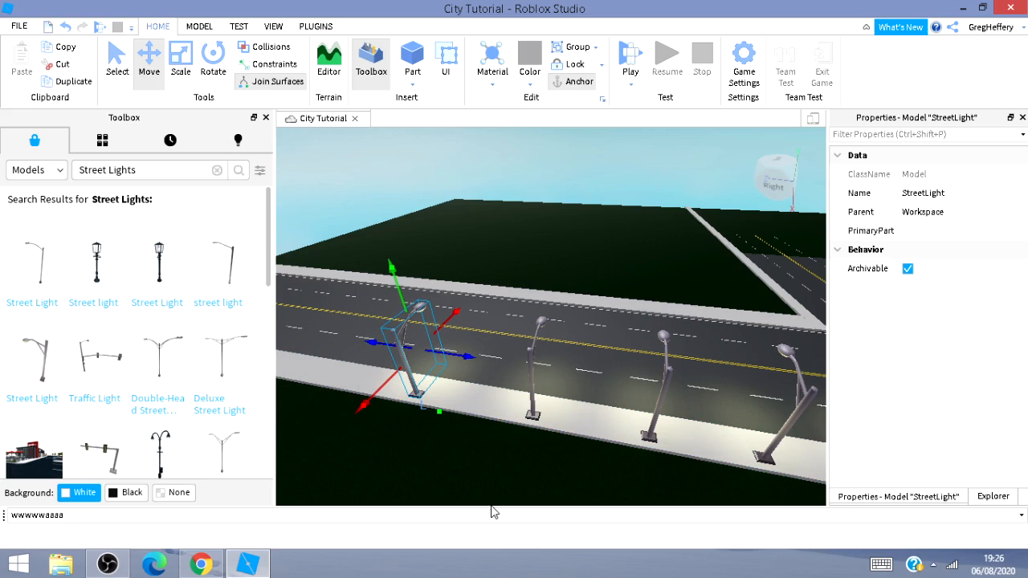
pyautogui.press('a')
pyautogui.moveTo(482, 483); pyautogui.dragTo(522, 486, button='right')
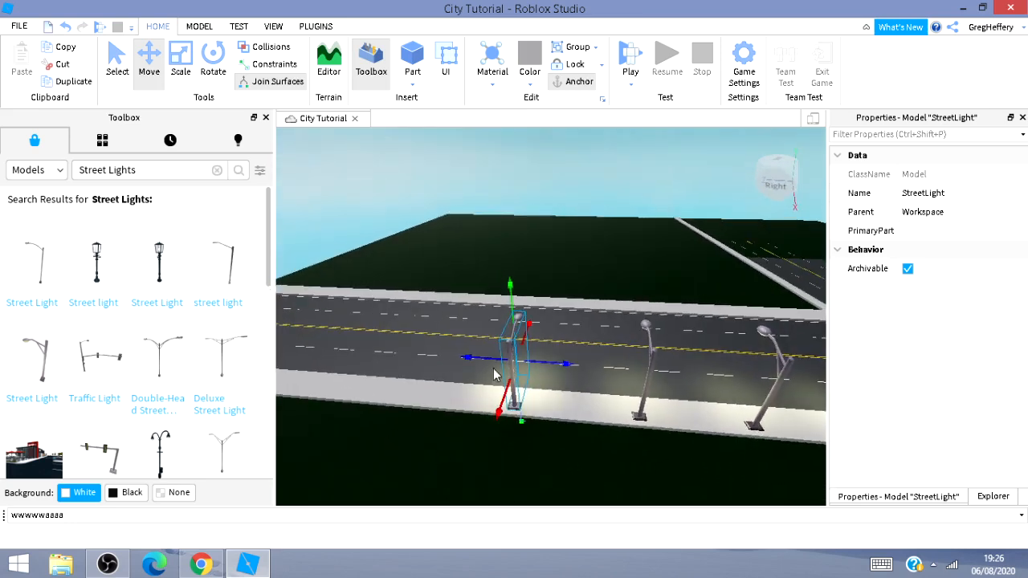
pyautogui.moveTo(489, 360); pyautogui.dragTo(391, 370)
# Move the copied street light further along the sidewalk, spacing it evenly from the others.
pyautogui.press('a')
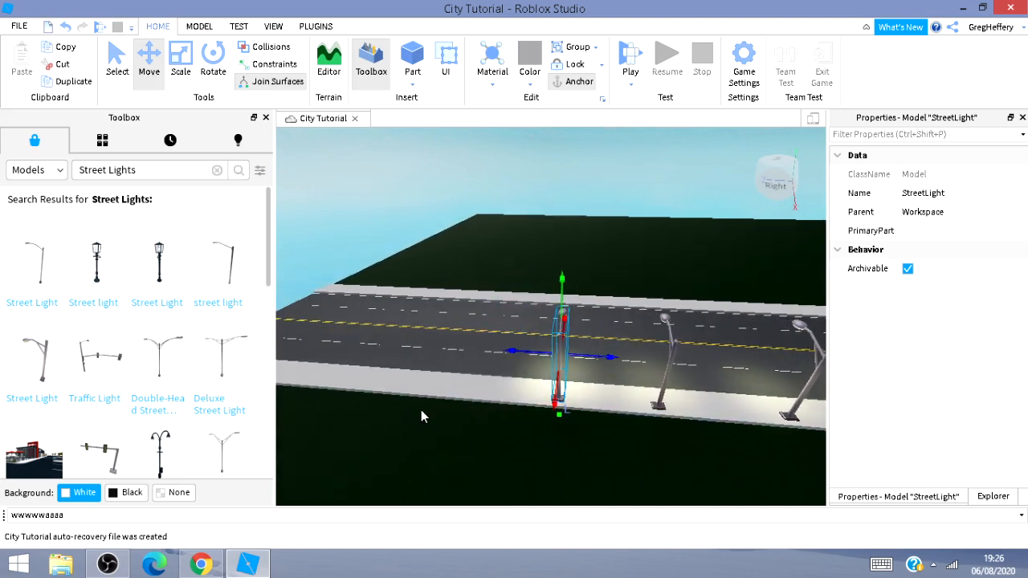
pyautogui.moveTo(554, 351); pyautogui.dragTo(421, 356)
pyautogui.press('a')
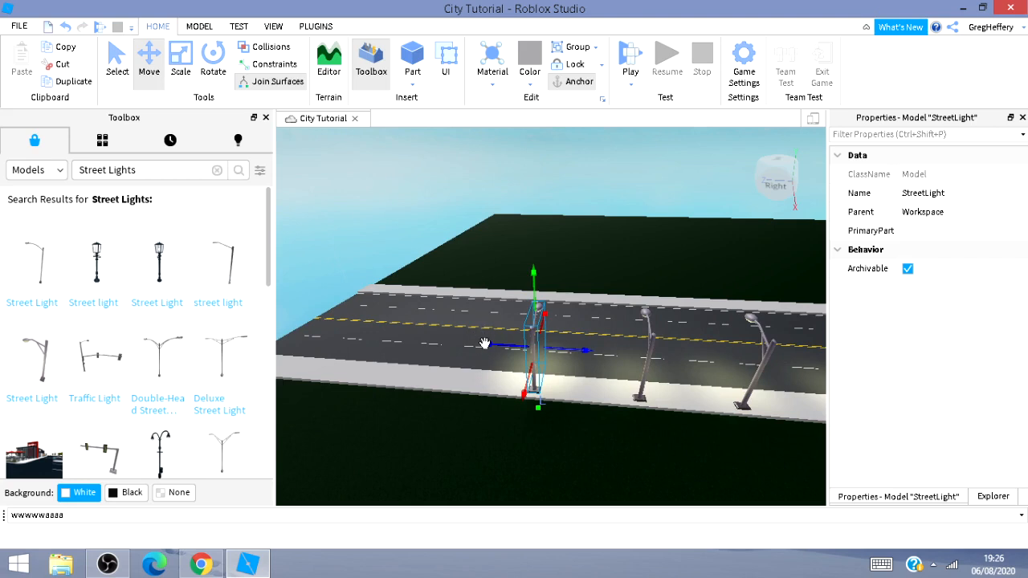
pyautogui.moveTo(485, 344); pyautogui.dragTo(388, 336)
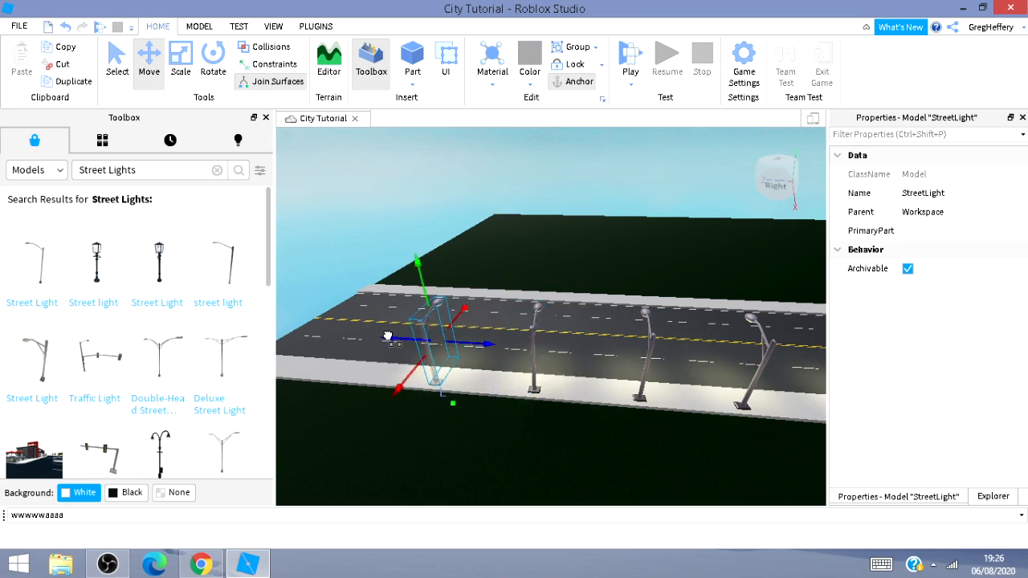
pyautogui.press('a')
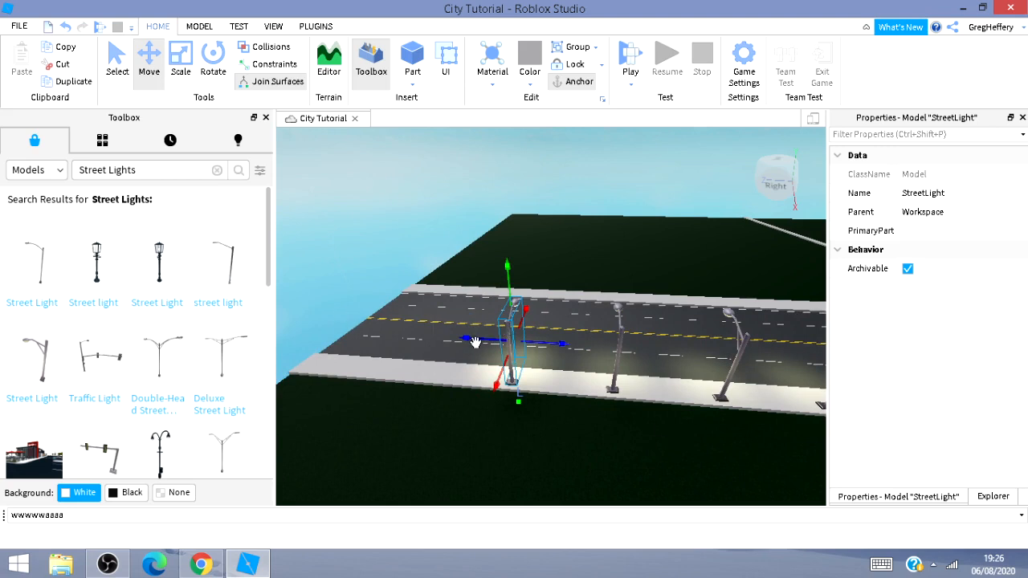
pyautogui.moveTo(475, 342); pyautogui.dragTo(381, 340)
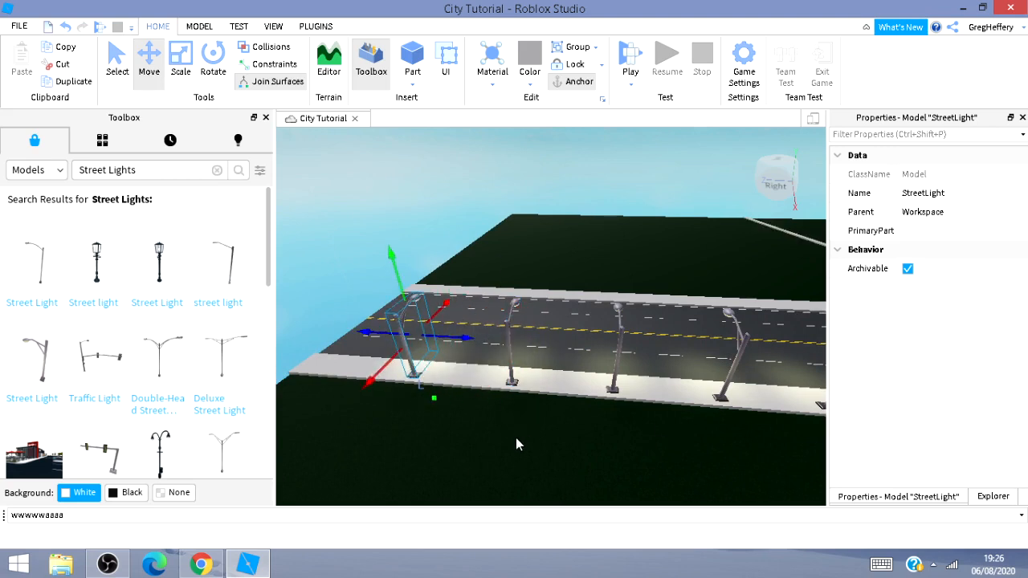
# Move the street light across the road onto the opposite sidewalk and rotate it to face the road.
pyautogui.press('w')
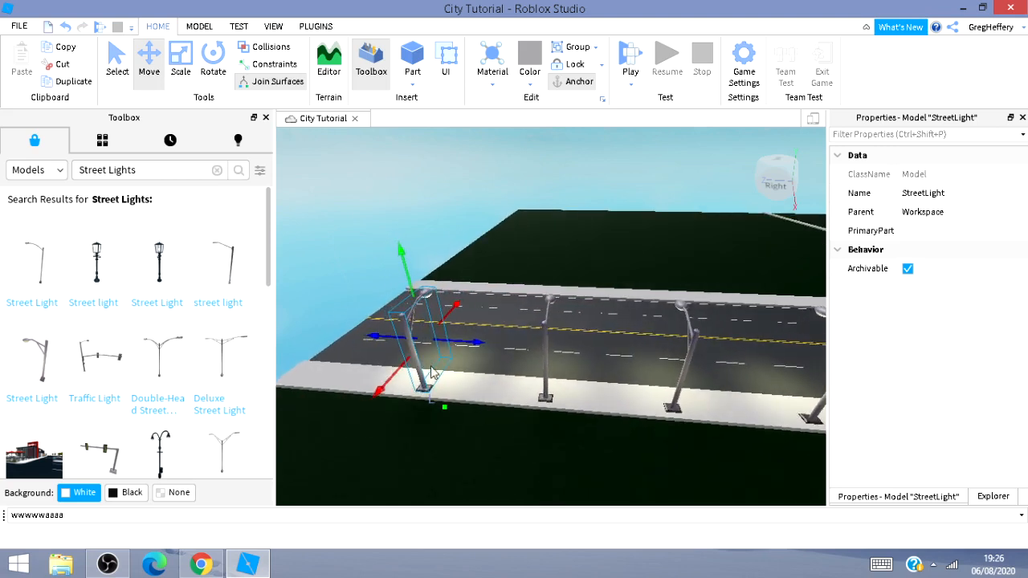
pyautogui.moveTo(446, 309); pyautogui.dragTo(504, 258)
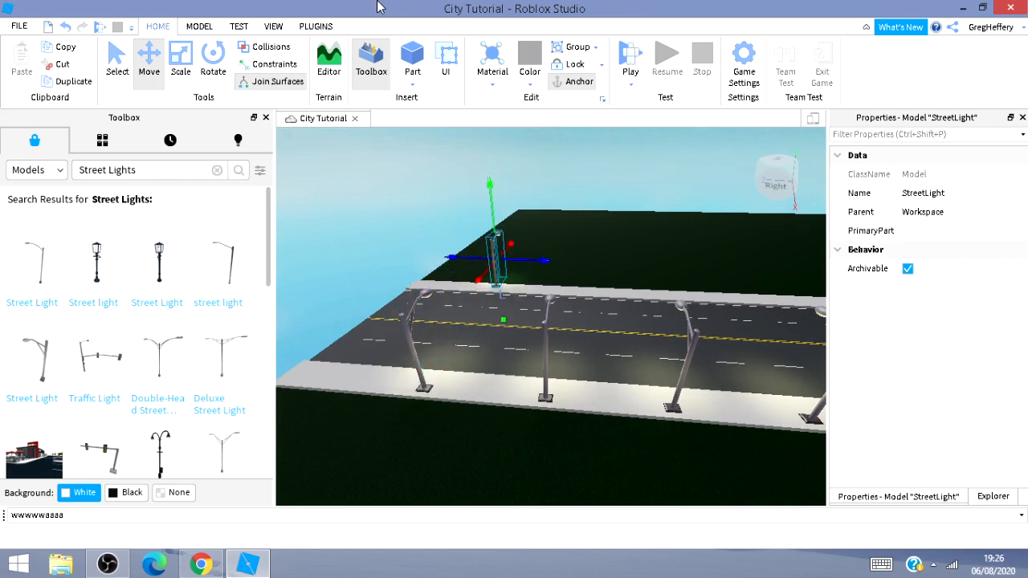
pyautogui.click(213, 71)
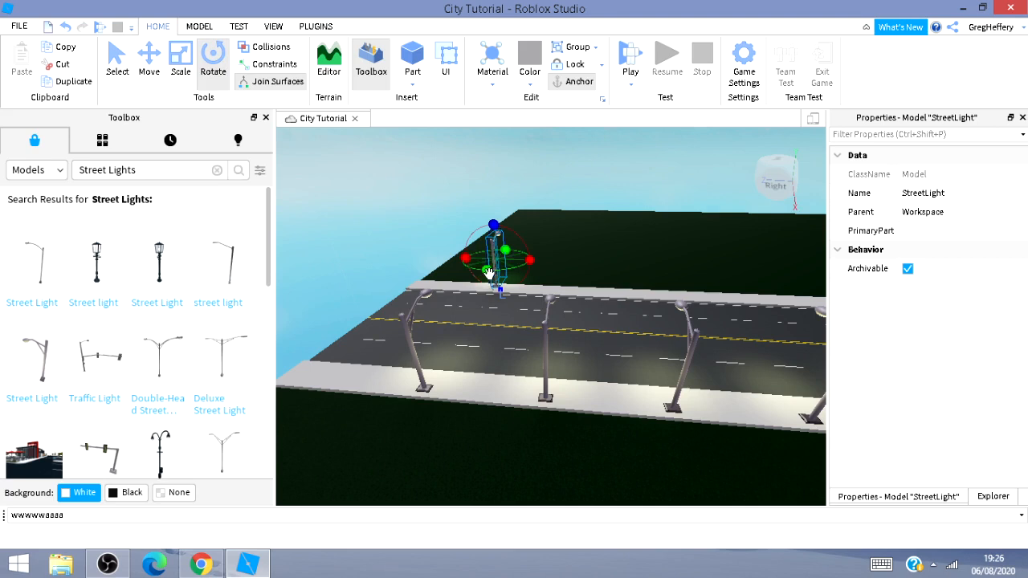
pyautogui.moveTo(486, 270); pyautogui.dragTo(506, 241)
pyautogui.hotkey('ctrl', '2')
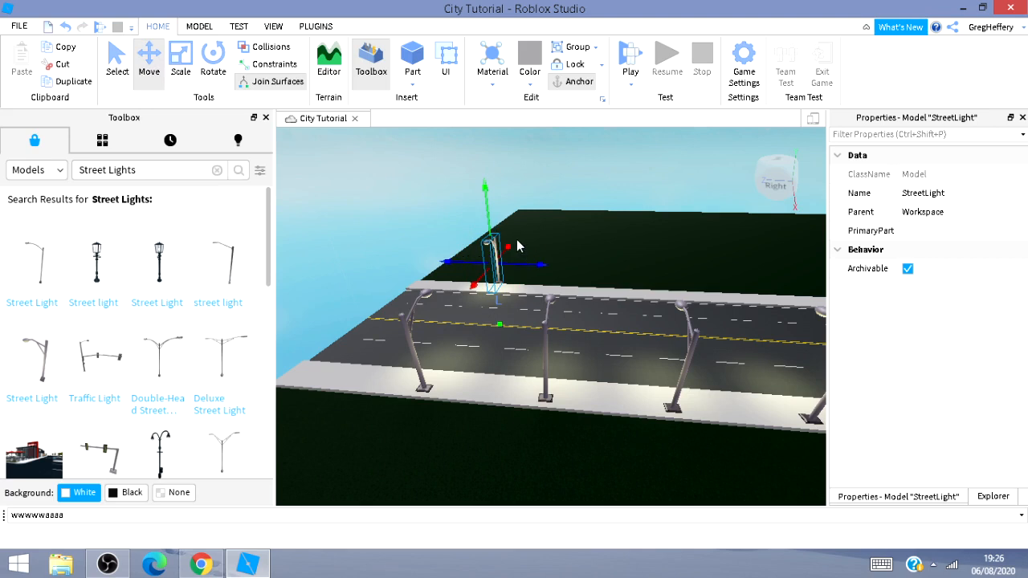
# Duplicate the street light on the opposite sidewalk and shift the copy along it.
pyautogui.moveTo(472, 283); pyautogui.dragTo(465, 297)
pyautogui.hotkey('ctrl', 'd')
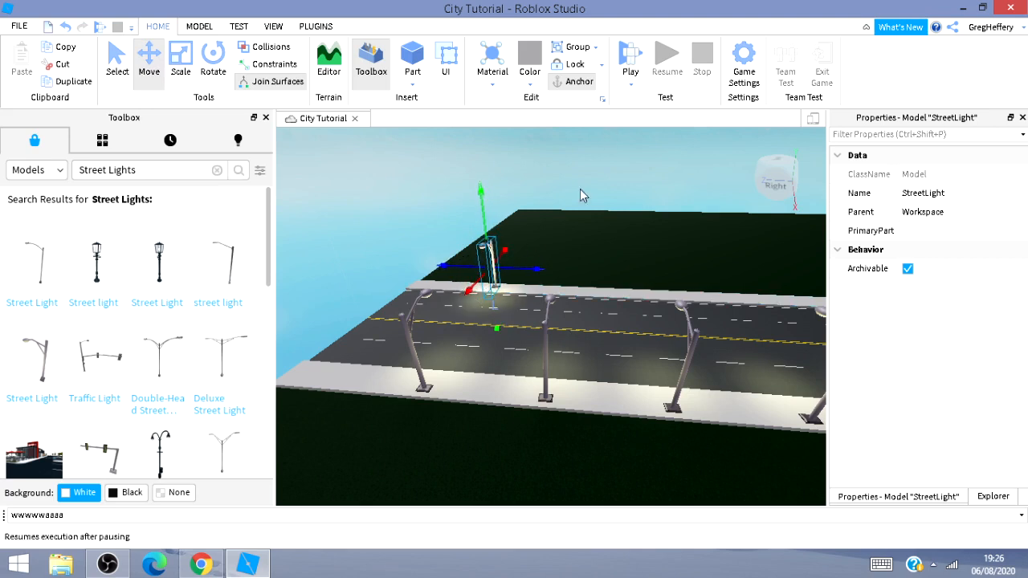
pyautogui.moveTo(539, 269); pyautogui.dragTo(611, 313)
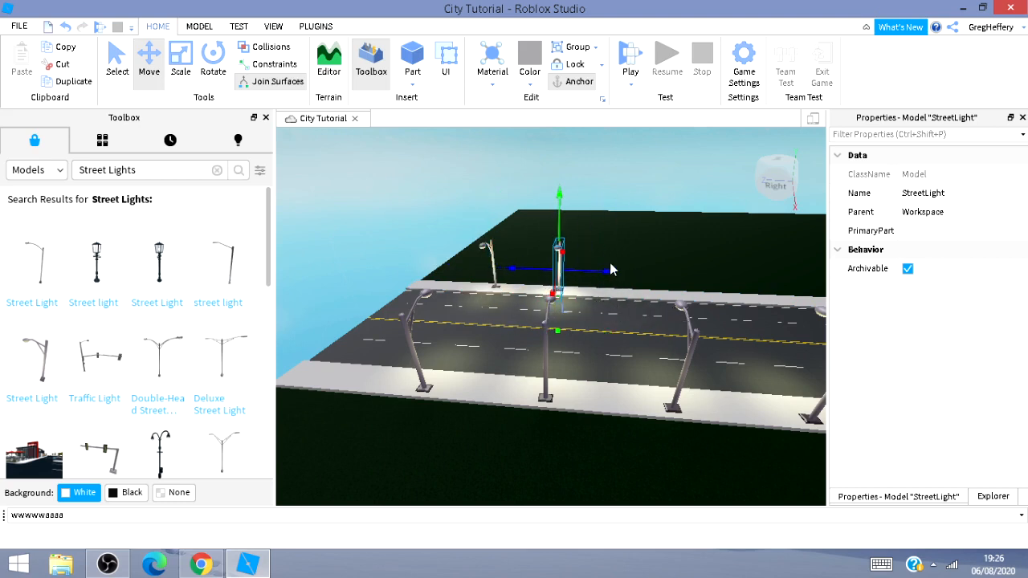
# Duplicate another street light and place it further along the opposite sidewalk.
pyautogui.hotkey('ctrl', 'd')
pyautogui.moveTo(603, 268); pyautogui.dragTo(691, 293)
pyautogui.moveTo(716, 329); pyautogui.dragTo(716, 330, button='right')
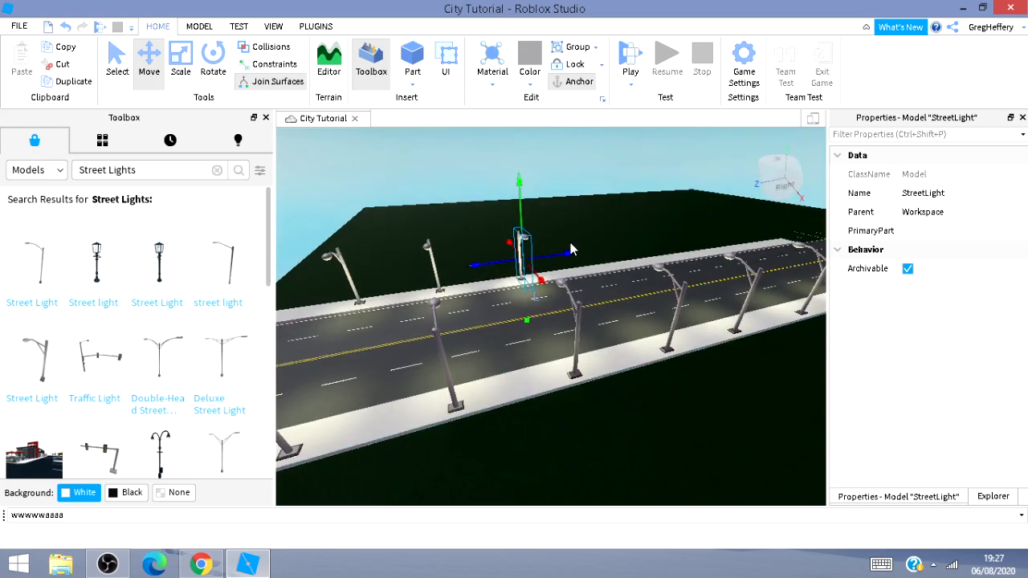
# Slide the latest street light along the opposite sidewalk toward the intersection.
pyautogui.moveTo(566, 251); pyautogui.dragTo(635, 255)
pyautogui.press('d')
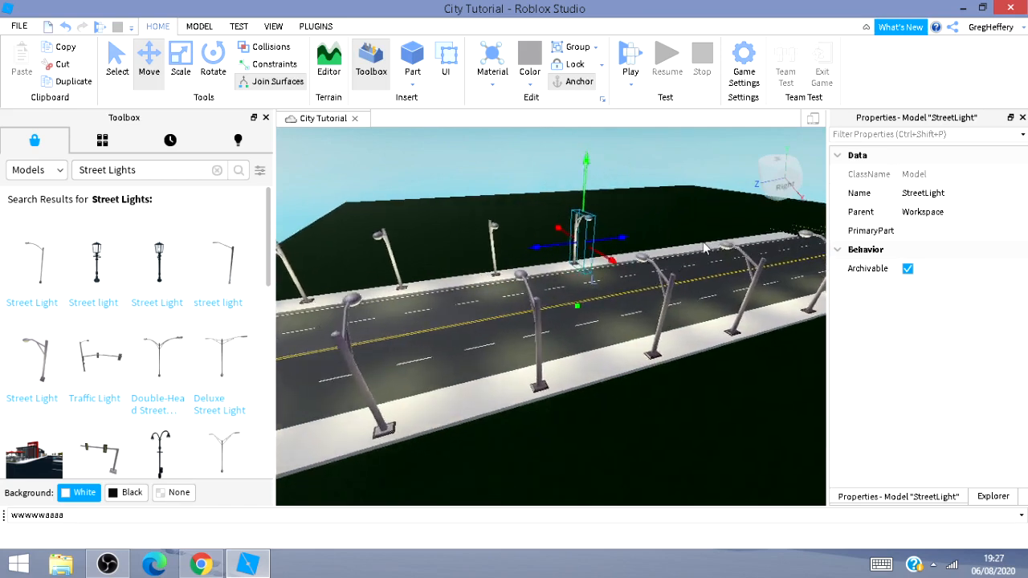
pyautogui.moveTo(641, 292); pyautogui.dragTo(627, 307, button='right')
pyautogui.press('a')
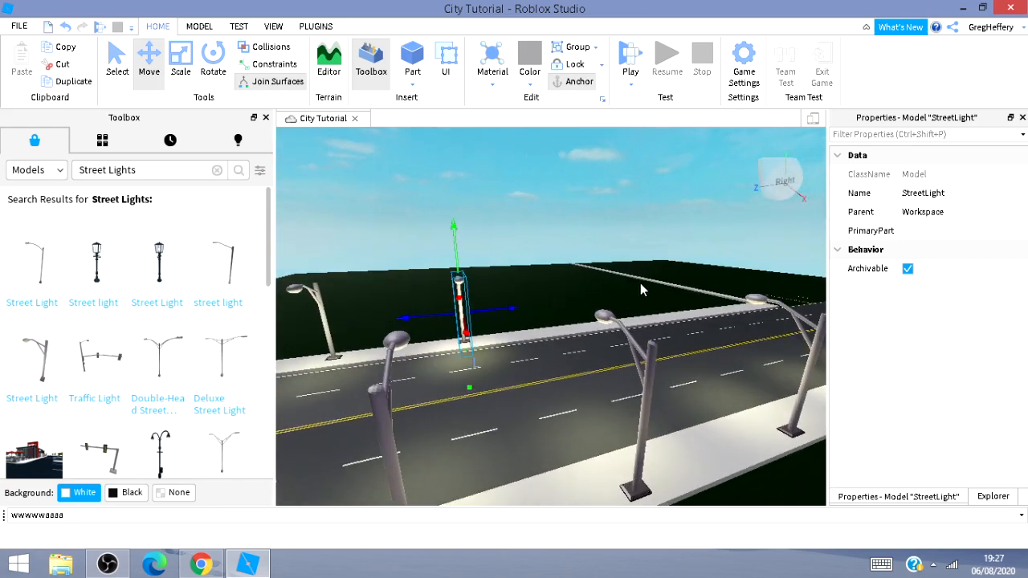
pyautogui.moveTo(509, 310); pyautogui.dragTo(604, 321)
pyautogui.moveTo(594, 326); pyautogui.dragTo(595, 329)
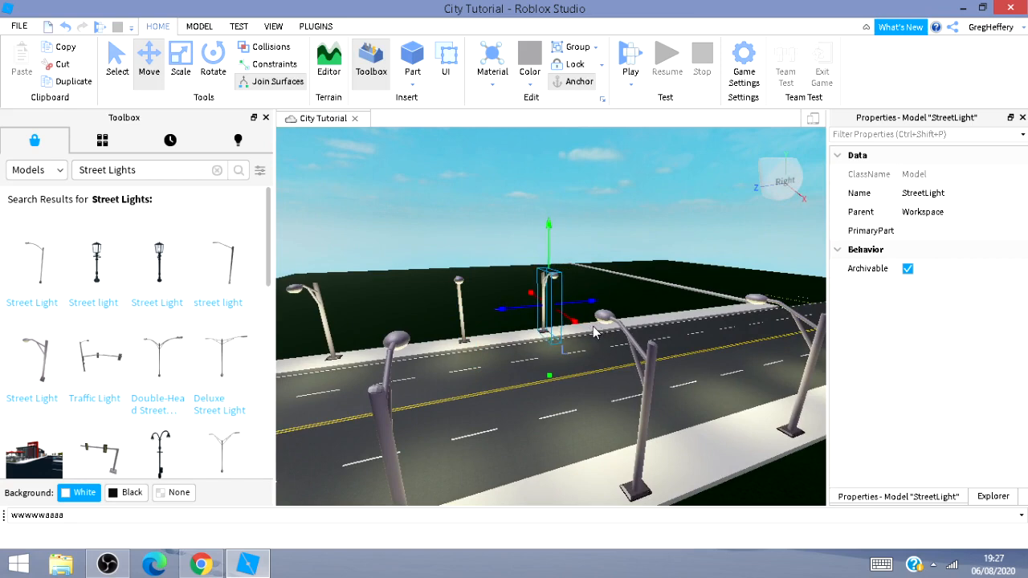
# Move the street light further along the opposite sidewalk to space it evenly near the intersection.
pyautogui.press('d')
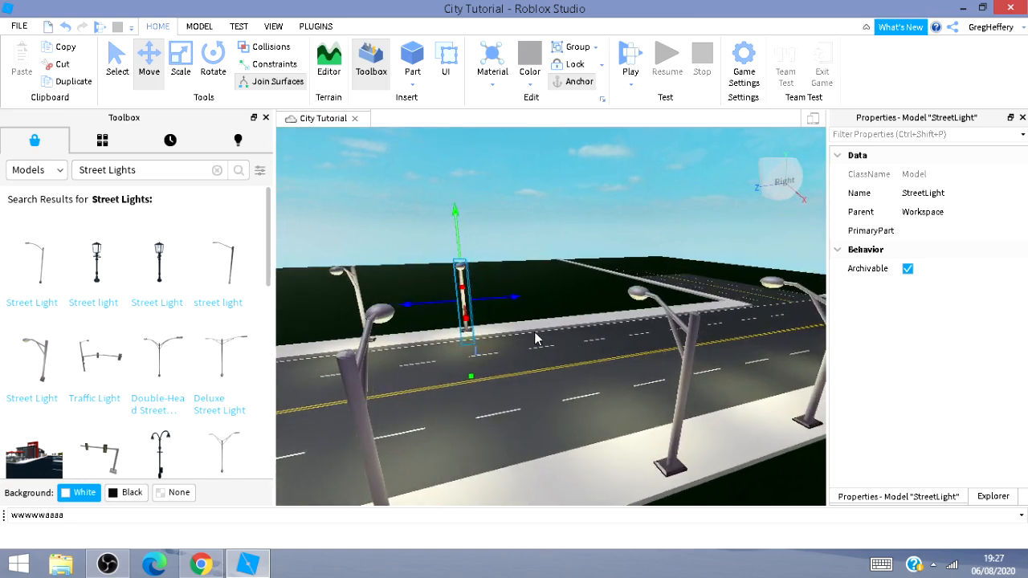
pyautogui.moveTo(514, 298); pyautogui.dragTo(533, 296)
pyautogui.press('d')
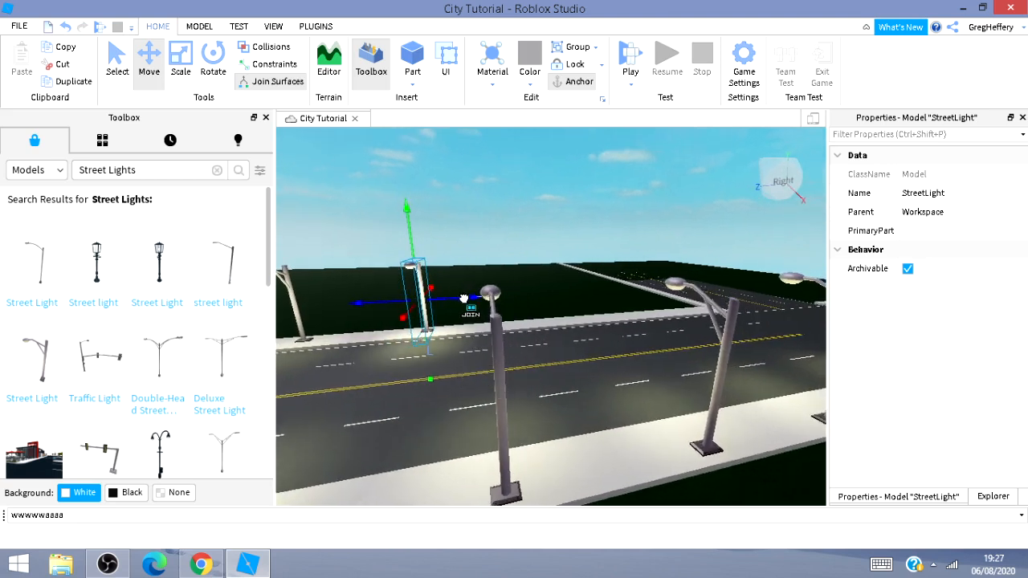
pyautogui.moveTo(463, 299); pyautogui.dragTo(596, 340)
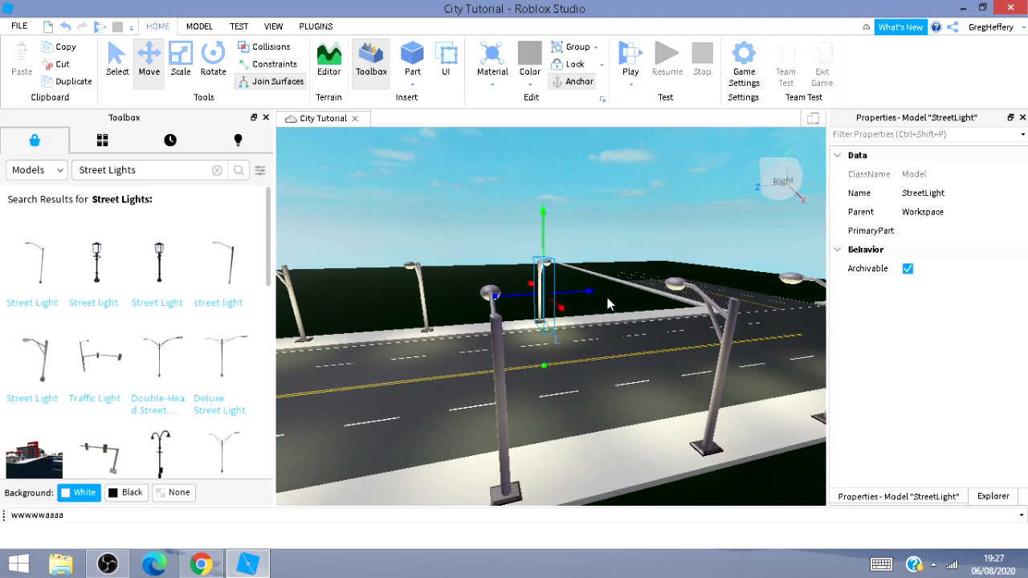
pyautogui.moveTo(585, 297); pyautogui.dragTo(671, 296)
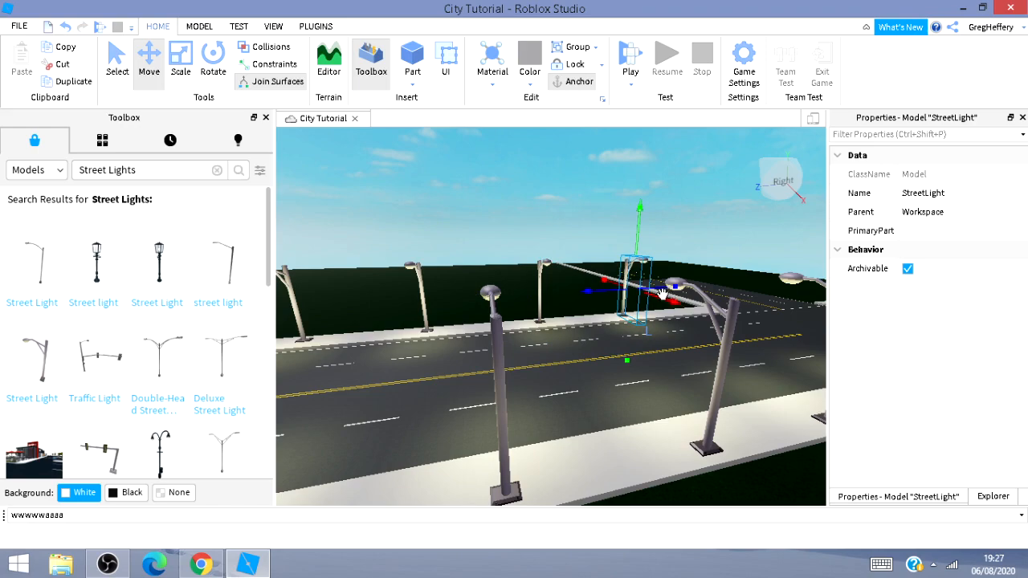
# Move the selected street light up to the intersection corner of the opposite sidewalk.
pyautogui.press('d')
pyautogui.press('w')
pyautogui.press('w')
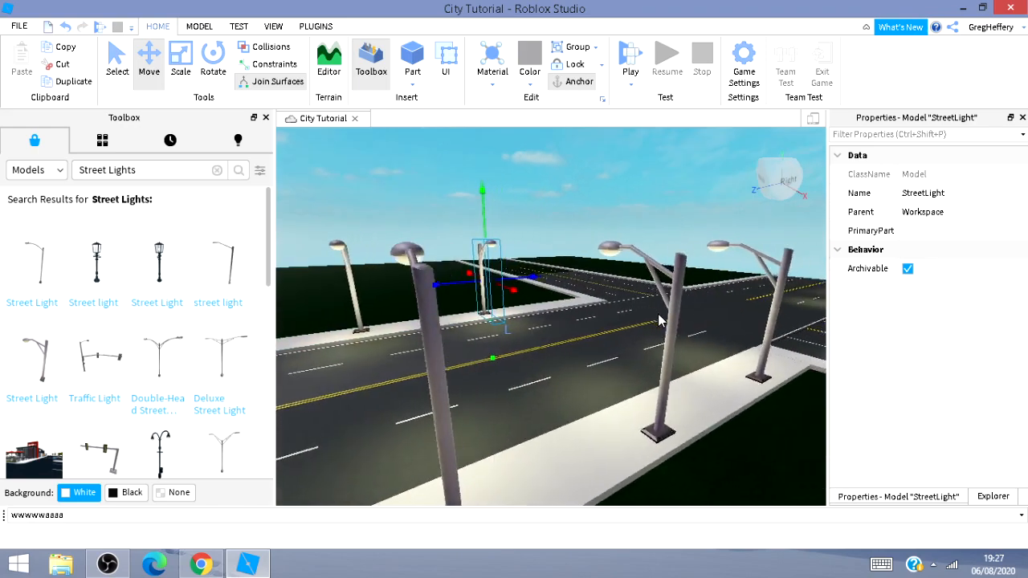
pyautogui.press('w')
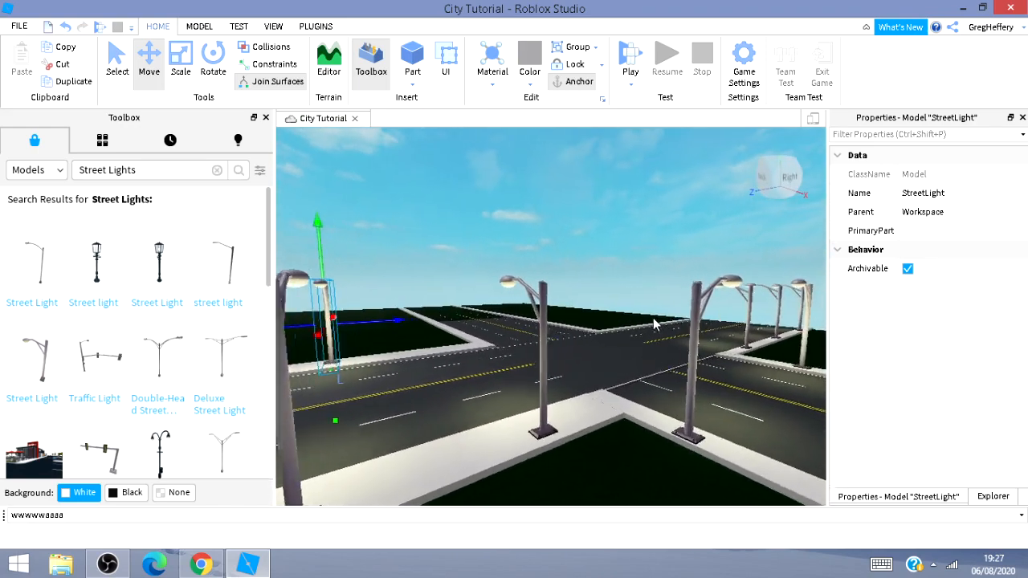
pyautogui.press('w')
pyautogui.moveTo(658, 315); pyautogui.dragTo(619, 305, button='right')
pyautogui.press('d')
pyautogui.press('d')
pyautogui.press('s')
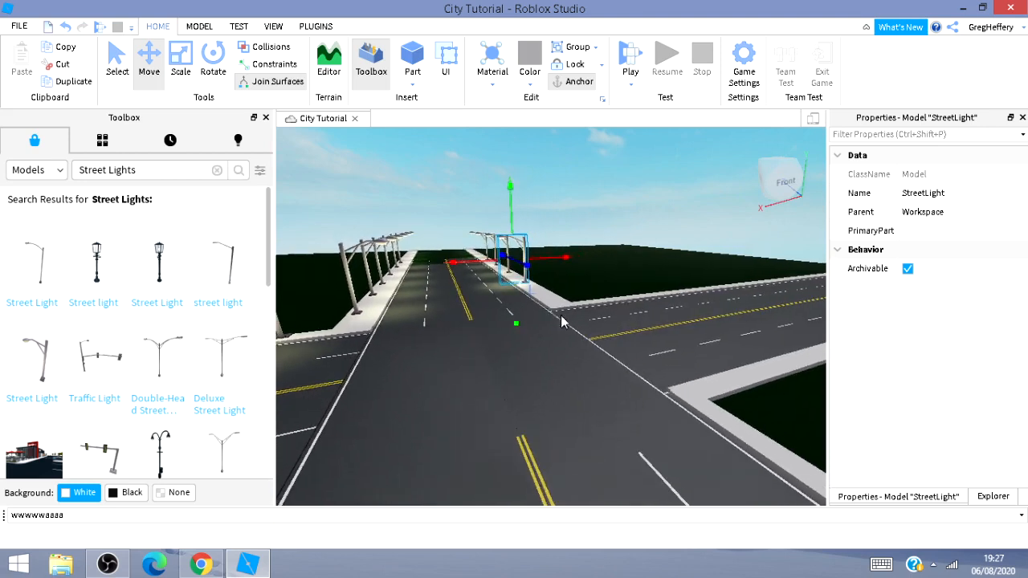
pyautogui.moveTo(528, 269); pyautogui.dragTo(566, 305)
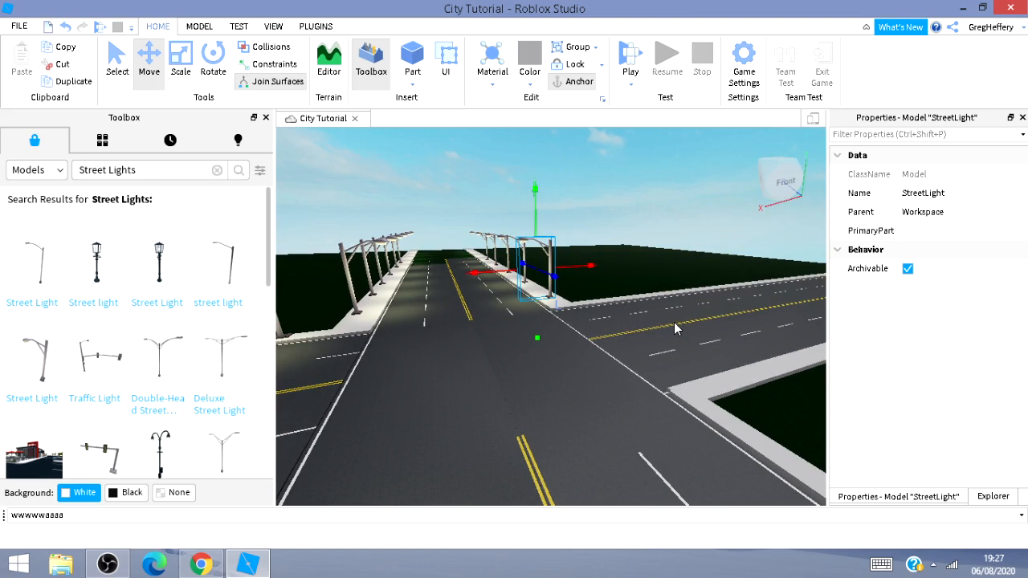
# Rotate the street light three quarter-turns and slide it onto the cross street's sidewalk past the intersection.
pyautogui.hotkey('ctrl', 'r')
pyautogui.hotkey('ctrl', 'r')
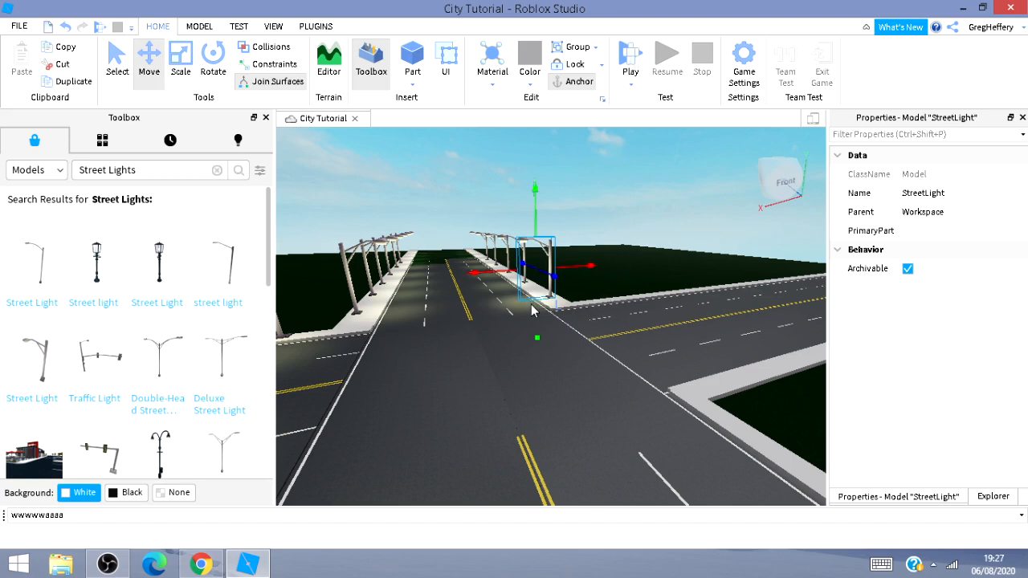
pyautogui.scroll(-2, 530, 309)
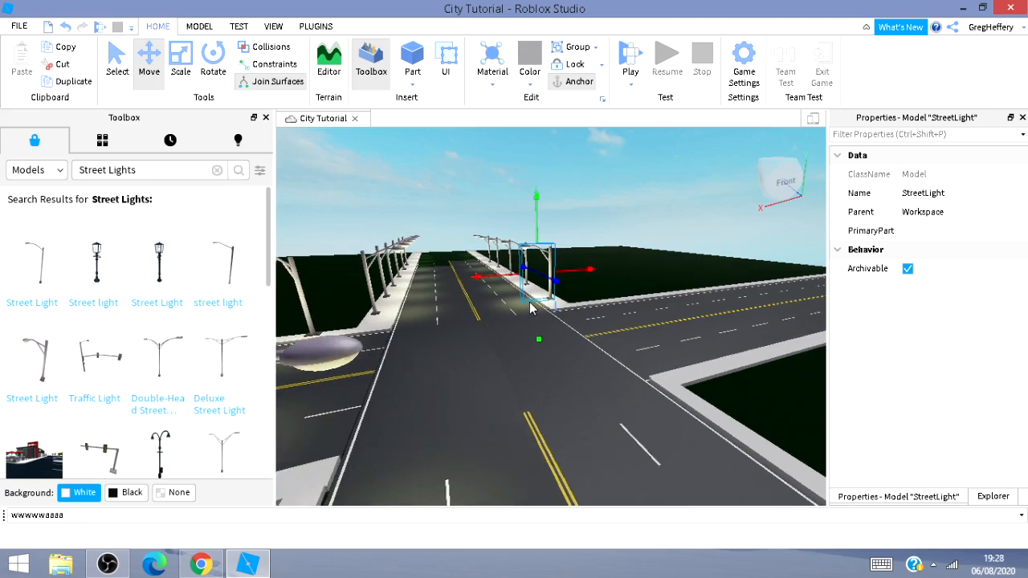
pyautogui.hotkey('ctrl', 'r')
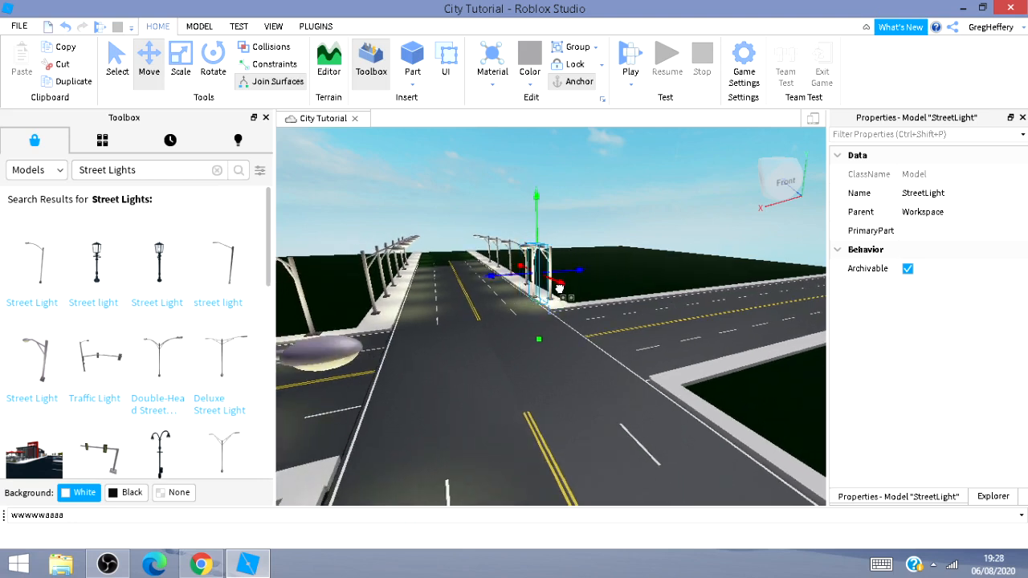
pyautogui.moveTo(560, 288); pyautogui.dragTo(647, 281)
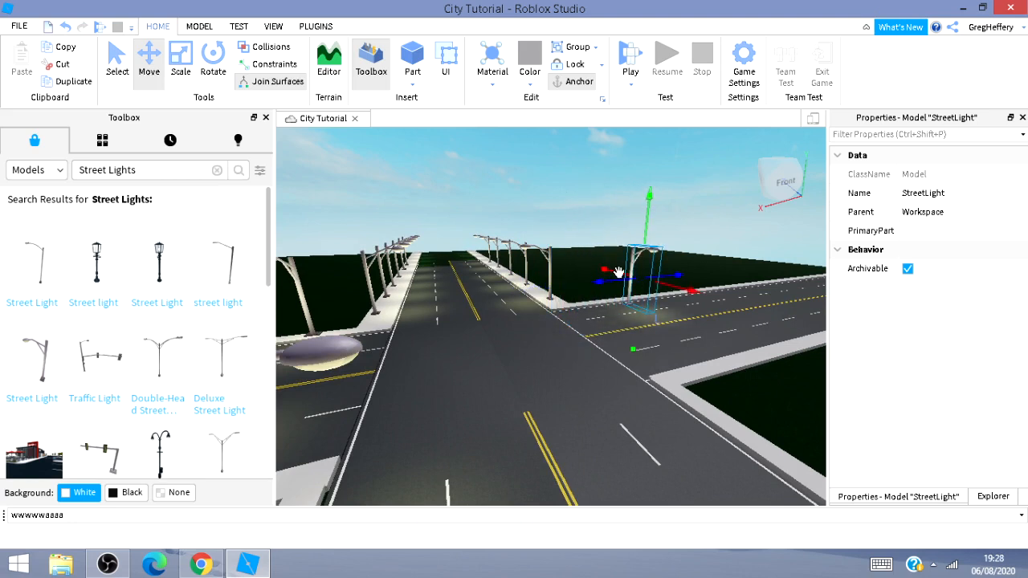
pyautogui.moveTo(618, 272); pyautogui.dragTo(609, 274)
# Drag the street light further along the cross street's sidewalk away from the intersection.
pyautogui.press('d')
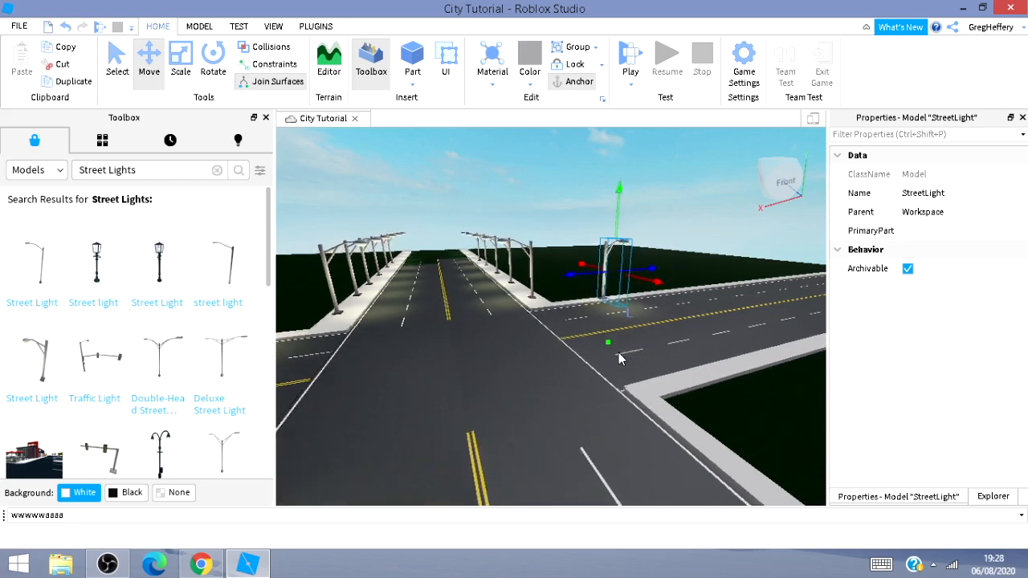
pyautogui.press('w')
pyautogui.moveTo(637, 351); pyautogui.dragTo(610, 355, button='right')
pyautogui.press('d')
pyautogui.press('d')
pyautogui.moveTo(523, 353); pyautogui.dragTo(613, 368, button='right')
pyautogui.press('d')
pyautogui.press('d')
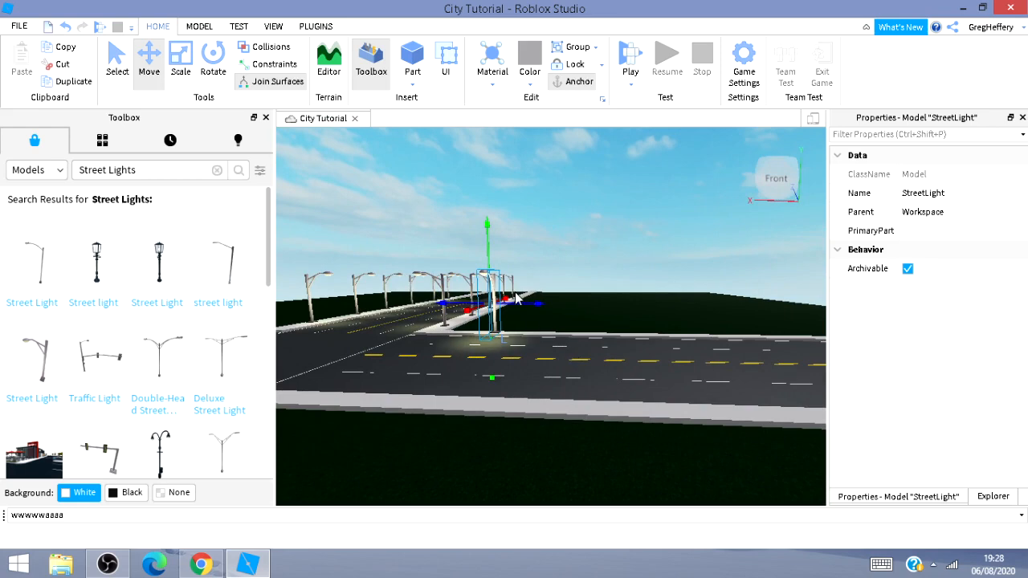
pyautogui.moveTo(546, 309); pyautogui.dragTo(628, 329)
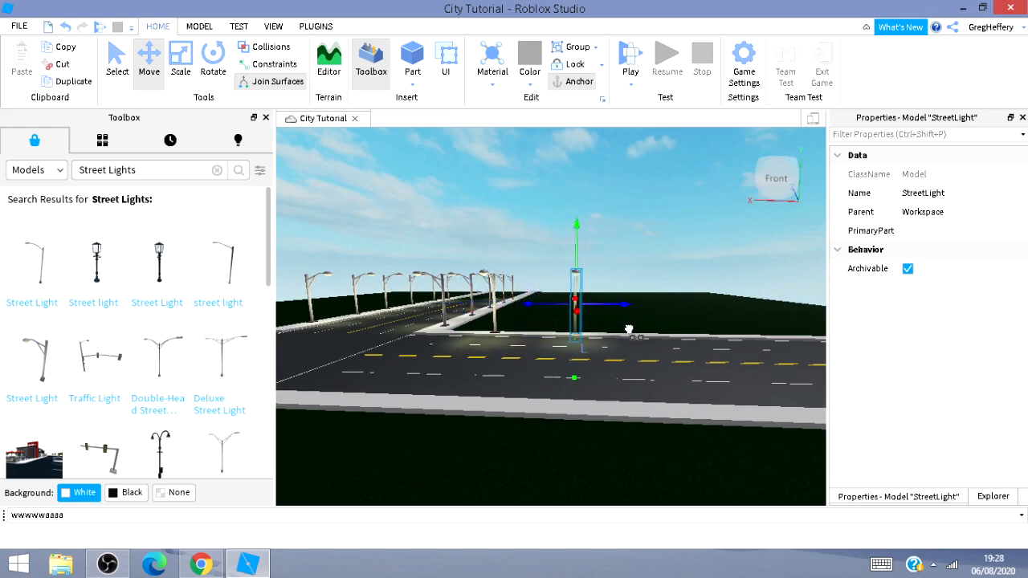
# Keep sliding the street light along the cross street's sidewalk to extend the row of lights.
pyautogui.press('d')
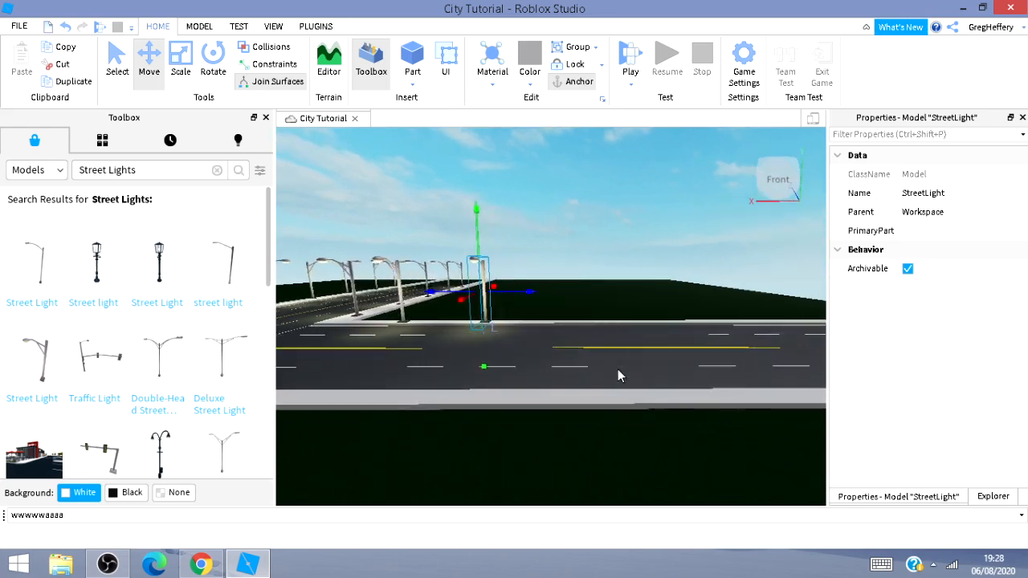
pyautogui.press('w')
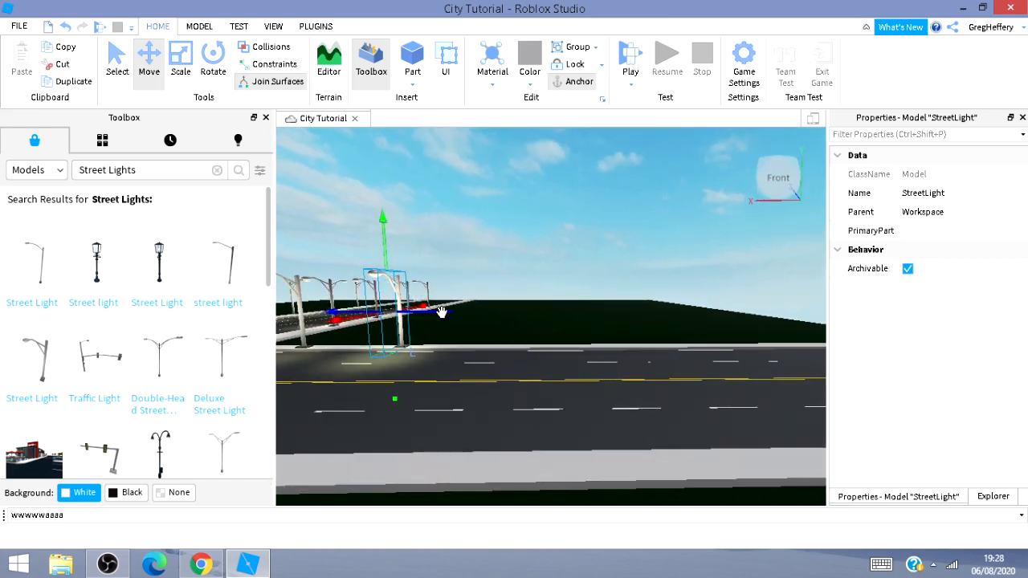
pyautogui.moveTo(460, 316); pyautogui.dragTo(563, 362)
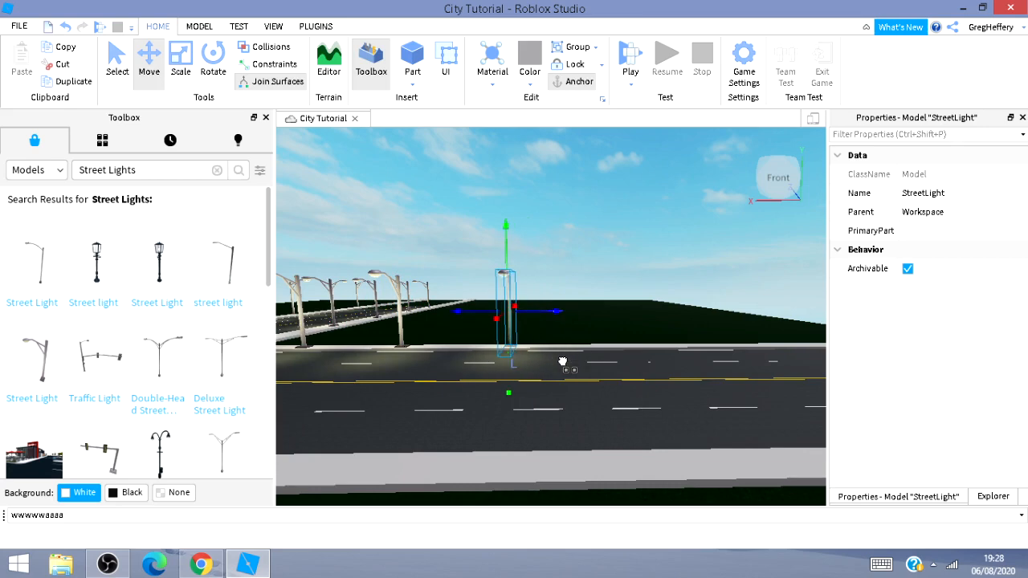
pyautogui.moveTo(525, 414); pyautogui.dragTo(502, 423, button='right')
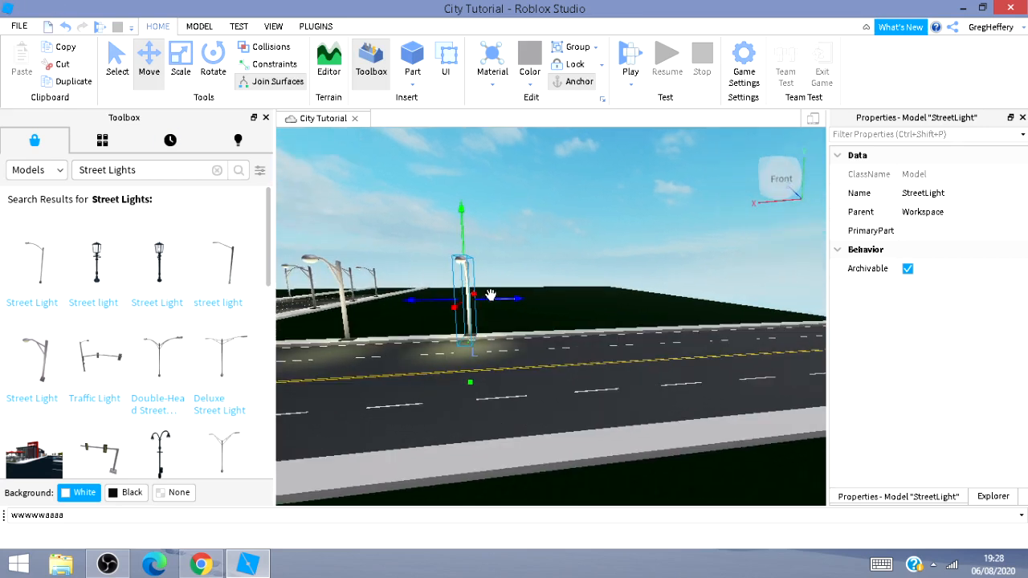
pyautogui.moveTo(568, 309); pyautogui.dragTo(634, 325)
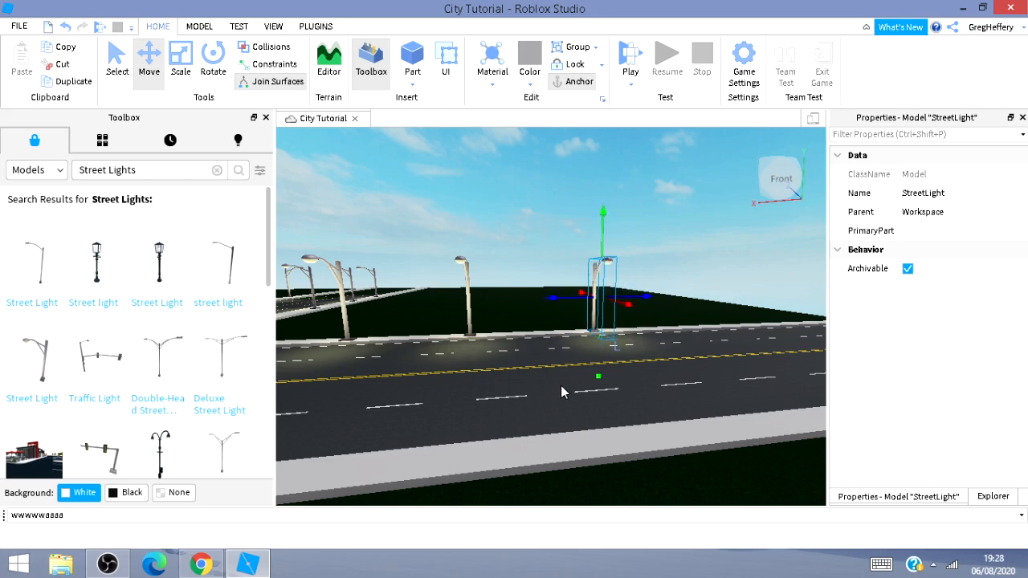
# Push the street light to the far end of the cross street's sidewalk.
pyautogui.moveTo(557, 386); pyautogui.dragTo(509, 356, button='right')
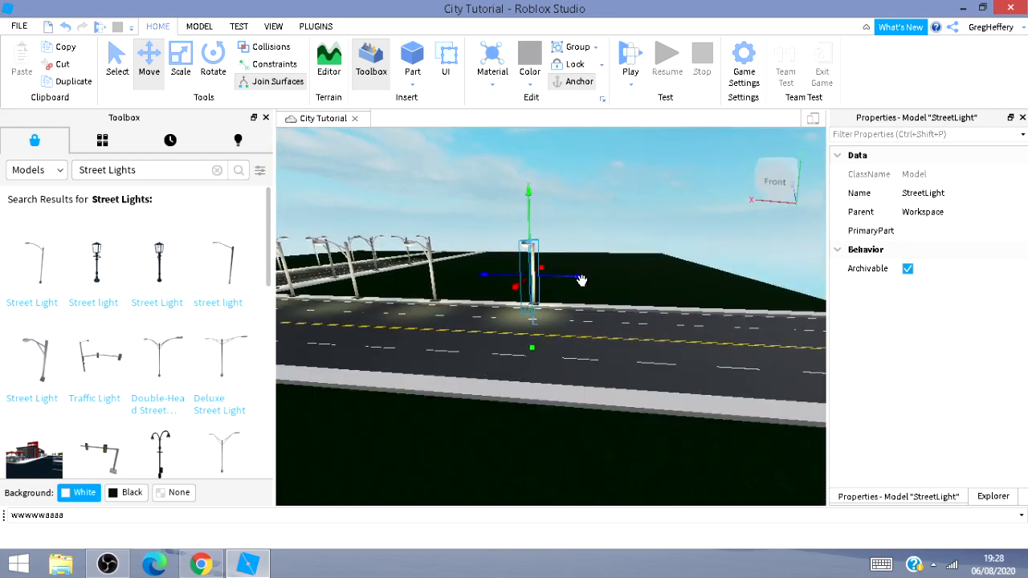
pyautogui.moveTo(699, 285); pyautogui.dragTo(683, 303)
pyautogui.moveTo(682, 303); pyautogui.dragTo(632, 419, button='right')
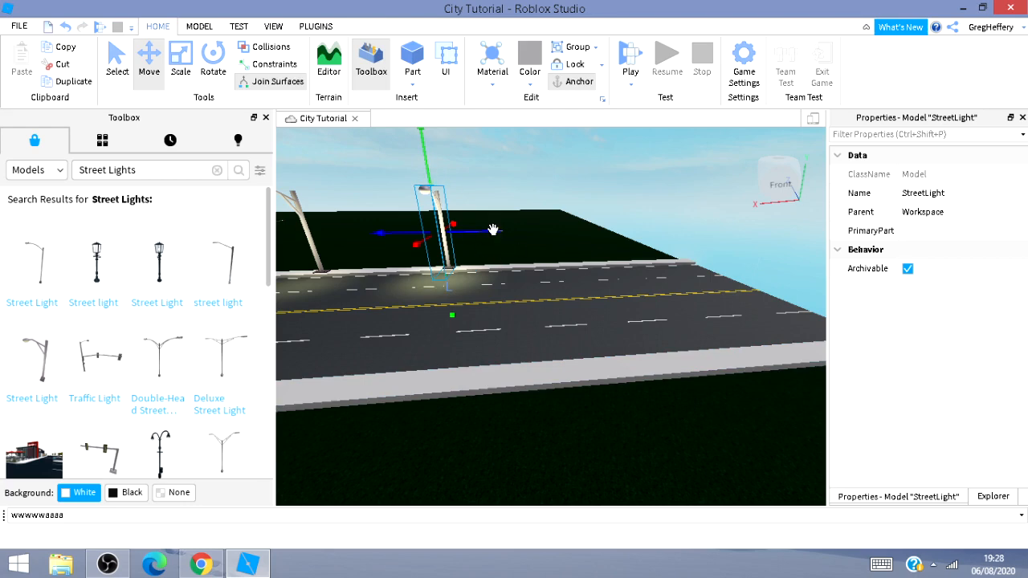
pyautogui.moveTo(492, 230); pyautogui.dragTo(622, 230)
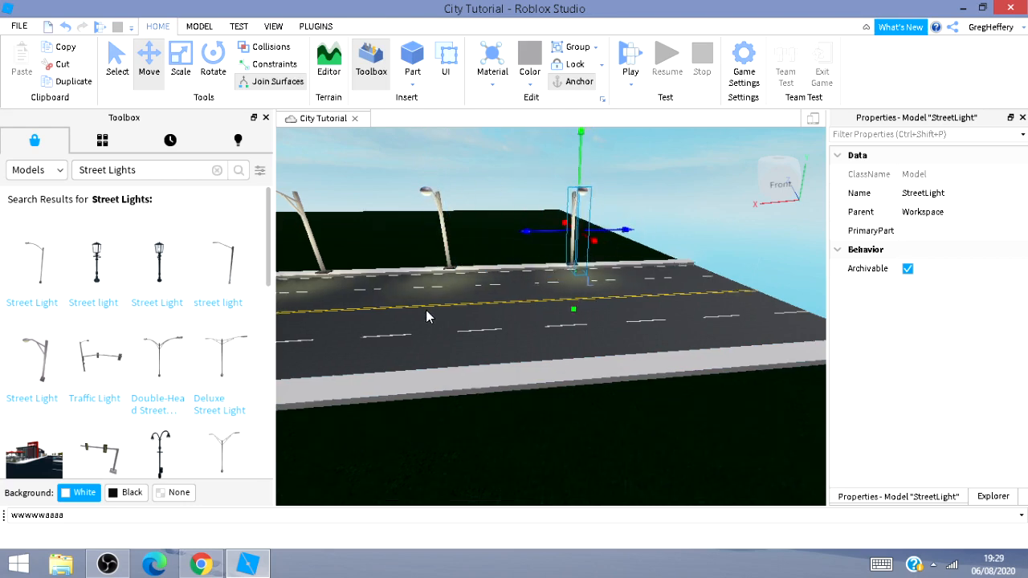
# Move the street light across the road onto the near sidewalk and turn it 180 degrees to face the road.
pyautogui.press('s')
pyautogui.moveTo(426, 310); pyautogui.dragTo(421, 314, button='right')
pyautogui.moveTo(458, 367); pyautogui.dragTo(434, 350, button='right')
pyautogui.press('d')
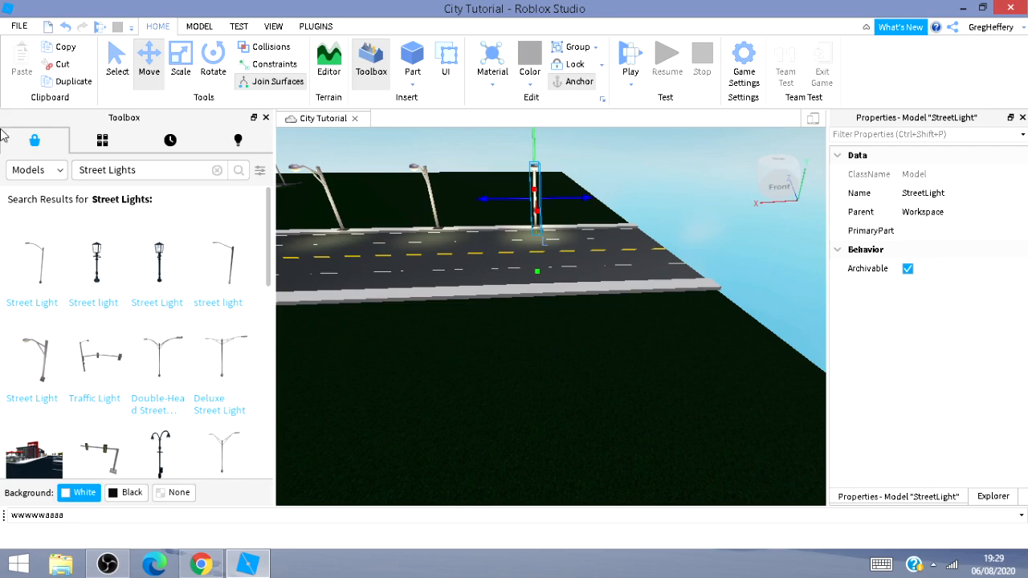
pyautogui.moveTo(535, 211); pyautogui.dragTo(521, 315)
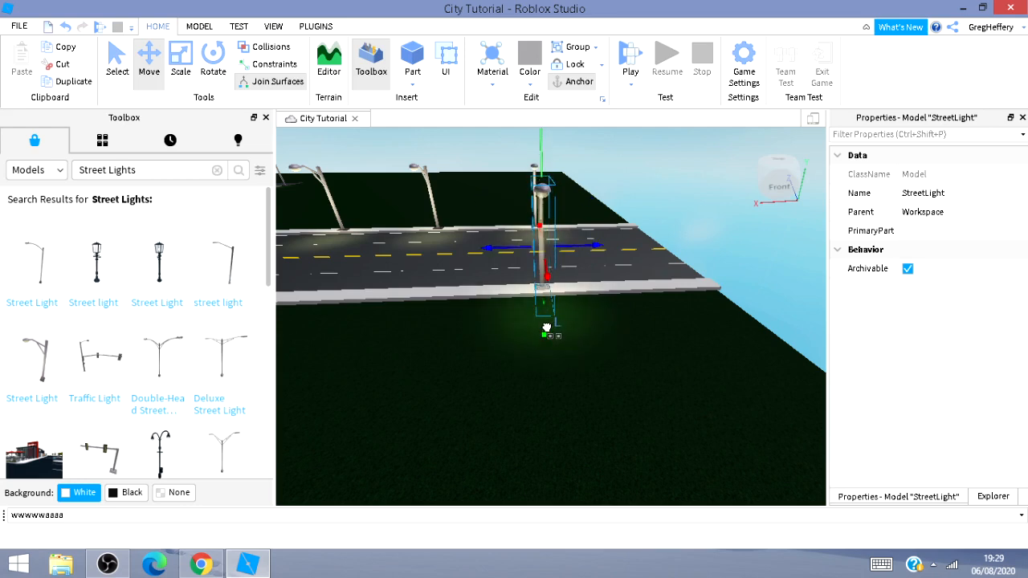
pyautogui.hotkey('ctrl', 'r')
pyautogui.hotkey('ctrl', 'r')
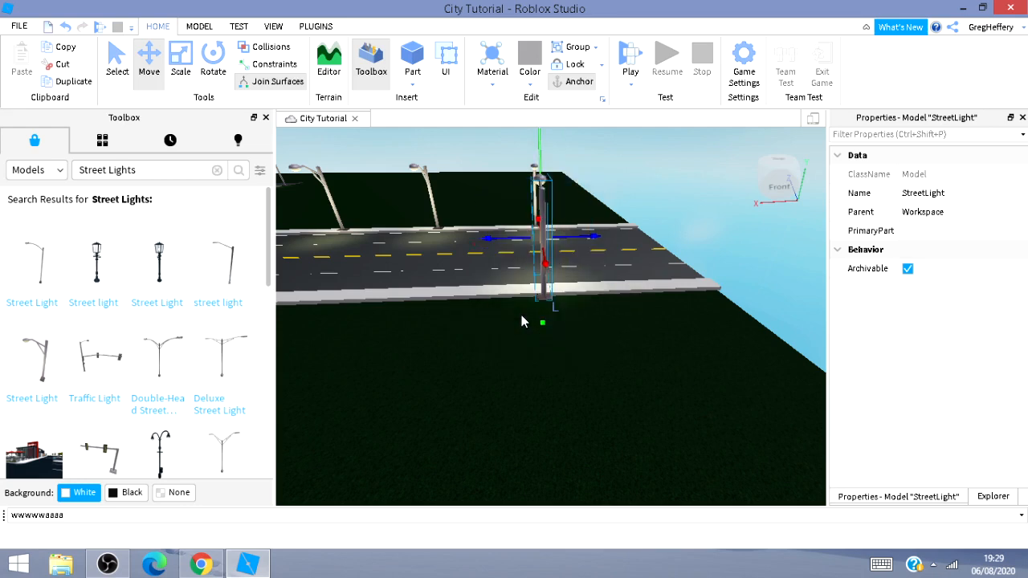
# Slide the street light along the near sidewalk back toward the intersection.
pyautogui.press('a')
pyautogui.press('a')
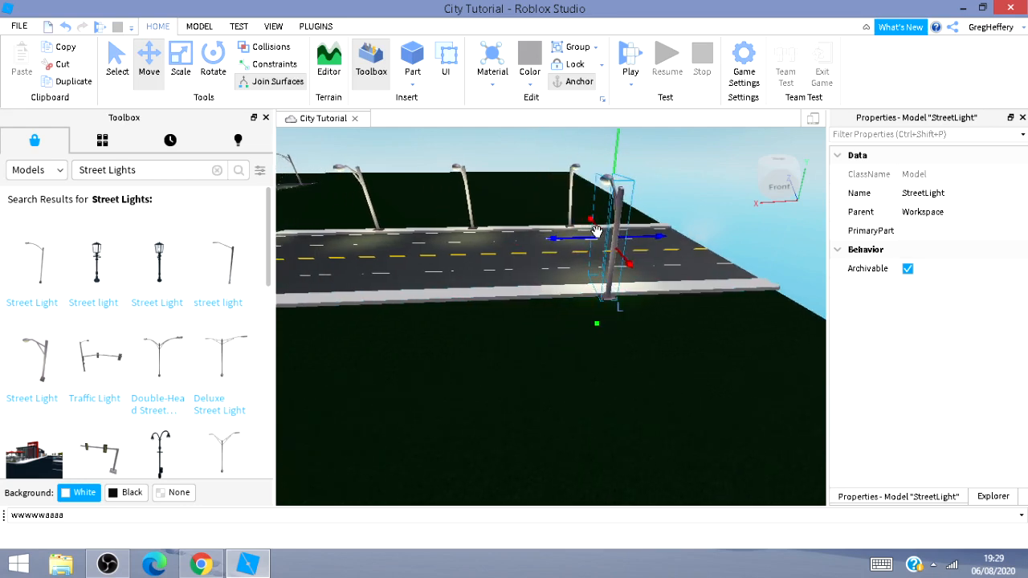
pyautogui.moveTo(597, 229); pyautogui.dragTo(468, 292)
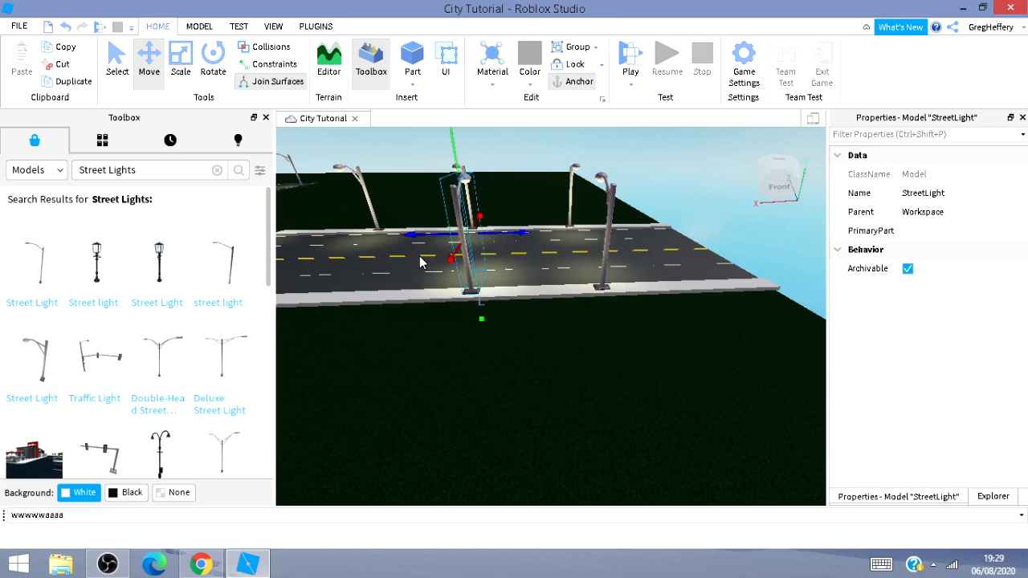
pyautogui.moveTo(420, 238); pyautogui.dragTo(296, 214)
pyautogui.moveTo(487, 319); pyautogui.dragTo(490, 319, button='right')
pyautogui.press('a')
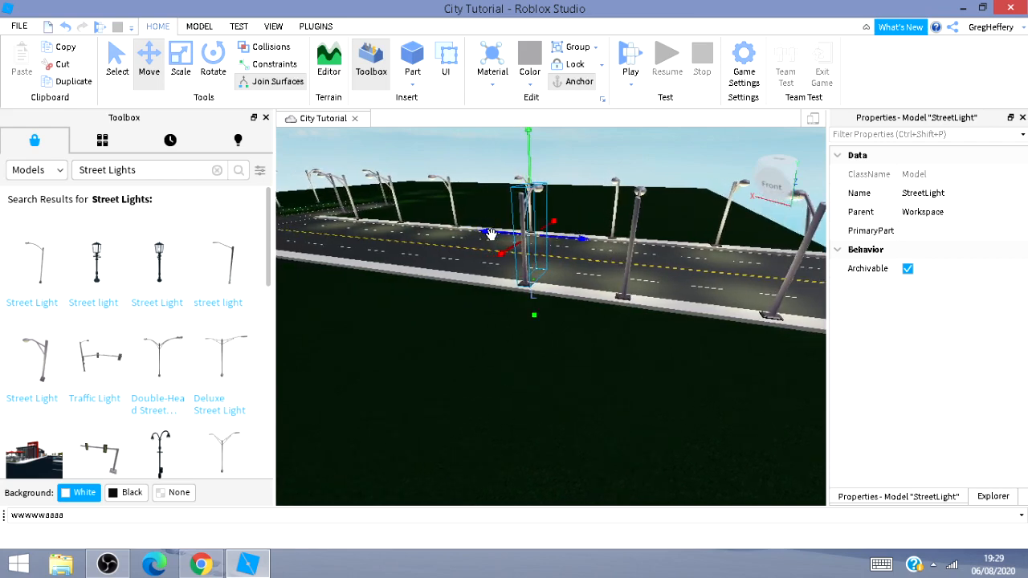
pyautogui.moveTo(490, 234); pyautogui.dragTo(453, 235)
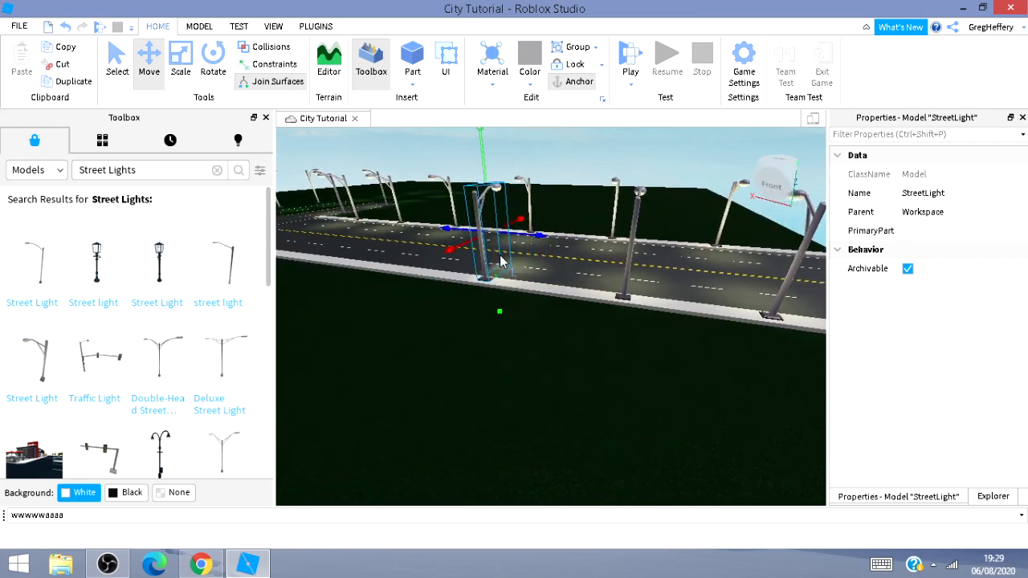
# Move the street light further along the near sidewalk until it sits beside the intersection.
pyautogui.moveTo(107, 565)
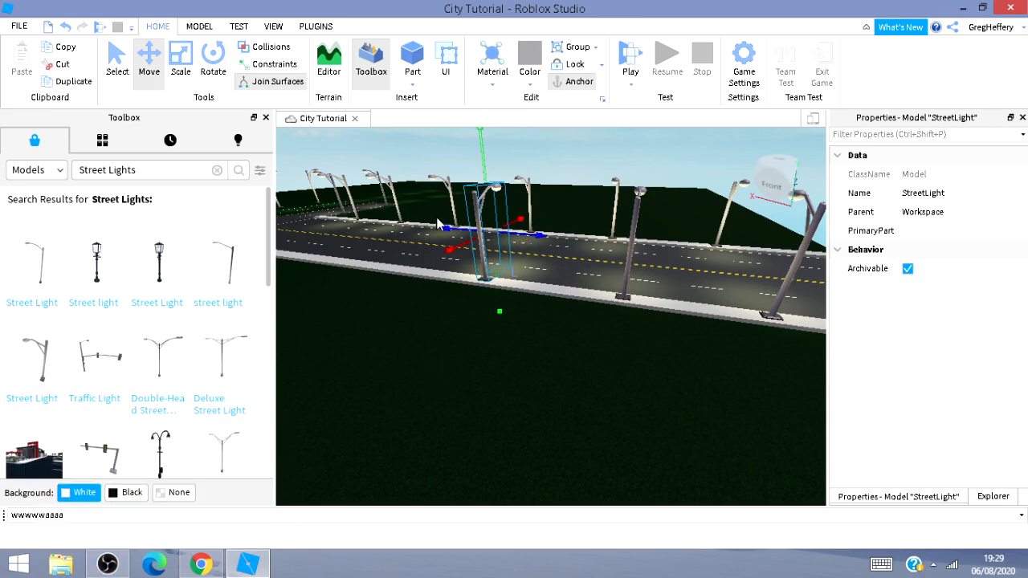
pyautogui.moveTo(445, 224); pyautogui.dragTo(325, 218)
pyautogui.moveTo(414, 290); pyautogui.dragTo(552, 377, button='right')
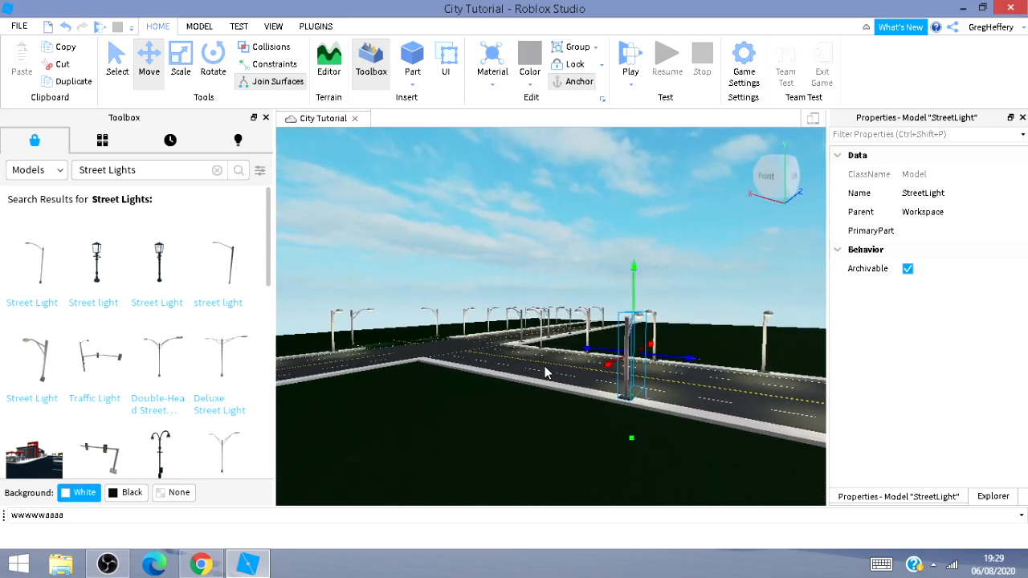
pyautogui.moveTo(609, 353); pyautogui.dragTo(529, 365)
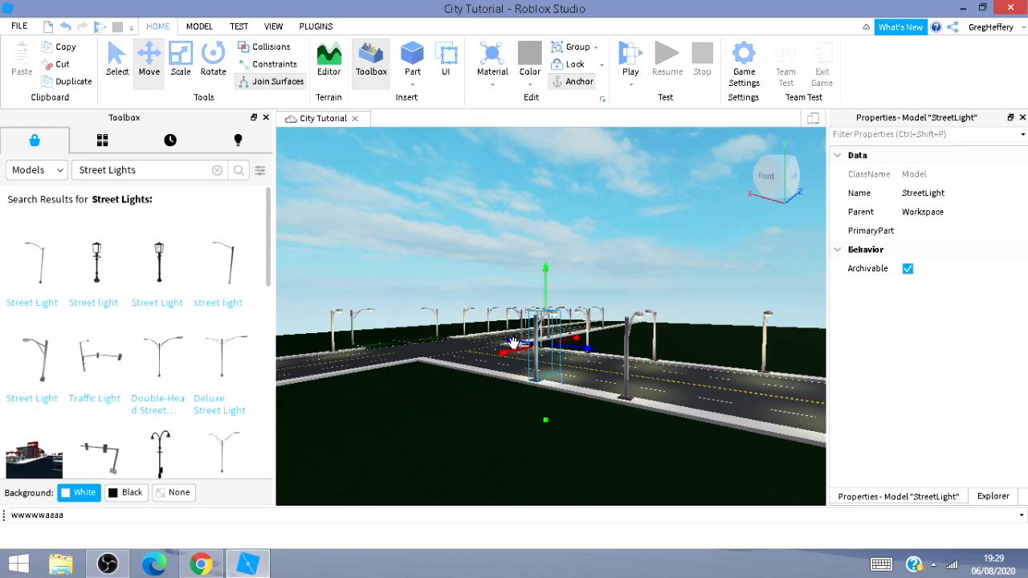
pyautogui.moveTo(507, 342); pyautogui.dragTo(460, 331)
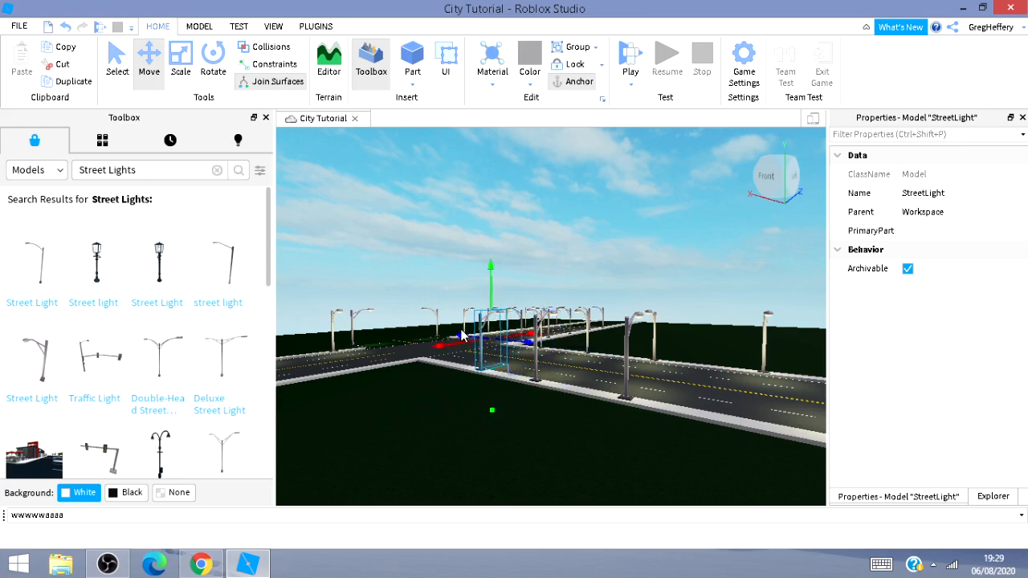
# Adjust the street light's spot at the intersection corner and rotate it 180 degrees.
pyautogui.press('w')
pyautogui.press('w')
pyautogui.press('a')
pyautogui.moveTo(456, 328)
pyautogui.mouseDown(button='right')
pyautogui.moveTo(462, 347)
pyautogui.moveTo(448, 318)
pyautogui.mouseUp(button='right')
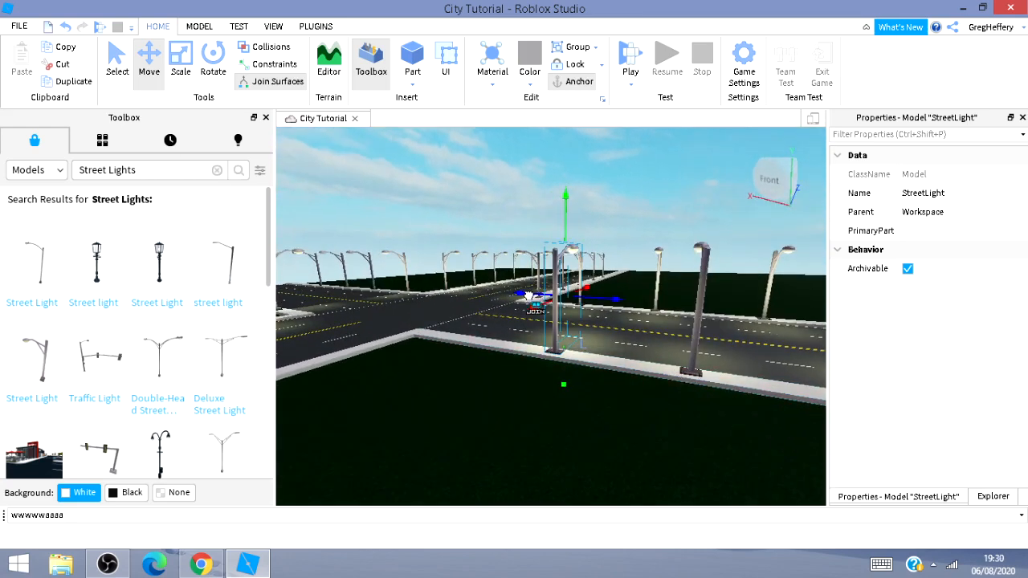
pyautogui.moveTo(527, 297); pyautogui.dragTo(491, 346)
pyautogui.press('a')
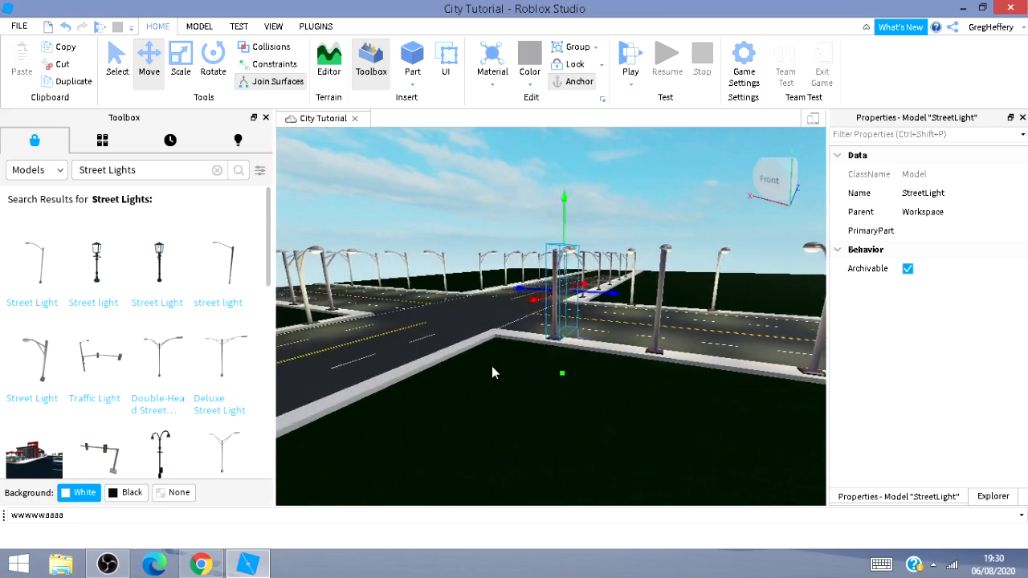
pyautogui.press('a')
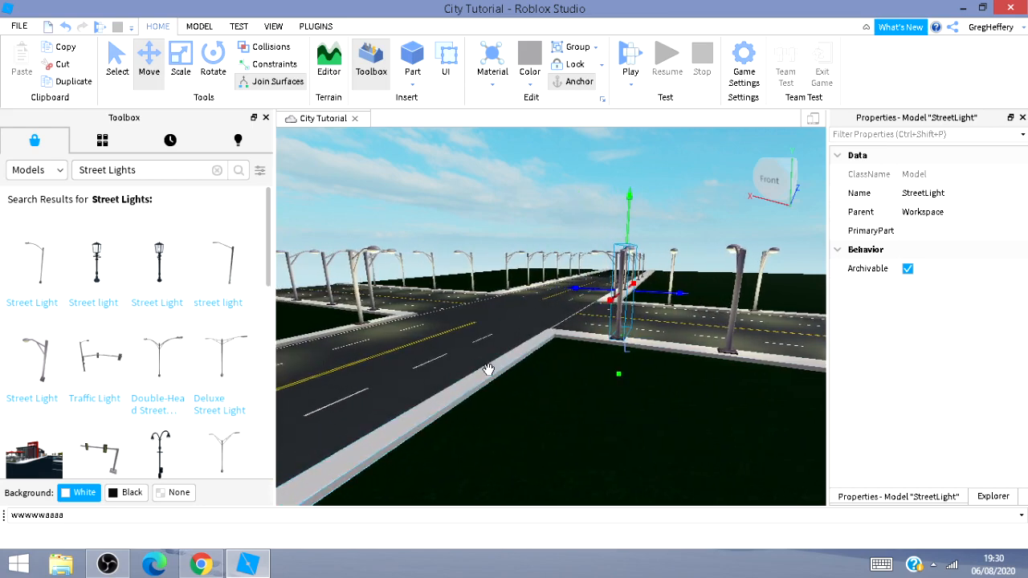
pyautogui.hotkey('ctrl', 'r')
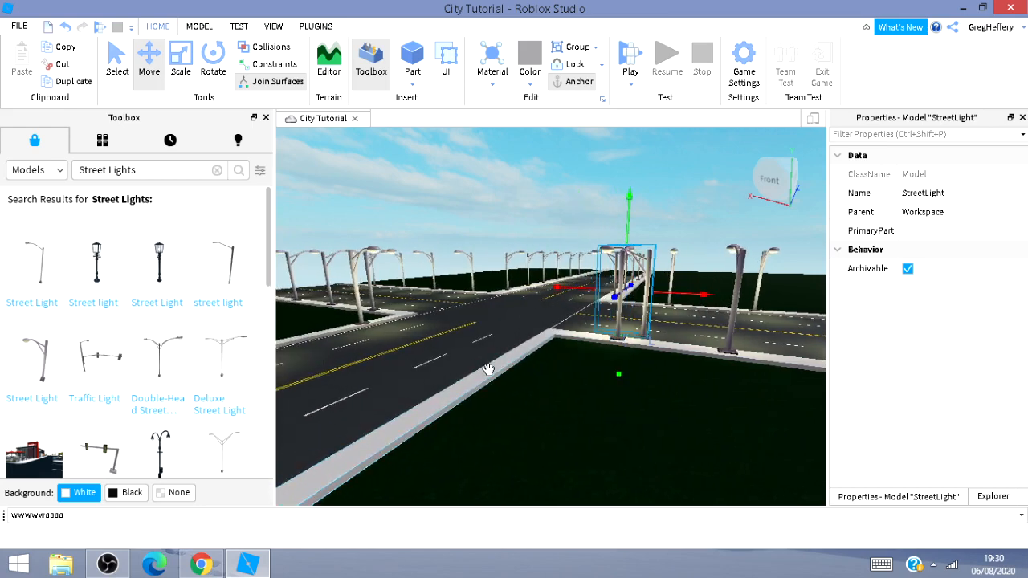
pyautogui.hotkey('ctrl', 'r')
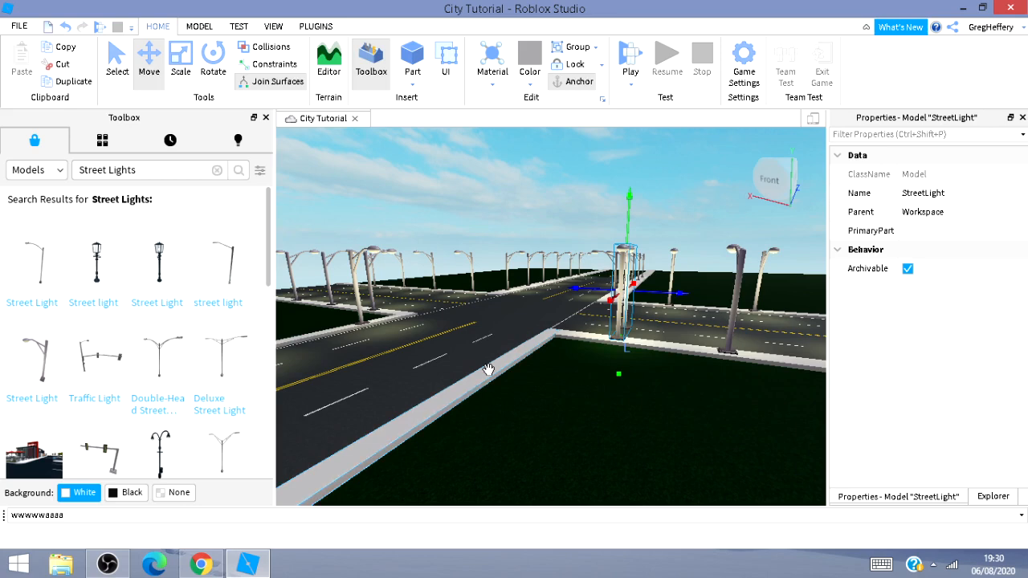
# Rotate the street light 90 degrees at the intersection corner.
pyautogui.hotkey('ctrl', 'r')
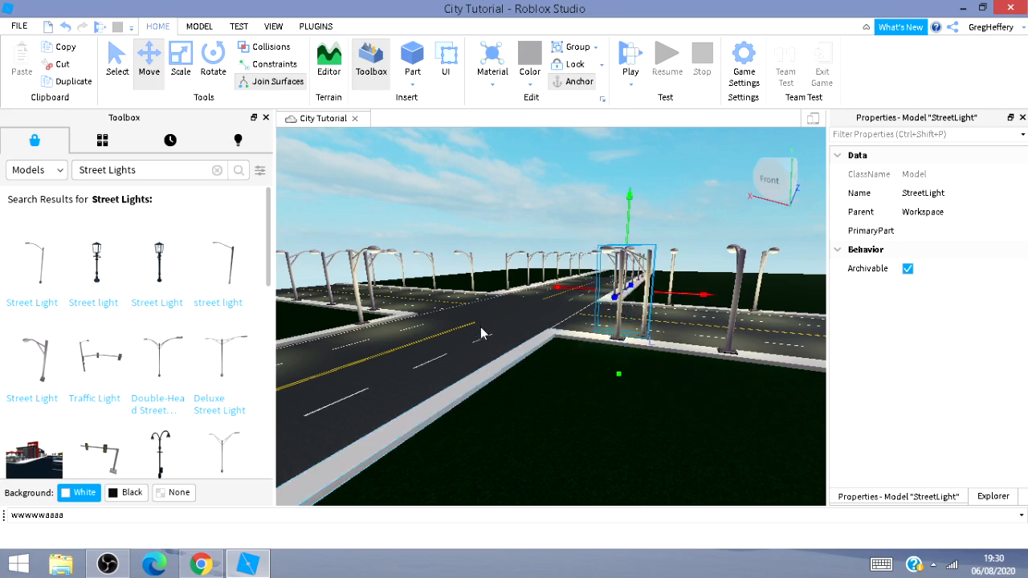
pyautogui.moveTo(557, 285); pyautogui.dragTo(494, 341)
pyautogui.moveTo(503, 385)
pyautogui.mouseDown(button='right')
pyautogui.moveTo(391, 382)
pyautogui.moveTo(506, 400)
pyautogui.mouseUp(button='right')
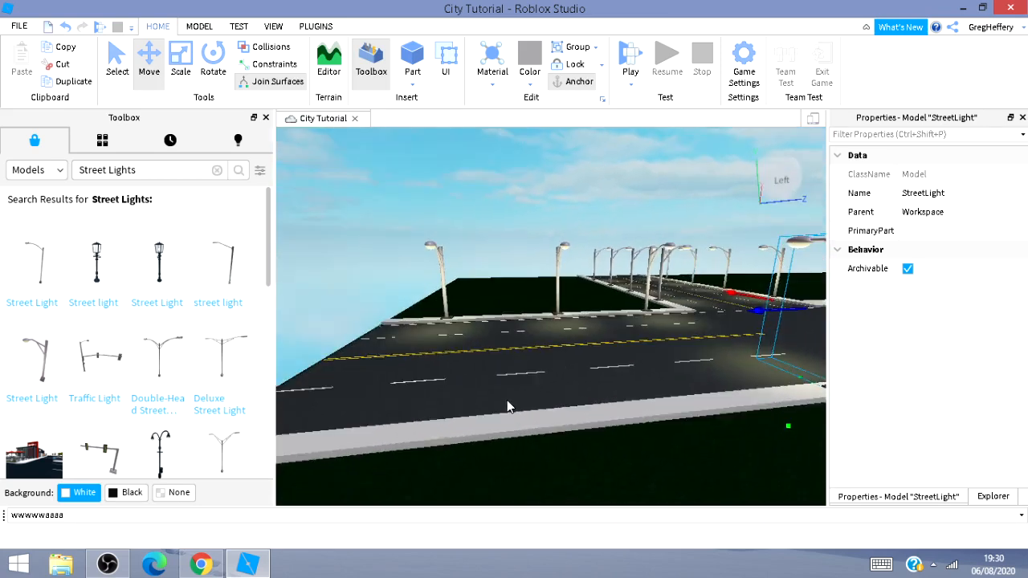
pyautogui.scroll(-1, 529, 395)
pyautogui.scroll(-1, 532, 398)
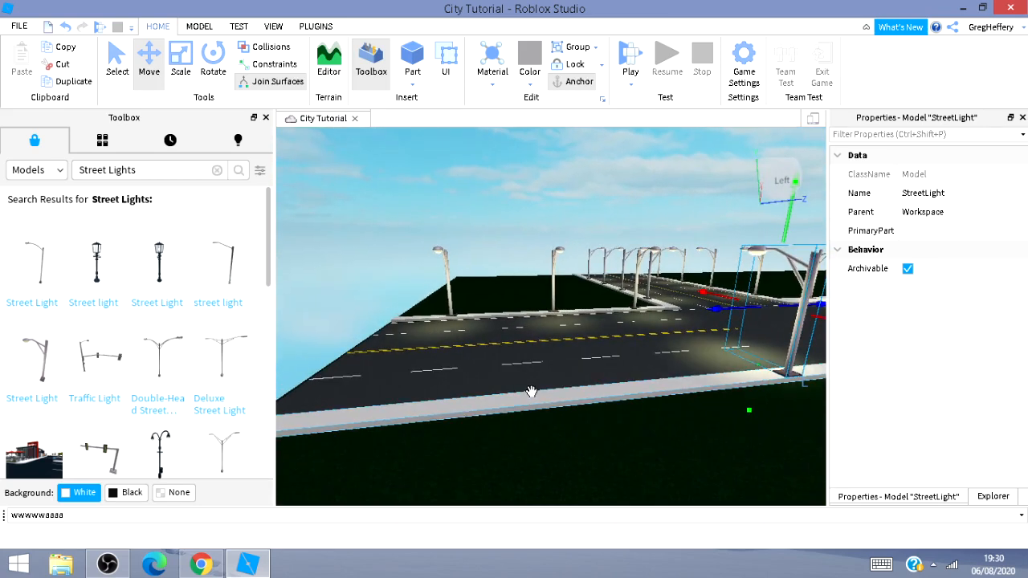
# Move the traffic light model over the road beside the intersection.
pyautogui.moveTo(730, 308); pyautogui.dragTo(364, 377)
pyautogui.moveTo(363, 377); pyautogui.dragTo(417, 383, button='right')
pyautogui.press('w')
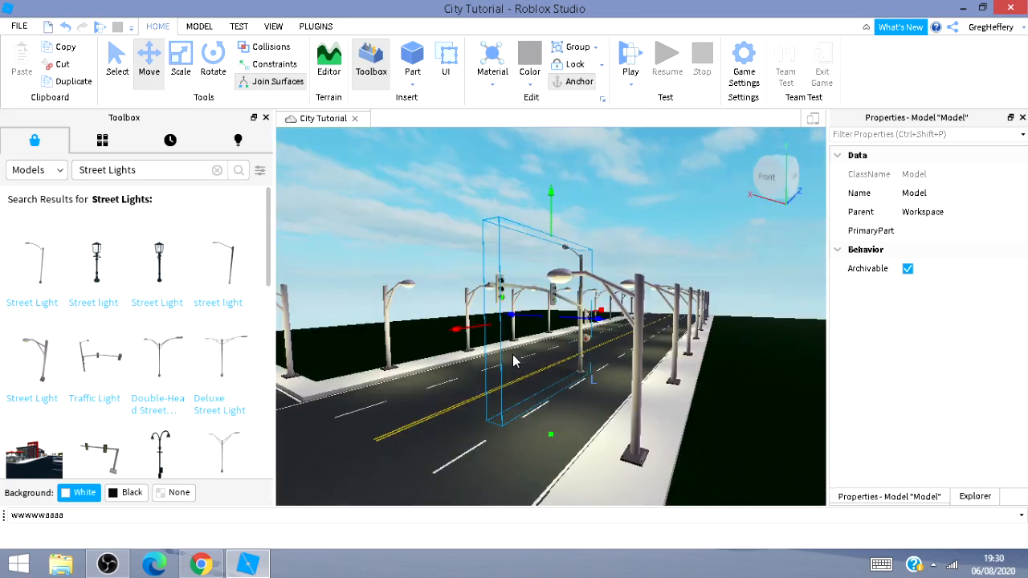
pyautogui.moveTo(456, 328); pyautogui.dragTo(320, 346)
pyautogui.press('s')
pyautogui.press('a')
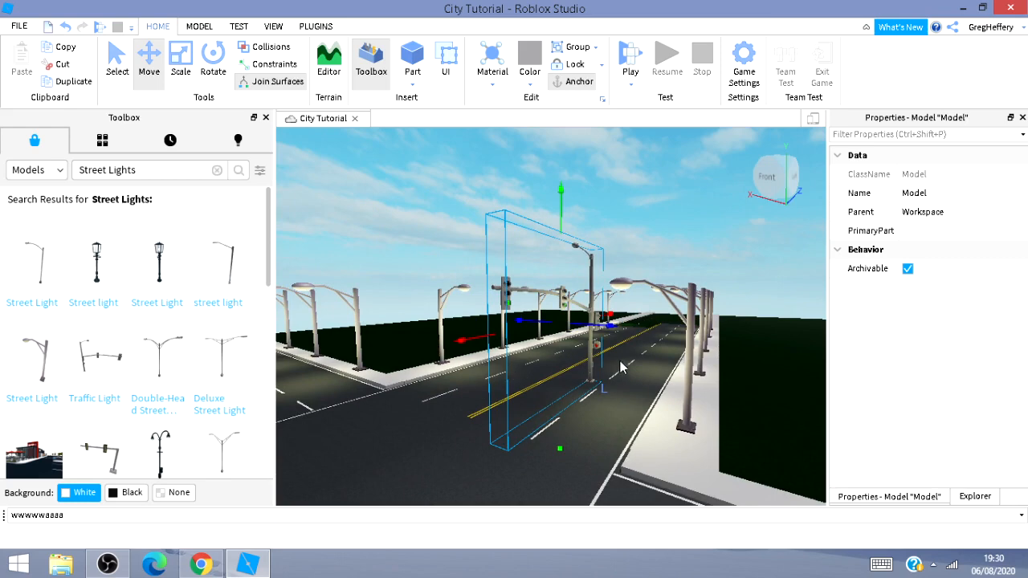
pyautogui.moveTo(466, 342); pyautogui.dragTo(327, 395)
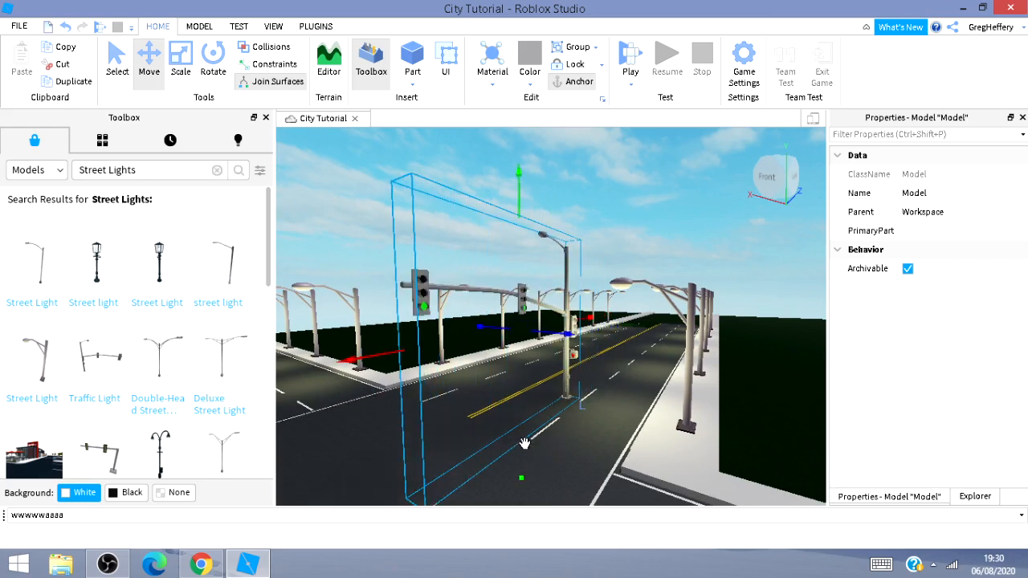
# Rotate the traffic light 180 degrees and slide it toward the near corner sidewalk.
pyautogui.hotkey('ctrl', 'r')
pyautogui.hotkey('ctrl', 'r')
pyautogui.hotkey('ctrl', 'r')
pyautogui.hotkey('ctrl', 'r')
pyautogui.hotkey('ctrl', 'r')
pyautogui.hotkey('ctrl', 'r')
pyautogui.hotkey('ctrl', 'r')
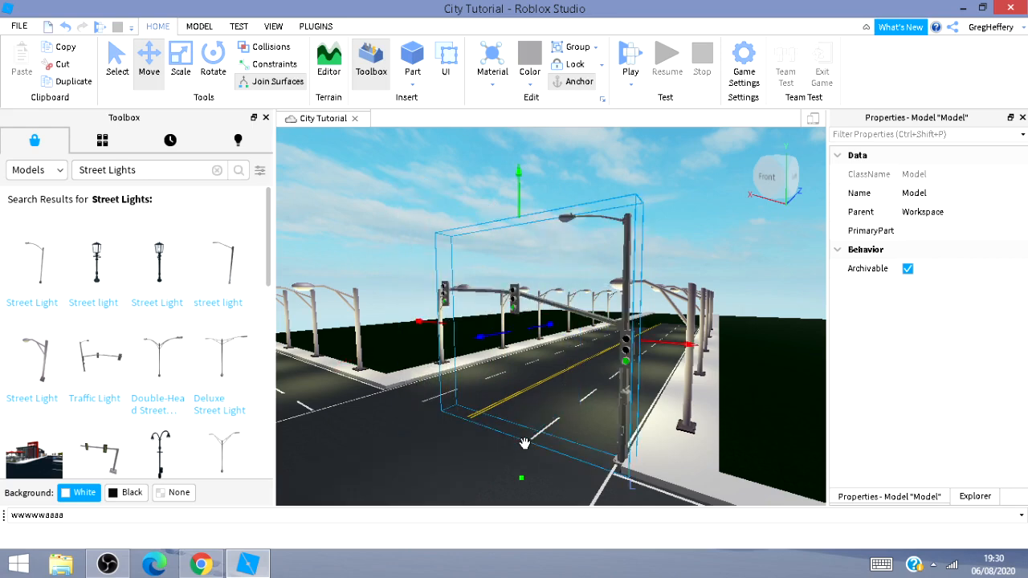
pyautogui.moveTo(681, 346); pyautogui.dragTo(737, 400)
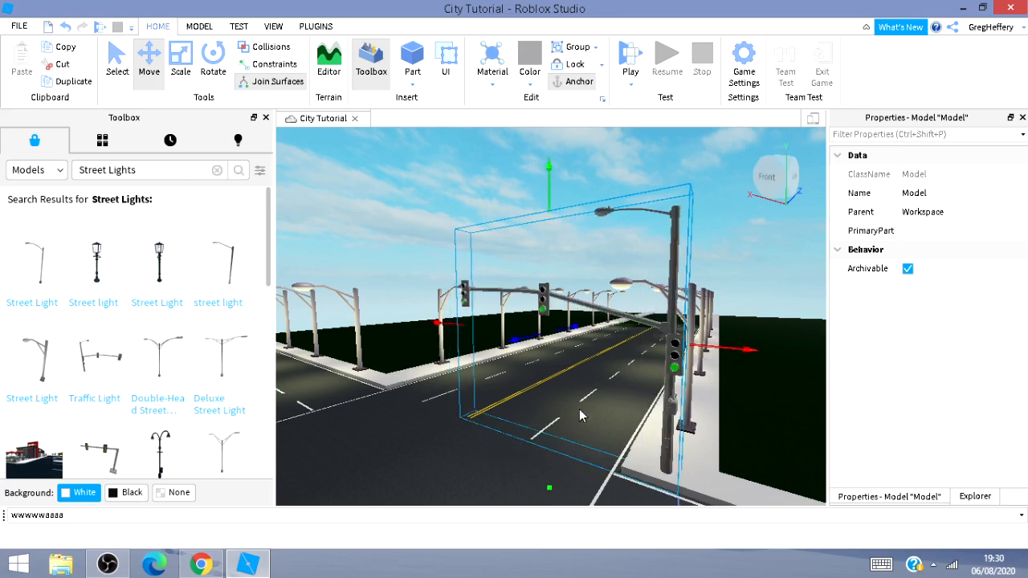
# Position the traffic light on the sidewalk at the intersection corner.
pyautogui.moveTo(438, 323); pyautogui.dragTo(431, 328)
pyautogui.moveTo(563, 327); pyautogui.dragTo(572, 345)
pyautogui.moveTo(520, 407); pyautogui.dragTo(478, 433, button='right')
pyautogui.press('s')
pyautogui.press('s')
pyautogui.press('s')
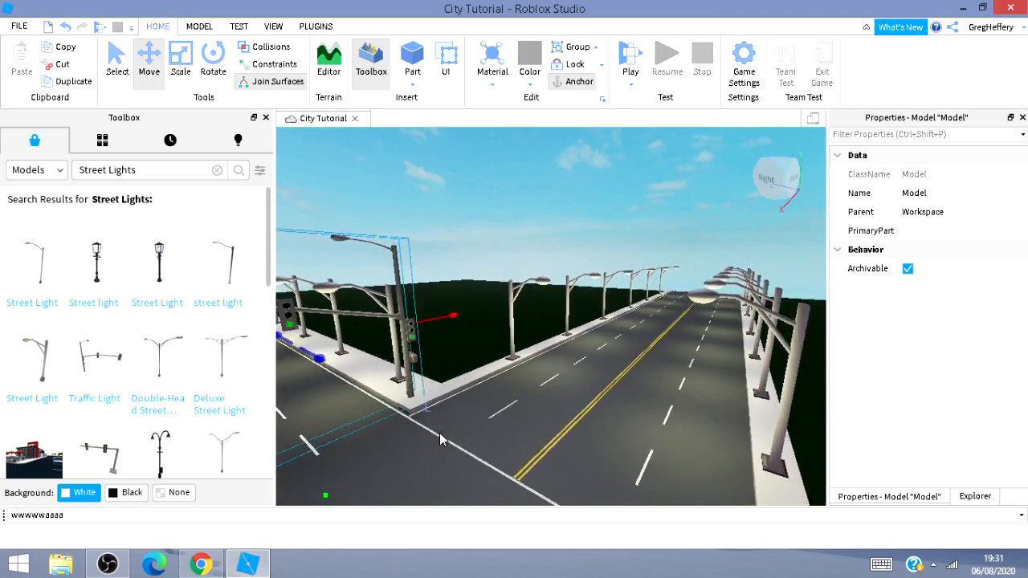
pyautogui.press('s')
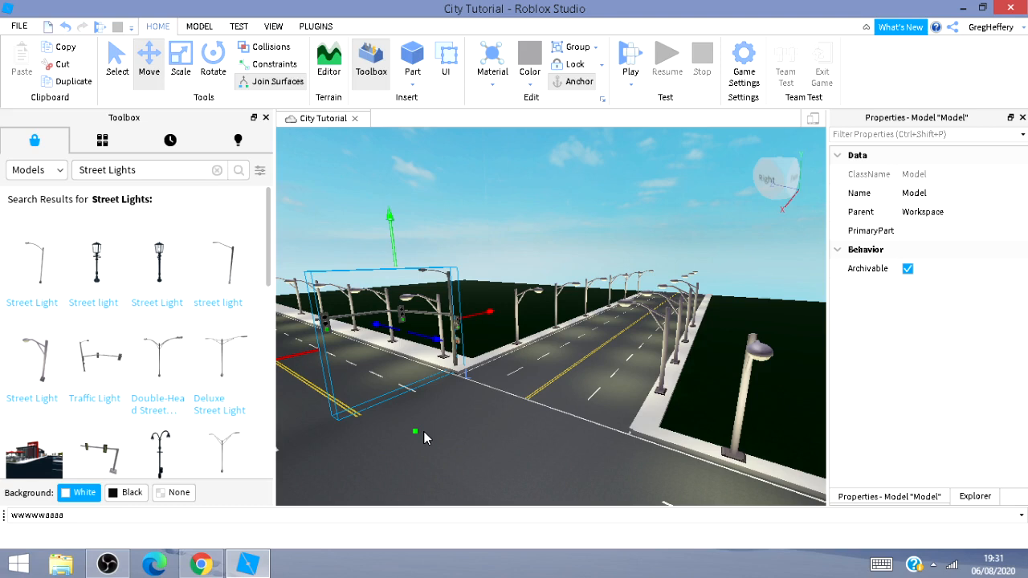
# Move the traffic light to the opposite corner of the intersection and rotate it to face the road.
pyautogui.hotkey('ctrl', 'r')
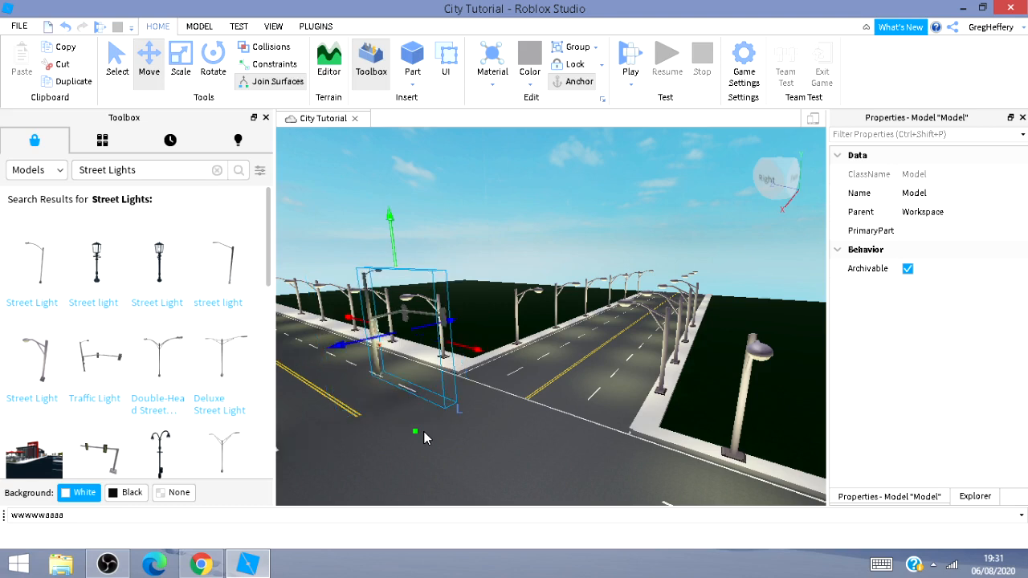
pyautogui.hotkey('ctrl', 'r')
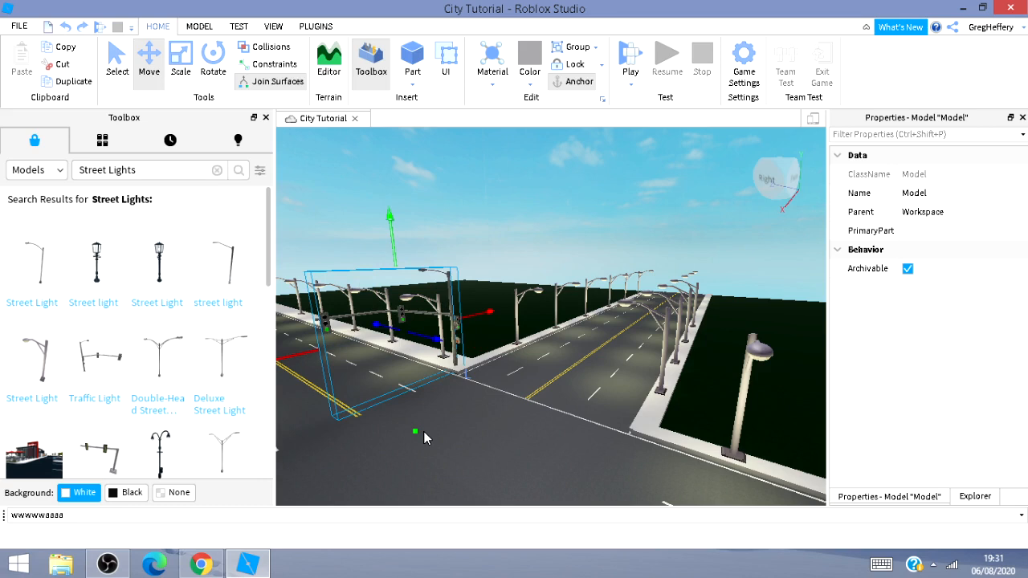
pyautogui.hotkey('ctrl', 'r')
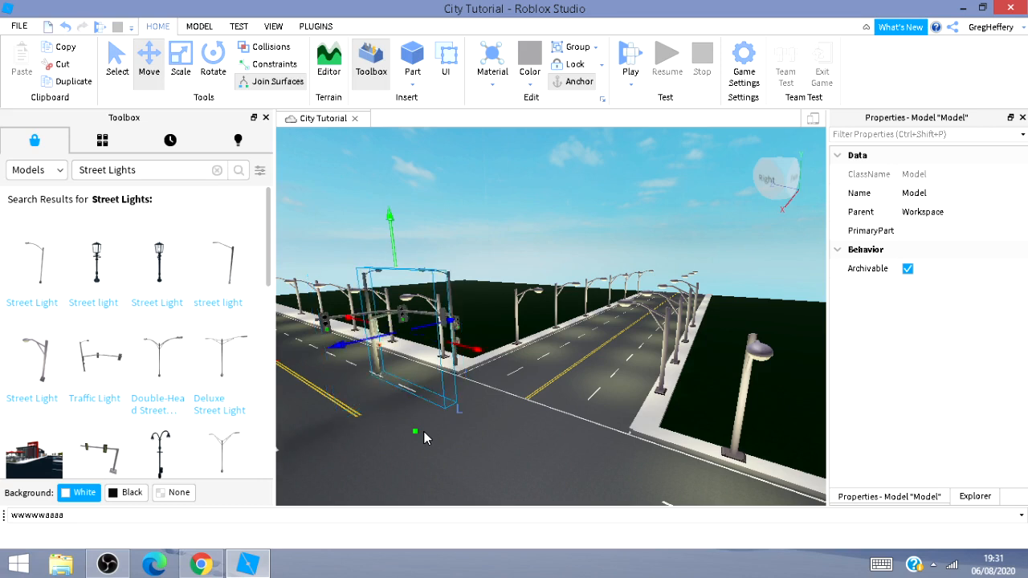
pyautogui.moveTo(480, 357); pyautogui.dragTo(647, 401)
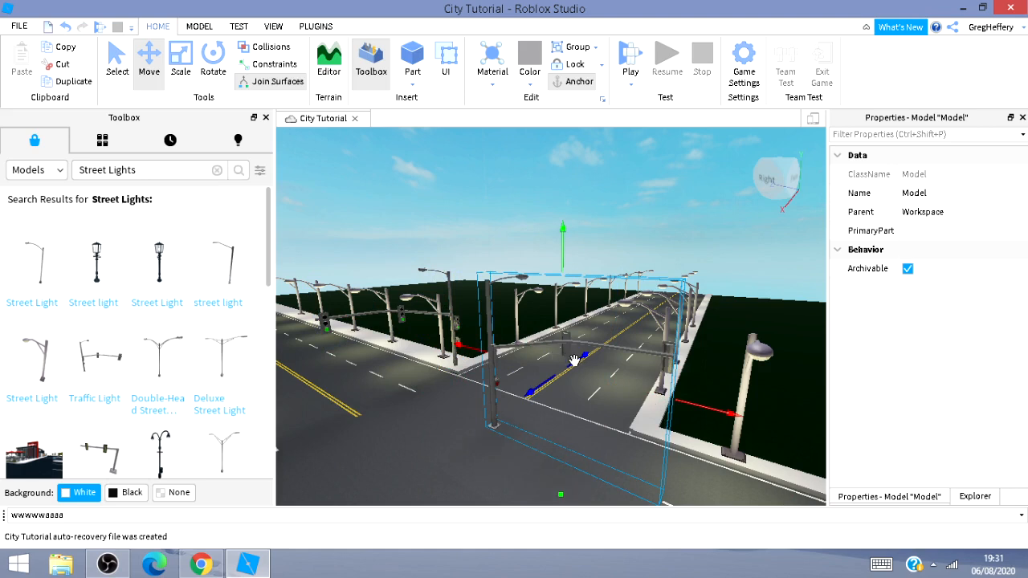
pyautogui.moveTo(574, 360); pyautogui.dragTo(634, 351)
pyautogui.hotkey('ctrl', 'r')
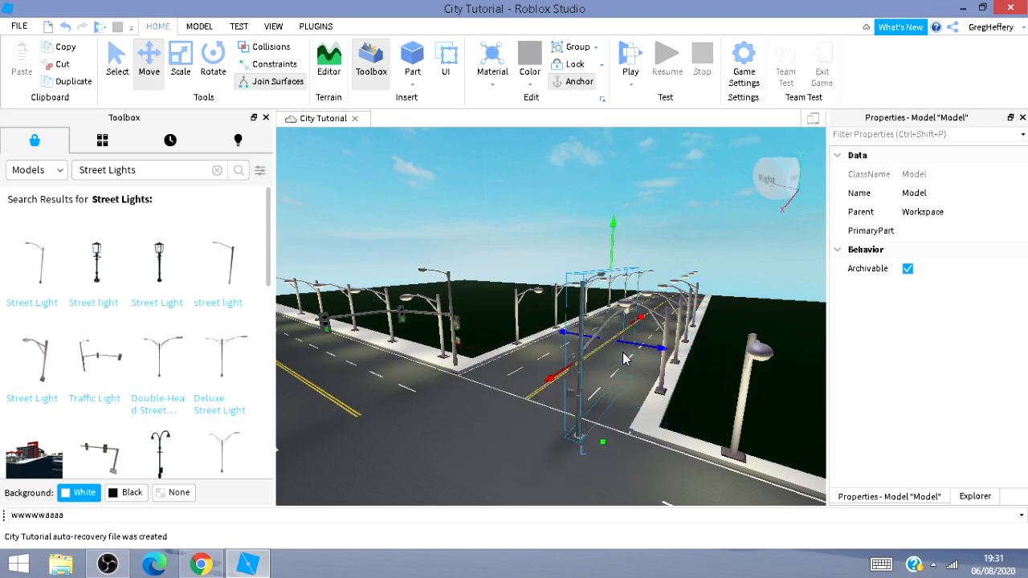
pyautogui.hotkey('ctrl', 'r')
# Duplicate the traffic light and nudge the copy into place at the corner.
pyautogui.click(72, 82)
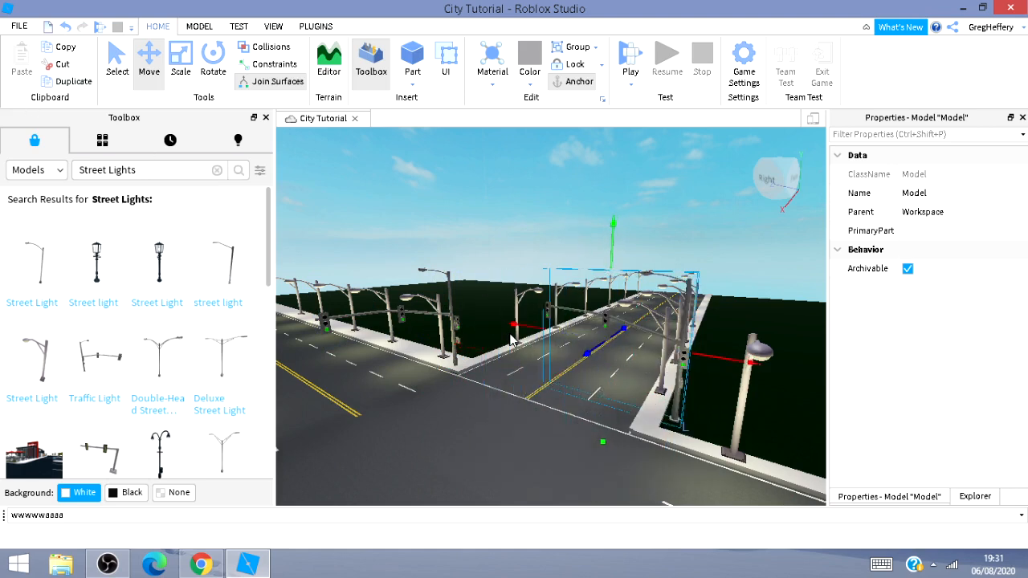
pyautogui.moveTo(518, 325)
pyautogui.mouseDown()
pyautogui.moveTo(553, 366)
pyautogui.moveTo(530, 335)
pyautogui.moveTo(506, 333)
pyautogui.mouseUp()
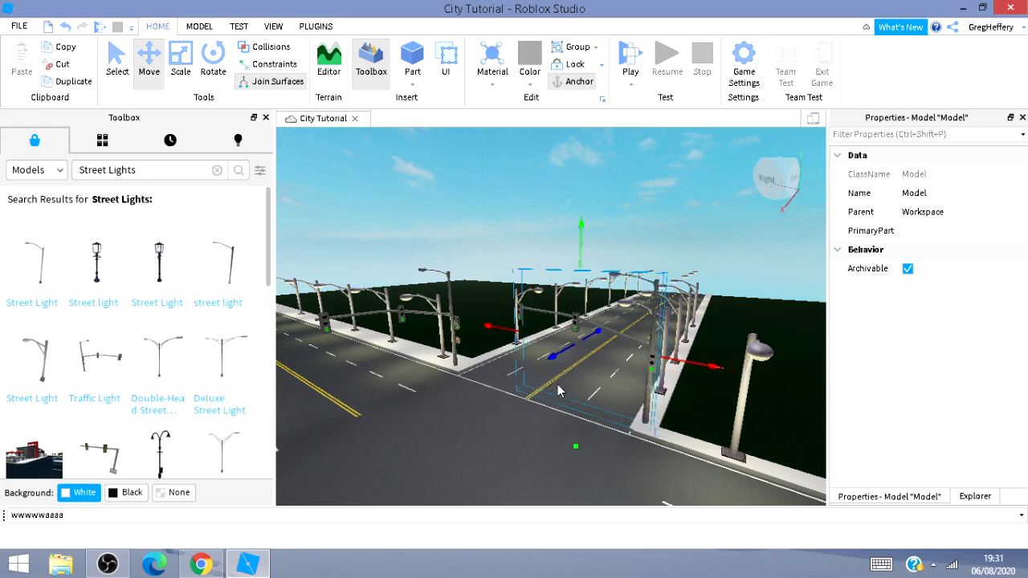
pyautogui.press('s')
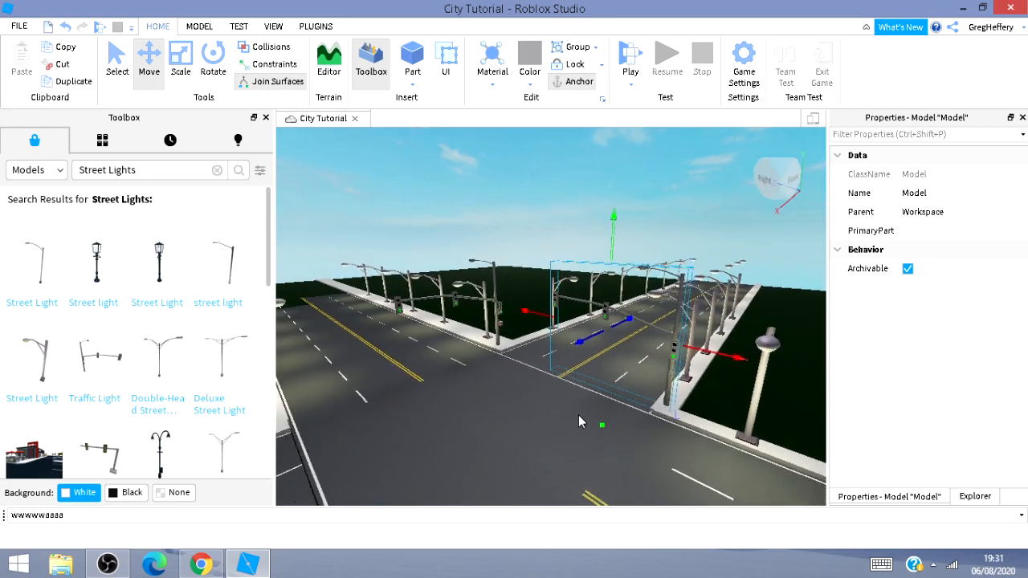
pyautogui.press('d')
pyautogui.moveTo(541, 426); pyautogui.dragTo(591, 412, button='right')
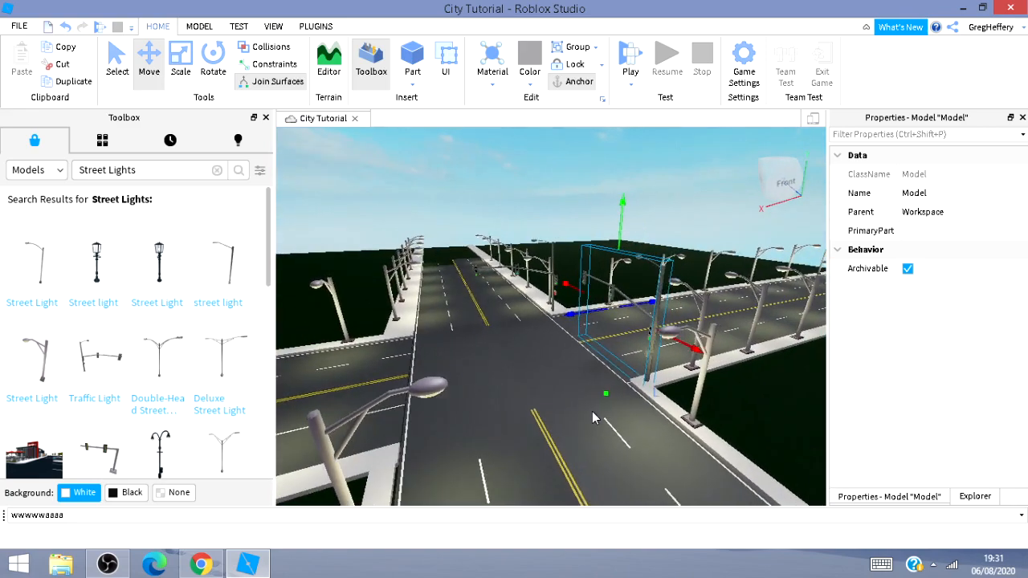
pyautogui.press('a')
pyautogui.press('w')
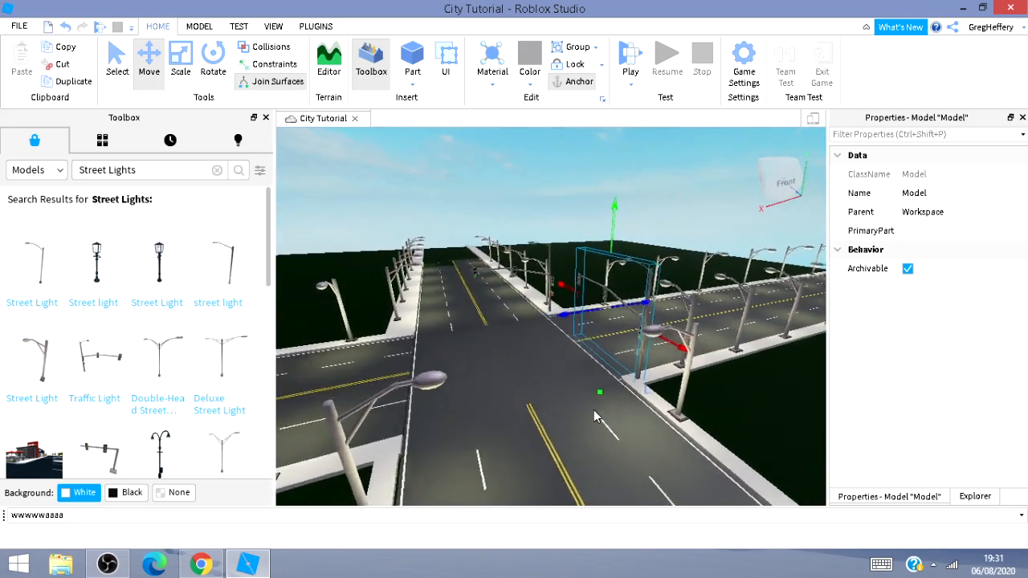
# Rotate the copied traffic light and move it across the intersection.
pyautogui.hotkey('ctrl', 'r')
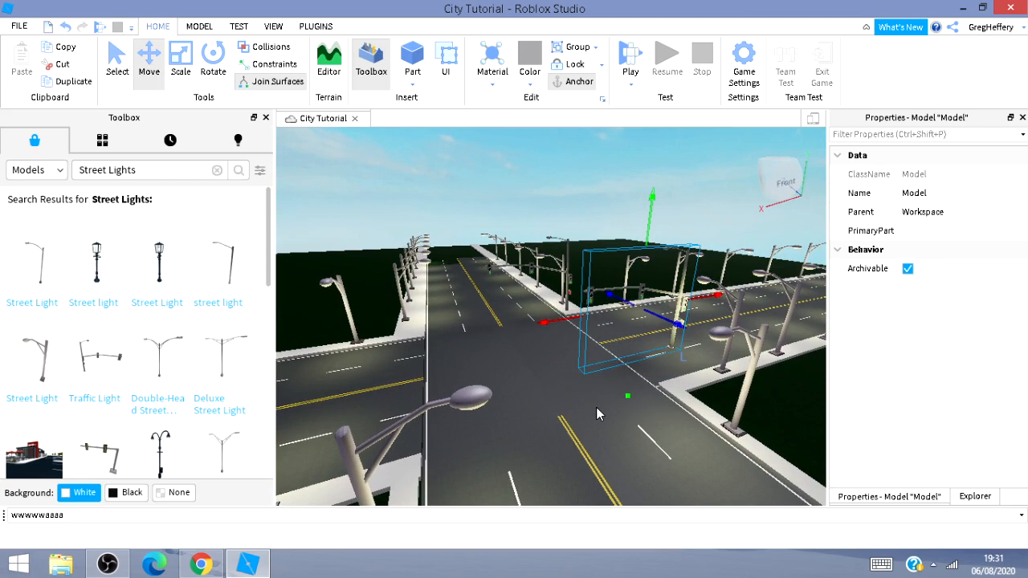
pyautogui.hotkey('ctrl', 'r')
pyautogui.hotkey('ctrl', 'r')
pyautogui.hotkey('ctrl', 'r')
pyautogui.hotkey('ctrl', 'r')
pyautogui.hotkey('ctrl', 'r')
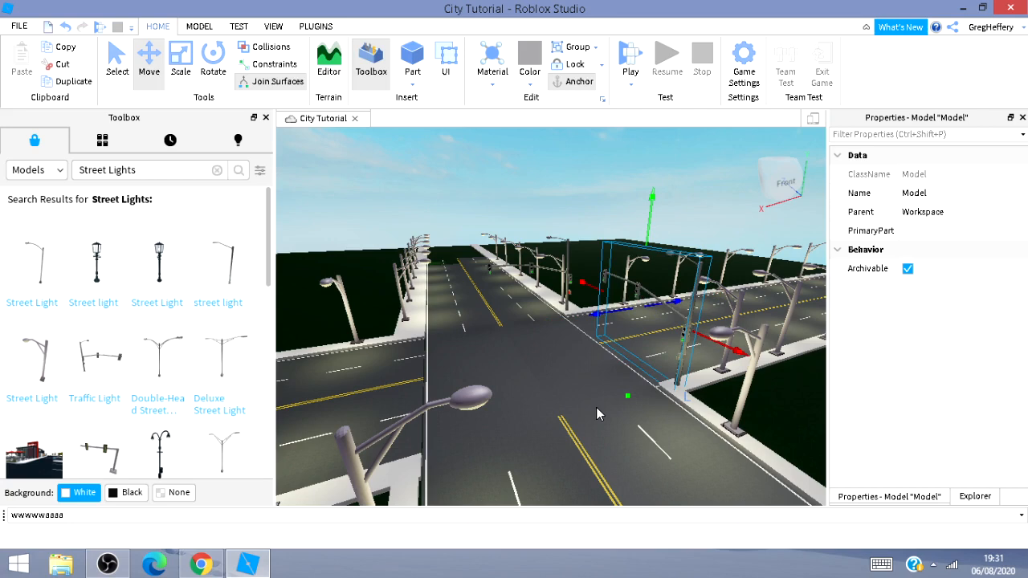
pyautogui.hotkey('ctrl', 'r')
pyautogui.hotkey('ctrl', 'r')
pyautogui.hotkey('ctrl', 'r')
pyautogui.hotkey('ctrl', 'r')
pyautogui.hotkey('ctrl', 'r')
pyautogui.hotkey('ctrl', 'r')
pyautogui.hotkey('ctrl', 'r')
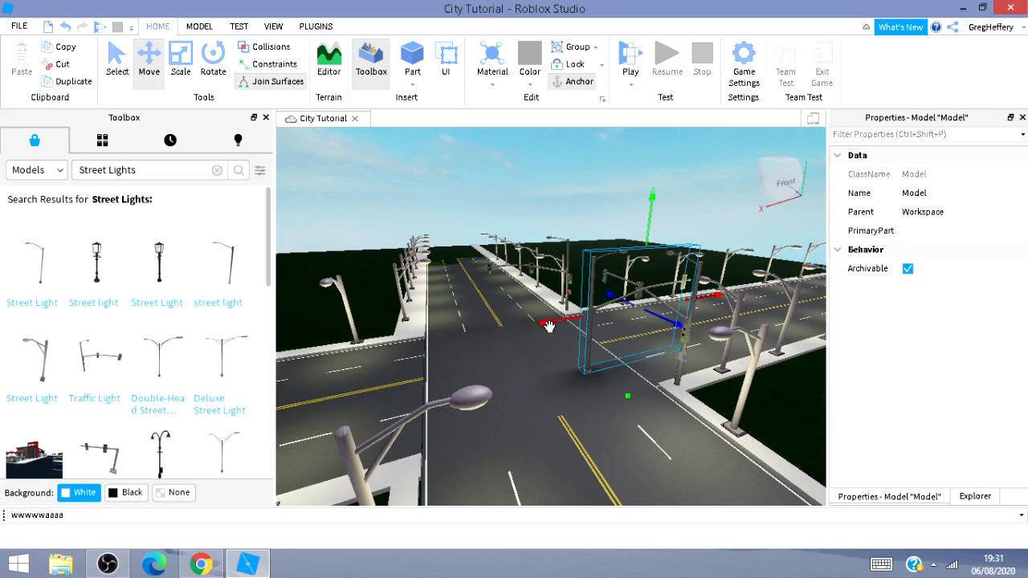
pyautogui.moveTo(549, 326); pyautogui.dragTo(490, 417)
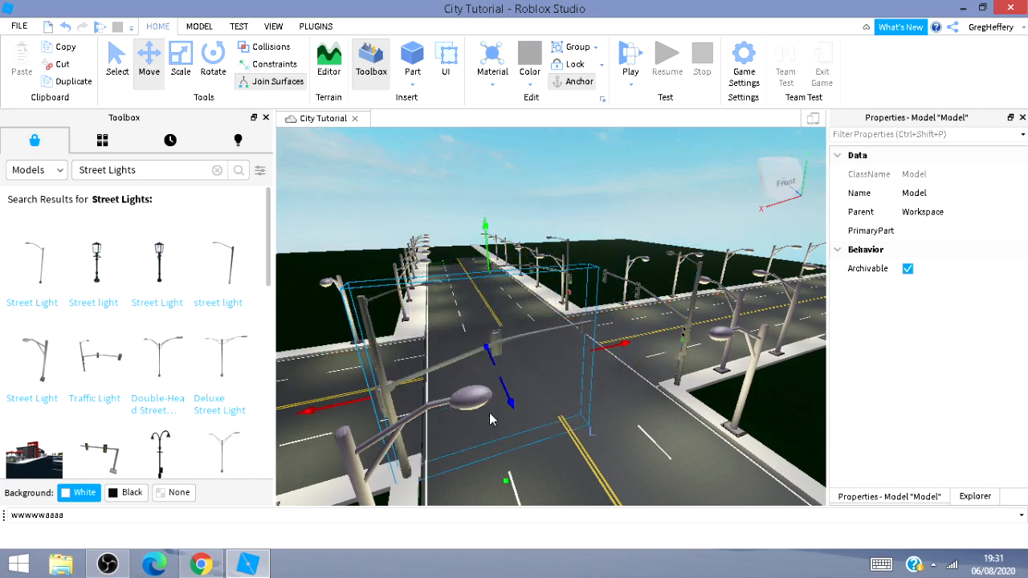
pyautogui.moveTo(514, 398); pyautogui.dragTo(469, 485, button='right')
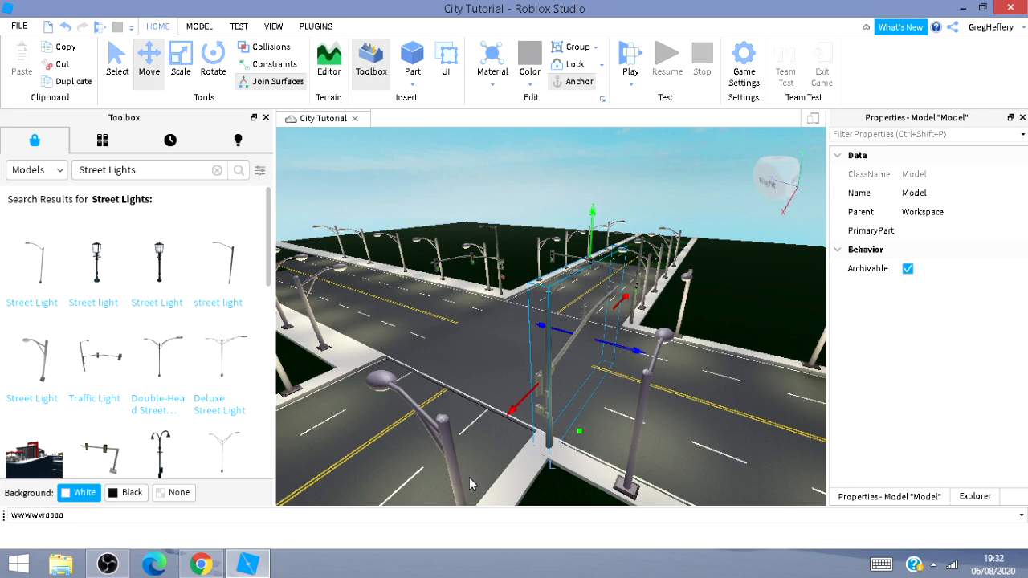
# Rotate the copied traffic light 270 degrees and move it onto the far corner sidewalk.
pyautogui.hotkey('ctrl', 'r')
pyautogui.hotkey('ctrl', 'r')
pyautogui.hotkey('ctrl', 'r')
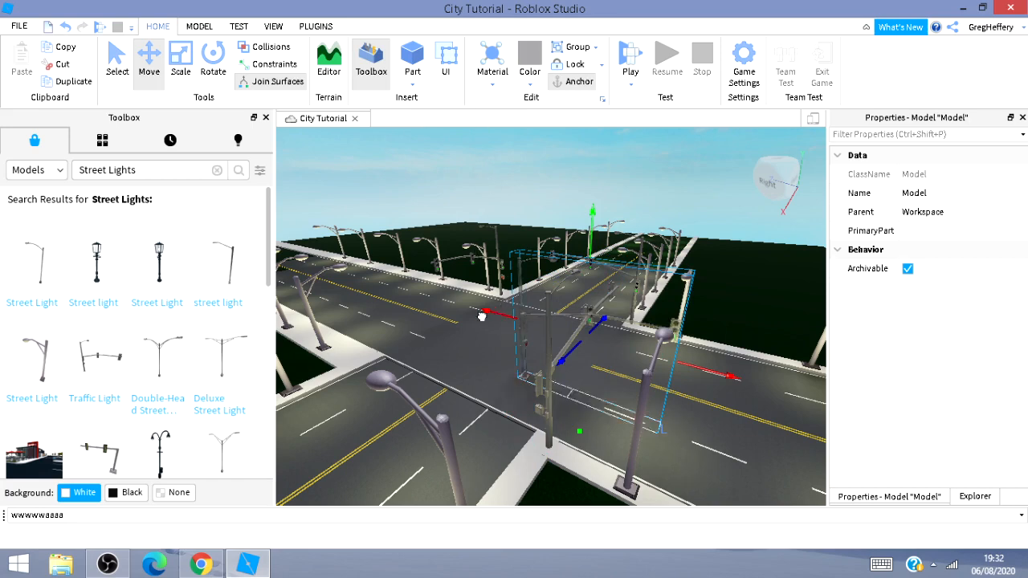
pyautogui.moveTo(500, 314); pyautogui.dragTo(330, 342)
pyautogui.press('d')
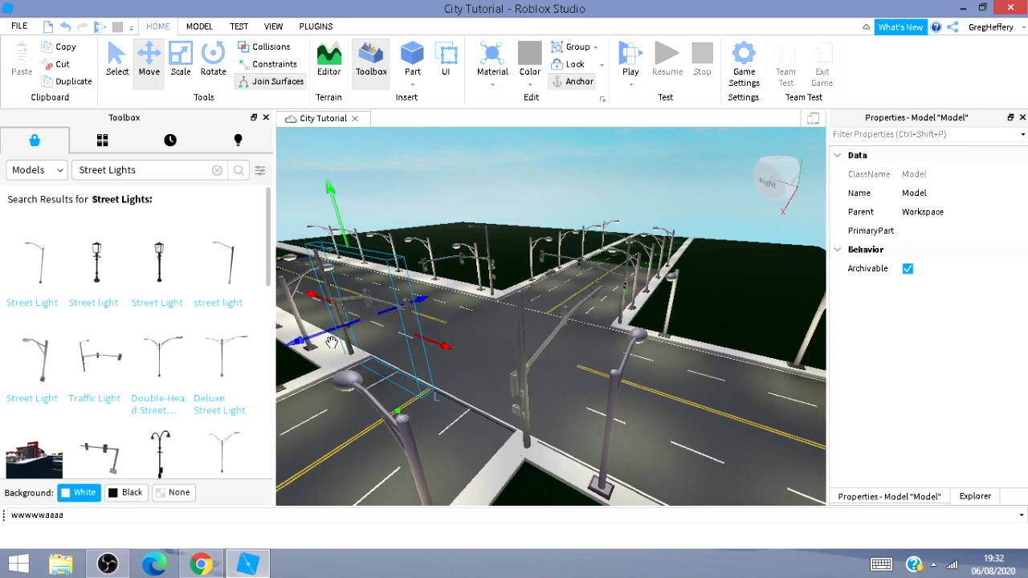
pyautogui.press('d')
pyautogui.press('w')
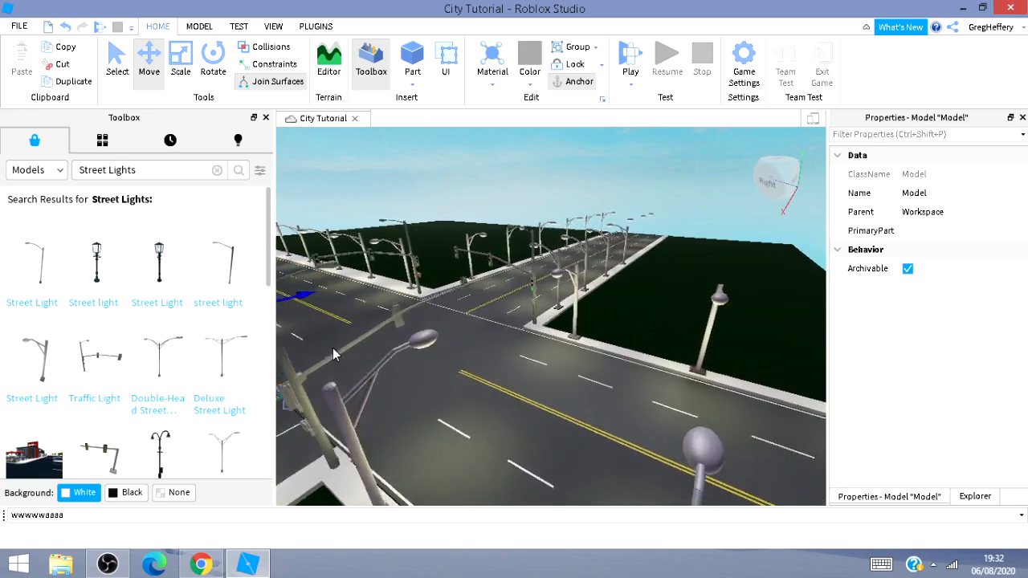
pyautogui.press('d')
pyautogui.moveTo(402, 362); pyautogui.dragTo(408, 361, button='right')
pyautogui.press('d')
pyautogui.press('d')
pyautogui.press('a')
pyautogui.press('w')
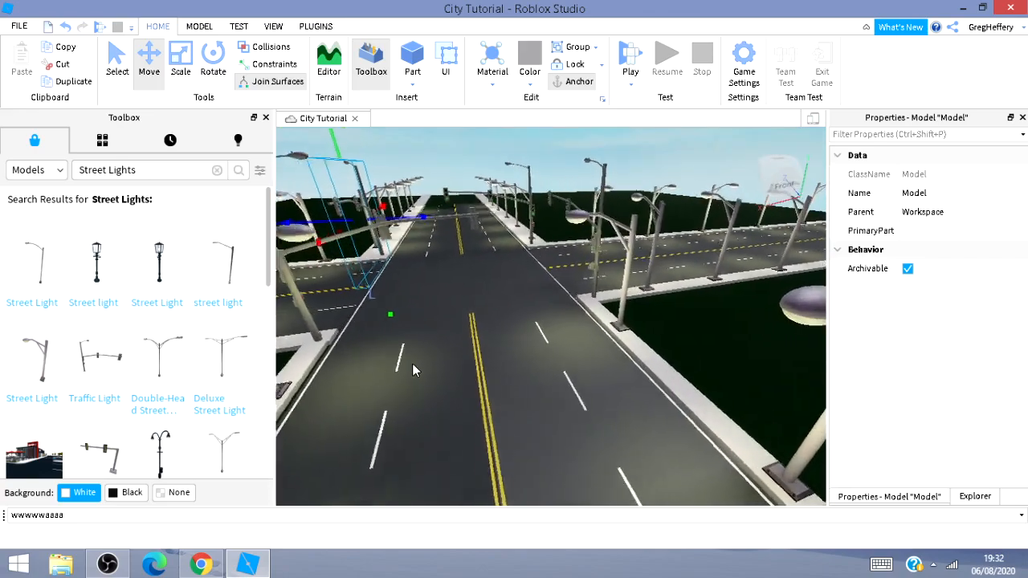
pyautogui.press('d')
pyautogui.press('s')
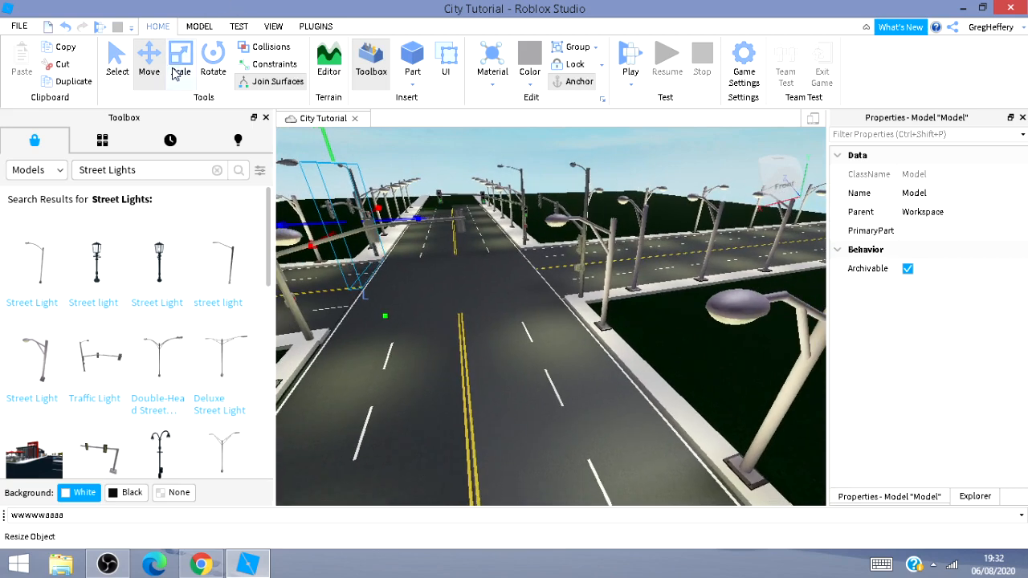
# Search the toolbox models for Arrow Forward.
pyautogui.click(163, 175)
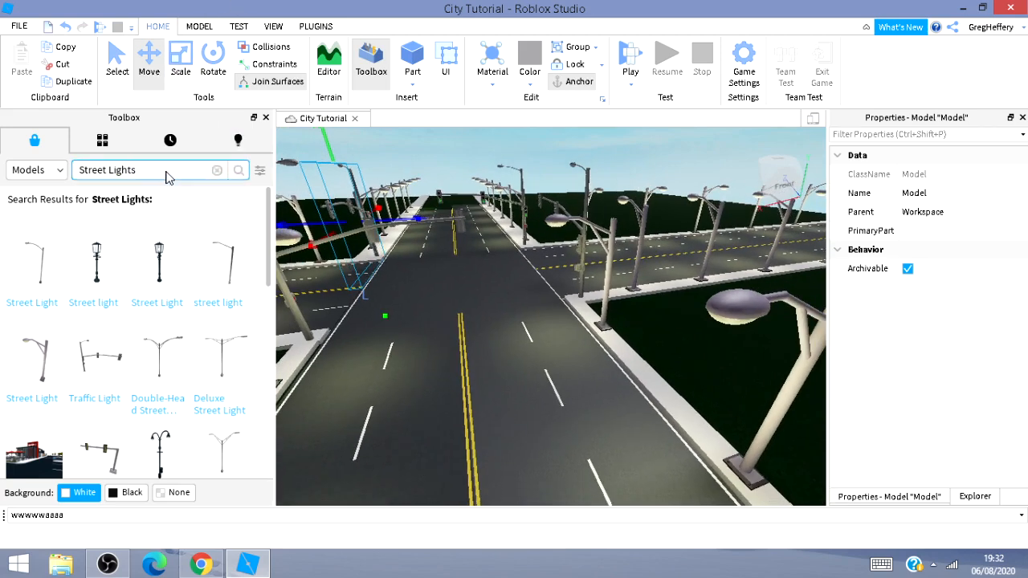
pyautogui.press('BackSpace')
pyautogui.press('BackSpace')
pyautogui.press('BackSpace')
pyautogui.write('A')
pyautogui.write('roow Forward')
pyautogui.press('Return')
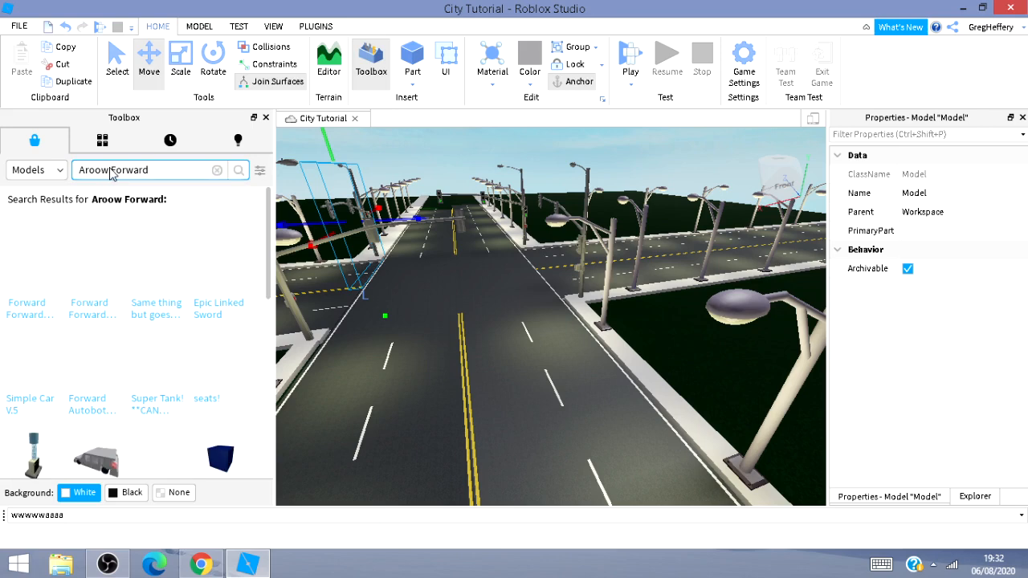
pyautogui.press('BackSpace')
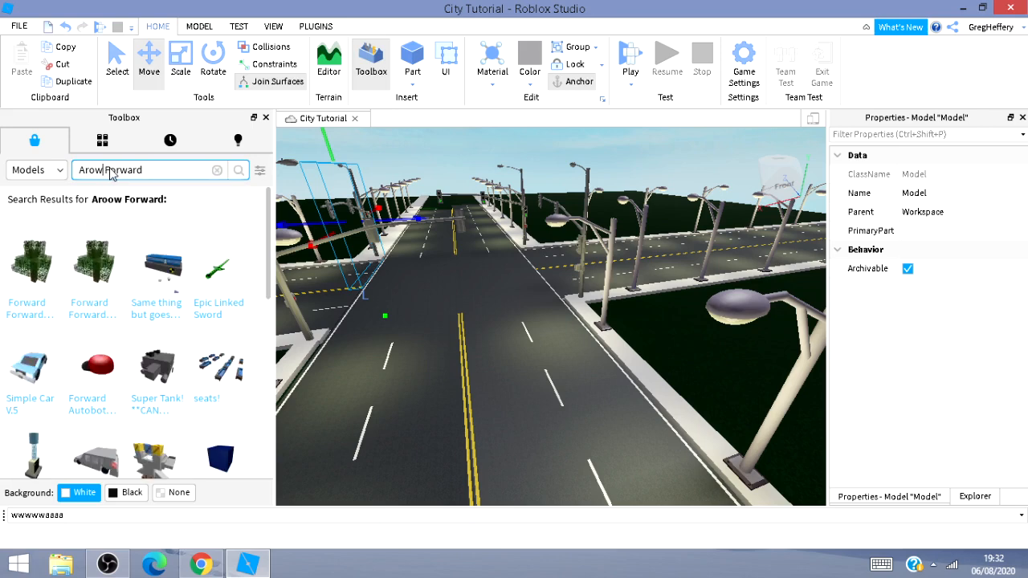
pyautogui.press('BackSpace')
pyautogui.press('BackSpace')
pyautogui.write('row')
pyautogui.press('Return')
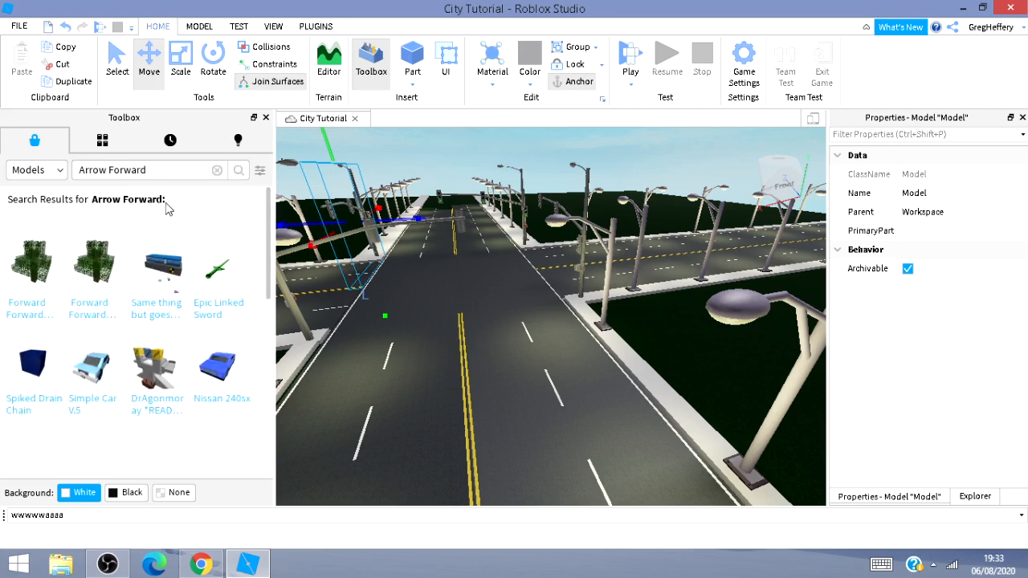
# Browse the results and search the toolbox models for Arrow instead.
pyautogui.scroll(-5, 167, 208)
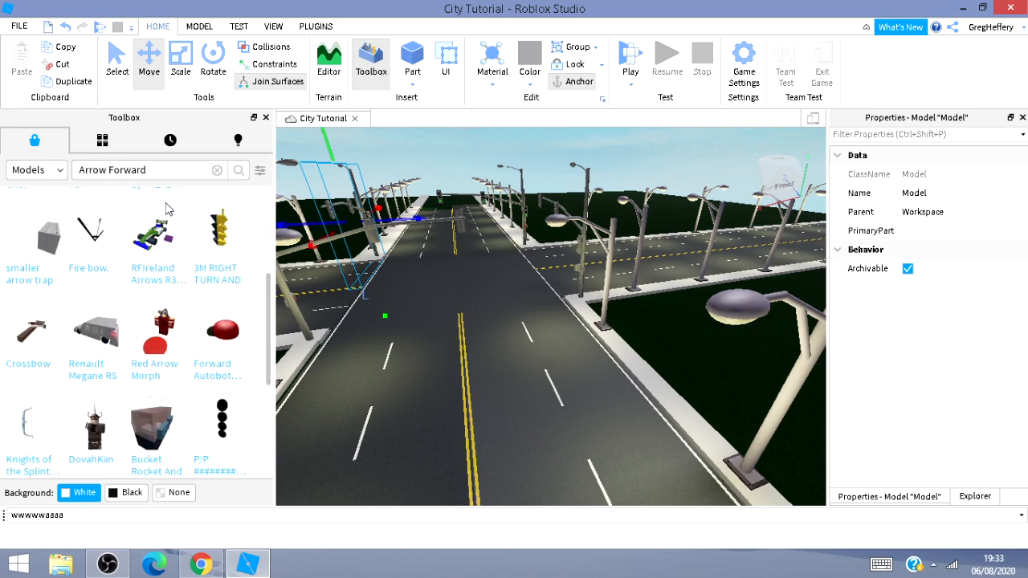
pyautogui.scroll(5, 167, 209)
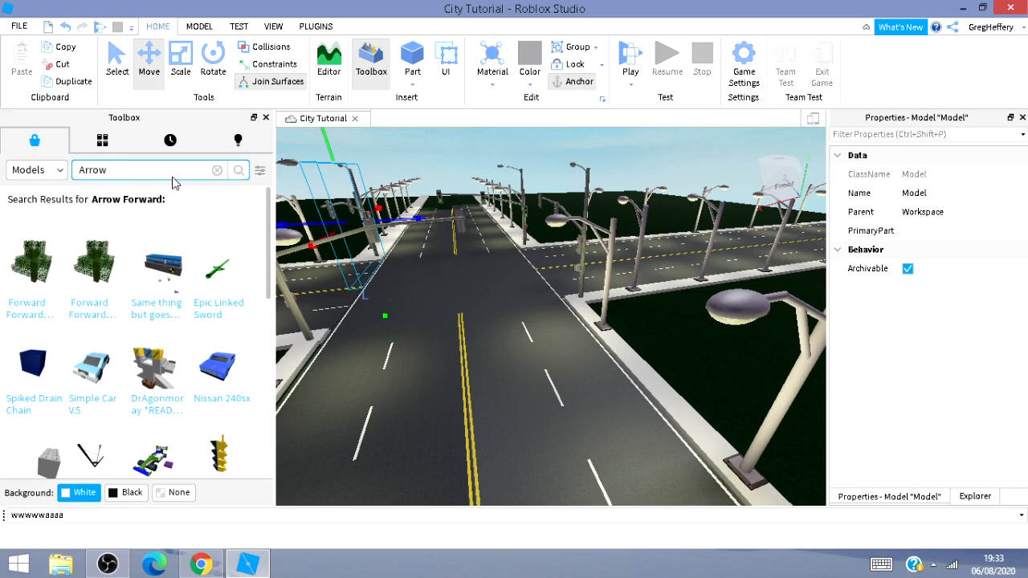
pyautogui.press('Return')
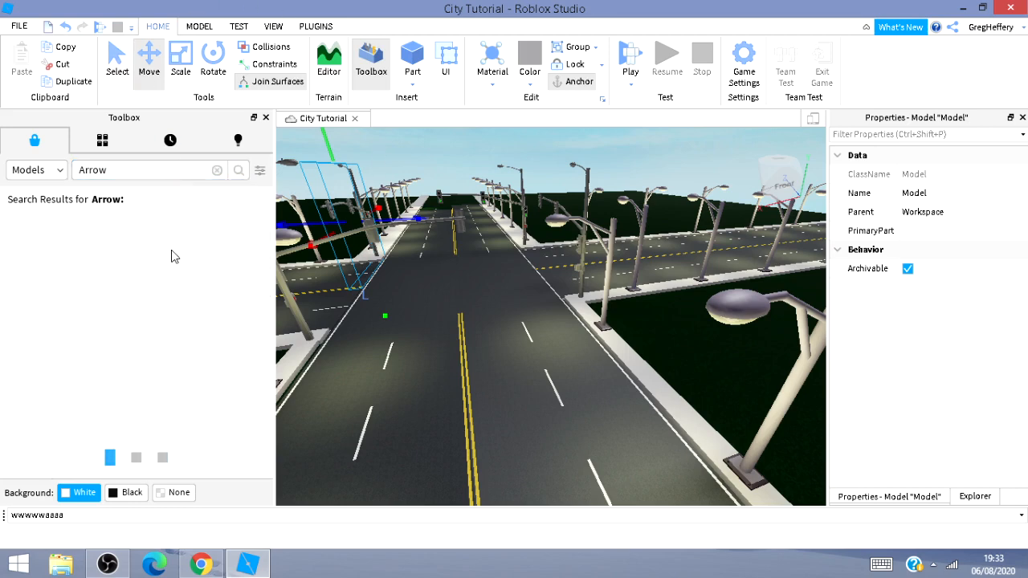
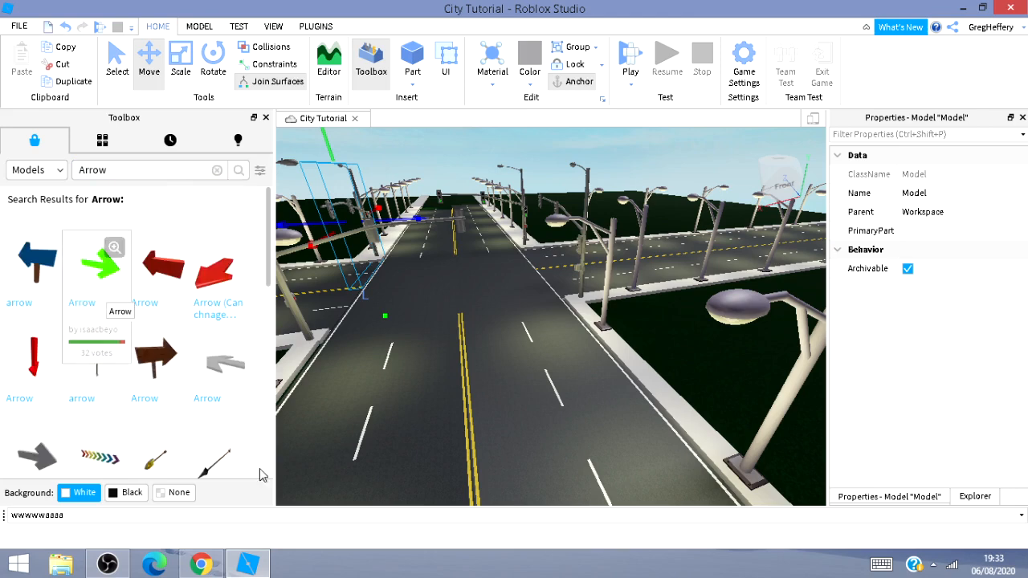
# Insert the gray Arrow model from the toolbox onto the road and rotate it to lie flat.
pyautogui.click(23, 456)
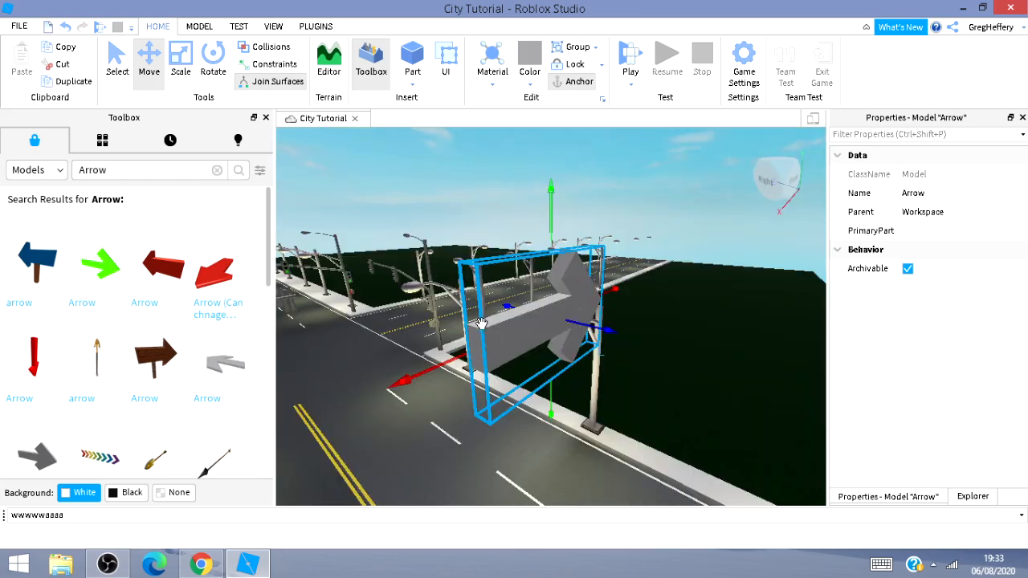
pyautogui.moveTo(473, 384); pyautogui.dragTo(365, 426)
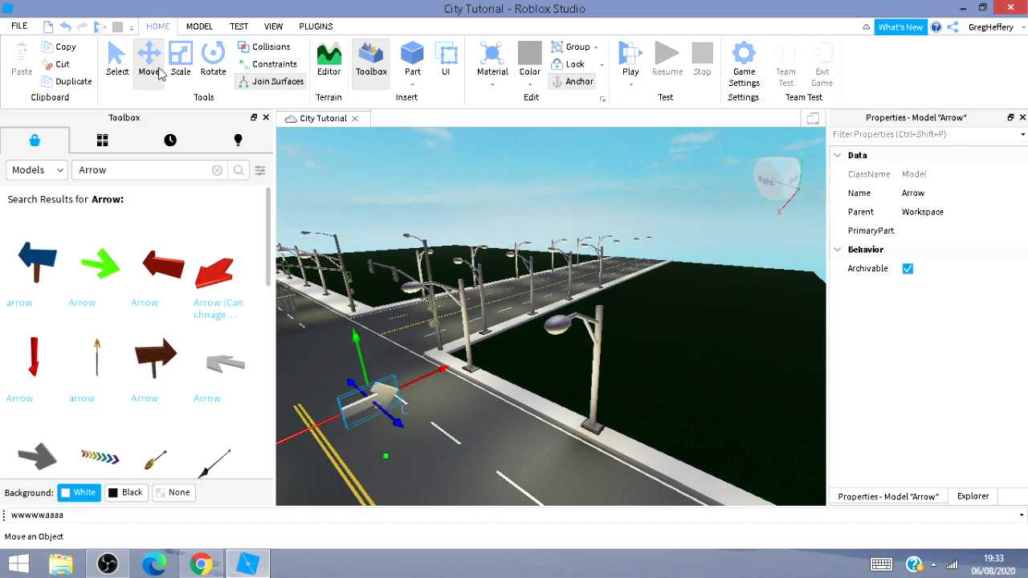
pyautogui.click(181, 58)
pyautogui.click(213, 61)
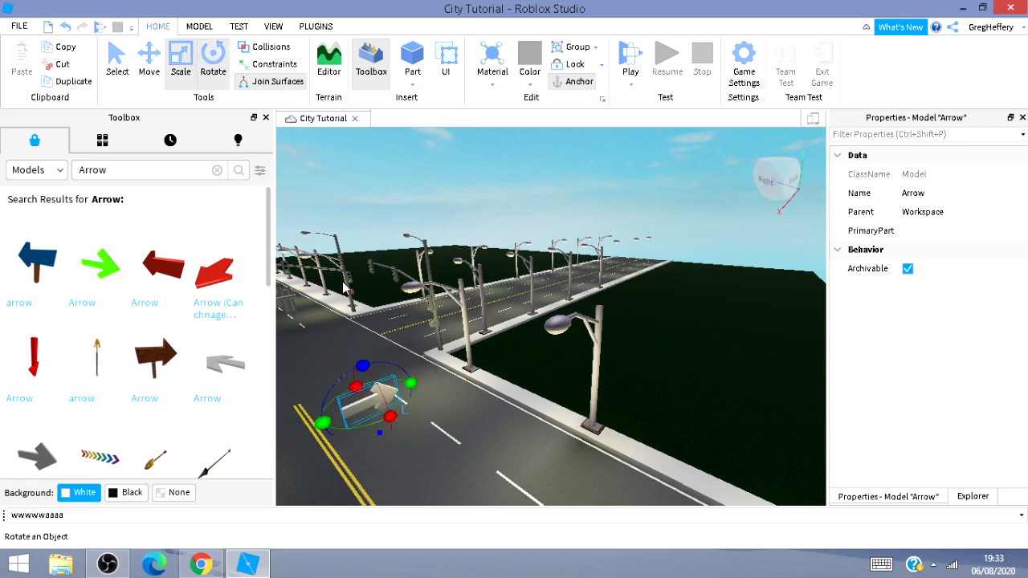
pyautogui.moveTo(390, 418); pyautogui.dragTo(355, 368)
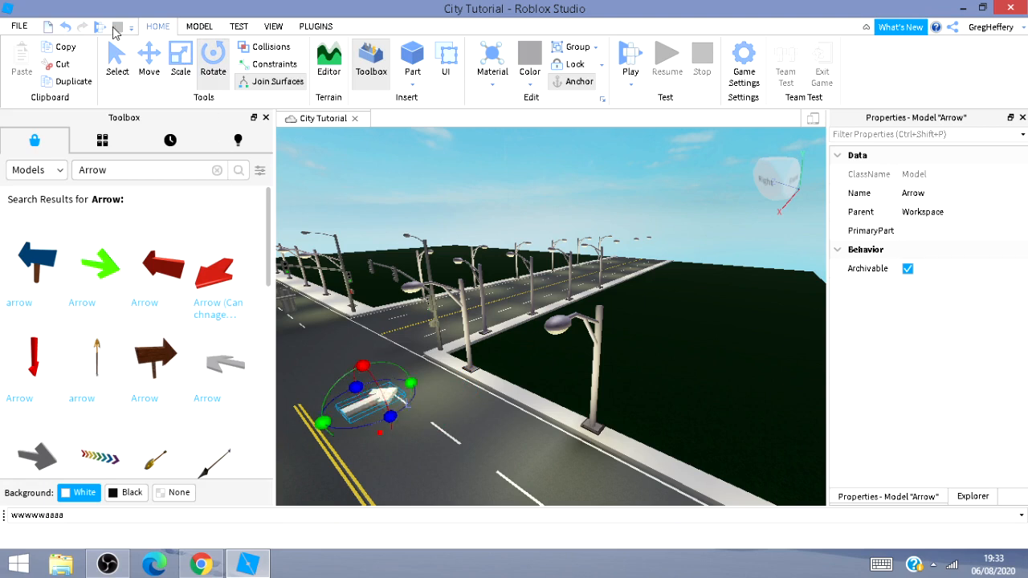
# Move the flat arrow into the lane beside the centre lines, pointing forward toward the intersection.
pyautogui.click(148, 60)
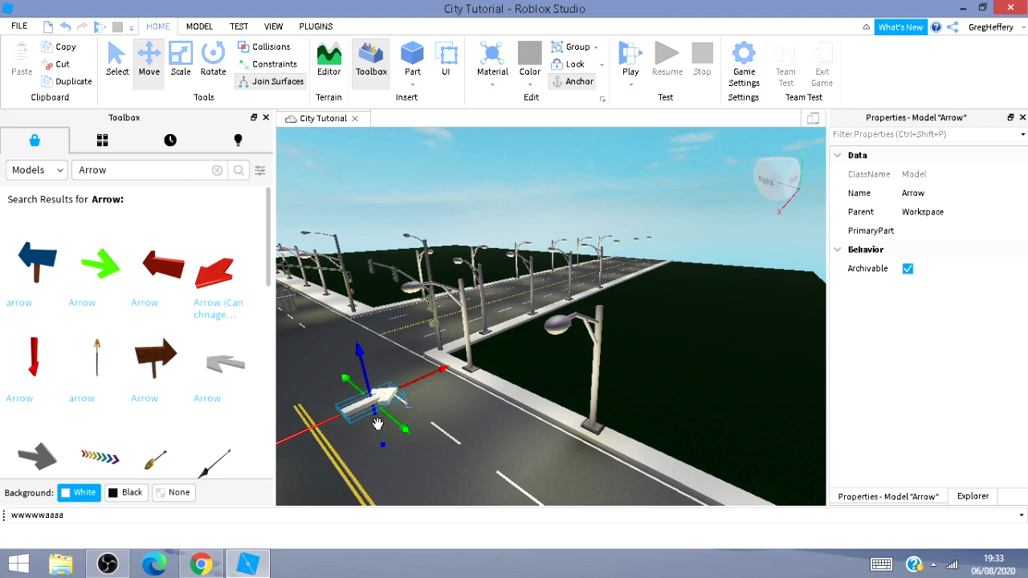
pyautogui.moveTo(378, 424); pyautogui.dragTo(384, 439)
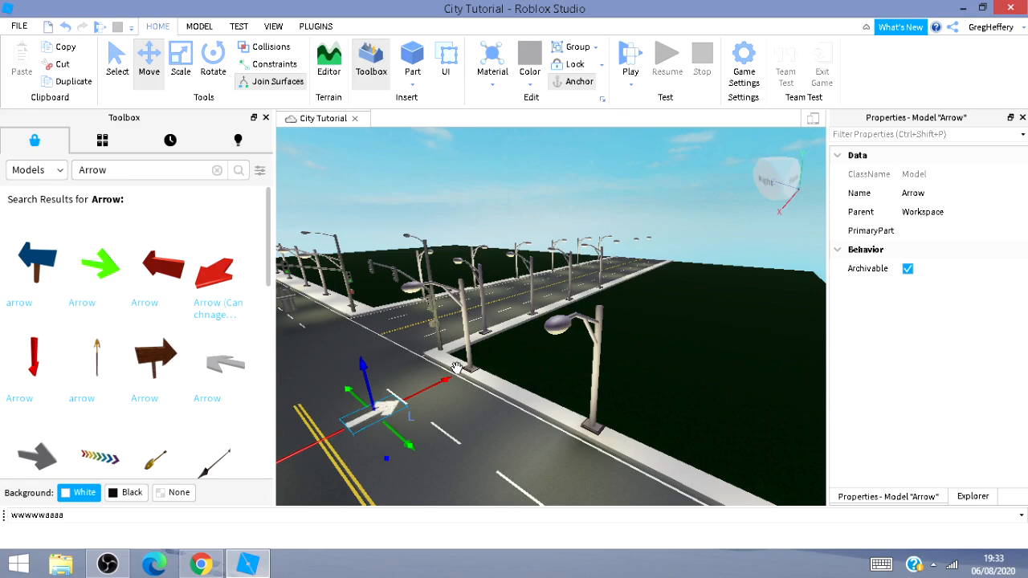
pyautogui.moveTo(527, 455); pyautogui.dragTo(537, 447, button='right')
pyautogui.press('w')
pyautogui.press('w')
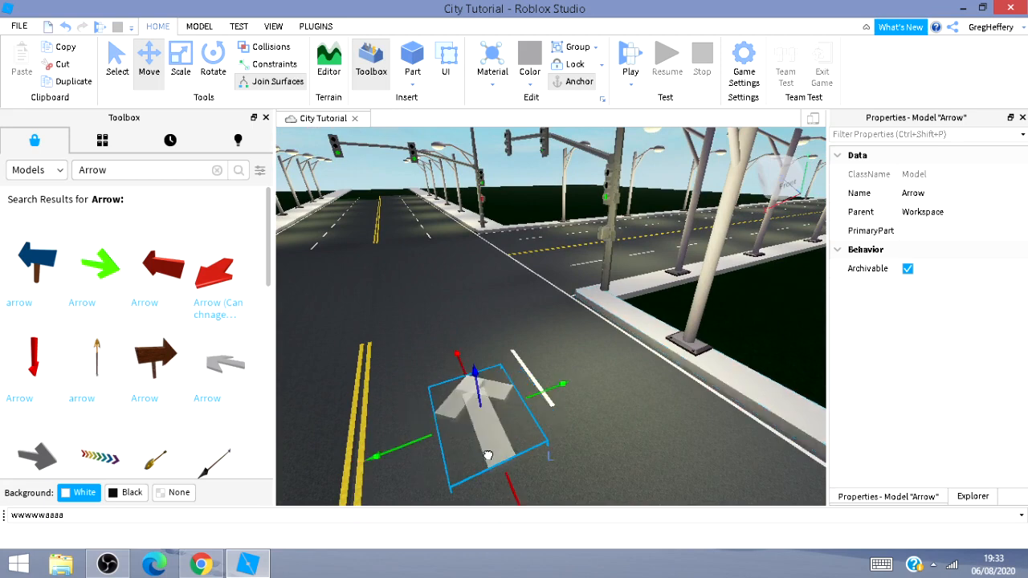
pyautogui.moveTo(488, 455); pyautogui.dragTo(510, 455)
pyautogui.moveTo(478, 393); pyautogui.dragTo(478, 394)
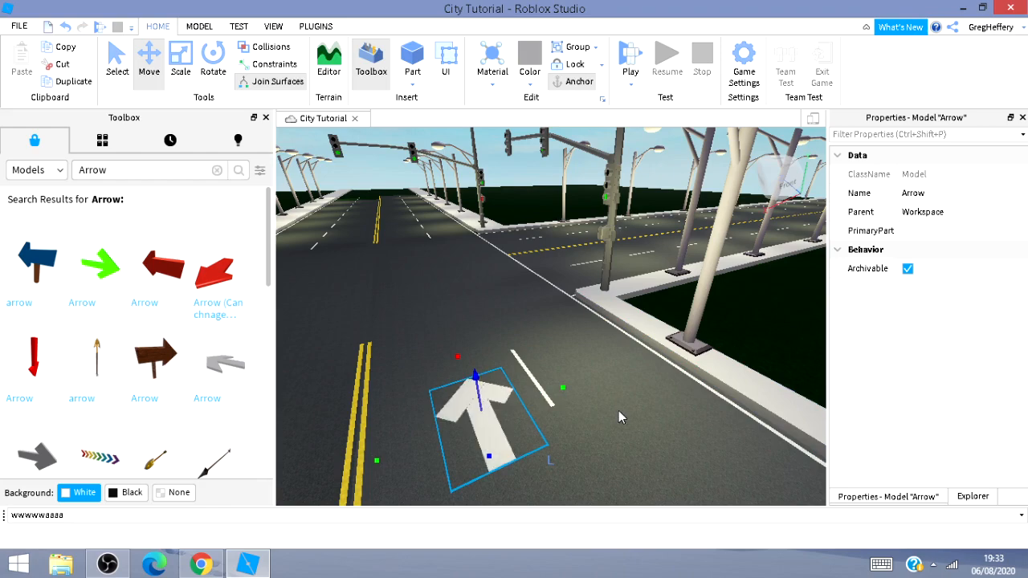
# Browse the Arrow search results in the toolbox.
pyautogui.press('w')
pyautogui.moveTo(618, 410)
pyautogui.mouseDown(button='right')
pyautogui.moveTo(595, 418)
pyautogui.moveTo(614, 414)
pyautogui.mouseUp(button='right')
pyautogui.press('s')
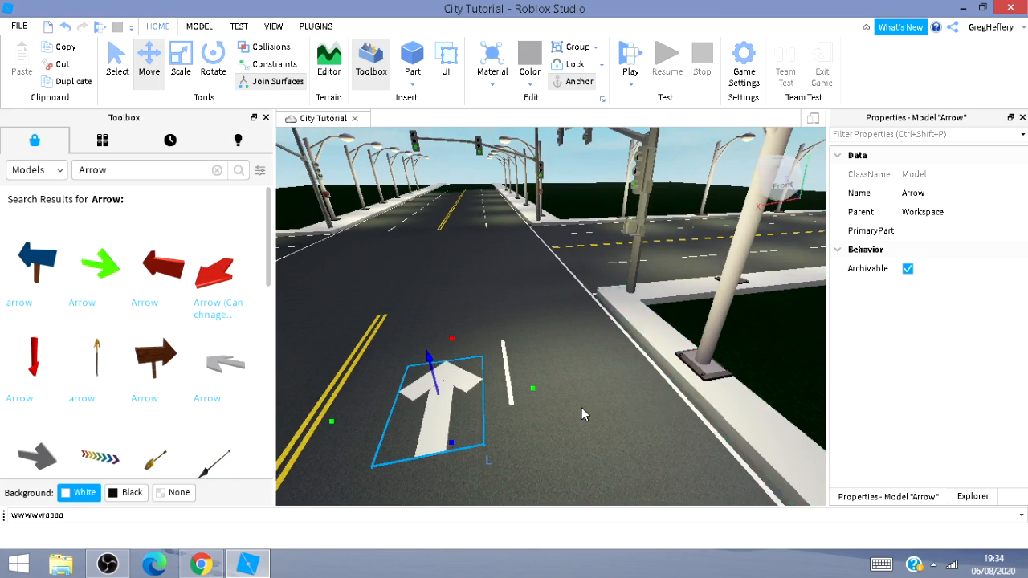
pyautogui.scroll(-3, 204, 345)
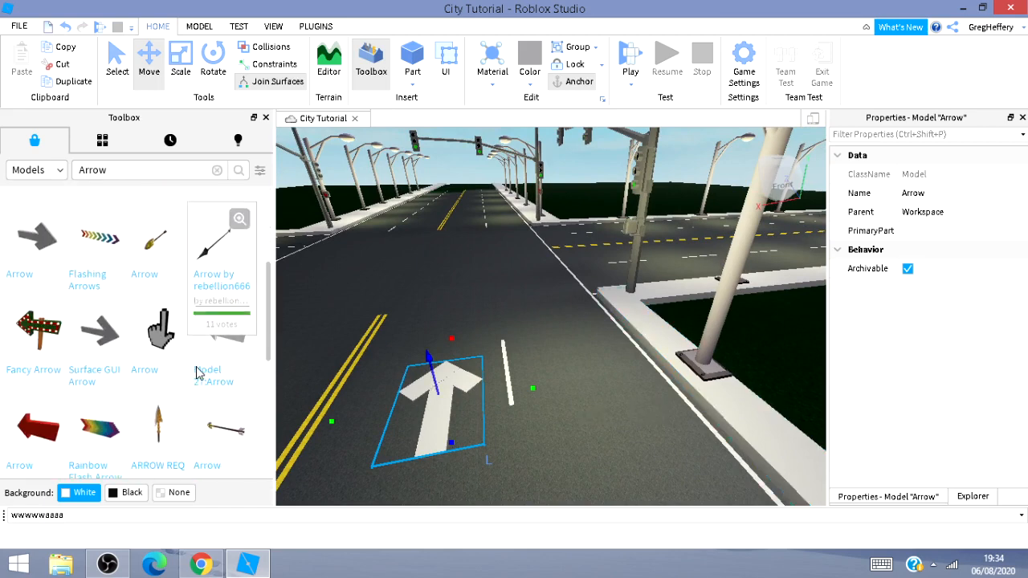
pyautogui.scroll(-3, 185, 370)
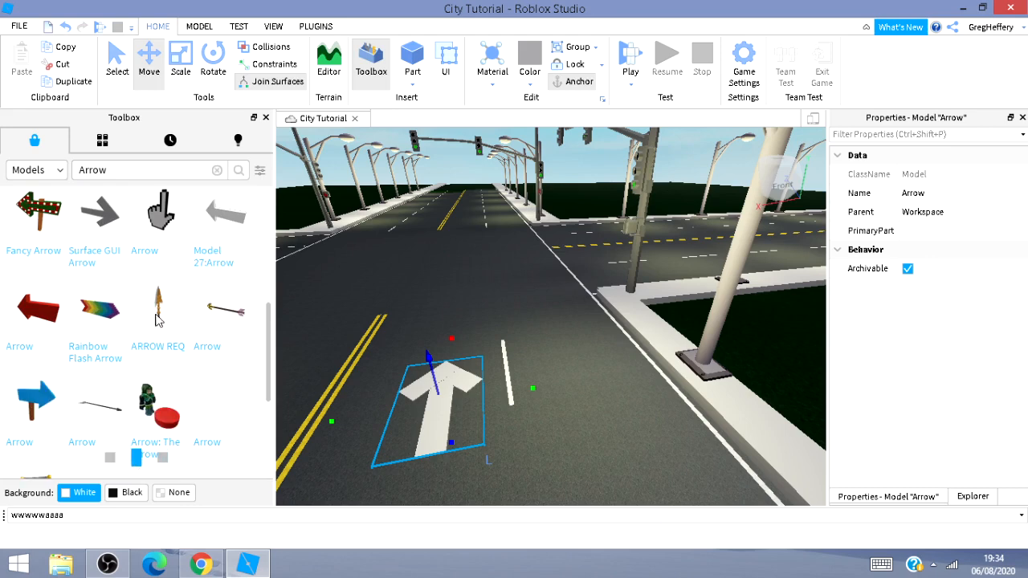
pyautogui.moveTo(155, 328)
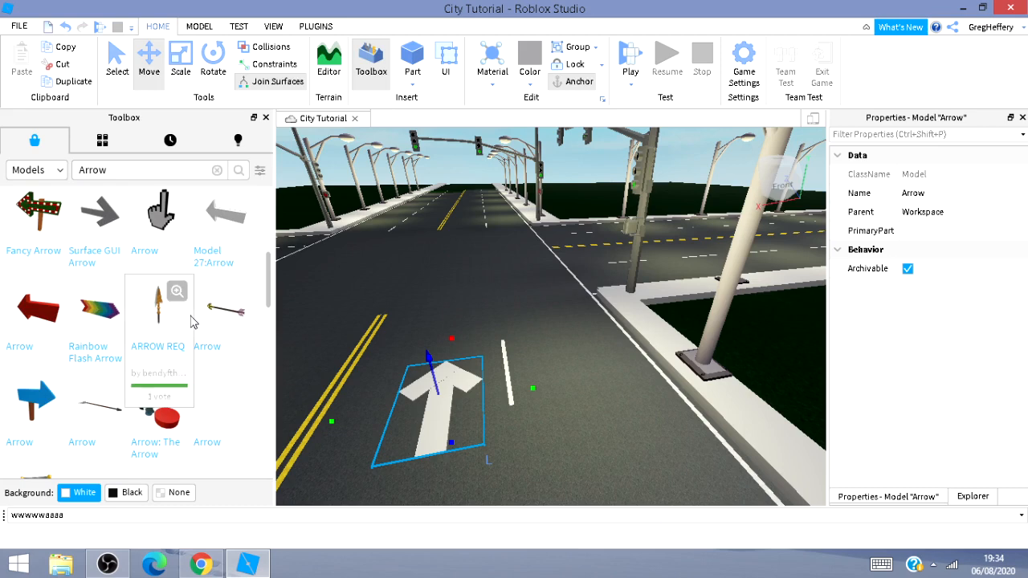
pyautogui.scroll(3, 179, 318)
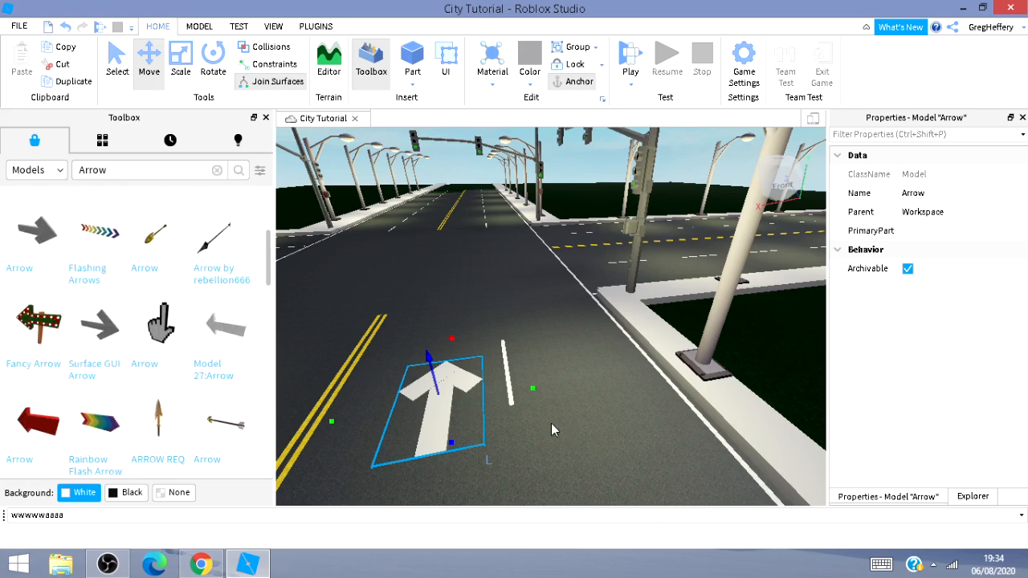
# Duplicate the arrow and move the copy into the right-hand lane beside it.
pyautogui.hotkey('ctrl', 'r')
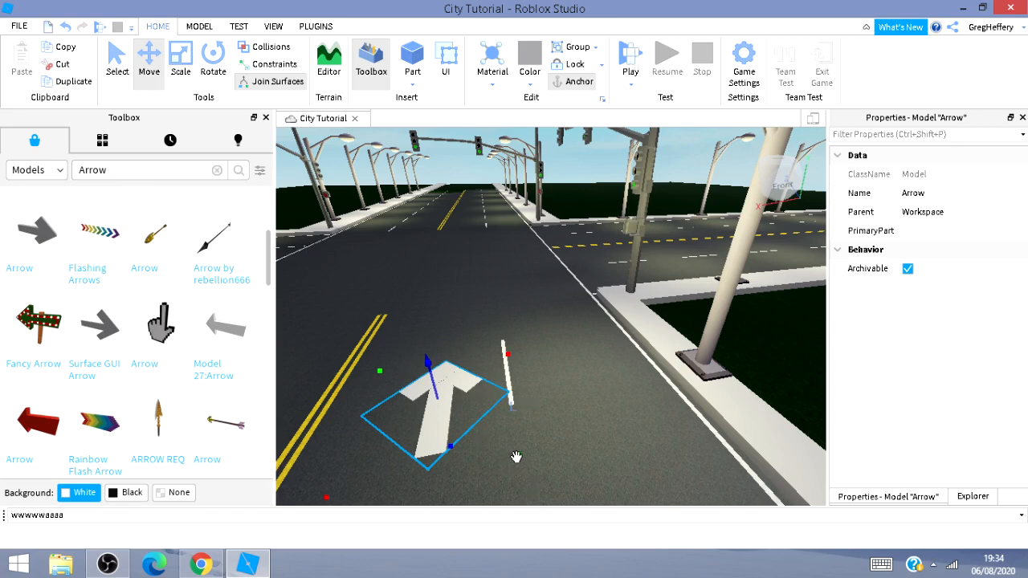
pyautogui.moveTo(516, 457); pyautogui.dragTo(673, 530)
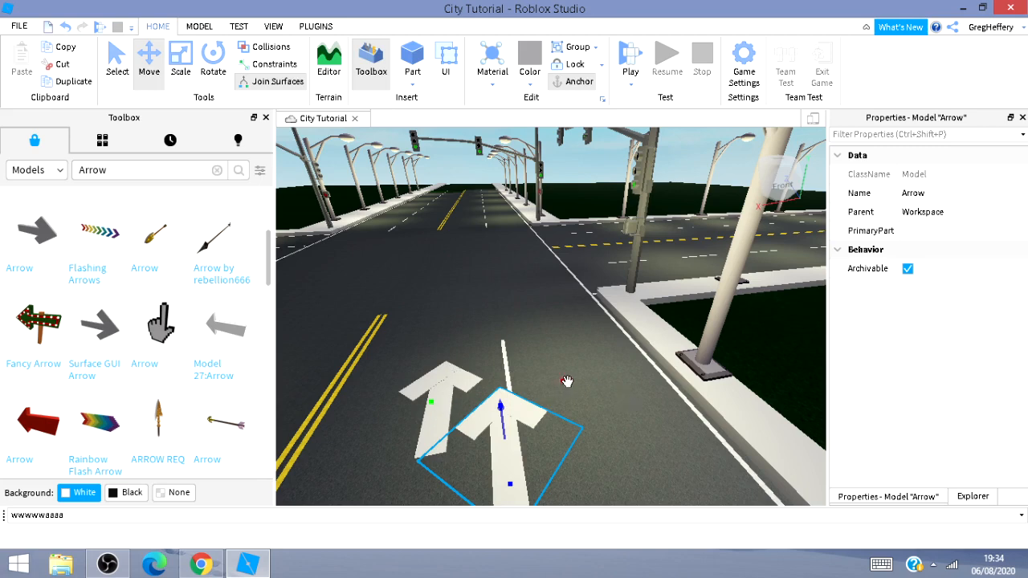
pyautogui.moveTo(567, 380); pyautogui.dragTo(689, 442)
pyautogui.moveTo(619, 349); pyautogui.dragTo(629, 350)
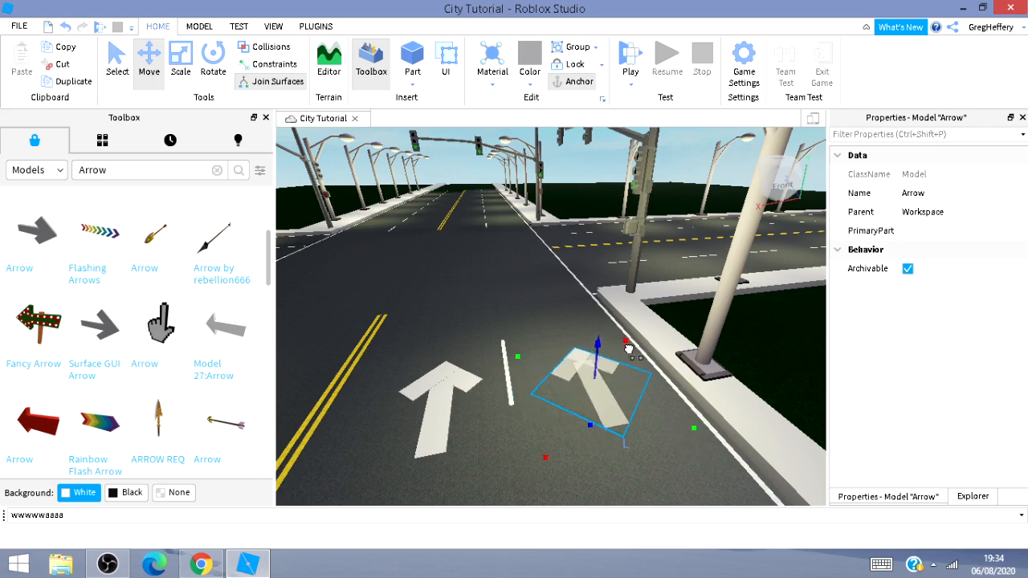
# Rotate the copied arrow 270 degrees so it points right.
pyautogui.hotkey('ctrl', 'r')
pyautogui.hotkey('ctrl', 'r')
pyautogui.hotkey('ctrl', 'r')
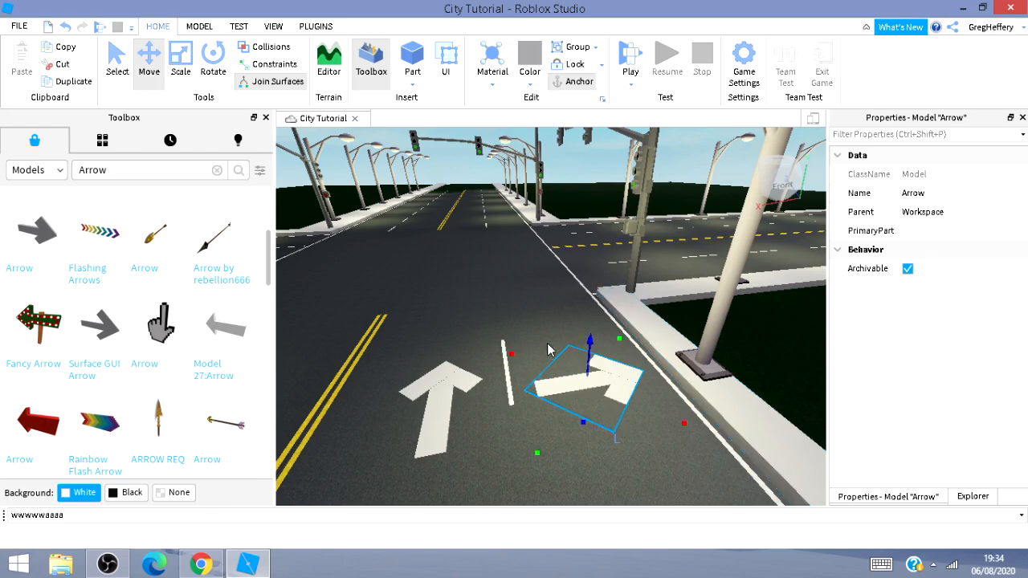
# Select the traffic light on the near left corner, rotate it 270 degrees, and deselect it.
pyautogui.press('s')
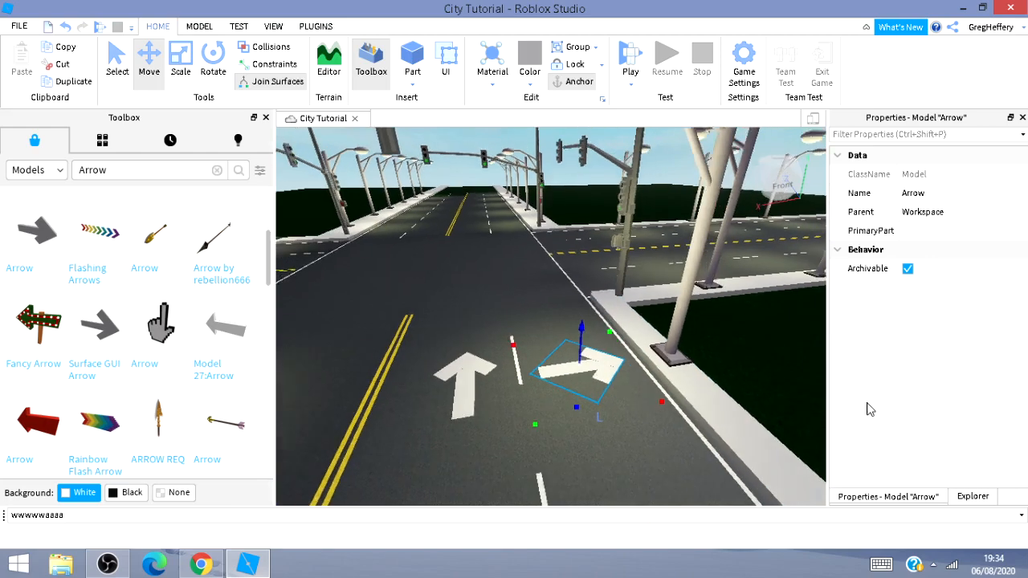
pyautogui.press('d')
pyautogui.moveTo(782, 381); pyautogui.dragTo(751, 378, button='right')
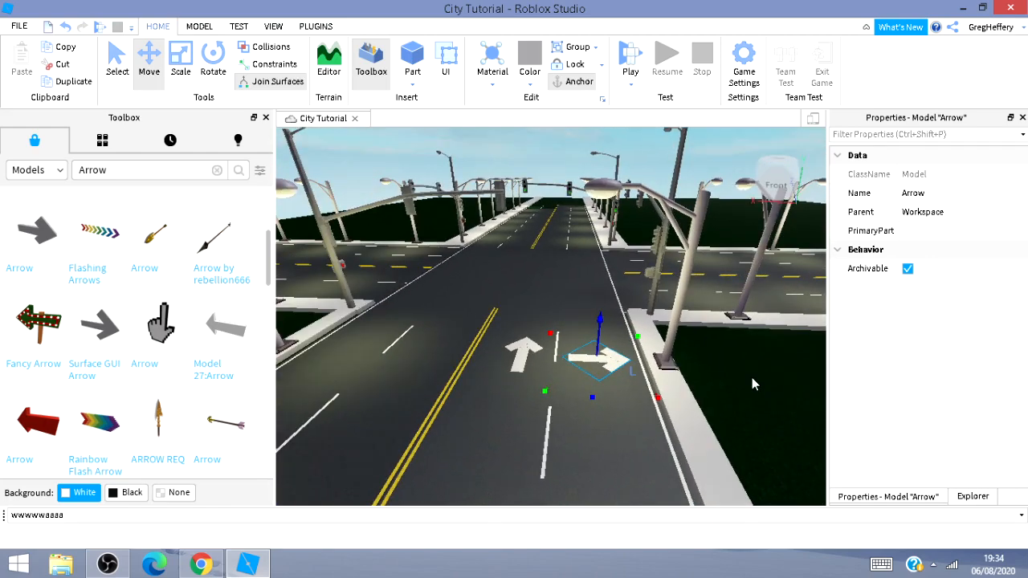
pyautogui.press('s')
pyautogui.press('a')
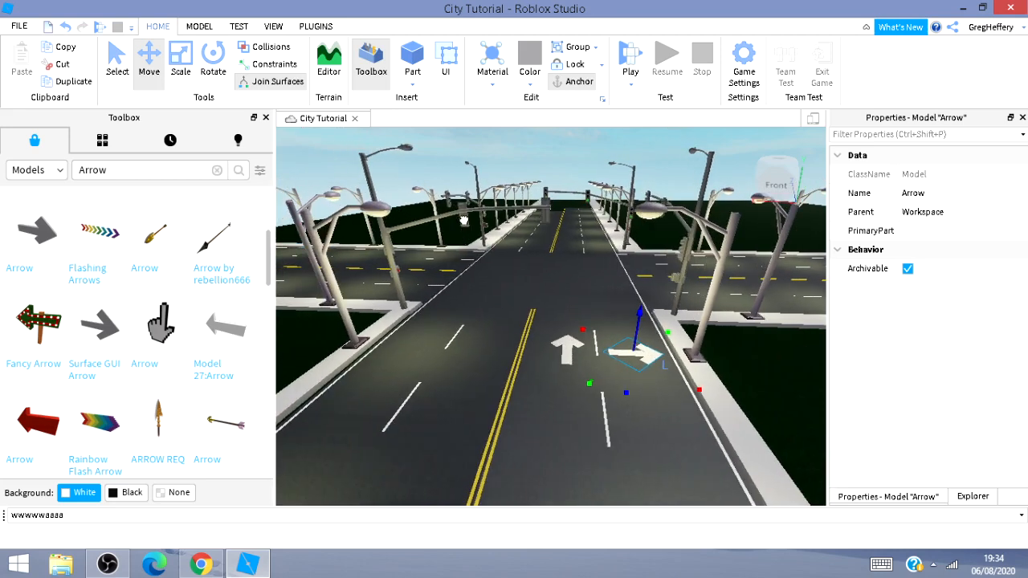
pyautogui.click(463, 221)
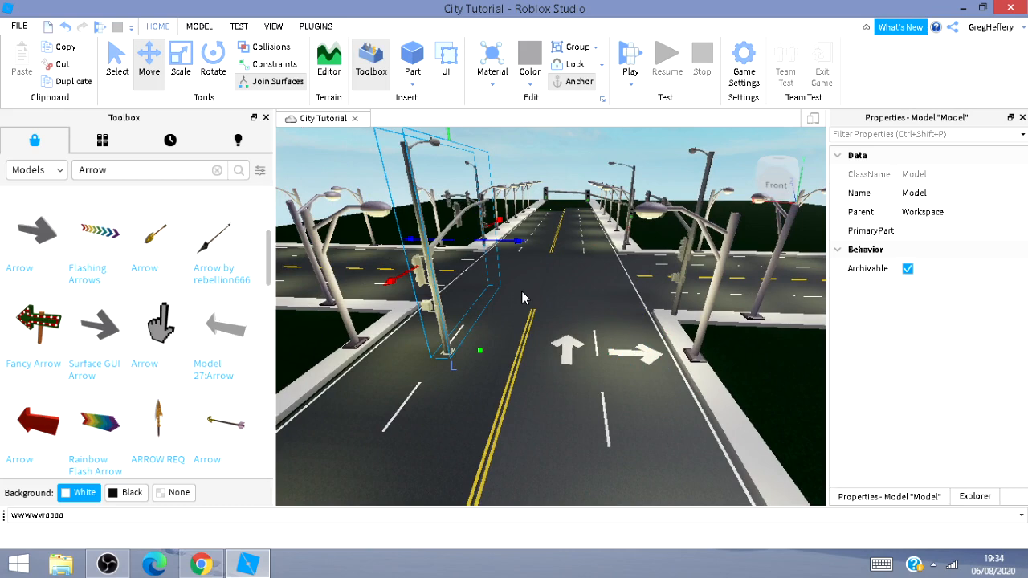
pyautogui.hotkey('ctrl', 'r')
pyautogui.hotkey('ctrl', 'r')
pyautogui.hotkey('ctrl', 'r')
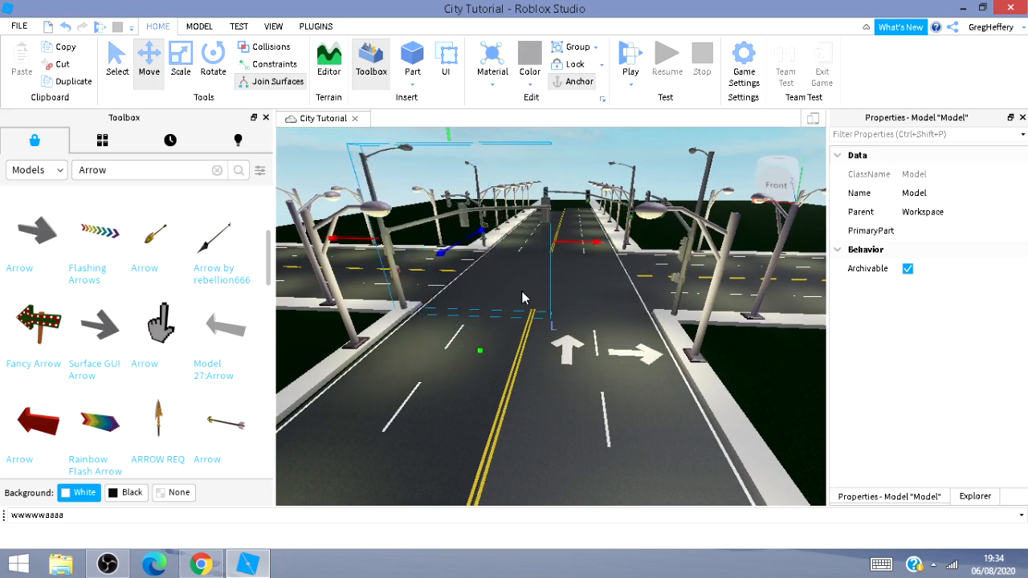
pyautogui.click(801, 423)
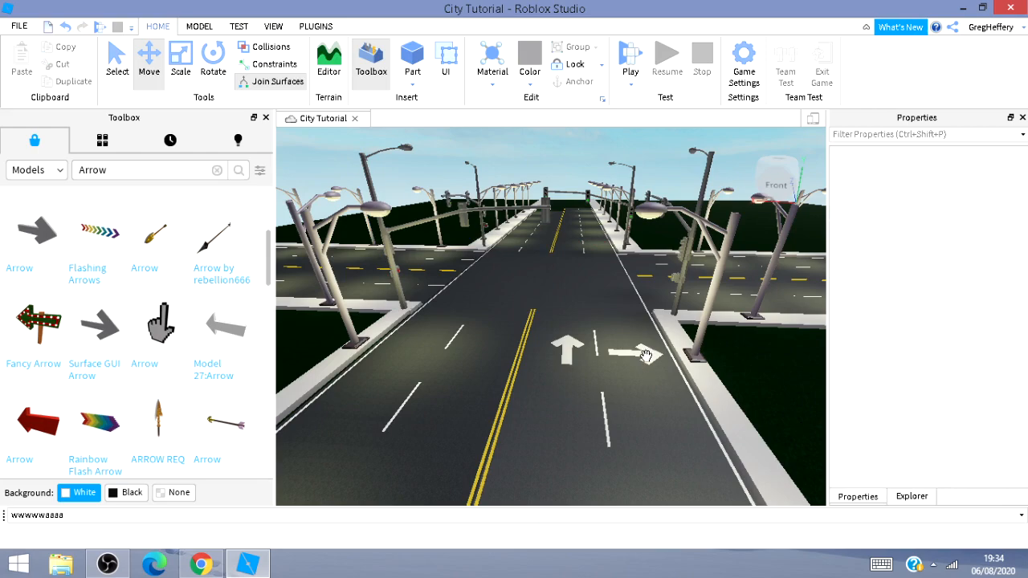
# Duplicate the forward arrow and focus the view on the copy.
pyautogui.press('a')
pyautogui.press('d')
pyautogui.press('w')
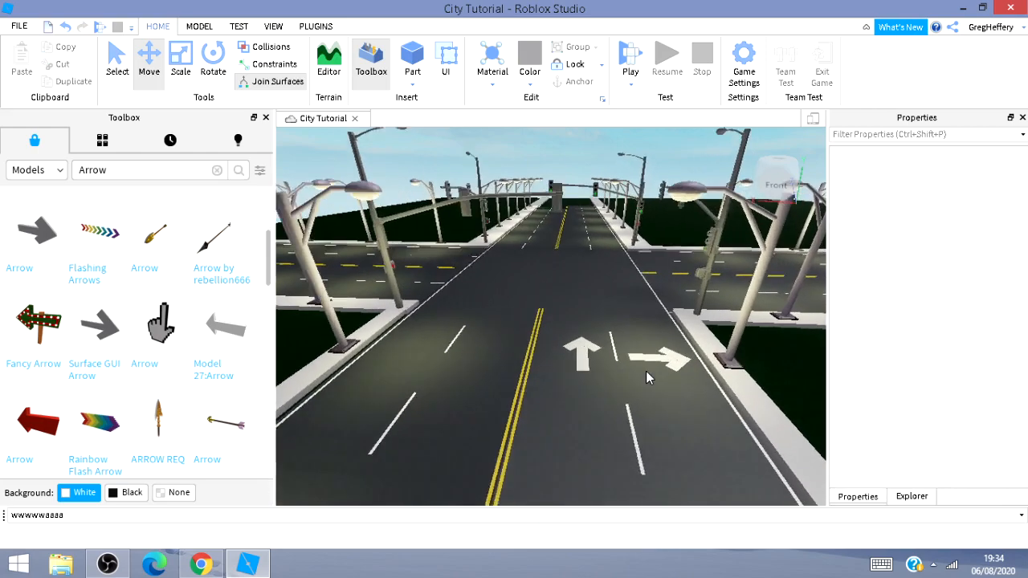
pyautogui.press('d')
pyautogui.press('w')
pyautogui.press('a')
pyautogui.press('w')
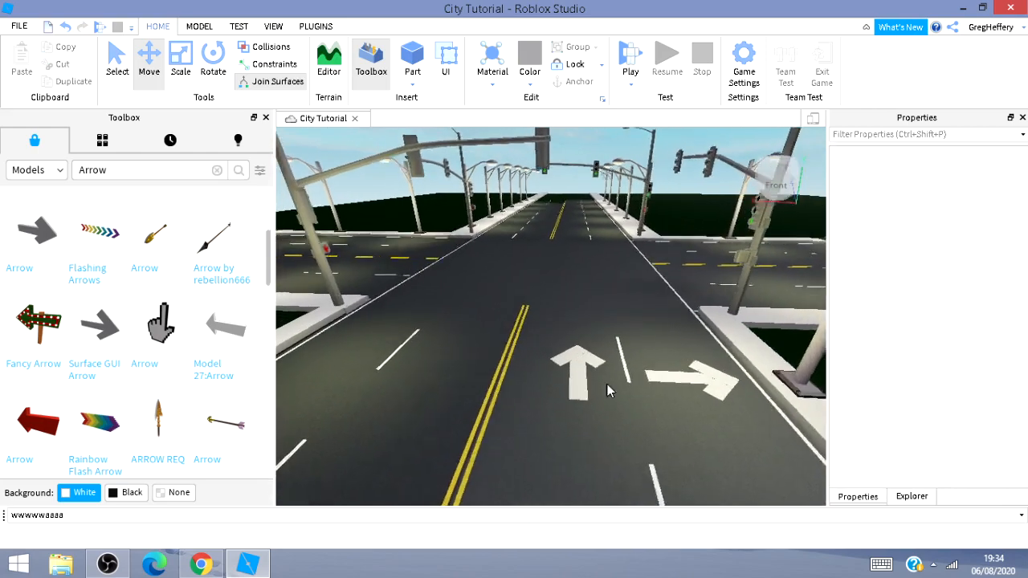
pyautogui.press('a')
pyautogui.press('w')
pyautogui.click(587, 387)
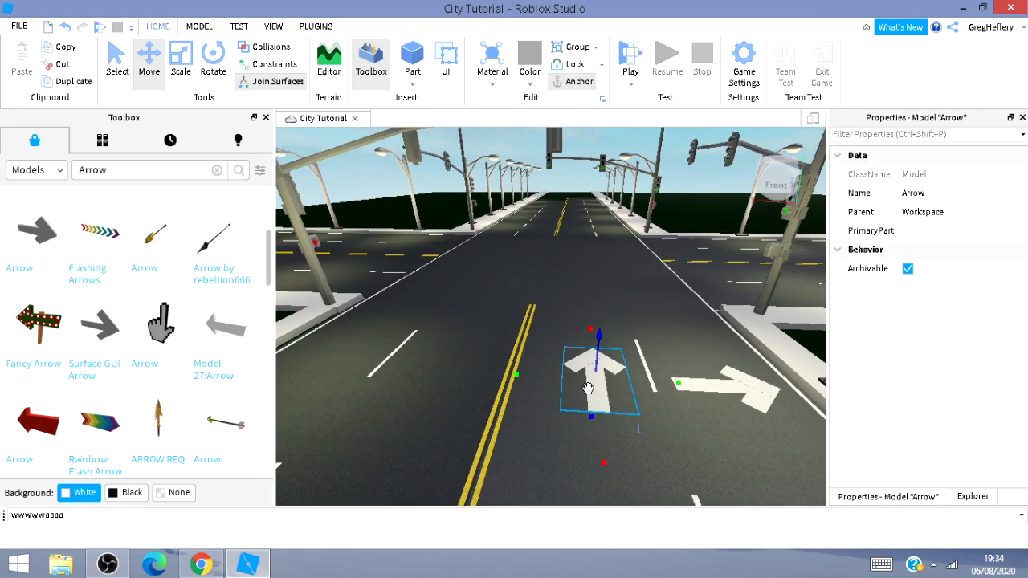
pyautogui.hotkey('ctrl', 'r')
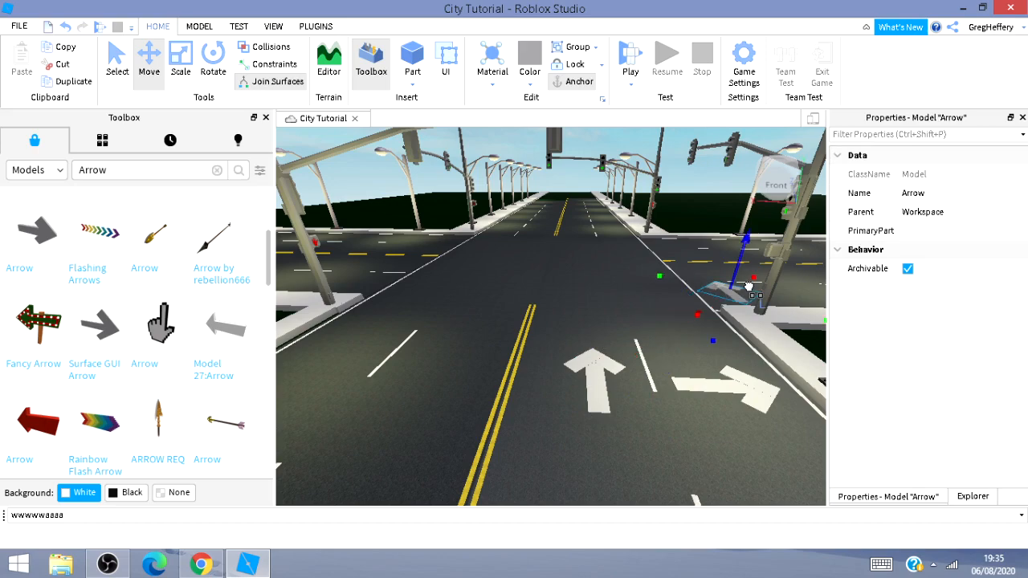
pyautogui.press('f')
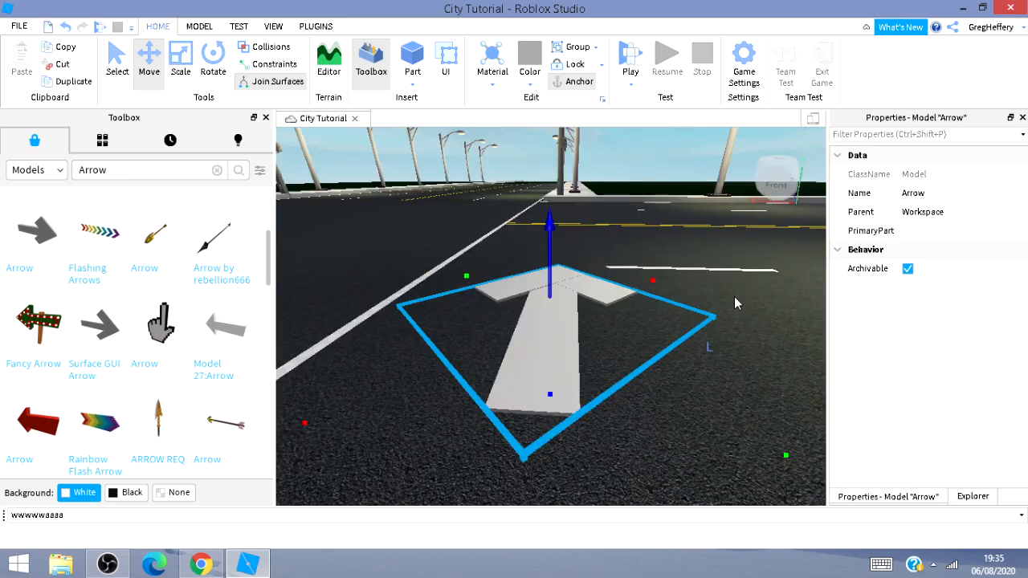
# Move the copied arrow onto the cross street beside the corner sidewalk.
pyautogui.press('s')
pyautogui.moveTo(726, 305); pyautogui.dragTo(790, 328, button='right')
pyautogui.press('a')
pyautogui.press('w')
pyautogui.press('d')
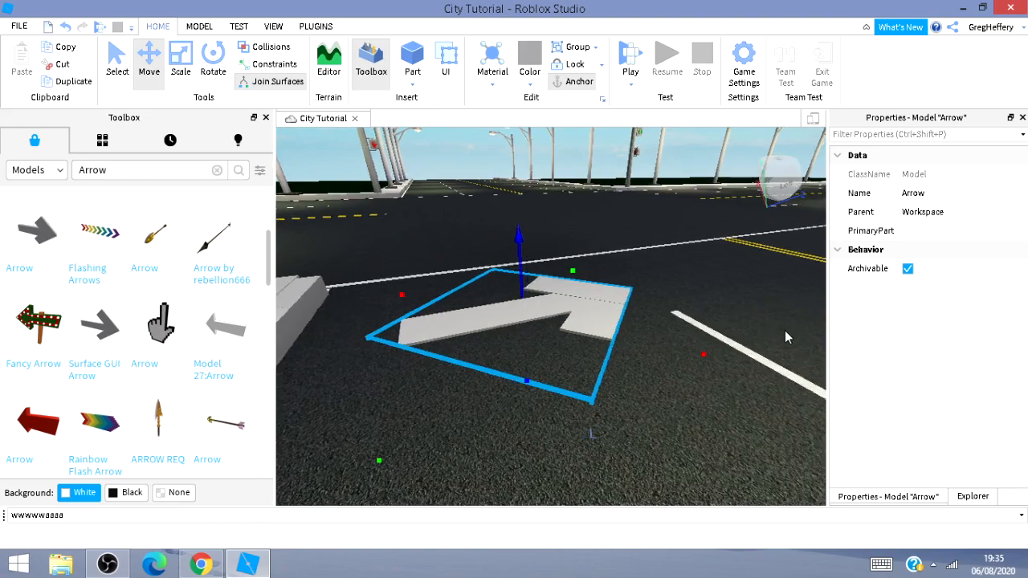
pyautogui.press('s')
pyautogui.moveTo(535, 307); pyautogui.dragTo(796, 367, button='right')
pyautogui.press('s')
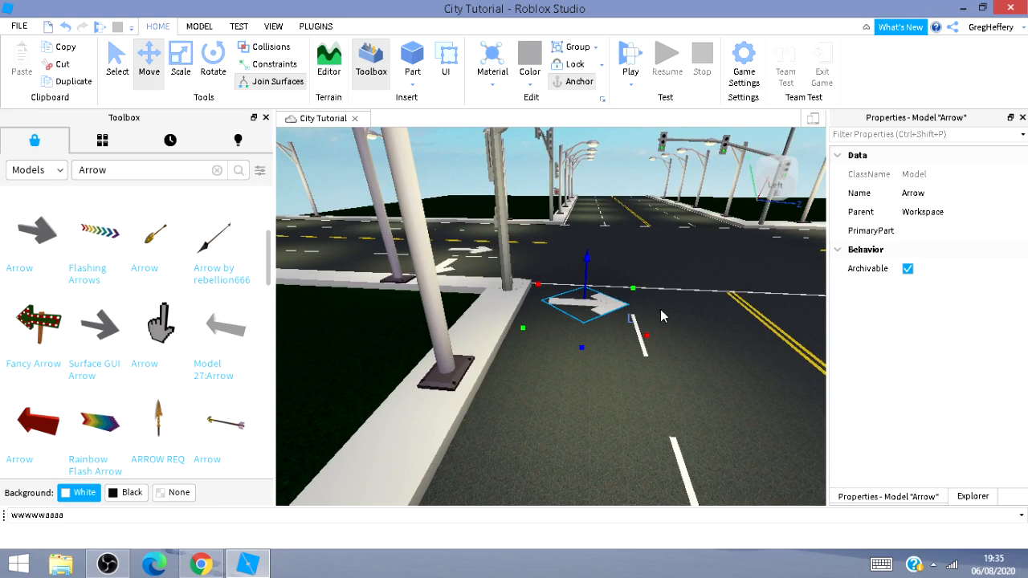
# Position the arrow in the cross street's lane next to the corner, just before the stop line.
pyautogui.moveTo(645, 330); pyautogui.dragTo(850, 421)
pyautogui.moveTo(706, 391); pyautogui.dragTo(706, 407, button='right')
pyautogui.moveTo(567, 277); pyautogui.dragTo(790, 347)
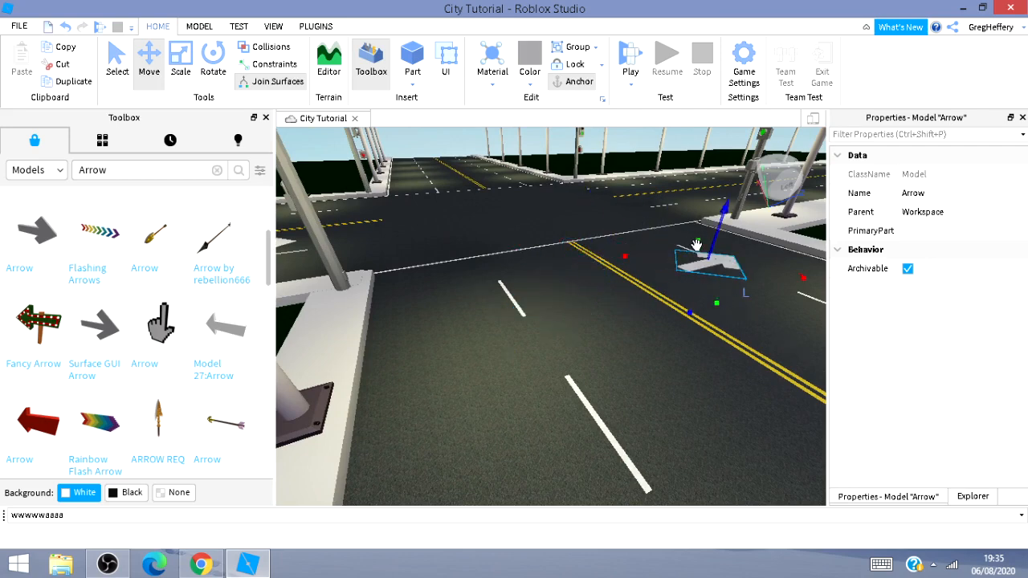
pyautogui.moveTo(699, 244); pyautogui.dragTo(690, 220)
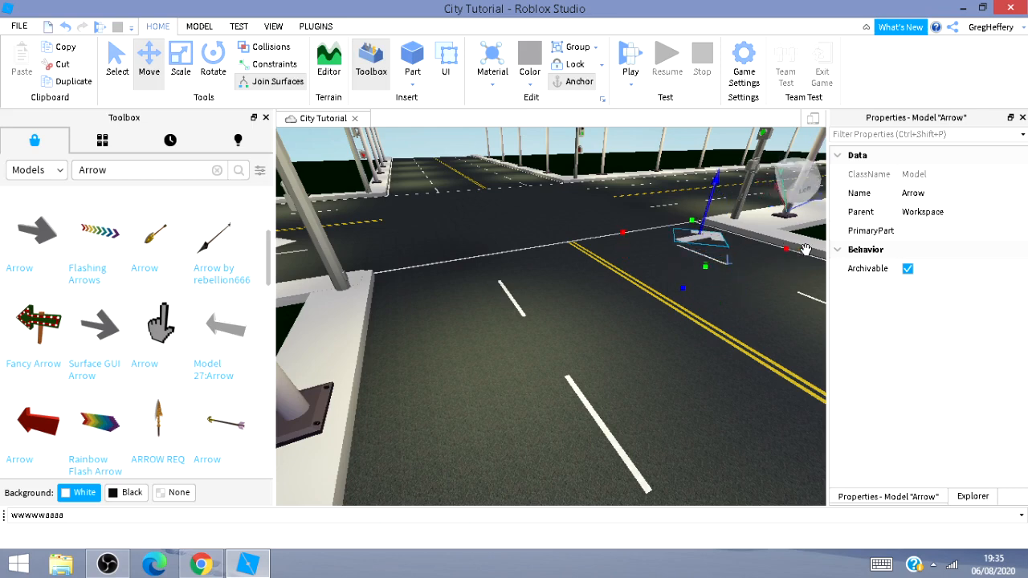
pyautogui.moveTo(787, 251); pyautogui.dragTo(810, 272)
pyautogui.press('a')
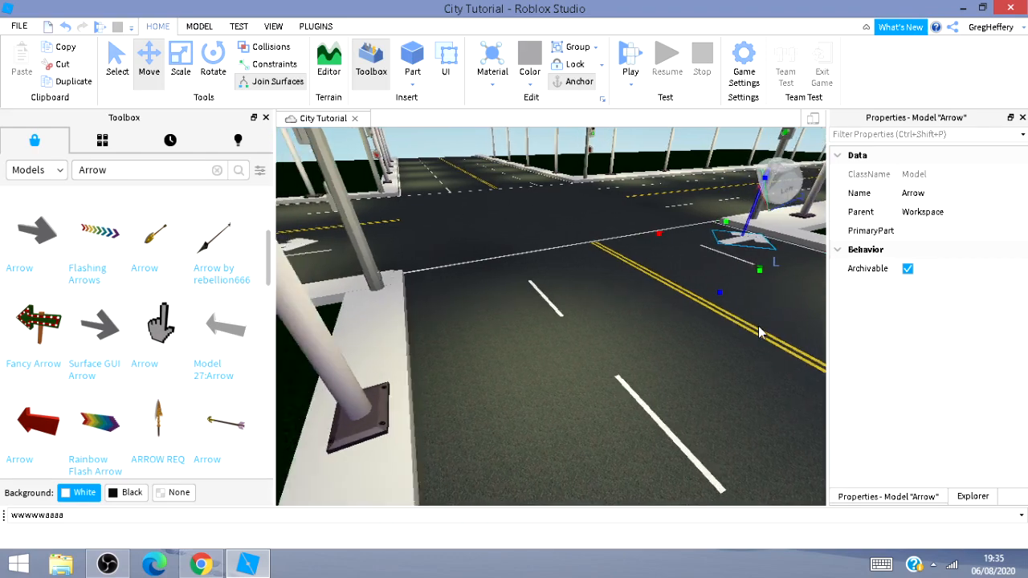
pyautogui.press('d')
pyautogui.press('w')
pyautogui.moveTo(756, 324); pyautogui.dragTo(732, 324, button='right')
pyautogui.press('d')
pyautogui.press('s')
pyautogui.press('d')
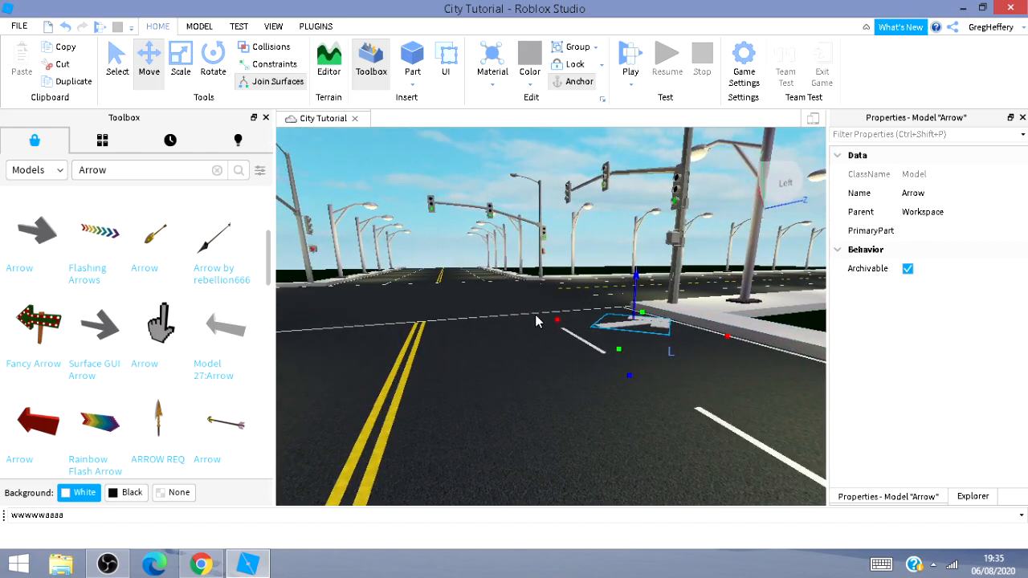
# Duplicate that arrow and move the copy into the neighbouring lane beside the yellow centre lines.
pyautogui.hotkey('ctrl', 'd')
pyautogui.moveTo(554, 316); pyautogui.dragTo(412, 401)
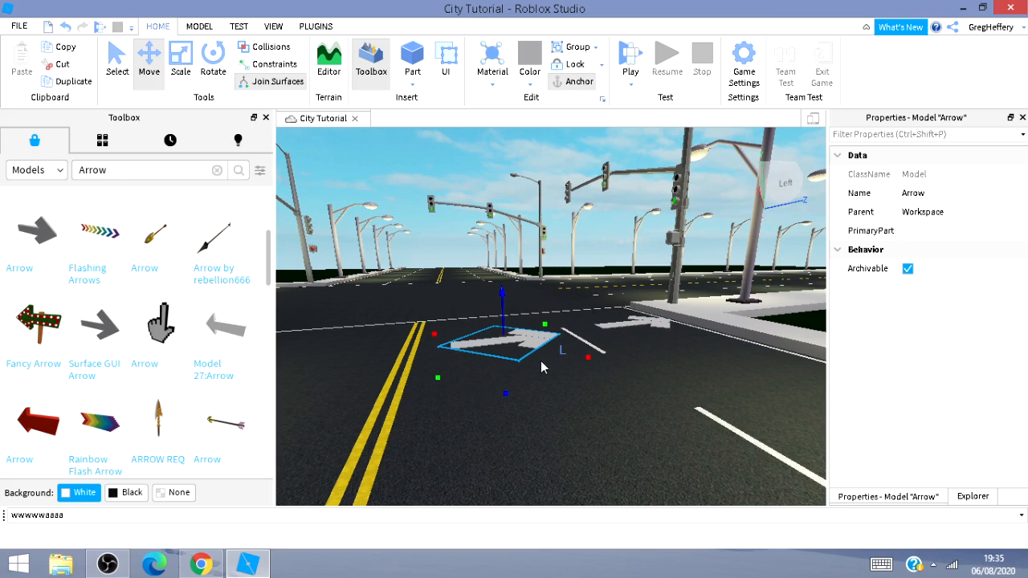
# Rotate the copied arrow to point straight ahead and nudge it into place in its lane.
pyautogui.hotkey('ctrl', 'r')
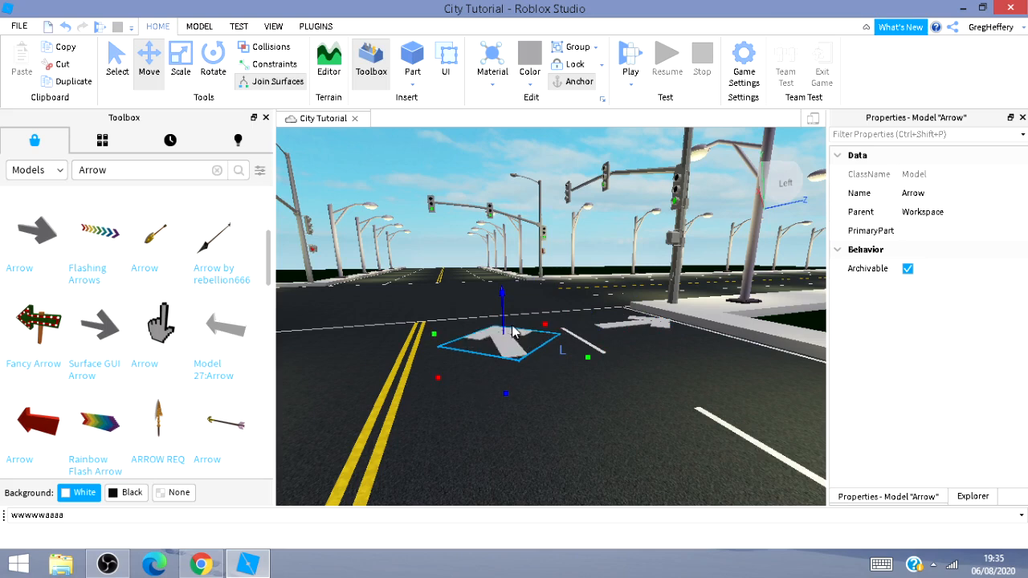
pyautogui.moveTo(547, 328); pyautogui.dragTo(559, 325)
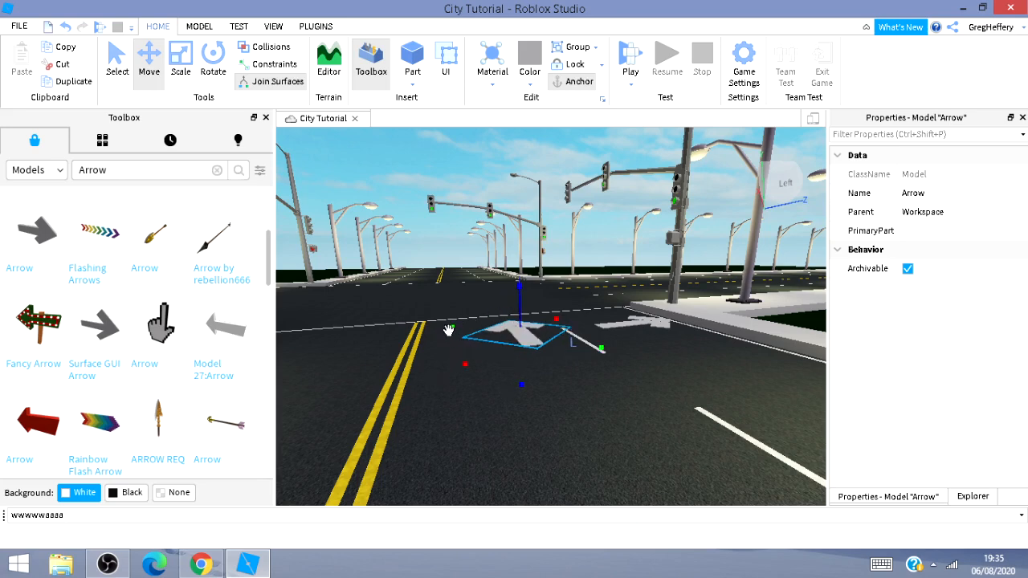
pyautogui.moveTo(452, 327); pyautogui.dragTo(436, 327)
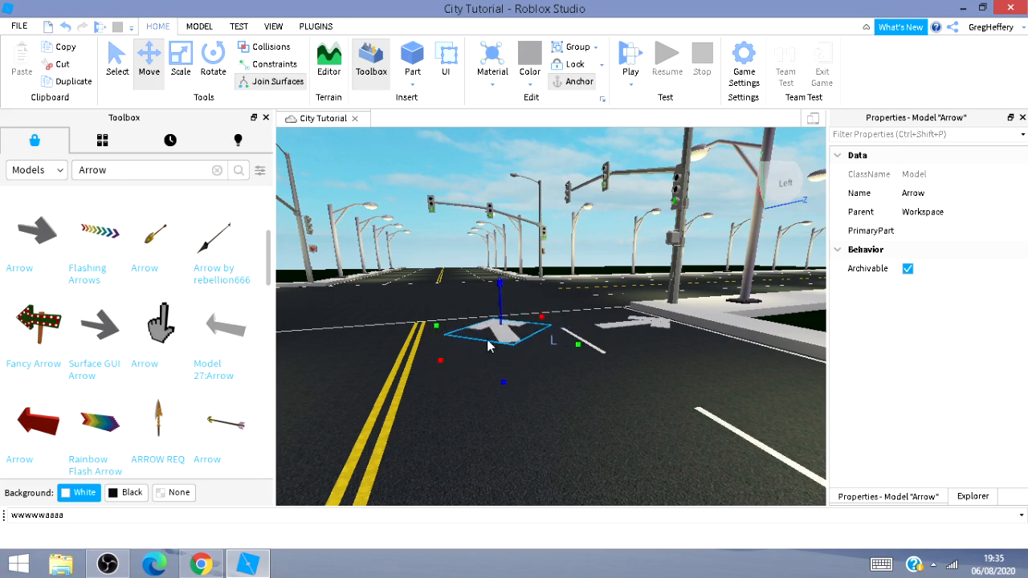
# Duplicate the corner turn arrow and move the copy along the road to the next intersection.
pyautogui.click(654, 322)
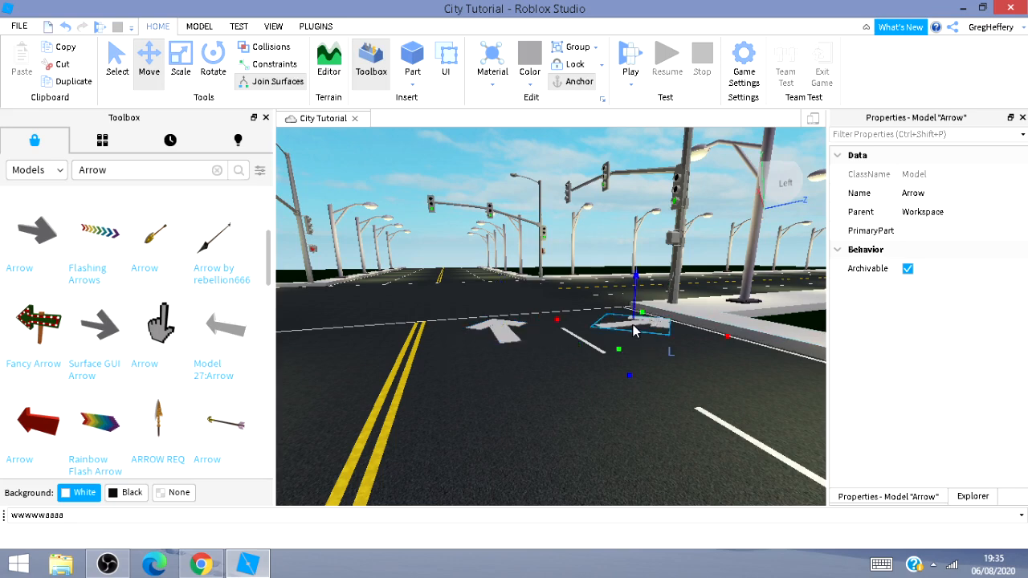
pyautogui.moveTo(554, 319); pyautogui.dragTo(546, 322)
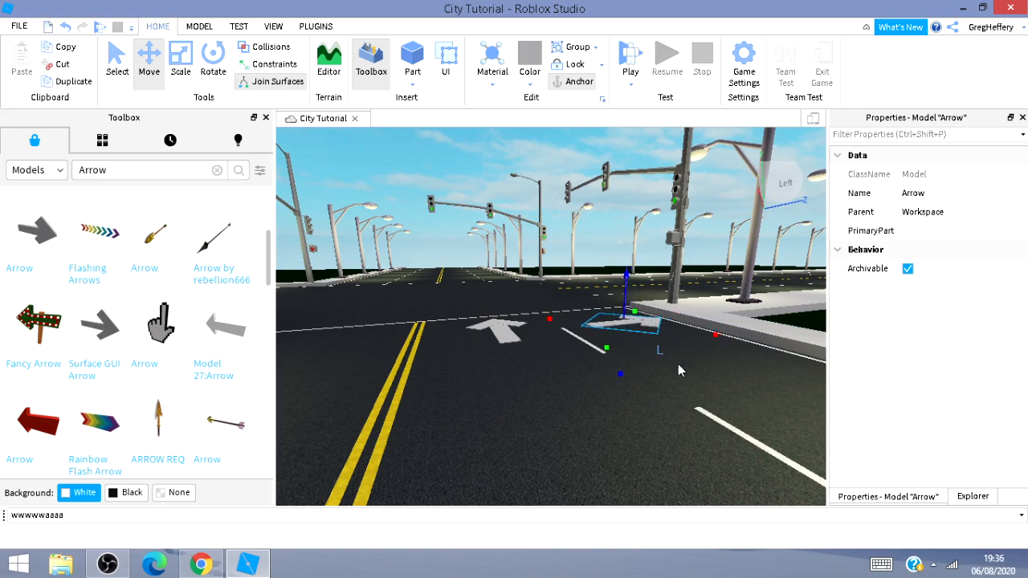
pyautogui.moveTo(693, 388); pyautogui.dragTo(640, 434, button='right')
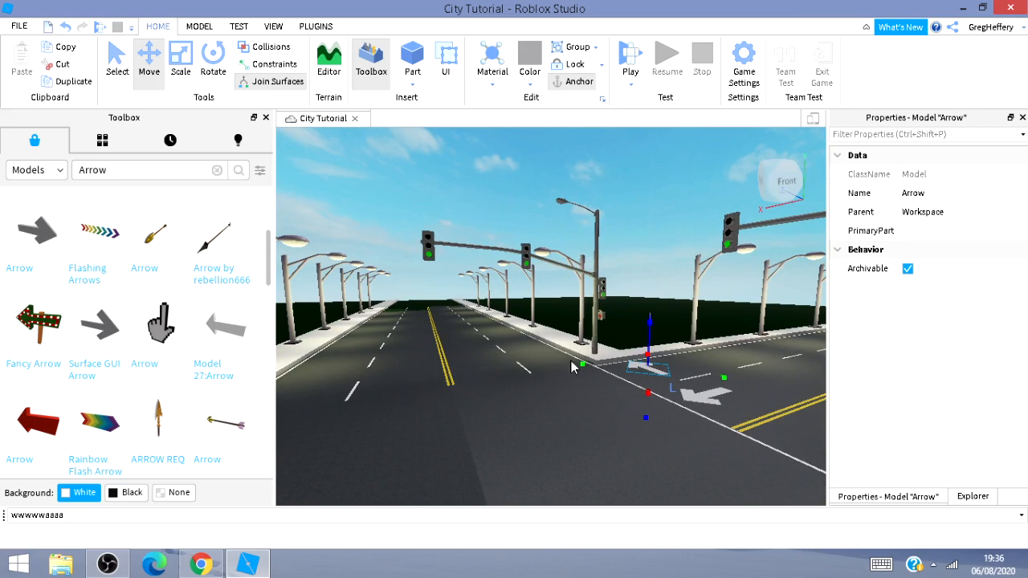
pyautogui.moveTo(576, 366); pyautogui.dragTo(310, 394)
pyautogui.moveTo(333, 444); pyautogui.dragTo(419, 442, button='right')
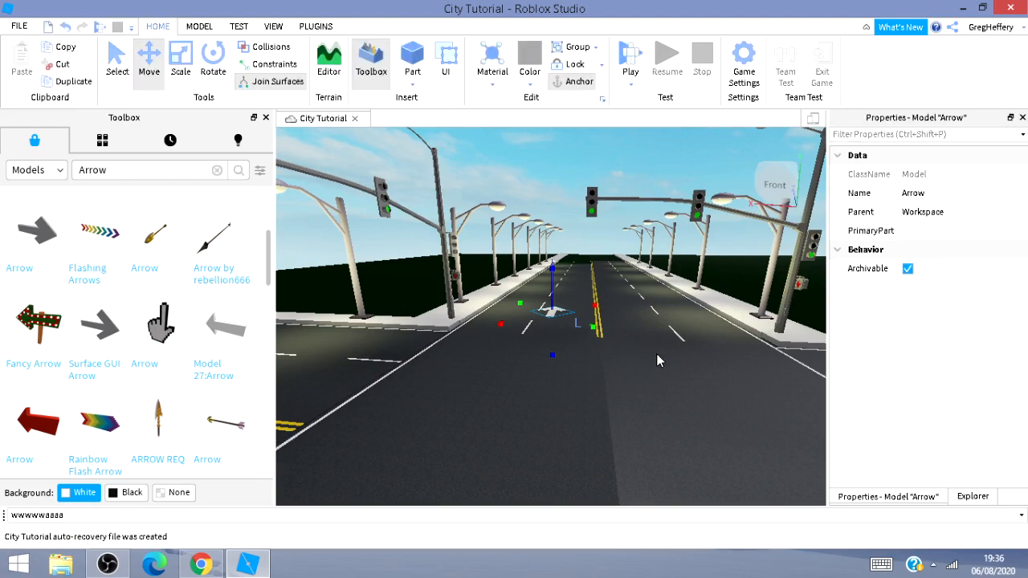
pyautogui.press('w')
pyautogui.moveTo(650, 380); pyautogui.dragTo(643, 428, button='right')
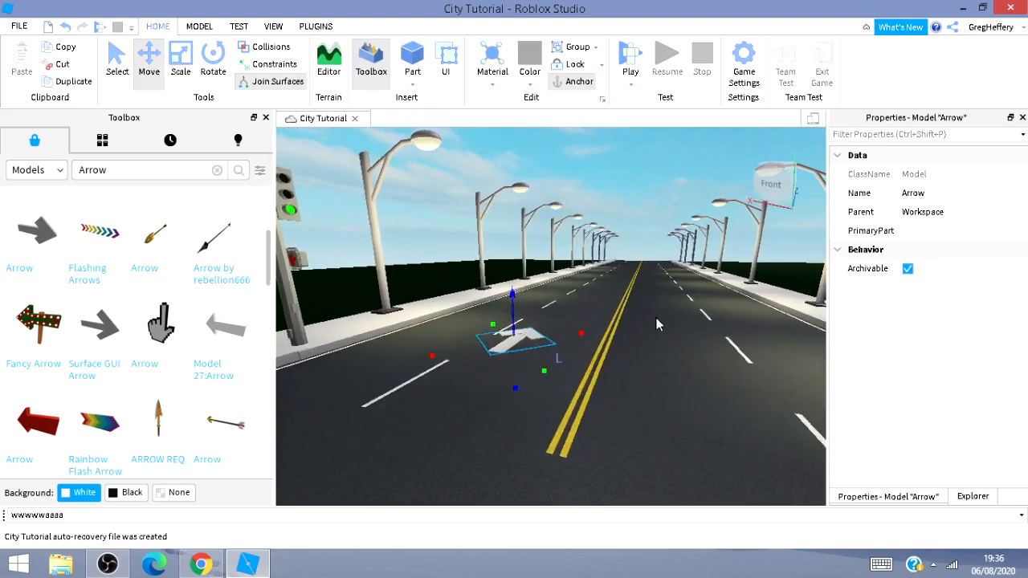
pyautogui.moveTo(655, 317); pyautogui.dragTo(673, 318, button='right')
pyautogui.press('d')
pyautogui.moveTo(664, 273)
pyautogui.mouseDown(button='right')
pyautogui.moveTo(646, 272)
pyautogui.moveTo(667, 294)
pyautogui.mouseUp(button='right')
pyautogui.press('d')
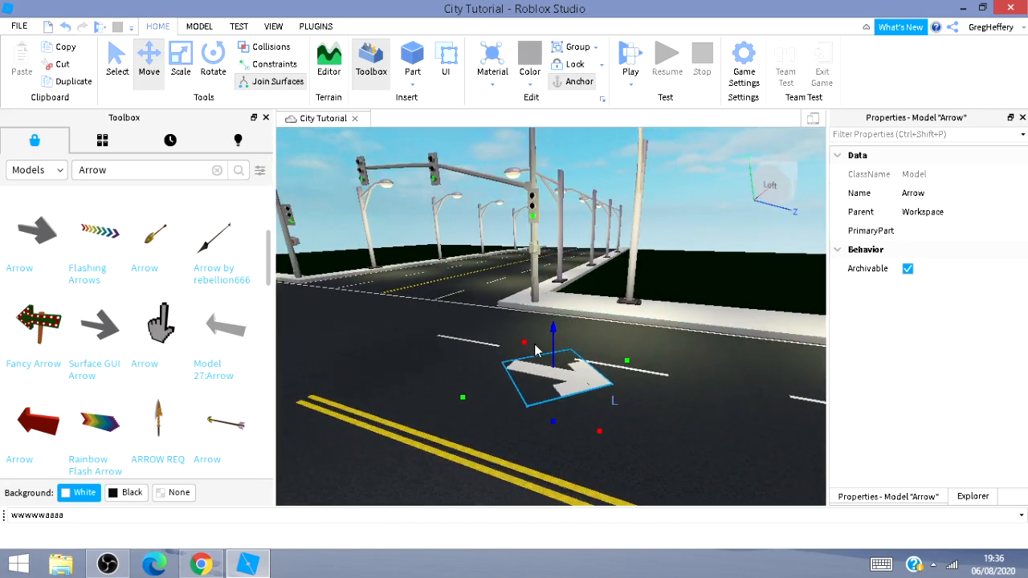
# Position the arrow in the lane beside the corner before the stop line and rotate it to point straight ahead.
pyautogui.moveTo(523, 343); pyautogui.dragTo(508, 298)
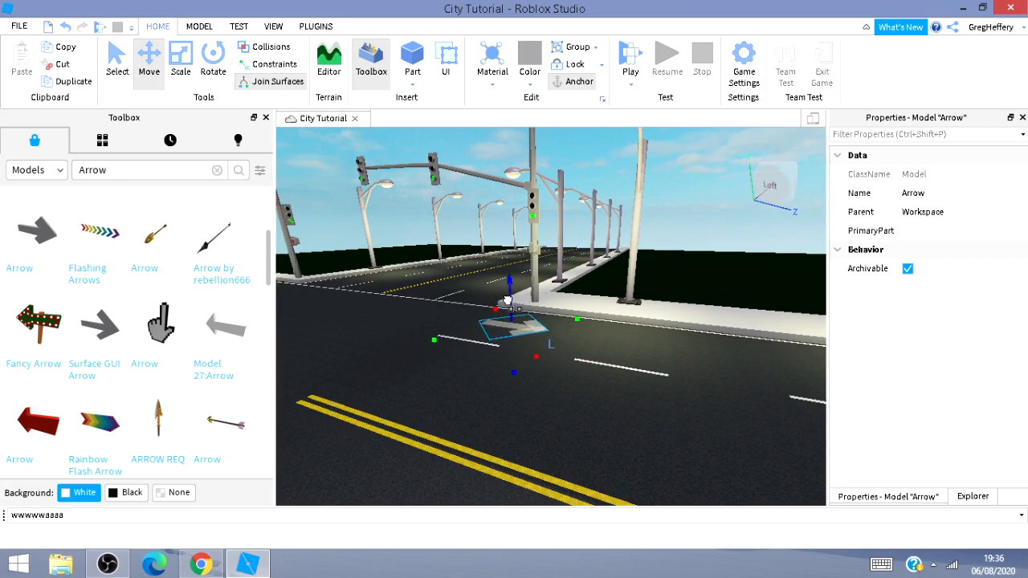
pyautogui.hotkey('ctrl', 'r')
pyautogui.hotkey('ctrl', 'r')
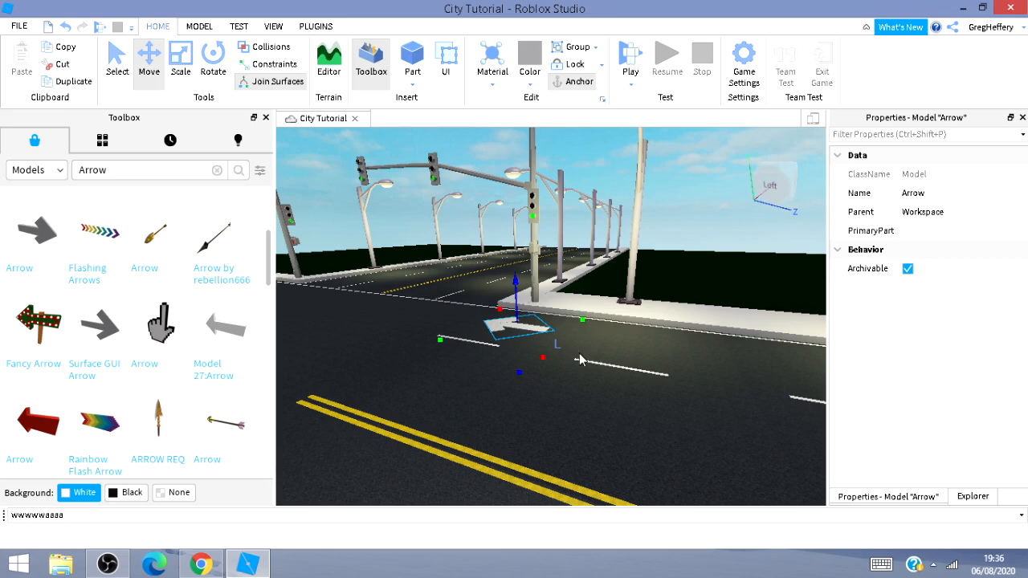
pyautogui.press('a')
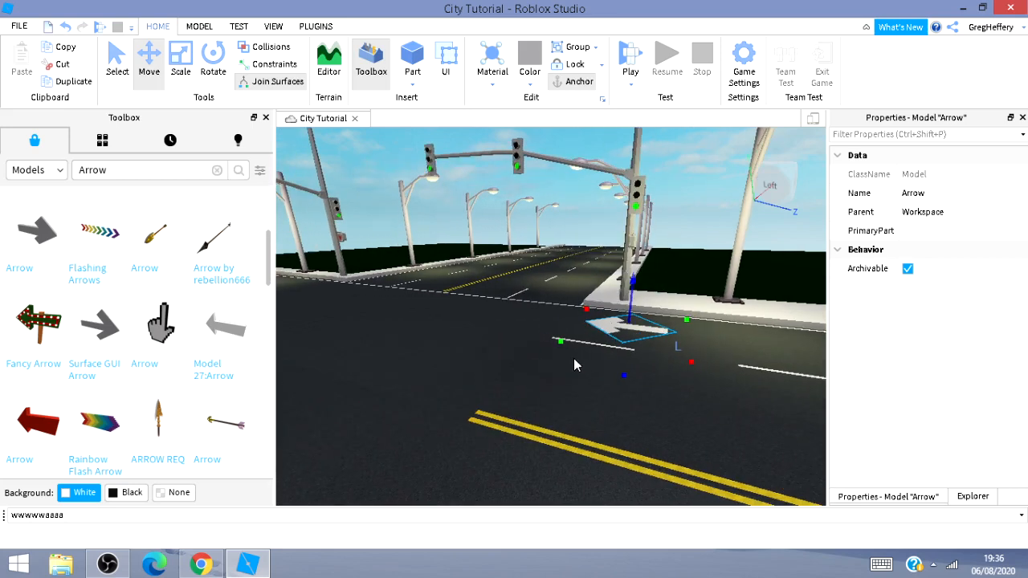
pyautogui.hotkey('ctrl', 'r')
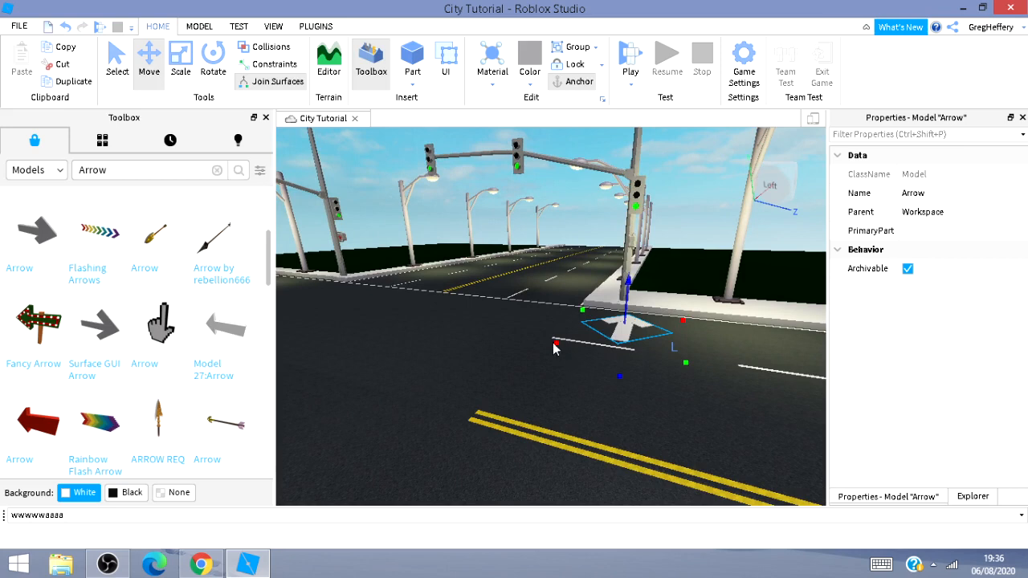
# Copy the arrow into the neighbouring lane beside the yellow centre lines and rotate it into a left-turn arrow.
pyautogui.moveTo(550, 343); pyautogui.dragTo(485, 402)
pyautogui.moveTo(605, 382); pyautogui.dragTo(673, 511)
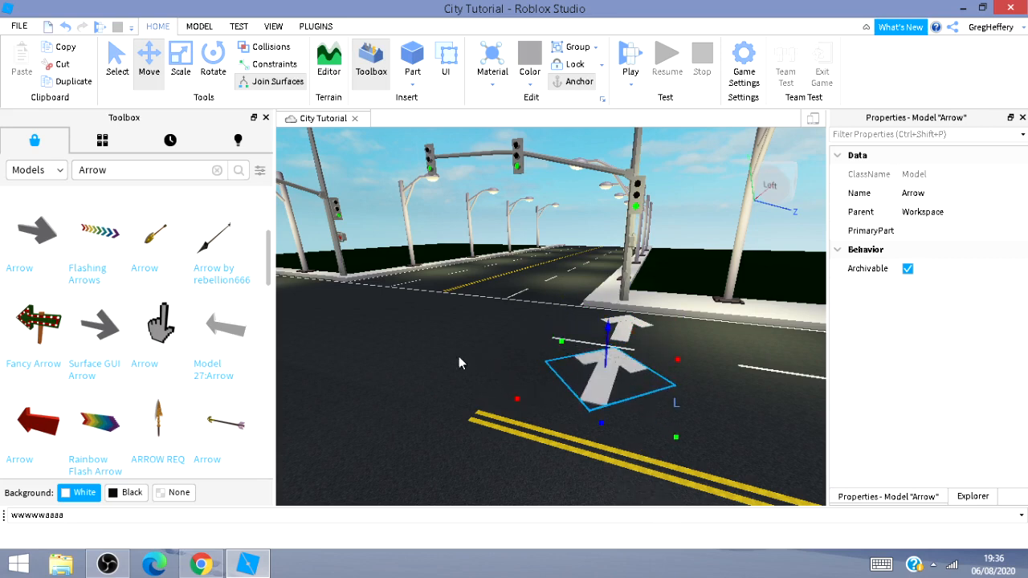
pyautogui.moveTo(517, 399); pyautogui.dragTo(512, 400)
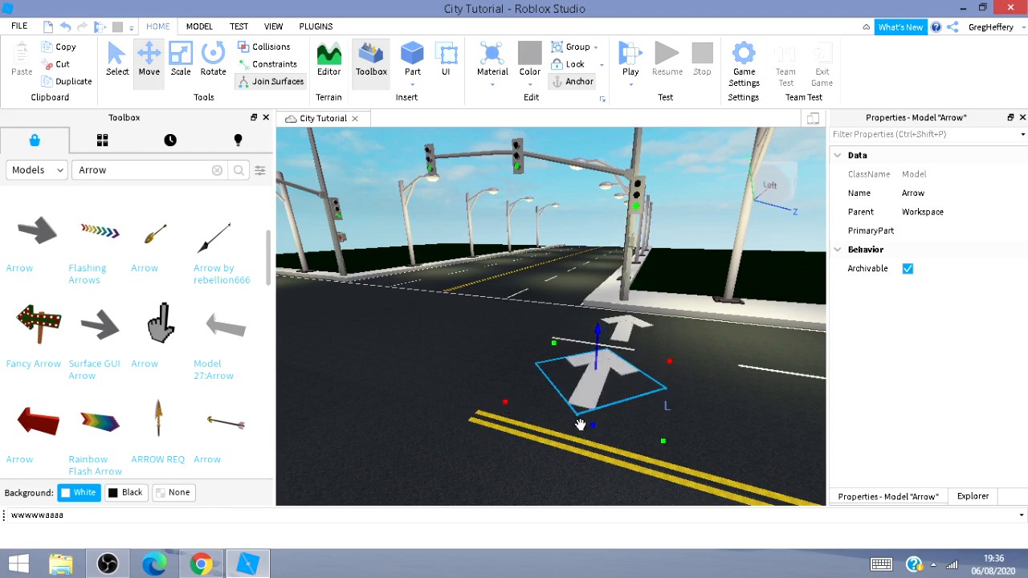
pyautogui.hotkey('ctrl', 'r')
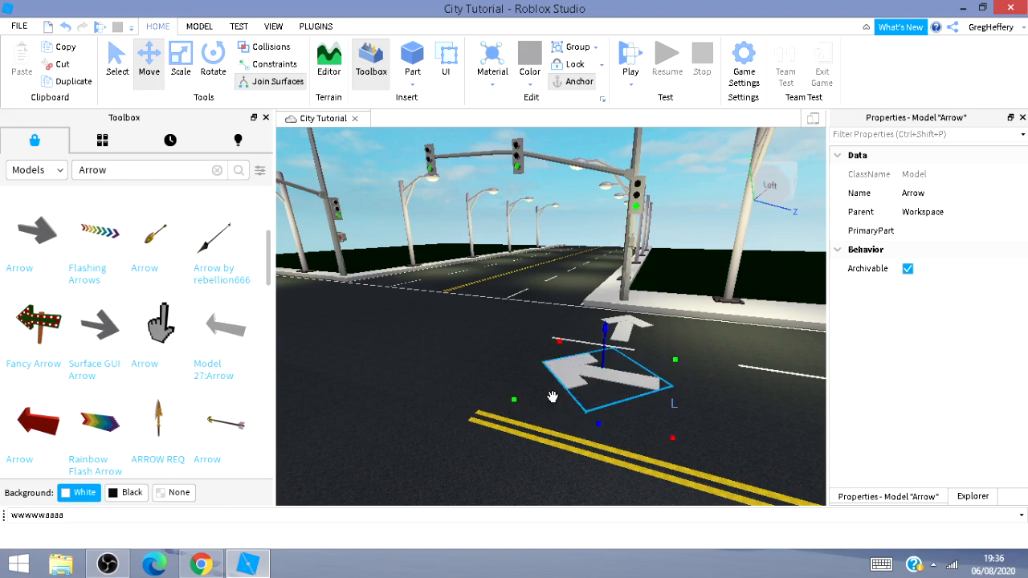
# Move the turn arrow across the intersection into the lane beside the opposite corner, just before the stop line.
pyautogui.scroll(4, 547, 302)
pyautogui.moveTo(547, 302); pyautogui.dragTo(526, 327, button='right')
pyautogui.press('s')
pyautogui.press('d')
pyautogui.press('d')
pyautogui.press('w')
pyautogui.press('w')
pyautogui.press('d')
pyautogui.press('s')
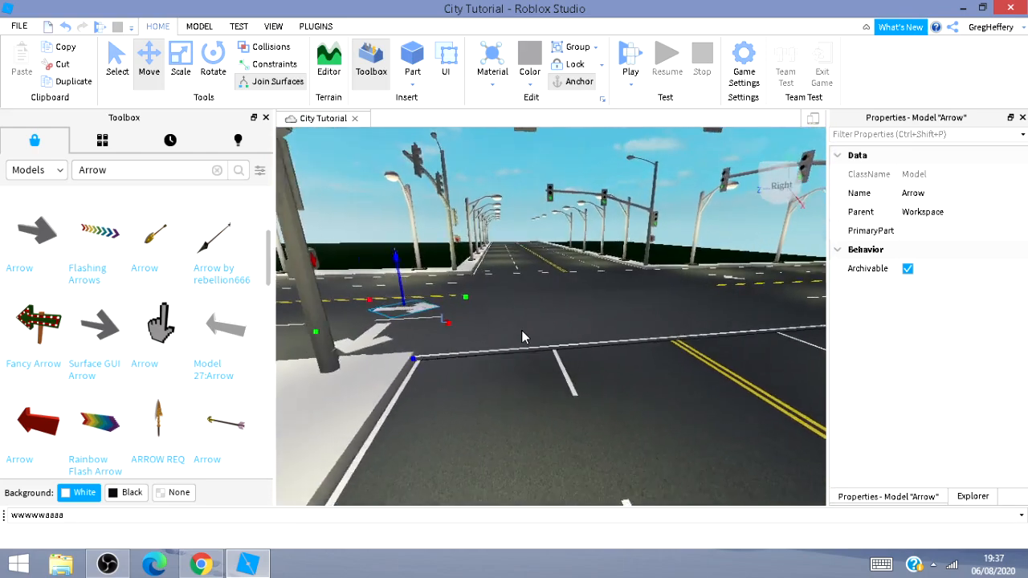
pyautogui.press('d')
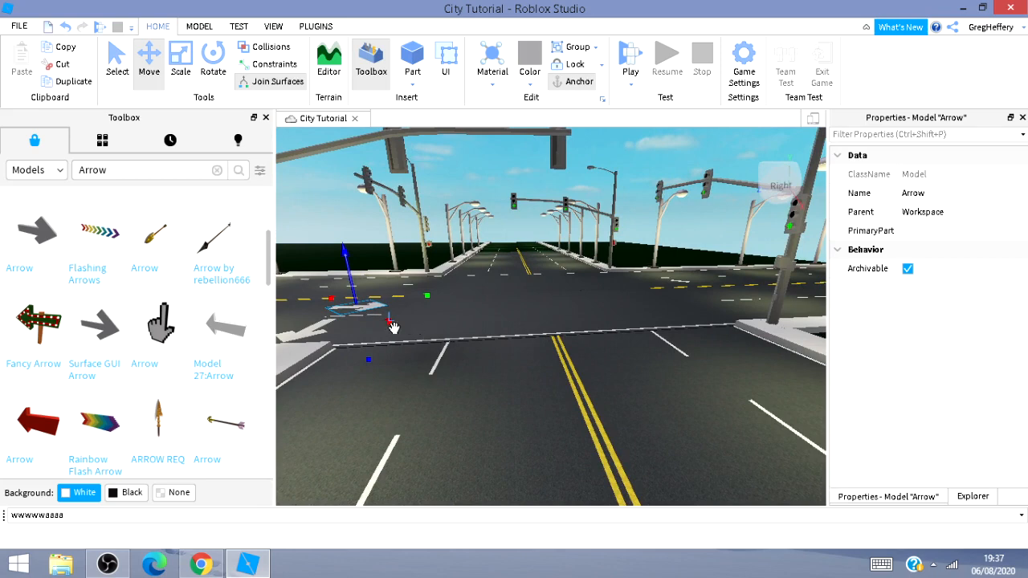
pyautogui.moveTo(393, 325); pyautogui.dragTo(670, 447)
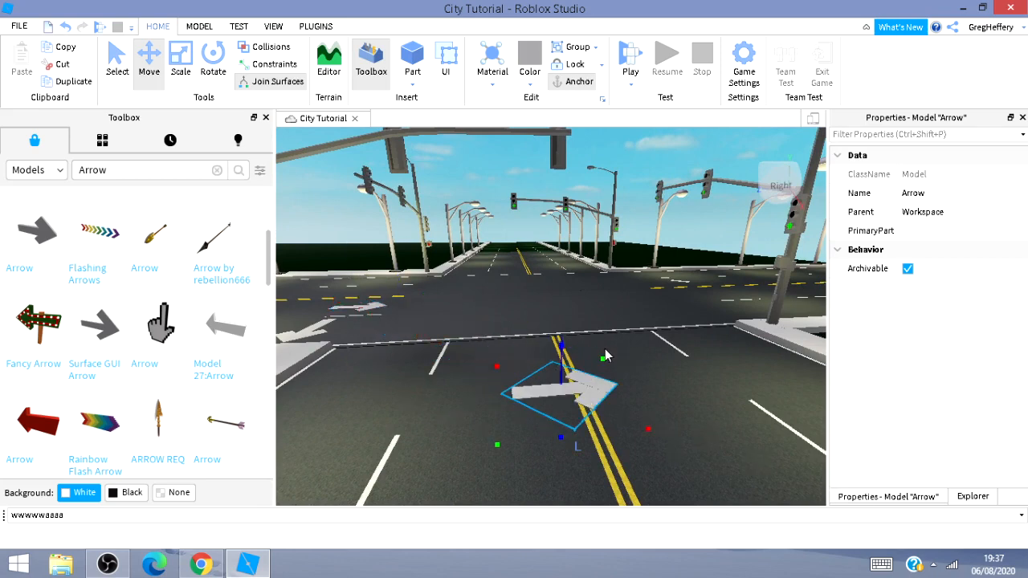
pyautogui.moveTo(599, 360); pyautogui.dragTo(657, 316)
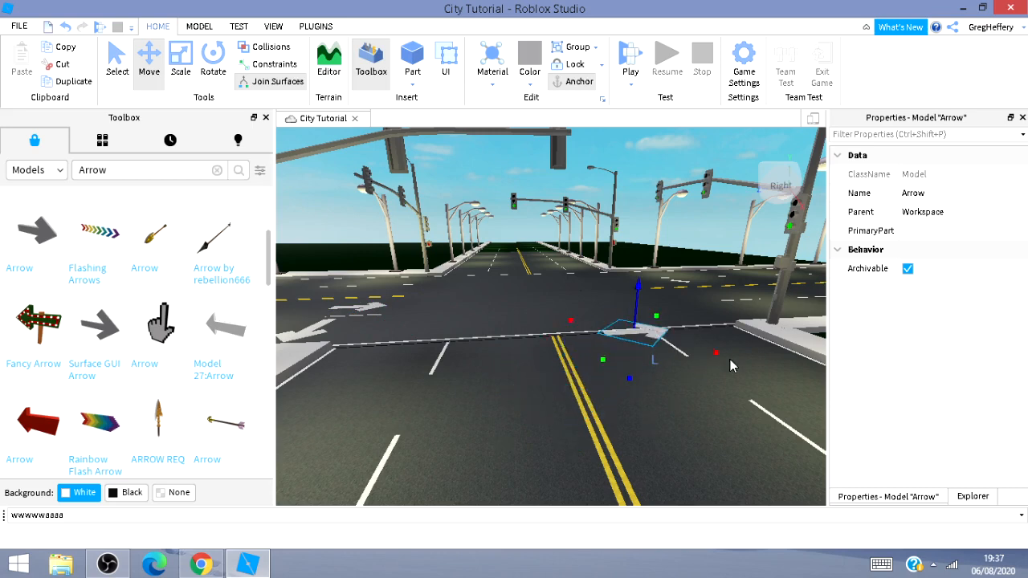
pyautogui.moveTo(713, 357); pyautogui.dragTo(842, 402)
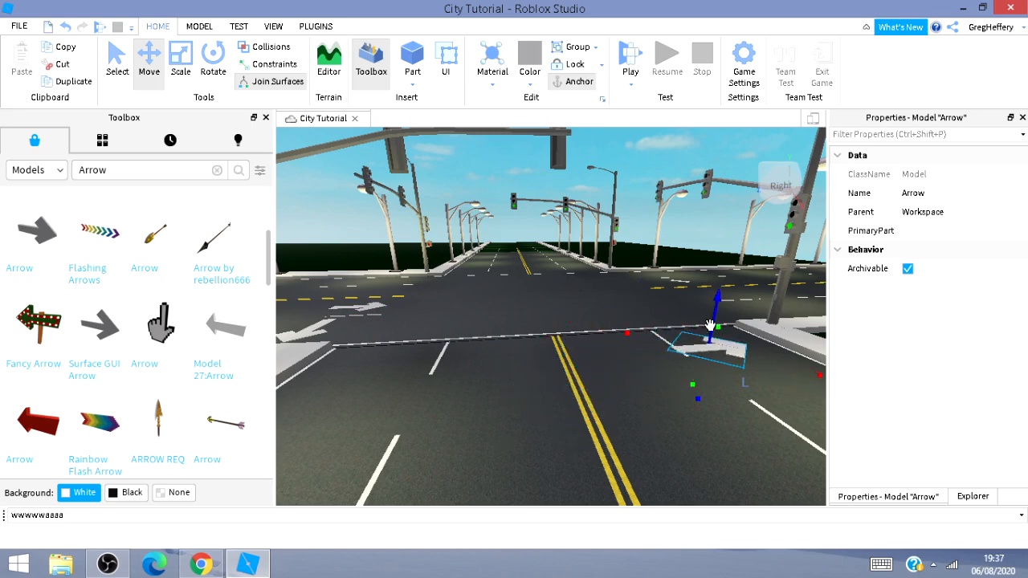
pyautogui.press('d')
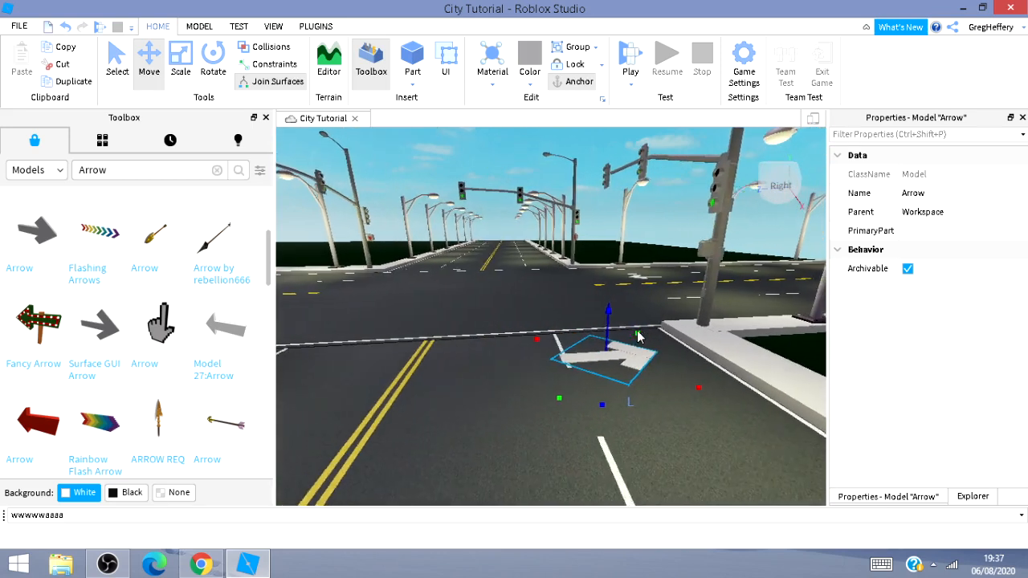
pyautogui.moveTo(625, 333); pyautogui.dragTo(637, 337)
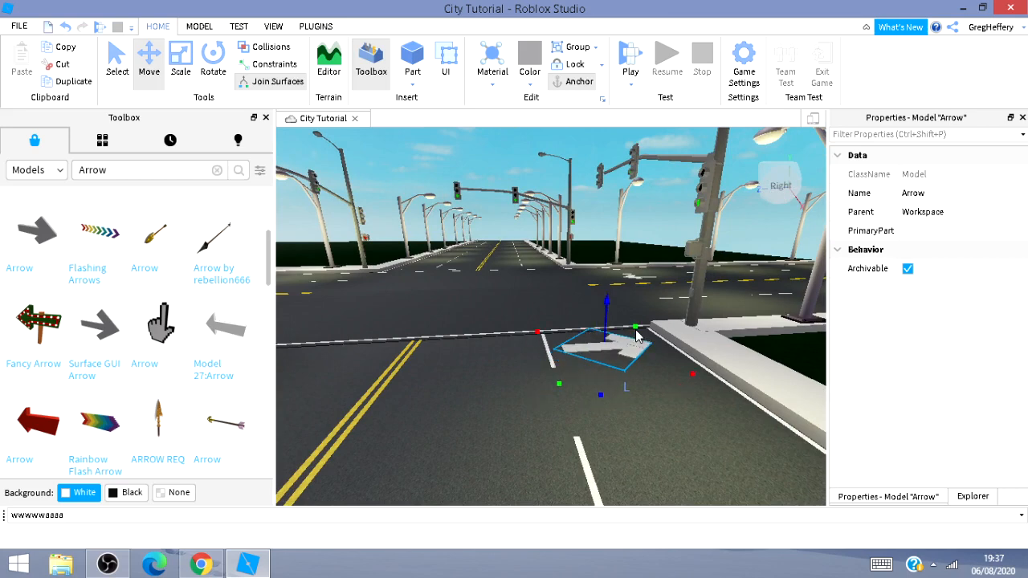
pyautogui.moveTo(695, 377); pyautogui.dragTo(710, 388)
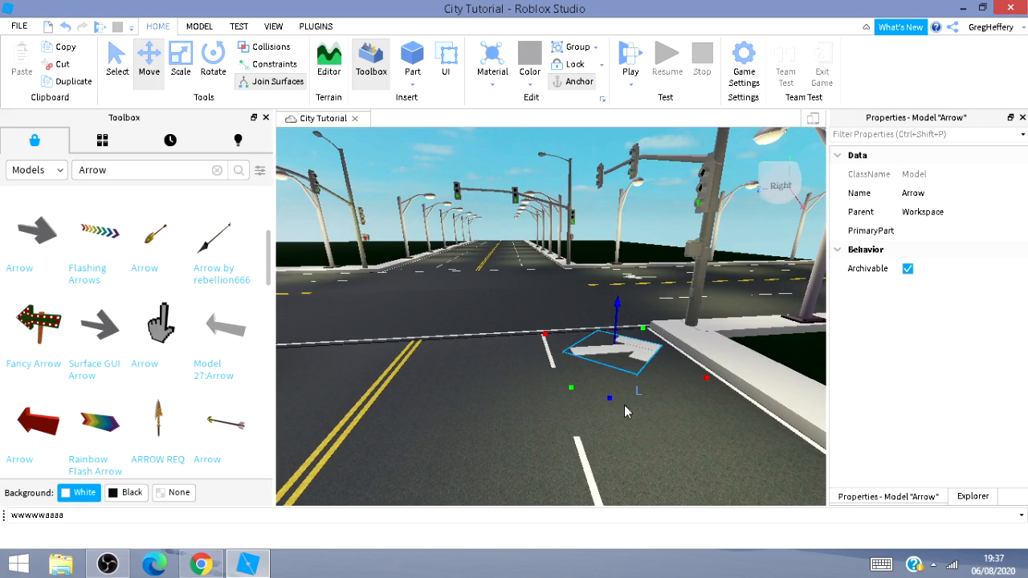
# Copy the arrow into the lane beside the yellow centre lines and rotate it to point straight ahead.
pyautogui.moveTo(546, 335); pyautogui.dragTo(425, 408)
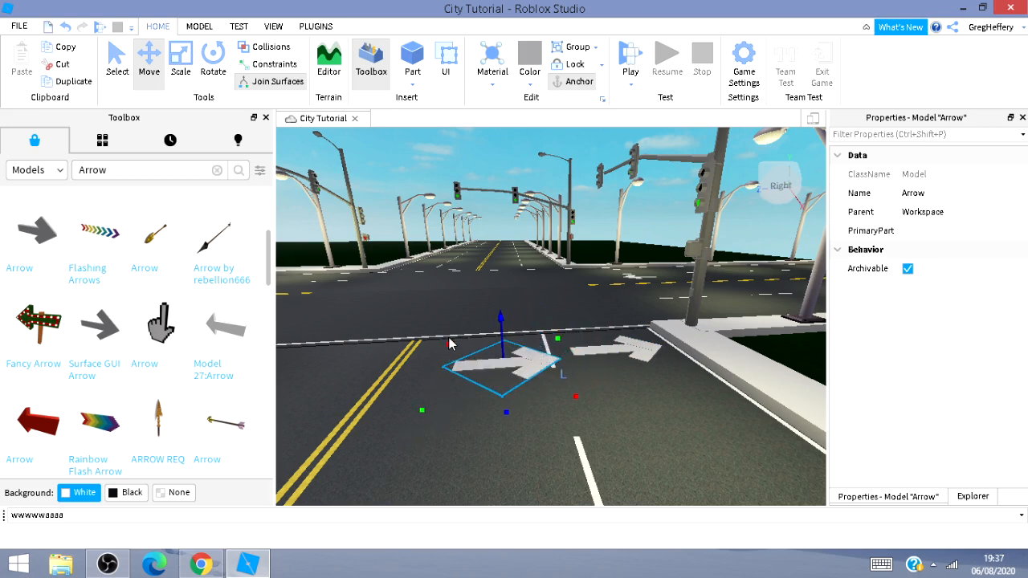
pyautogui.moveTo(446, 343); pyautogui.dragTo(426, 358)
pyautogui.hotkey('ctrl', 'r')
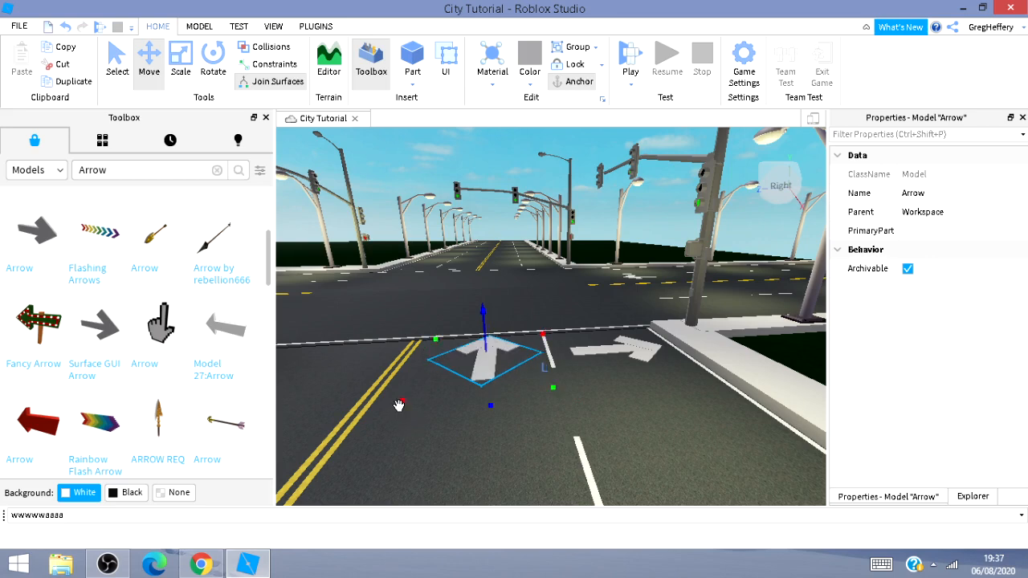
pyautogui.moveTo(399, 405); pyautogui.dragTo(387, 415)
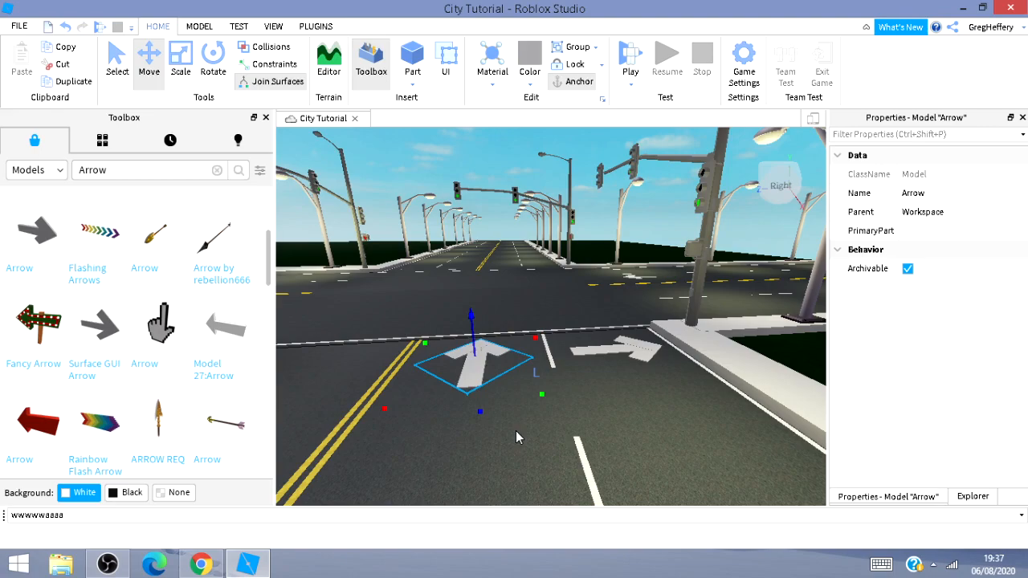
# Save the place to Roblox.
pyautogui.press('s')
pyautogui.press('d')
pyautogui.press('s')
pyautogui.press('d')
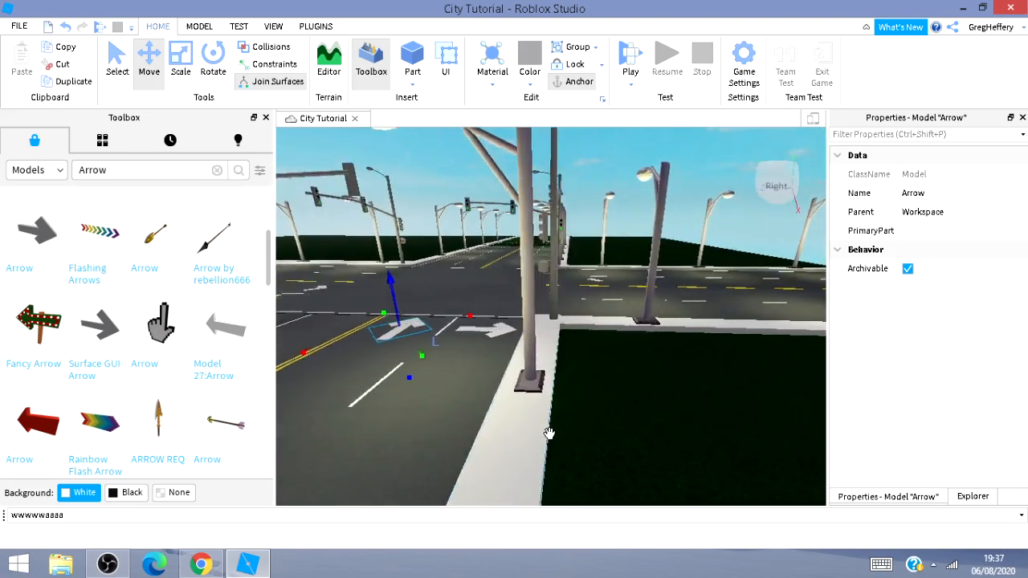
pyautogui.press('w')
pyautogui.moveTo(549, 434); pyautogui.dragTo(581, 418, button='right')
pyautogui.press('w')
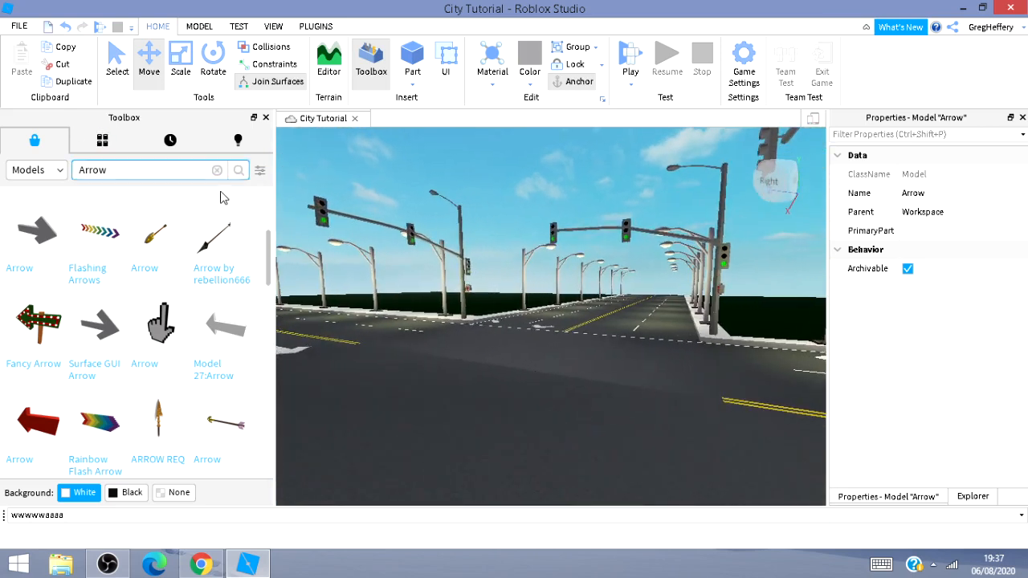
pyautogui.click(18, 26)
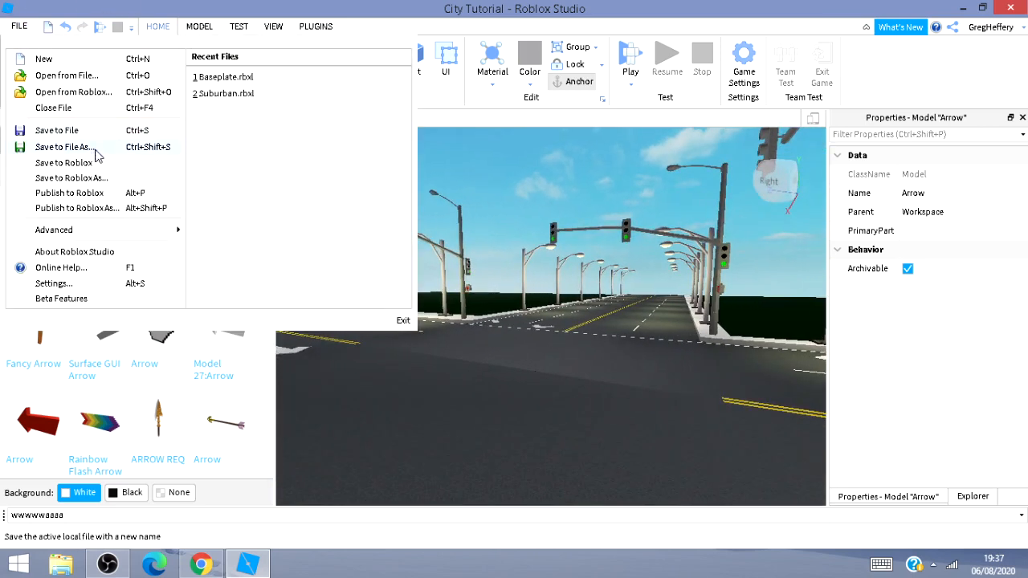
pyautogui.click(73, 163)
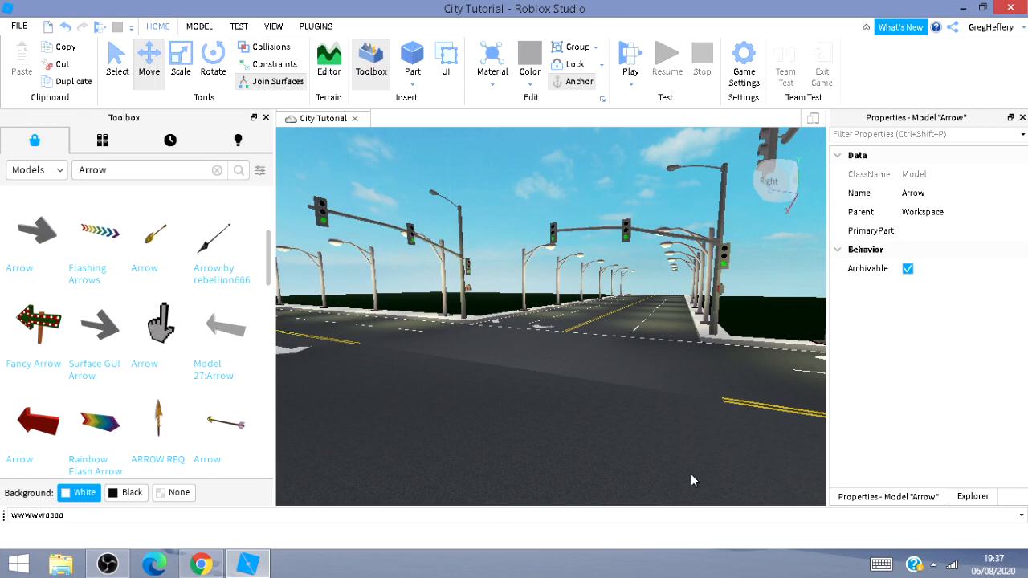
# Insert a new part and move it to the corner of the block beside the intersection.
pyautogui.click(484, 394)
pyautogui.press('s')
pyautogui.moveTo(486, 391)
pyautogui.mouseDown(button='right')
pyautogui.moveTo(500, 389)
pyautogui.moveTo(487, 391)
pyautogui.moveTo(525, 420)
pyautogui.moveTo(477, 402)
pyautogui.moveTo(442, 403)
pyautogui.moveTo(545, 399)
pyautogui.moveTo(514, 413)
pyautogui.moveTo(486, 406)
pyautogui.mouseUp(button='right')
pyautogui.press('d')
pyautogui.press('s')
pyautogui.press('s')
pyautogui.press('d')
pyautogui.press('a')
pyautogui.press('s')
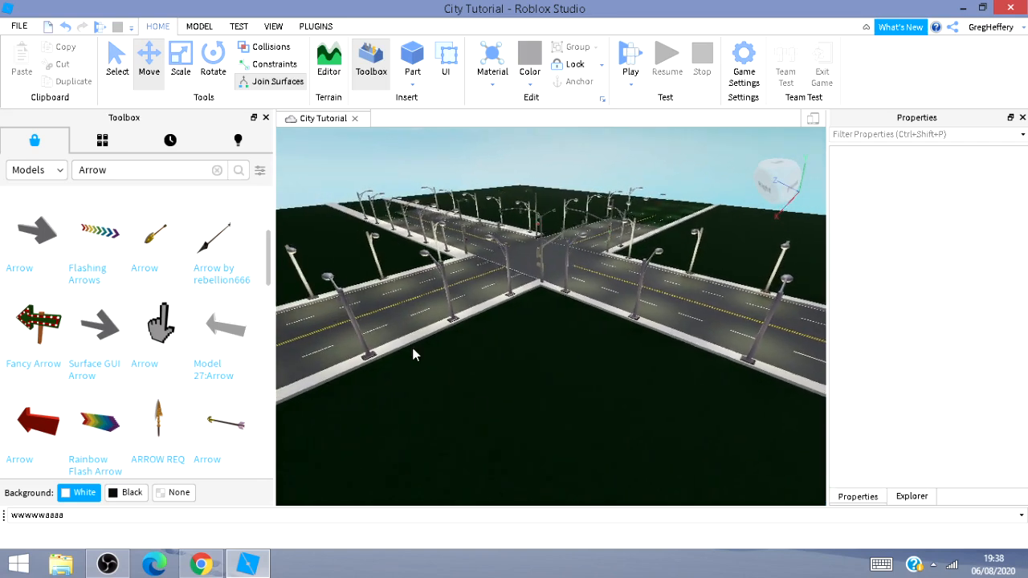
pyautogui.click(412, 58)
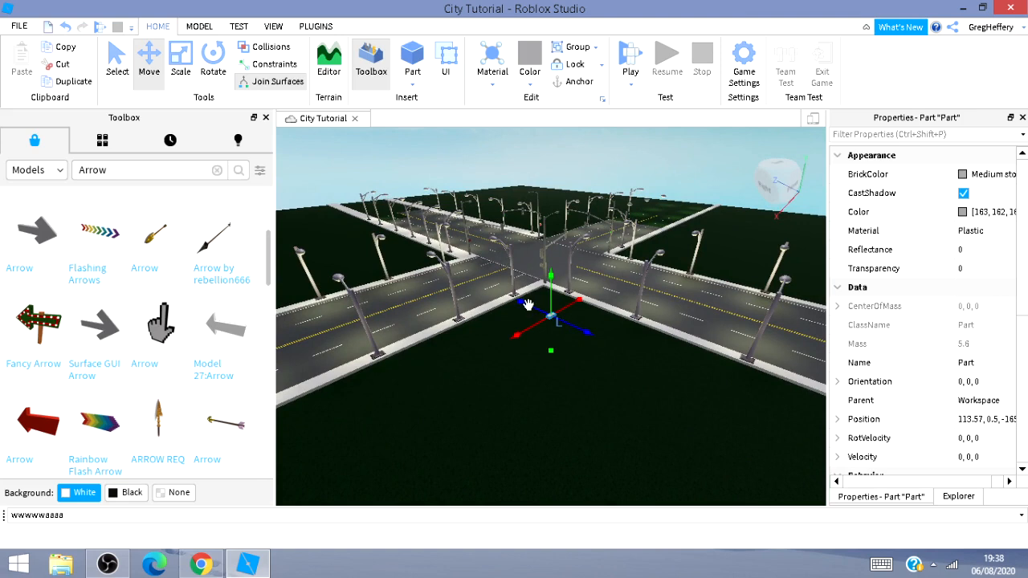
pyautogui.moveTo(526, 304); pyautogui.dragTo(567, 285)
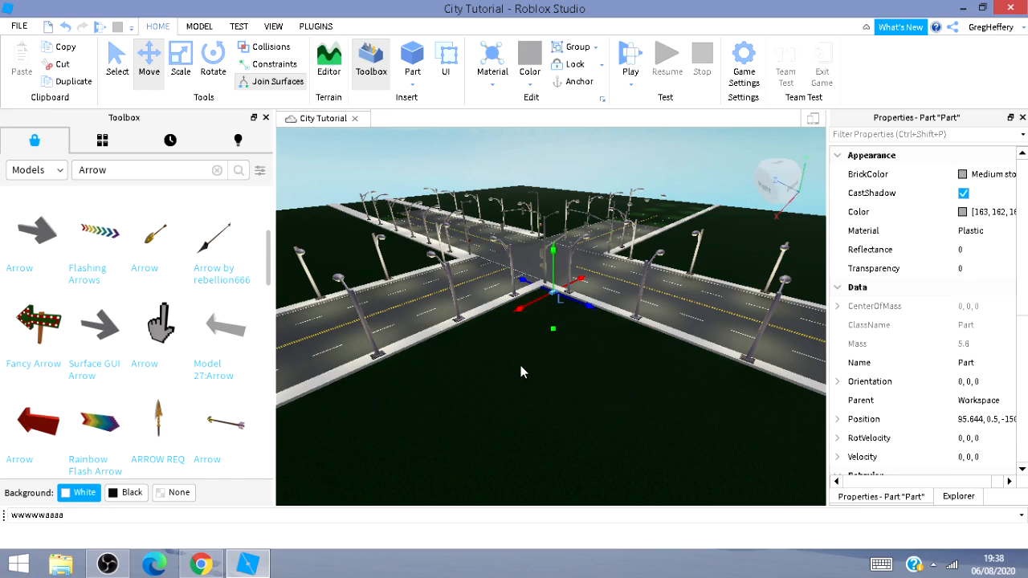
# Scale the part into a large flat slab covering the block beside the intersection.
pyautogui.click(180, 62)
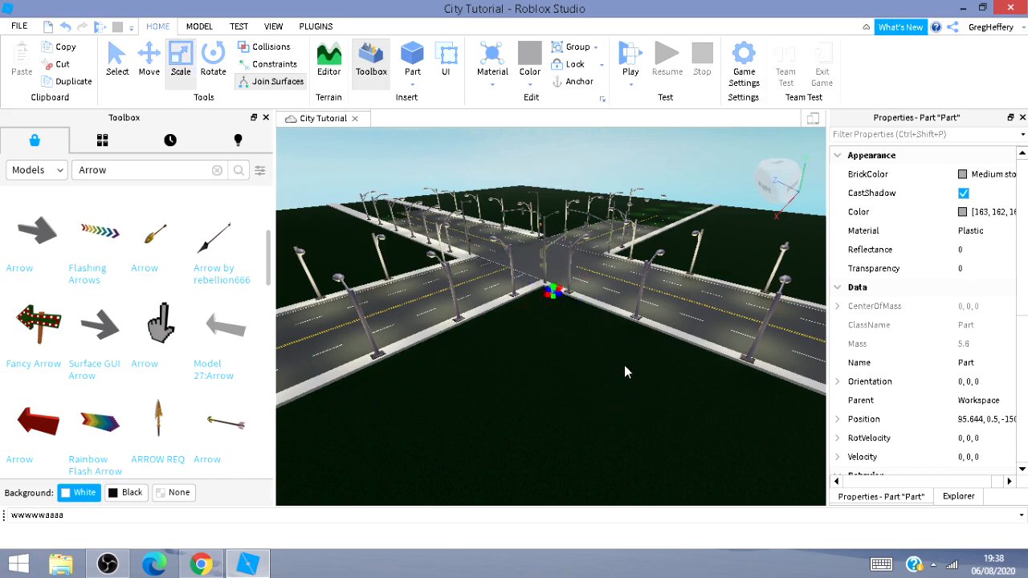
pyautogui.moveTo(559, 294); pyautogui.dragTo(844, 490)
pyautogui.moveTo(728, 442); pyautogui.dragTo(722, 441, button='right')
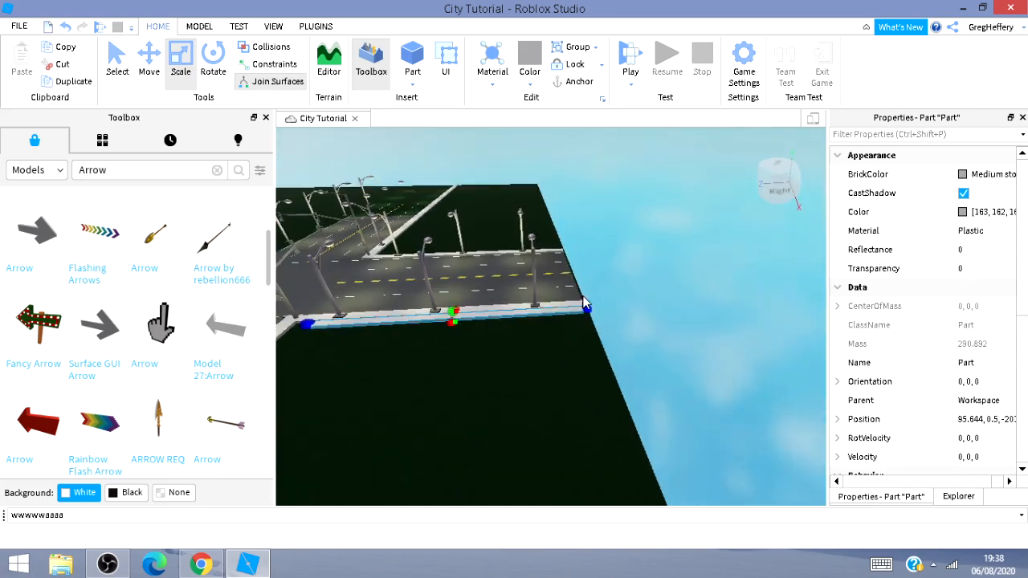
pyautogui.moveTo(588, 309); pyautogui.dragTo(596, 307)
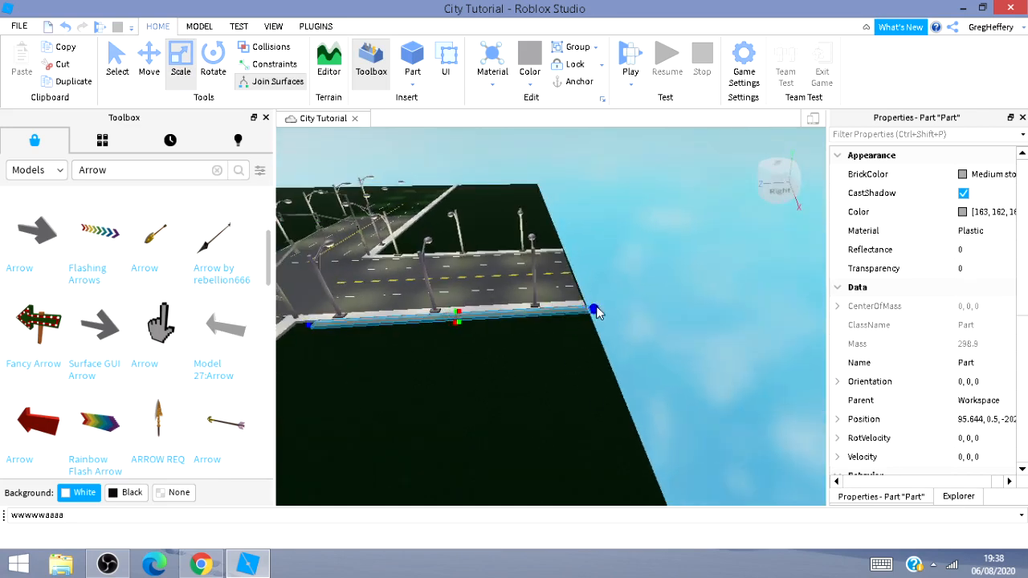
pyautogui.moveTo(454, 323); pyautogui.dragTo(466, 473)
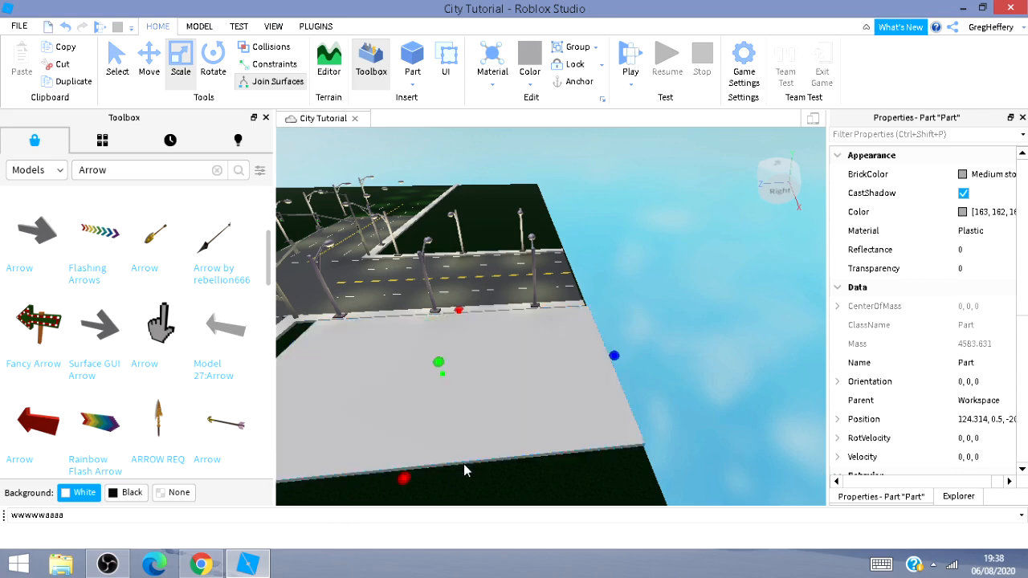
pyautogui.moveTo(518, 415); pyautogui.dragTo(514, 386, button='right')
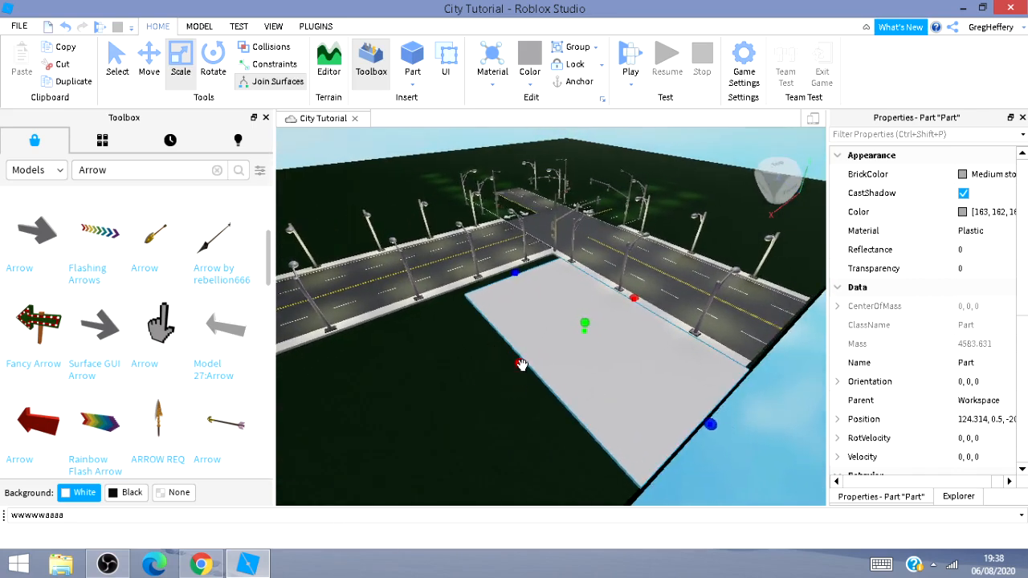
pyautogui.moveTo(521, 366); pyautogui.dragTo(166, 482)
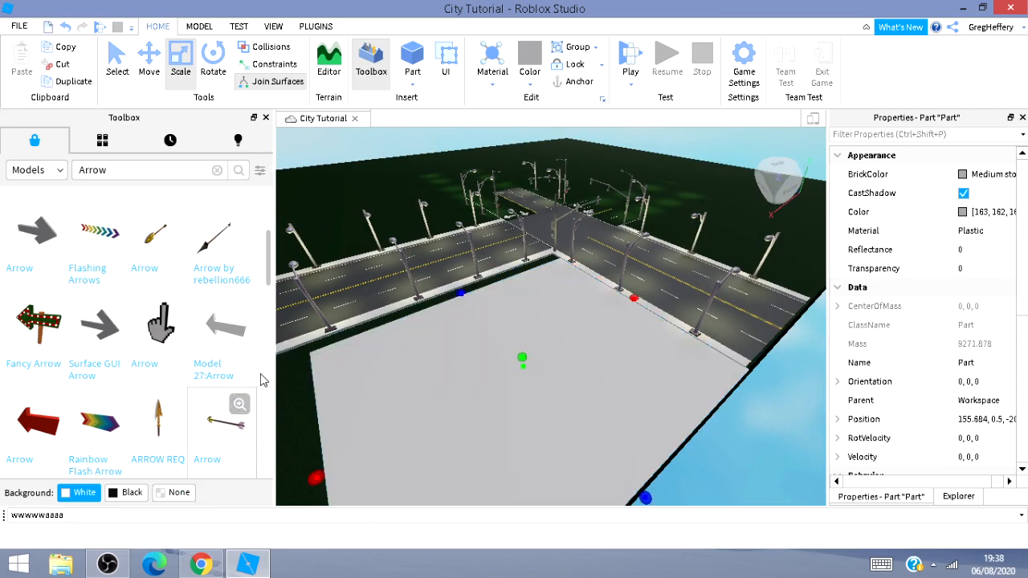
pyautogui.moveTo(296, 412); pyautogui.dragTo(375, 407, button='right')
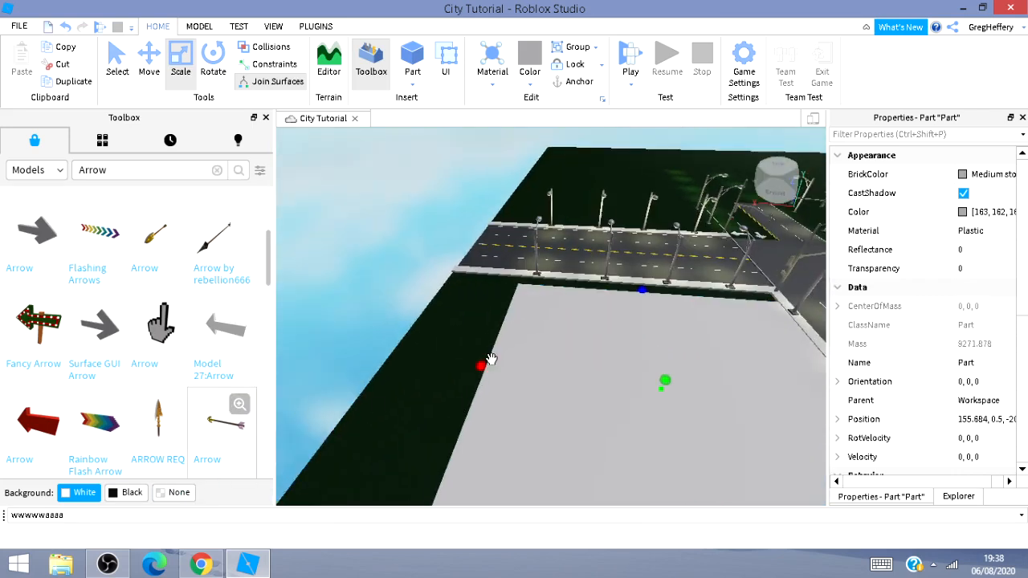
pyautogui.moveTo(480, 366); pyautogui.dragTo(370, 387)
pyautogui.moveTo(607, 289); pyautogui.dragTo(613, 290)
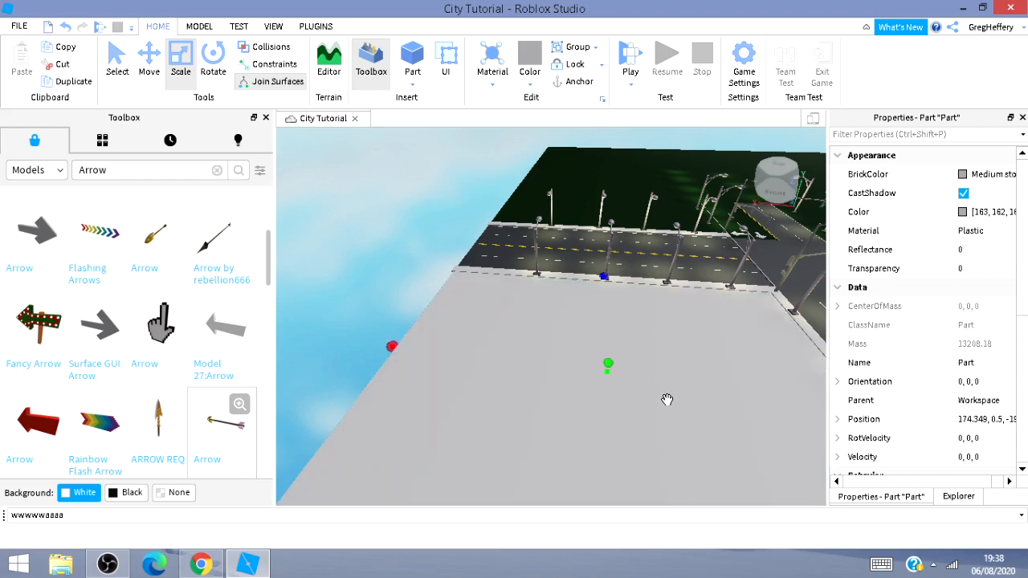
pyautogui.moveTo(667, 399)
pyautogui.mouseDown(button='right')
pyautogui.moveTo(700, 382)
pyautogui.moveTo(667, 401)
pyautogui.moveTo(666, 392)
pyautogui.mouseUp(button='right')
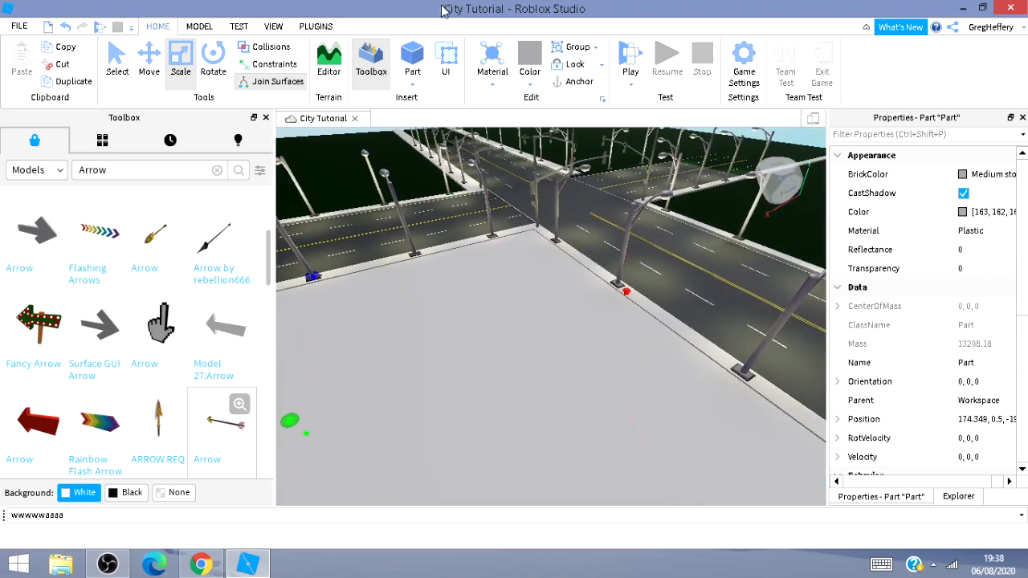
# Insert another part and move it onto the slab near the sidewalk corner.
pyautogui.click(413, 58)
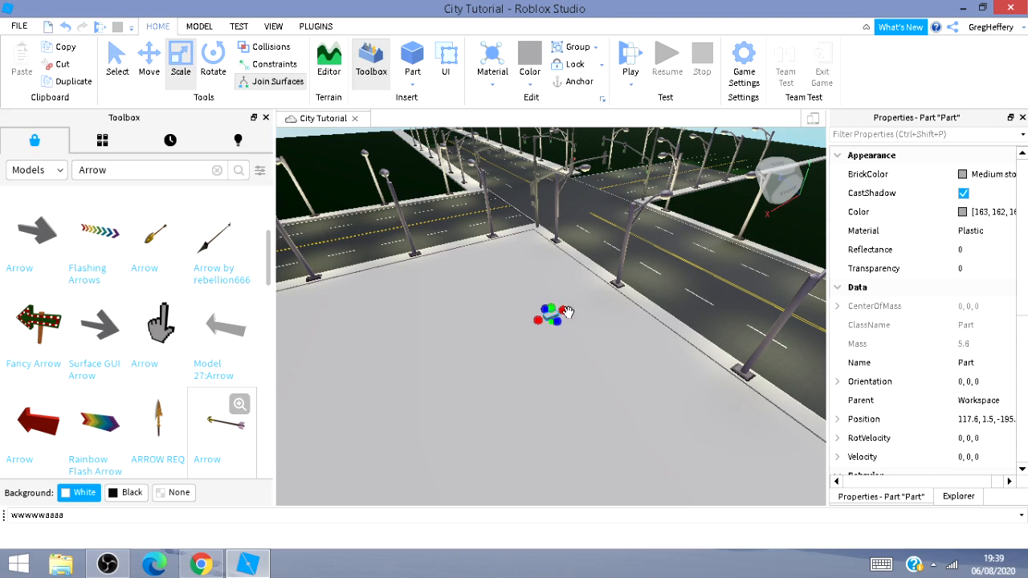
pyautogui.click(149, 57)
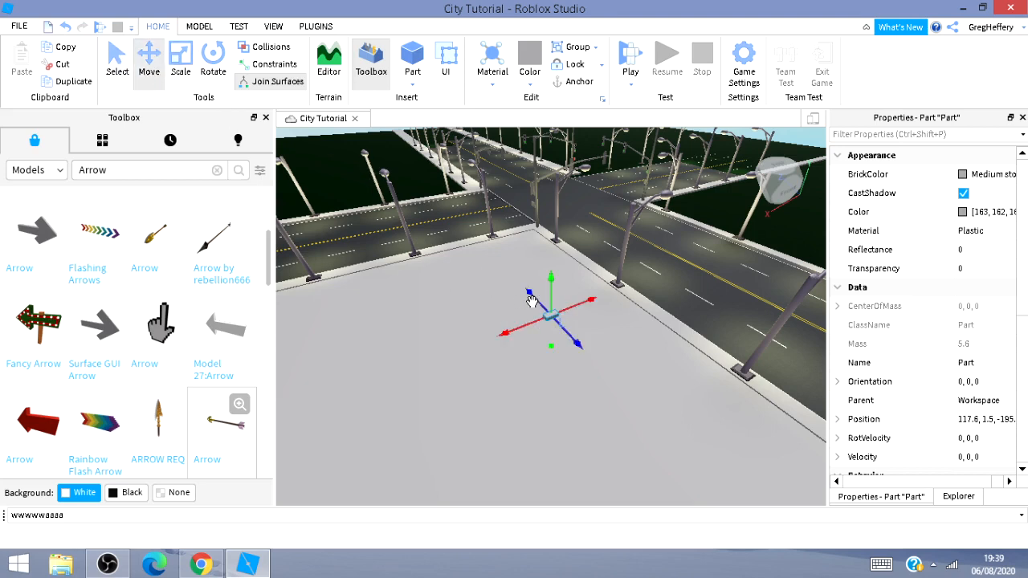
pyautogui.moveTo(533, 299); pyautogui.dragTo(458, 289)
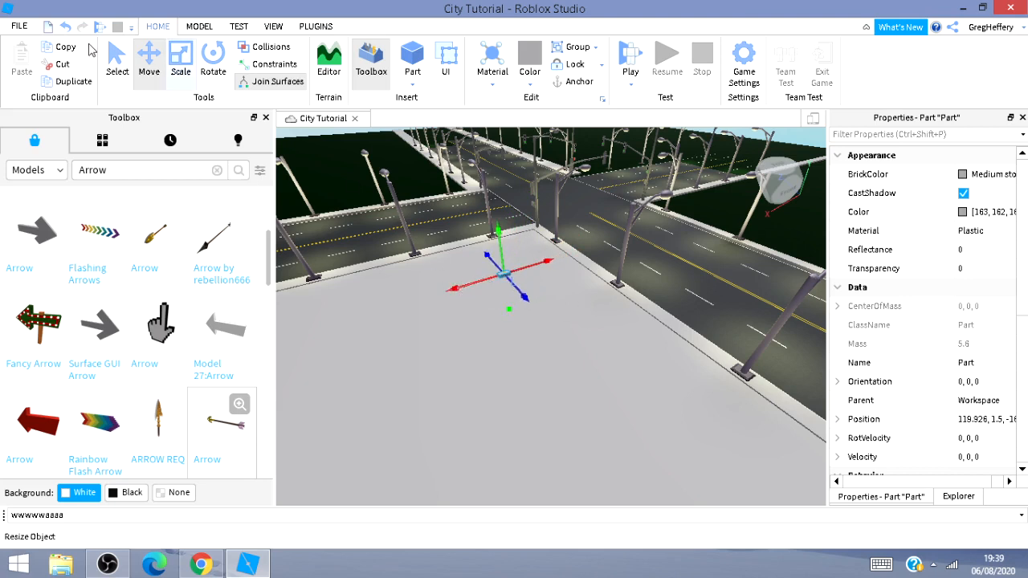
# Scale the new part into a large thin rectangular panel on the slab.
pyautogui.click(183, 69)
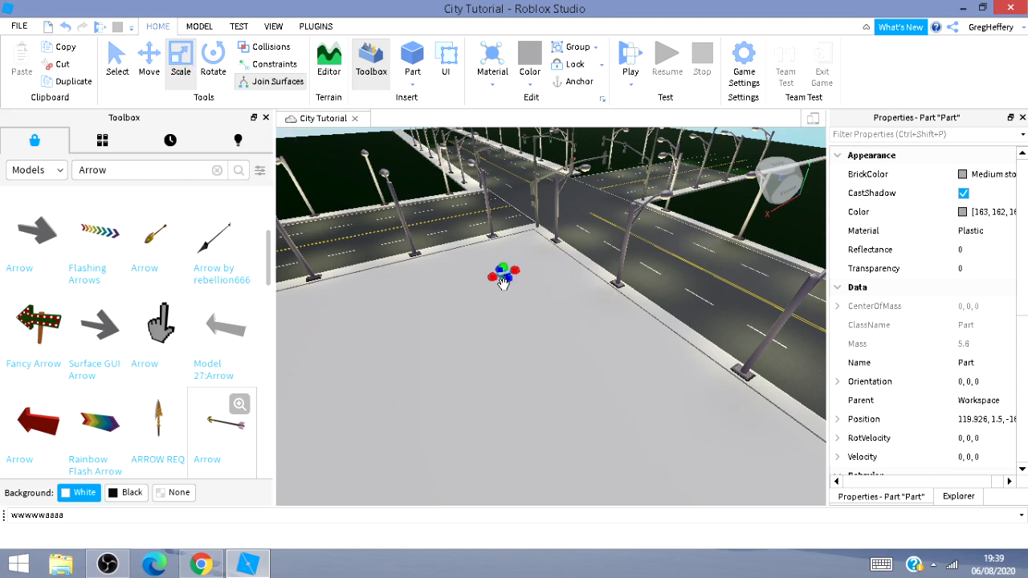
pyautogui.moveTo(508, 279); pyautogui.dragTo(654, 440)
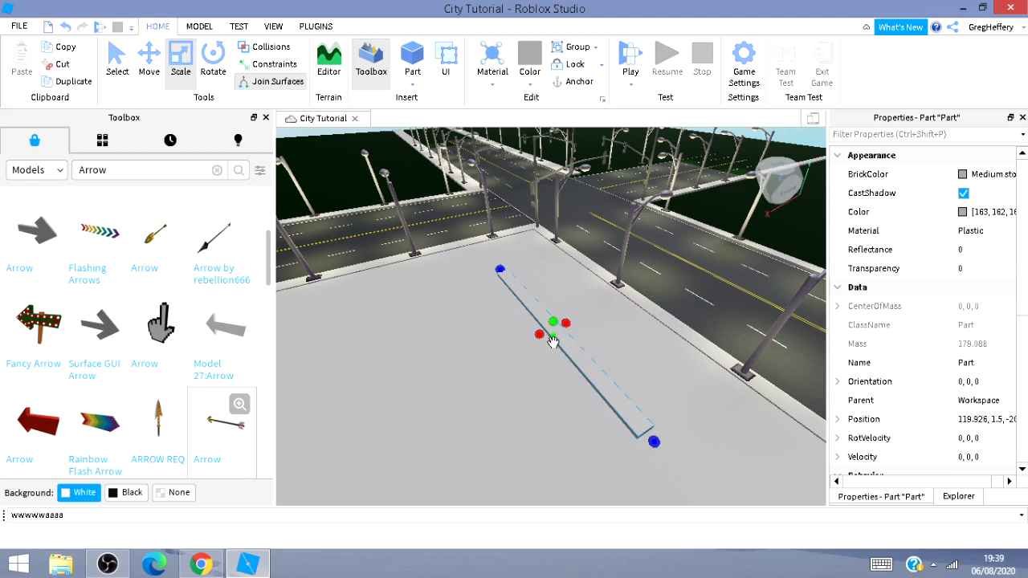
pyautogui.moveTo(538, 335); pyautogui.dragTo(347, 416)
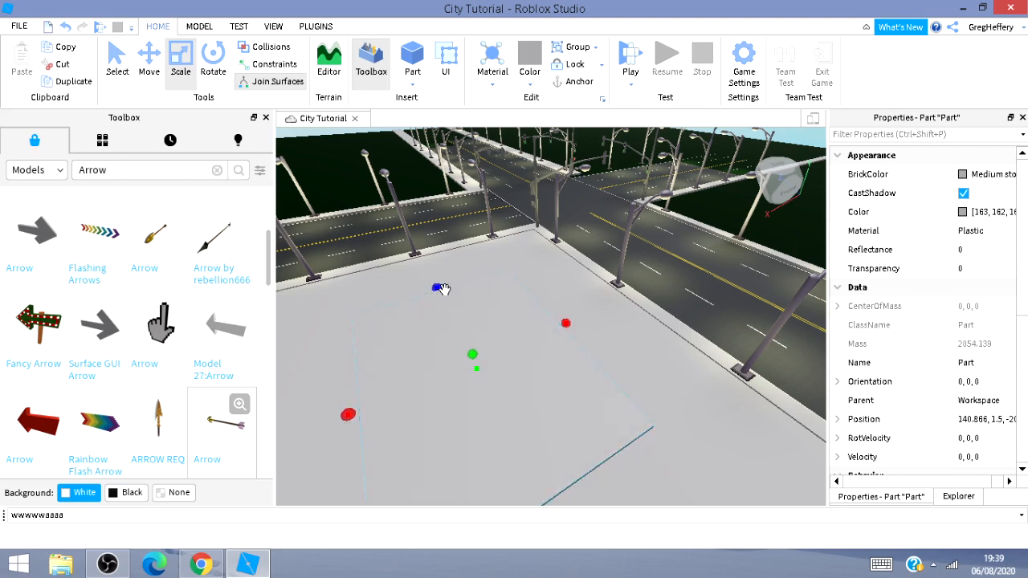
pyautogui.moveTo(440, 289)
pyautogui.mouseDown()
pyautogui.moveTo(431, 291)
pyautogui.moveTo(425, 266)
pyautogui.moveTo(429, 275)
pyautogui.mouseUp()
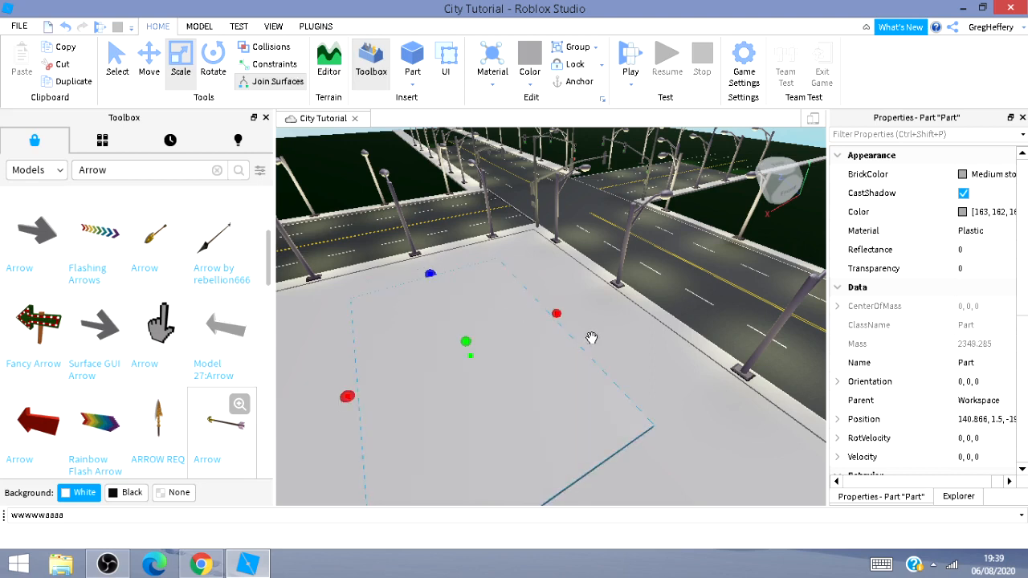
pyautogui.moveTo(558, 316); pyautogui.dragTo(623, 399)
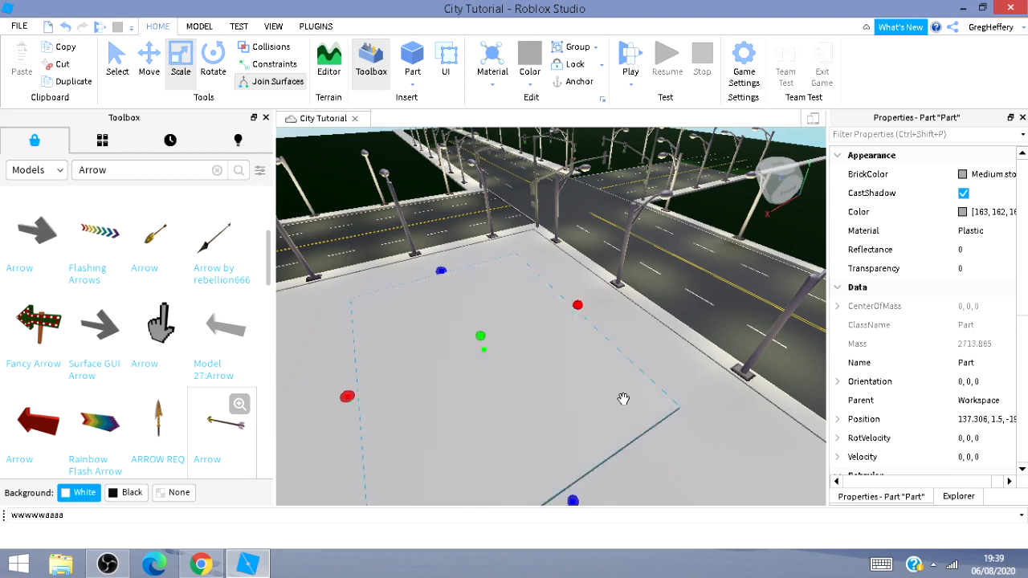
pyautogui.press('s')
pyautogui.press('d')
pyautogui.moveTo(760, 431); pyautogui.dragTo(653, 433, button='right')
pyautogui.press('s')
pyautogui.press('a')
pyautogui.press('a')
pyautogui.press('w')
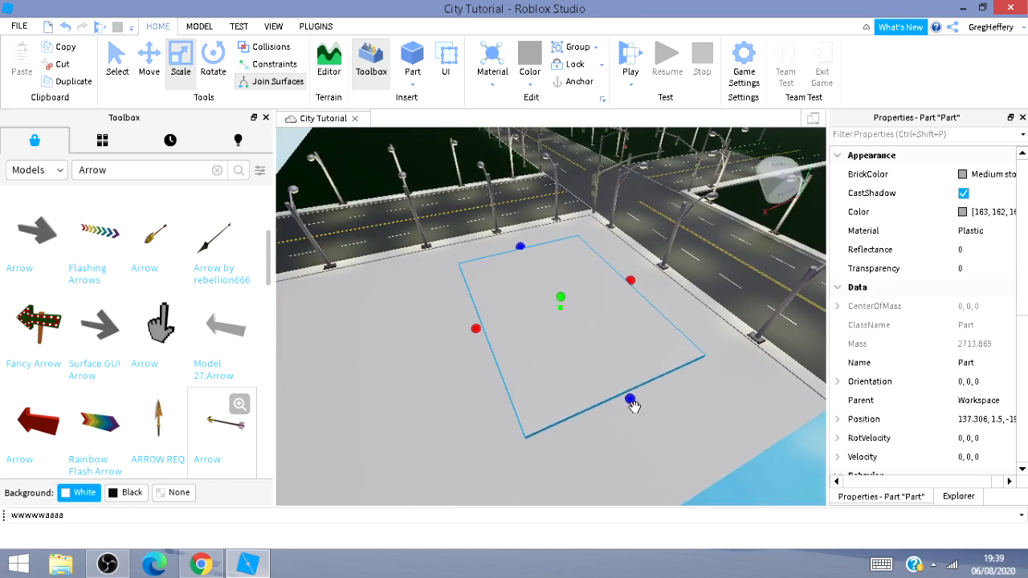
pyautogui.moveTo(625, 398); pyautogui.dragTo(690, 476)
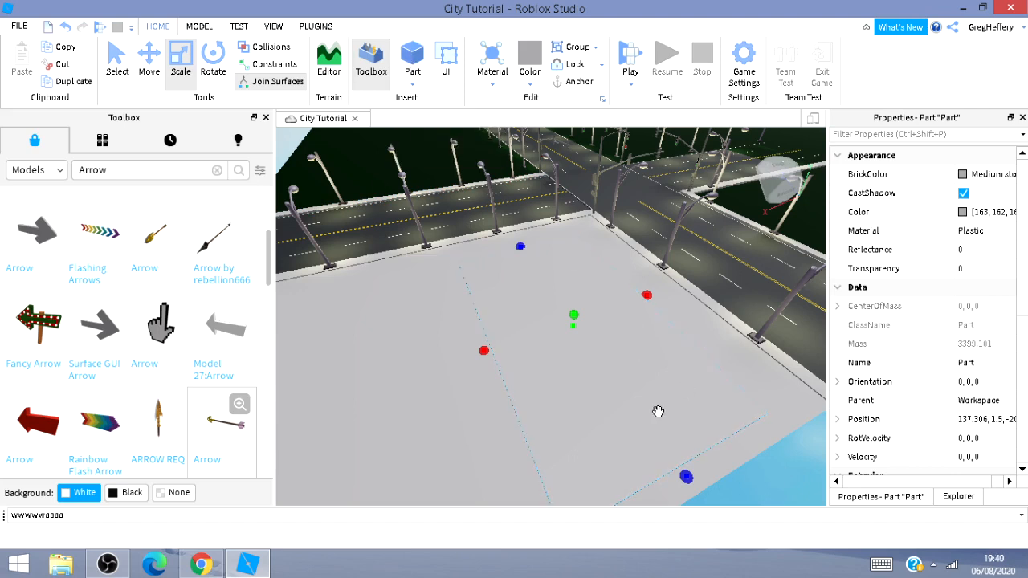
# Rotate the panel upright so it stands as a wall on the slab.
pyautogui.click(214, 60)
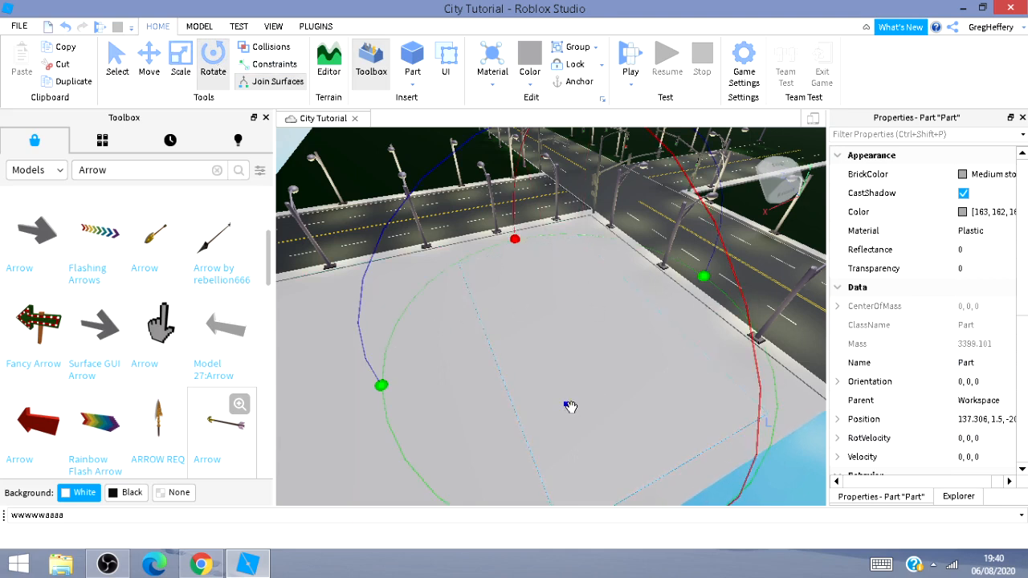
pyautogui.moveTo(570, 407); pyautogui.dragTo(384, 233)
pyautogui.click(148, 54)
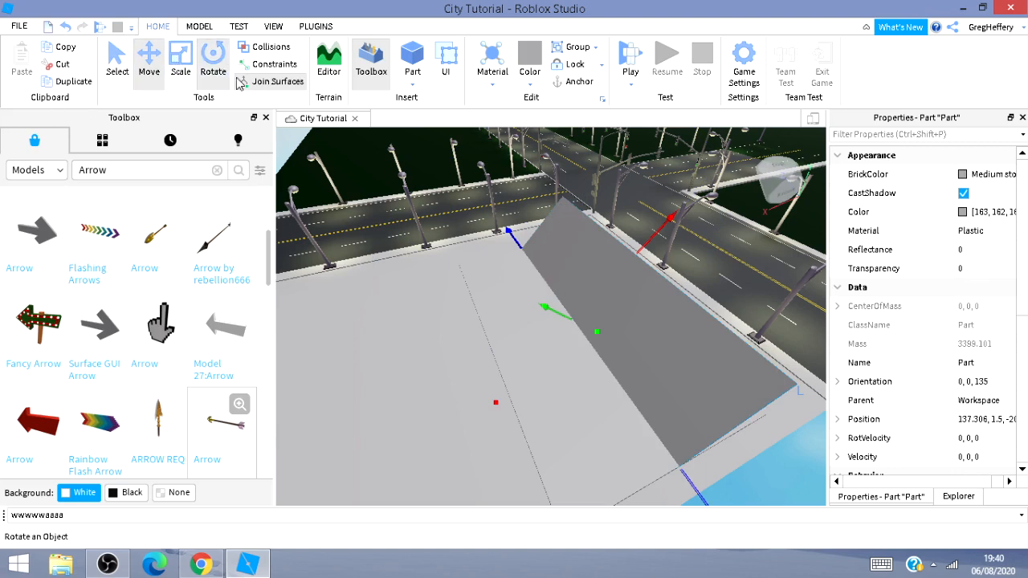
pyautogui.click(213, 57)
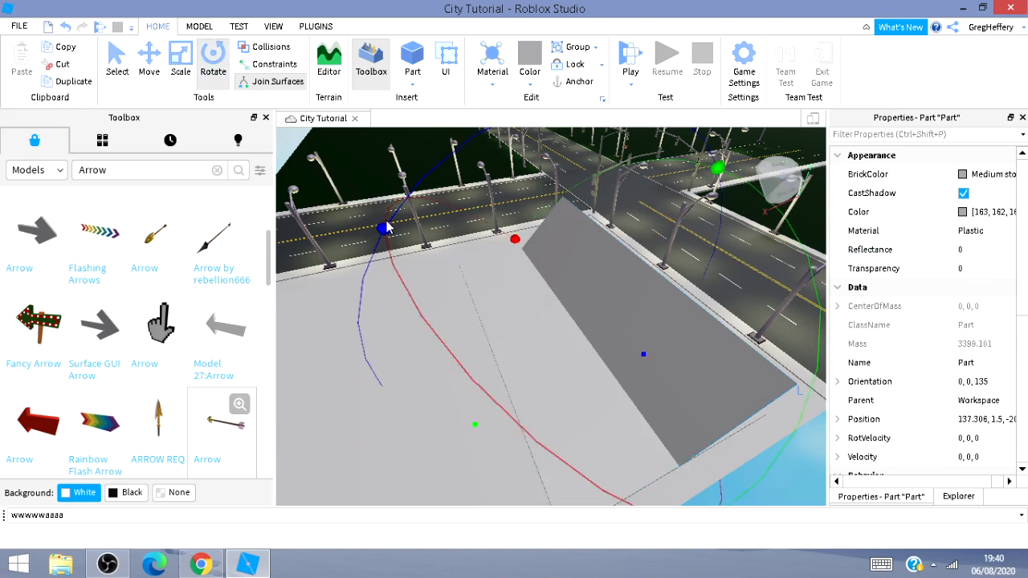
pyautogui.moveTo(383, 229); pyautogui.dragTo(401, 399)
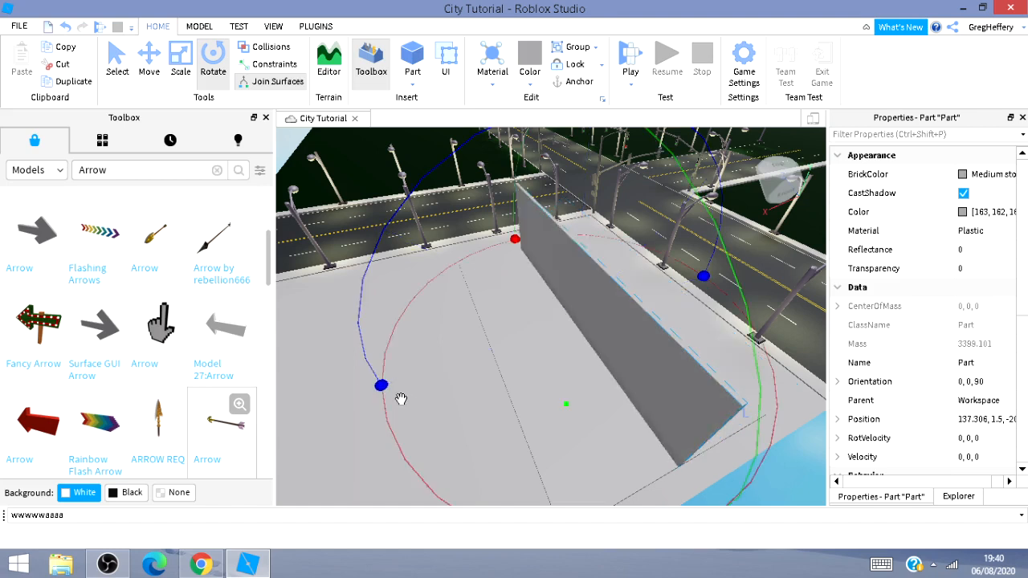
# Move the wall onto the slab's side edge, forming the side of a building.
pyautogui.click(147, 64)
pyautogui.moveTo(610, 308); pyautogui.dragTo(673, 295)
pyautogui.press('d')
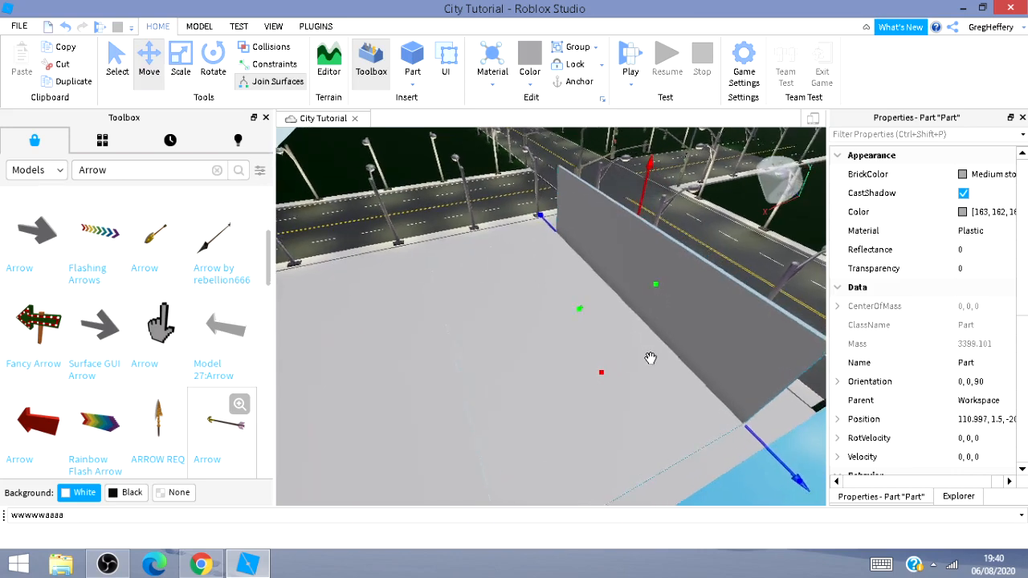
pyautogui.moveTo(651, 358); pyautogui.dragTo(697, 348, button='right')
pyautogui.press('d')
pyautogui.press('d')
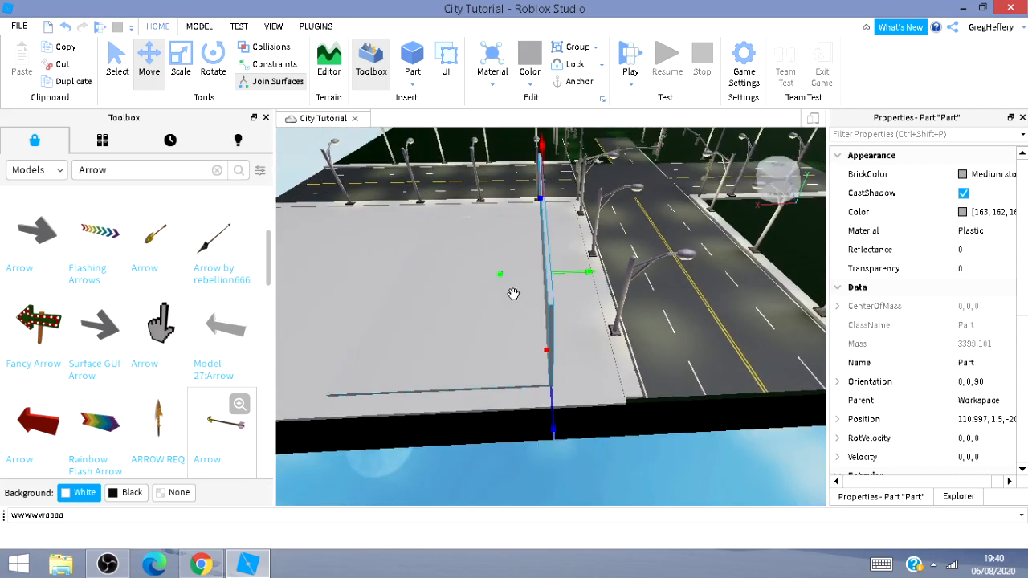
pyautogui.moveTo(640, 313); pyautogui.dragTo(728, 328, button='right')
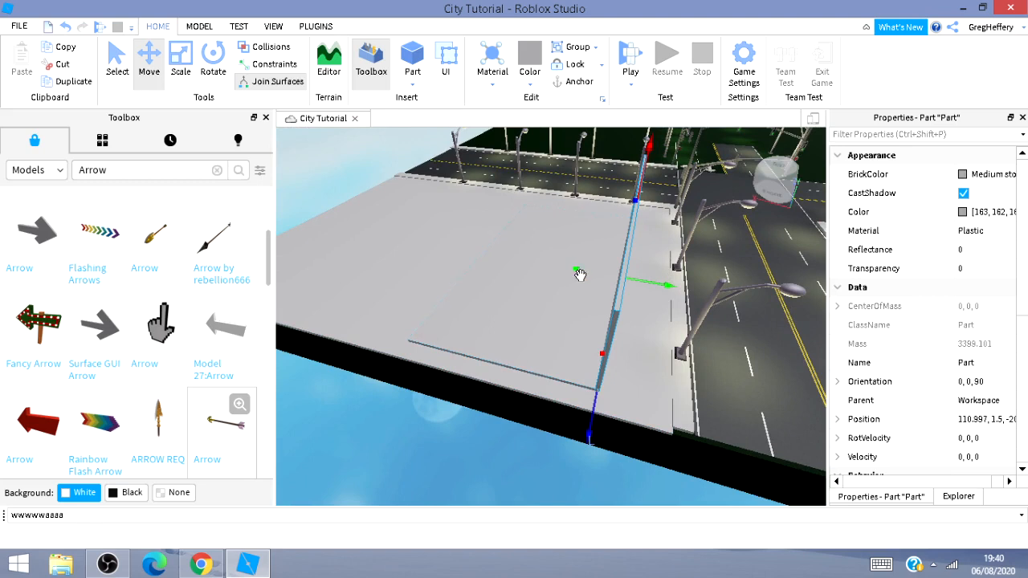
pyautogui.moveTo(573, 273); pyautogui.dragTo(441, 281)
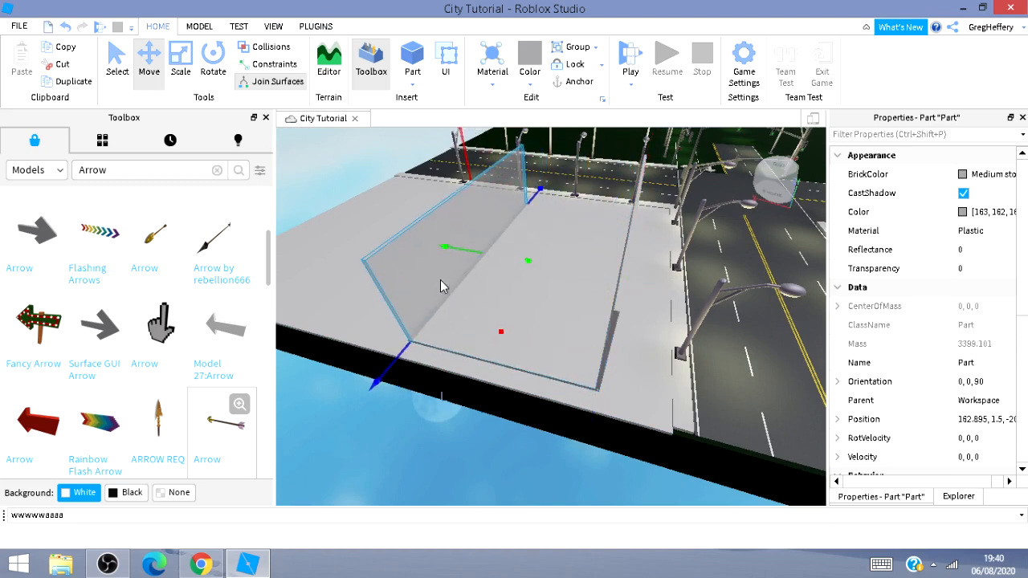
pyautogui.moveTo(714, 368); pyautogui.dragTo(712, 392, button='right')
pyautogui.press('w')
pyautogui.press('s')
pyautogui.press('a')
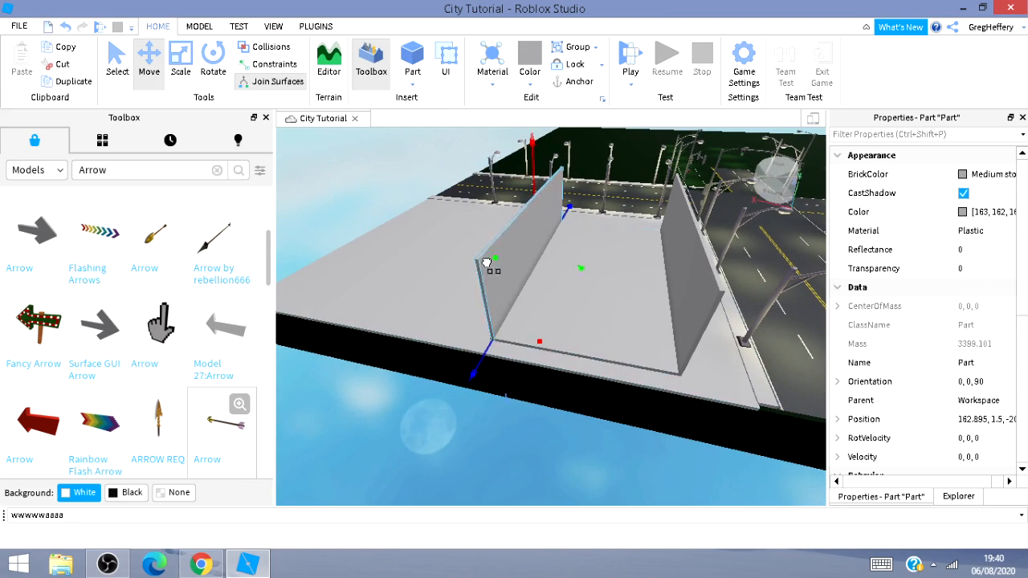
pyautogui.moveTo(486, 263)
pyautogui.mouseDown()
pyautogui.moveTo(505, 266)
pyautogui.moveTo(496, 269)
pyautogui.mouseUp()
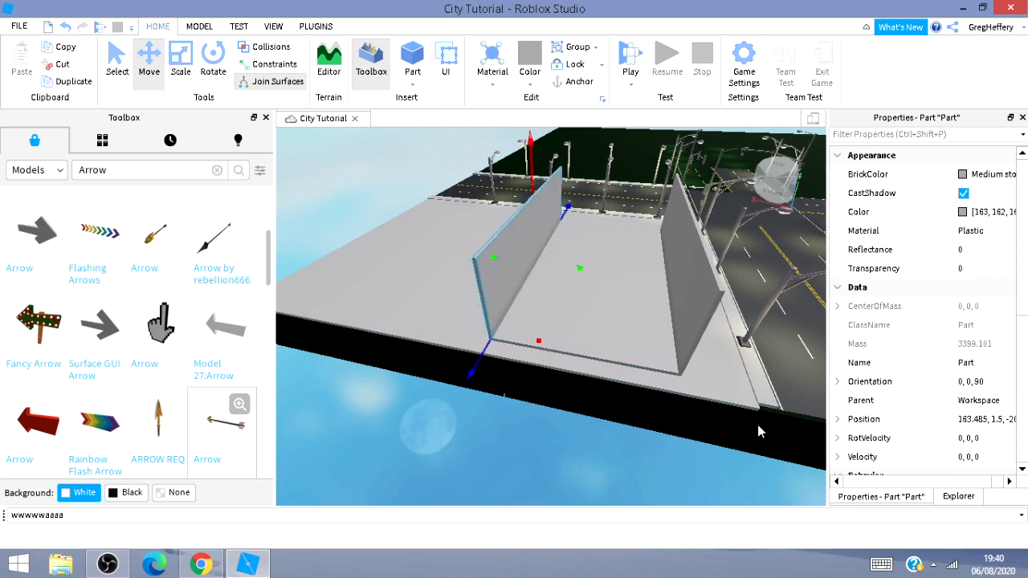
# Turn the wall 90 degrees and move it to the slab's front edge facing the road.
pyautogui.hotkey('ctrl', 'r')
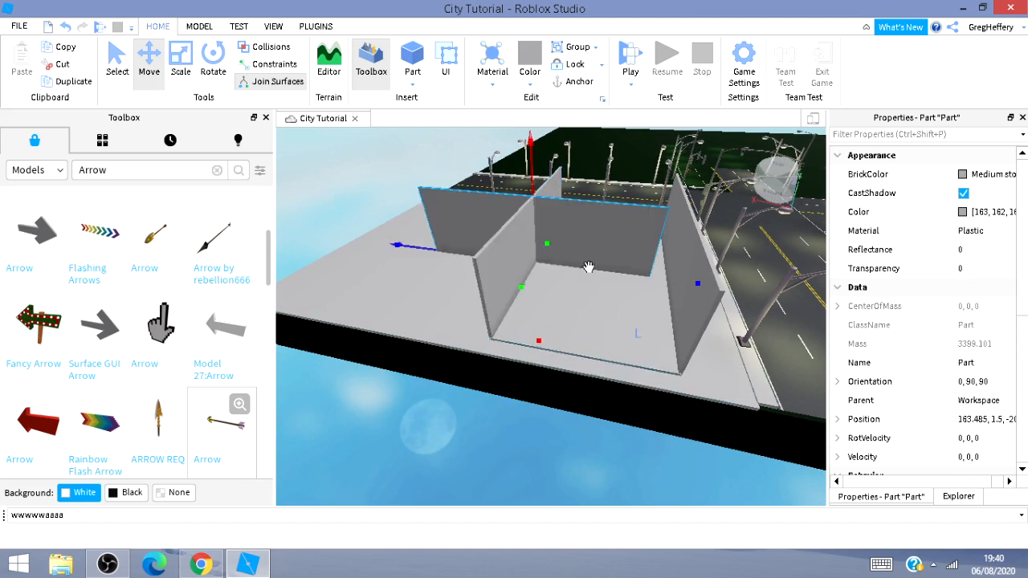
pyautogui.moveTo(516, 292); pyautogui.dragTo(489, 415)
pyautogui.moveTo(704, 375); pyautogui.dragTo(820, 423)
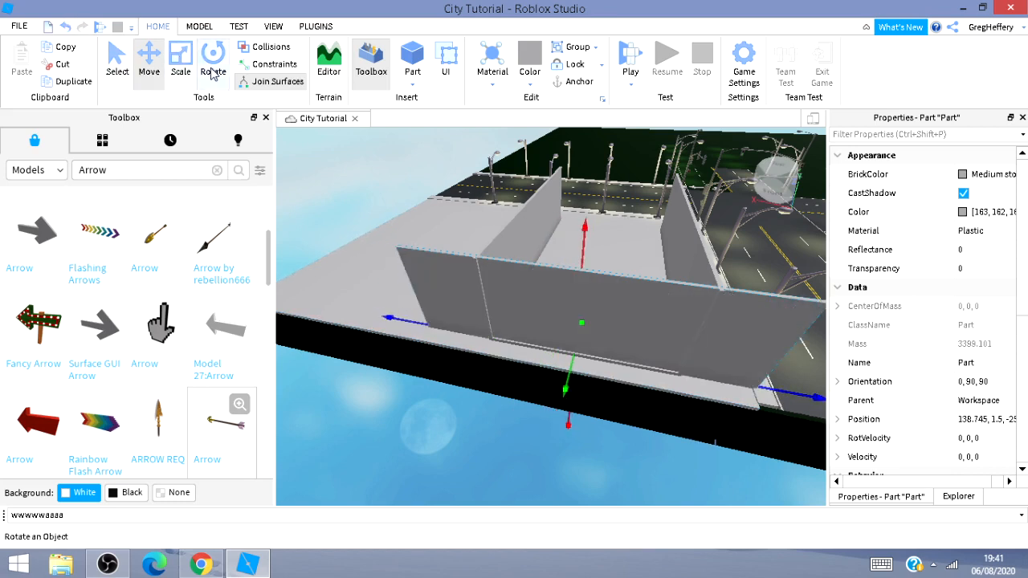
pyautogui.click(180, 64)
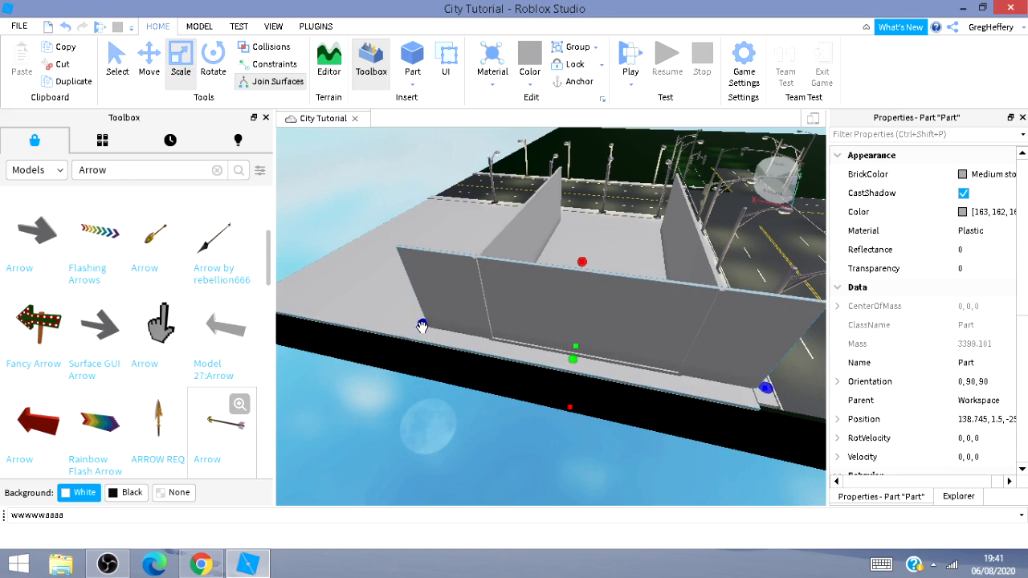
# Resize the front wall so its ends meet the side walls and its height matches them.
pyautogui.moveTo(421, 326); pyautogui.dragTo(485, 358)
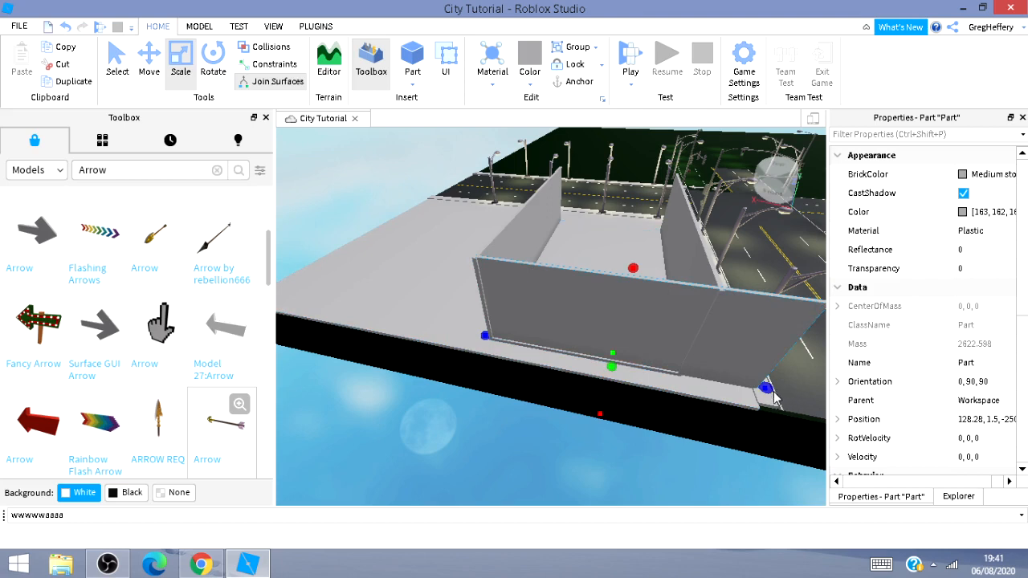
pyautogui.moveTo(767, 389); pyautogui.dragTo(689, 375)
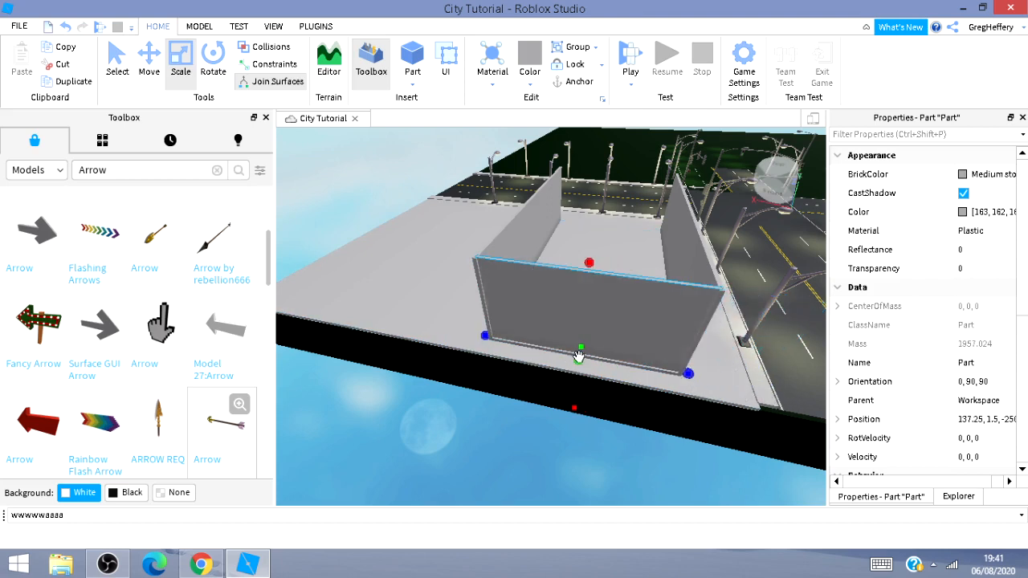
pyautogui.moveTo(576, 361); pyautogui.dragTo(585, 369)
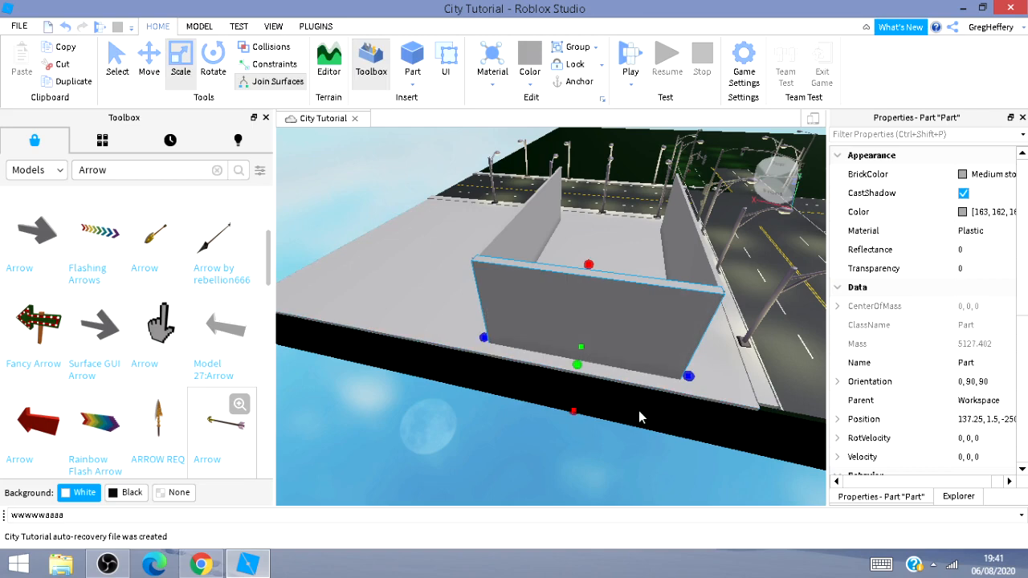
# Move the wall to the slab's opposite edge to close the building's four sides.
pyautogui.press('w')
pyautogui.press('d')
pyautogui.press('d')
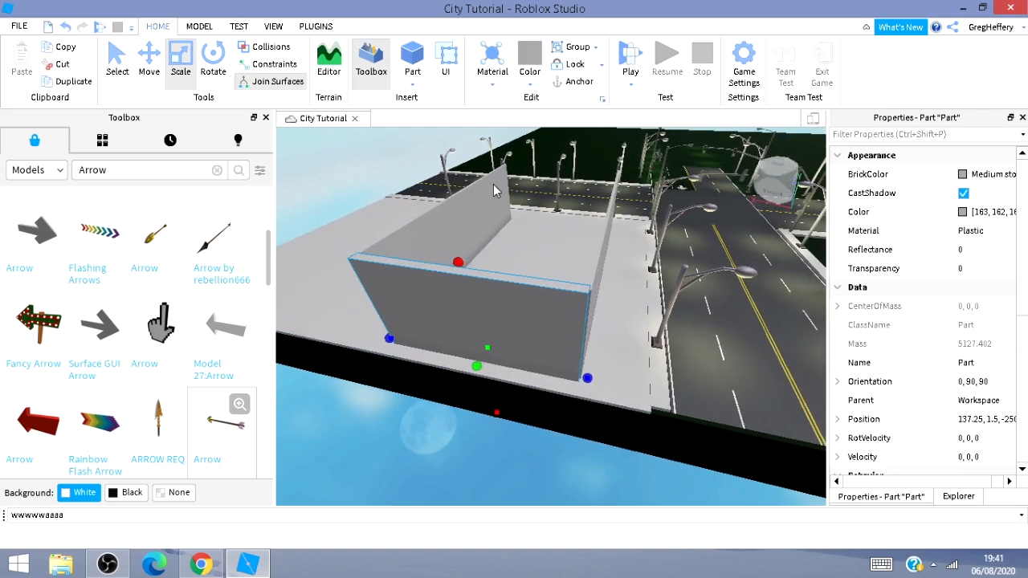
pyautogui.click(149, 53)
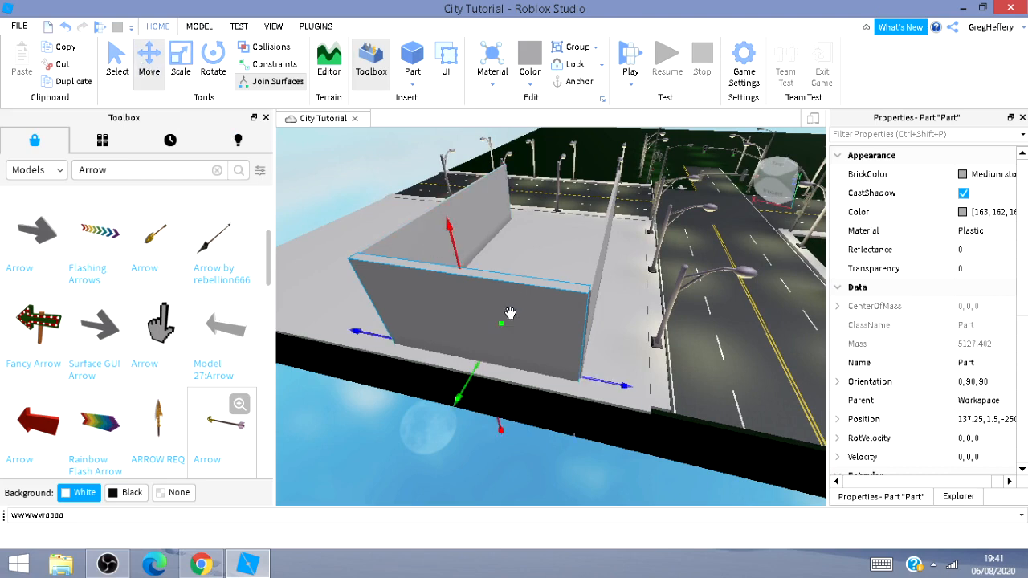
pyautogui.moveTo(502, 327); pyautogui.dragTo(556, 229)
pyautogui.press('w')
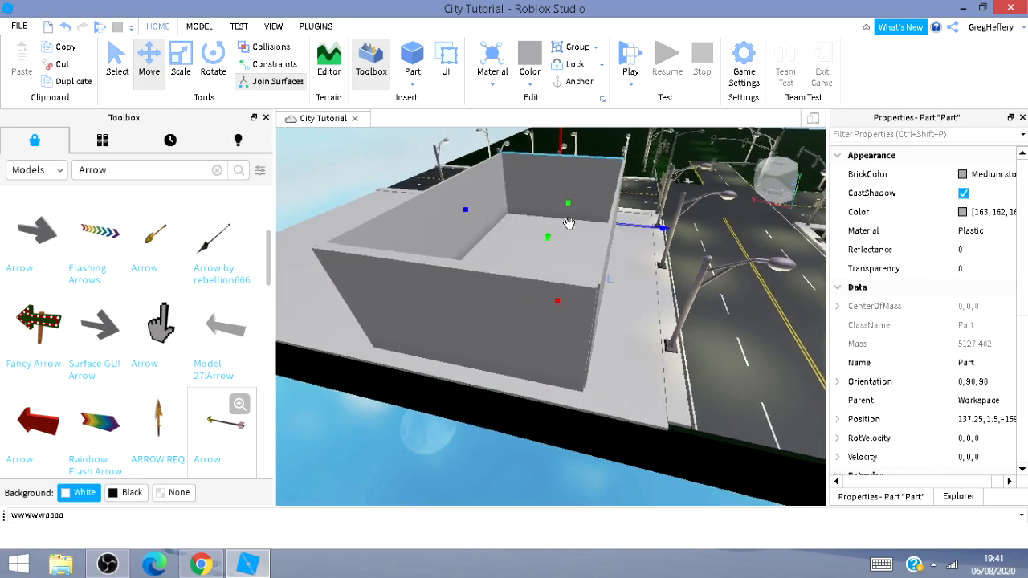
pyautogui.moveTo(568, 223); pyautogui.dragTo(551, 273, button='right')
# Rotate a side wall flat and raise it onto the walls as the building's roof.
pyautogui.press('d')
pyautogui.press('d')
pyautogui.press('s')
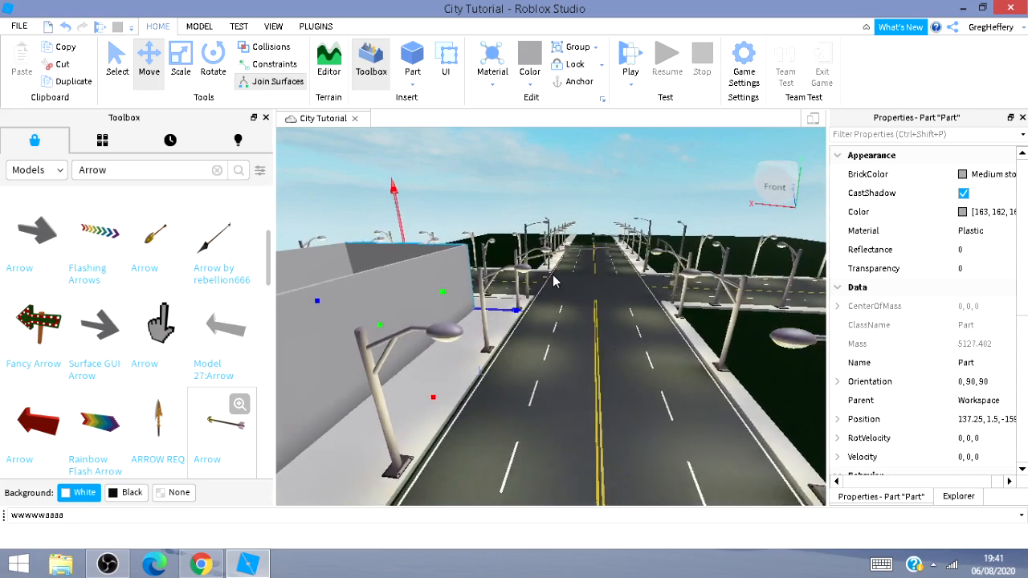
pyautogui.press('a')
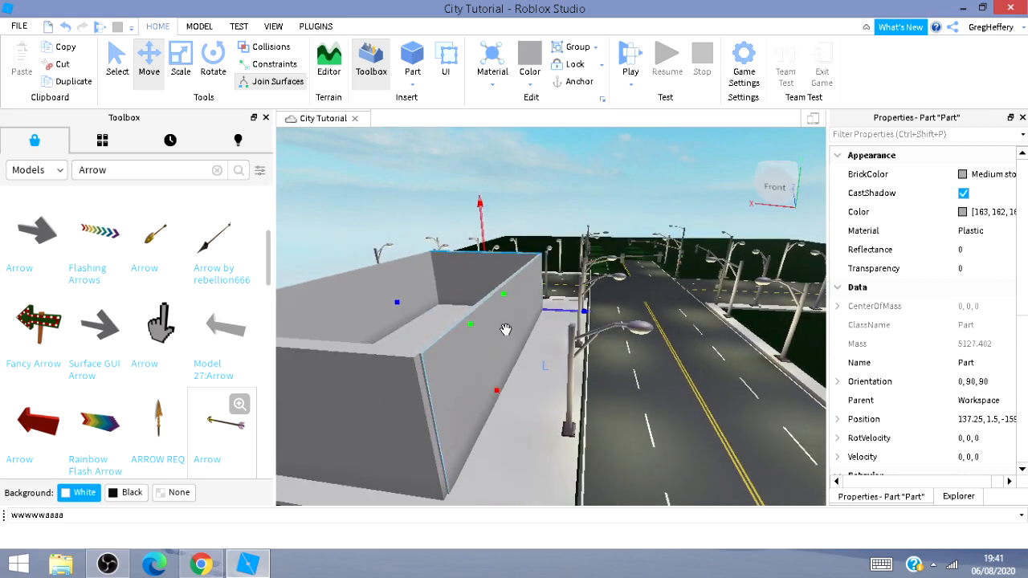
pyautogui.click(506, 327)
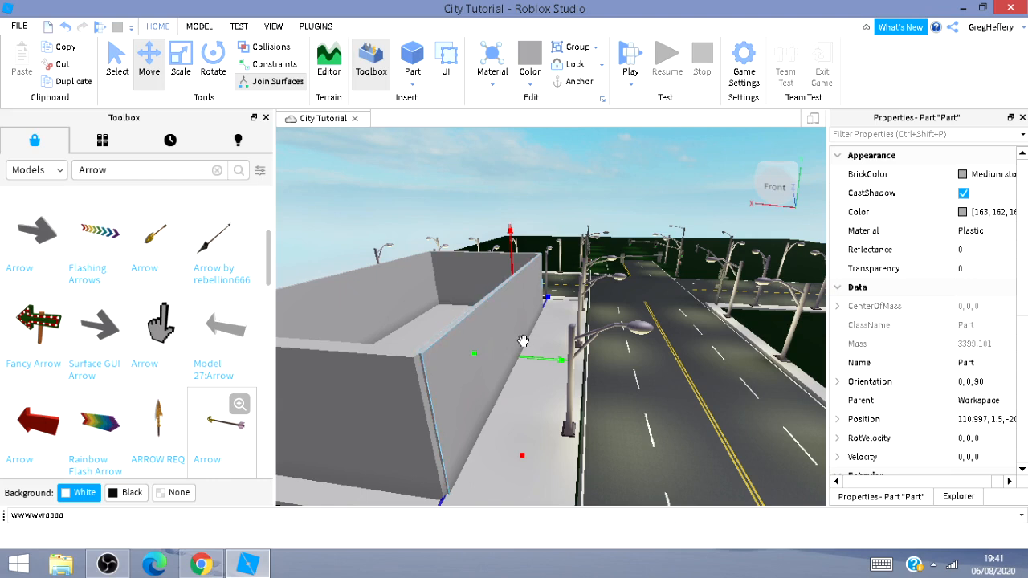
pyautogui.hotkey('ctrl', 'r')
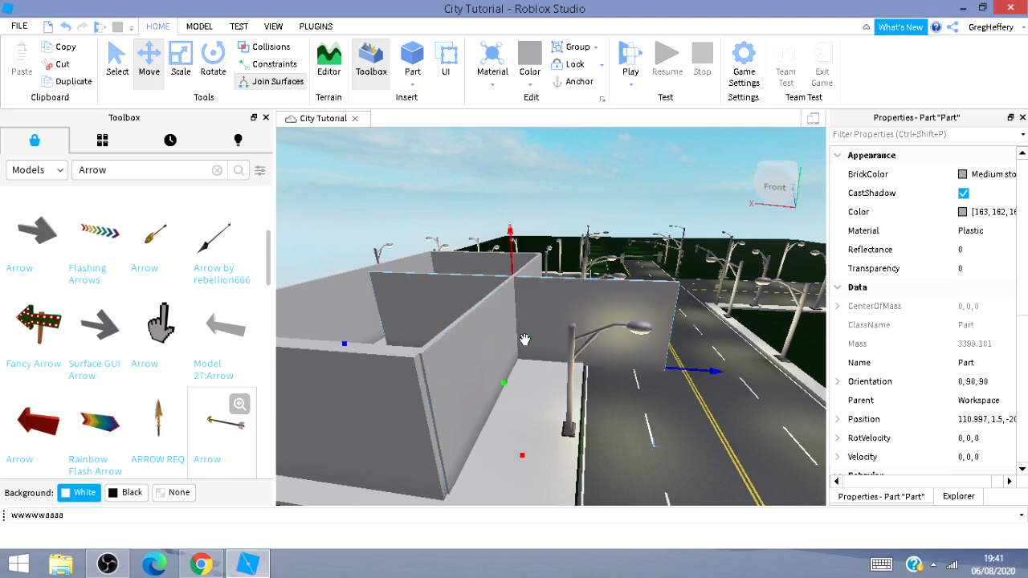
pyautogui.hotkey('ctrl', 'r')
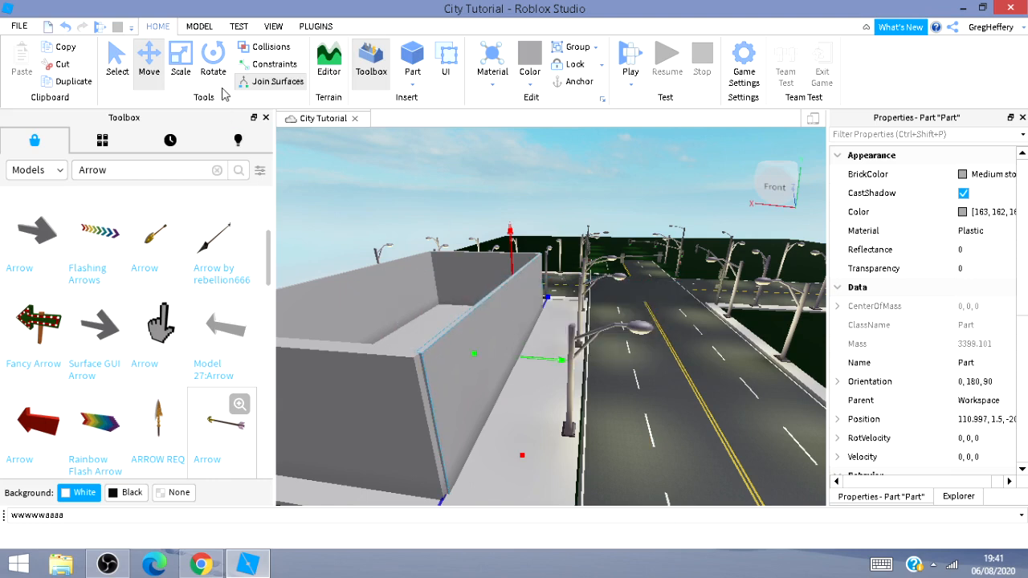
pyautogui.click(213, 62)
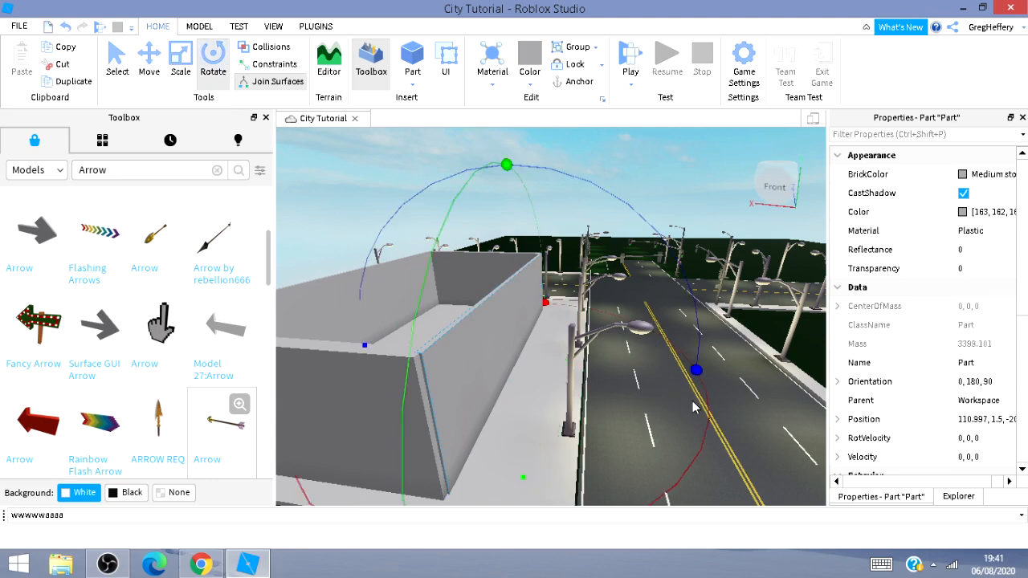
pyautogui.moveTo(695, 370); pyautogui.dragTo(489, 172)
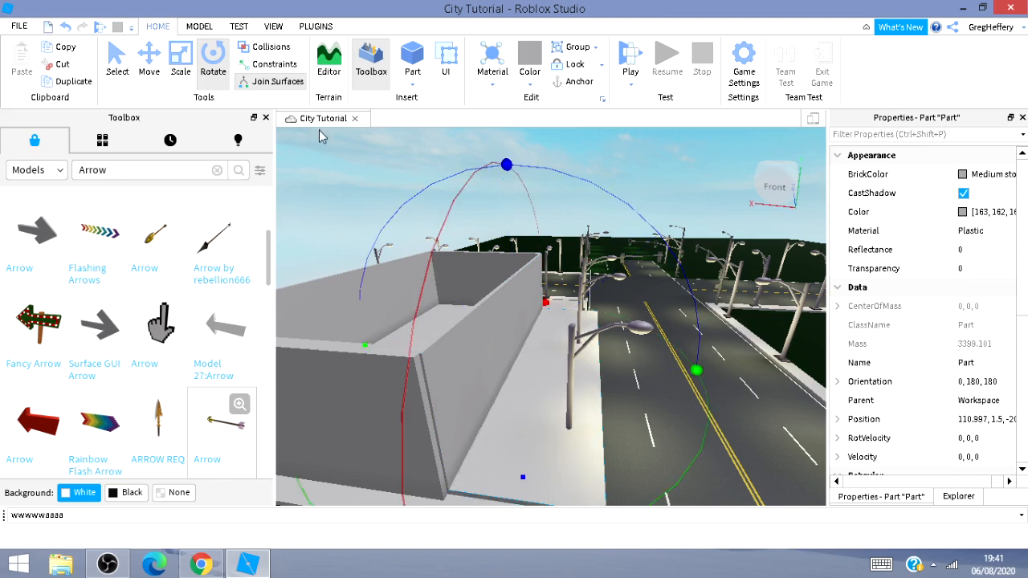
pyautogui.click(148, 72)
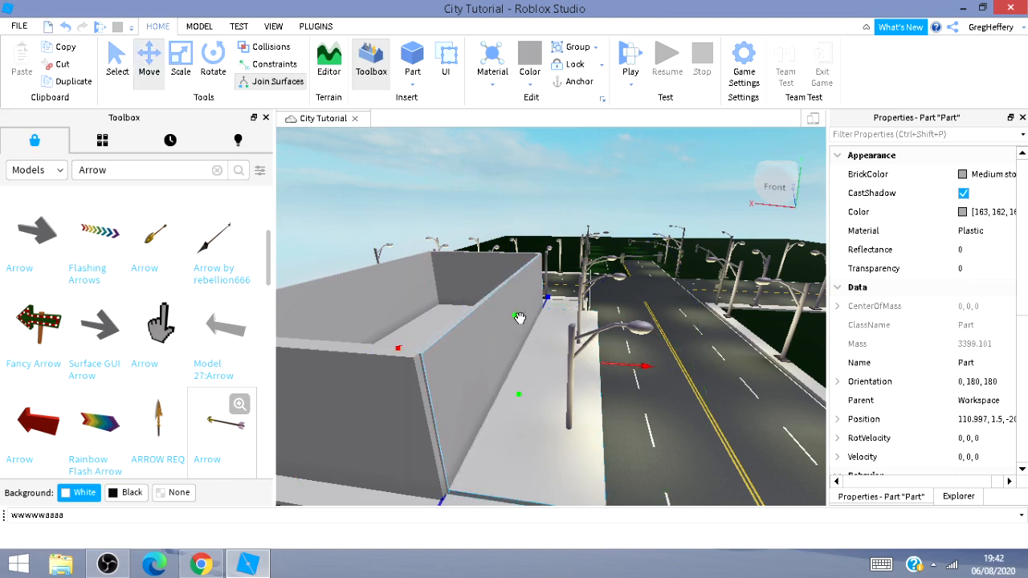
pyautogui.moveTo(518, 317); pyautogui.dragTo(540, 228)
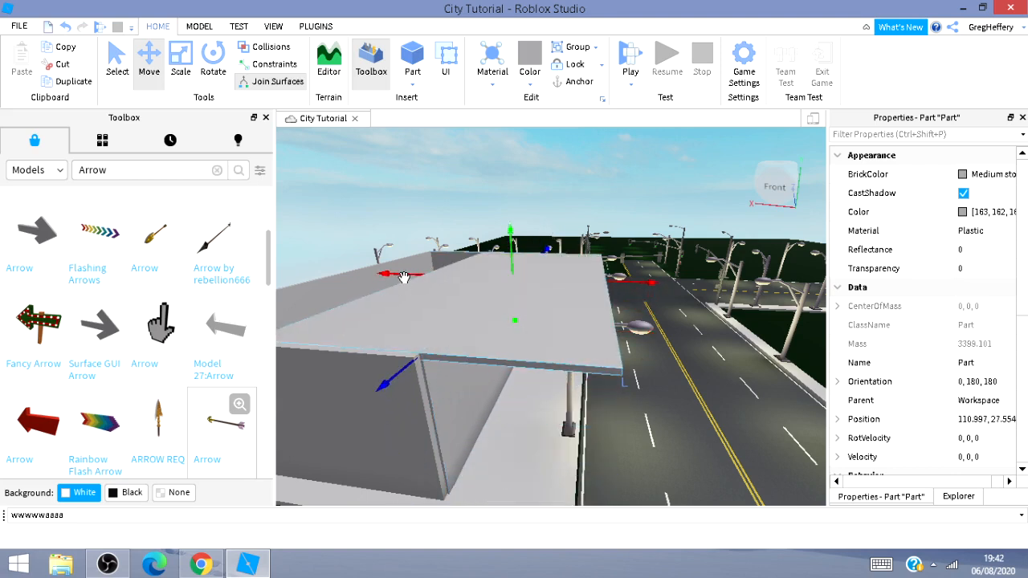
pyautogui.moveTo(404, 277); pyautogui.dragTo(328, 306)
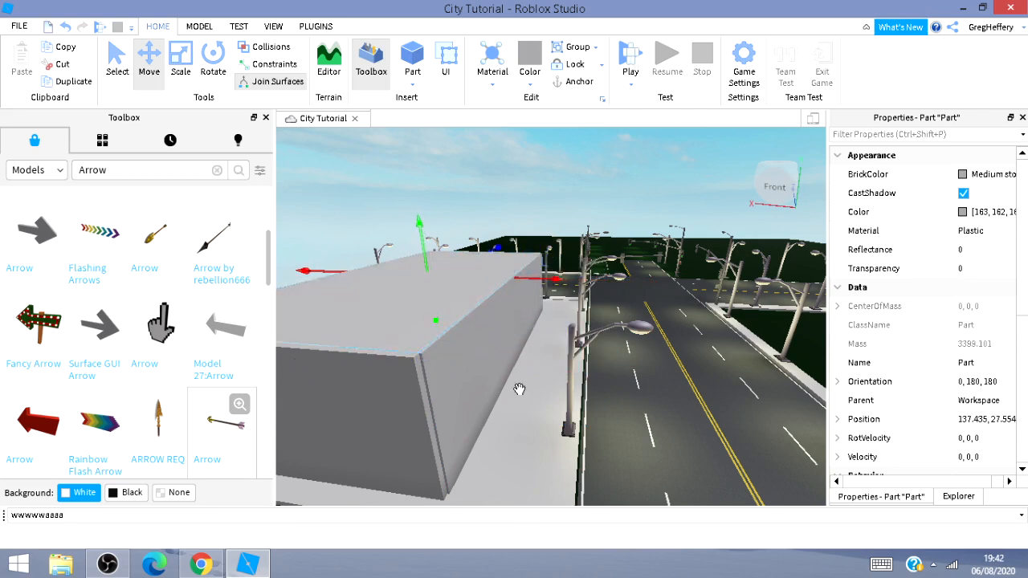
# Colour the road-facing side wall CGA brown and set its material to Brick.
pyautogui.moveTo(628, 423); pyautogui.dragTo(628, 424, button='right')
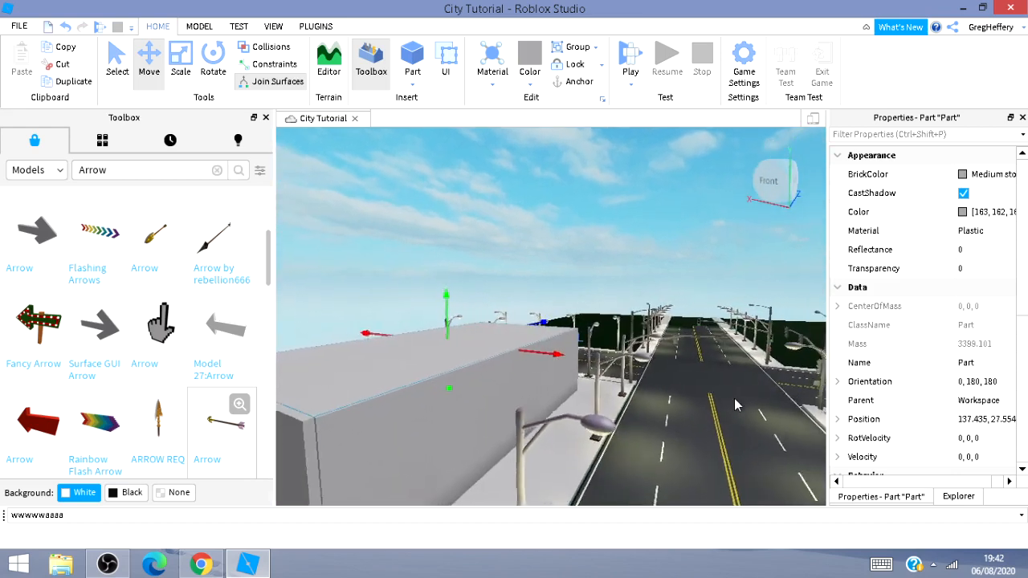
pyautogui.moveTo(734, 398); pyautogui.dragTo(734, 398, button='right')
pyautogui.press('s')
pyautogui.click(444, 396)
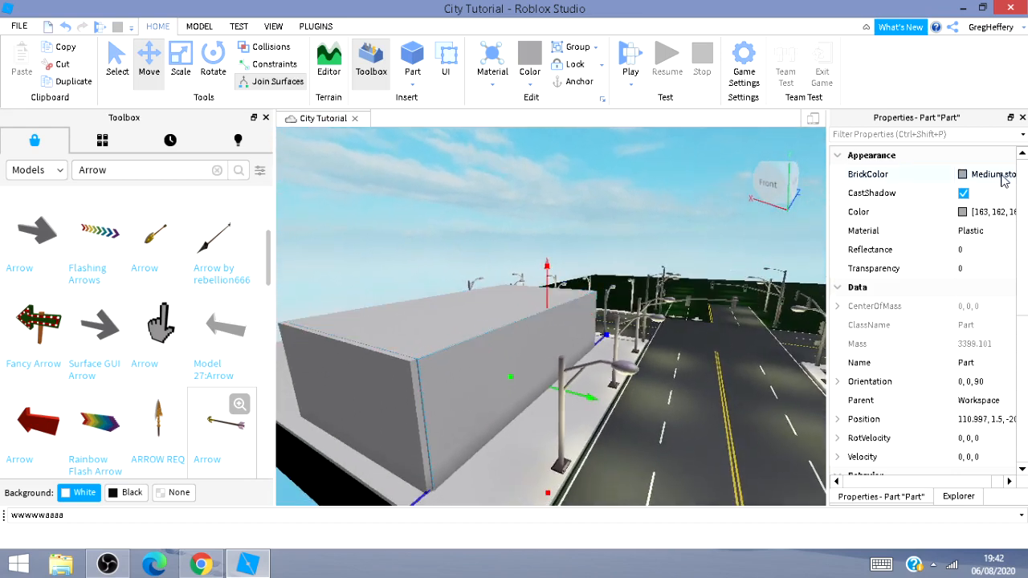
pyautogui.click(962, 174)
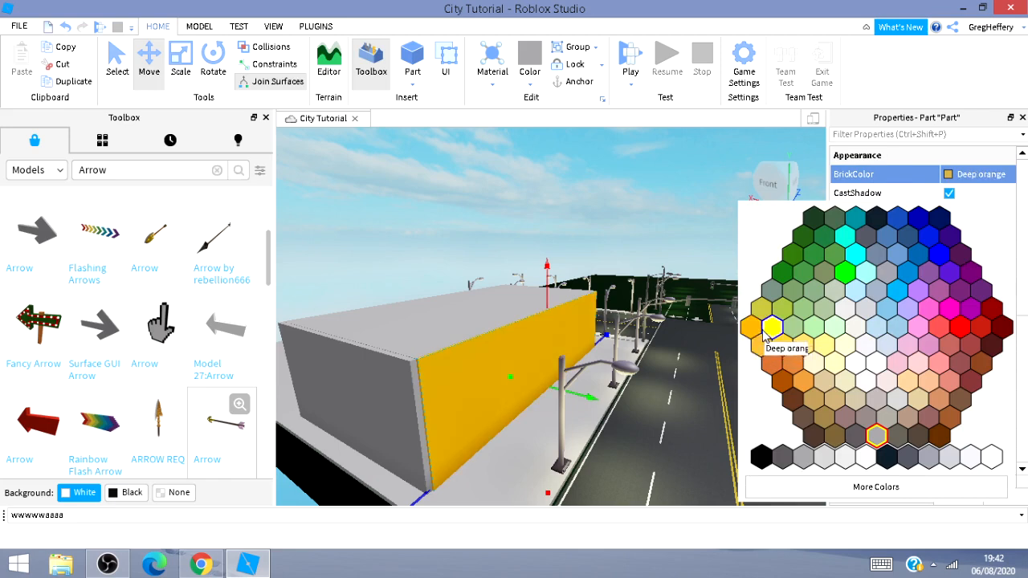
pyautogui.click(780, 384)
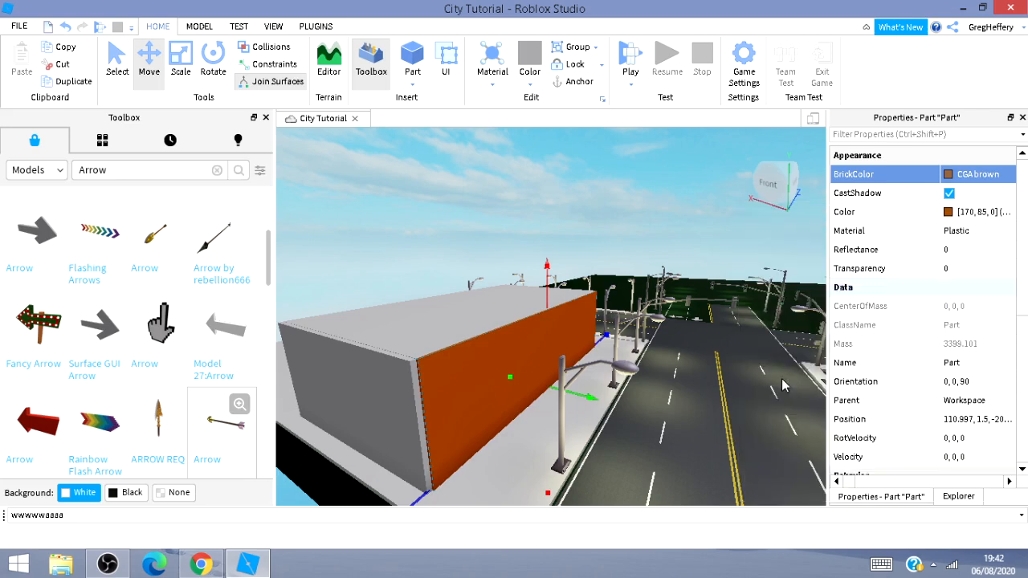
pyautogui.click(972, 232)
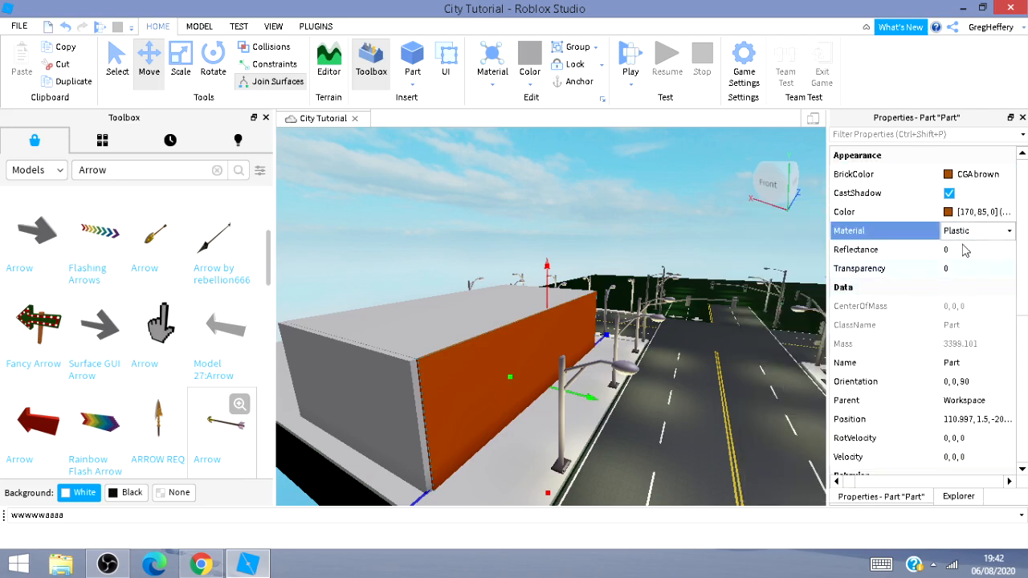
pyautogui.click(971, 232)
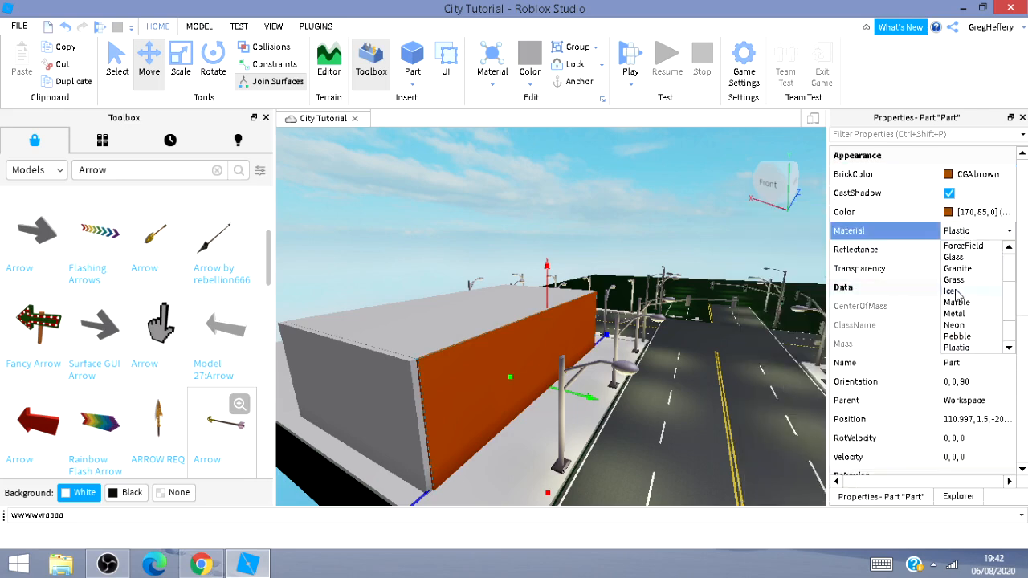
pyautogui.scroll(3, 986, 299)
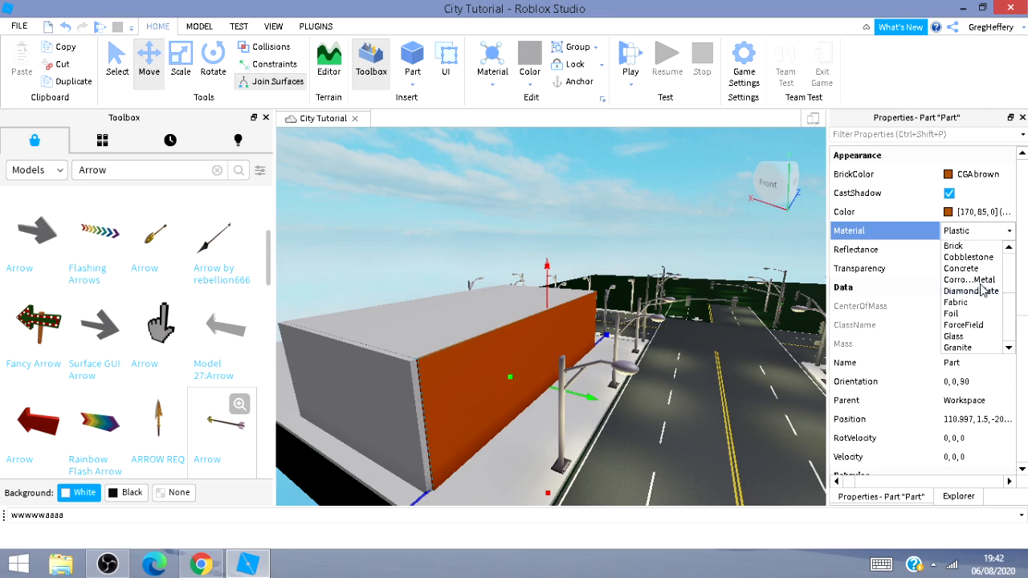
pyautogui.click(953, 247)
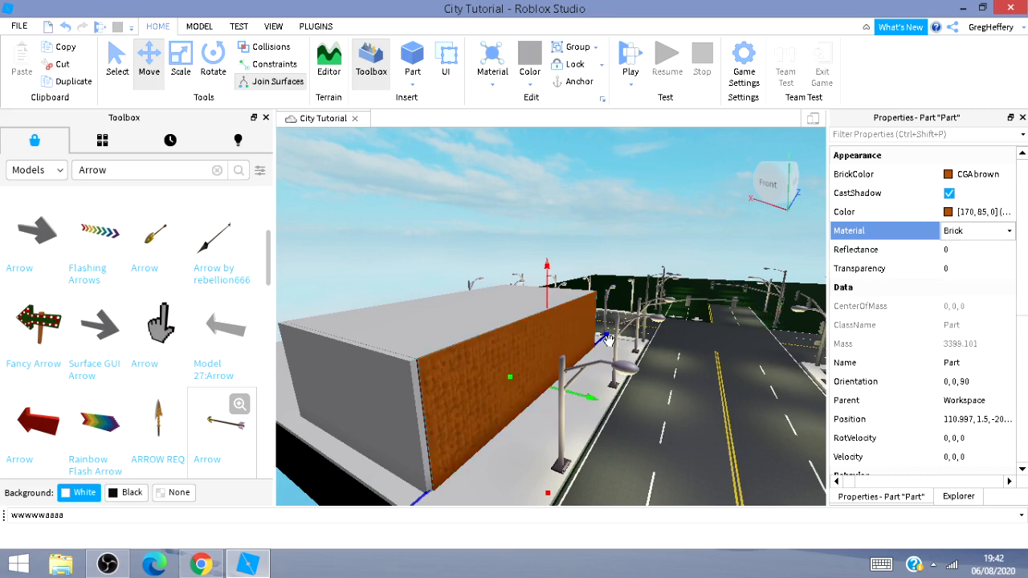
# Colour the end wall CGA brown and set its material to Brick.
pyautogui.click(374, 409)
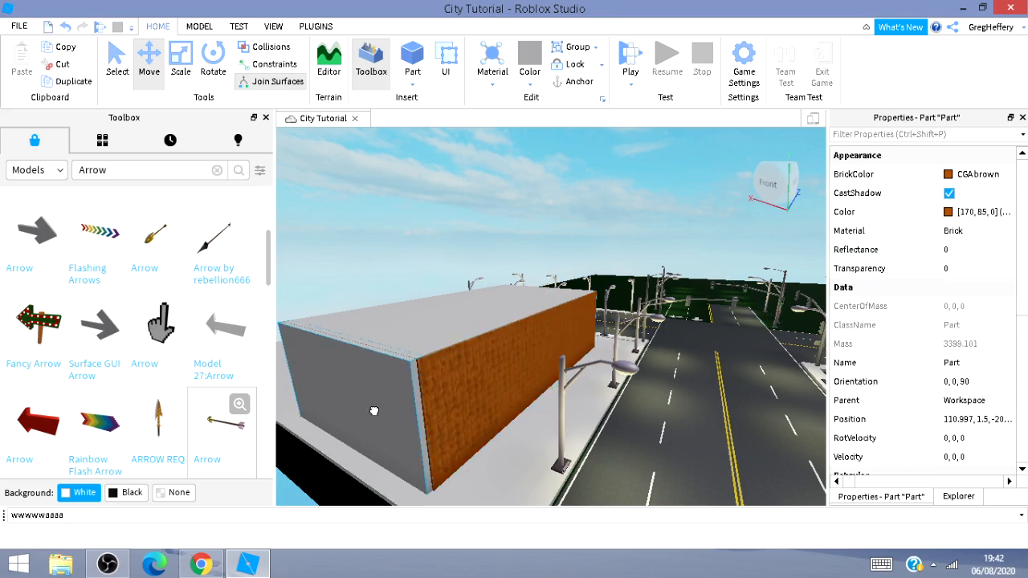
pyautogui.click(950, 175)
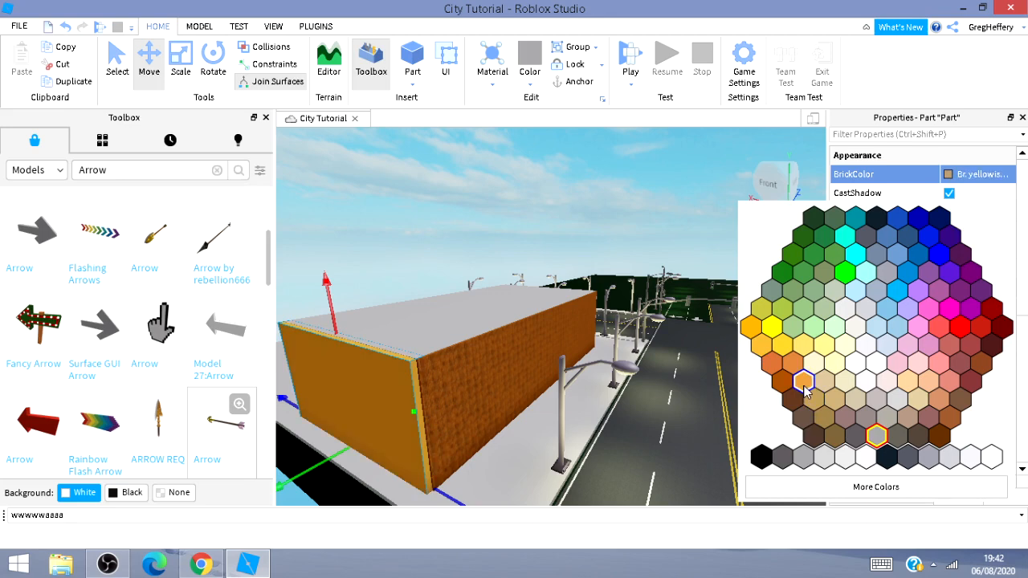
pyautogui.click(787, 391)
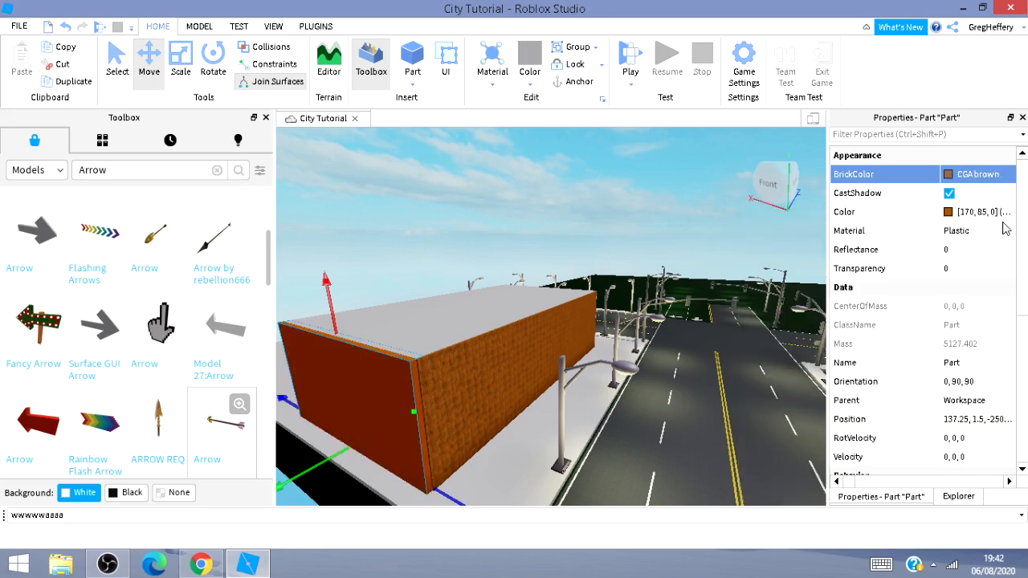
pyautogui.click(948, 213)
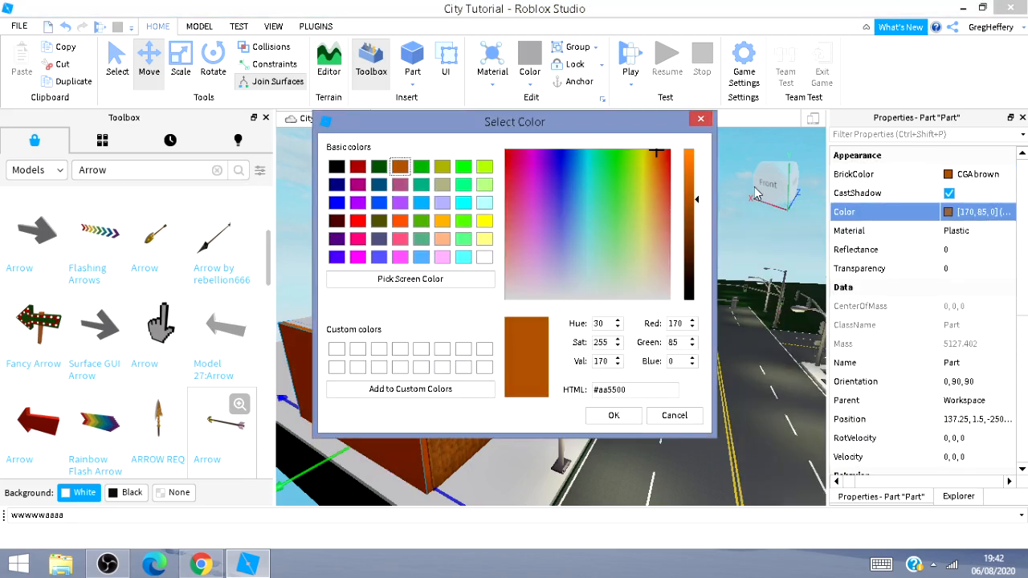
pyautogui.click(698, 121)
pyautogui.click(996, 235)
pyautogui.click(993, 234)
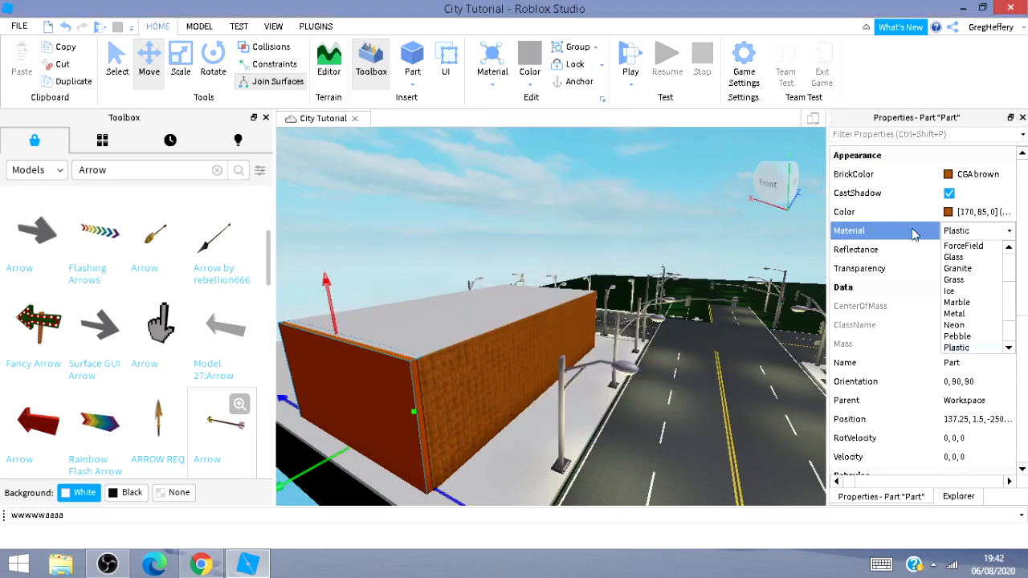
pyautogui.scroll(3, 974, 268)
pyautogui.click(972, 247)
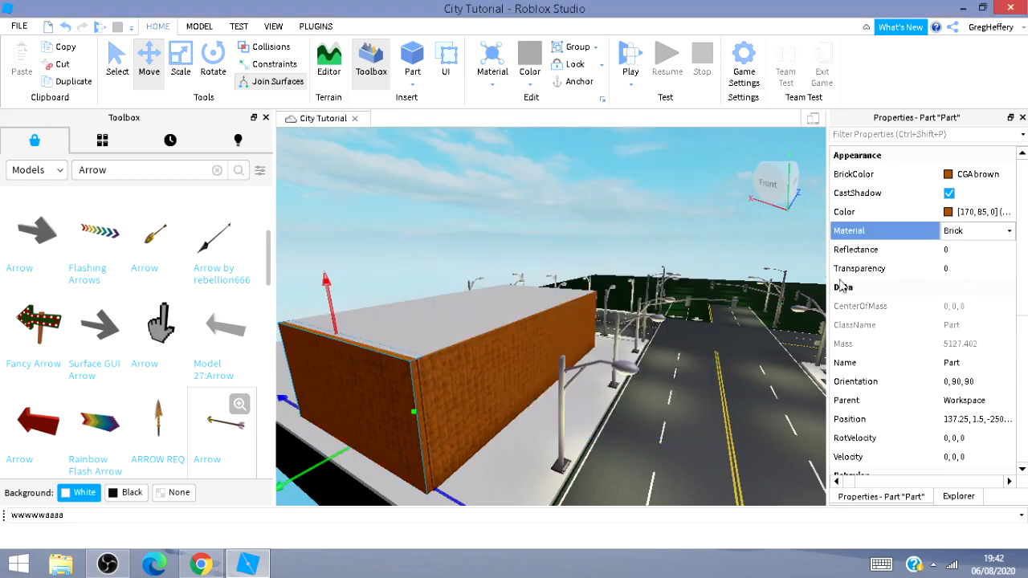
# Set the end wall's material back to Brick after it switched to Wood.
pyautogui.press('w')
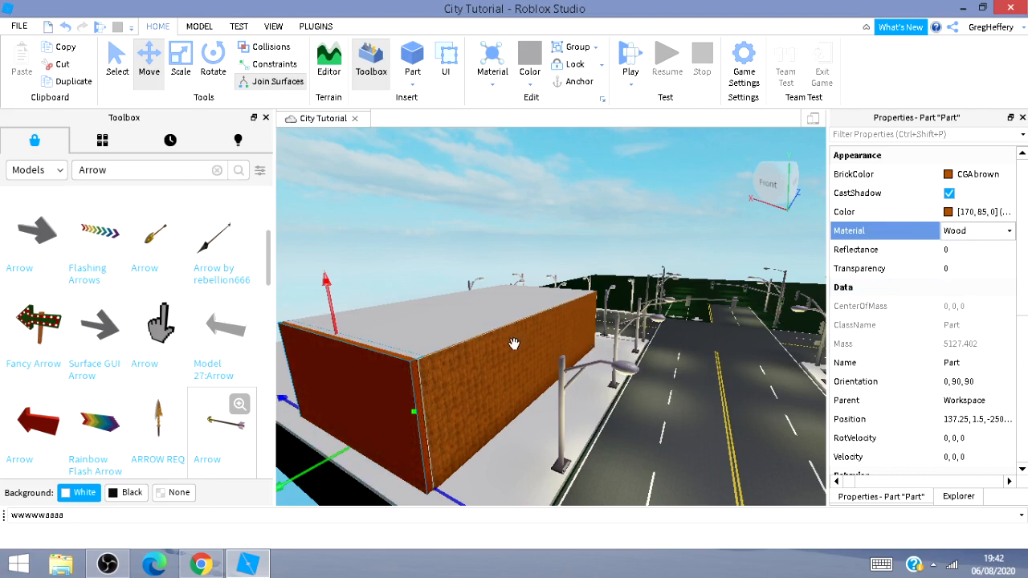
pyautogui.click(993, 233)
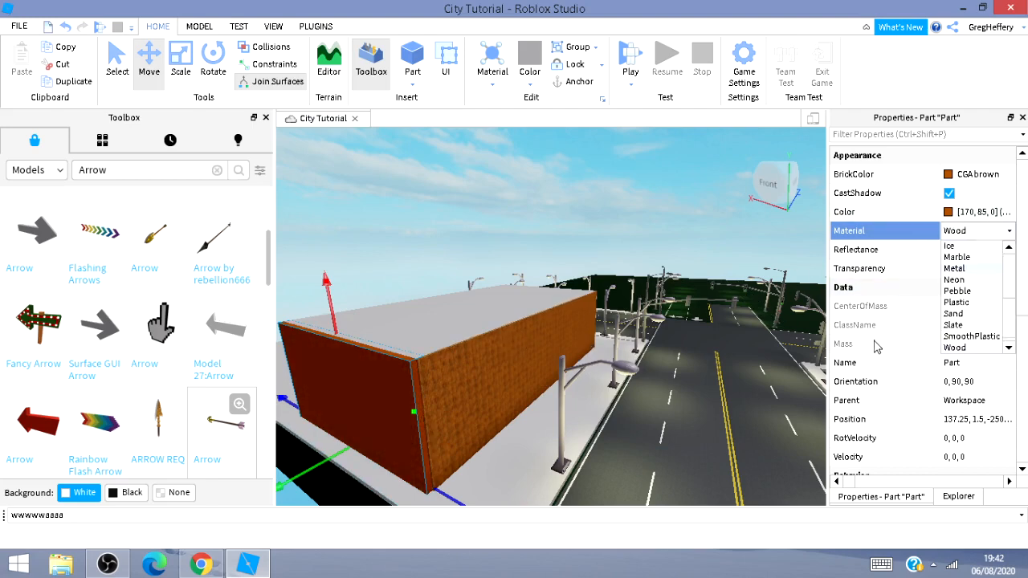
pyautogui.scroll(3, 974, 303)
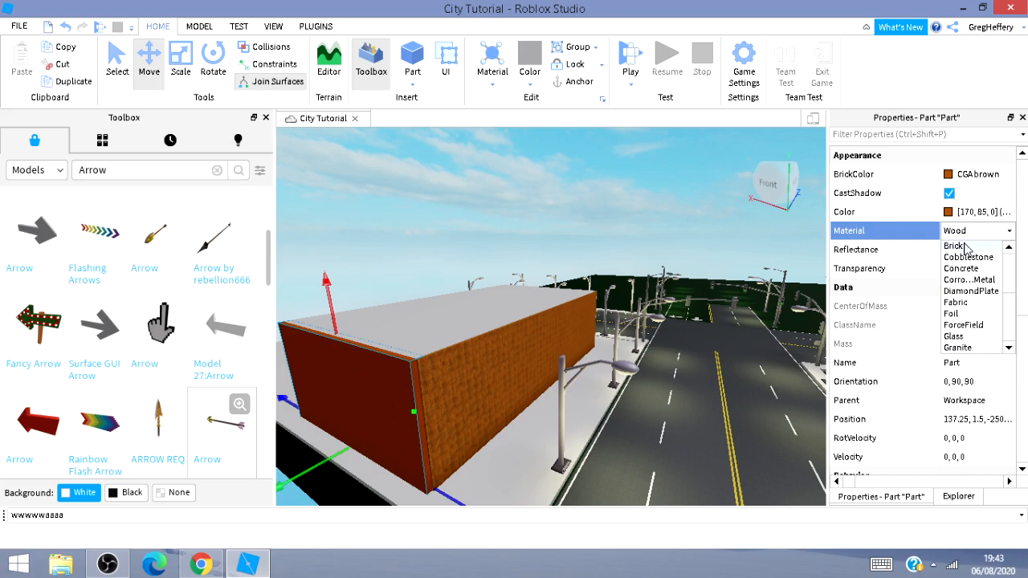
pyautogui.click(966, 249)
# Colour the building's roof CGA brown and set its material to Brick.
pyautogui.click(473, 305)
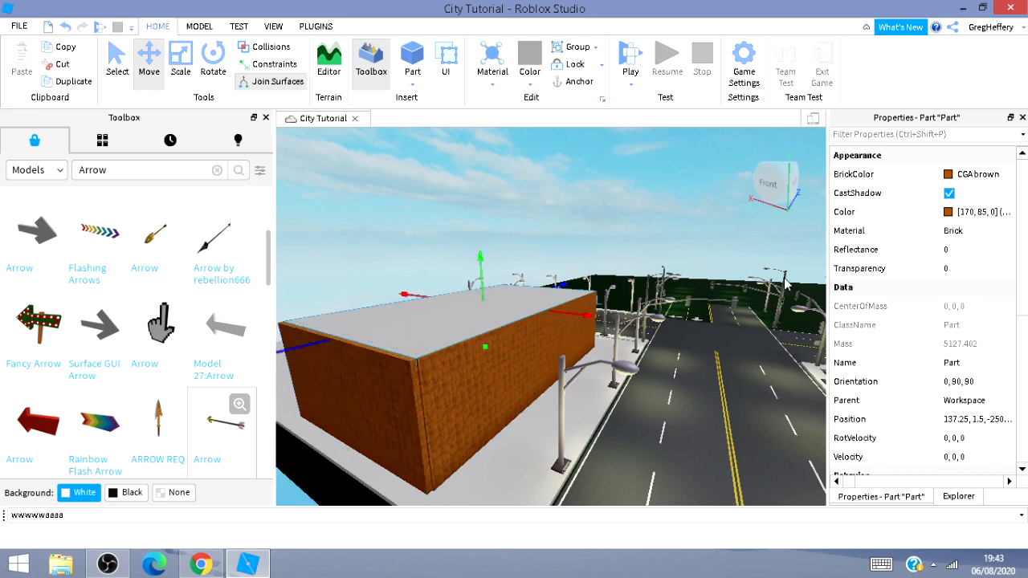
pyautogui.click(955, 174)
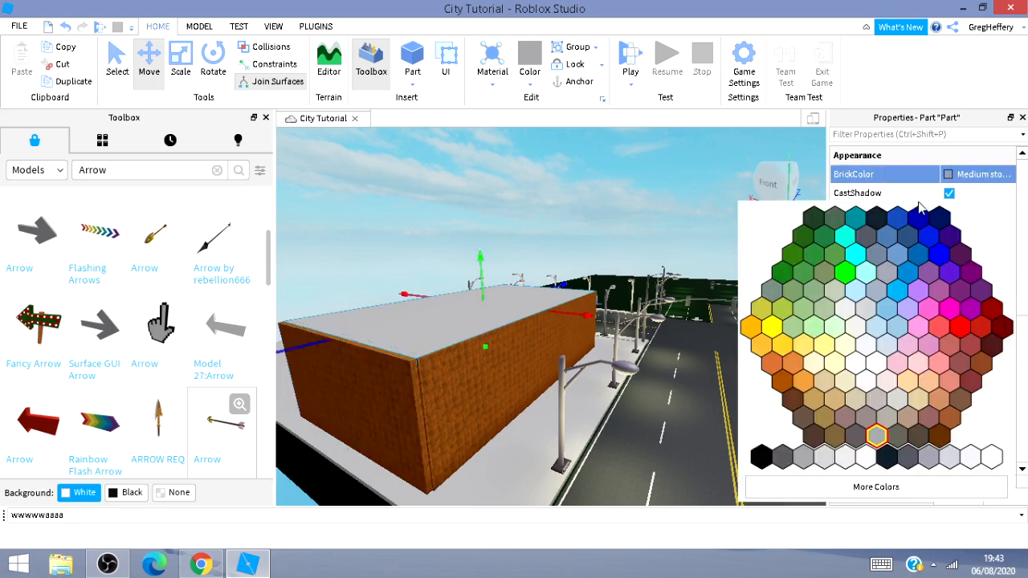
pyautogui.click(782, 383)
pyautogui.click(965, 233)
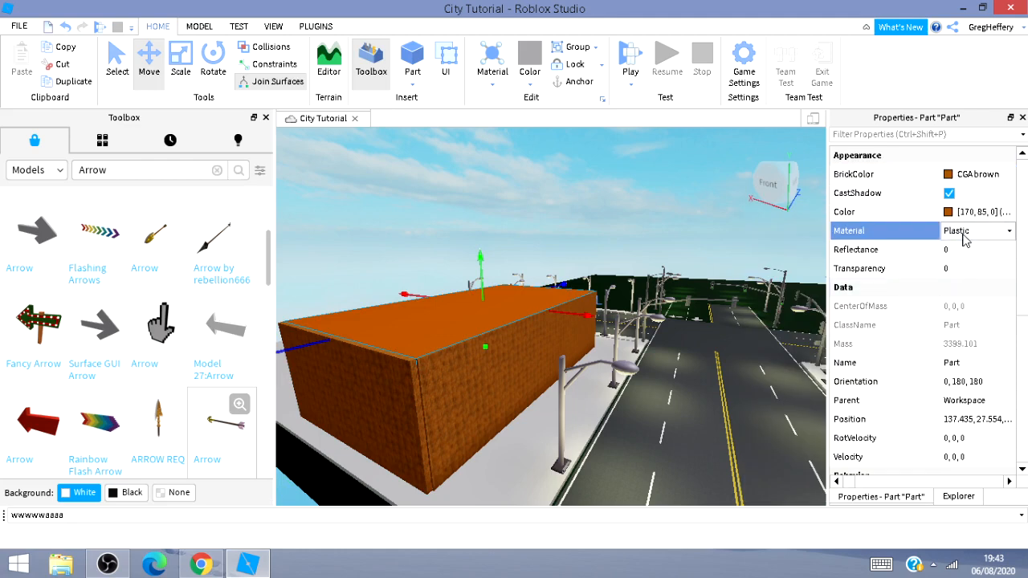
pyautogui.click(965, 233)
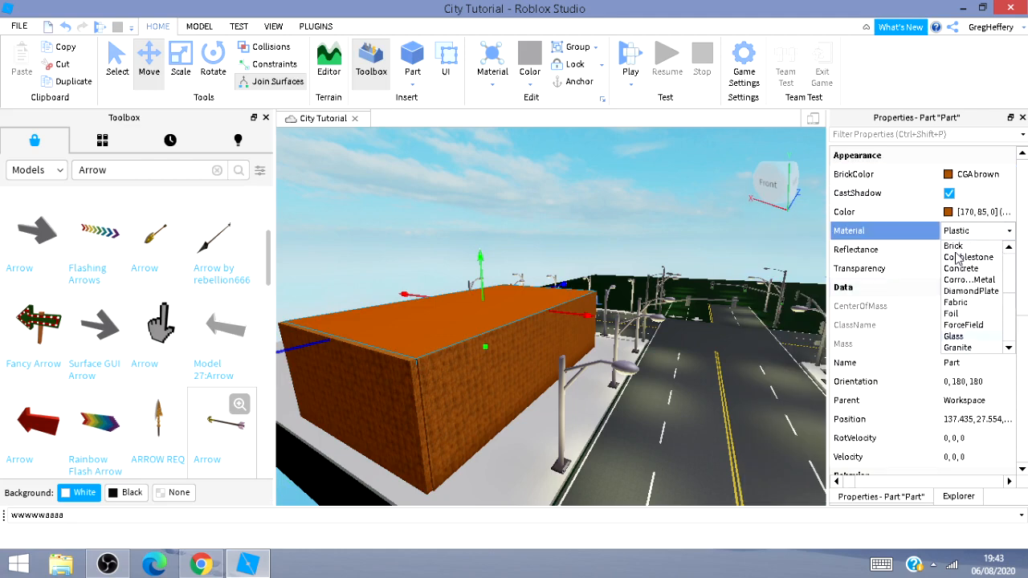
pyautogui.click(954, 246)
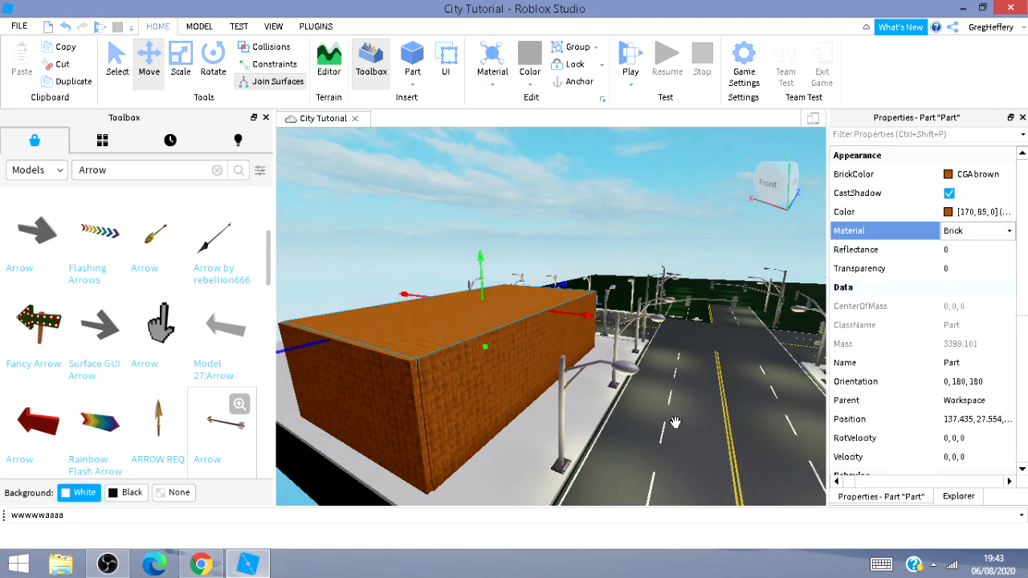
# Colour the far side wall CGA brown and set its material to Brick.
pyautogui.click(629, 419)
pyautogui.press('a')
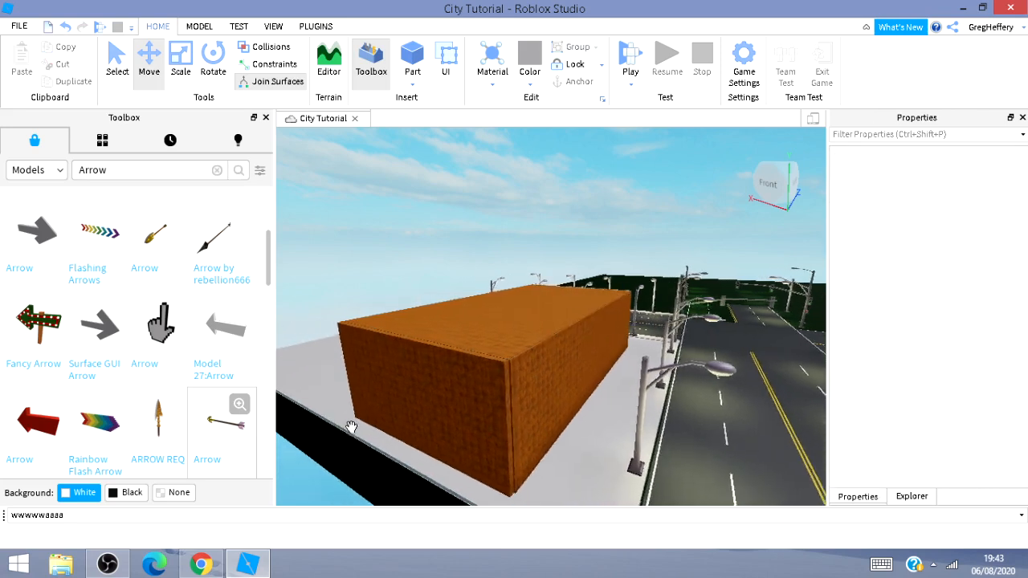
pyautogui.press('a')
pyautogui.press('w')
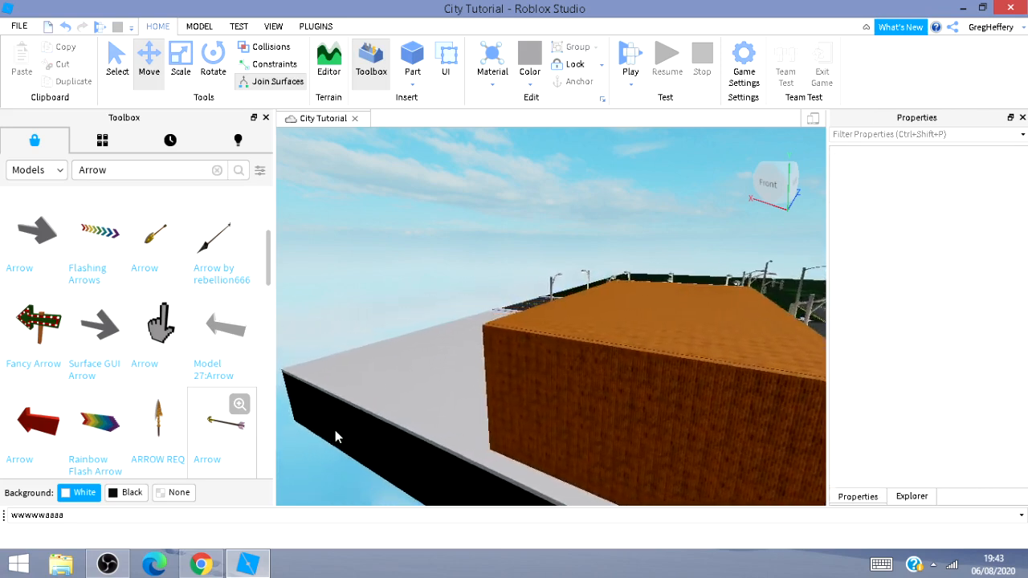
pyautogui.press('a')
pyautogui.moveTo(393, 438); pyautogui.dragTo(495, 367, button='right')
pyautogui.click(495, 367)
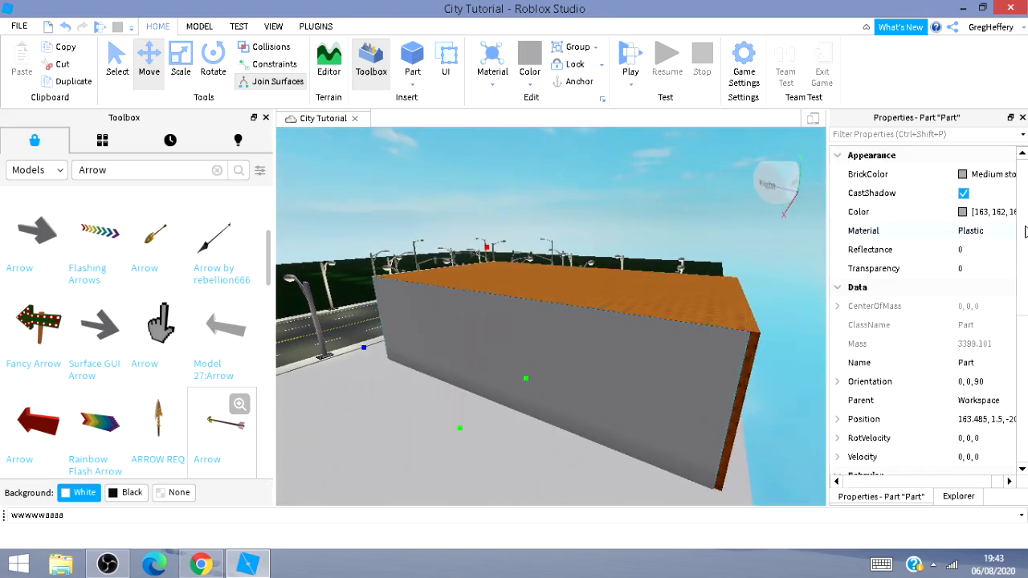
pyautogui.click(963, 176)
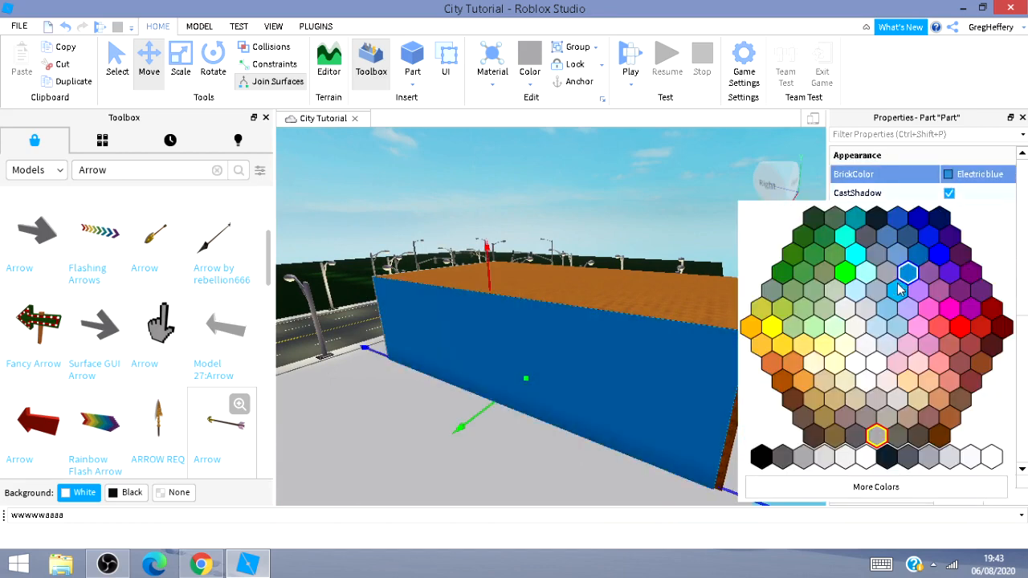
pyautogui.click(790, 395)
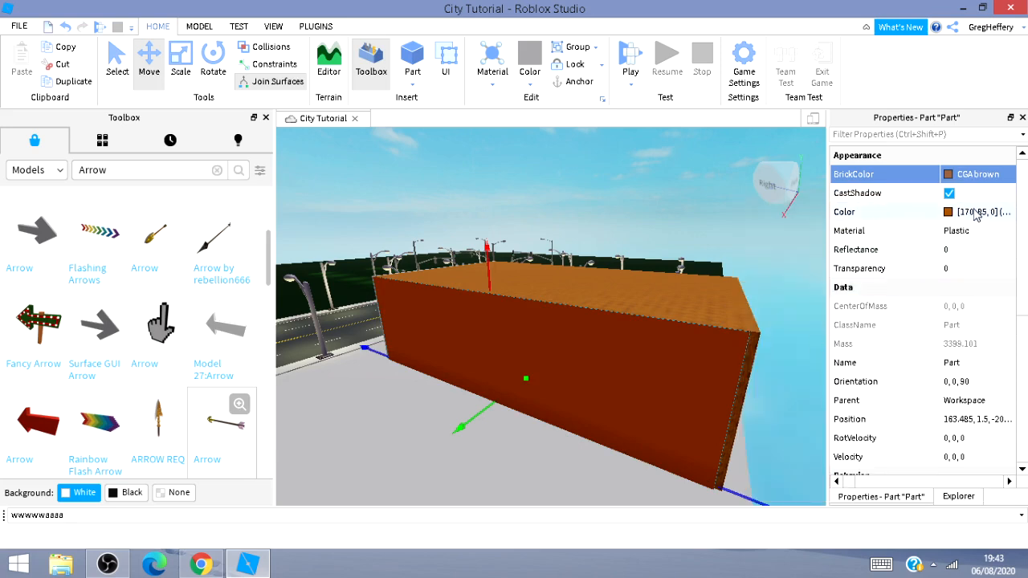
pyautogui.click(948, 234)
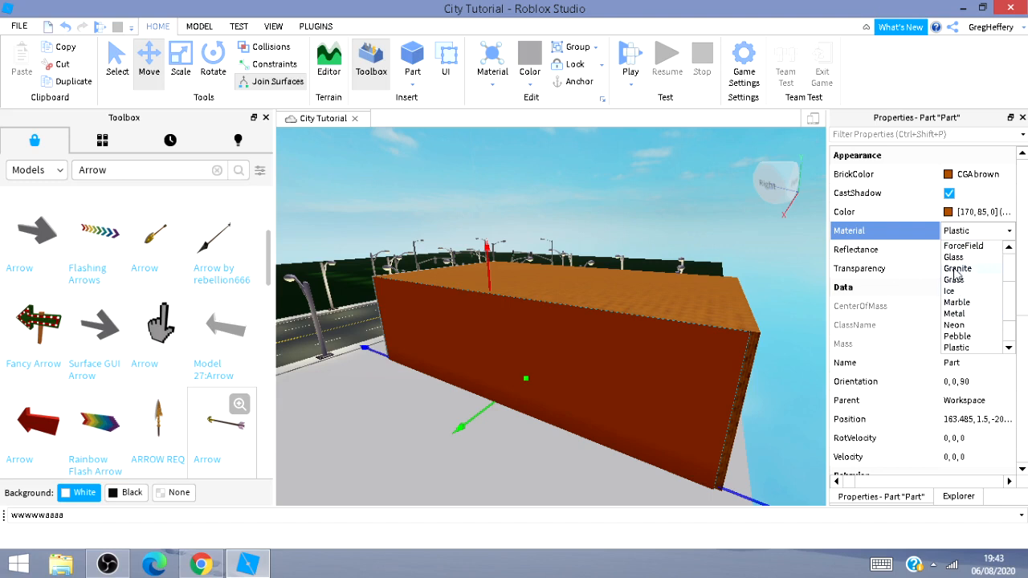
pyautogui.scroll(3, 952, 273)
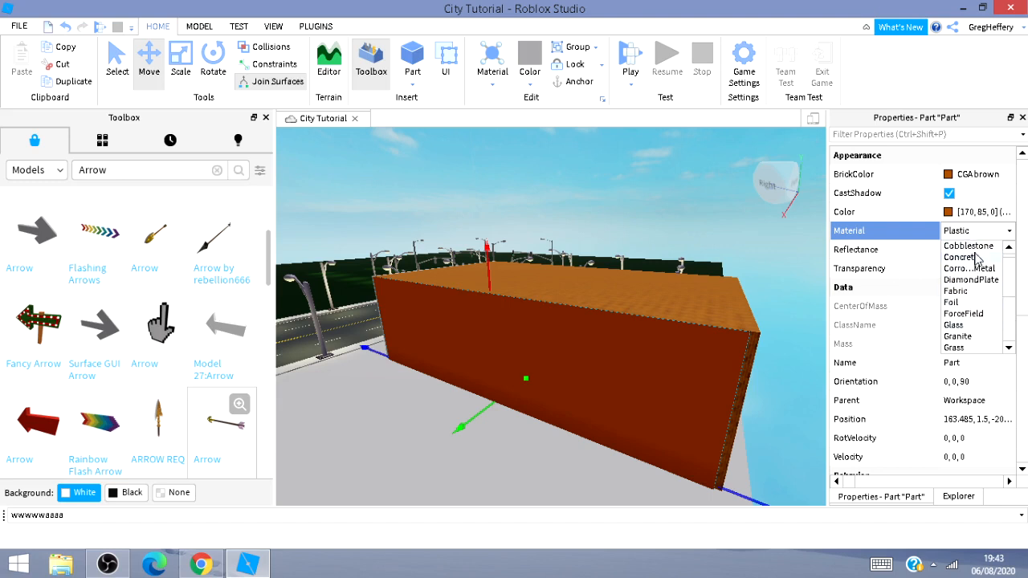
pyautogui.click(955, 246)
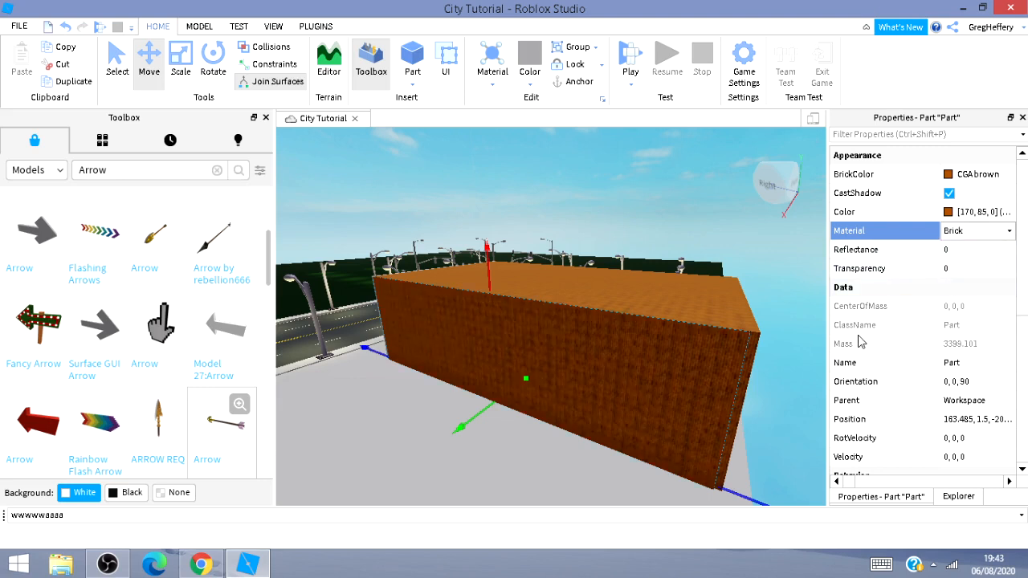
# Colour the opposite end wall CGA brown and set its material to Brick.
pyautogui.click(546, 447)
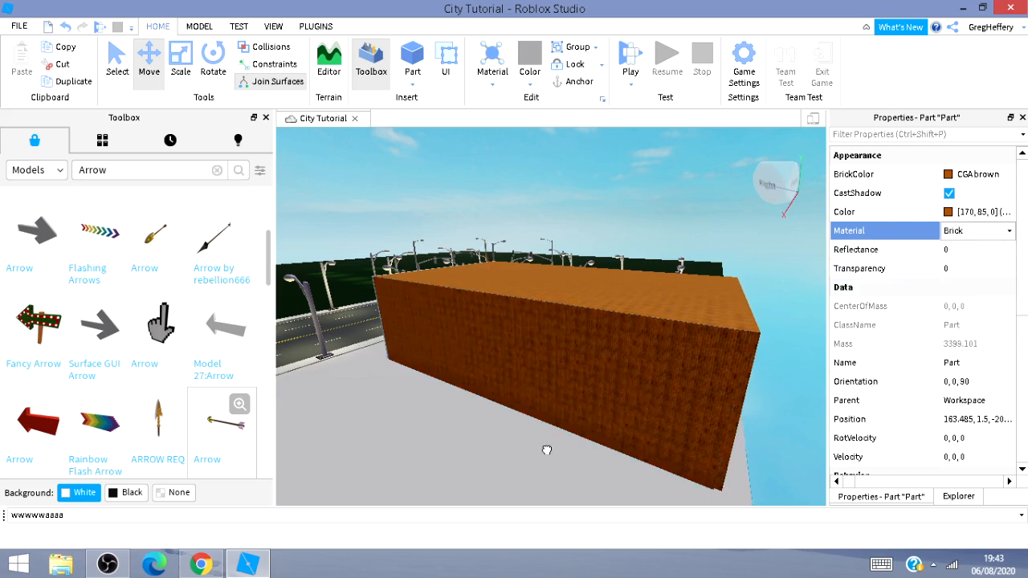
pyautogui.press('a')
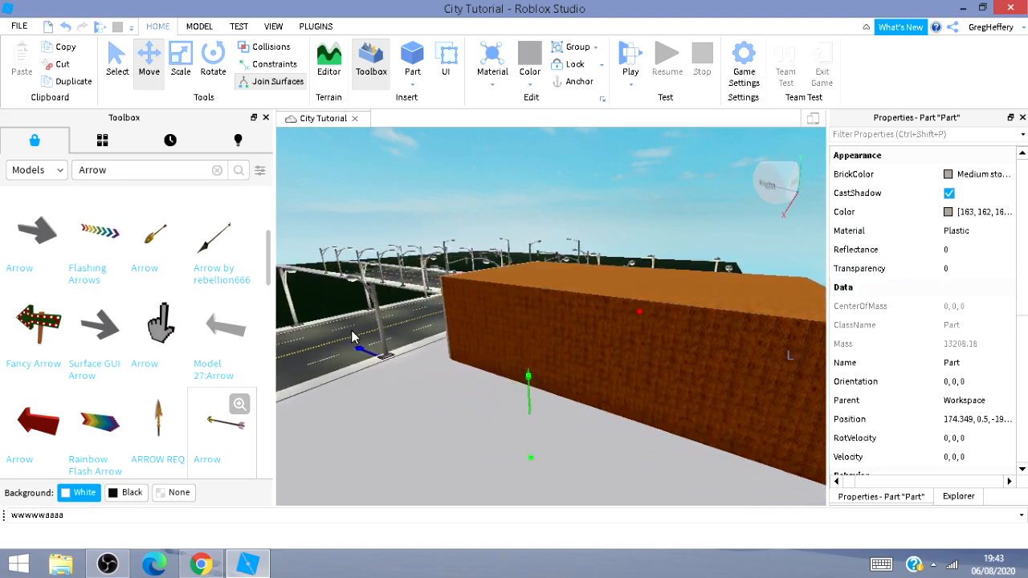
pyautogui.click(341, 361)
pyautogui.press('w')
pyautogui.press('a')
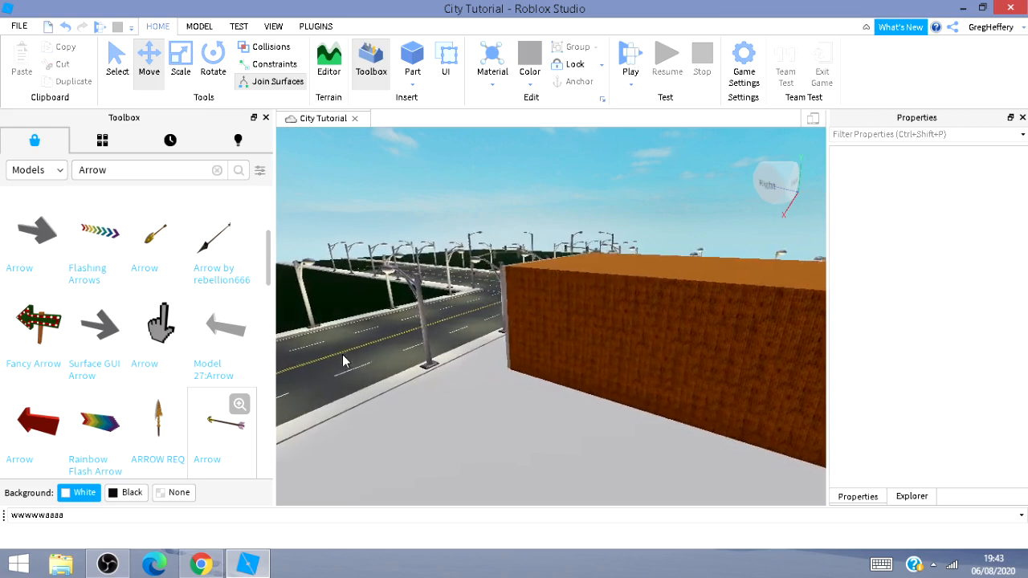
pyautogui.moveTo(342, 360); pyautogui.dragTo(340, 359, button='right')
pyautogui.press('a')
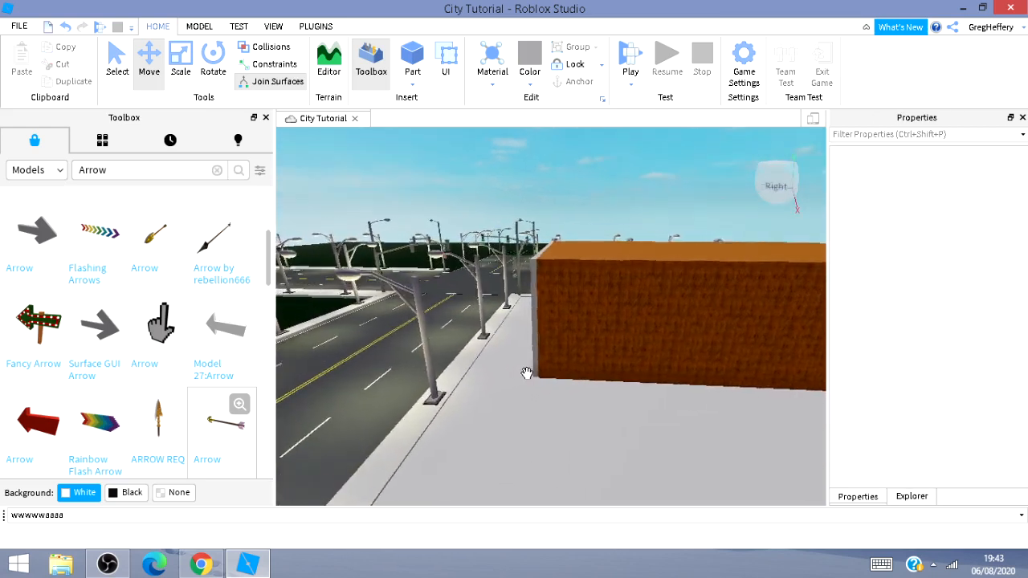
pyautogui.press('a')
pyautogui.click(615, 324)
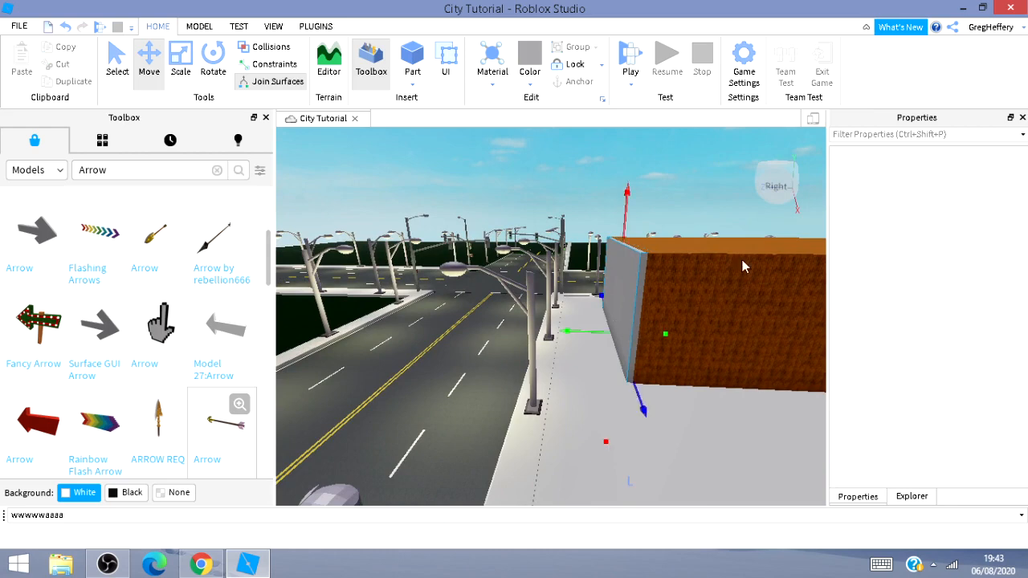
pyautogui.click(963, 175)
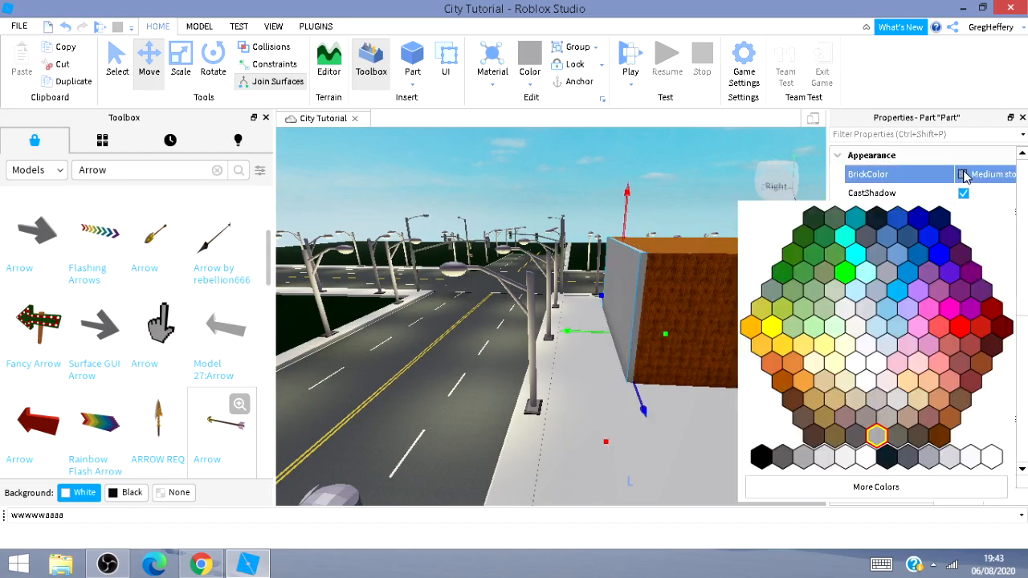
pyautogui.click(783, 383)
pyautogui.click(982, 233)
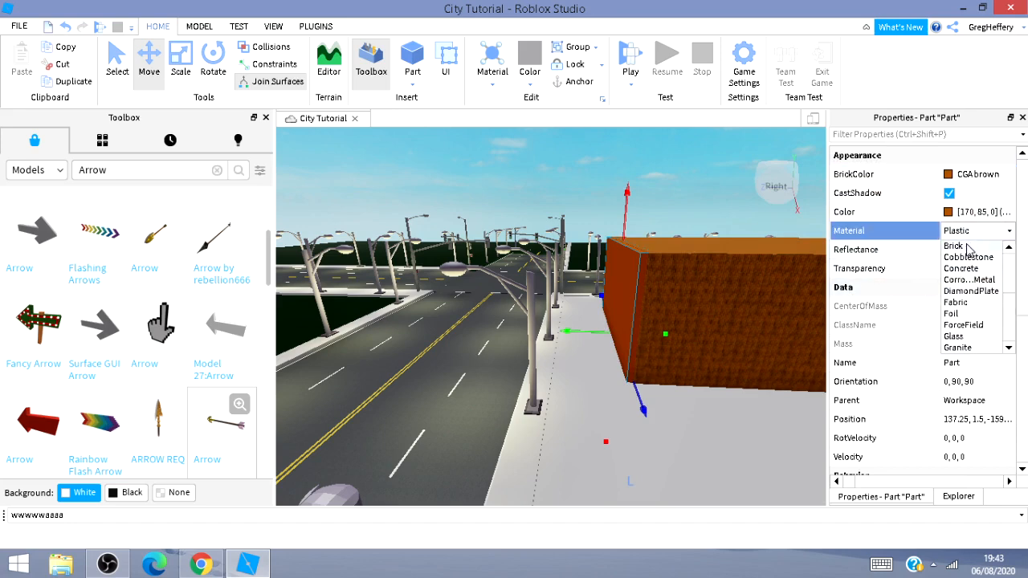
pyautogui.click(955, 245)
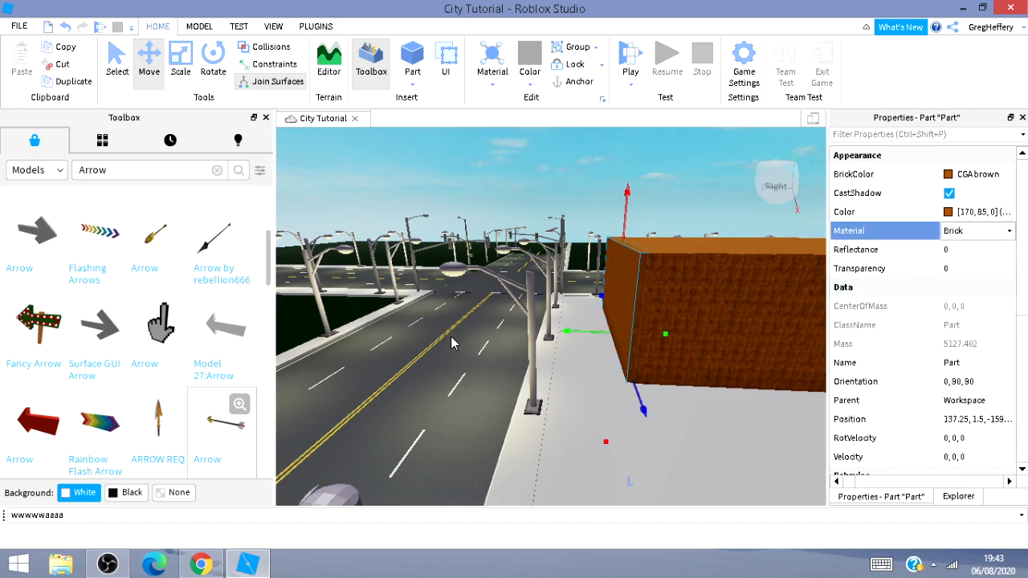
# Give the floor inside the building Navy blue colour and Marble material.
pyautogui.click(444, 382)
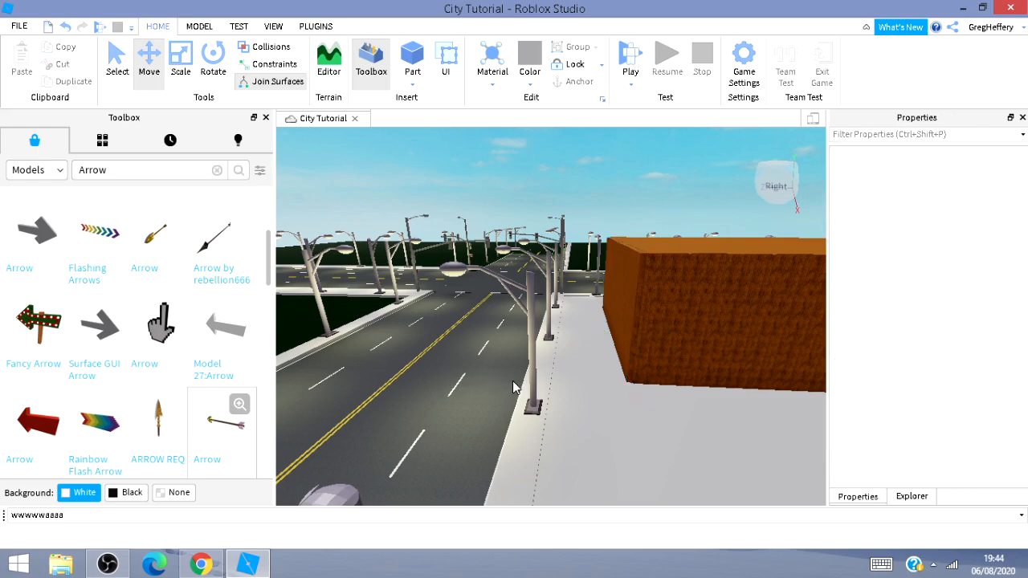
pyautogui.press('w')
pyautogui.moveTo(517, 381)
pyautogui.mouseDown(button='right')
pyautogui.moveTo(543, 391)
pyautogui.moveTo(515, 381)
pyautogui.mouseUp(button='right')
pyautogui.press('w')
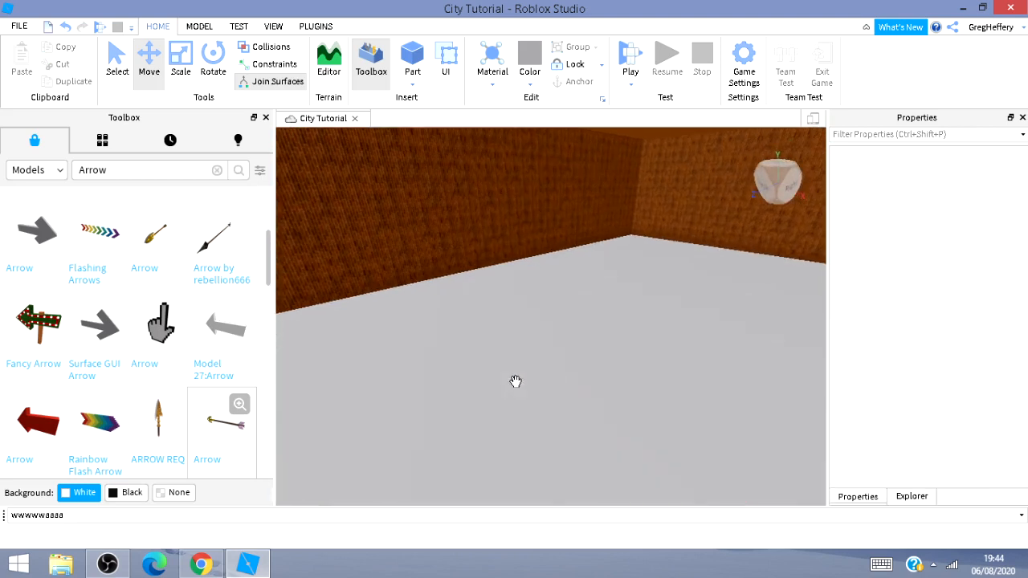
pyautogui.click(531, 362)
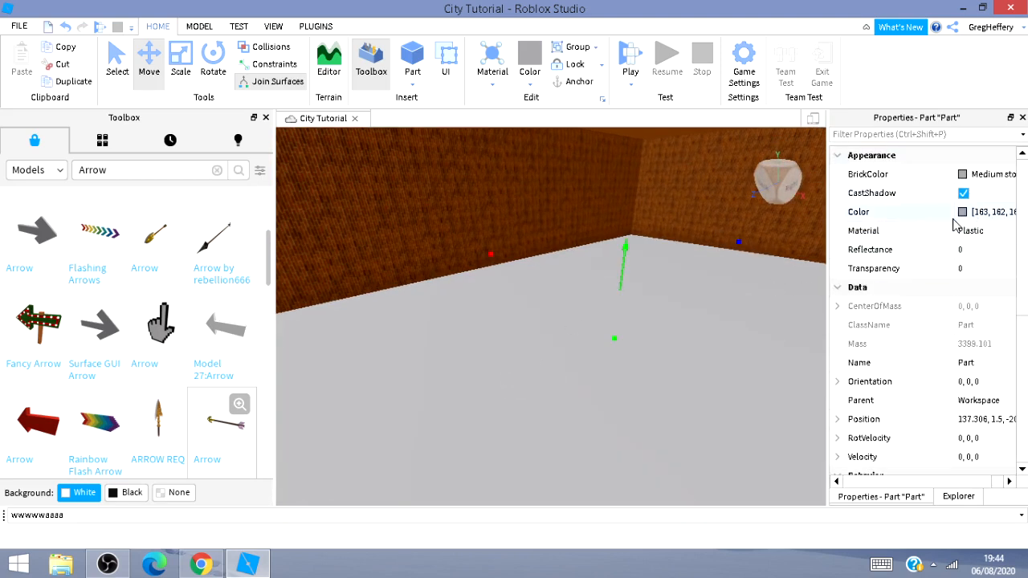
pyautogui.click(963, 175)
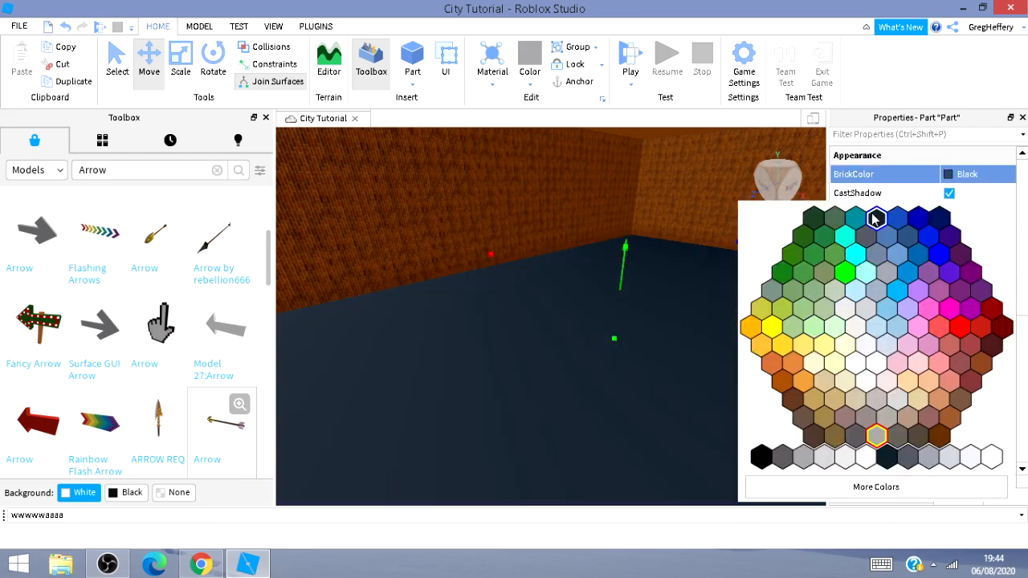
pyautogui.click(939, 220)
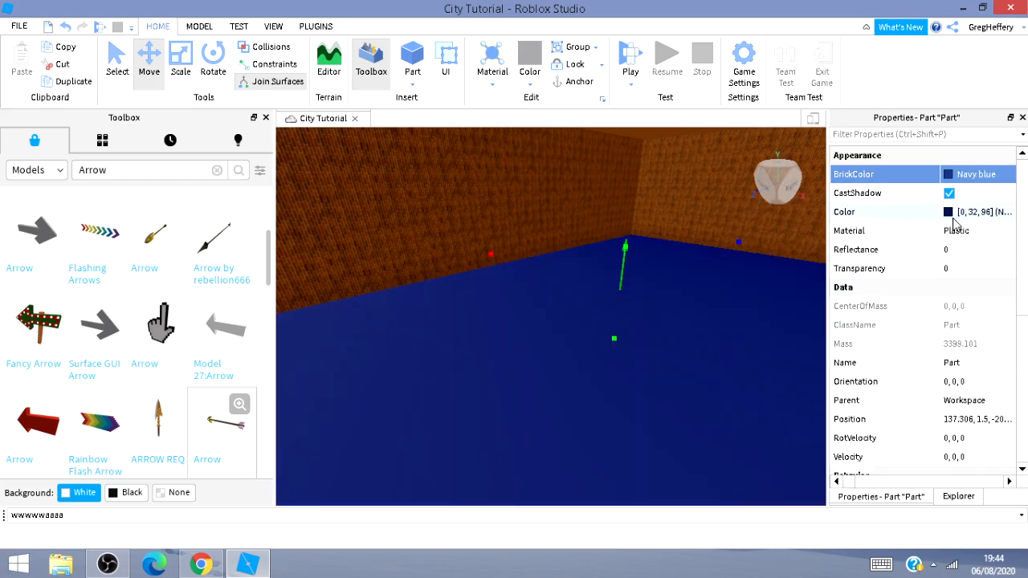
pyautogui.click(952, 232)
pyautogui.click(951, 232)
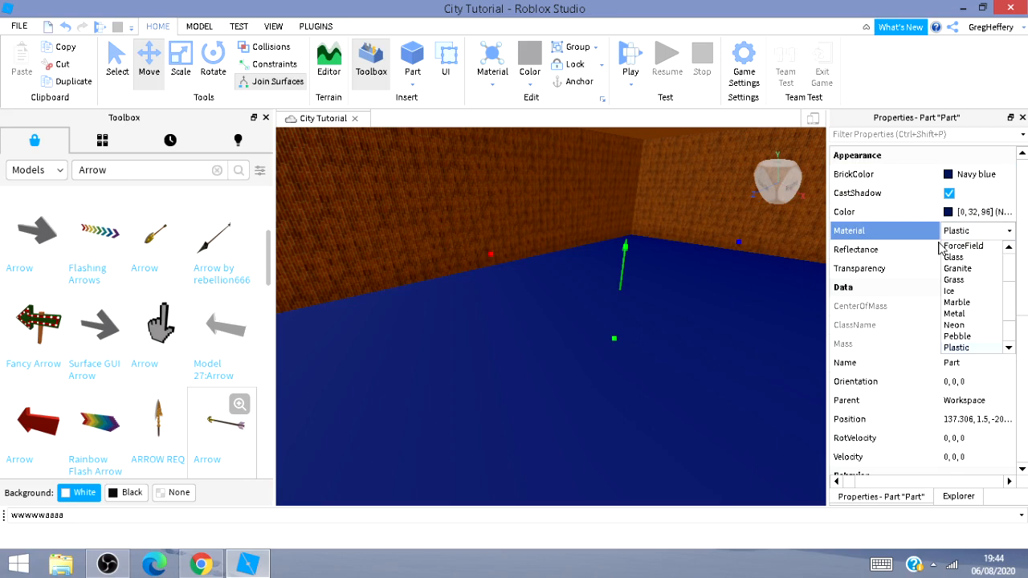
pyautogui.click(981, 302)
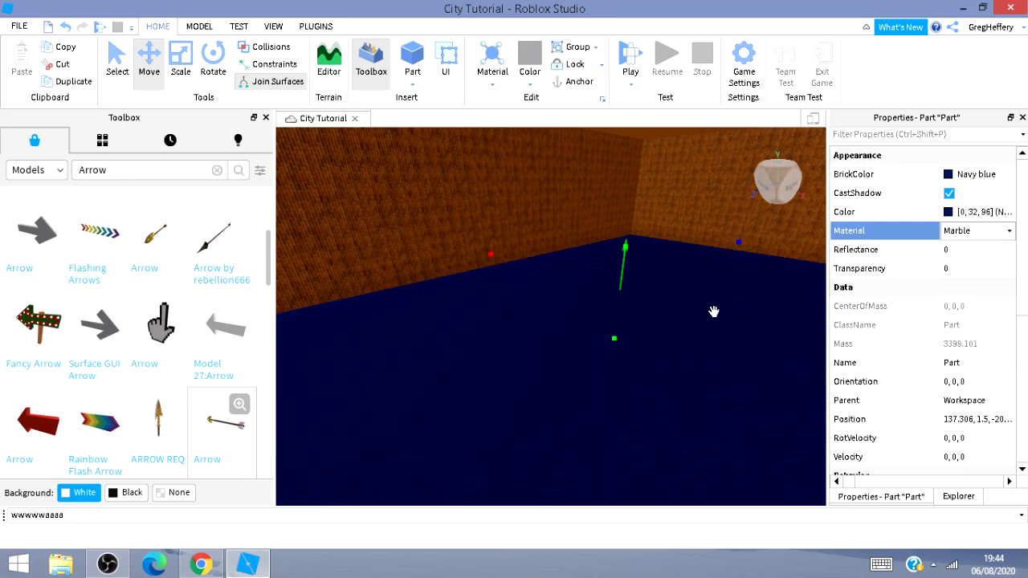
# Recolour the building's floor Institutional white.
pyautogui.moveTo(660, 344); pyautogui.dragTo(803, 345, button='right')
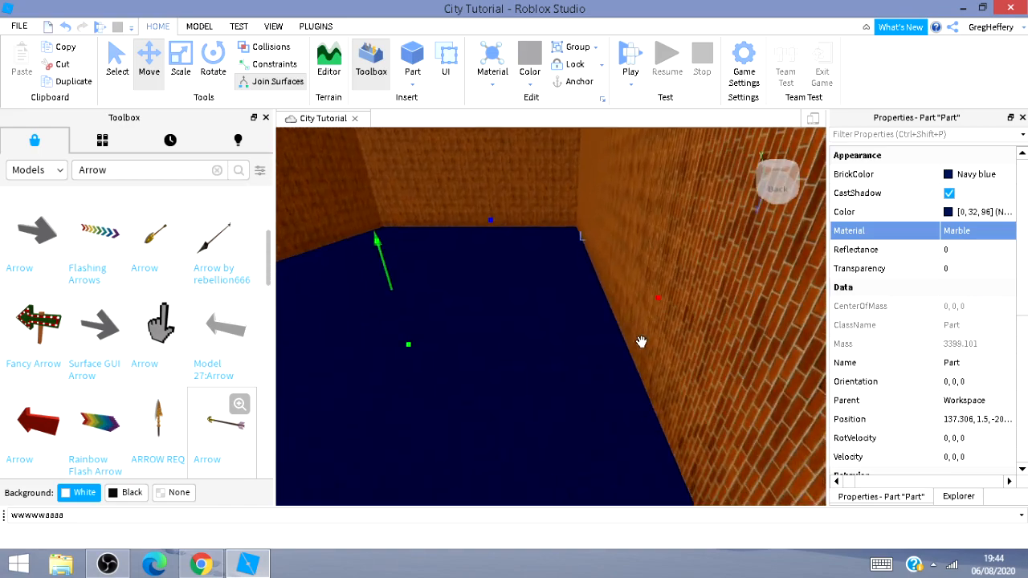
pyautogui.press('s')
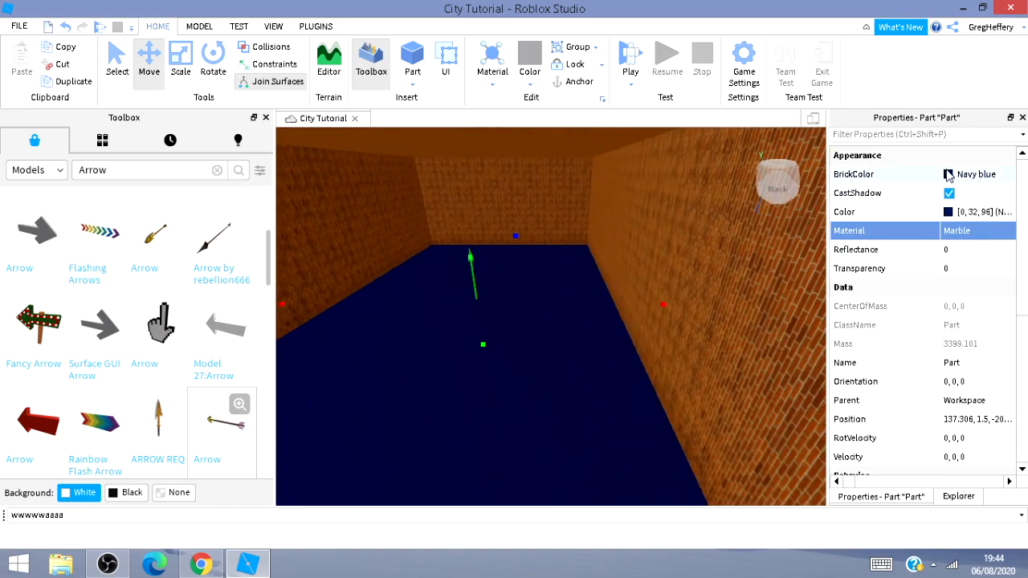
pyautogui.click(948, 175)
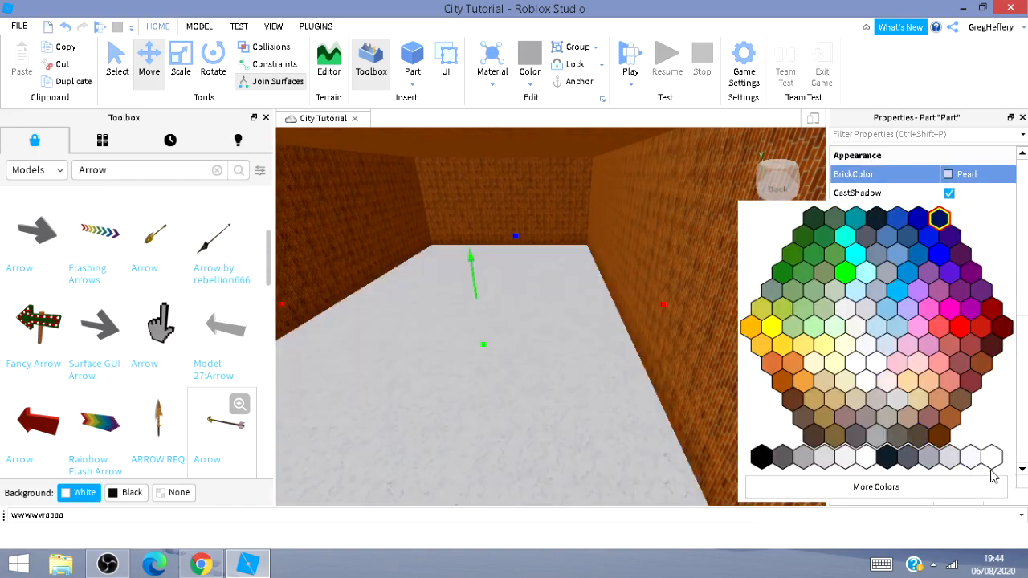
pyautogui.click(971, 456)
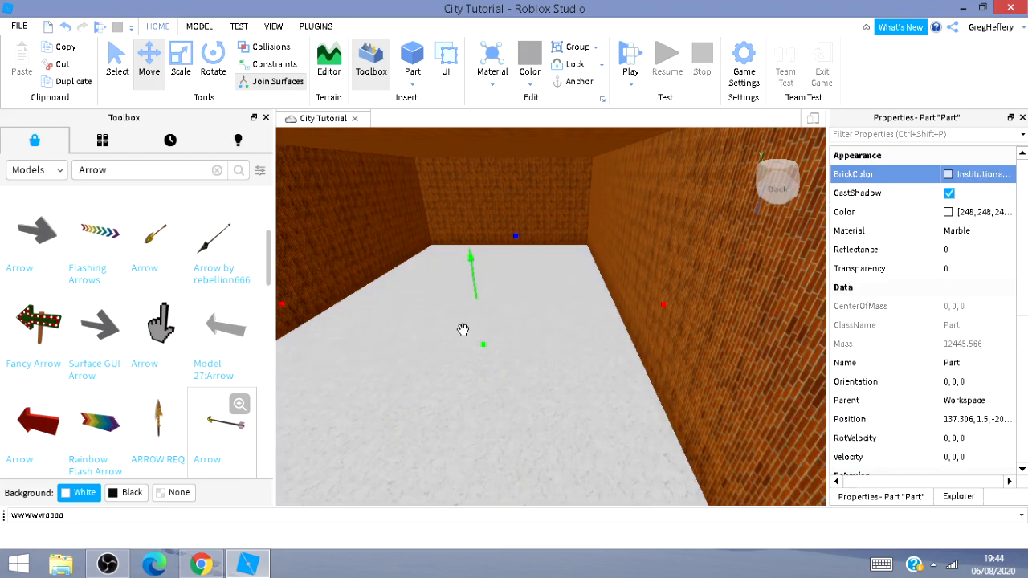
# Navigate out of the building and along the sidewalk to inspect the street beside it.
pyautogui.moveTo(463, 330); pyautogui.dragTo(456, 352, button='right')
pyautogui.moveTo(515, 434); pyautogui.dragTo(330, 342, button='right')
pyautogui.press('w')
pyautogui.press('s')
pyautogui.press('a')
pyautogui.click(434, 315)
pyautogui.press('a')
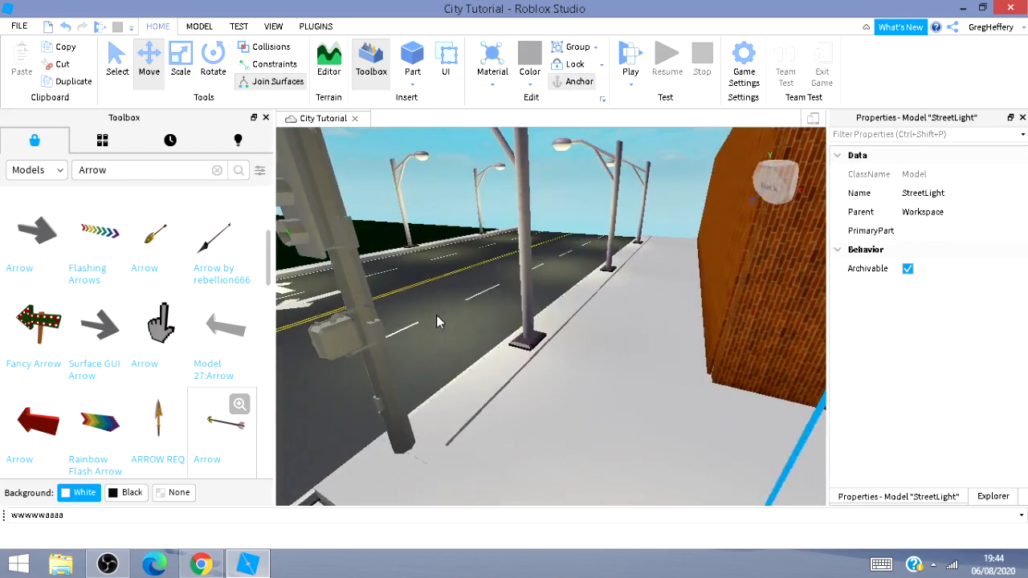
pyautogui.click(429, 333)
pyautogui.press('a')
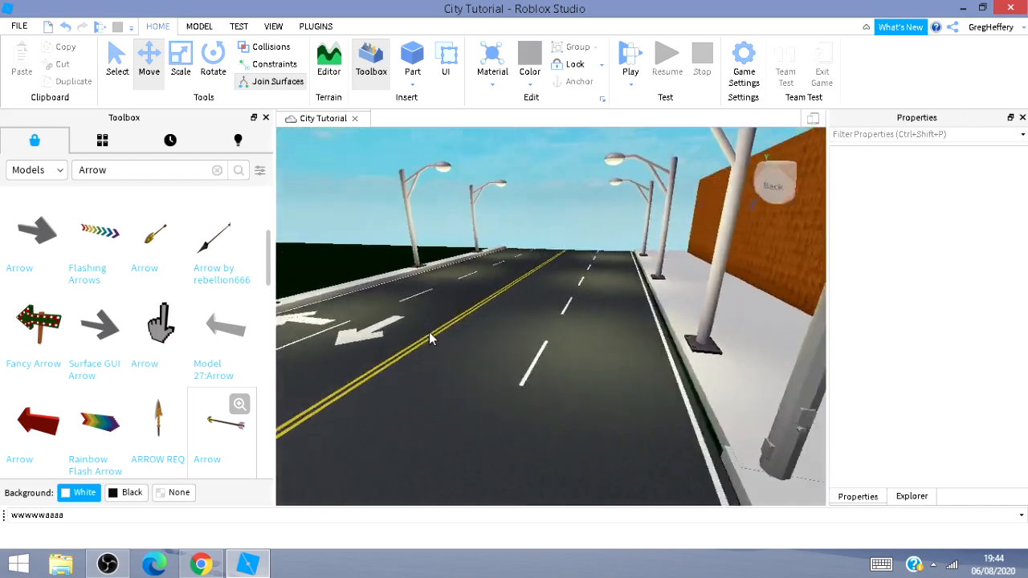
pyautogui.moveTo(429, 331); pyautogui.dragTo(669, 400, button='right')
pyautogui.press('a')
pyautogui.press('w')
pyautogui.press('a')
pyautogui.press('s')
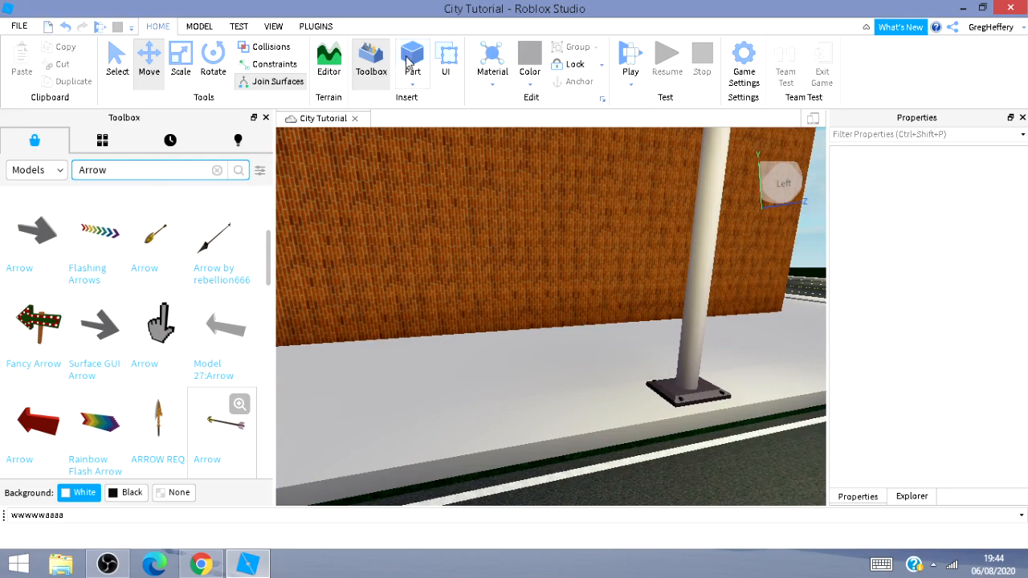
# Insert a new part and move it down toward the ground beside the building's brick wall.
pyautogui.click(408, 63)
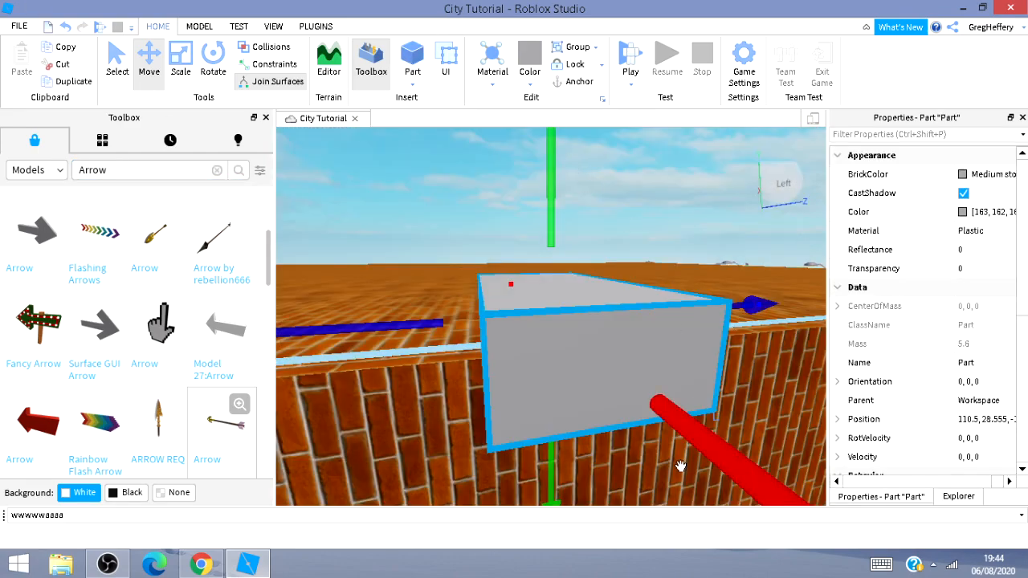
pyautogui.press('s')
pyautogui.press('d')
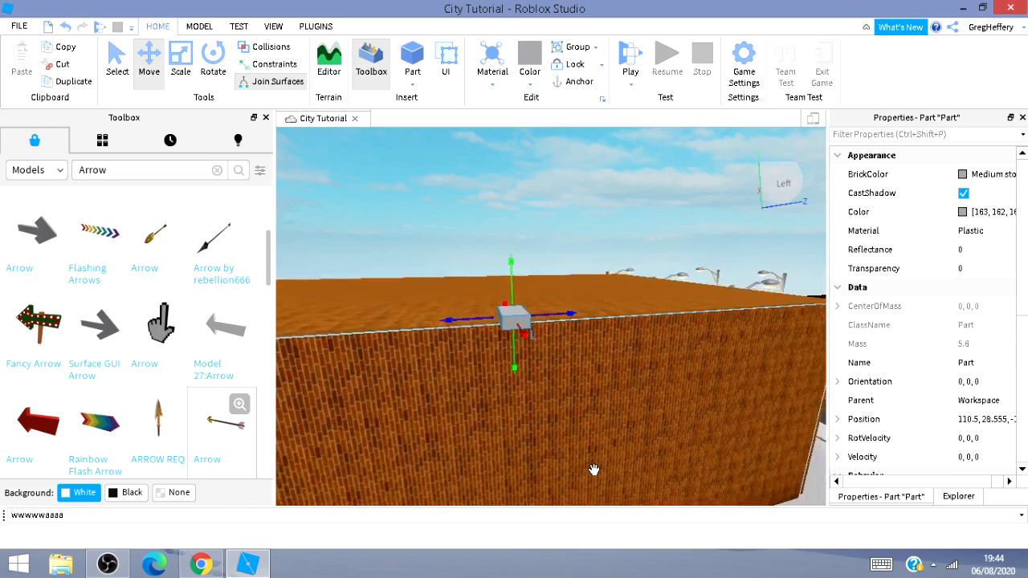
pyautogui.moveTo(570, 454); pyautogui.dragTo(570, 400, button='right')
pyautogui.press('a')
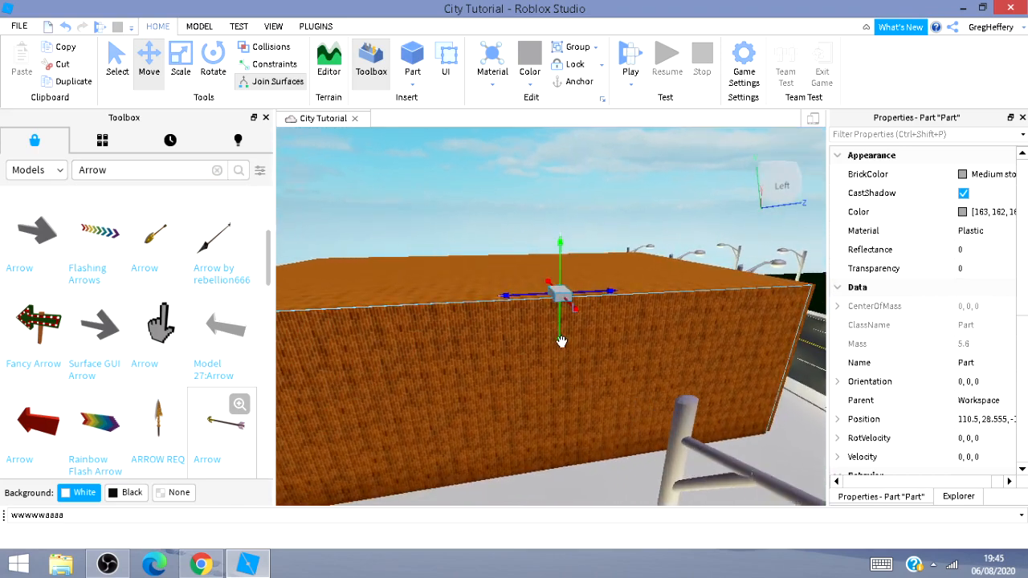
pyautogui.moveTo(561, 342); pyautogui.dragTo(492, 458)
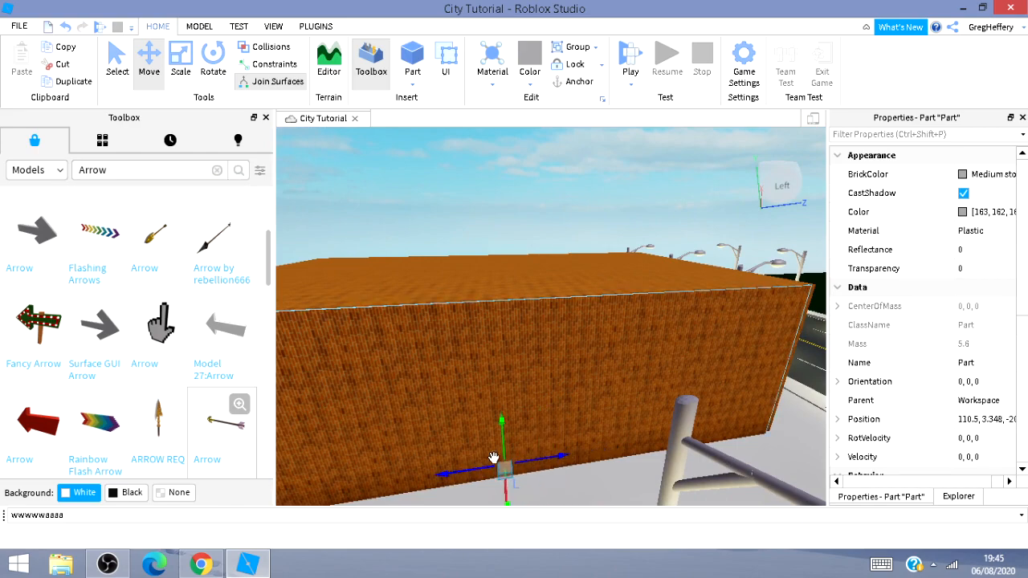
# Adjust the part's height so it sits on the sidewalk at the foot of the wall.
pyautogui.moveTo(579, 464)
pyautogui.mouseDown(button='right')
pyautogui.moveTo(587, 573)
pyautogui.moveTo(576, 474)
pyautogui.mouseUp(button='right')
pyautogui.press('w')
pyautogui.press('d')
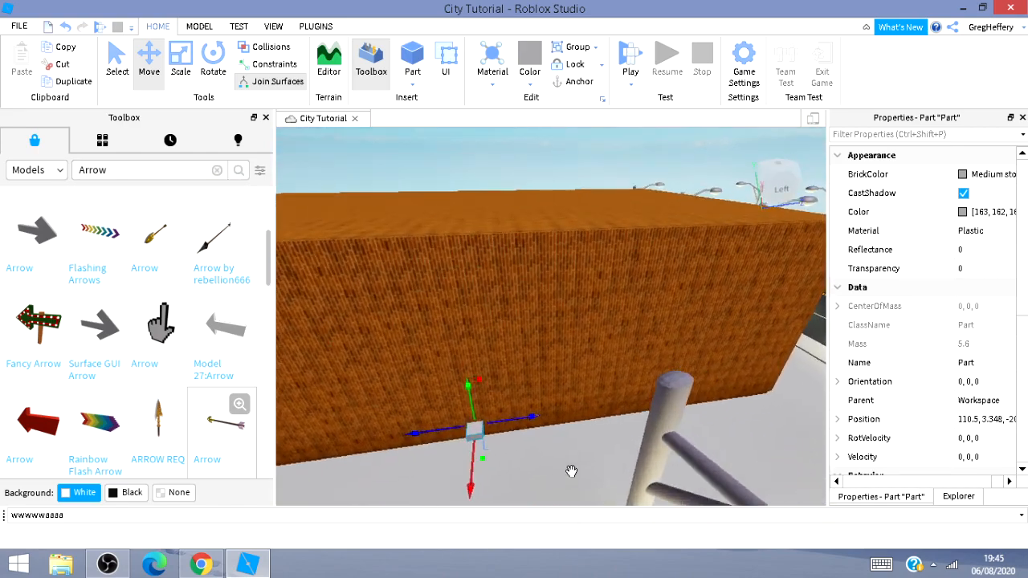
pyautogui.press('s')
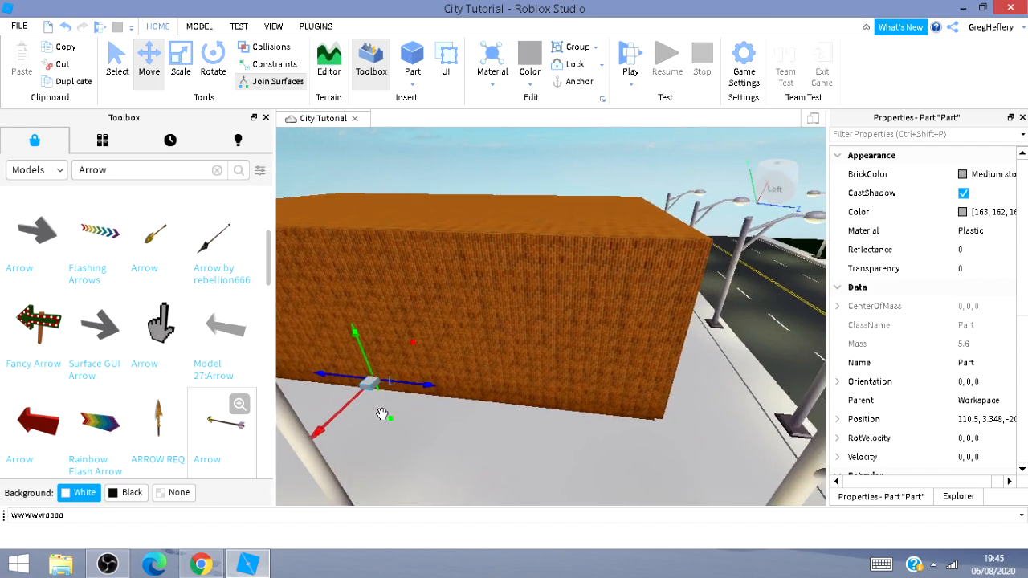
pyautogui.moveTo(389, 423); pyautogui.dragTo(394, 436)
pyautogui.press('w')
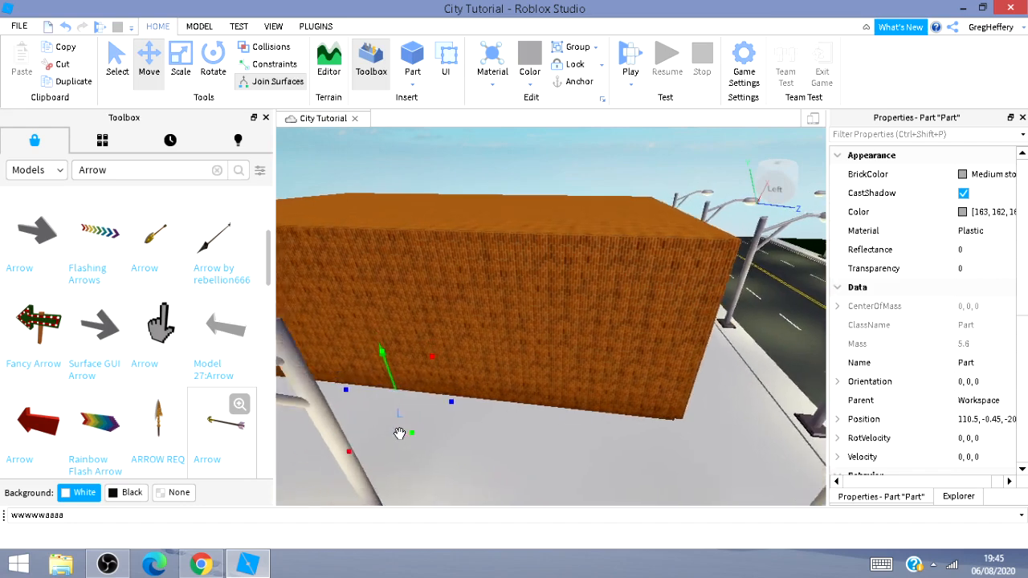
pyautogui.press('a')
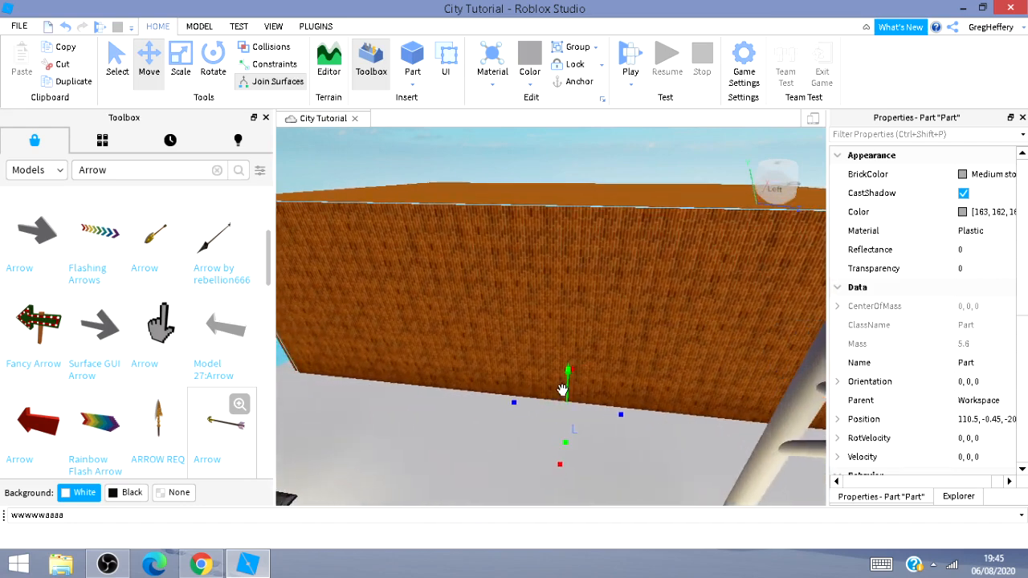
pyautogui.moveTo(567, 385); pyautogui.dragTo(580, 378)
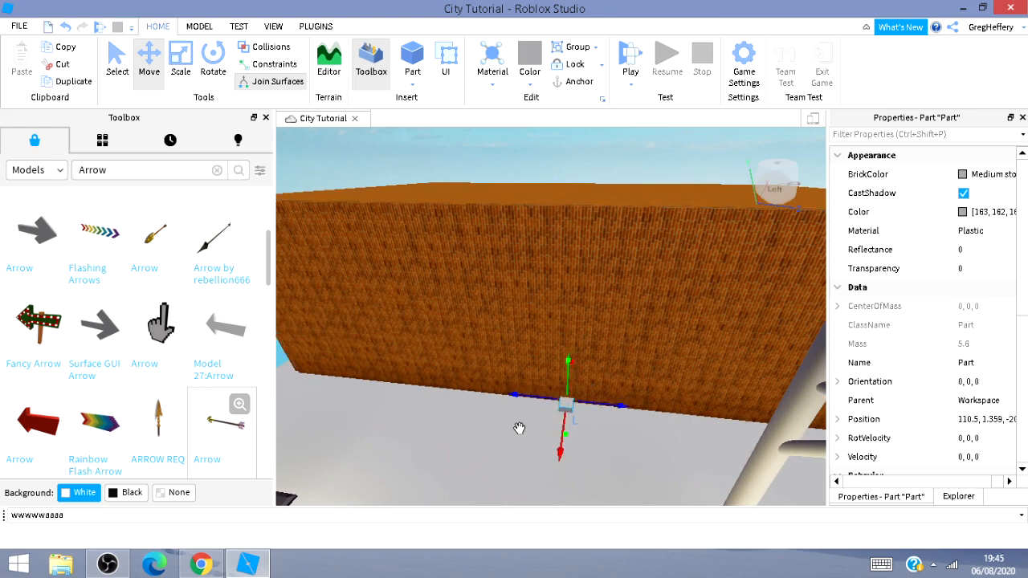
# Rotate the part 90 degrees so it lines up with the wall.
pyautogui.click(213, 70)
pyautogui.click(566, 431)
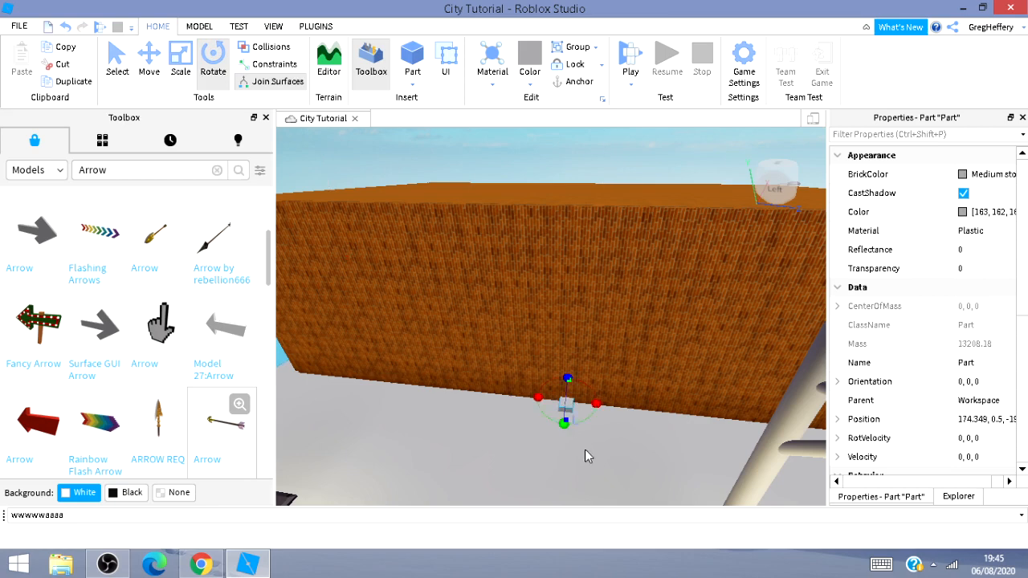
pyautogui.moveTo(570, 426); pyautogui.dragTo(599, 401)
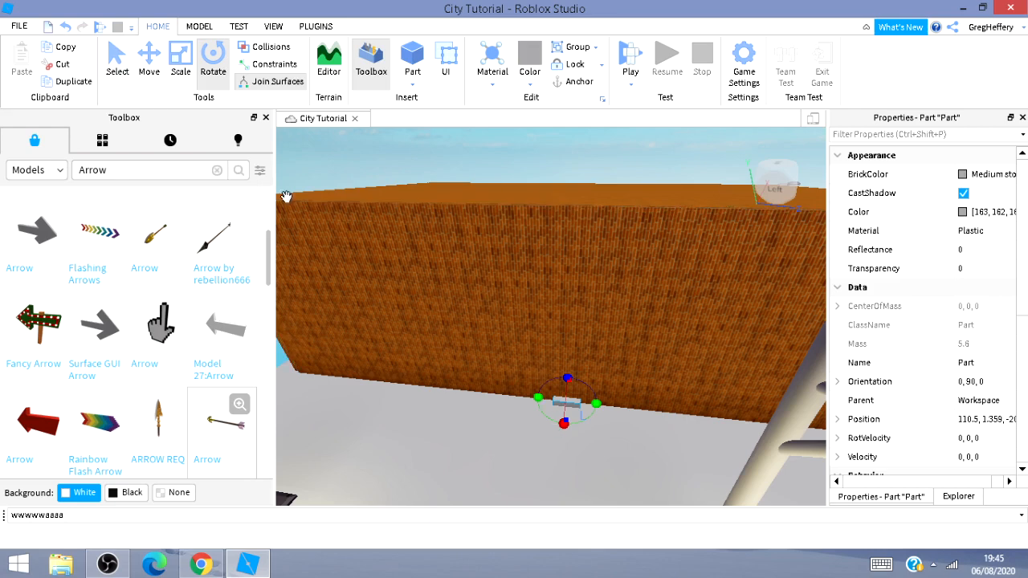
# Scale the part down into a thin slab with the Scale tool.
pyautogui.click(181, 58)
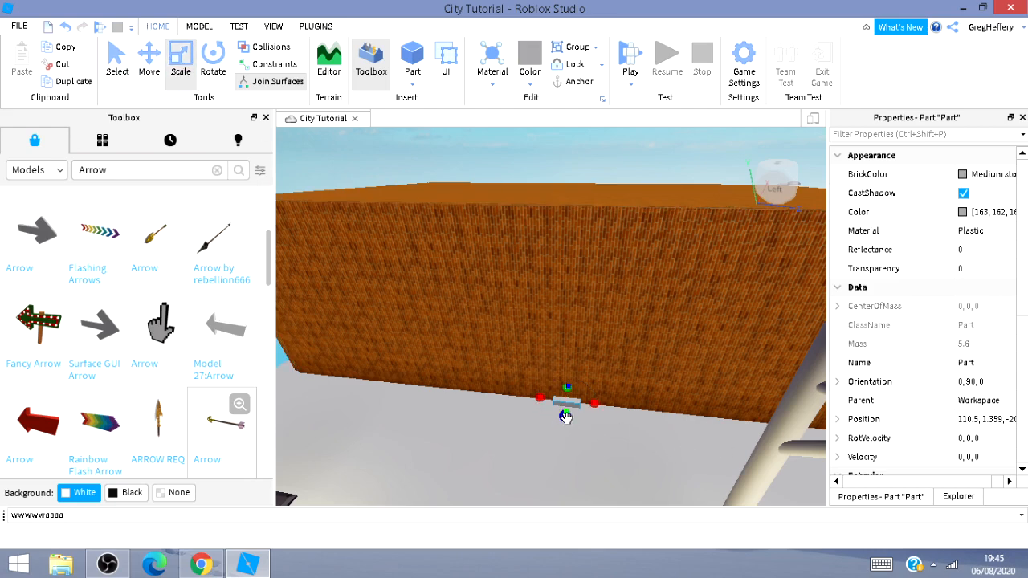
pyautogui.moveTo(566, 417); pyautogui.dragTo(576, 411)
pyautogui.scroll(10, 582, 411)
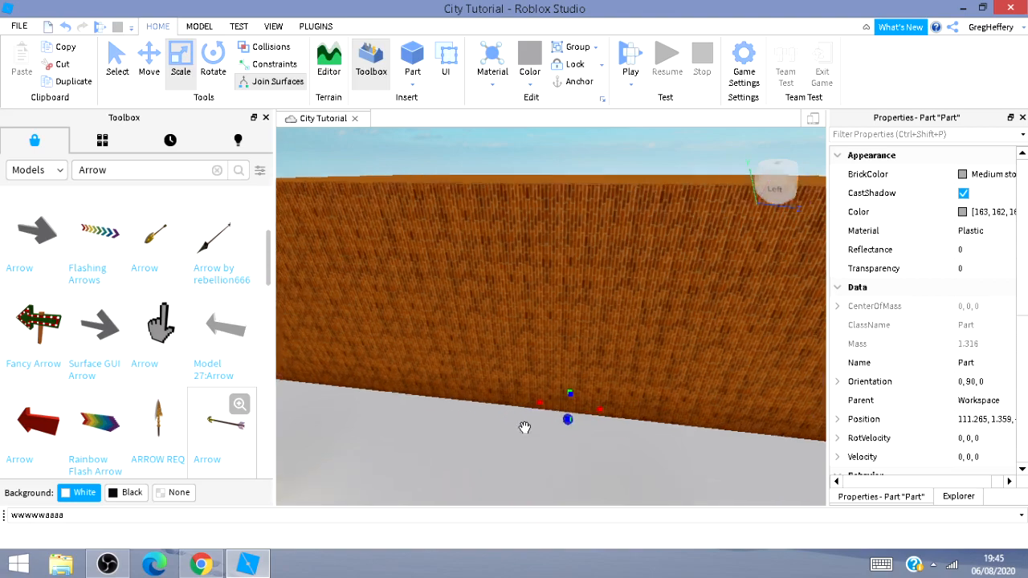
pyautogui.scroll(2, 526, 428)
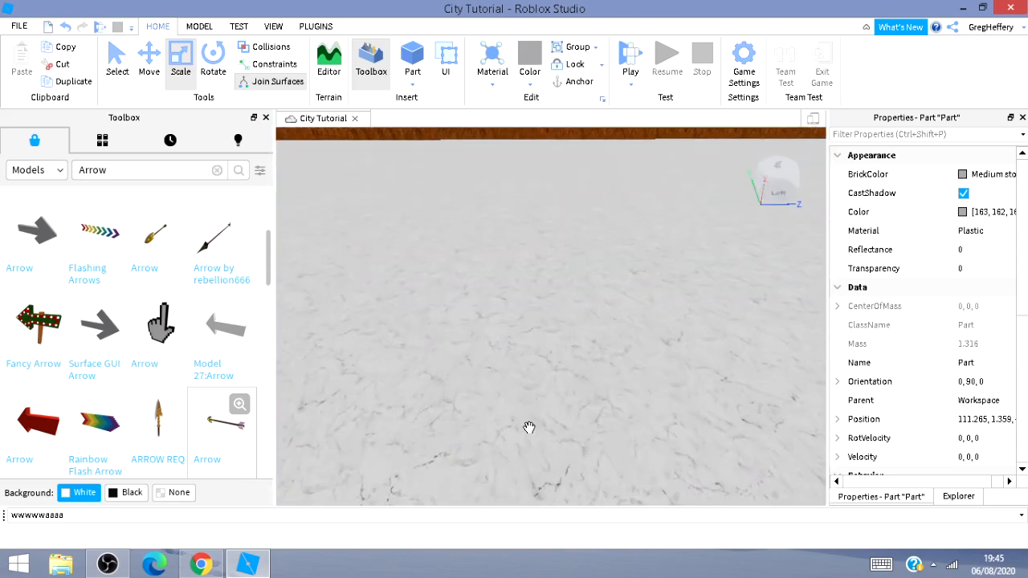
pyautogui.scroll(-2, 528, 428)
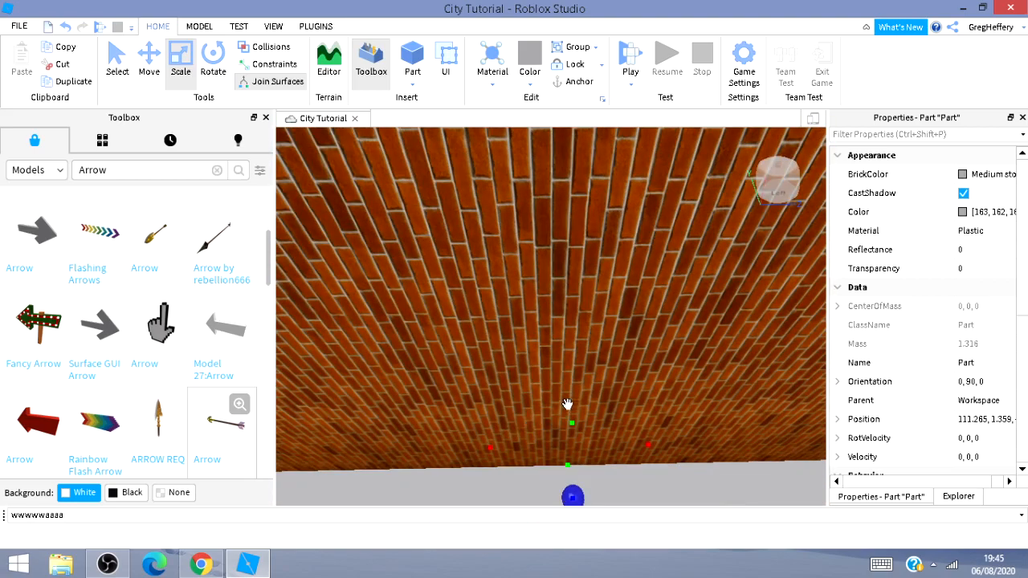
pyautogui.moveTo(567, 404); pyautogui.dragTo(572, 423)
pyautogui.scroll(-3, 575, 444)
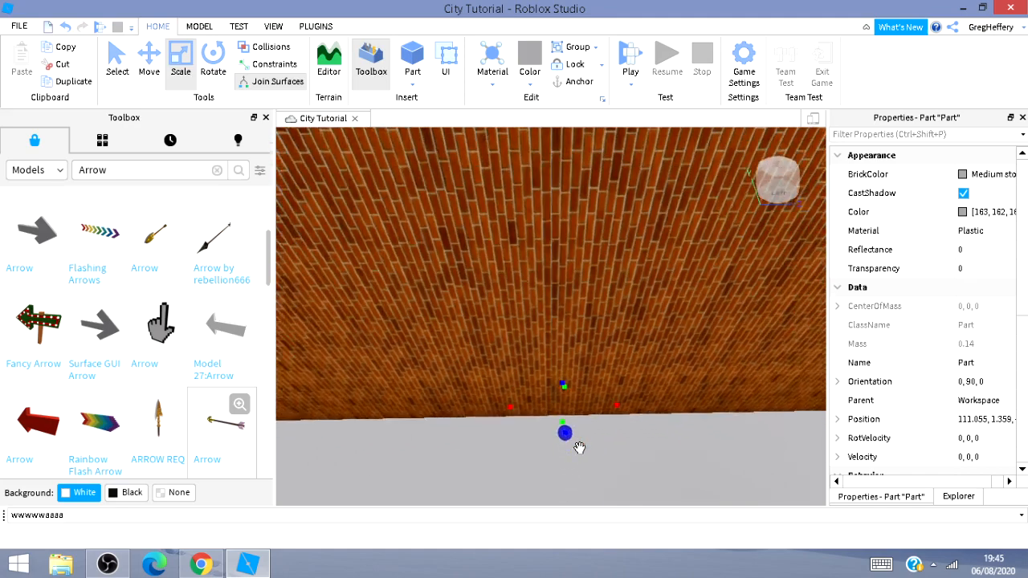
# Move the thin part flush against the base of the brick wall.
pyautogui.click(149, 63)
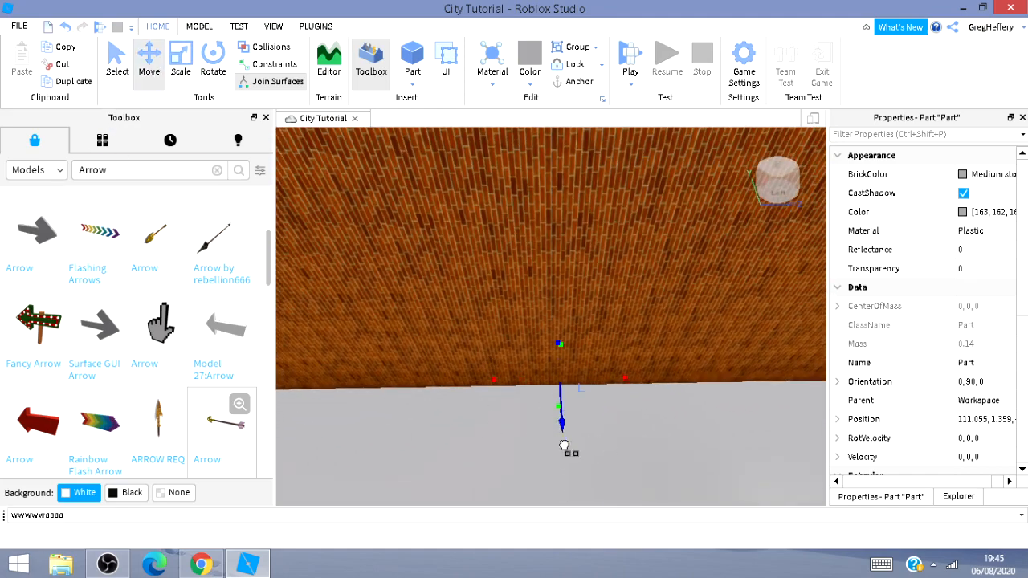
pyautogui.moveTo(563, 445)
pyautogui.mouseDown()
pyautogui.moveTo(564, 475)
pyautogui.moveTo(563, 437)
pyautogui.mouseUp()
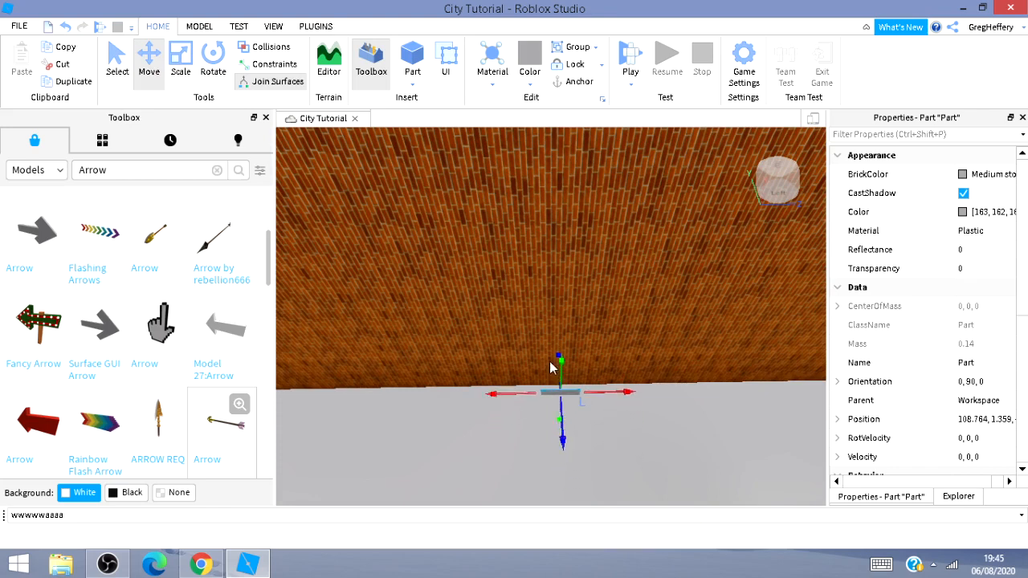
pyautogui.moveTo(561, 369); pyautogui.dragTo(561, 363)
pyautogui.moveTo(516, 394); pyautogui.dragTo(497, 398)
pyautogui.press('a')
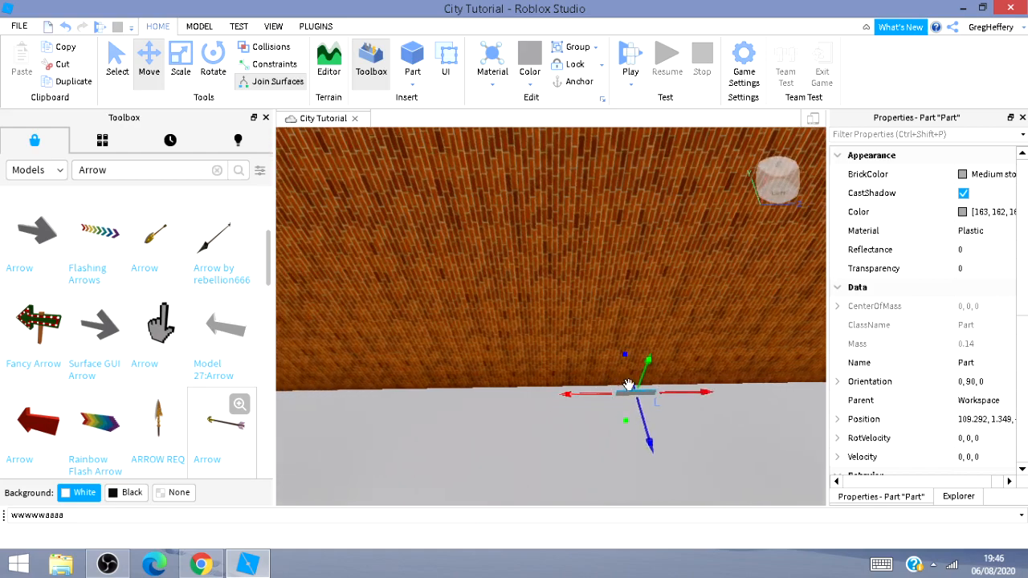
pyautogui.moveTo(630, 389); pyautogui.dragTo(625, 381)
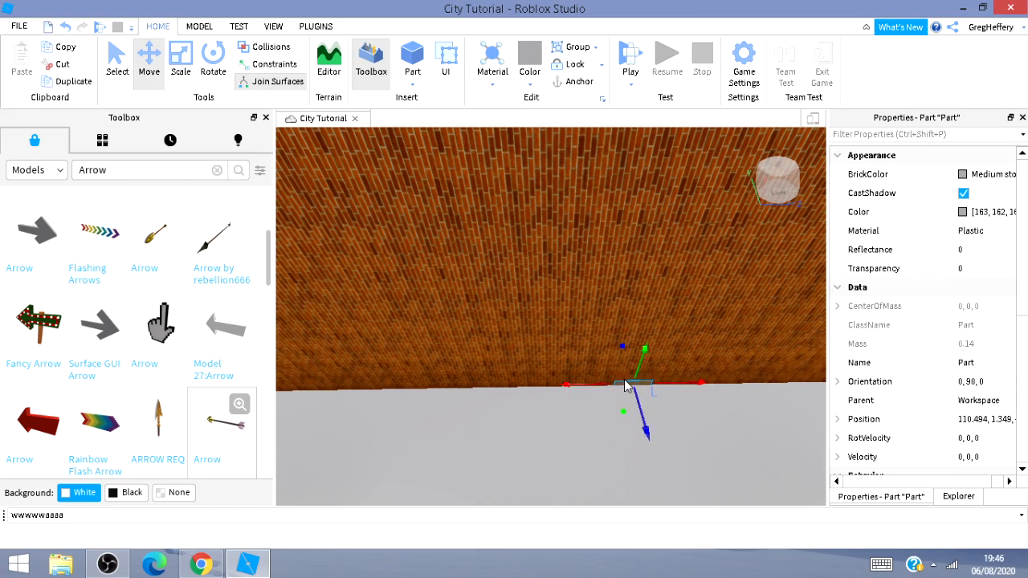
pyautogui.press('a')
pyautogui.press('s')
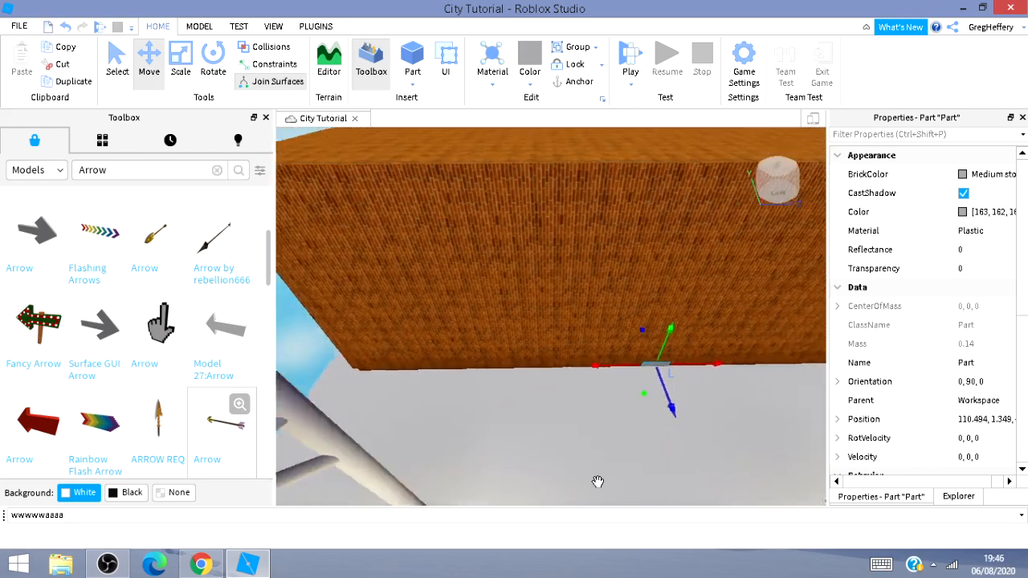
pyautogui.press('w')
# Scale the thin part to widen it along the wall.
pyautogui.hotkey('ctrl', '3')
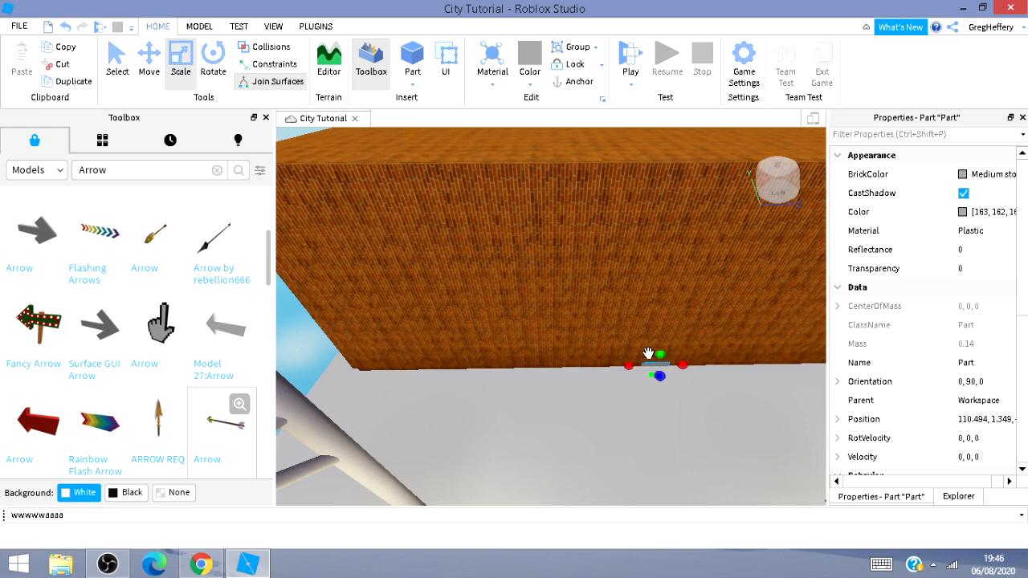
pyautogui.moveTo(647, 353); pyautogui.dragTo(646, 353)
pyautogui.press('w')
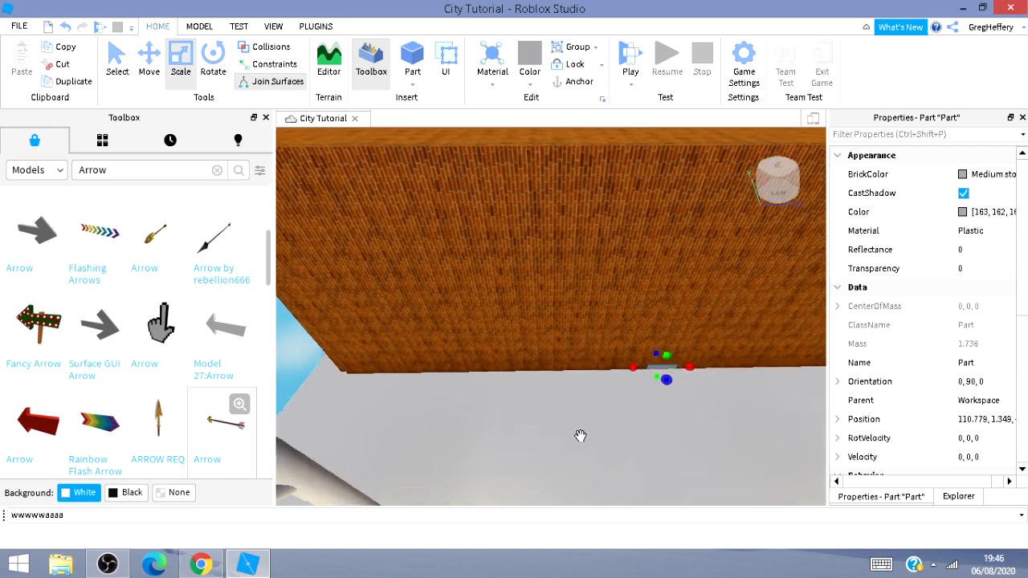
pyautogui.moveTo(583, 434); pyautogui.dragTo(505, 228, button='right')
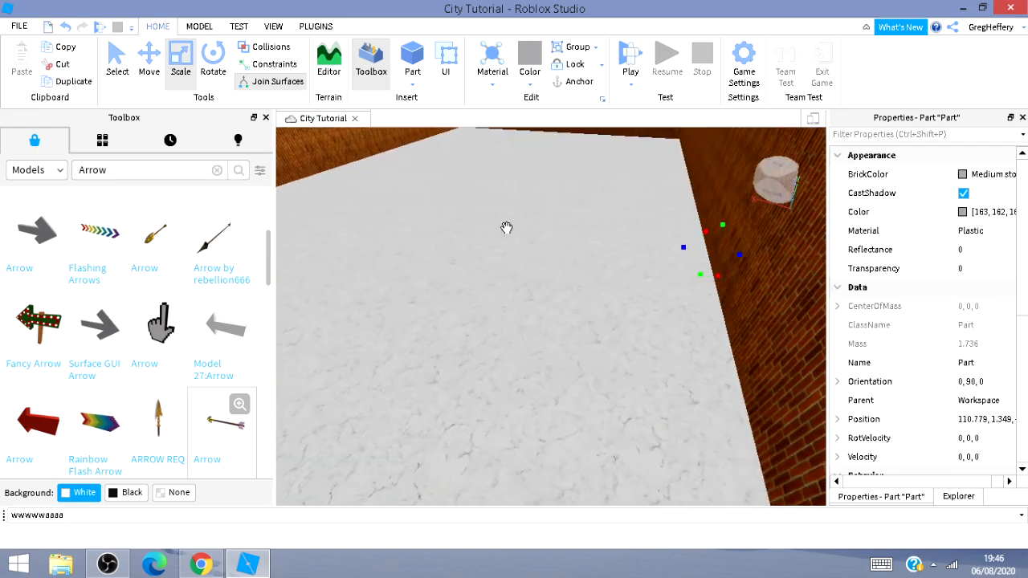
pyautogui.moveTo(686, 249)
pyautogui.mouseDown()
pyautogui.moveTo(626, 246)
pyautogui.moveTo(656, 240)
pyautogui.moveTo(701, 261)
pyautogui.mouseUp()
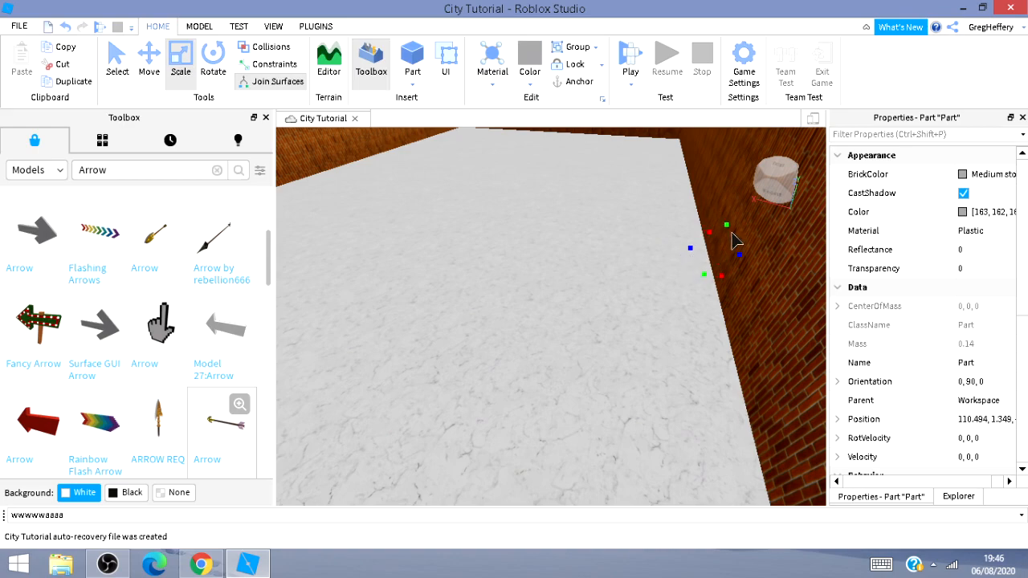
pyautogui.moveTo(729, 225); pyautogui.dragTo(644, 277)
pyautogui.press('d')
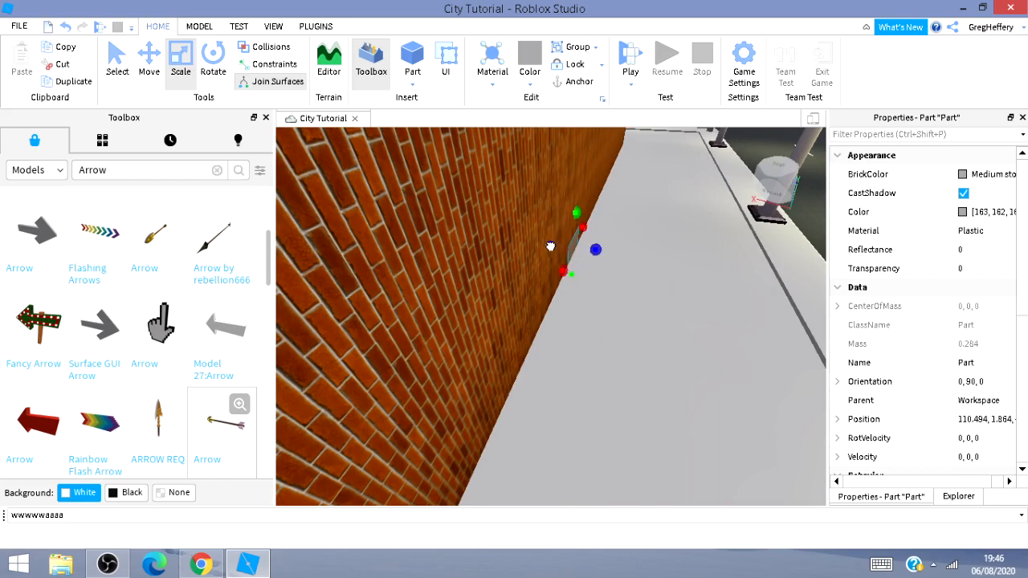
pyautogui.moveTo(549, 246); pyautogui.dragTo(676, 248, button='right')
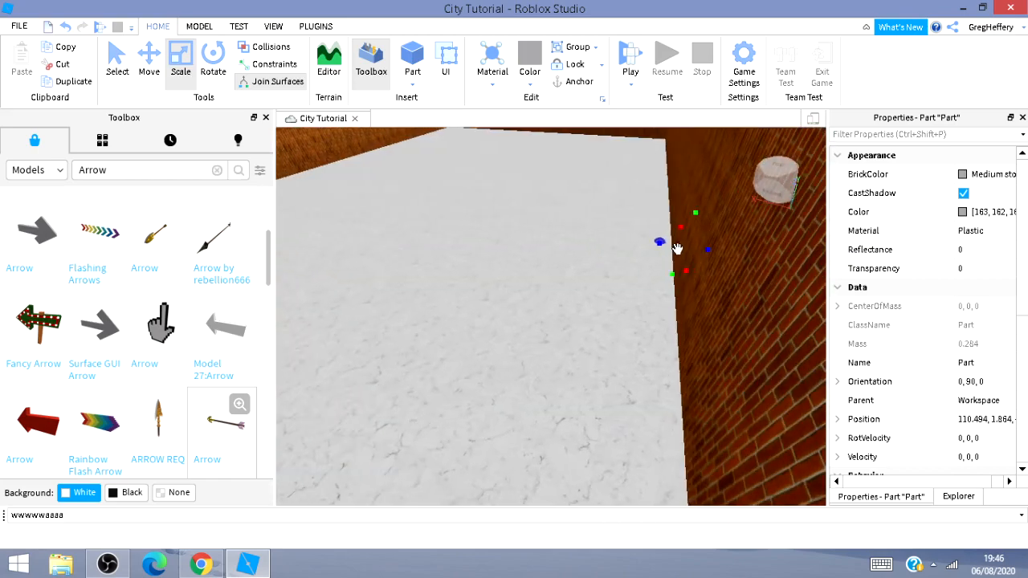
pyautogui.moveTo(644, 243)
pyautogui.mouseDown()
pyautogui.moveTo(604, 241)
pyautogui.moveTo(640, 244)
pyautogui.mouseUp()
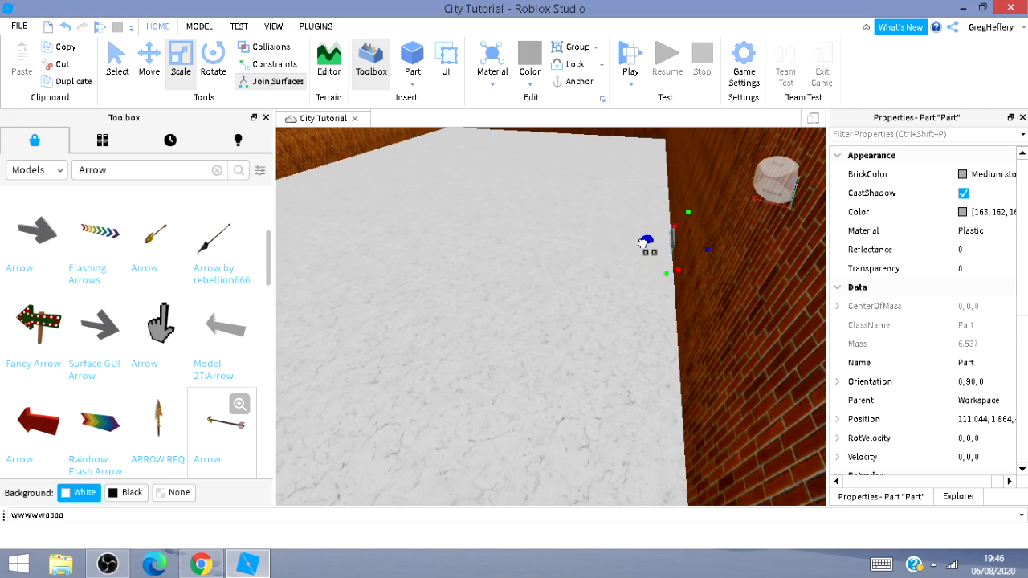
pyautogui.moveTo(551, 349); pyautogui.dragTo(529, 337, button='right')
pyautogui.moveTo(863, 235); pyautogui.dragTo(815, 263, button='right')
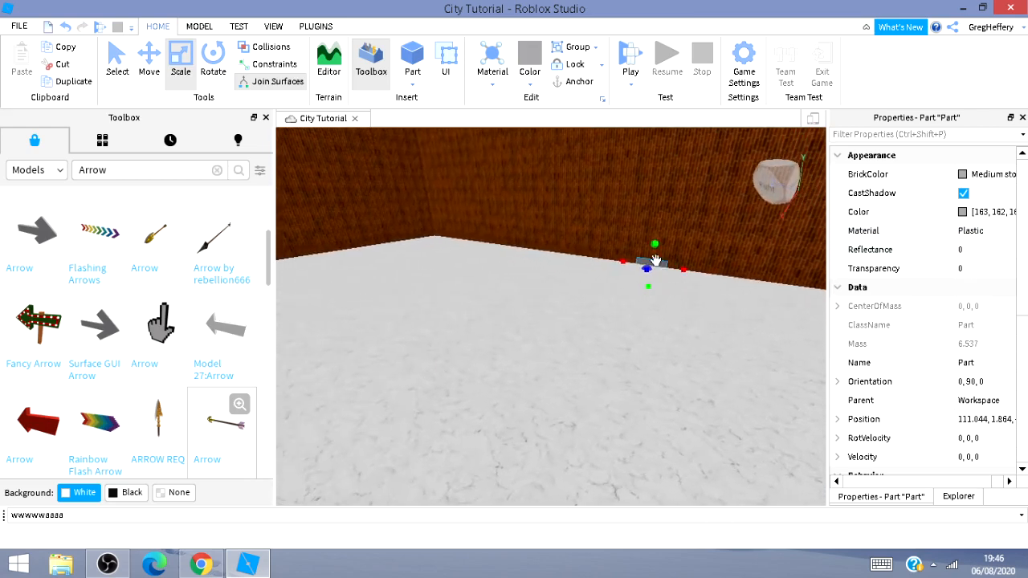
# Reselect the part and scale it taller and wider into a door-sized panel on the wall.
pyautogui.click(610, 268)
pyautogui.click(656, 265)
pyautogui.moveTo(620, 266); pyautogui.dragTo(625, 245)
pyautogui.click(638, 259)
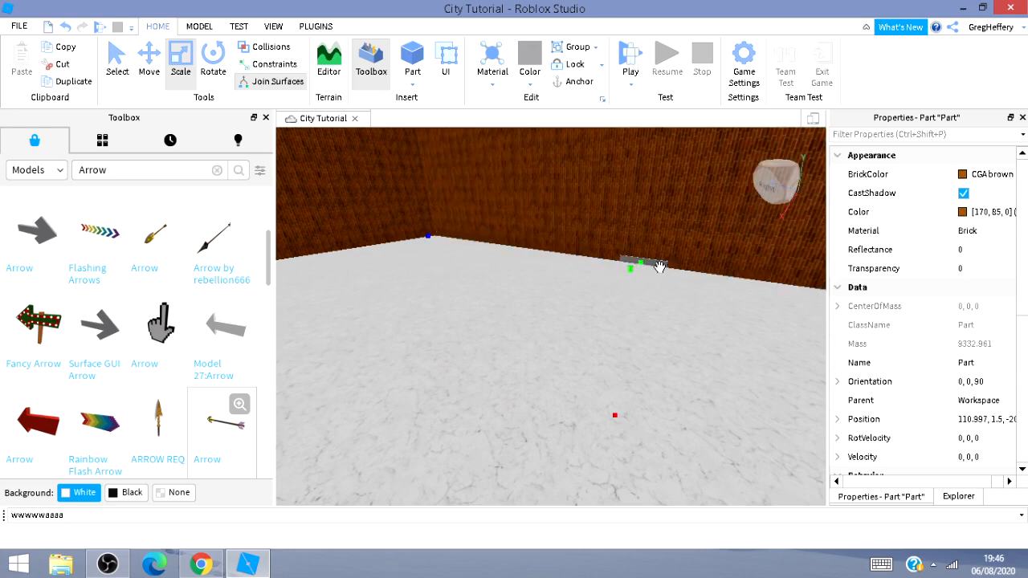
pyautogui.click(658, 267)
pyautogui.click(653, 261)
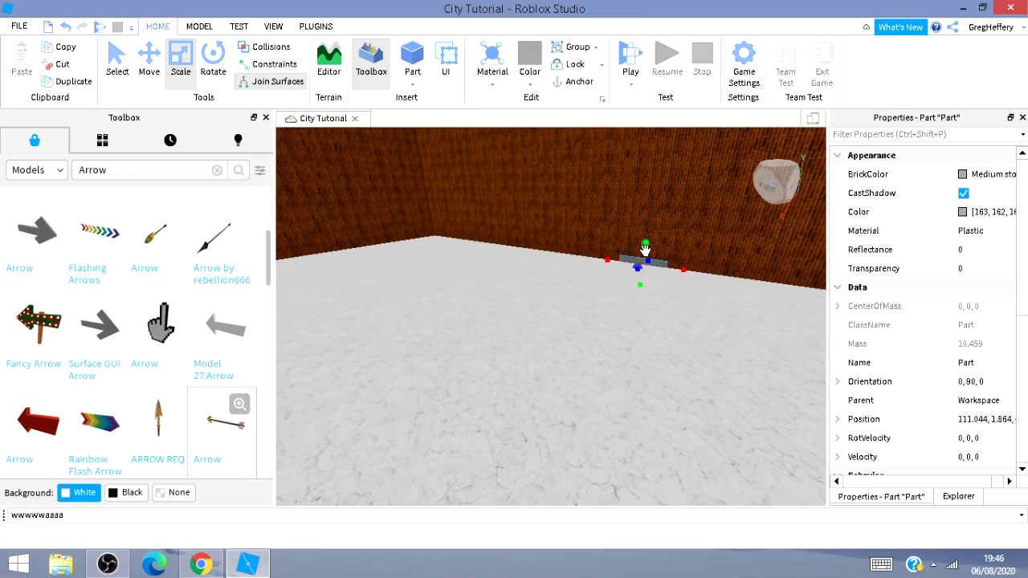
pyautogui.moveTo(645, 242); pyautogui.dragTo(655, 170)
pyautogui.moveTo(692, 241); pyautogui.dragTo(760, 243)
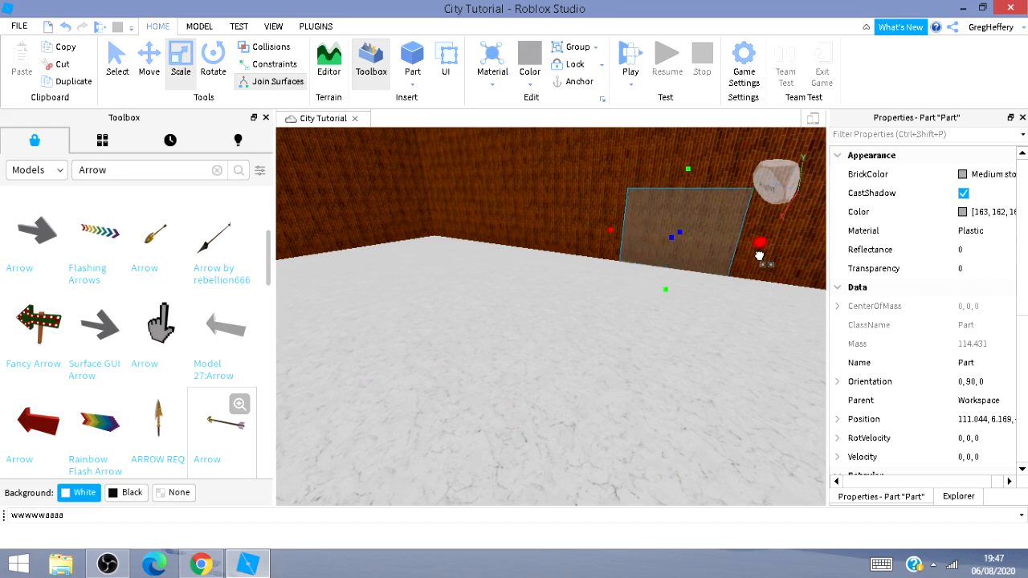
# Navigate back out to the street to inspect the new door panel on the building.
pyautogui.press('w')
pyautogui.press('d')
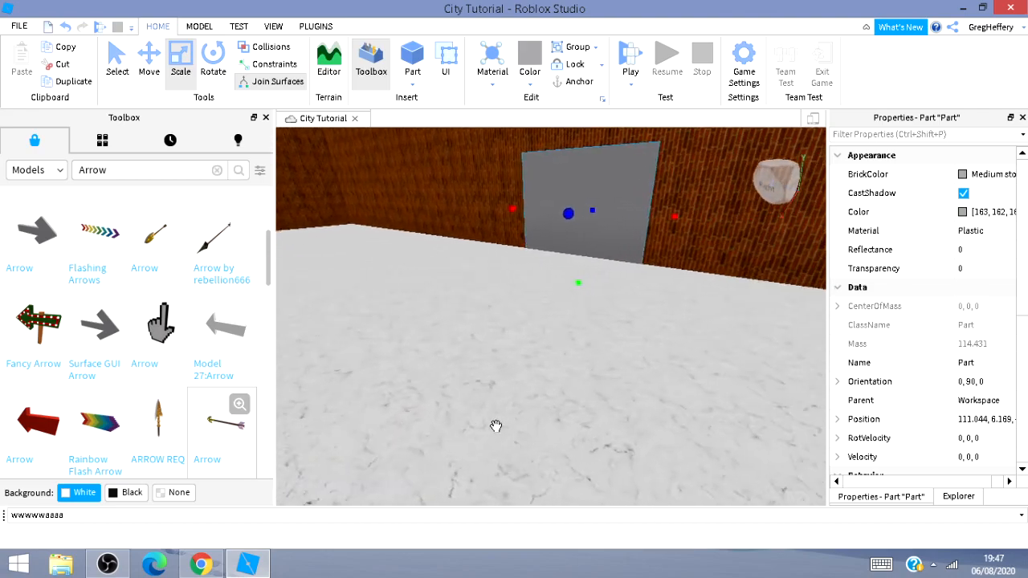
pyautogui.moveTo(569, 297); pyautogui.dragTo(555, 270, button='right')
pyautogui.press('w')
pyautogui.press('d')
pyautogui.press('s')
pyautogui.press('d')
pyautogui.moveTo(646, 411); pyautogui.dragTo(564, 422, button='right')
pyautogui.press('d')
pyautogui.press('s')
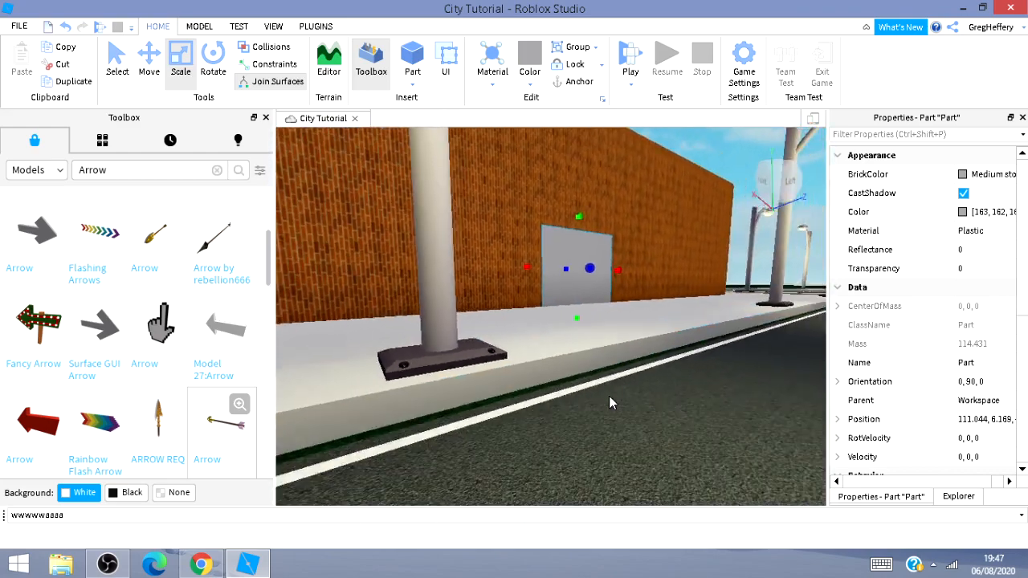
pyautogui.press('d')
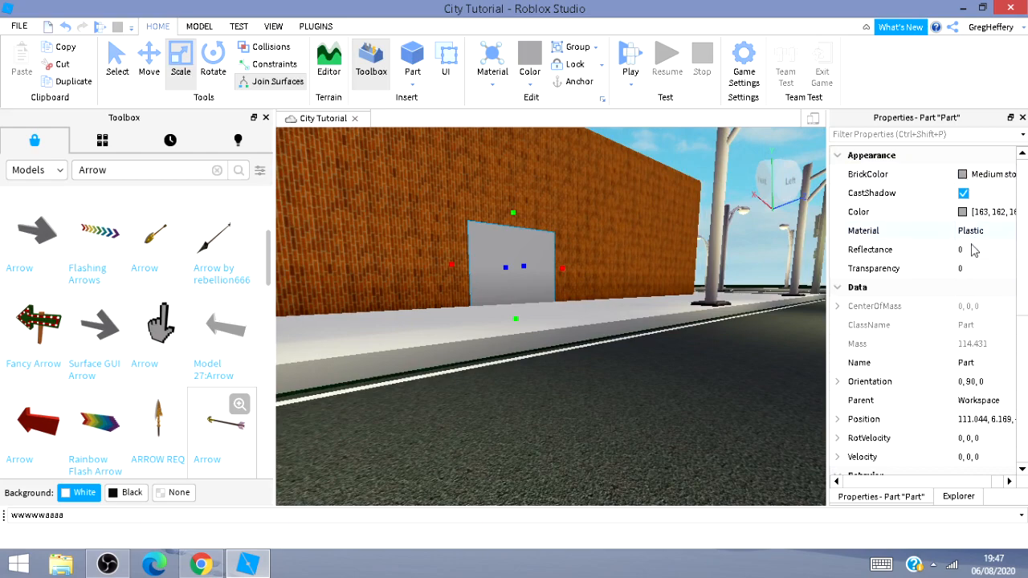
# Turn off CanCollide on the door panel and set its transparency to 0.55.
pyautogui.scroll(-6, 970, 265)
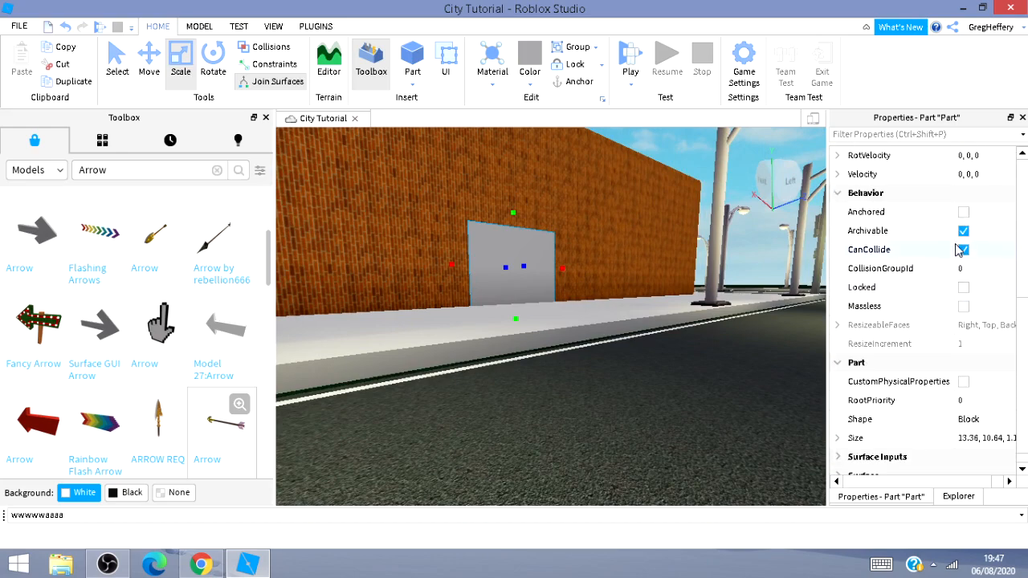
pyautogui.click(964, 250)
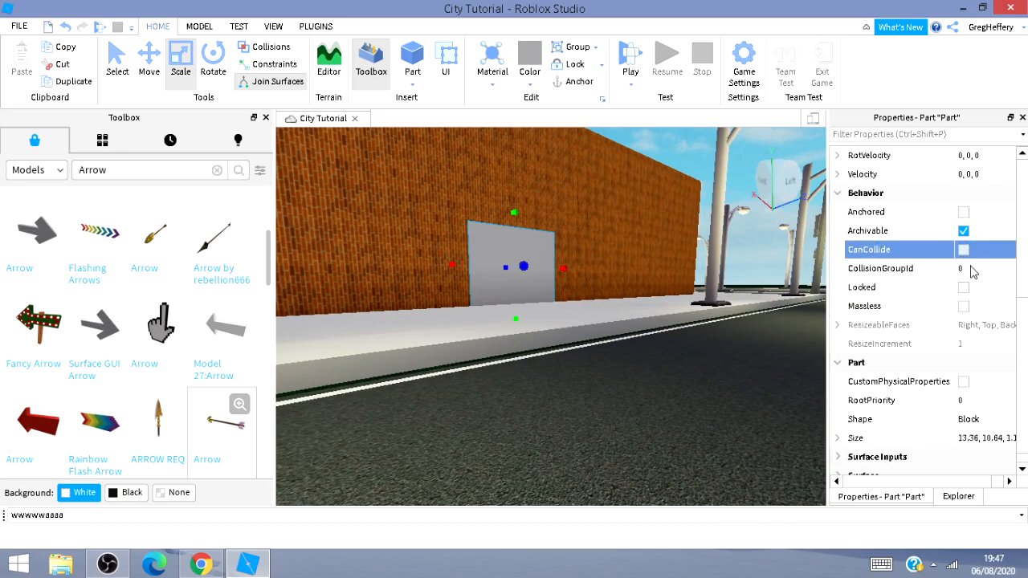
pyautogui.scroll(-1, 975, 337)
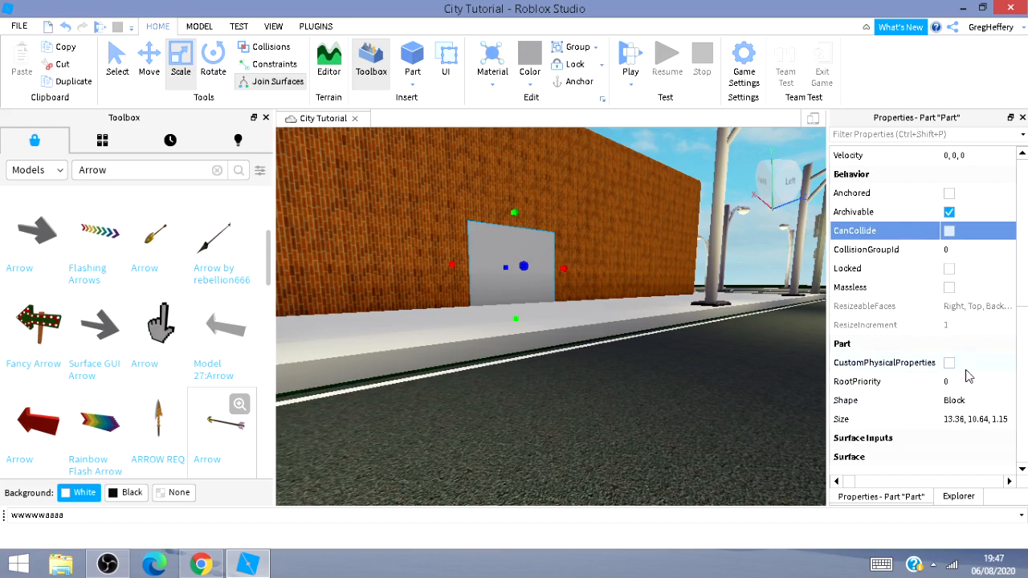
pyautogui.scroll(4, 963, 370)
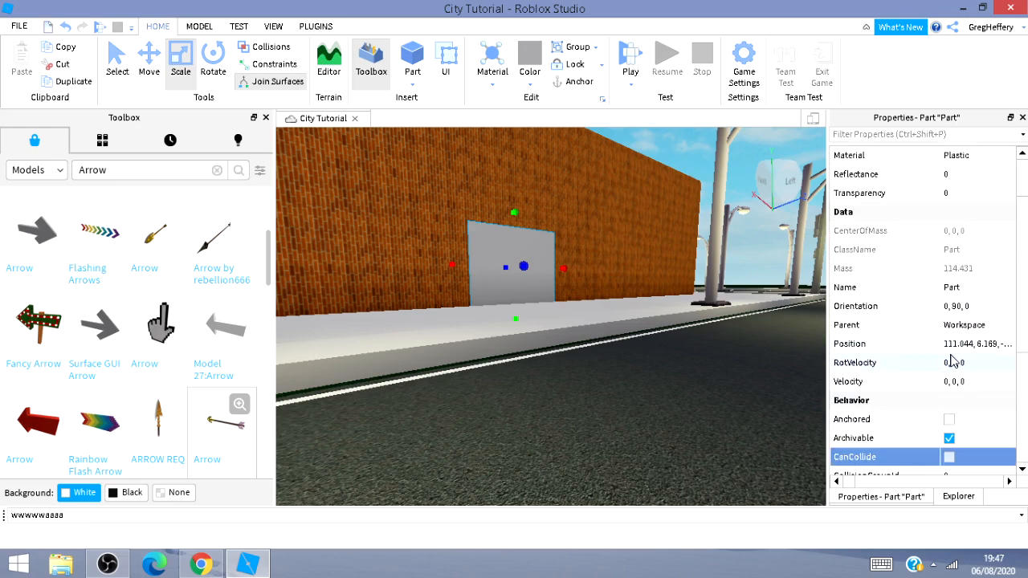
pyautogui.scroll(1, 953, 353)
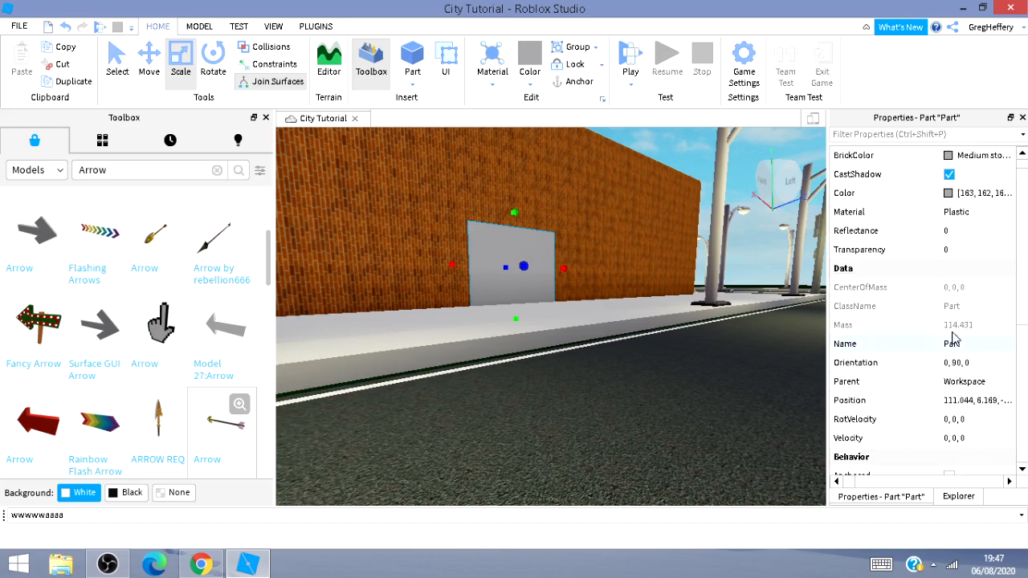
pyautogui.click(966, 249)
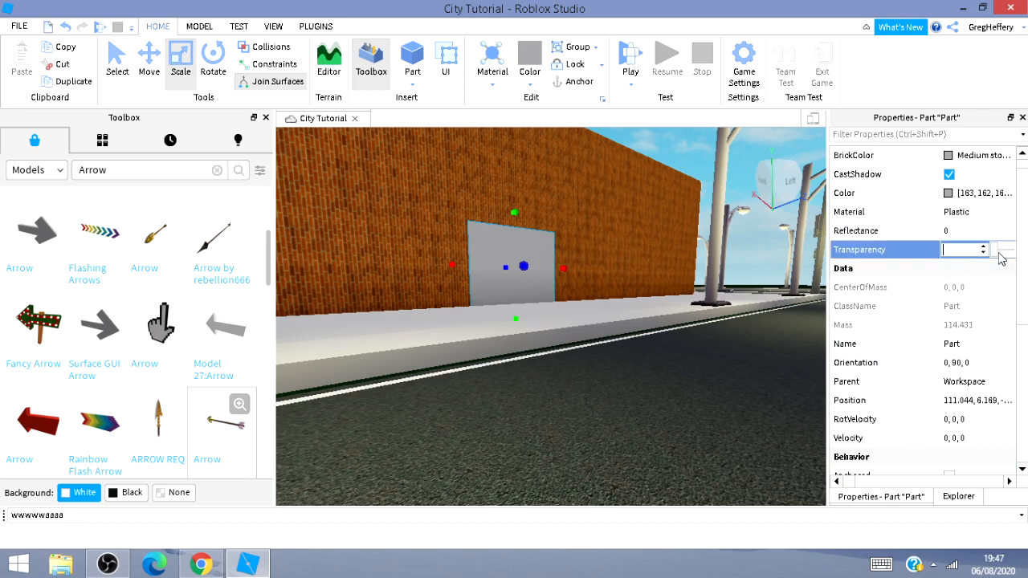
pyautogui.moveTo(1005, 255); pyautogui.dragTo(1003, 256)
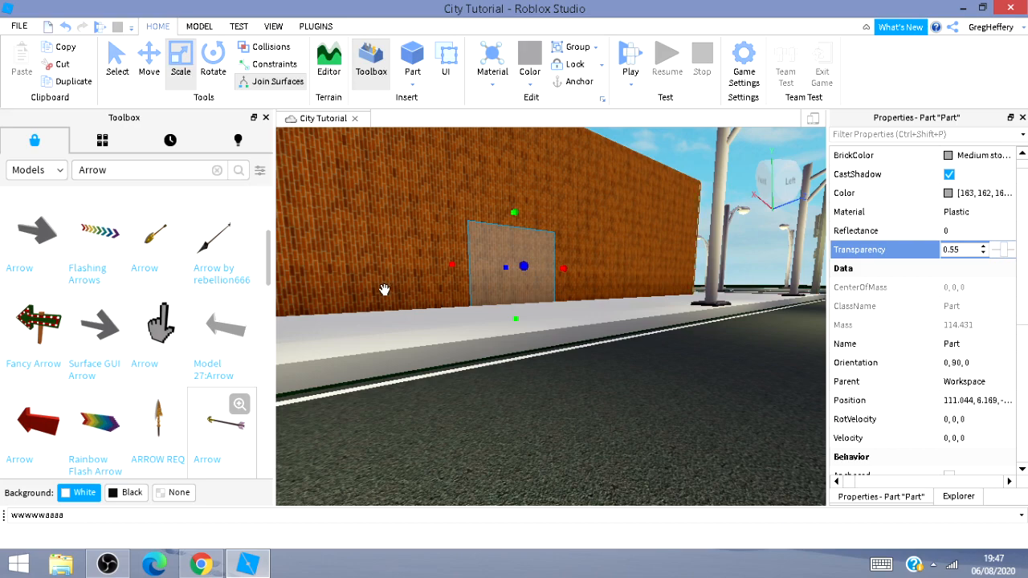
# Fly around the building and along the sidewalk to inspect the translucent door panel from several angles.
pyautogui.press('w')
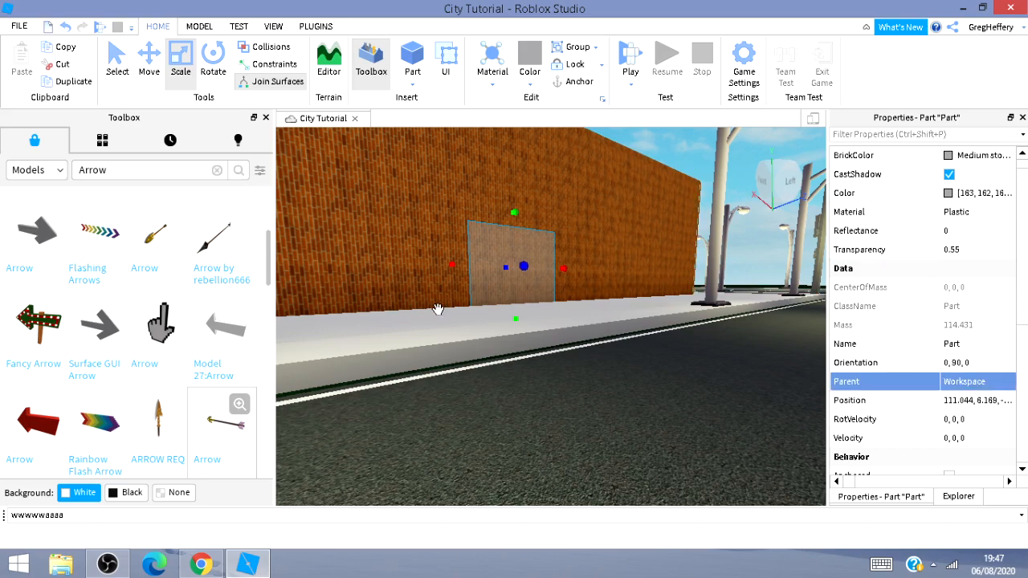
pyautogui.click(638, 439)
pyautogui.press('a')
pyautogui.press('w')
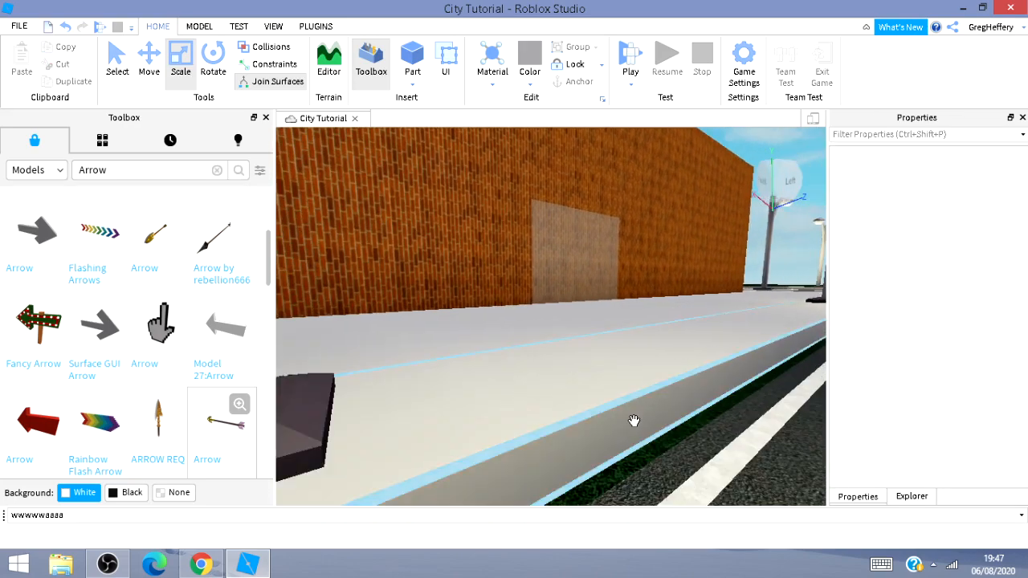
pyautogui.moveTo(633, 420)
pyautogui.mouseDown(button='right')
pyautogui.moveTo(637, 407)
pyautogui.moveTo(634, 417)
pyautogui.mouseUp(button='right')
pyautogui.press('a')
pyautogui.press('d')
pyautogui.press('w')
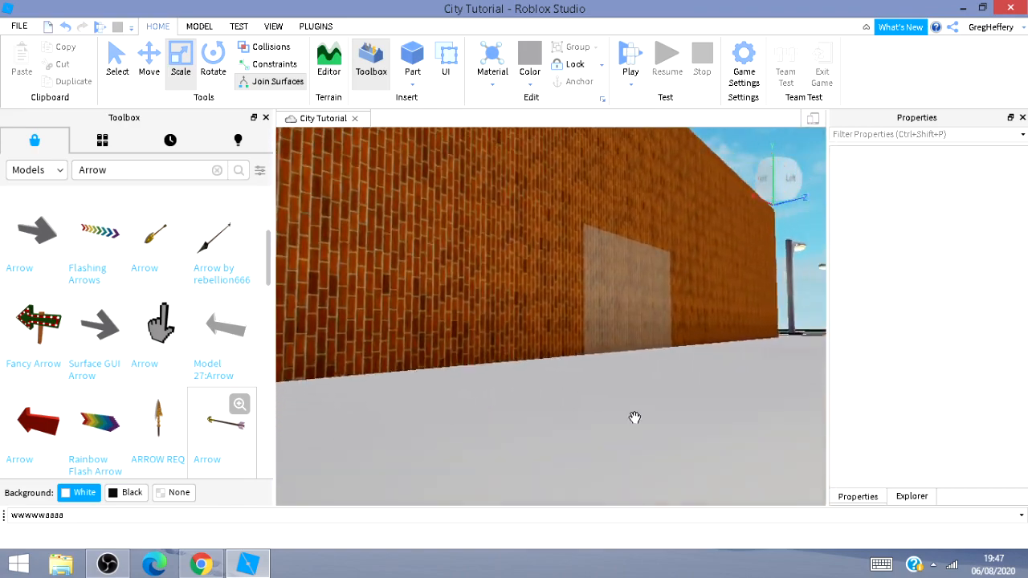
pyautogui.press('s')
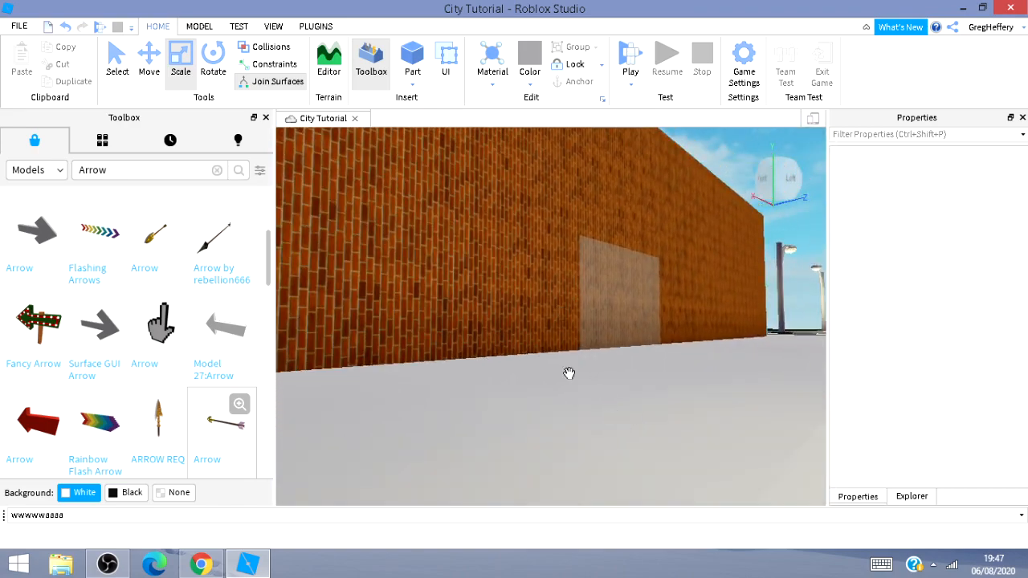
pyautogui.press('d')
pyautogui.press('s')
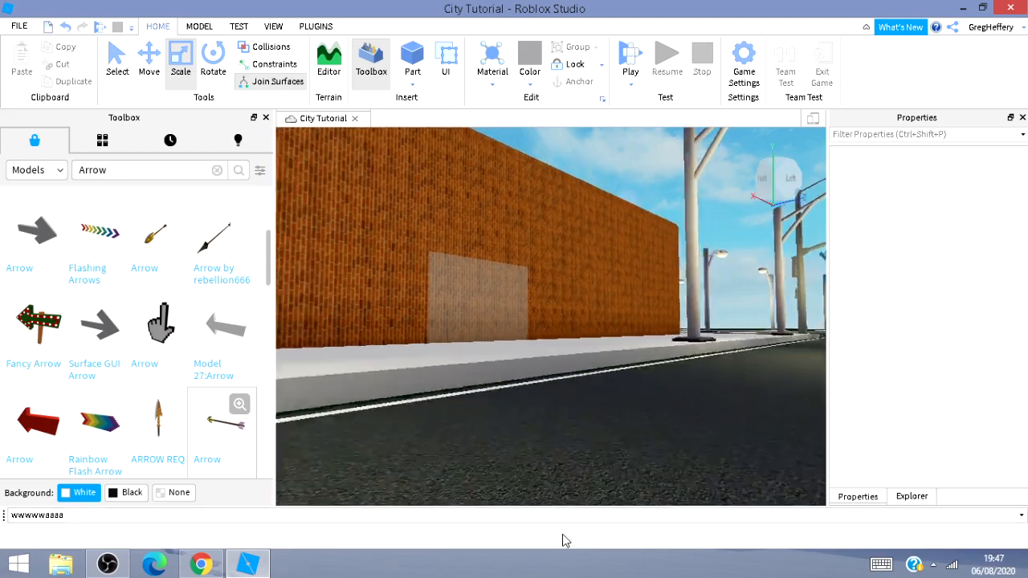
pyautogui.press('d')
pyautogui.press('d')
pyautogui.moveTo(564, 449); pyautogui.dragTo(610, 416, button='right')
pyautogui.press('w')
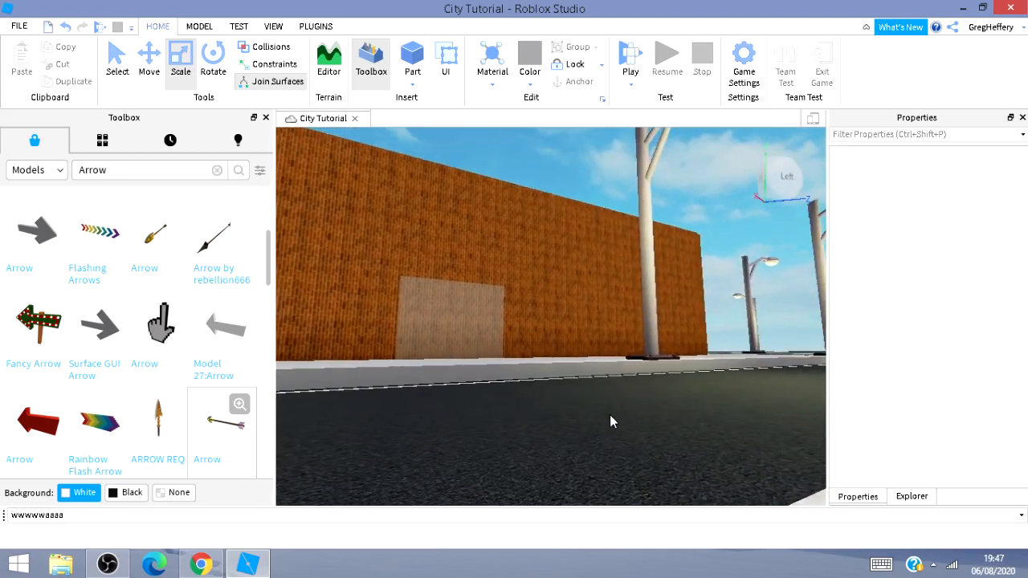
pyautogui.press('s')
pyautogui.press('w')
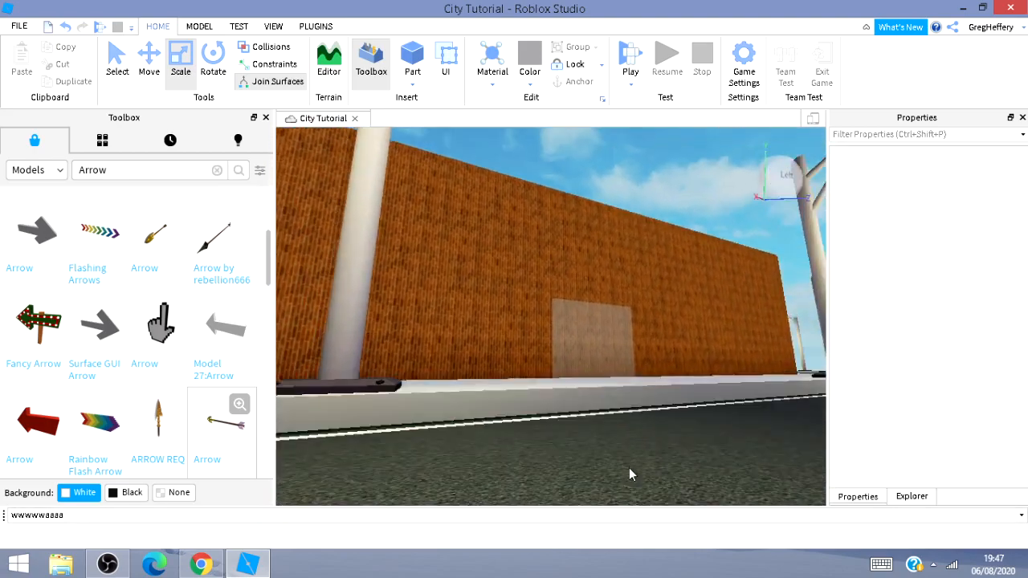
pyautogui.moveTo(625, 488); pyautogui.dragTo(623, 487, button='right')
pyautogui.press('d')
pyautogui.press('s')
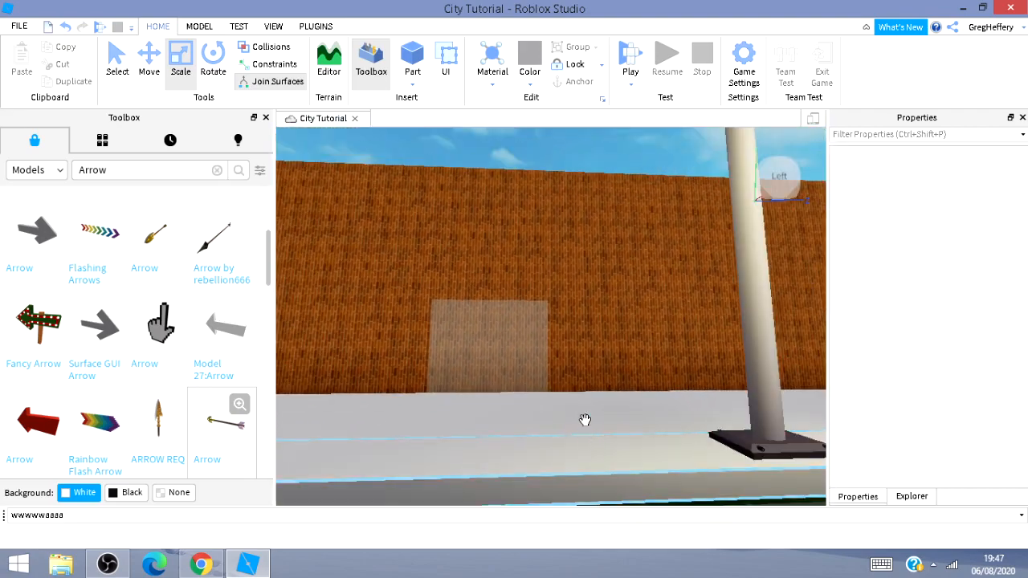
pyautogui.press('w')
pyautogui.moveTo(578, 344); pyautogui.dragTo(535, 428, button='right')
pyautogui.press('d')
pyautogui.press('s')
pyautogui.press('s')
pyautogui.press('d')
pyautogui.press('s')
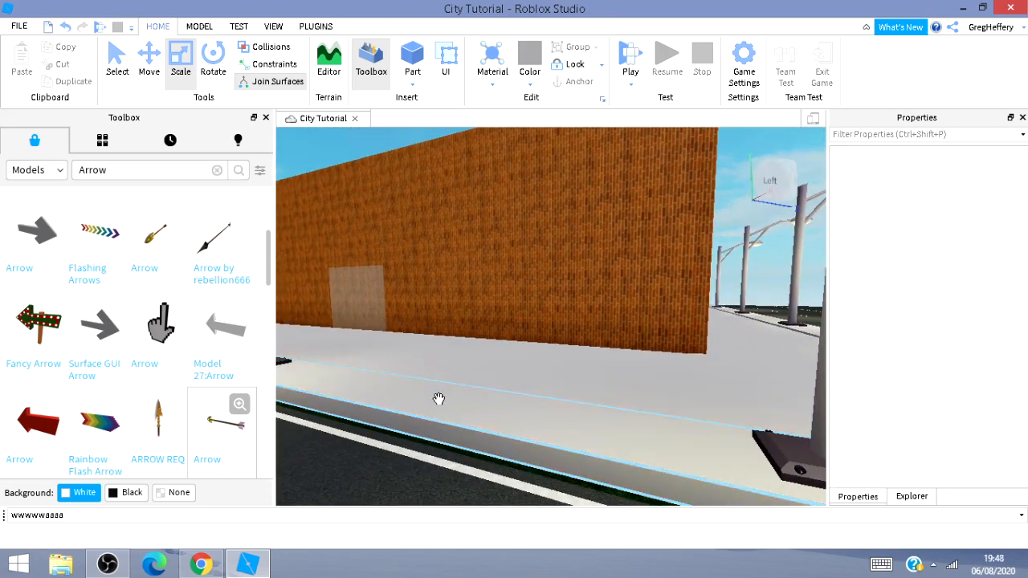
# Select the brick building's wall part.
pyautogui.click(640, 276)
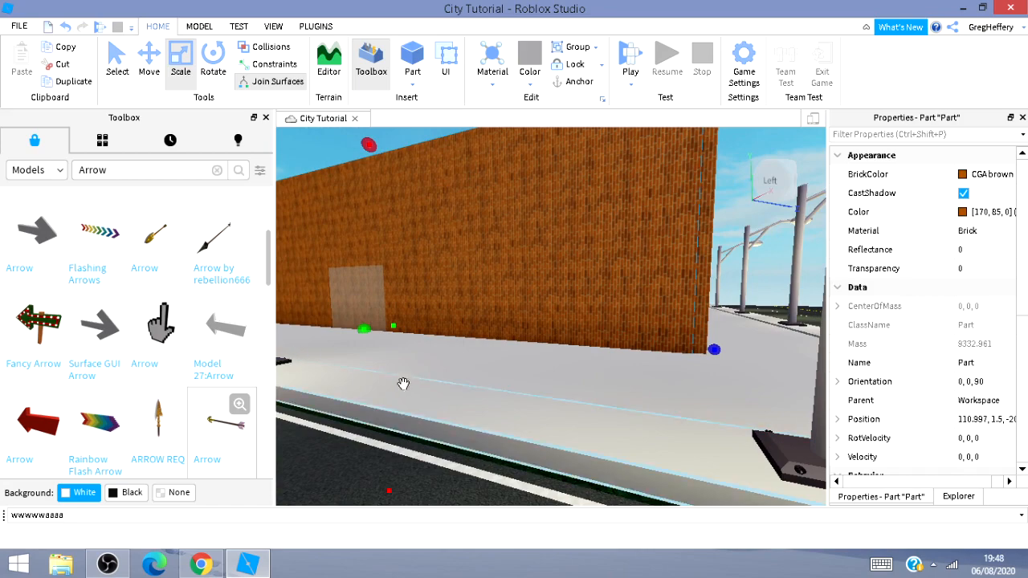
pyautogui.moveTo(426, 361)
pyautogui.mouseDown(button='right')
pyautogui.moveTo(413, 369)
pyautogui.moveTo(425, 364)
pyautogui.mouseUp(button='right')
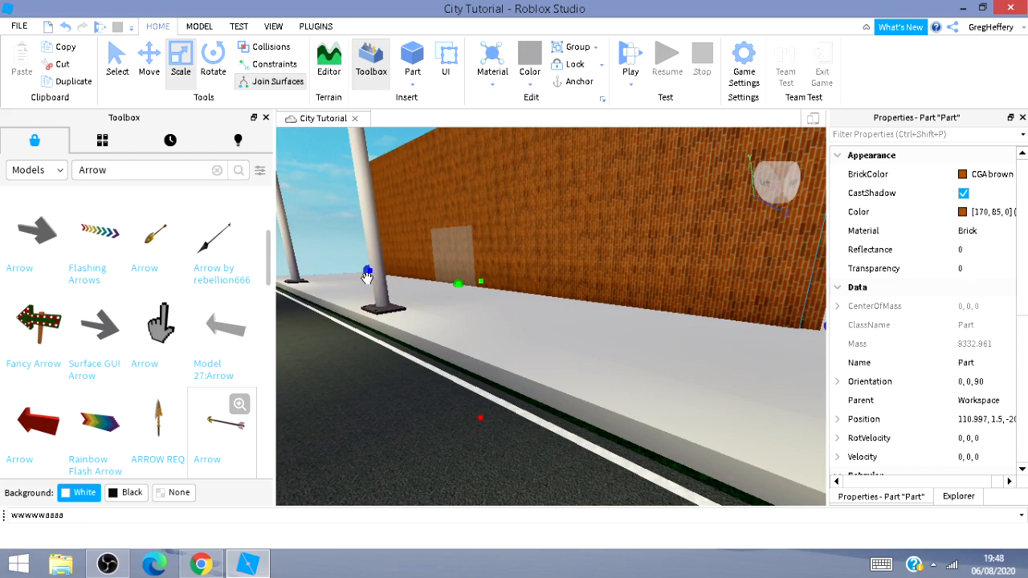
# Fly along the sidewalk to inspect the brick wall around the translucent door panel.
pyautogui.press('a')
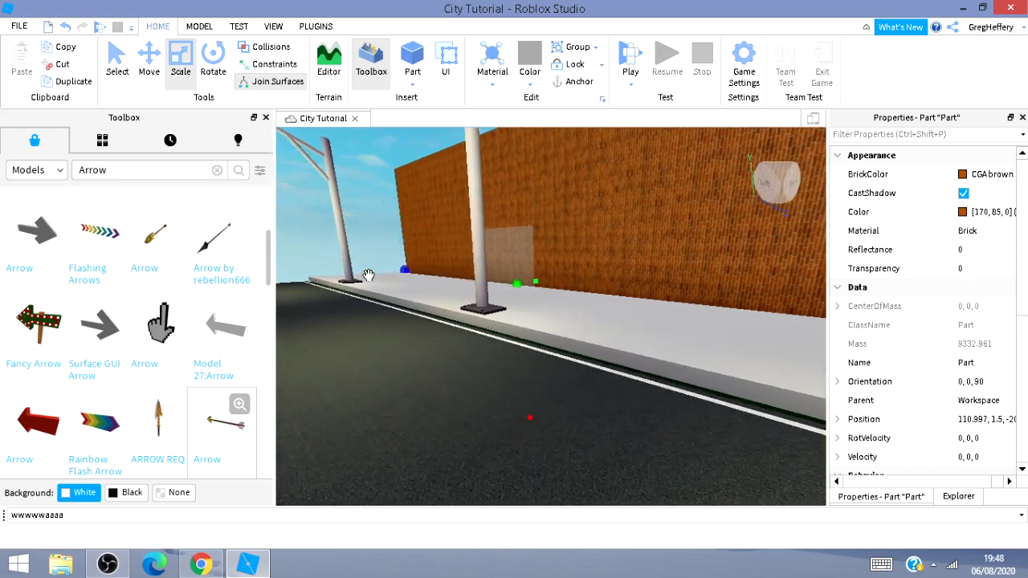
pyautogui.moveTo(430, 269); pyautogui.dragTo(566, 312)
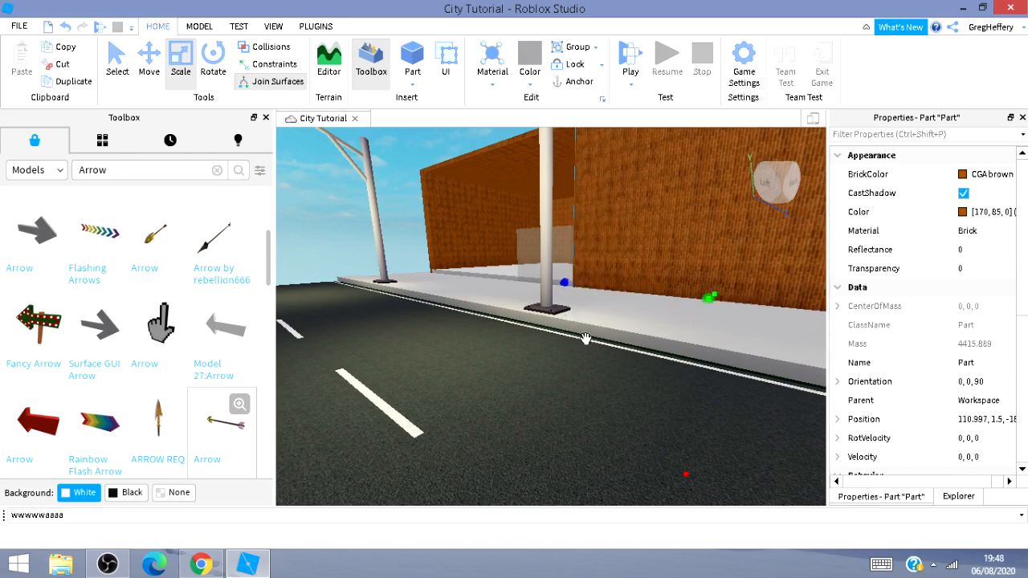
pyautogui.press('a')
pyautogui.moveTo(579, 392); pyautogui.dragTo(502, 404, button='right')
pyautogui.press('a')
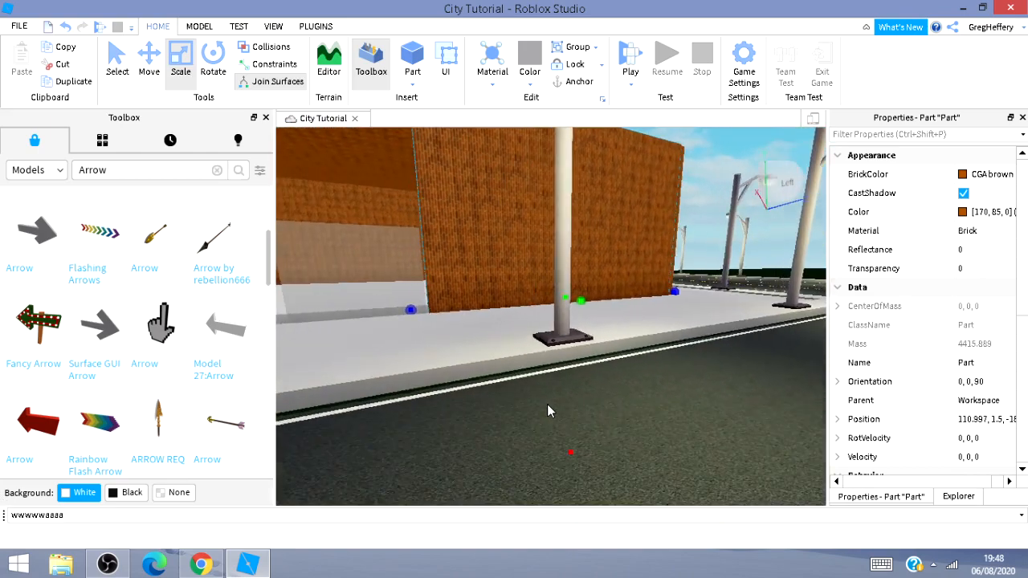
pyautogui.press('a')
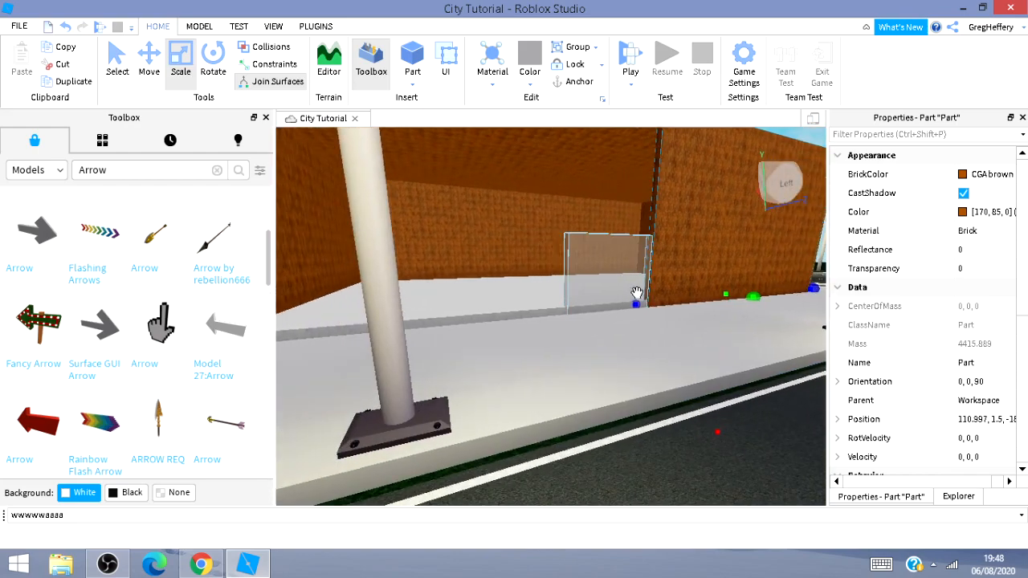
pyautogui.moveTo(638, 306); pyautogui.dragTo(637, 306)
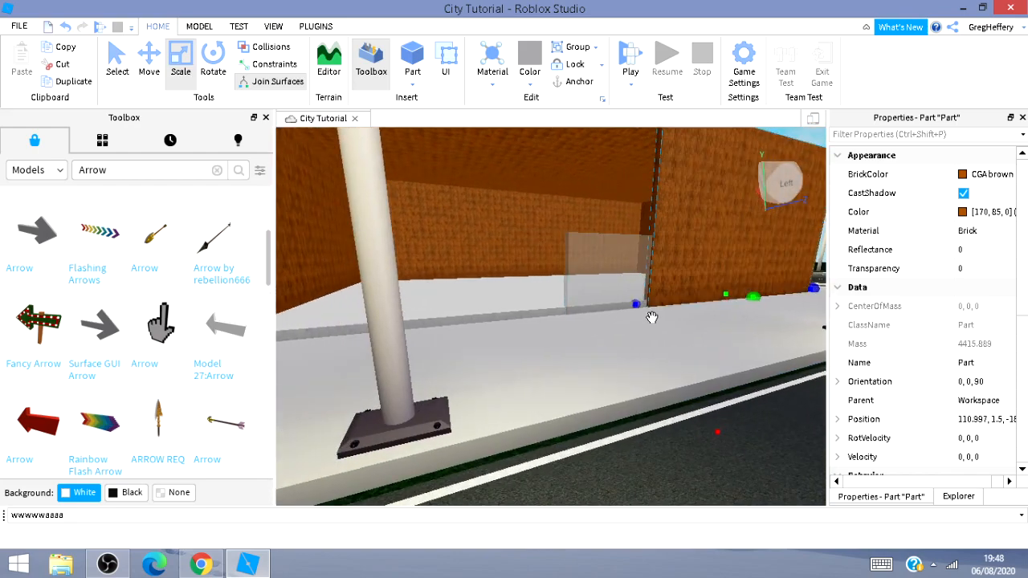
pyautogui.press('a')
# Reselect the brick wall beside the door and move it slightly along the street.
pyautogui.rightClick(651, 319)
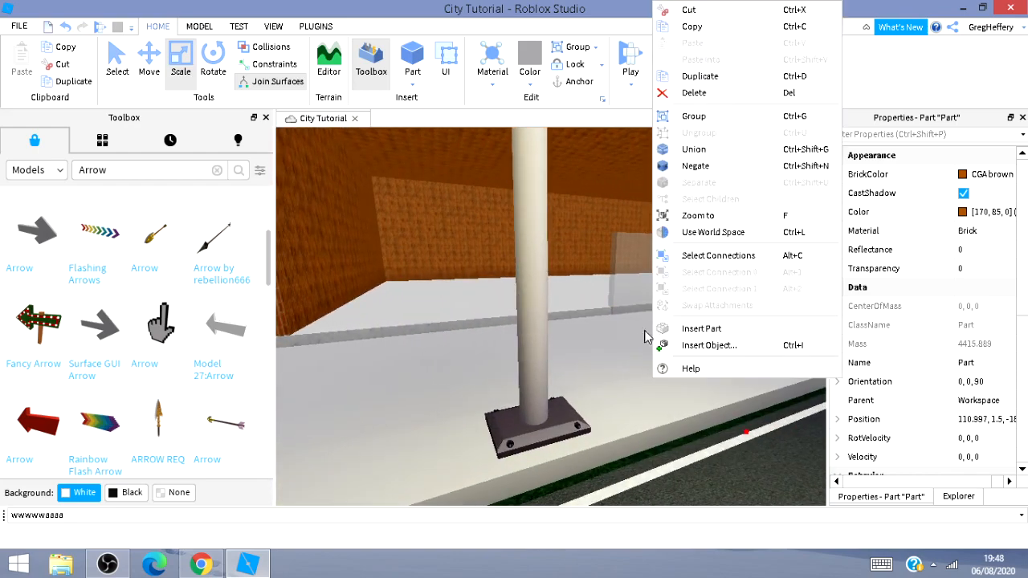
pyautogui.click(566, 351)
pyautogui.click(625, 343)
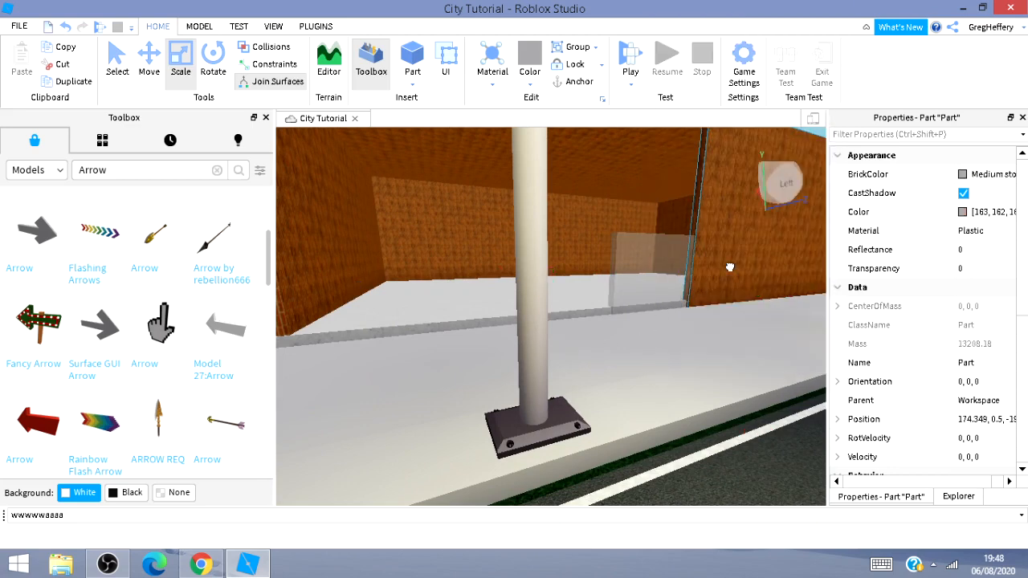
pyautogui.click(729, 266)
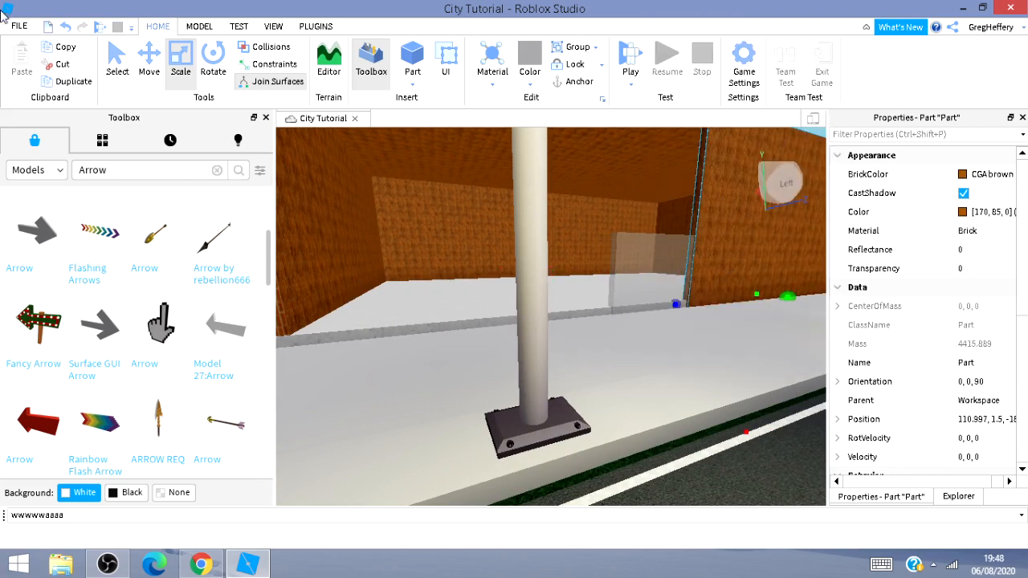
pyautogui.click(144, 64)
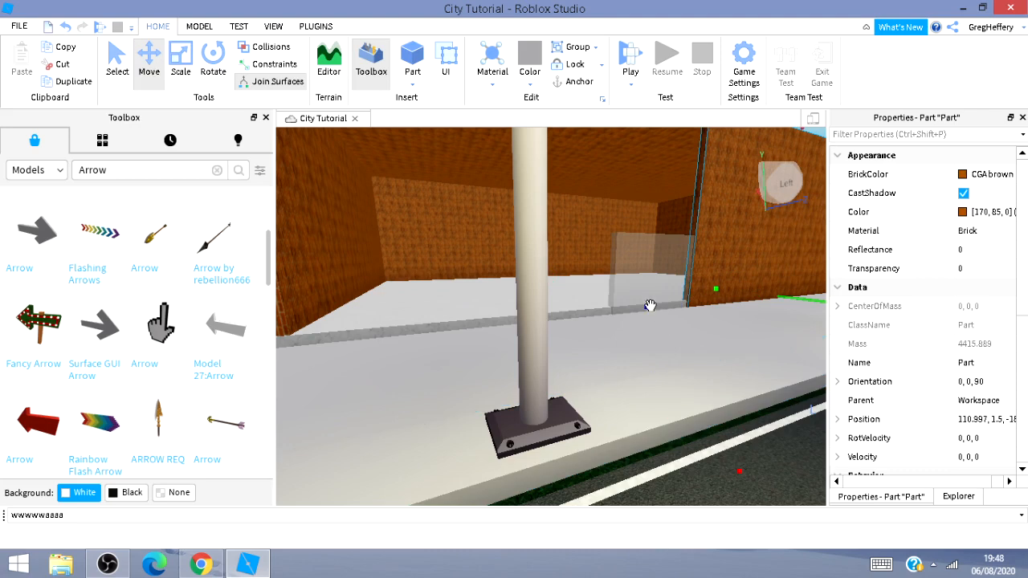
pyautogui.moveTo(586, 325); pyautogui.dragTo(313, 341)
pyautogui.press('s')
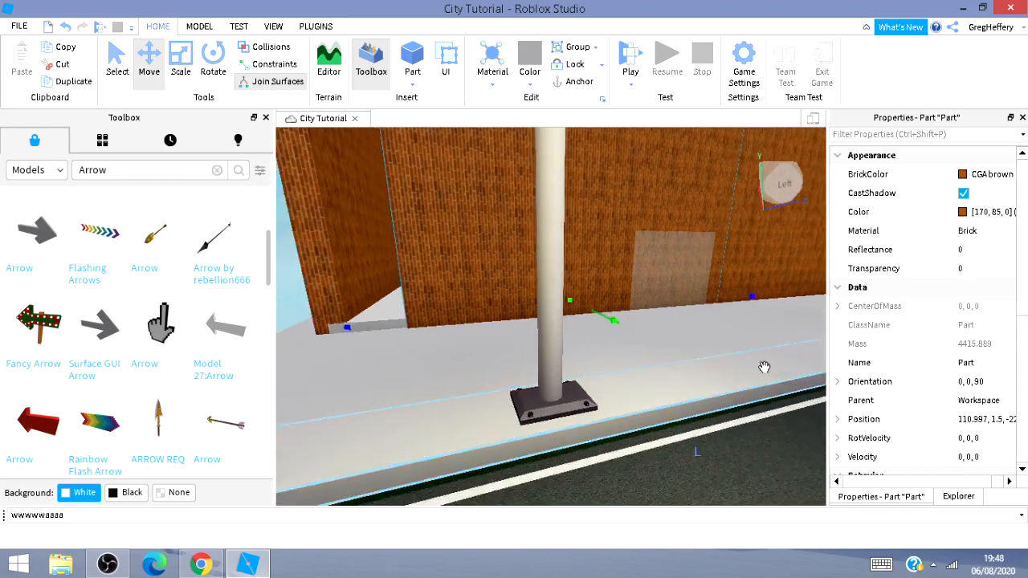
pyautogui.moveTo(377, 328); pyautogui.dragTo(342, 349)
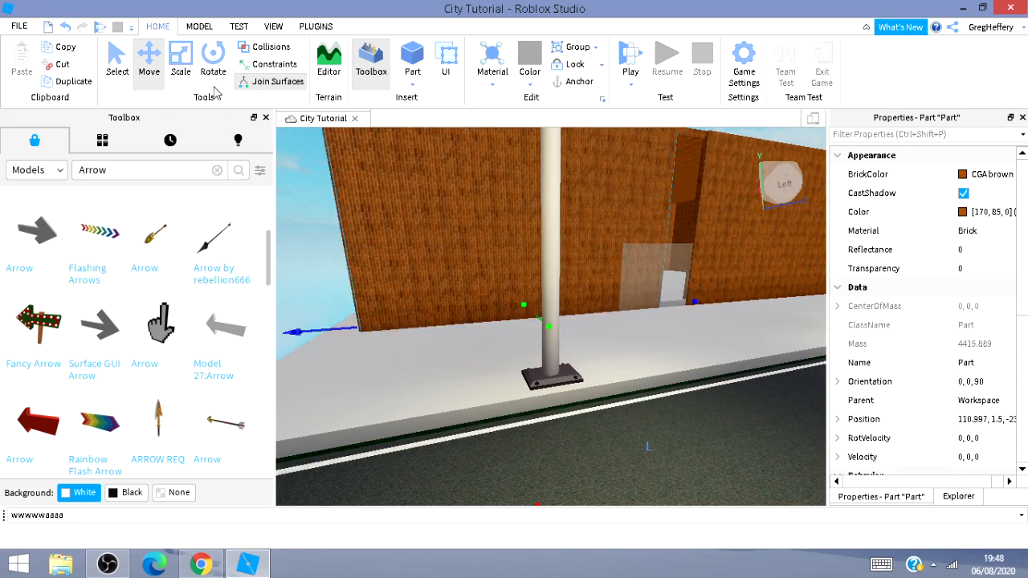
# Shorten the wall segment from its door-side end with Scale and reposition it with Move.
pyautogui.click(182, 71)
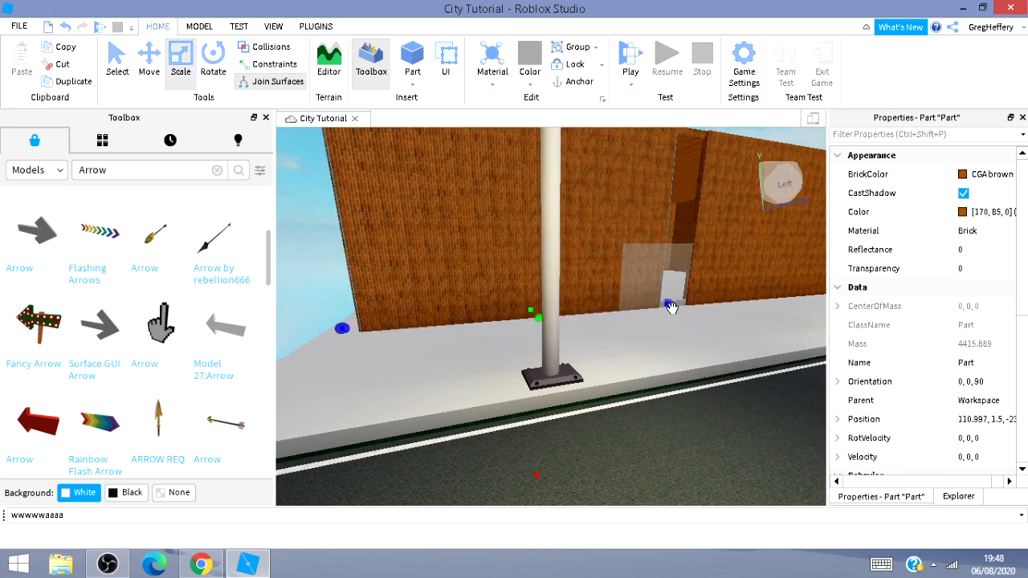
pyautogui.moveTo(668, 301); pyautogui.dragTo(631, 317)
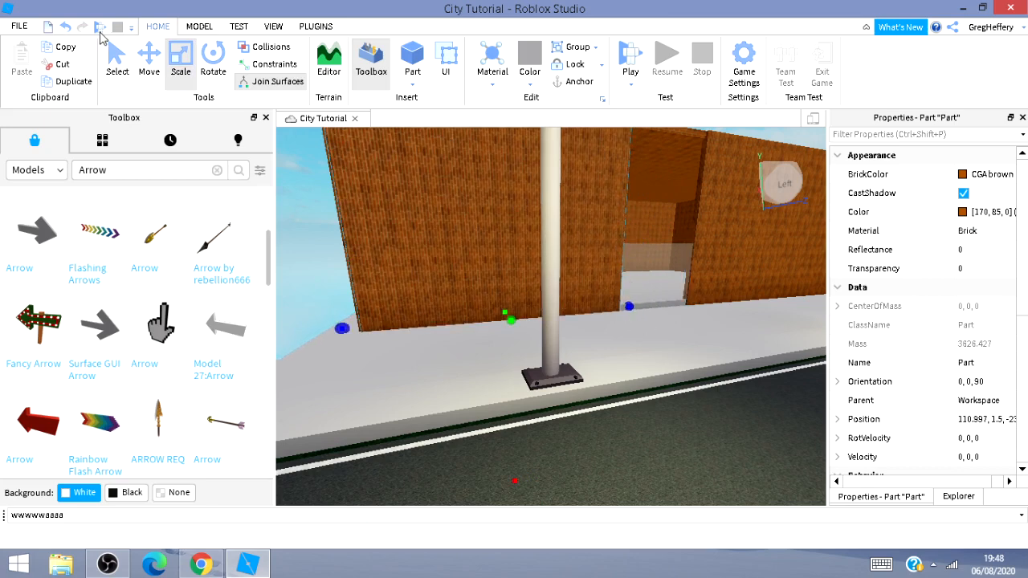
pyautogui.click(148, 58)
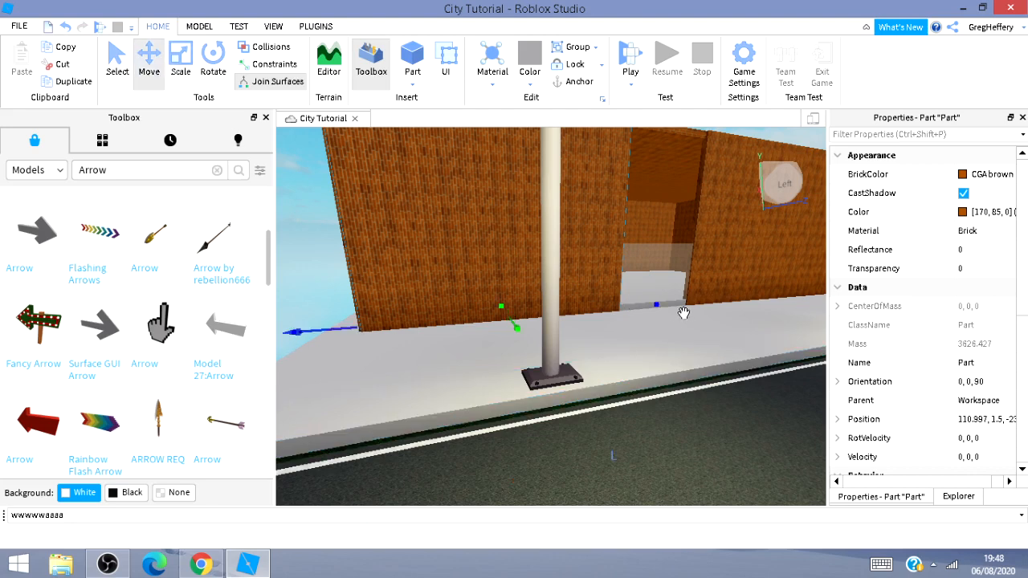
pyautogui.moveTo(656, 307); pyautogui.dragTo(745, 301)
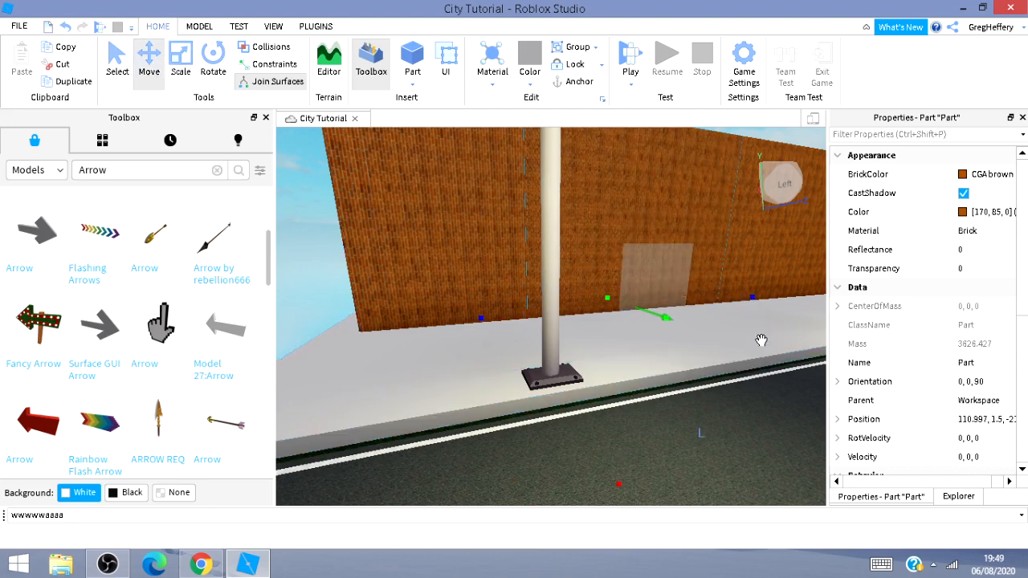
pyautogui.press('d')
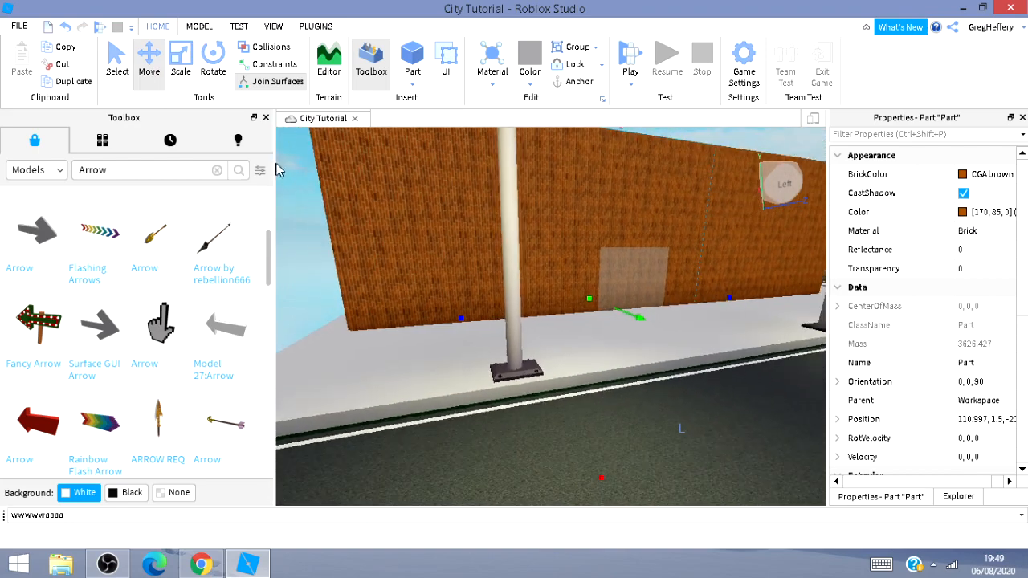
pyautogui.click(191, 66)
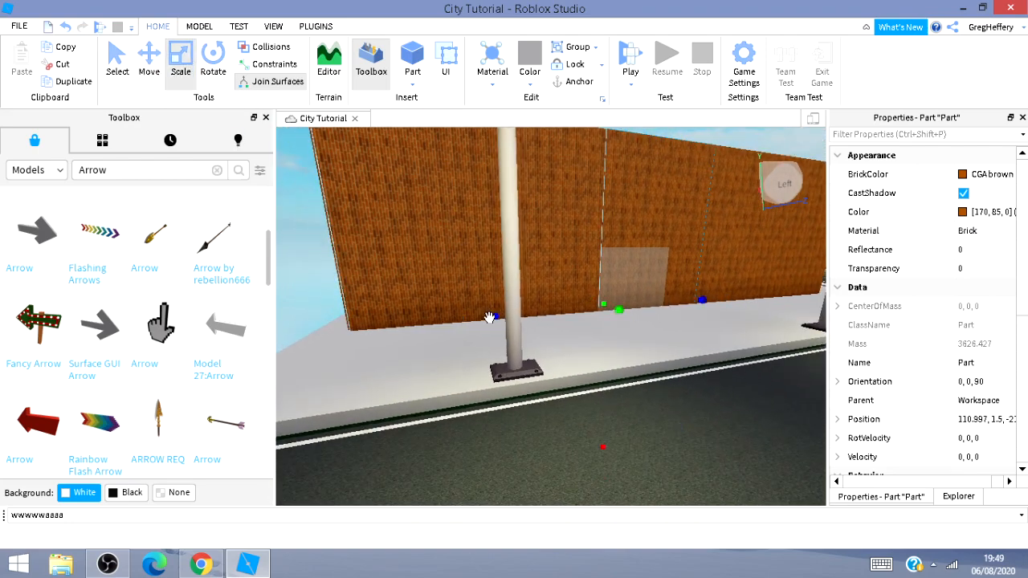
pyautogui.moveTo(493, 315); pyautogui.dragTo(587, 312)
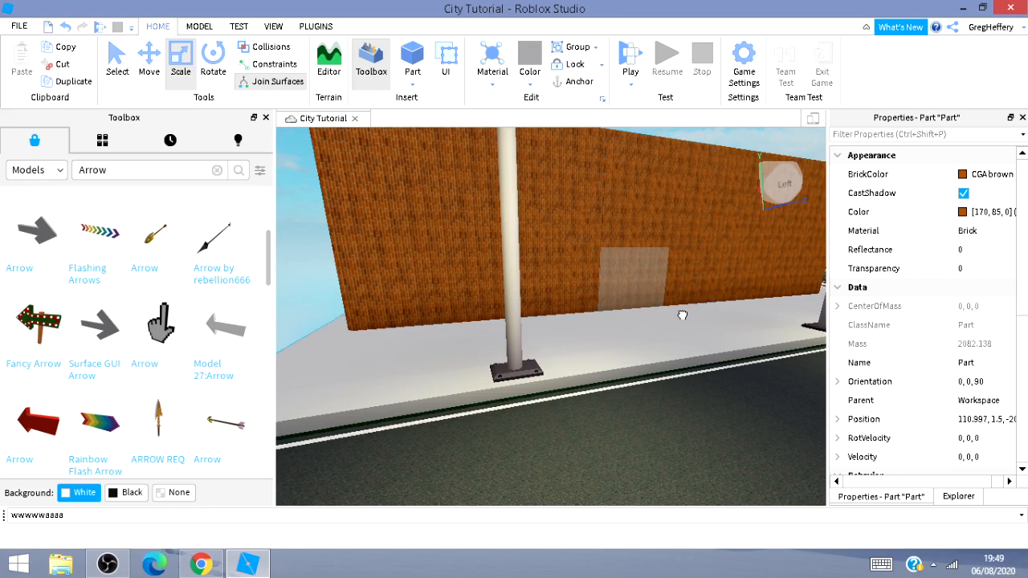
# Resize the wall piece to the door's width and raise its bottom edge above the doorway.
pyautogui.click(681, 316)
pyautogui.click(706, 300)
pyautogui.moveTo(706, 301); pyautogui.dragTo(673, 303)
pyautogui.click(624, 189)
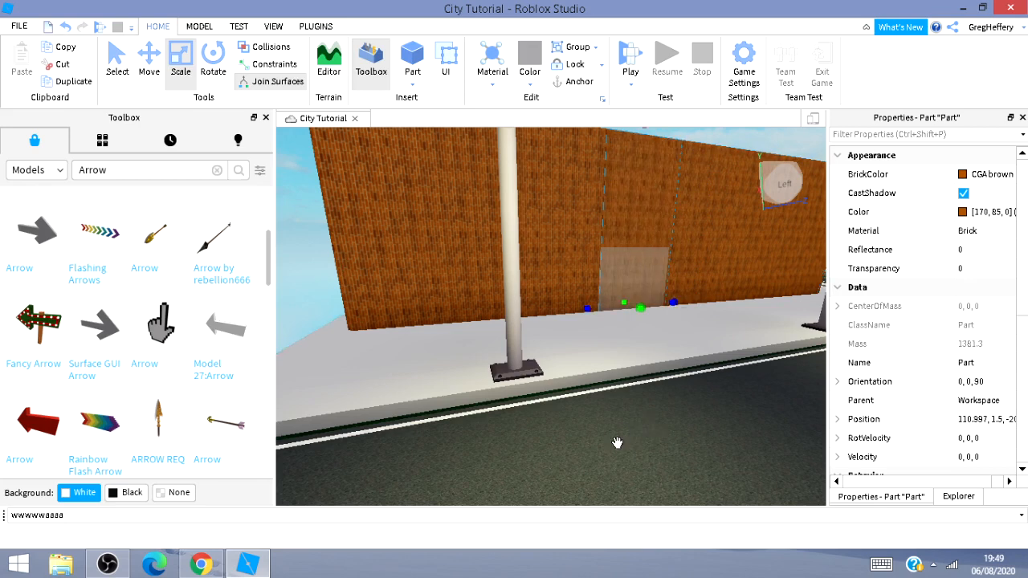
pyautogui.moveTo(616, 442); pyautogui.dragTo(654, 257)
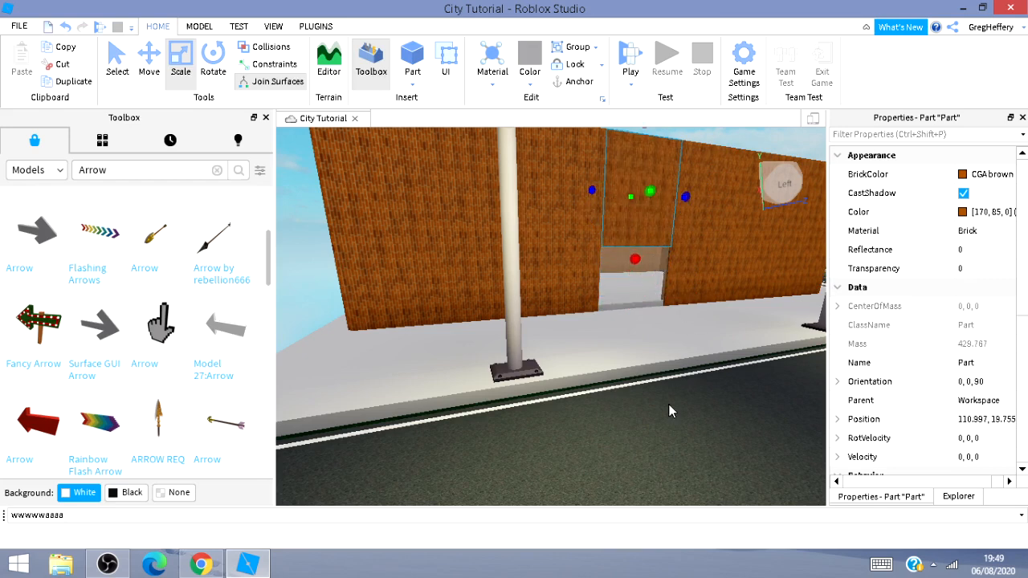
# Widen the lintel above the doorway so it meets the neighbouring wall sections, then deselect it.
pyautogui.press('w')
pyautogui.press('d')
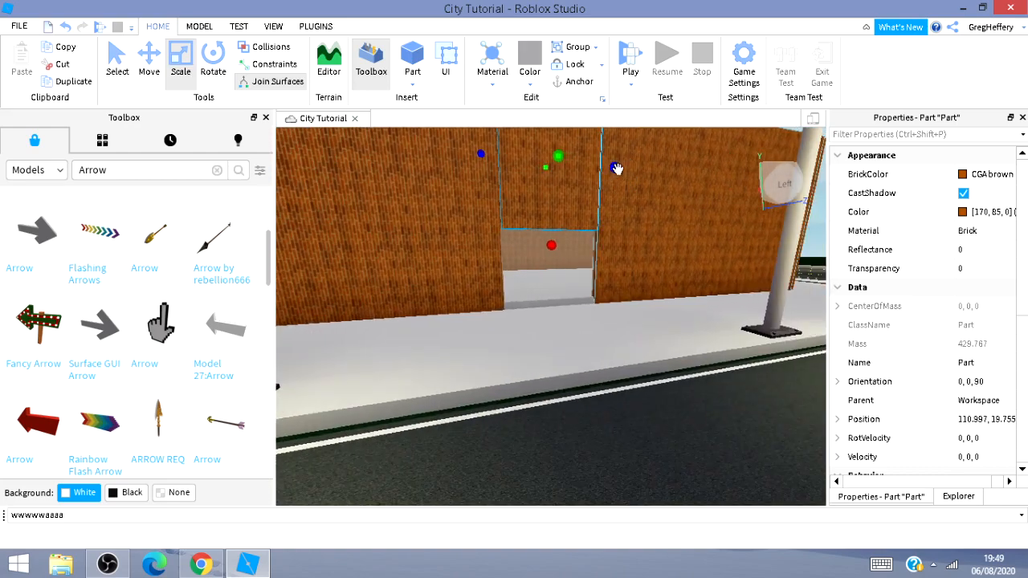
pyautogui.click(635, 165)
pyautogui.click(592, 180)
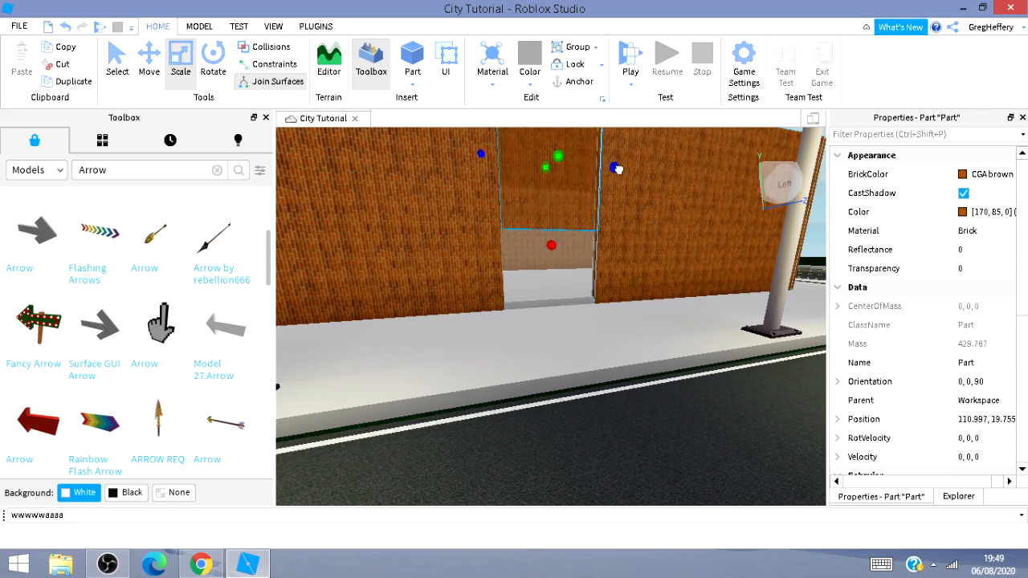
pyautogui.moveTo(615, 168); pyautogui.dragTo(629, 169)
pyautogui.moveTo(485, 156); pyautogui.dragTo(459, 152)
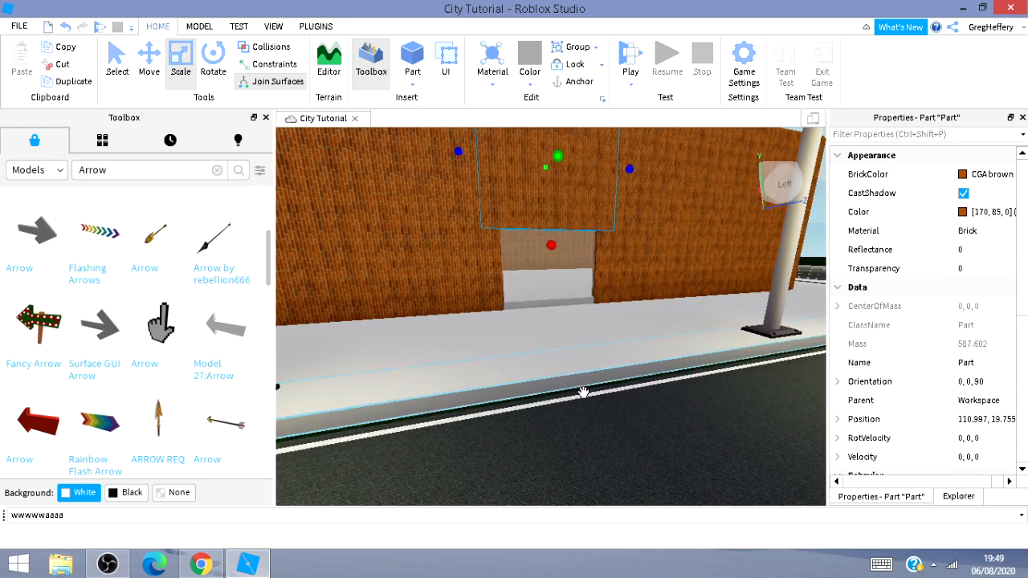
pyautogui.click(601, 411)
# Insert a new part and move it over the building toward the doorway.
pyautogui.press('s')
pyautogui.press('s')
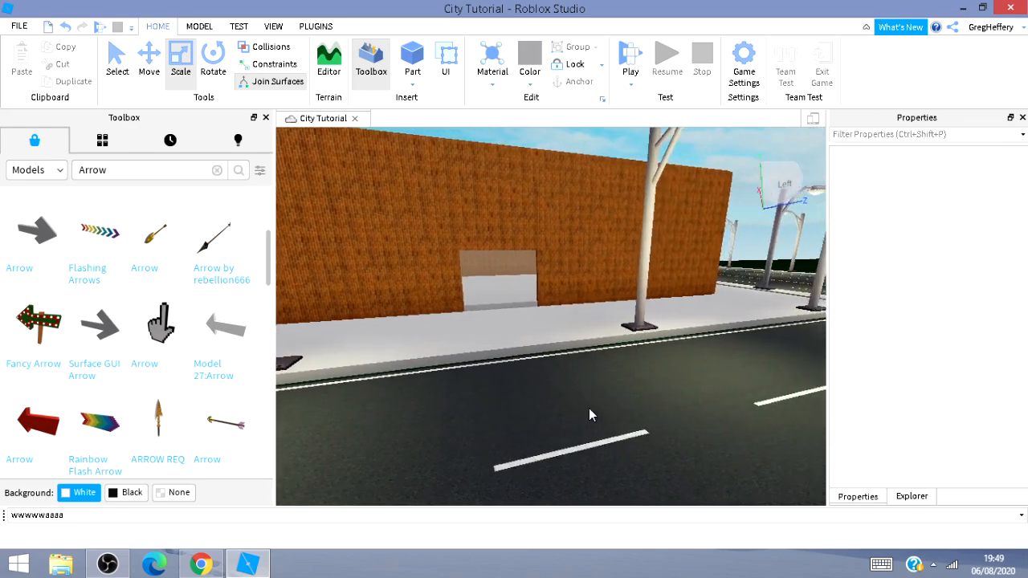
pyautogui.press('w')
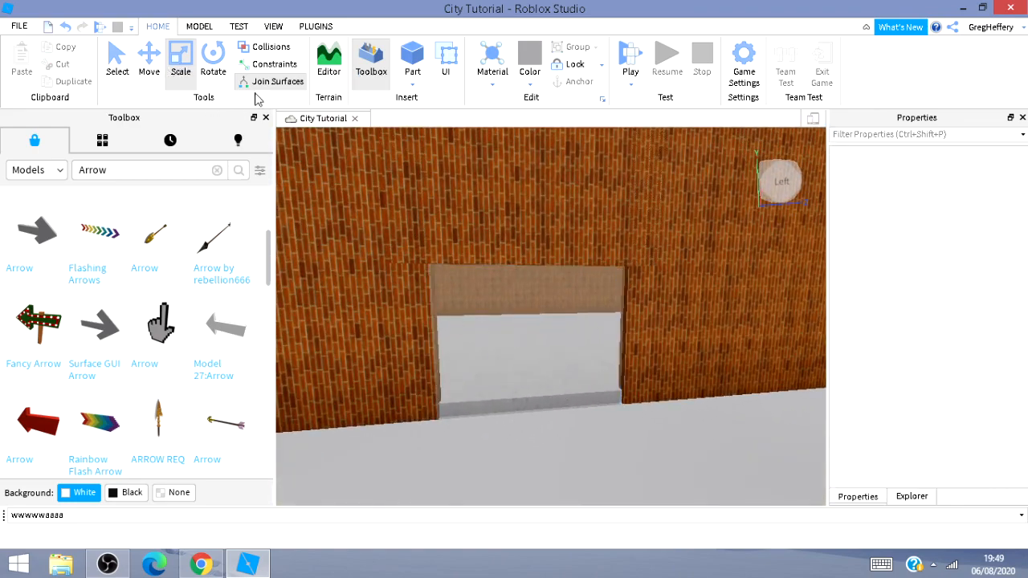
pyautogui.click(412, 55)
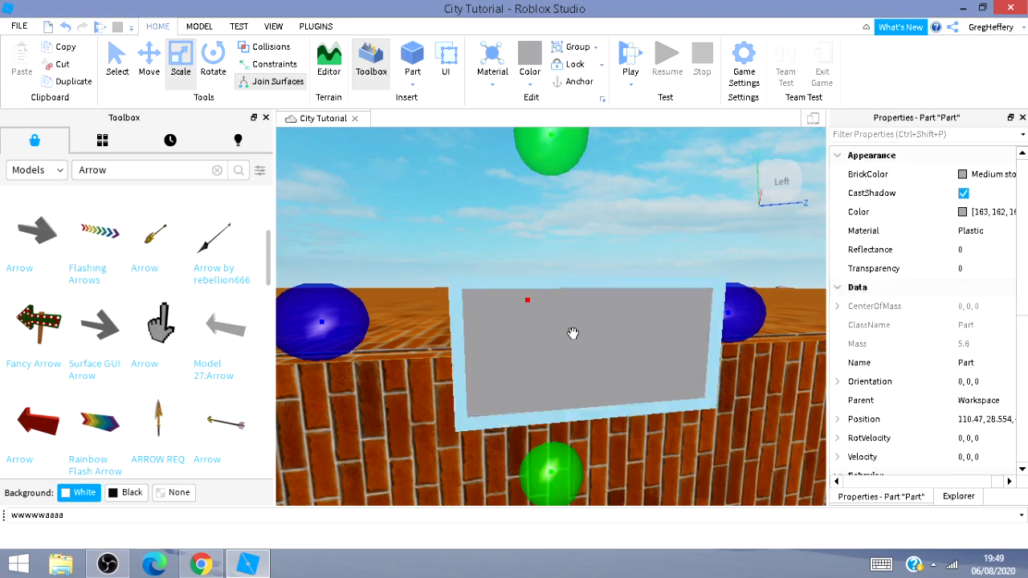
pyautogui.scroll(-5, 565, 353)
pyautogui.scroll(-5, 563, 382)
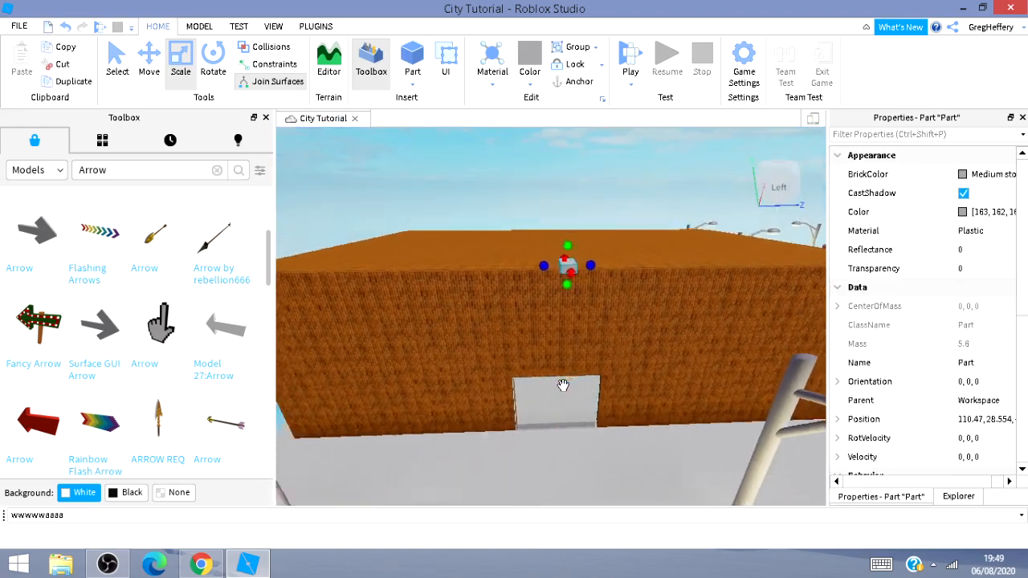
pyautogui.click(149, 58)
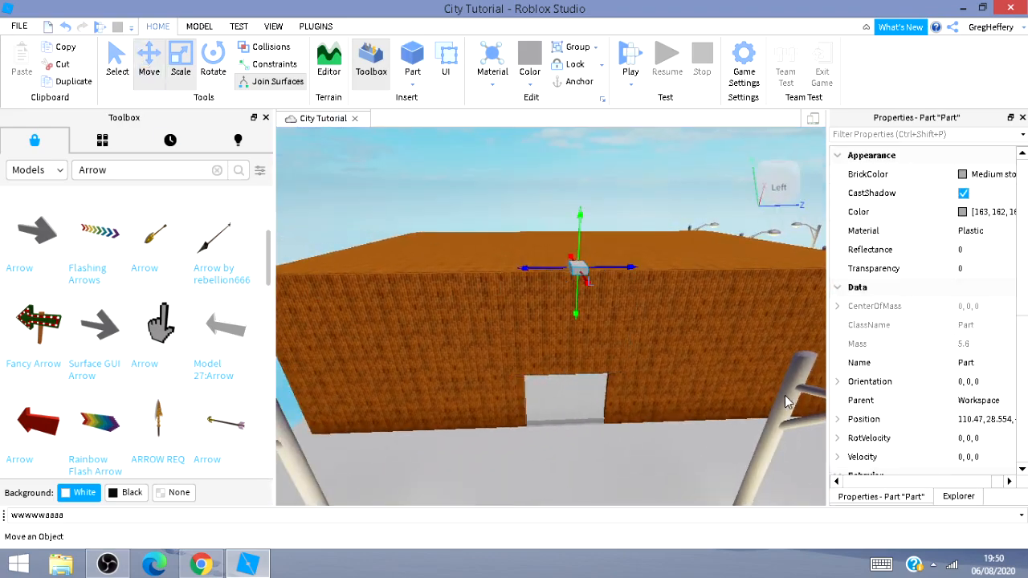
pyautogui.moveTo(587, 285); pyautogui.dragTo(600, 380)
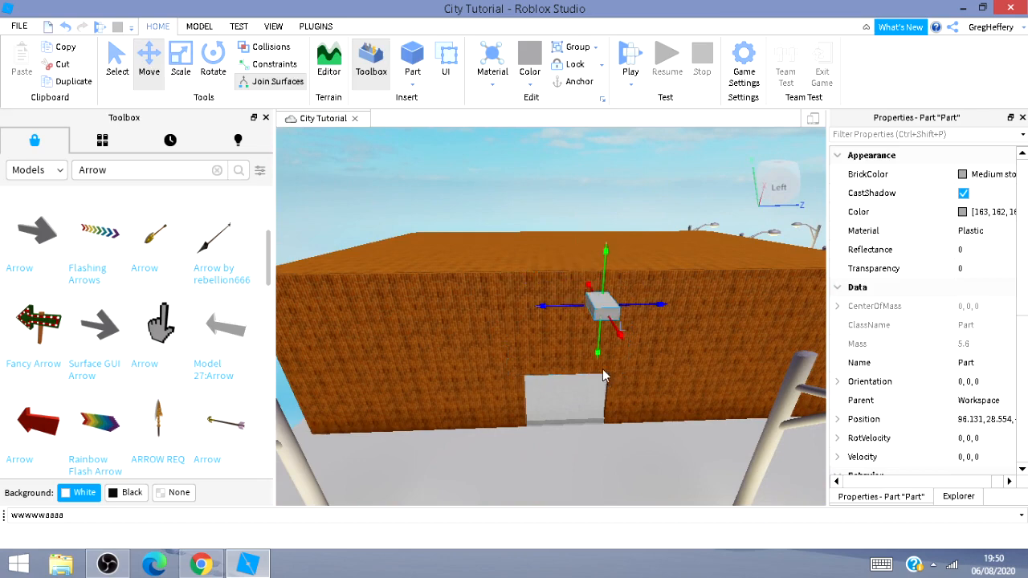
# Save the place to Roblox.
pyautogui.click(18, 26)
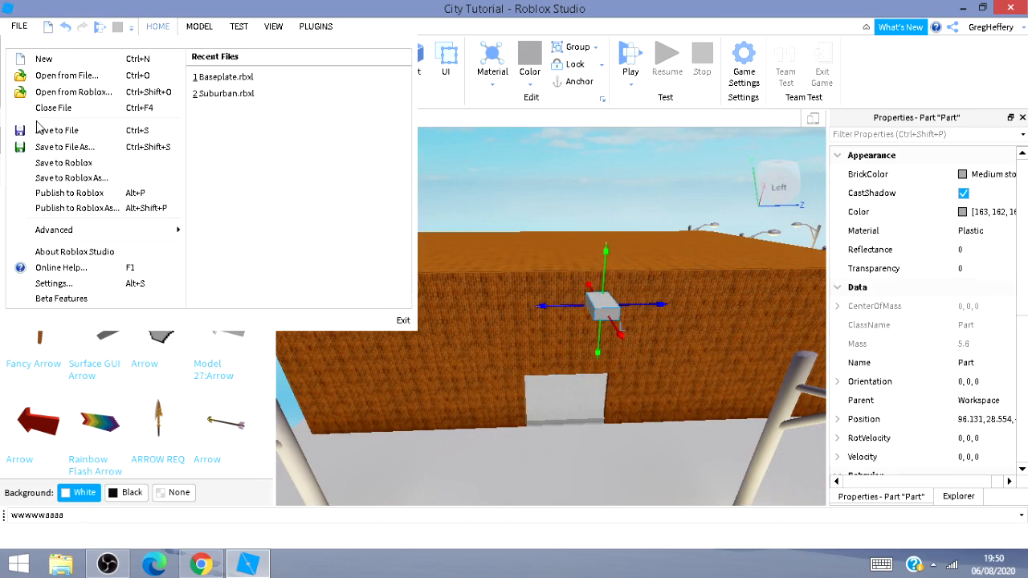
pyautogui.click(73, 163)
# Lower the new part into the doorway near the floor.
pyautogui.moveTo(596, 341); pyautogui.dragTo(598, 490)
pyautogui.moveTo(578, 431); pyautogui.dragTo(580, 394)
pyautogui.scroll(-5, 665, 469)
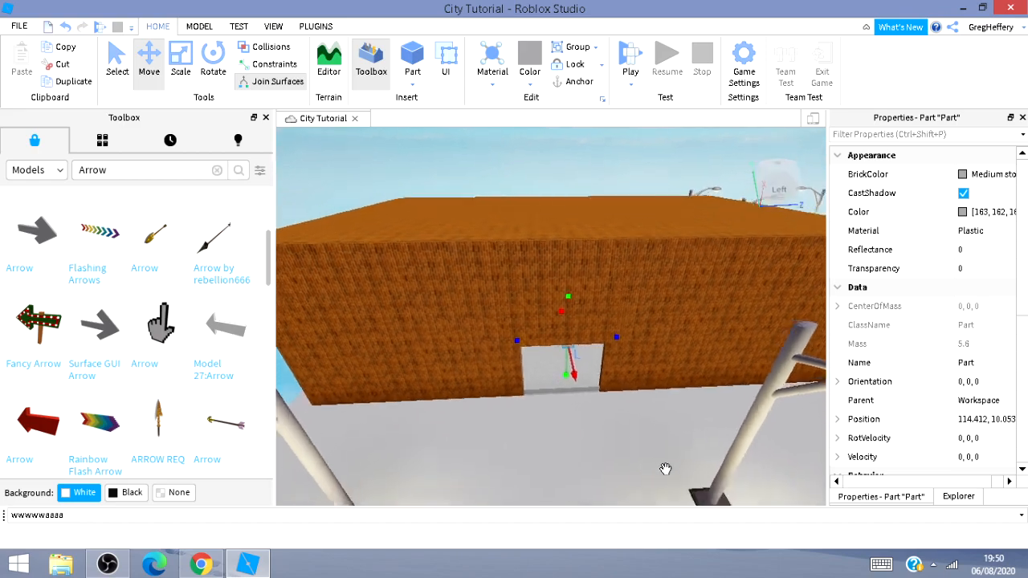
pyautogui.scroll(-5, 658, 467)
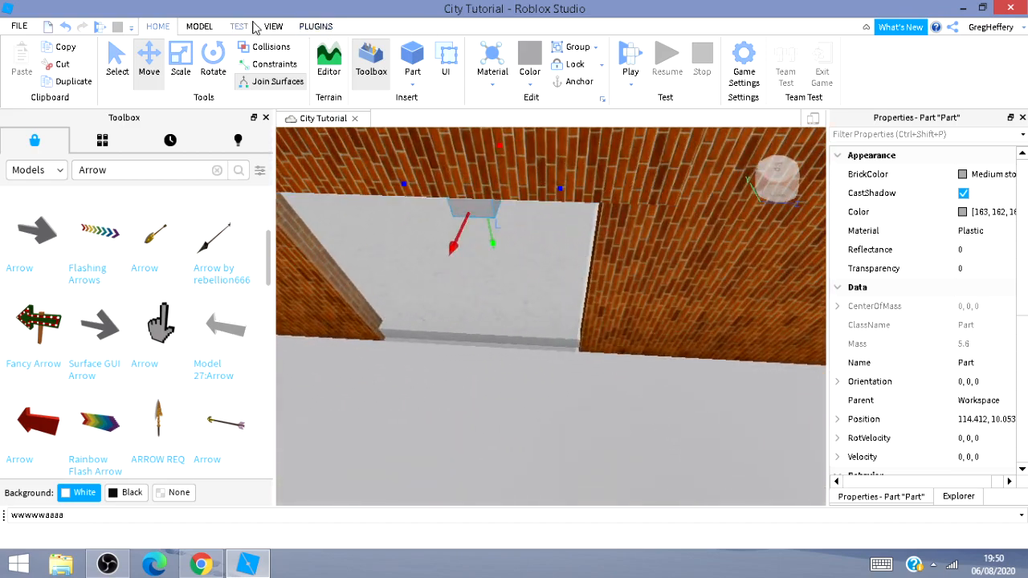
# Open the Output window to check the save messages, then close it.
pyautogui.click(273, 27)
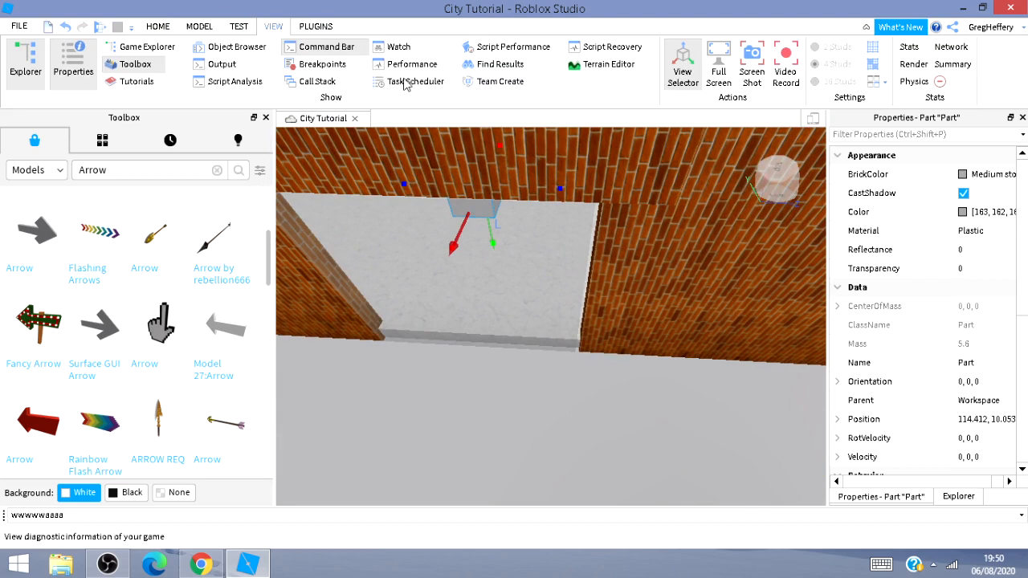
pyautogui.click(243, 70)
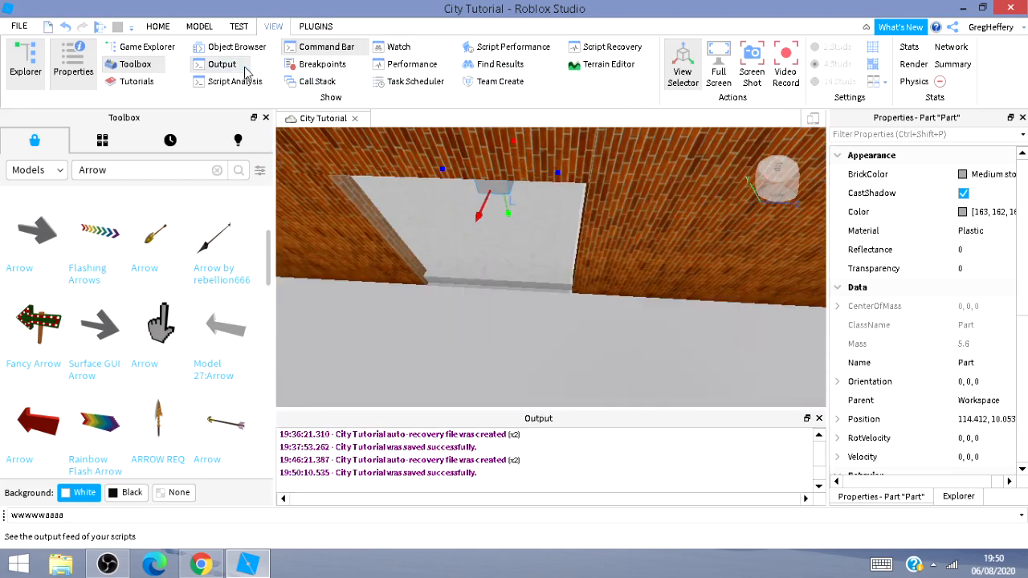
pyautogui.click(239, 69)
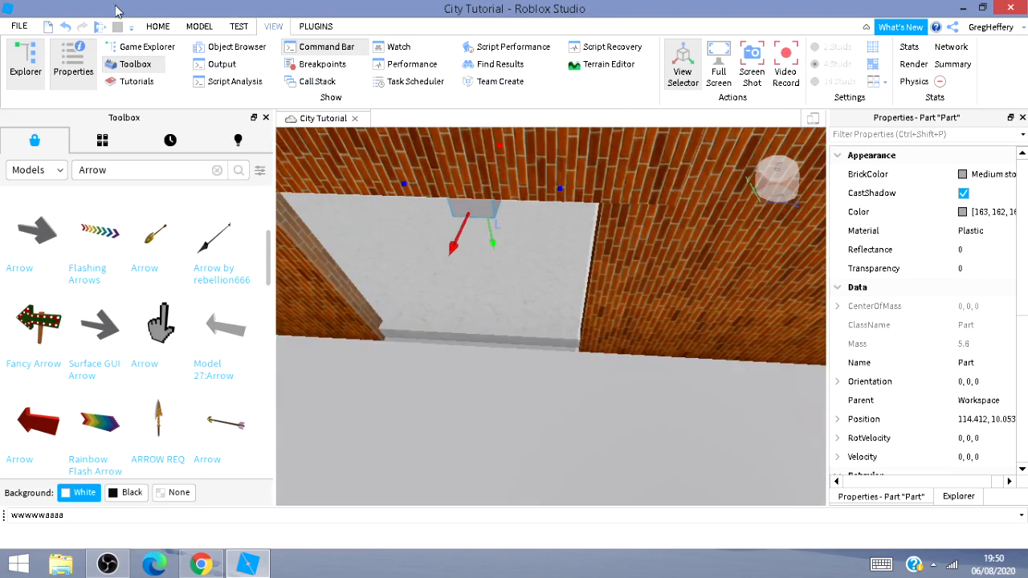
# Move the new part outward toward the front of the doorway.
pyautogui.click(152, 27)
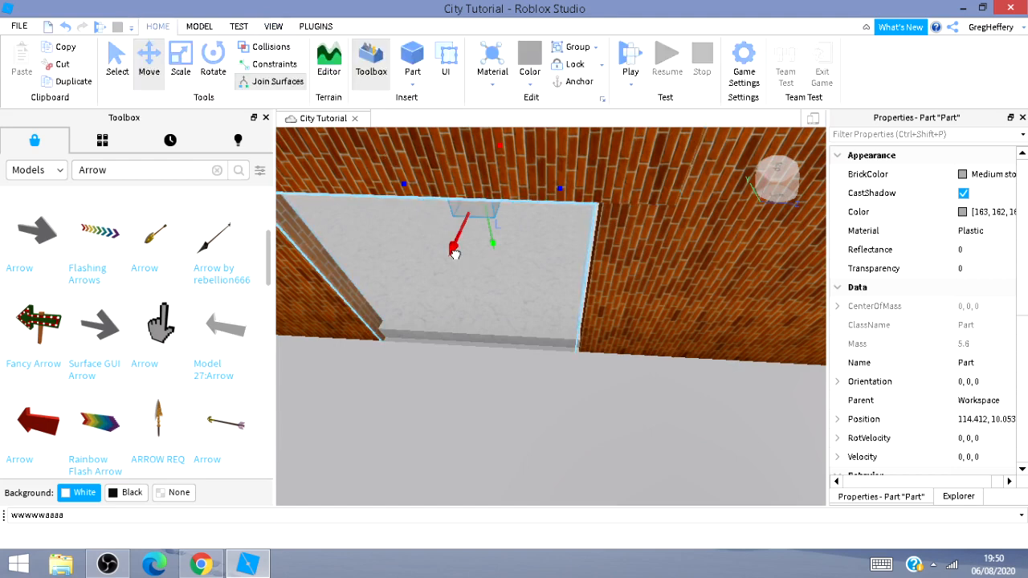
pyautogui.moveTo(431, 273); pyautogui.dragTo(390, 303)
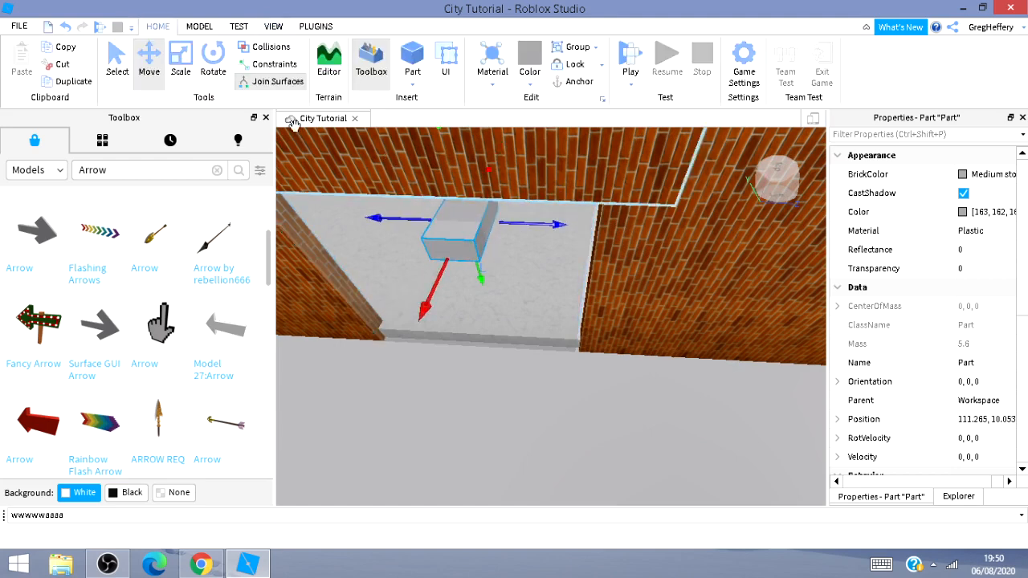
# Scale the part down into a thin, narrow slab.
pyautogui.click(191, 60)
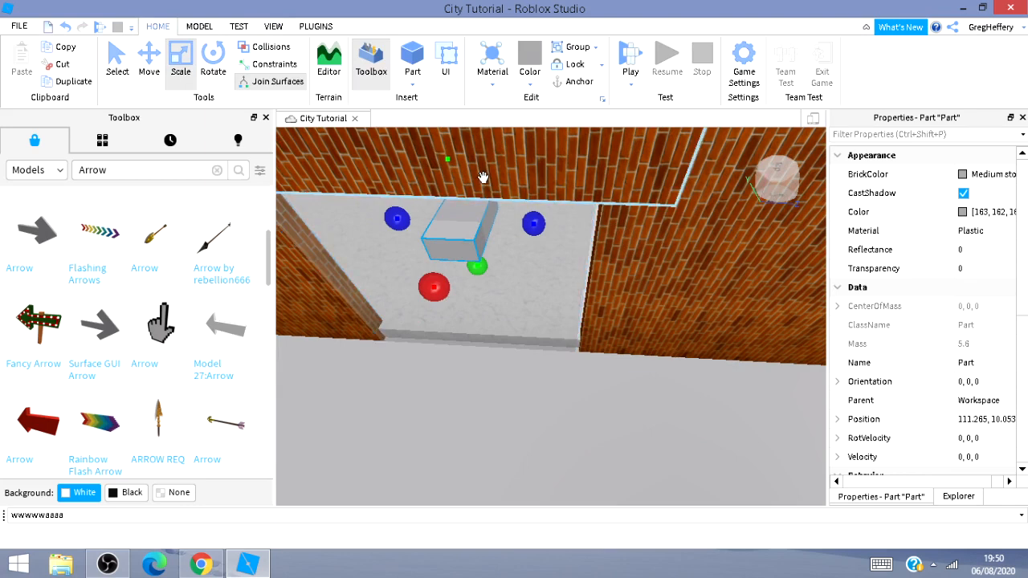
pyautogui.moveTo(483, 178); pyautogui.dragTo(467, 218)
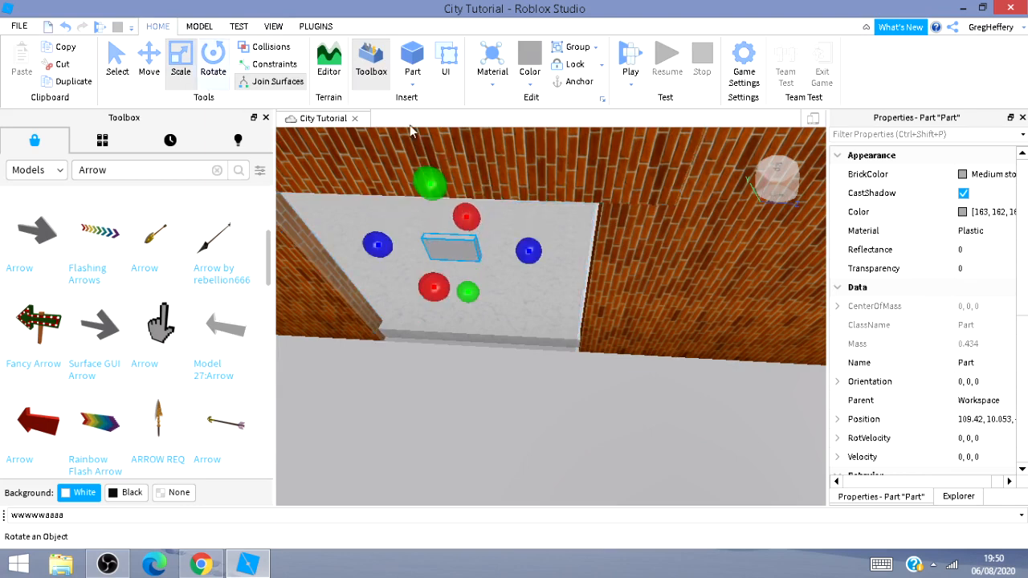
pyautogui.moveTo(531, 252); pyautogui.dragTo(501, 249)
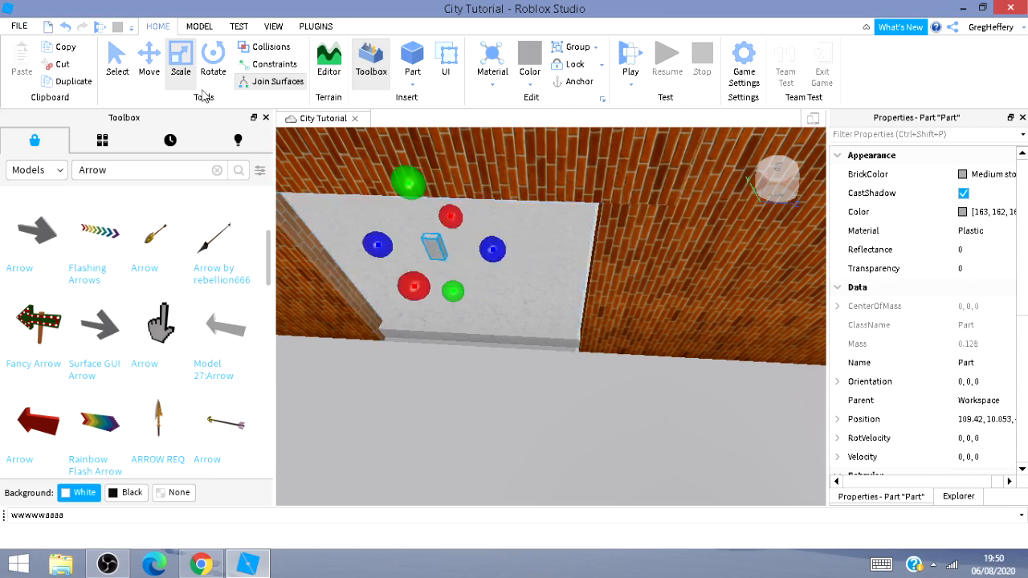
# Move the slab up to the top centre of the doorway opening.
pyautogui.click(145, 69)
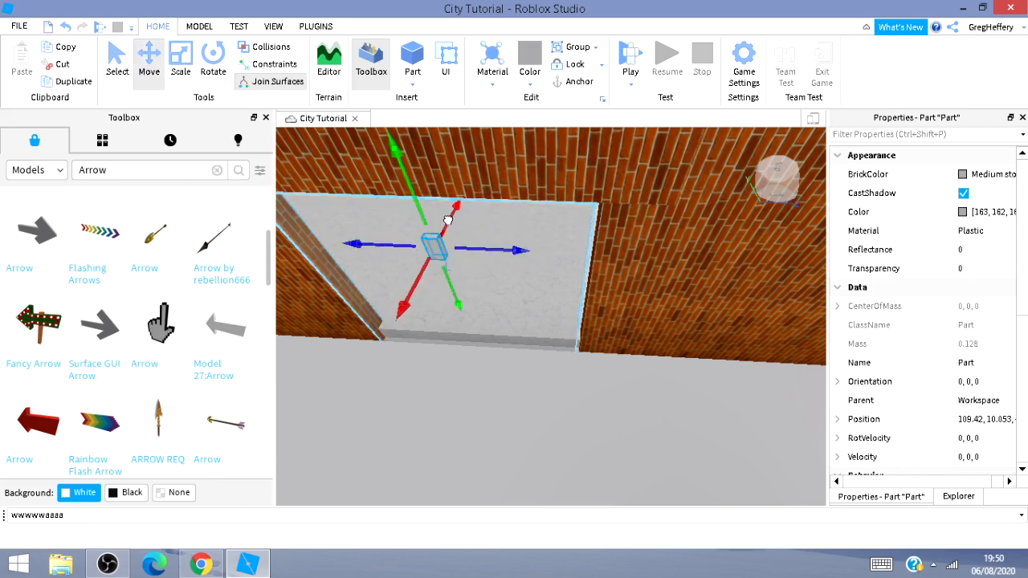
pyautogui.moveTo(448, 219); pyautogui.dragTo(464, 195)
pyautogui.press('w')
pyautogui.moveTo(543, 287); pyautogui.dragTo(581, 292, button='right')
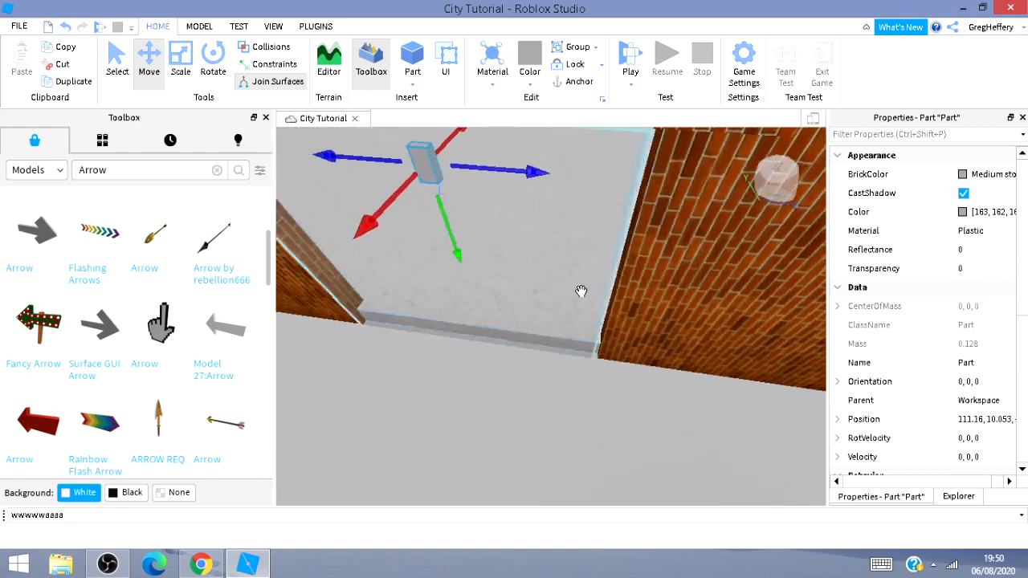
pyautogui.scroll(-3, 581, 291)
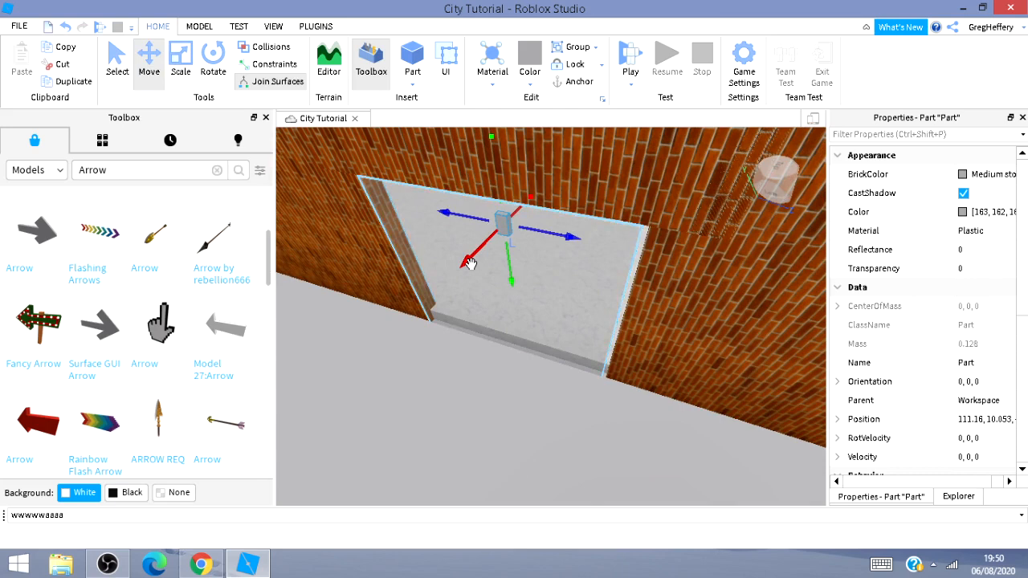
pyautogui.moveTo(466, 268); pyautogui.dragTo(449, 275)
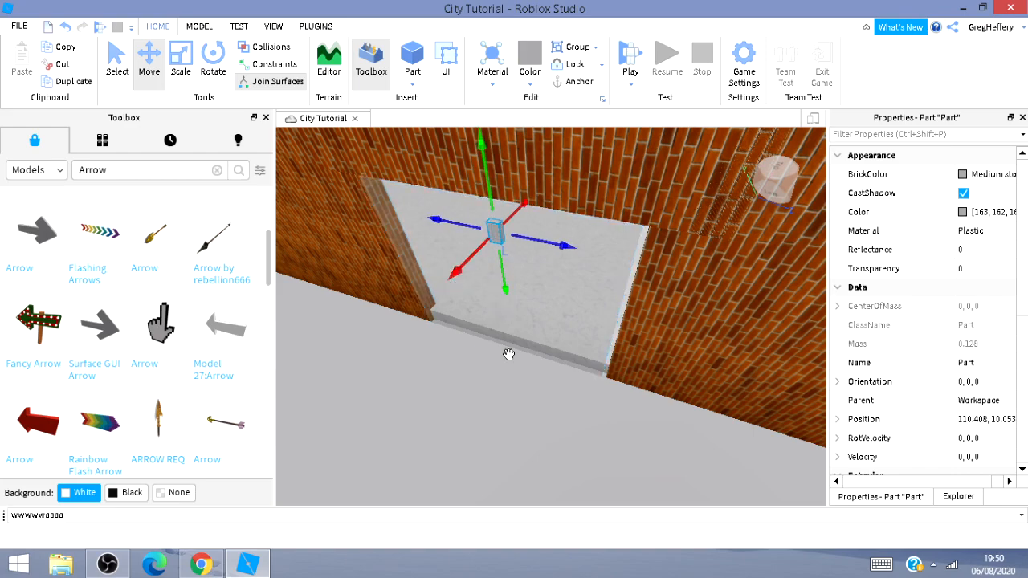
pyautogui.press('w')
pyautogui.moveTo(516, 348); pyautogui.dragTo(543, 297, button='right')
pyautogui.press('d')
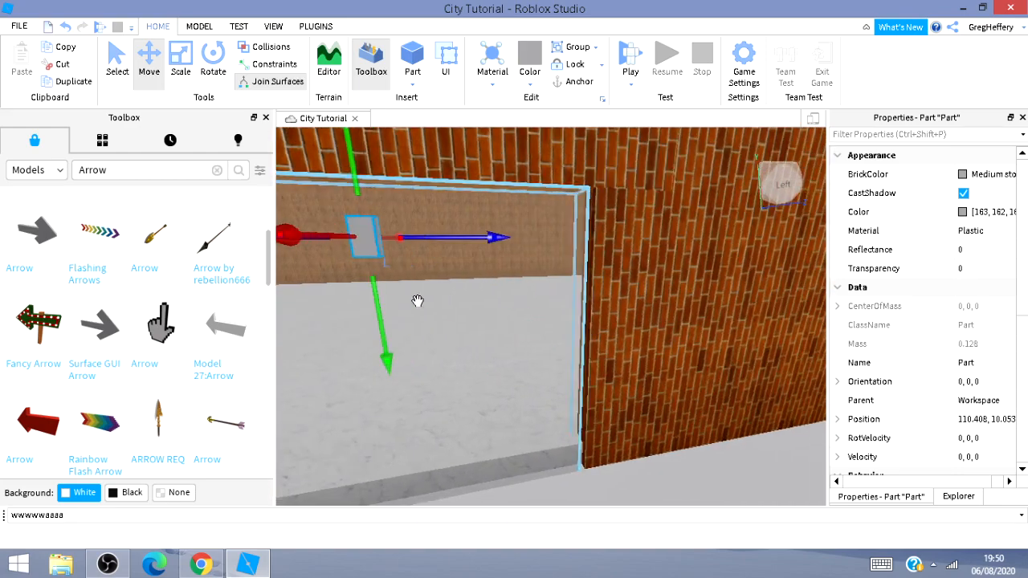
pyautogui.press('s')
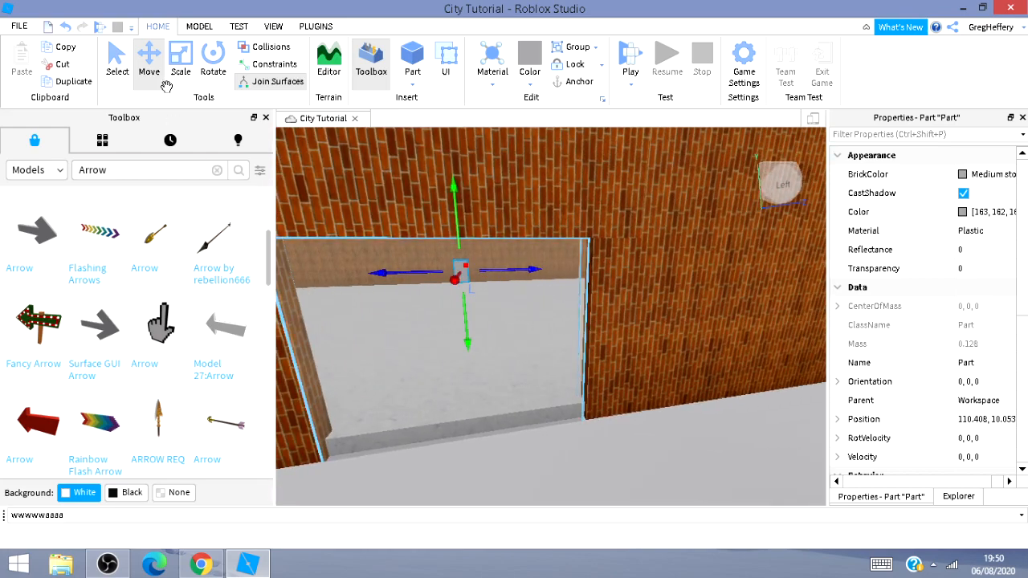
# Scale the slab into a tall strip spanning the doorway from the floor to the top.
pyautogui.click(180, 63)
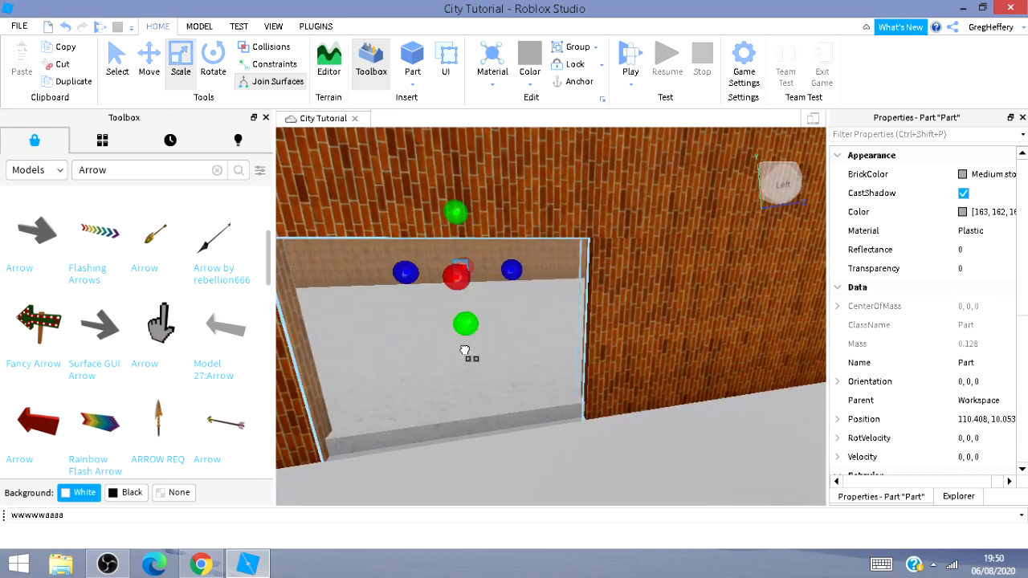
pyautogui.moveTo(464, 351); pyautogui.dragTo(487, 474)
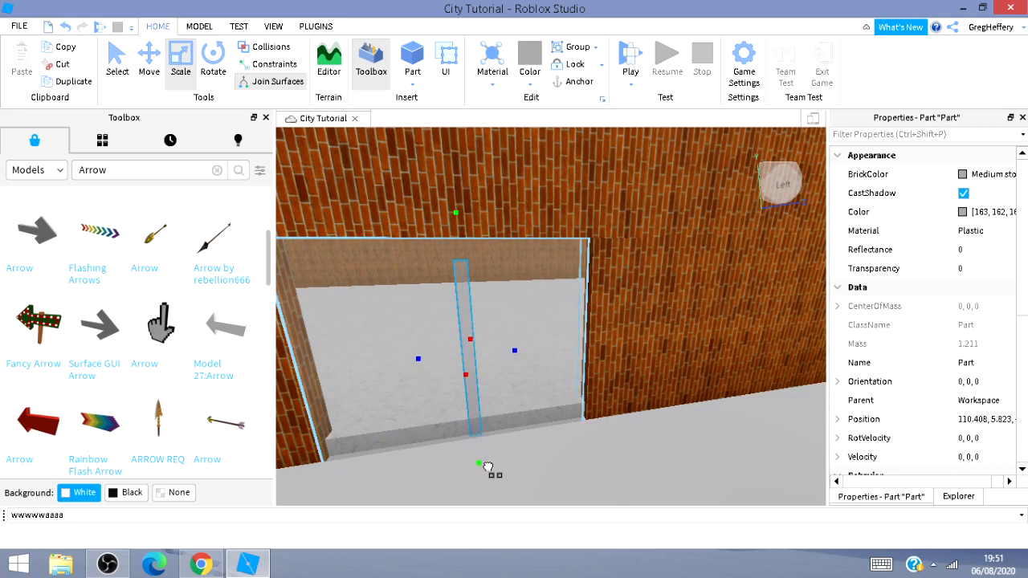
pyautogui.moveTo(416, 359); pyautogui.dragTo(364, 371)
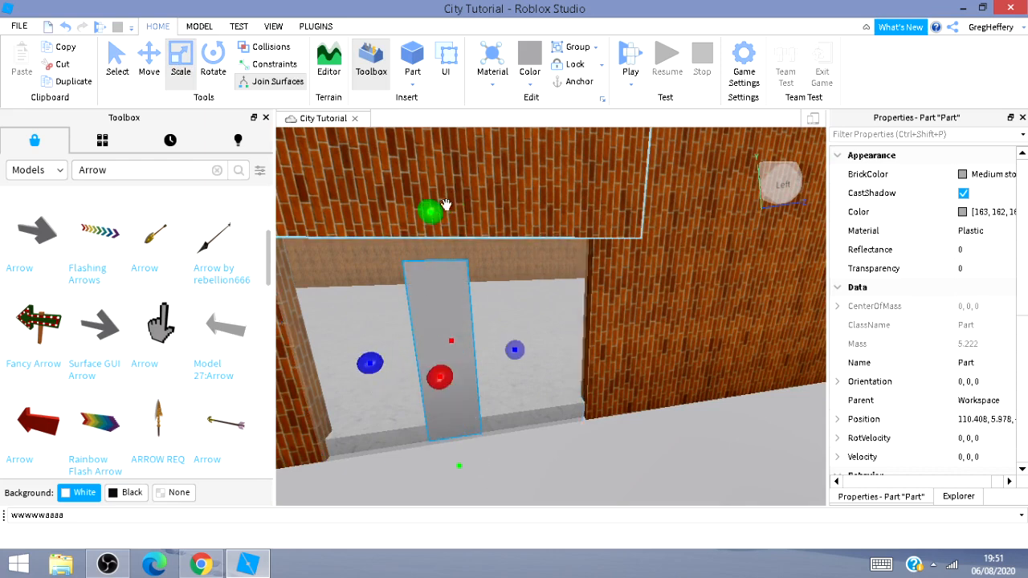
pyautogui.moveTo(433, 211)
pyautogui.mouseDown()
pyautogui.moveTo(426, 217)
pyautogui.moveTo(426, 194)
pyautogui.mouseUp()
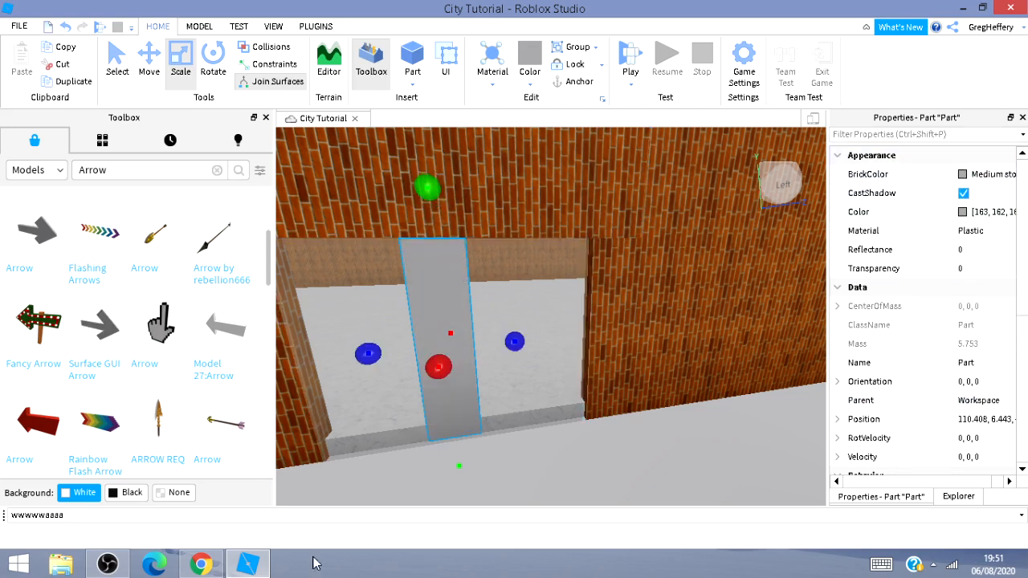
pyautogui.click(107, 564)
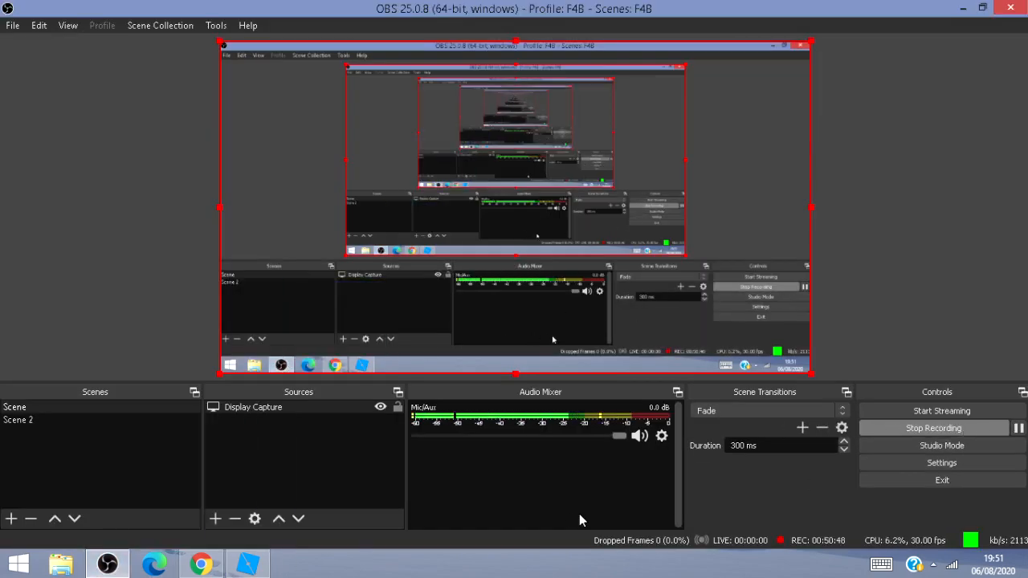
pyautogui.click(247, 565)
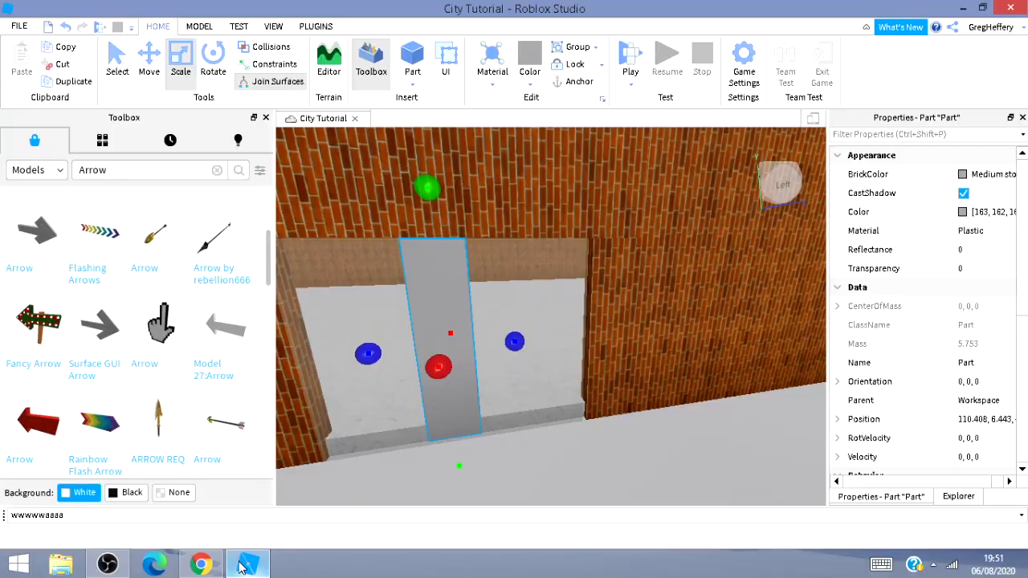
# Narrow the strip and set its BrickColor to Black.
pyautogui.moveTo(367, 346); pyautogui.dragTo(397, 351)
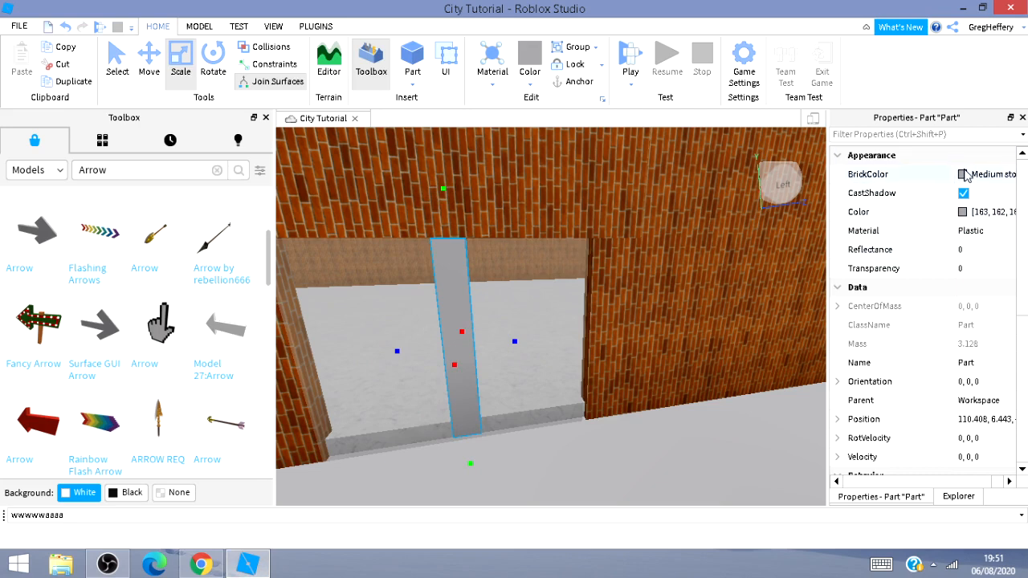
pyautogui.click(963, 174)
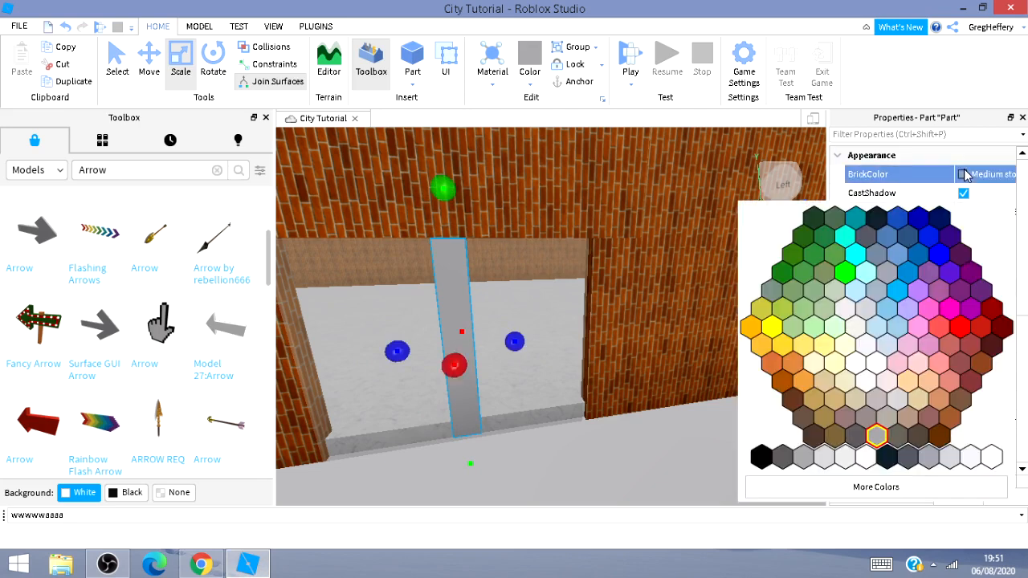
pyautogui.click(877, 218)
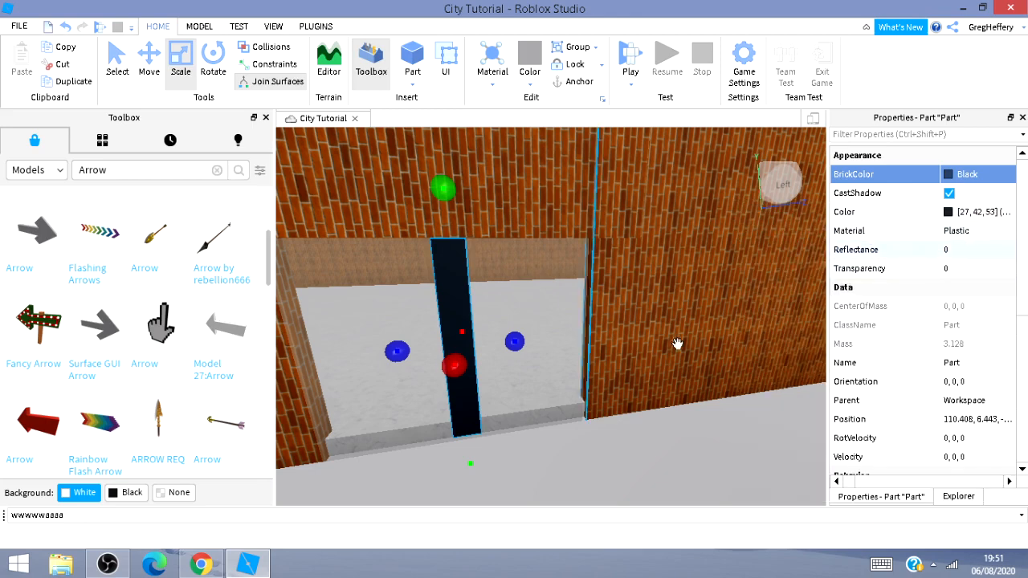
# Duplicate the black strip and move the copy toward the right side of the doorway.
pyautogui.click(676, 438)
pyautogui.moveTo(677, 439); pyautogui.dragTo(379, 413, button='right')
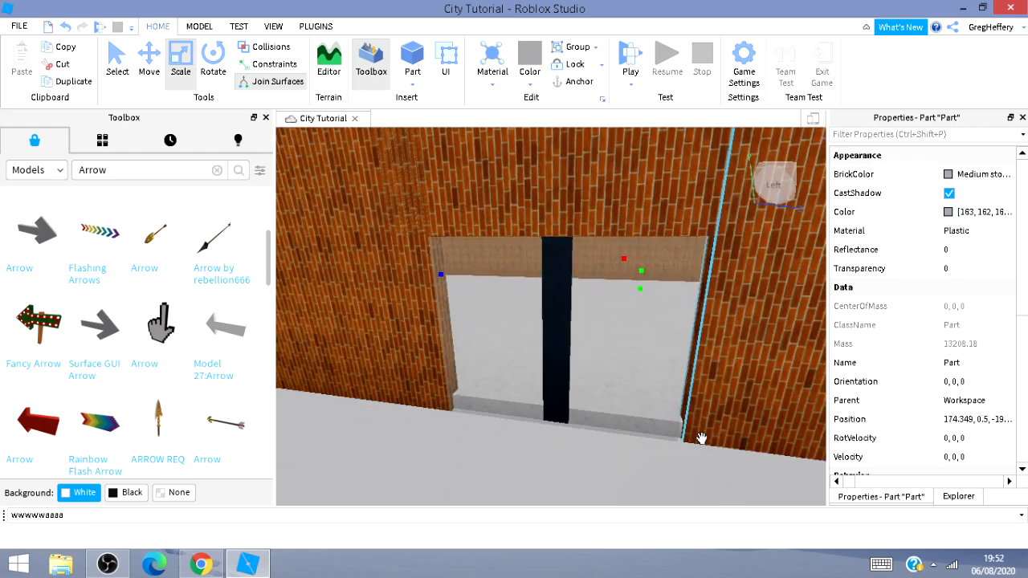
pyautogui.click(568, 350)
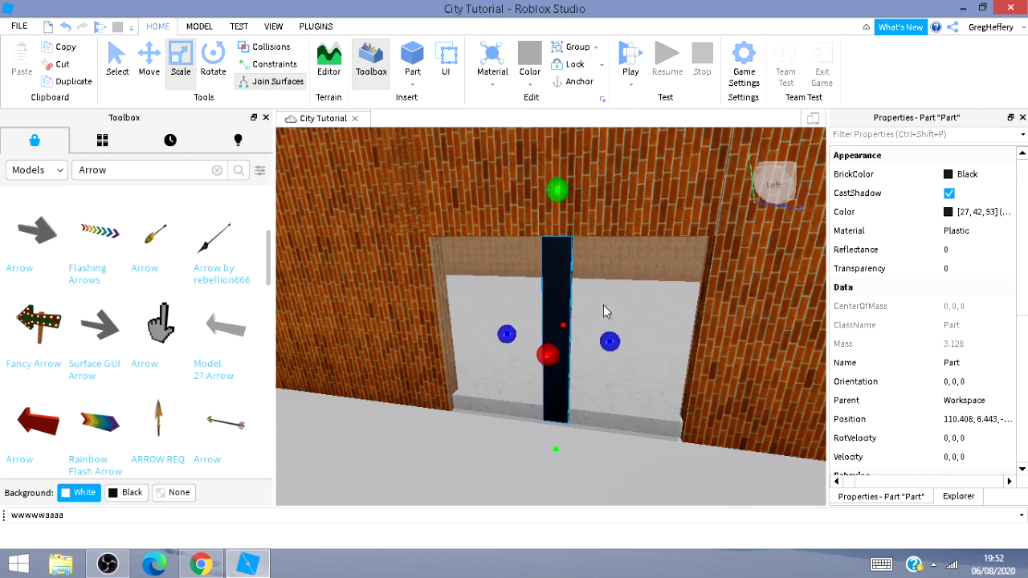
pyautogui.click(147, 74)
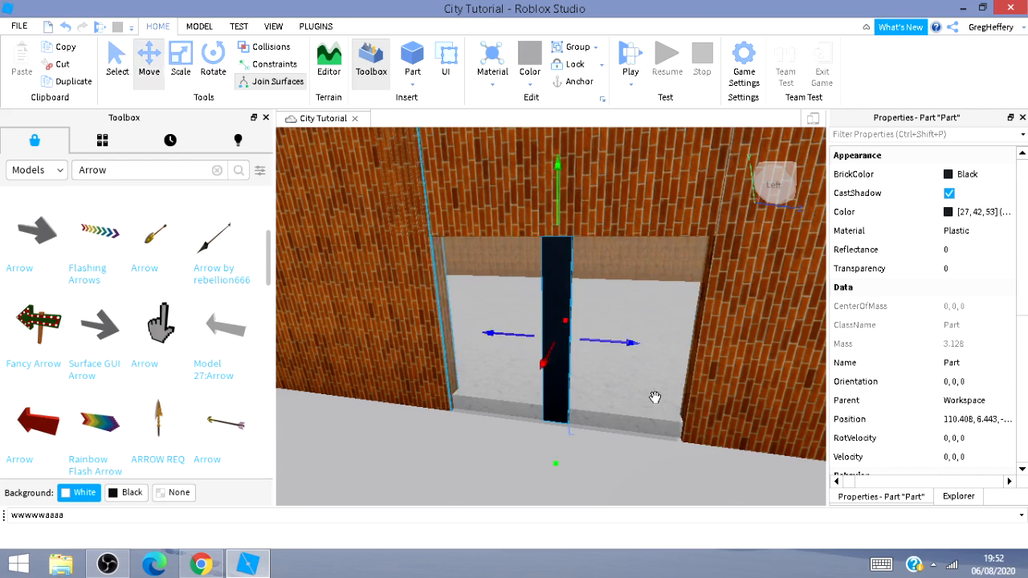
pyautogui.moveTo(658, 350); pyautogui.dragTo(706, 366)
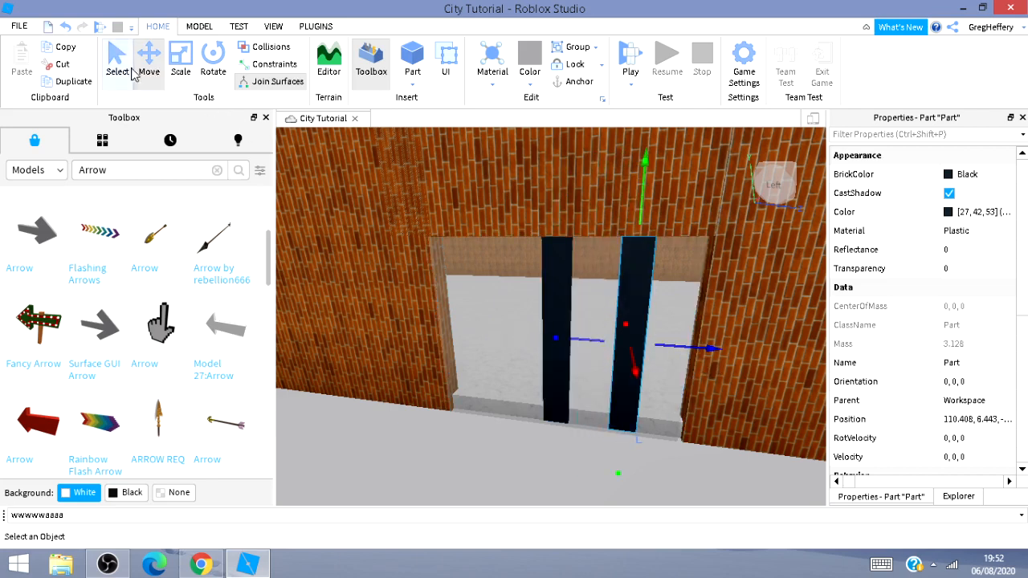
# Shrink the copy into a small square door handle and lower it on the right door.
pyautogui.click(209, 66)
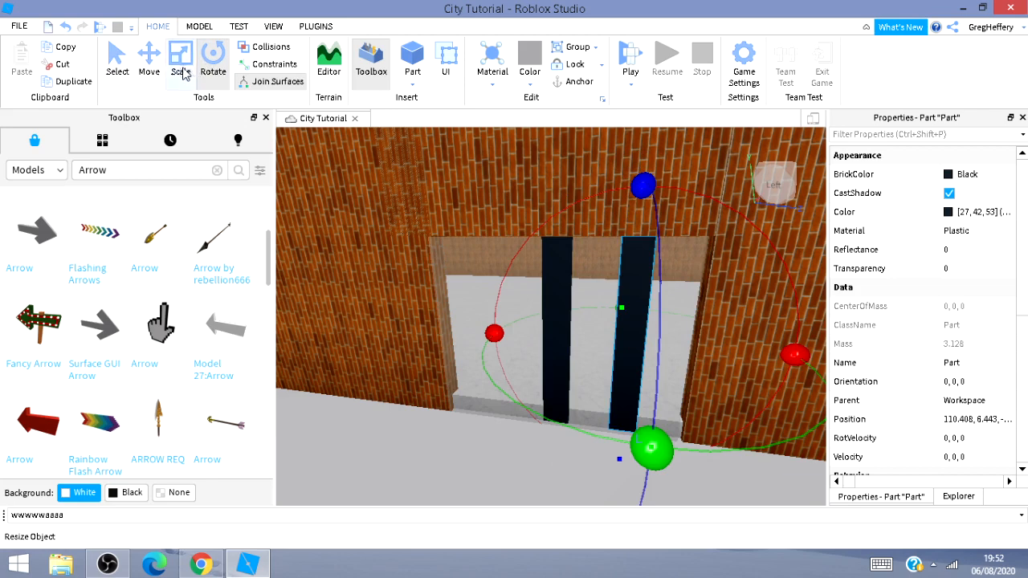
pyautogui.click(181, 72)
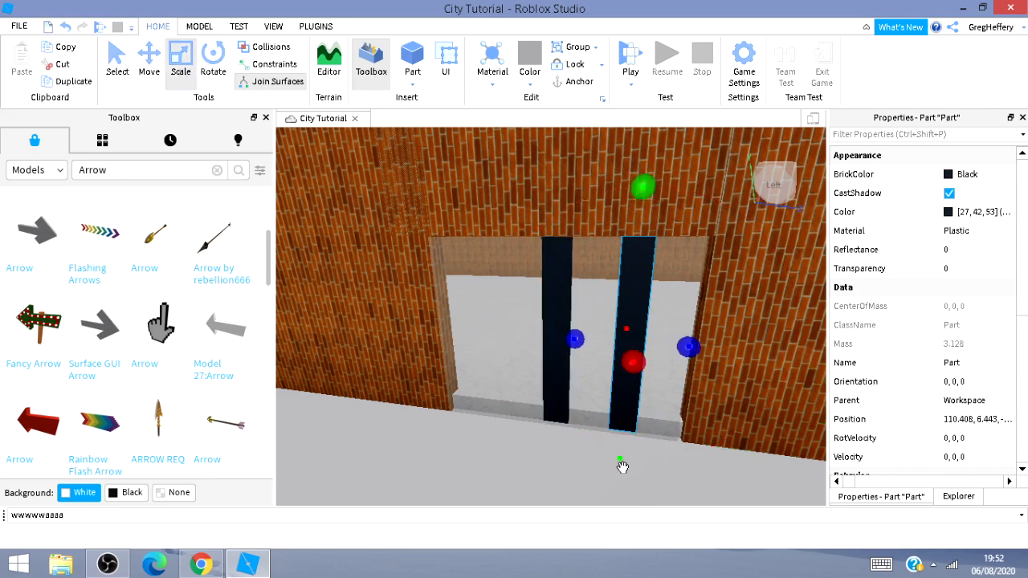
pyautogui.moveTo(617, 460); pyautogui.dragTo(627, 363)
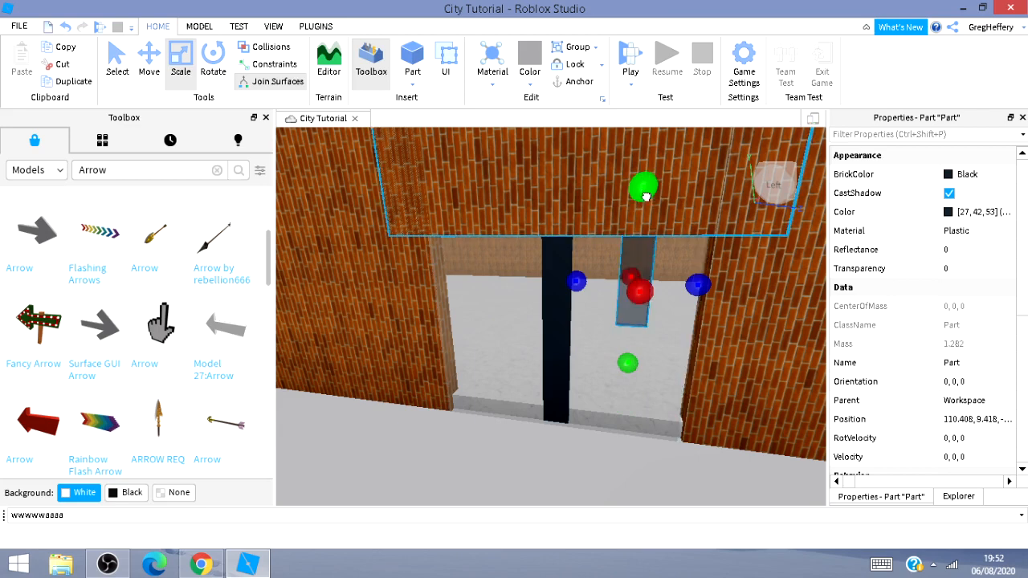
pyautogui.moveTo(643, 188); pyautogui.dragTo(636, 268)
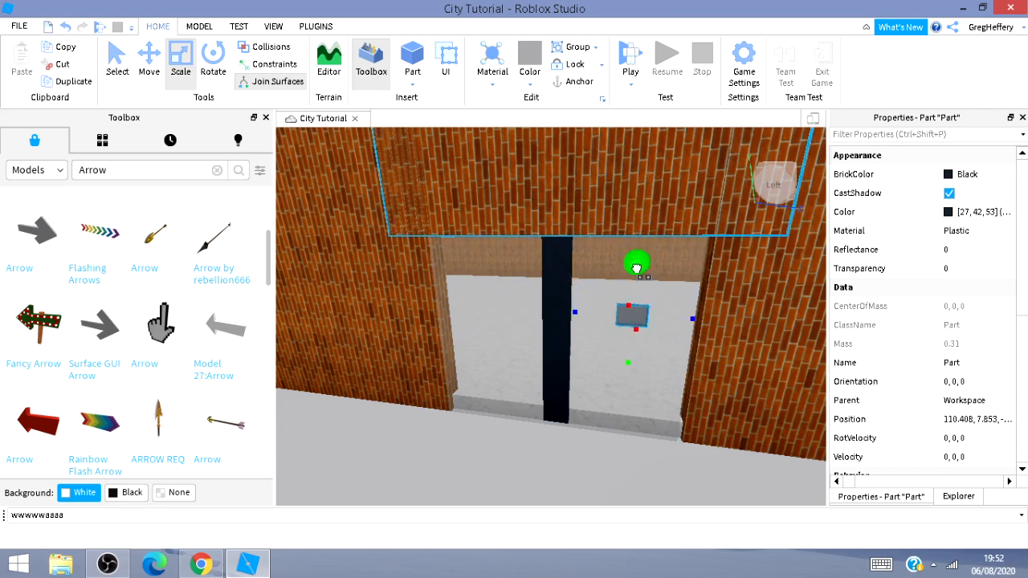
pyautogui.click(150, 61)
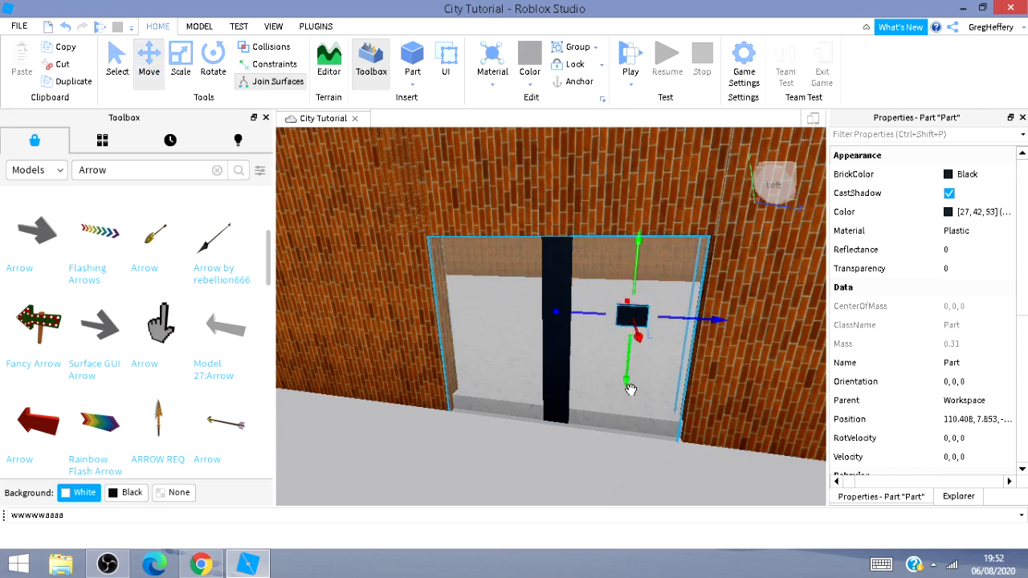
pyautogui.moveTo(630, 383); pyautogui.dragTo(623, 403)
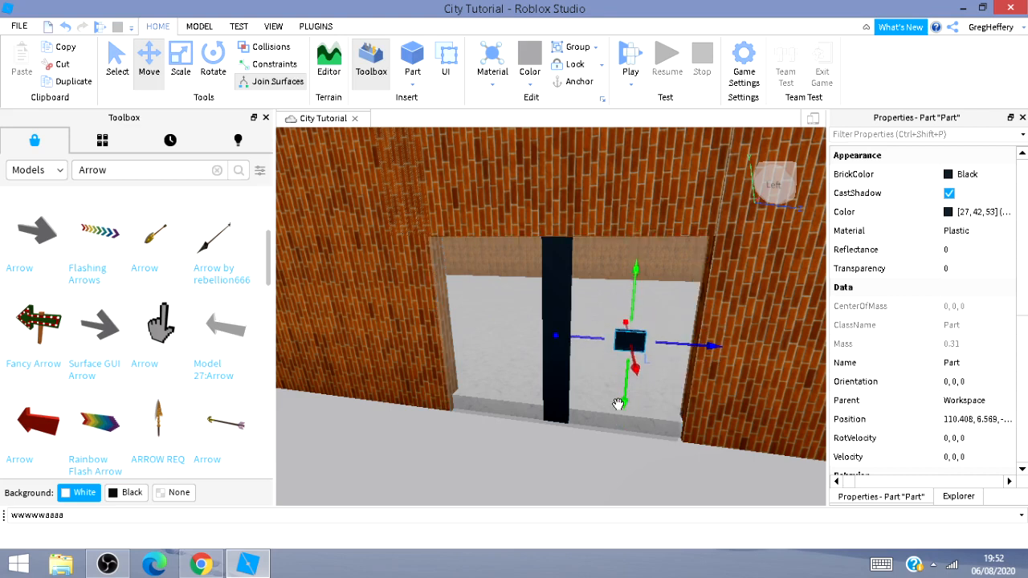
# Duplicate the handle and move the copy onto the left door.
pyautogui.hotkey('ctrl', 'd')
pyautogui.moveTo(560, 341); pyautogui.dragTo(463, 345)
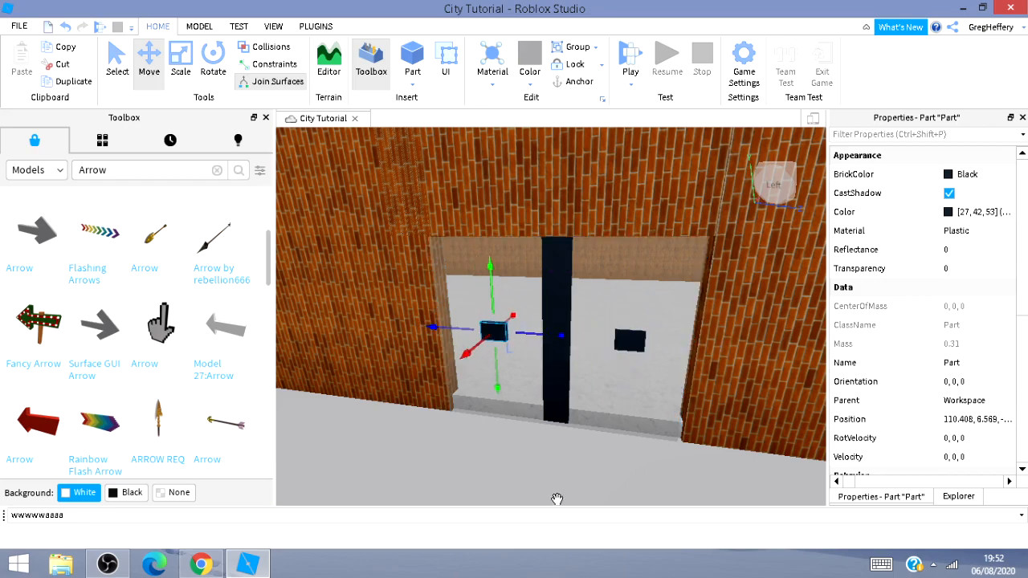
# Fly the camera back to view the building's front with its doors from the sidewalk.
pyautogui.press('s')
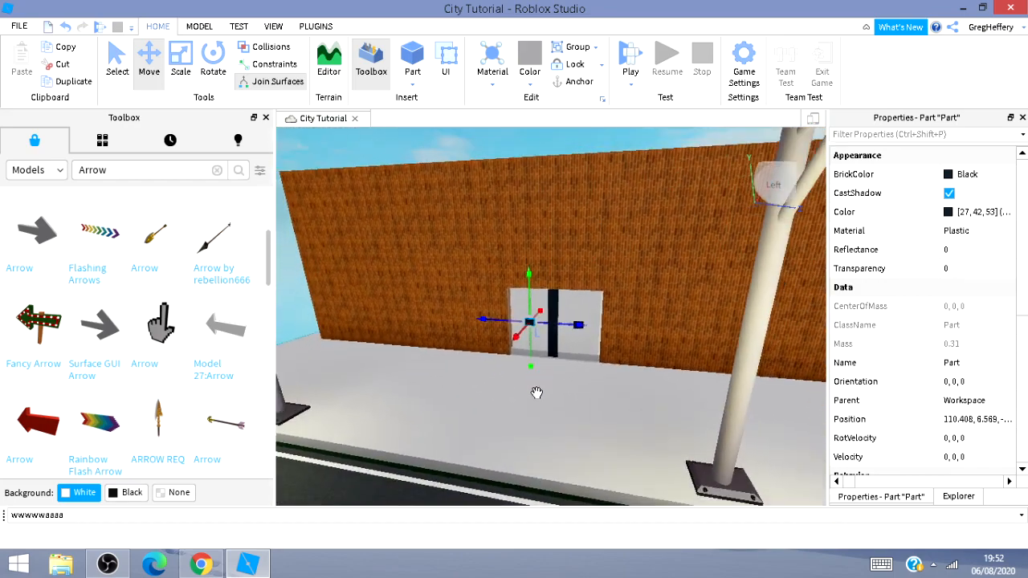
pyautogui.click(536, 395)
pyautogui.press('s')
pyautogui.moveTo(553, 400); pyautogui.dragTo(527, 412, button='right')
pyautogui.press('w')
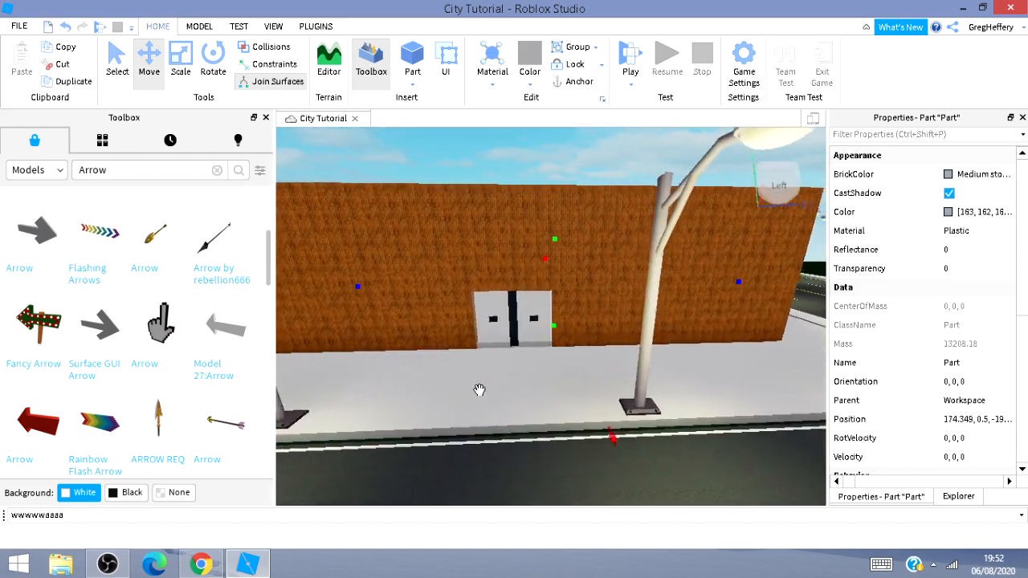
pyautogui.press('s')
pyautogui.press('d')
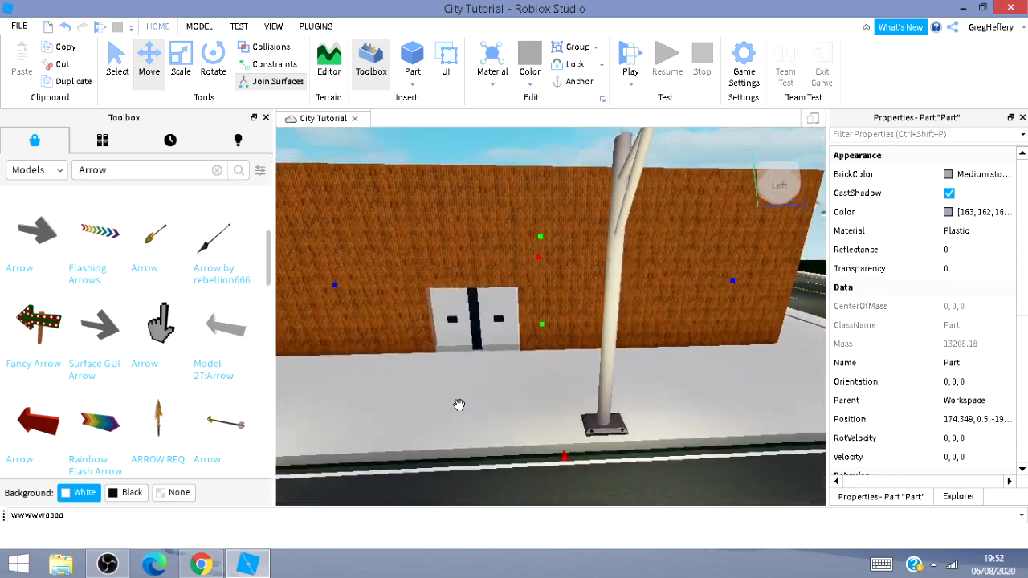
pyautogui.press('w')
pyautogui.press('s')
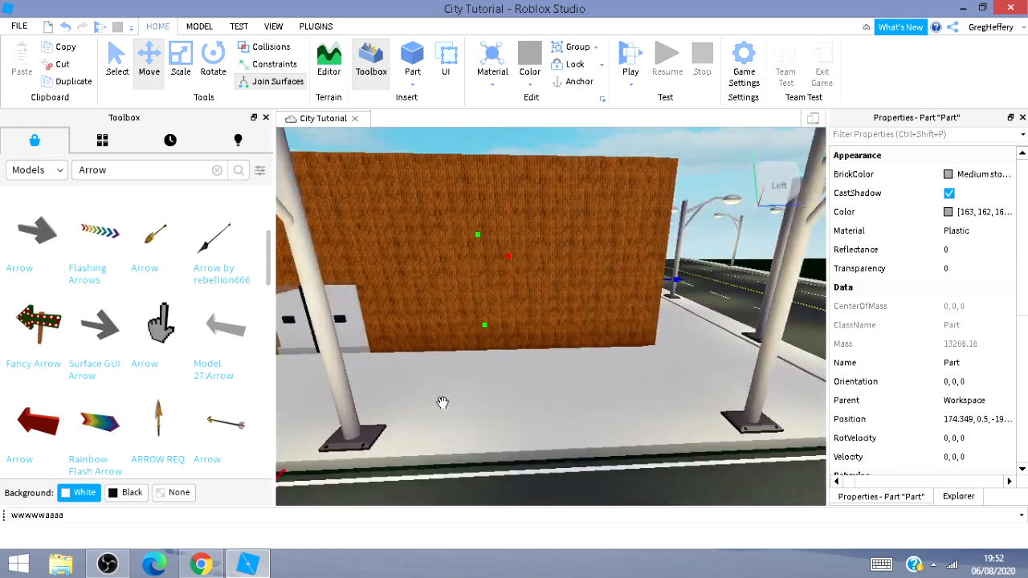
# Fly the camera along the sidewalk up to the building's doorway to inspect the doors and handles.
pyautogui.press('w')
pyautogui.press('a')
pyautogui.press('w')
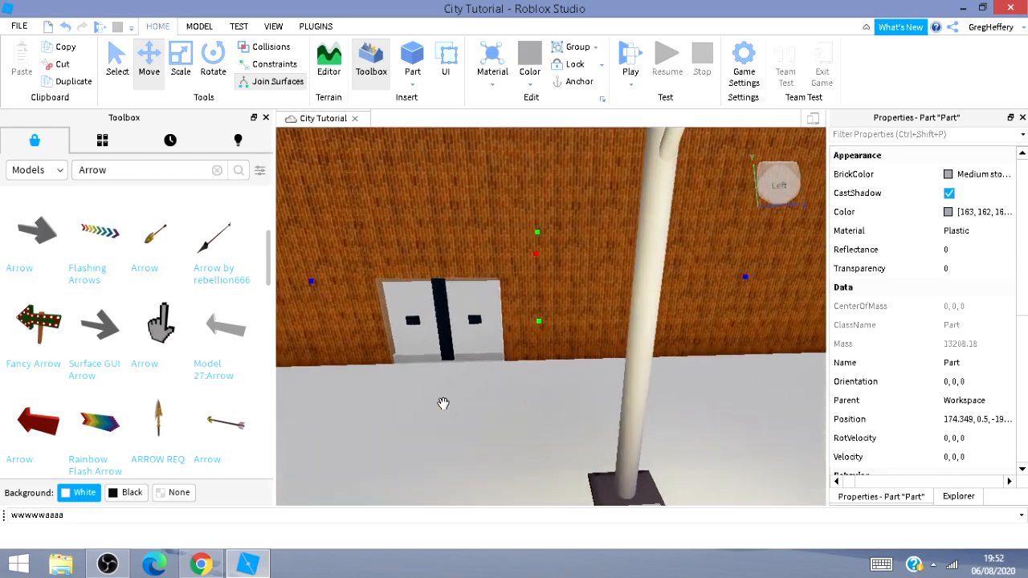
pyautogui.press('d')
pyautogui.press('s')
pyautogui.press('s')
pyautogui.press('a')
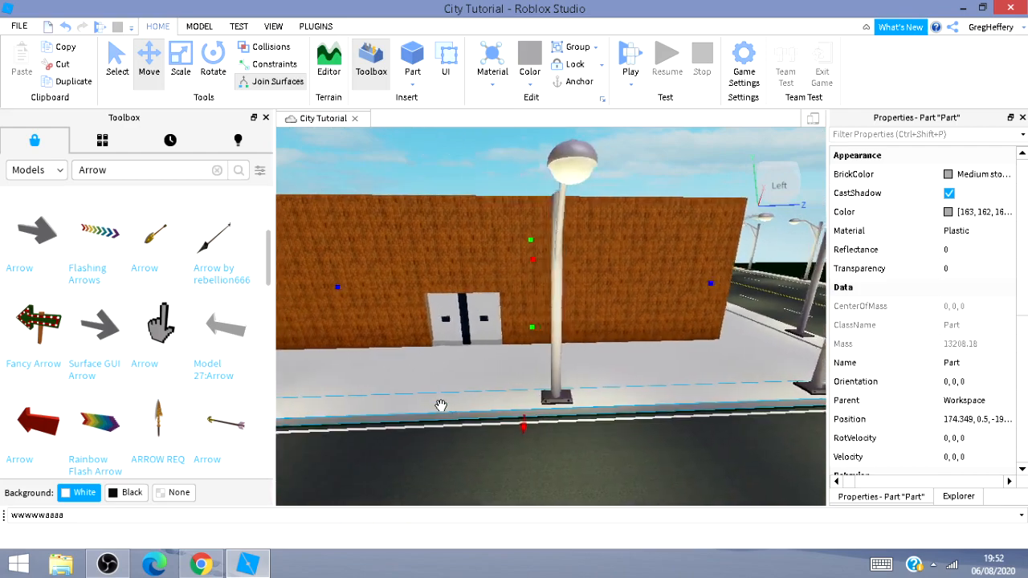
pyautogui.click(491, 470)
pyautogui.press('a')
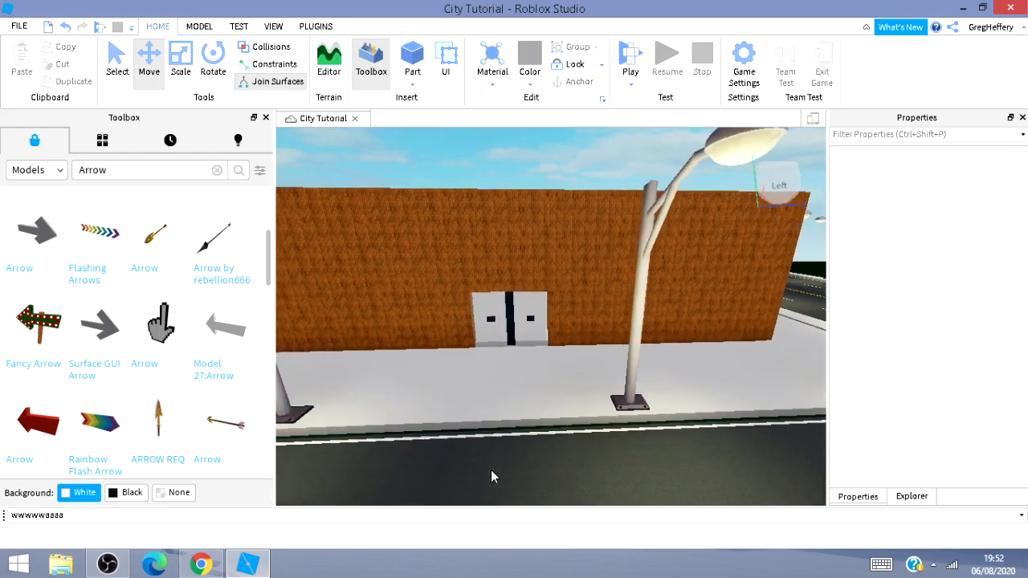
pyautogui.press('w')
pyautogui.press('s')
pyautogui.press('d')
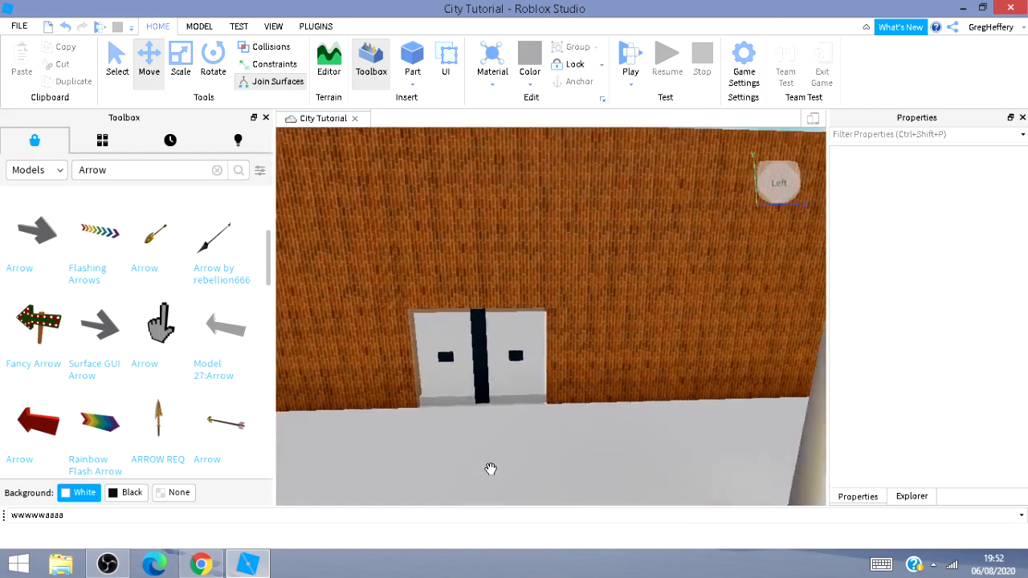
pyautogui.press('w')
pyautogui.press('a')
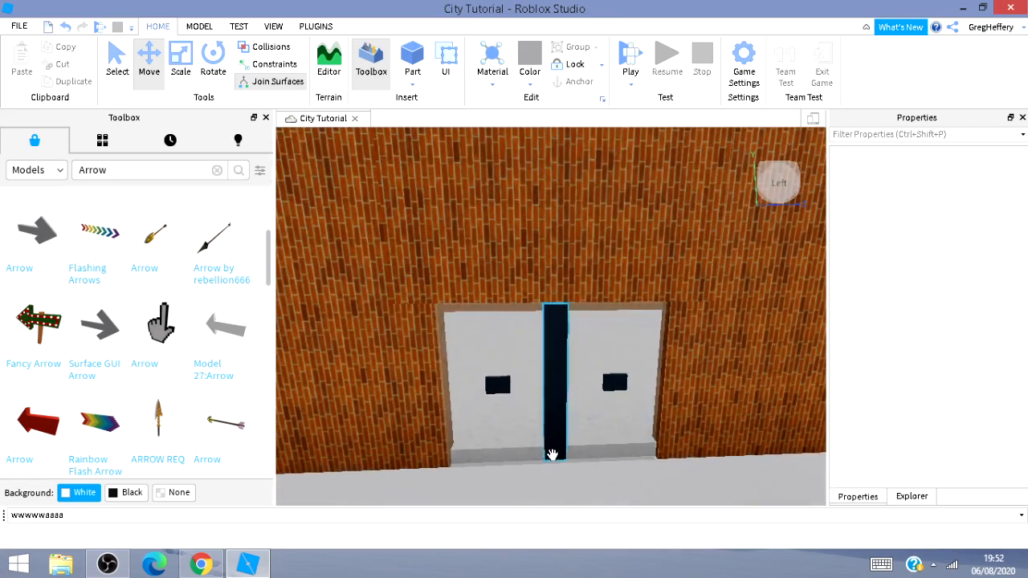
pyautogui.press('w')
# Fly inside the building to inspect its interior and the doors from behind.
pyautogui.moveTo(495, 473)
pyautogui.mouseDown(button='right')
pyautogui.moveTo(564, 454)
pyautogui.moveTo(439, 475)
pyautogui.moveTo(495, 466)
pyautogui.mouseUp(button='right')
pyautogui.press('s')
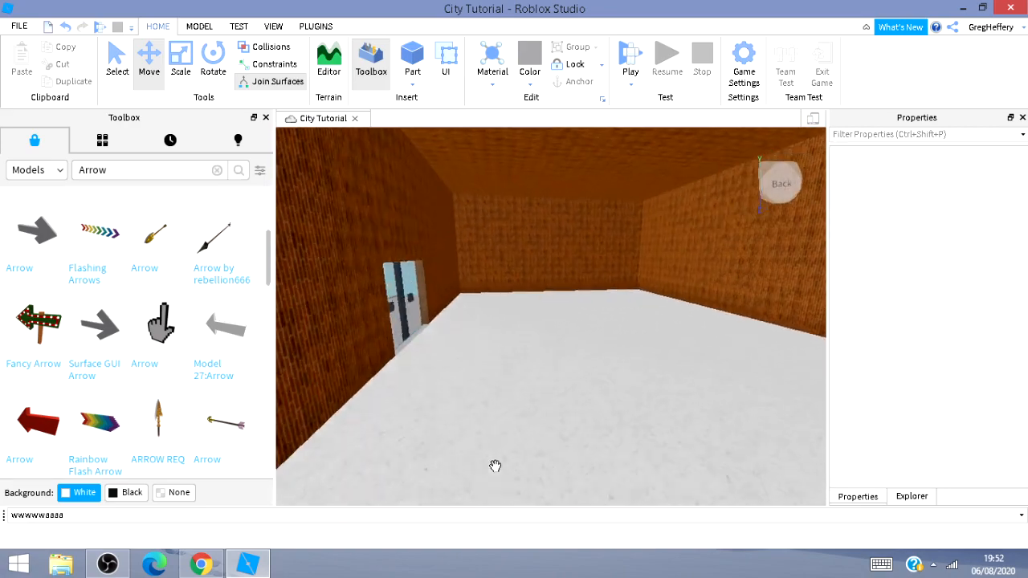
pyautogui.press('w')
pyautogui.moveTo(503, 367); pyautogui.dragTo(417, 405, button='right')
pyautogui.press('a')
pyautogui.press('s')
pyautogui.press('d')
# Select the brick wall and open the Explorer to locate the building's parts in the workspace list.
pyautogui.press('d')
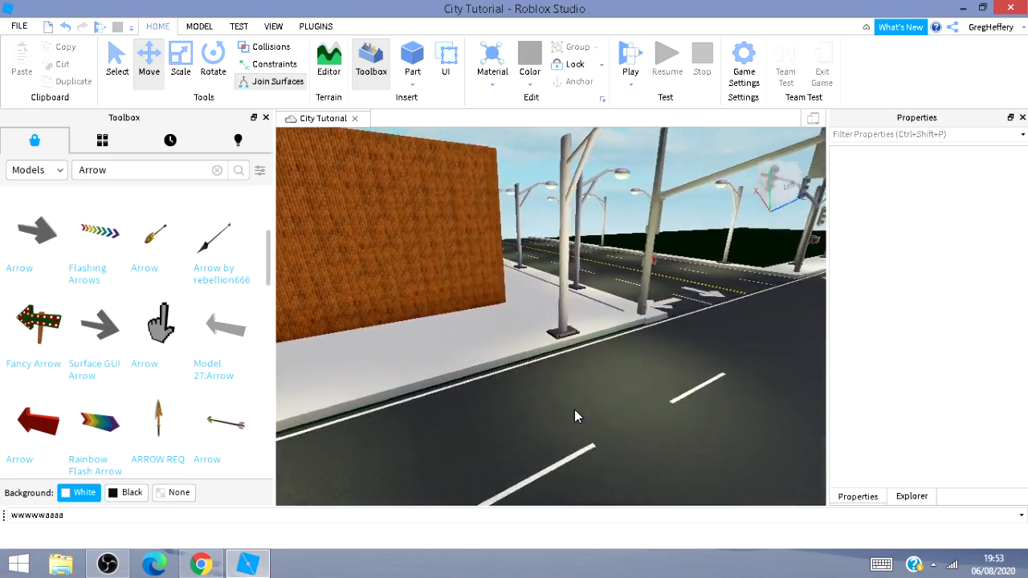
pyautogui.press('w')
pyautogui.moveTo(639, 377); pyautogui.dragTo(524, 362, button='right')
pyautogui.press('w')
pyautogui.press('d')
pyautogui.press('w')
pyautogui.press('w')
pyautogui.press('d')
pyautogui.rightClick(525, 362)
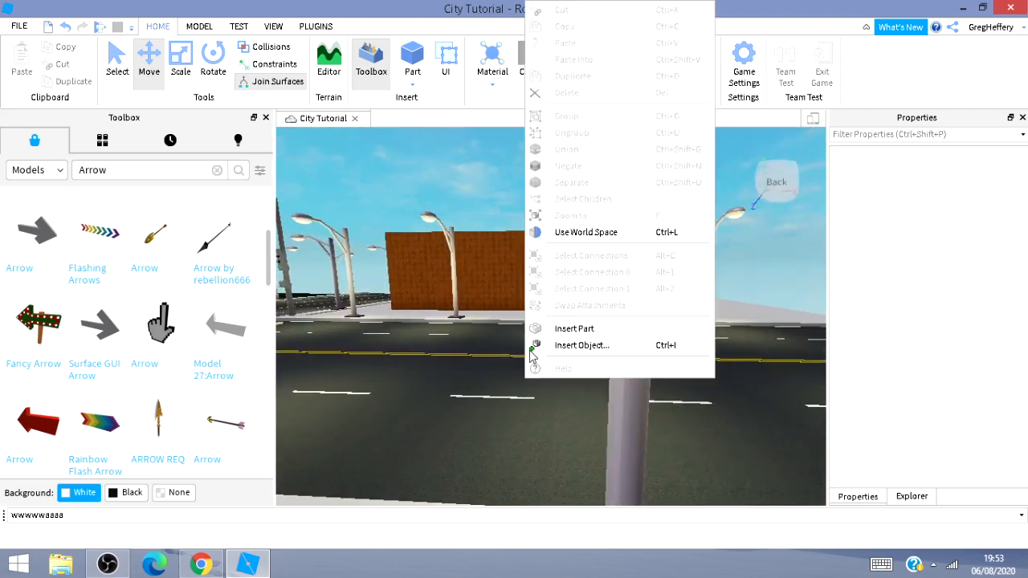
pyautogui.click(387, 257)
pyautogui.click(423, 259)
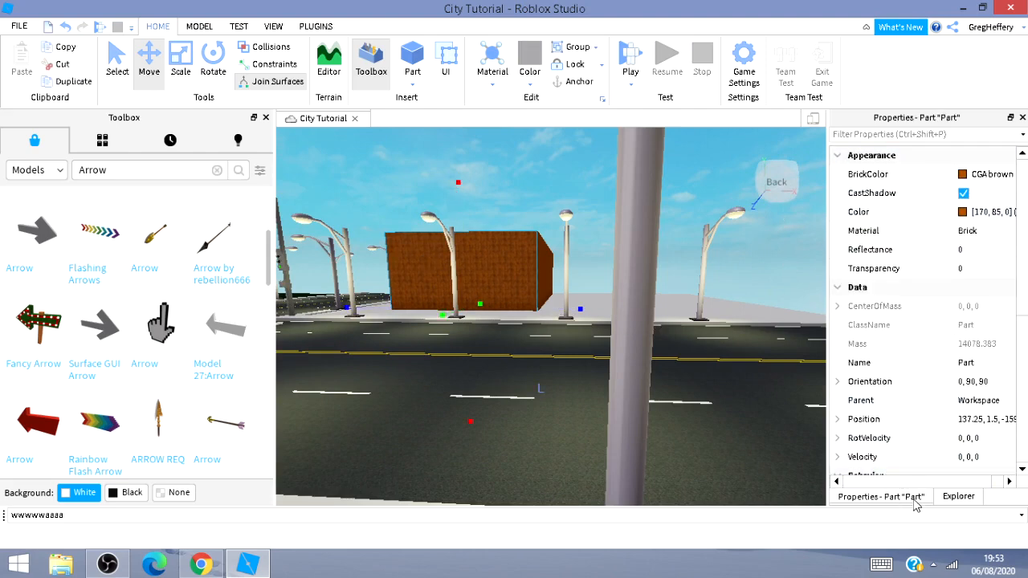
pyautogui.click(955, 496)
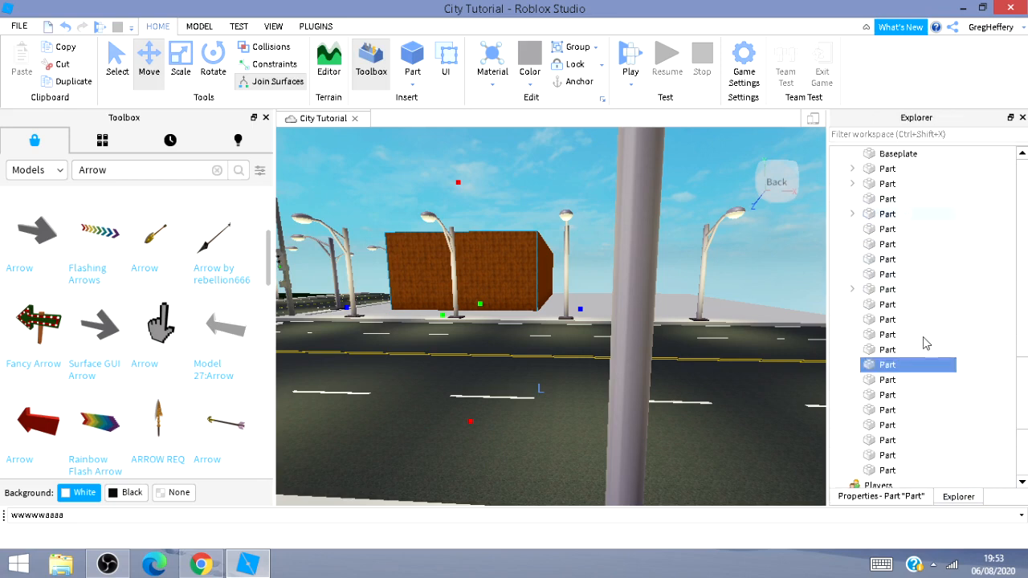
pyautogui.click(889, 471)
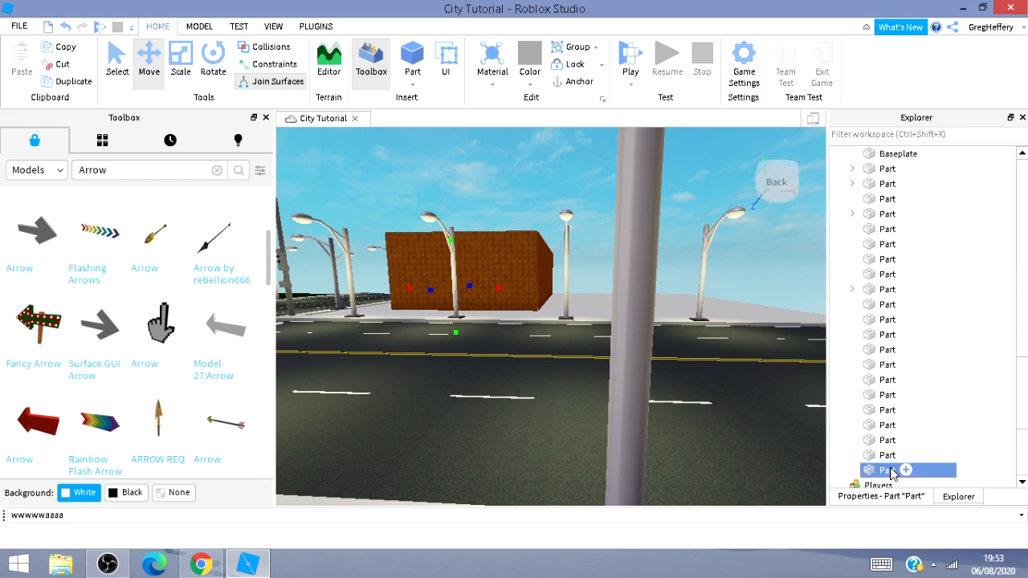
pyautogui.click(764, 359)
# Try to box-select the building's parts from the street.
pyautogui.press('a')
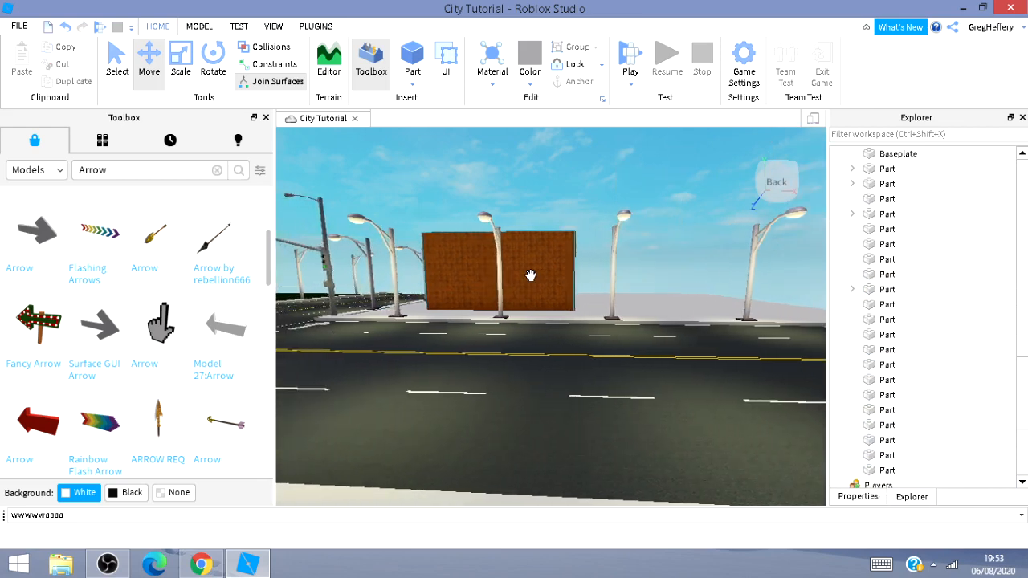
pyautogui.press('a')
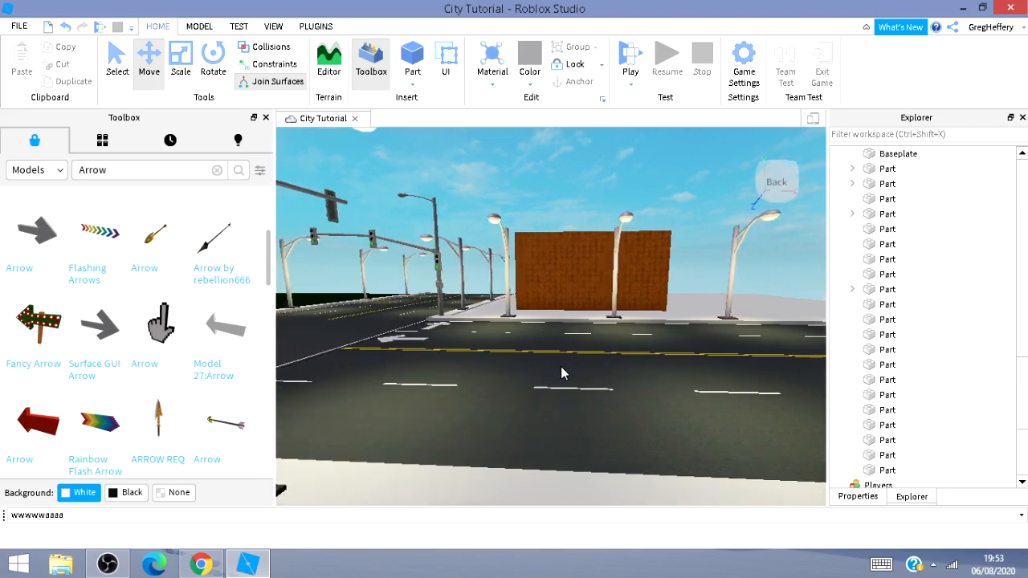
pyautogui.press('a')
pyautogui.press('w')
pyautogui.moveTo(561, 366)
pyautogui.mouseDown(button='right')
pyautogui.moveTo(594, 367)
pyautogui.moveTo(560, 367)
pyautogui.moveTo(597, 348)
pyautogui.moveTo(561, 366)
pyautogui.mouseUp(button='right')
pyautogui.press('w')
pyautogui.press('a')
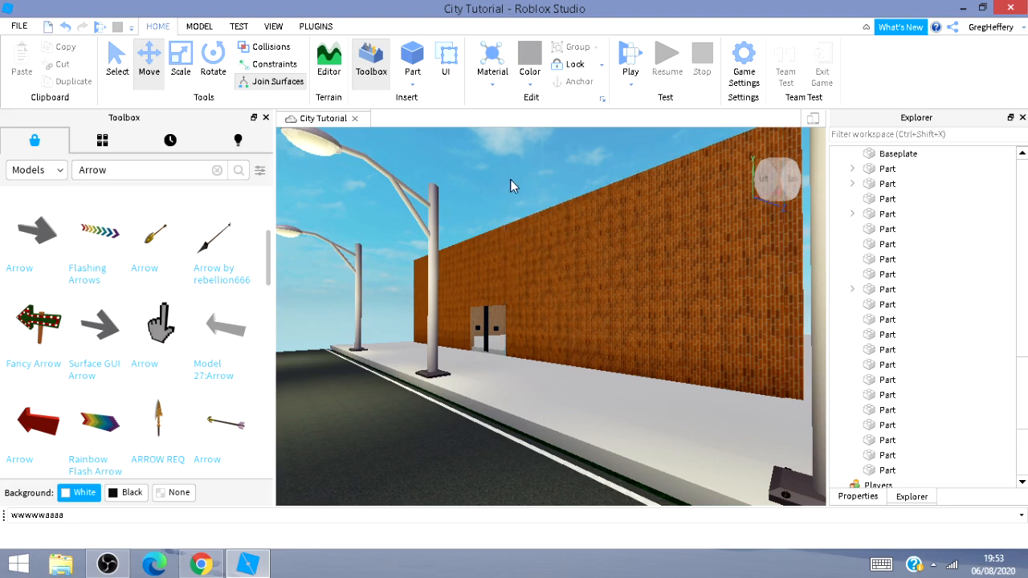
pyautogui.moveTo(500, 162); pyautogui.dragTo(785, 386)
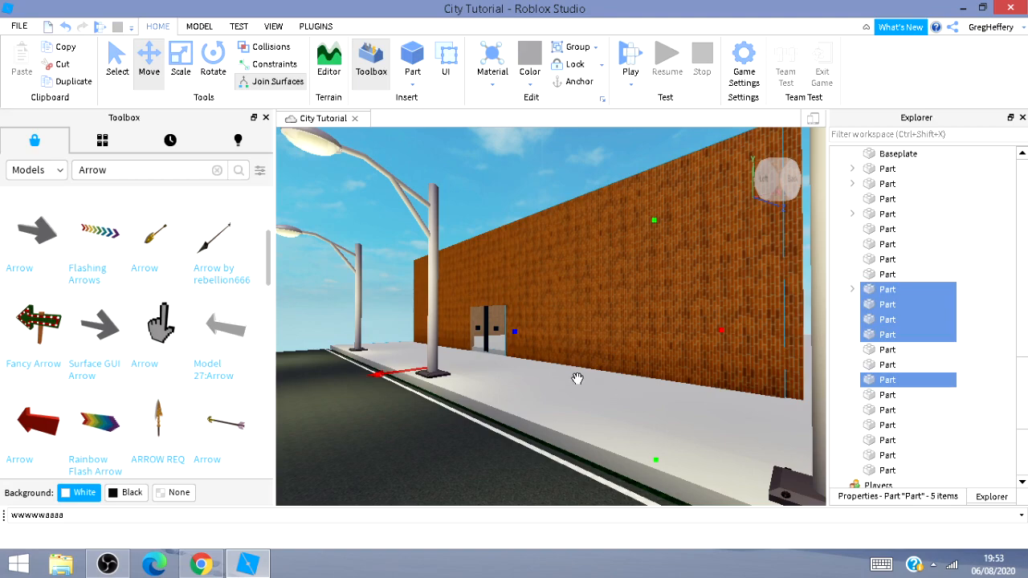
pyautogui.press('w')
pyautogui.moveTo(577, 378); pyautogui.dragTo(591, 410, button='right')
pyautogui.press('a')
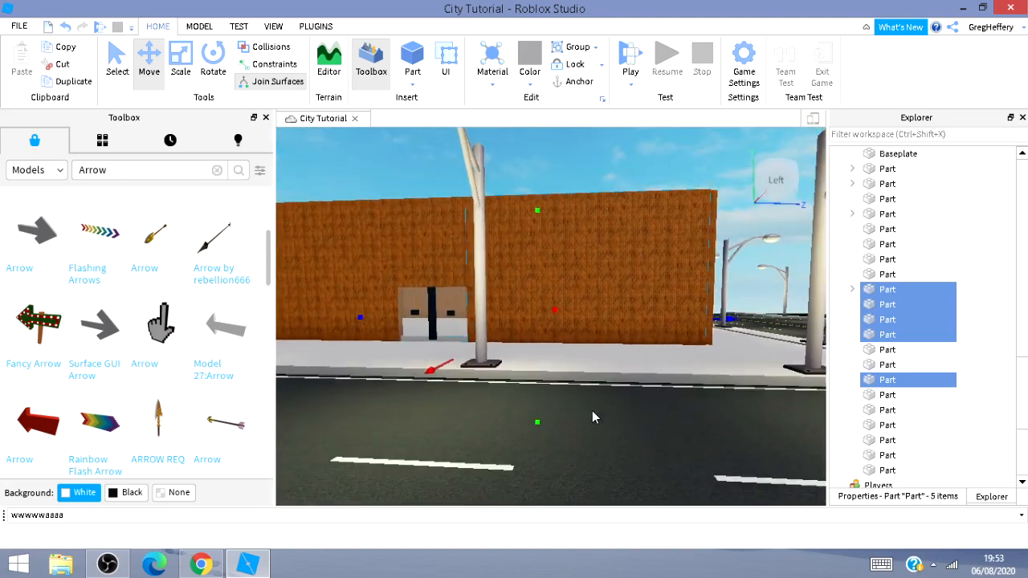
pyautogui.press('s')
pyautogui.press('w')
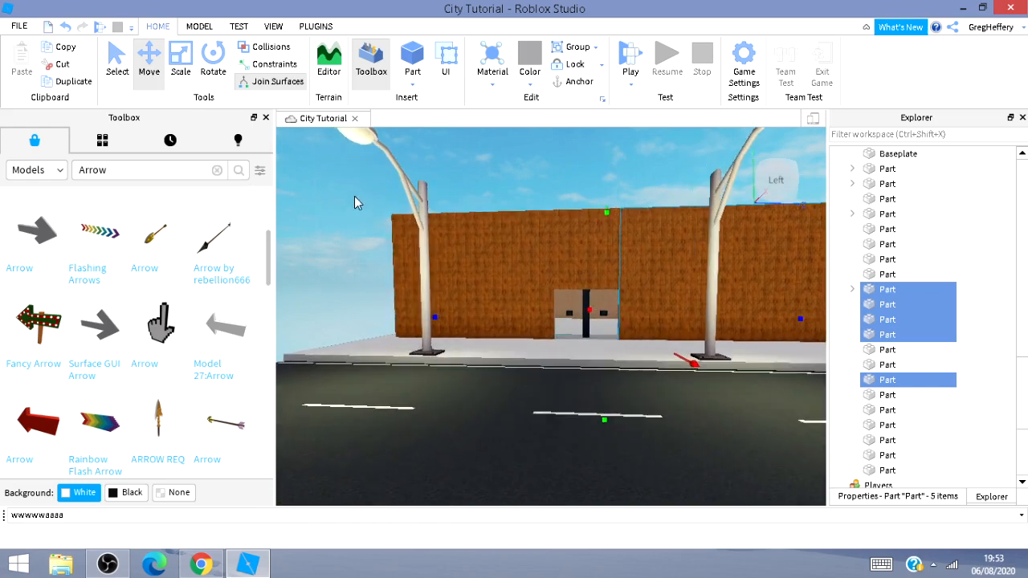
pyautogui.moveTo(352, 173); pyautogui.dragTo(534, 261)
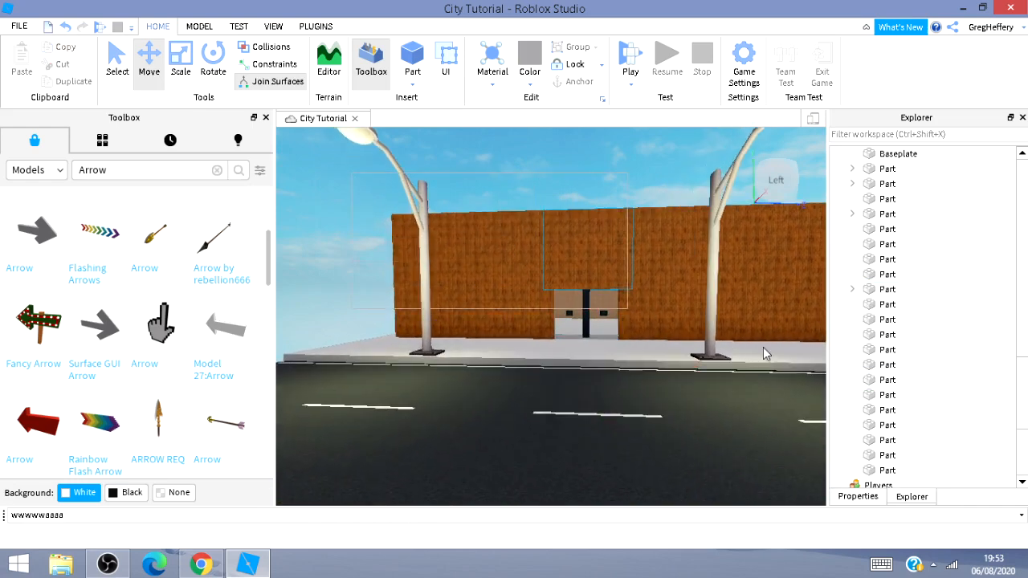
pyautogui.moveTo(763, 347); pyautogui.dragTo(316, 192)
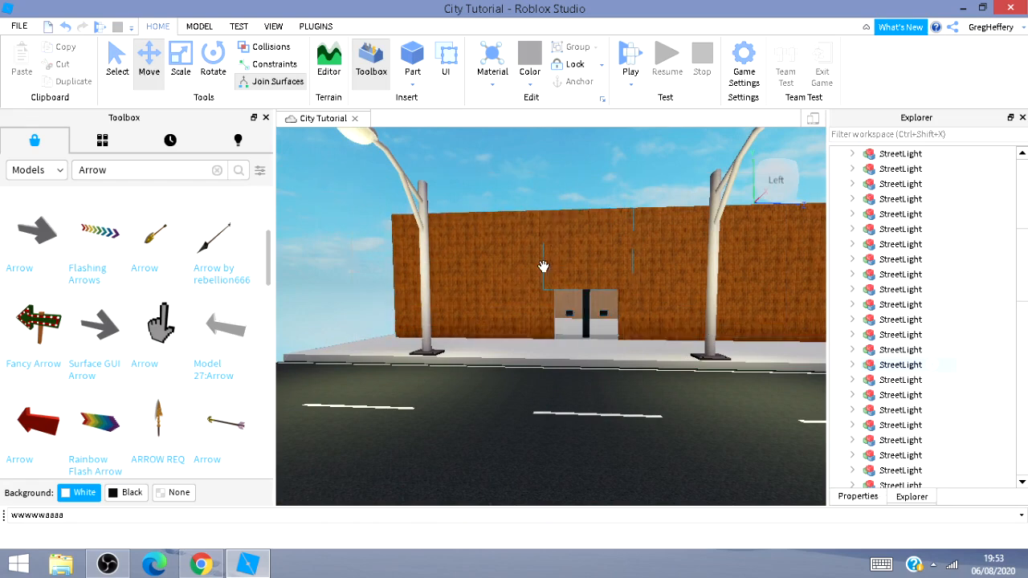
# Select the building's walls, upper floor, doors and handles together and group them into one model.
pyautogui.click(570, 270)
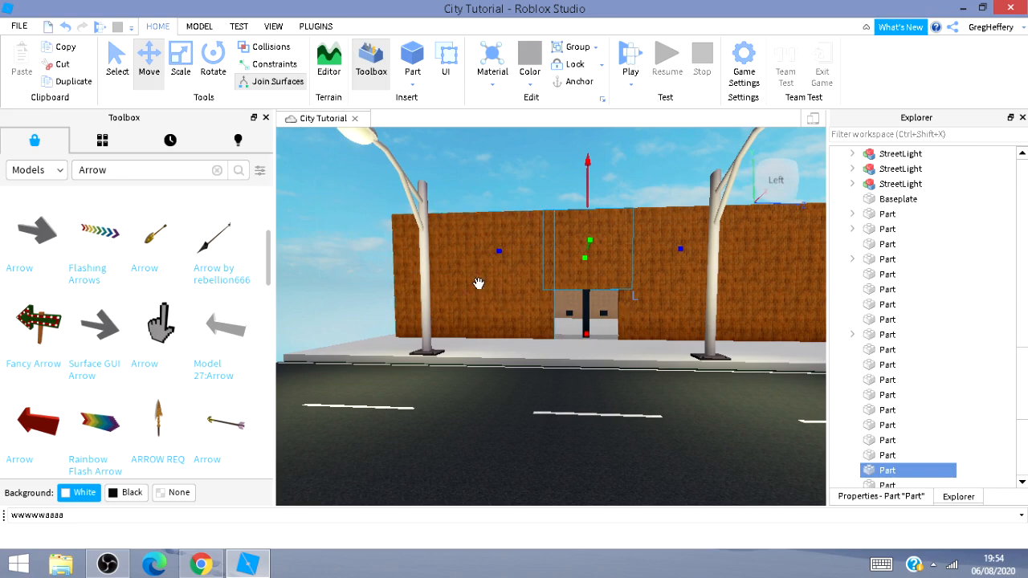
pyautogui.keyDown('ctrl'); pyautogui.click(598, 310); pyautogui.keyUp('ctrl')
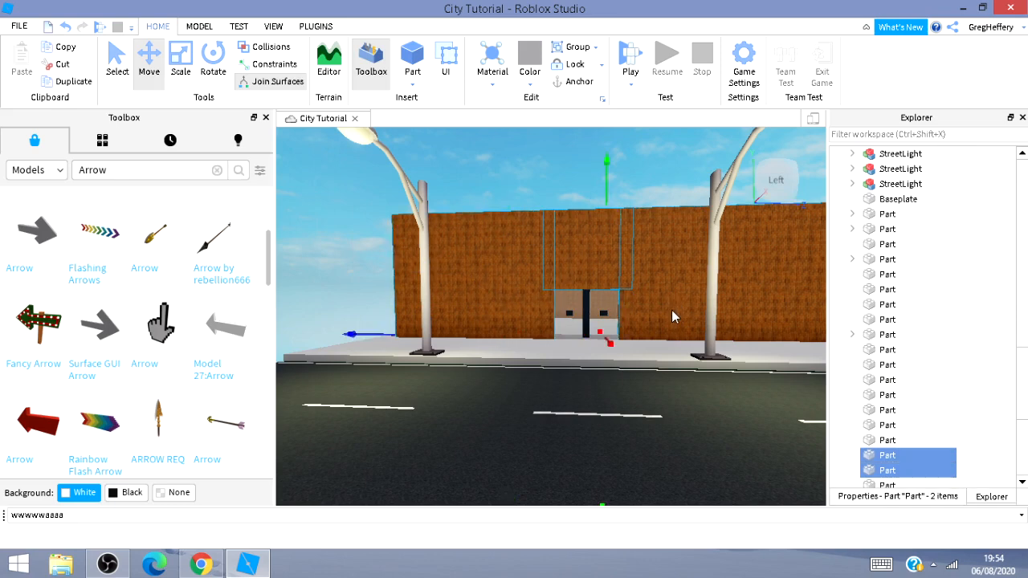
pyautogui.keyDown('ctrl'); pyautogui.click(605, 316); pyautogui.keyUp('ctrl')
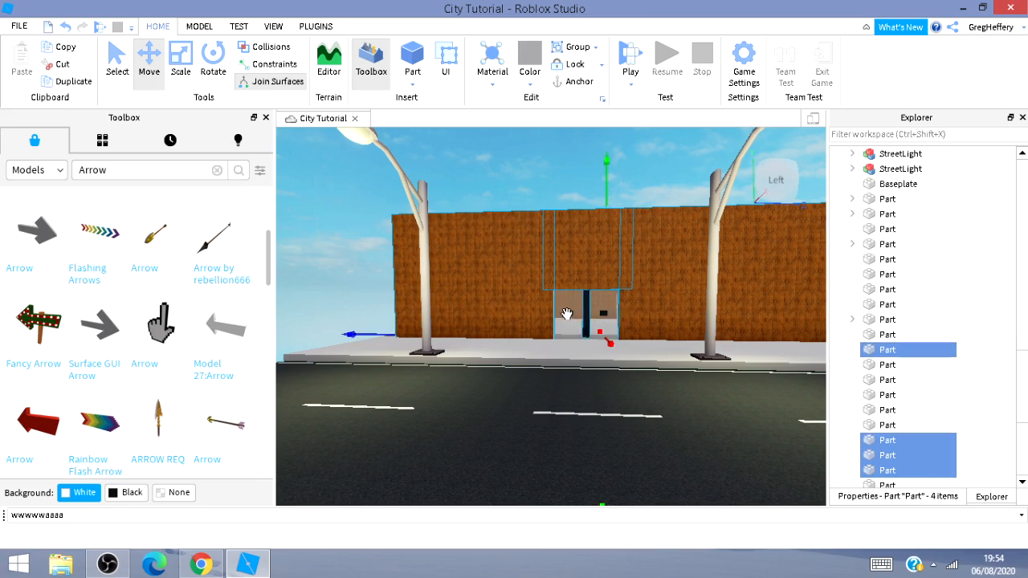
pyautogui.press('d')
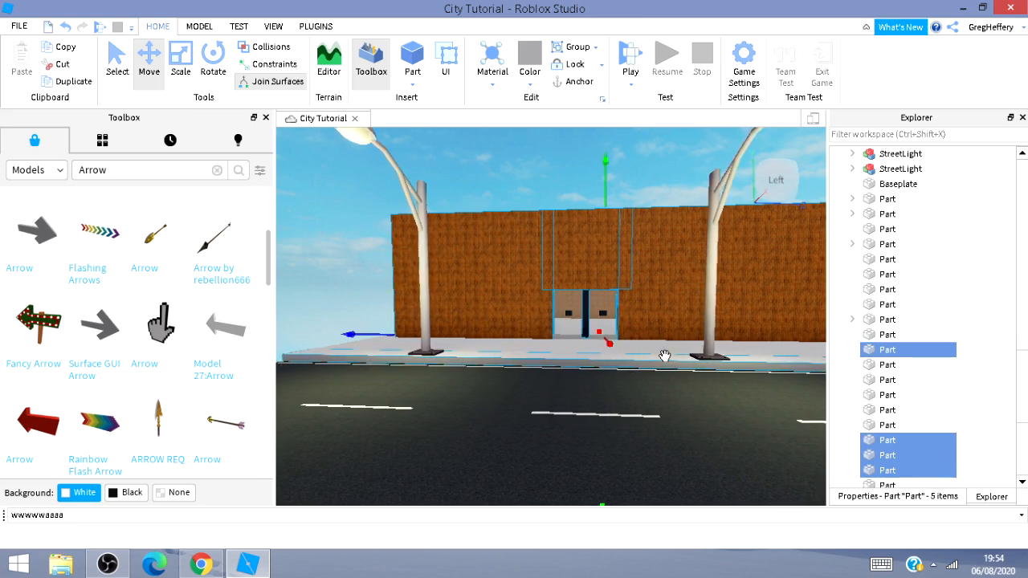
pyautogui.press('d')
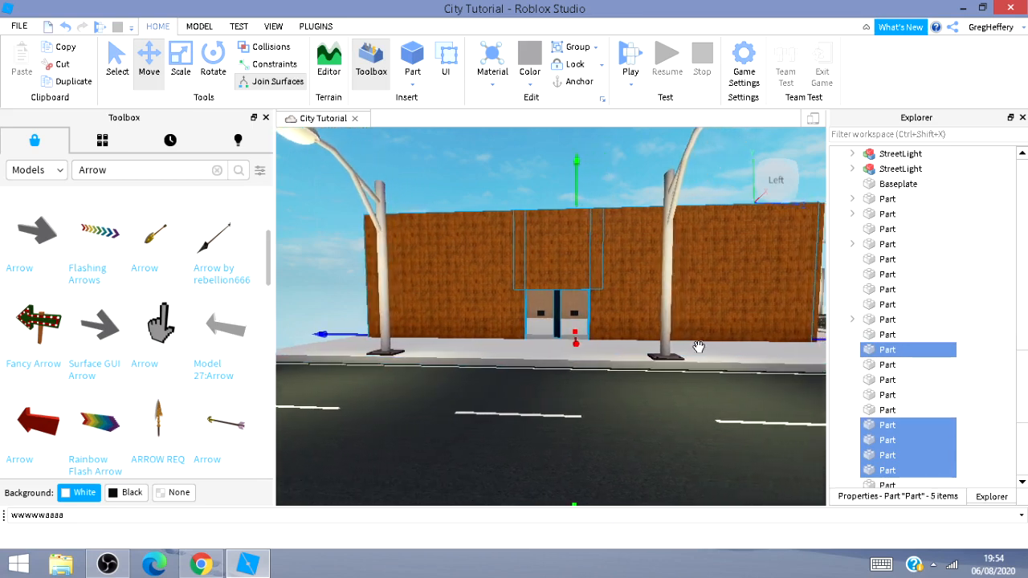
pyautogui.press('d')
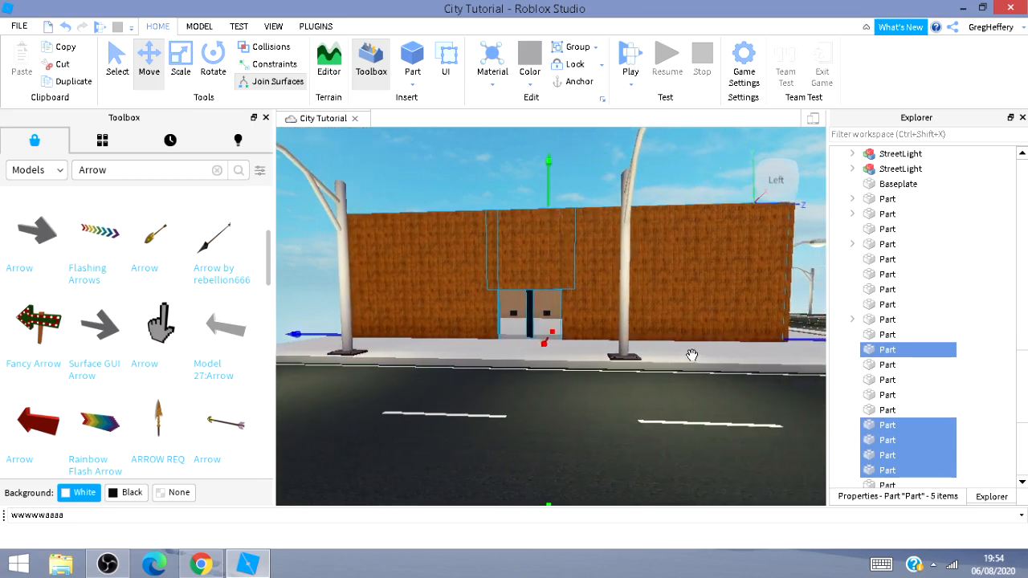
pyautogui.press('d')
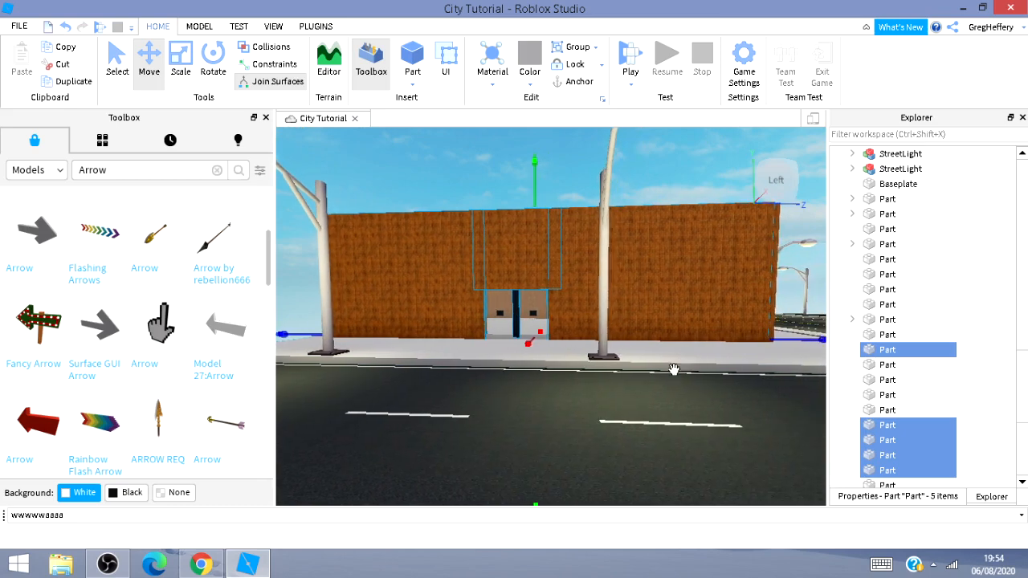
pyautogui.click(400, 153)
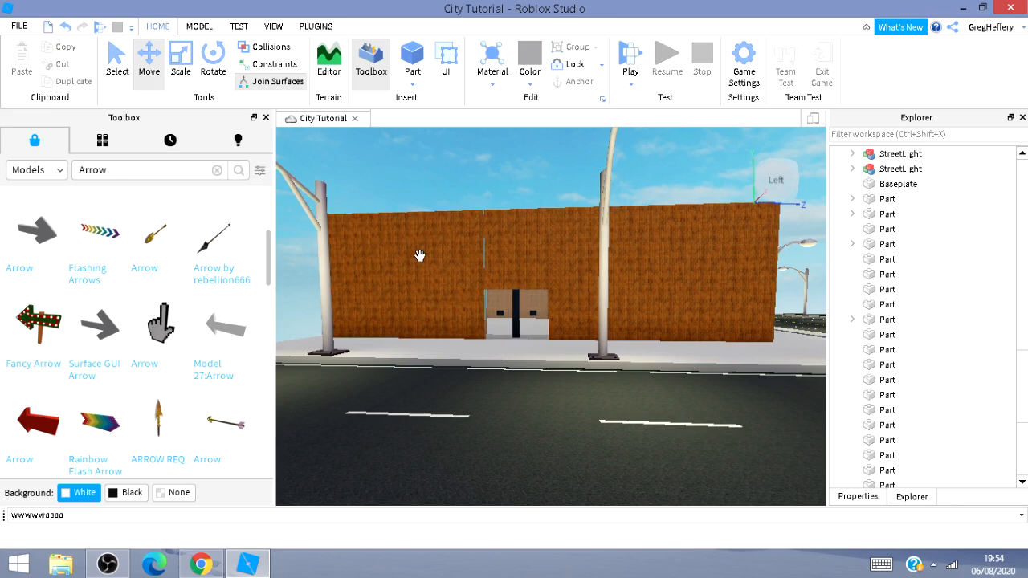
pyautogui.click(550, 260)
pyautogui.keyDown('ctrl'); pyautogui.click(658, 273); pyautogui.keyUp('ctrl')
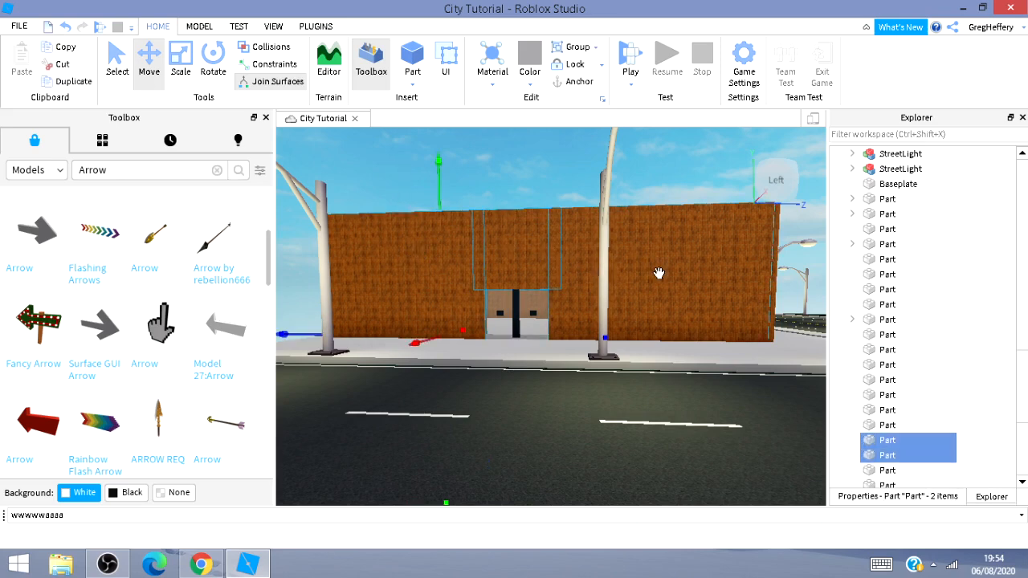
pyautogui.keyDown('ctrl'); pyautogui.click(512, 311); pyautogui.keyUp('ctrl')
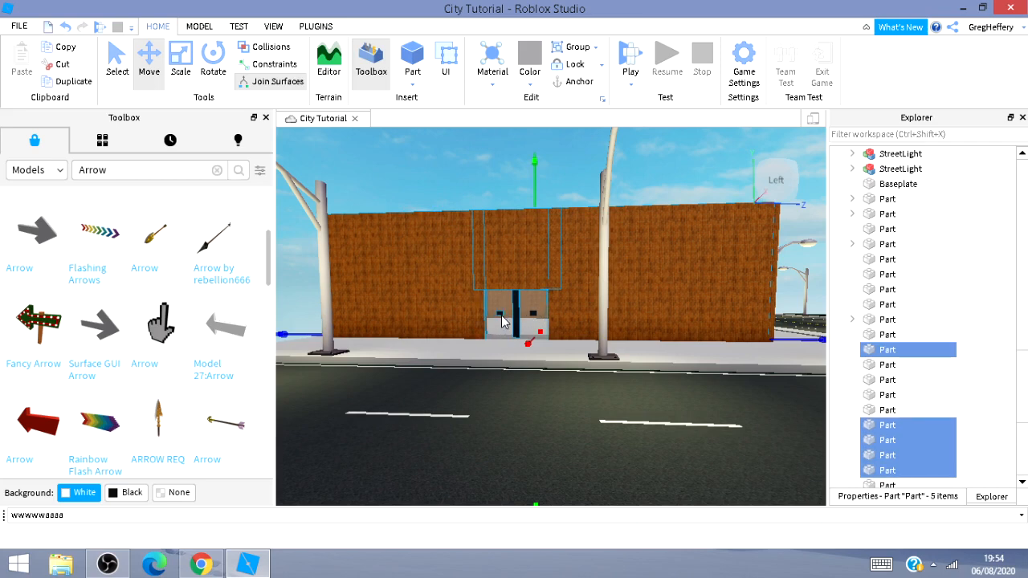
pyautogui.keyDown('ctrl'); pyautogui.click(532, 313); pyautogui.keyUp('ctrl')
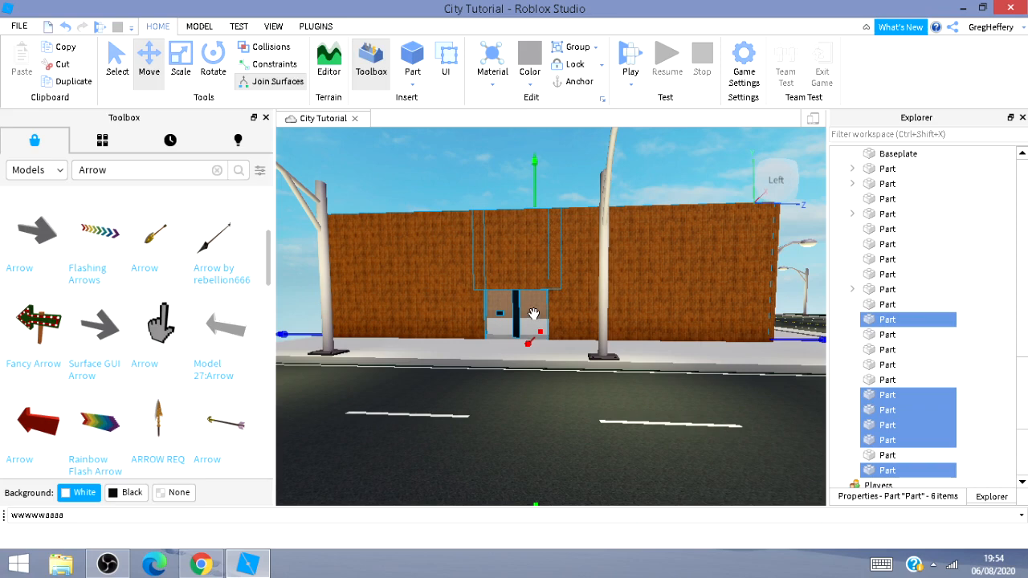
pyautogui.hotkey('ctrl', 'd')
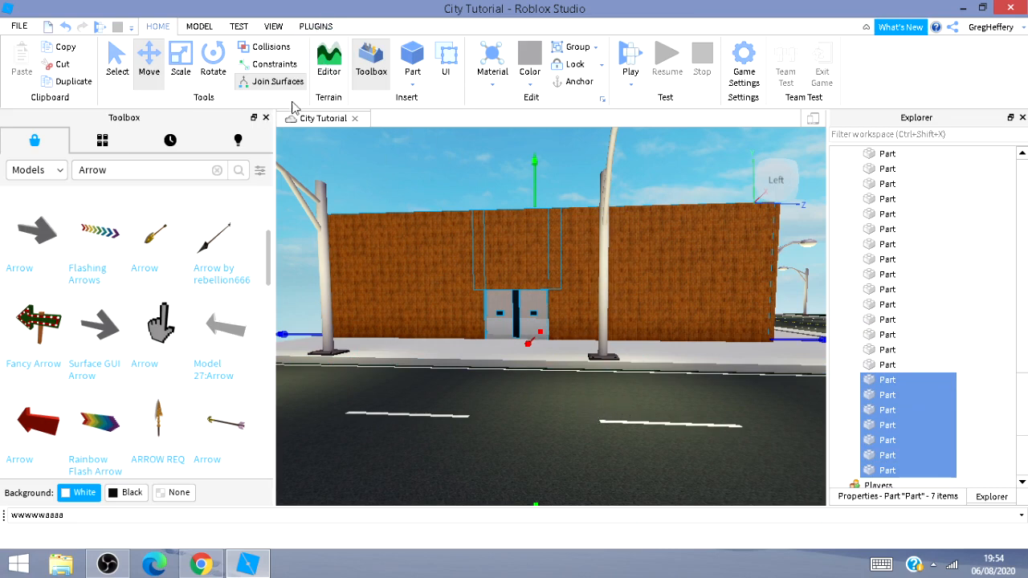
pyautogui.click(656, 448)
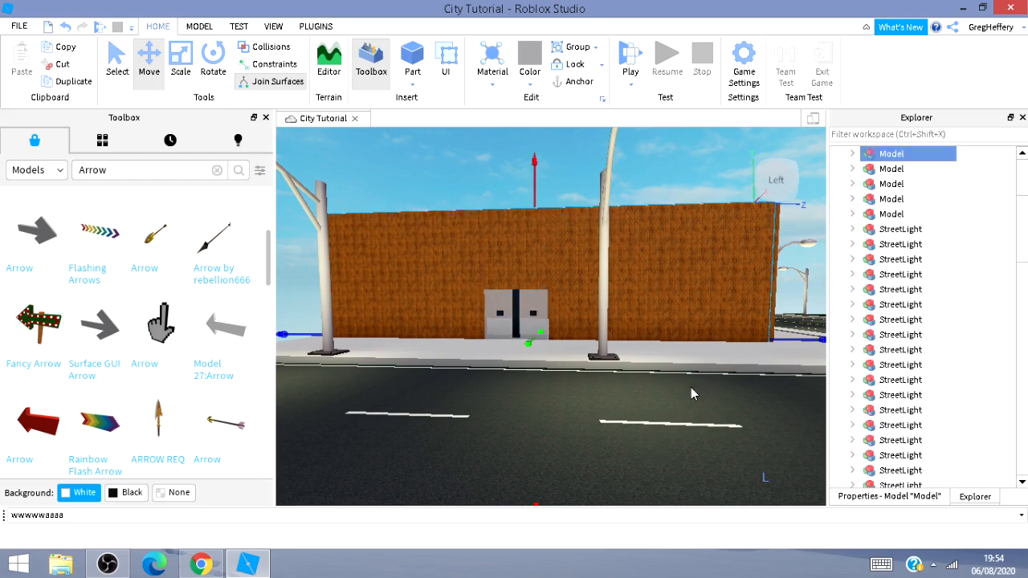
# Rename the new model Building.
pyautogui.press('w')
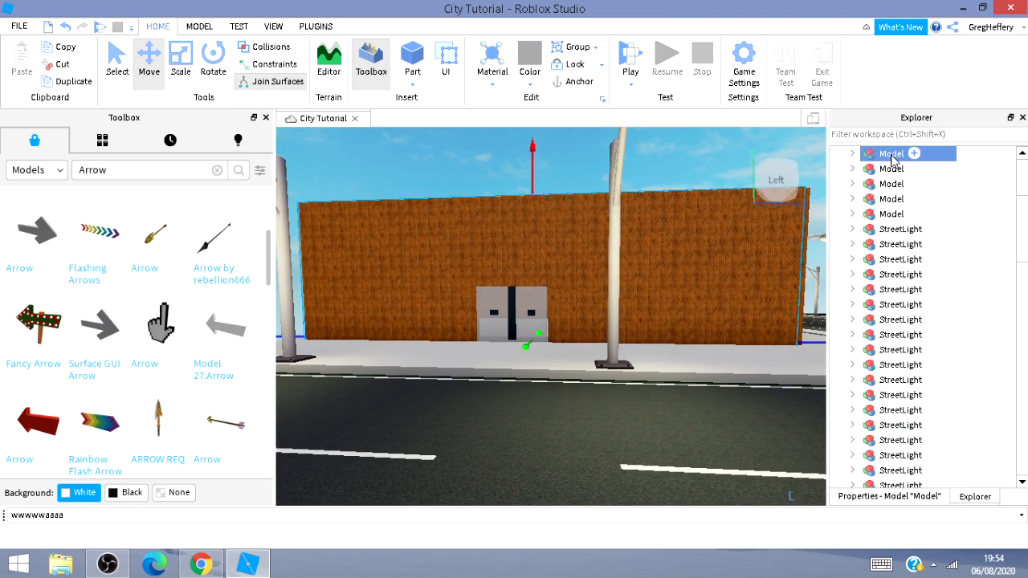
pyautogui.doubleClick(891, 156)
pyautogui.doubleClick(891, 157)
pyautogui.click(888, 496)
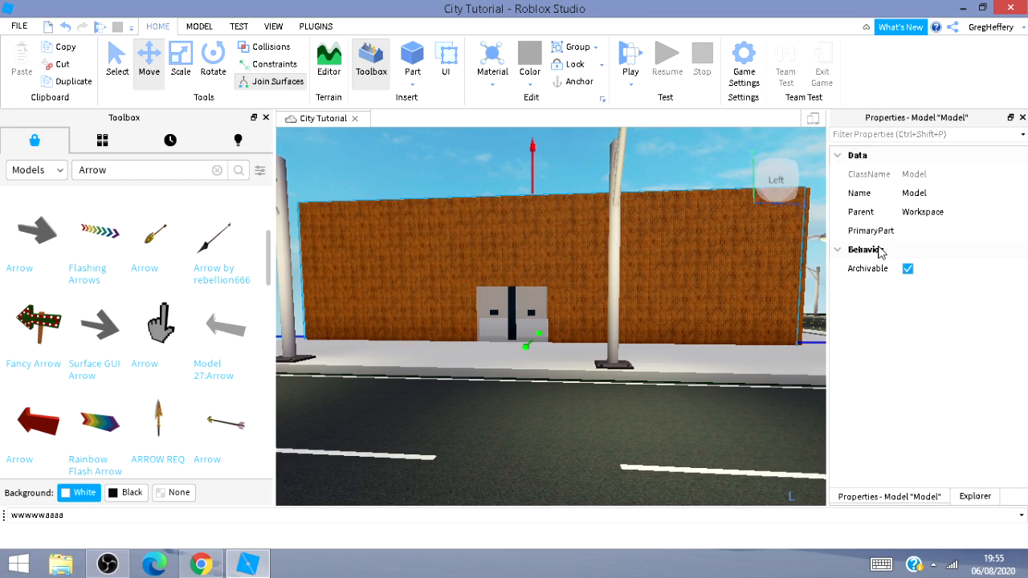
pyautogui.click(951, 198)
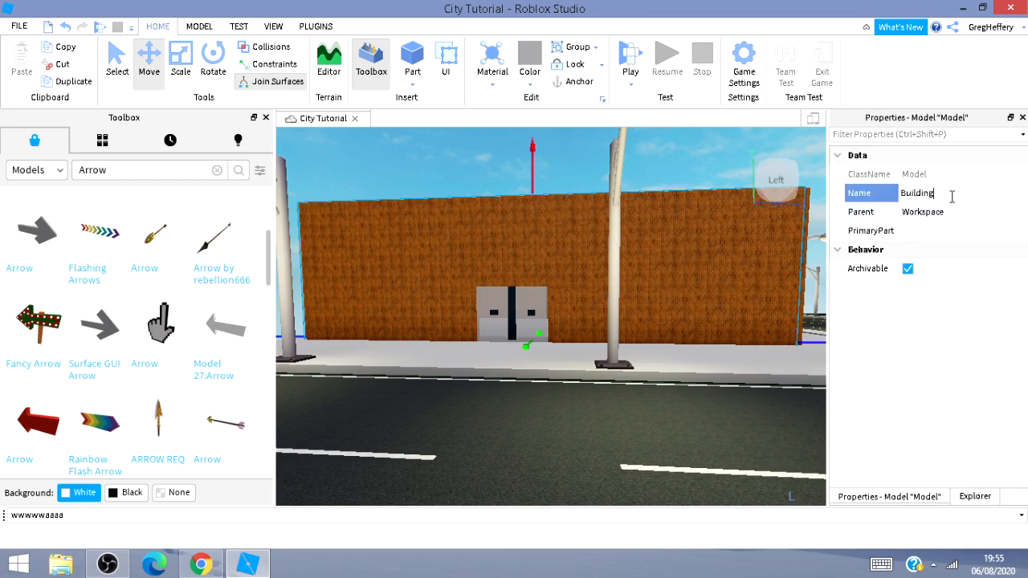
# Confirm the Building name and move the rear brick wall into the Building model.
pyautogui.press('Return')
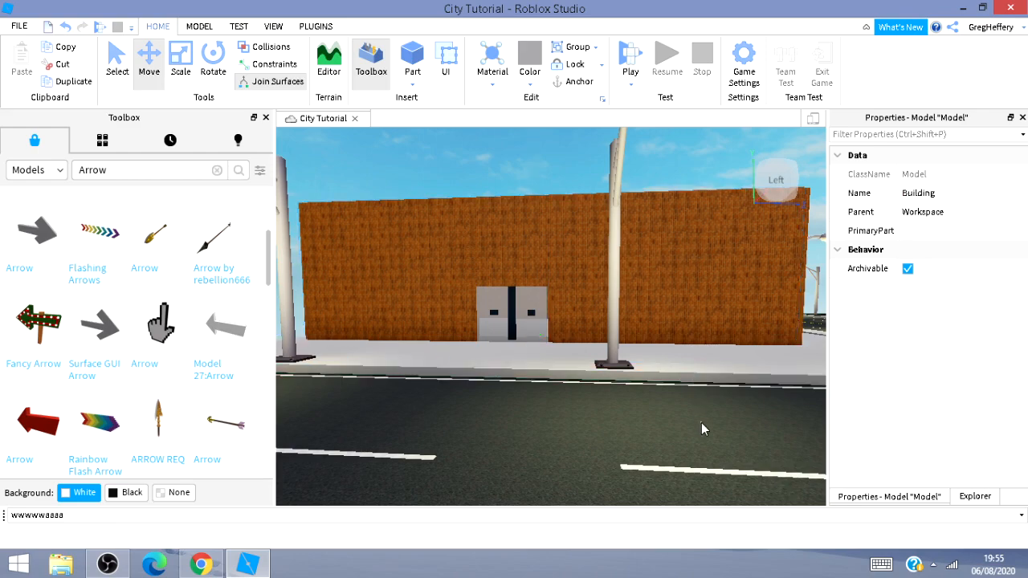
pyautogui.click(701, 422)
pyautogui.press('d')
pyautogui.press('w')
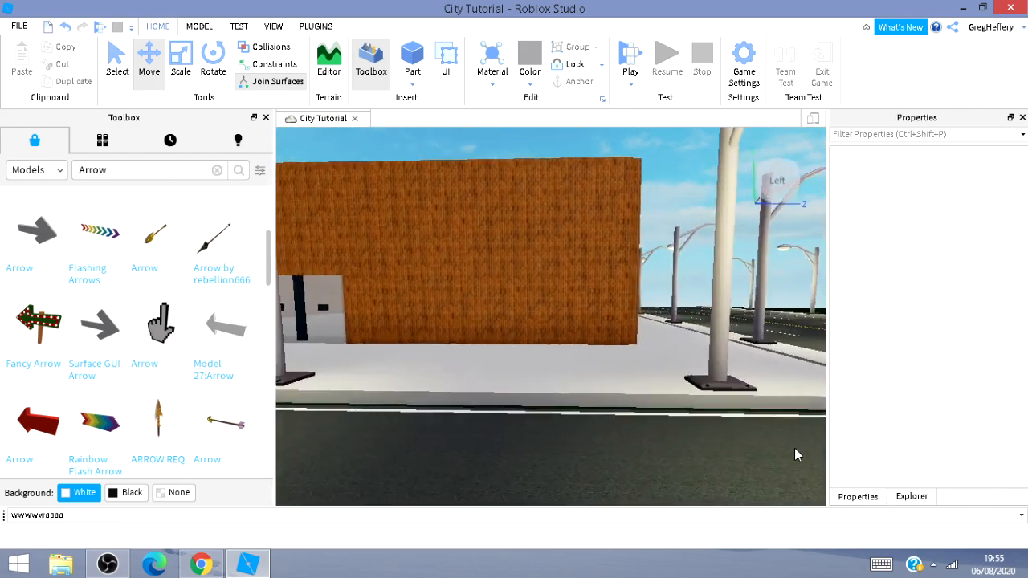
pyautogui.press('d')
pyautogui.press('w')
pyautogui.moveTo(764, 443)
pyautogui.mouseDown(button='right')
pyautogui.moveTo(744, 438)
pyautogui.moveTo(768, 445)
pyautogui.mouseUp(button='right')
pyautogui.press('s')
pyautogui.press('d')
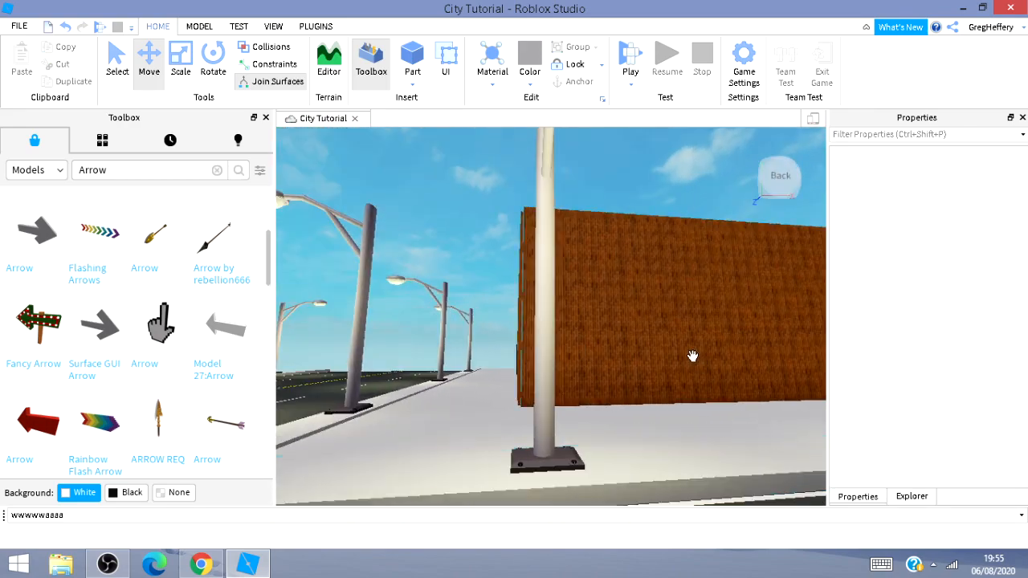
pyautogui.click(688, 366)
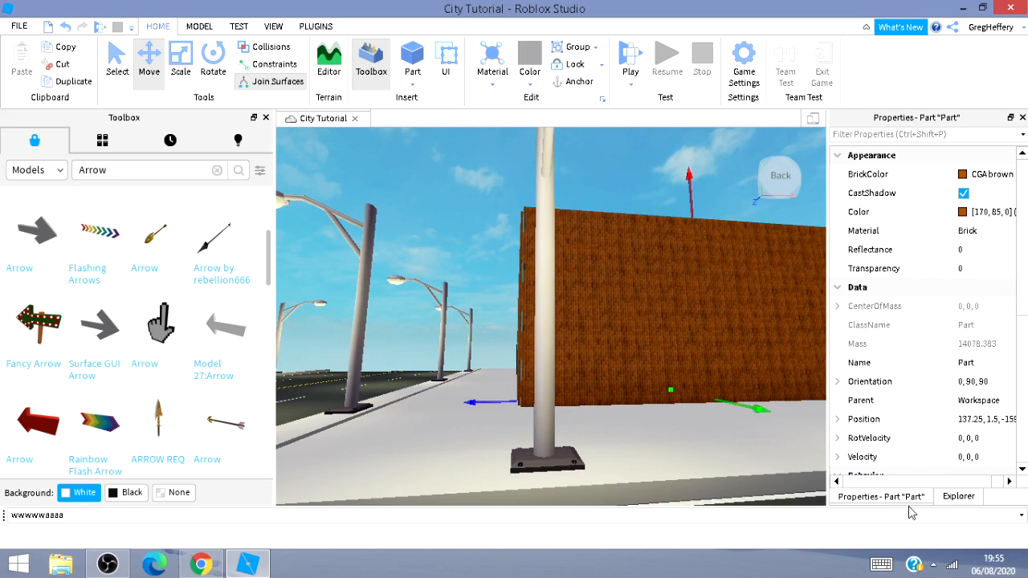
pyautogui.click(957, 497)
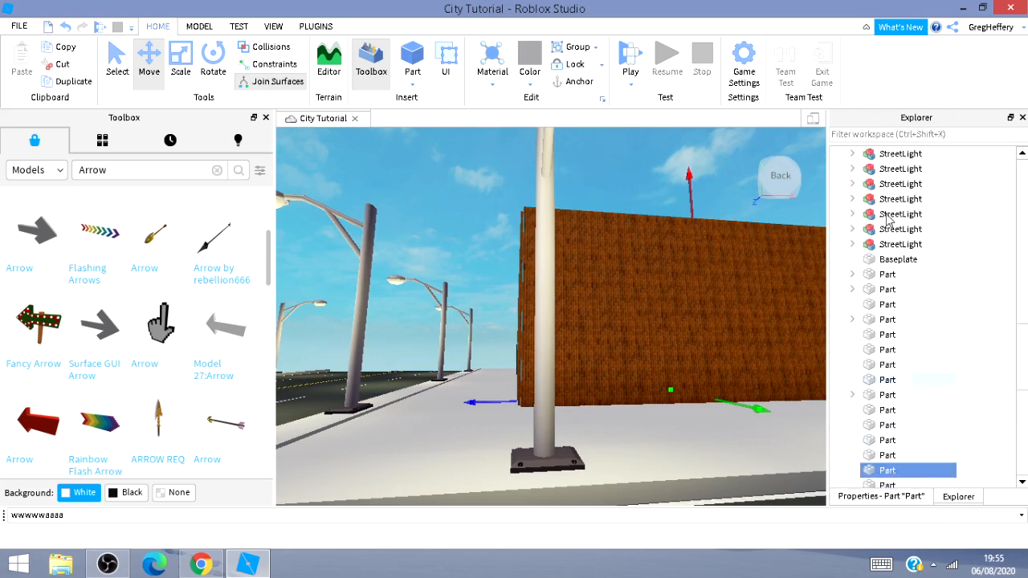
pyautogui.moveTo(869, 254); pyautogui.dragTo(916, 337)
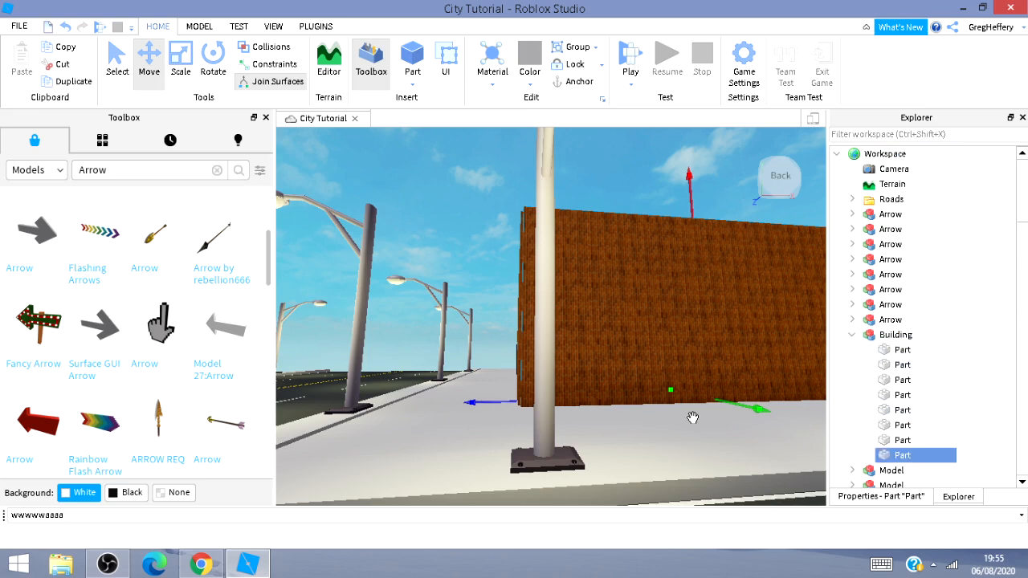
# Move another brick wall into the Building model and undo the move.
pyautogui.click(725, 507)
pyautogui.write('dw')
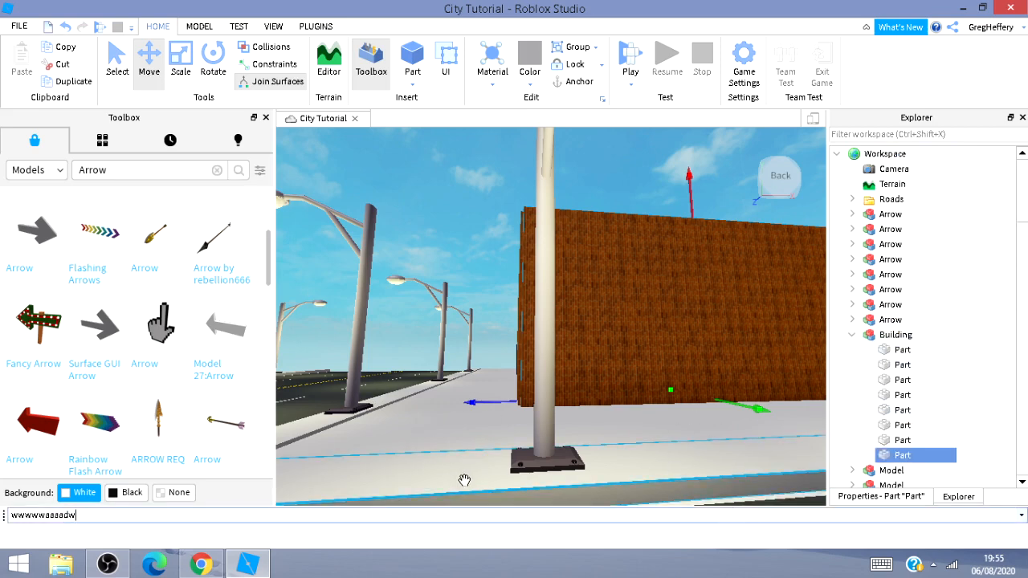
pyautogui.click(459, 192)
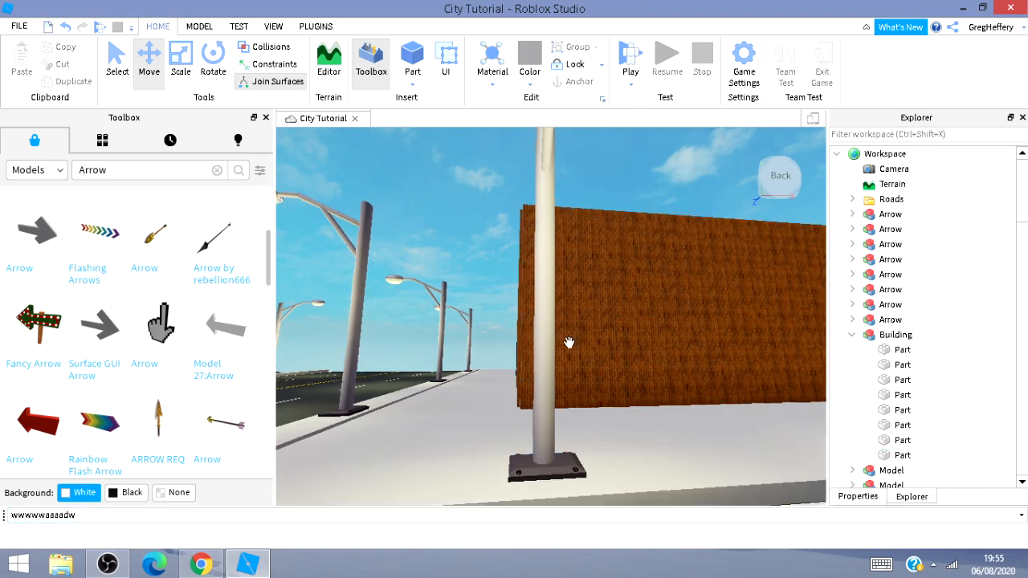
pyautogui.press('w')
pyautogui.press('d')
pyautogui.moveTo(656, 394); pyautogui.dragTo(589, 301, button='right')
pyautogui.press('d')
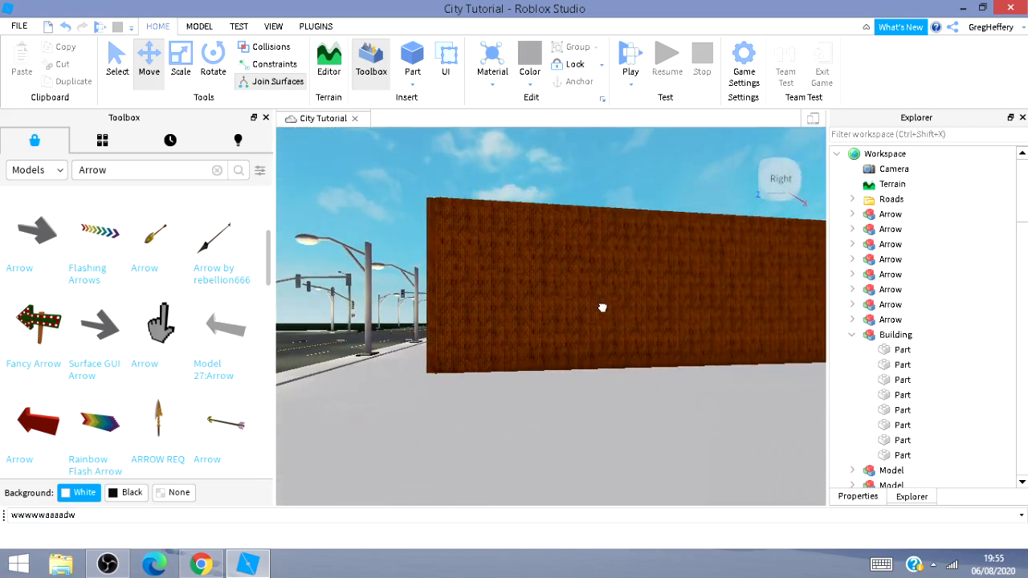
pyautogui.click(600, 305)
pyautogui.moveTo(868, 481); pyautogui.dragTo(877, 289)
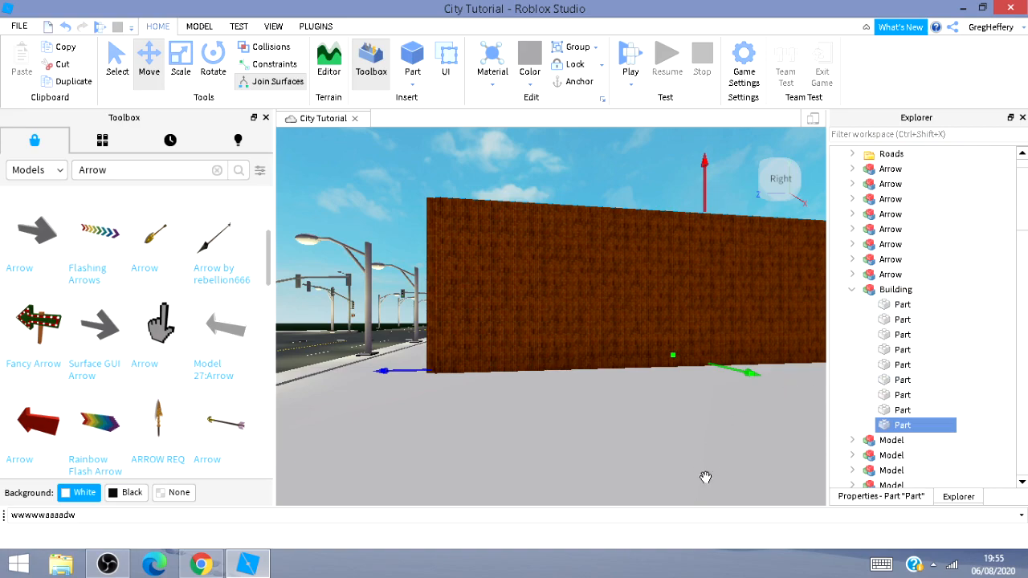
pyautogui.hotkey('ctrl', 'z')
# Add the corner side wall to the Building model.
pyautogui.press('w')
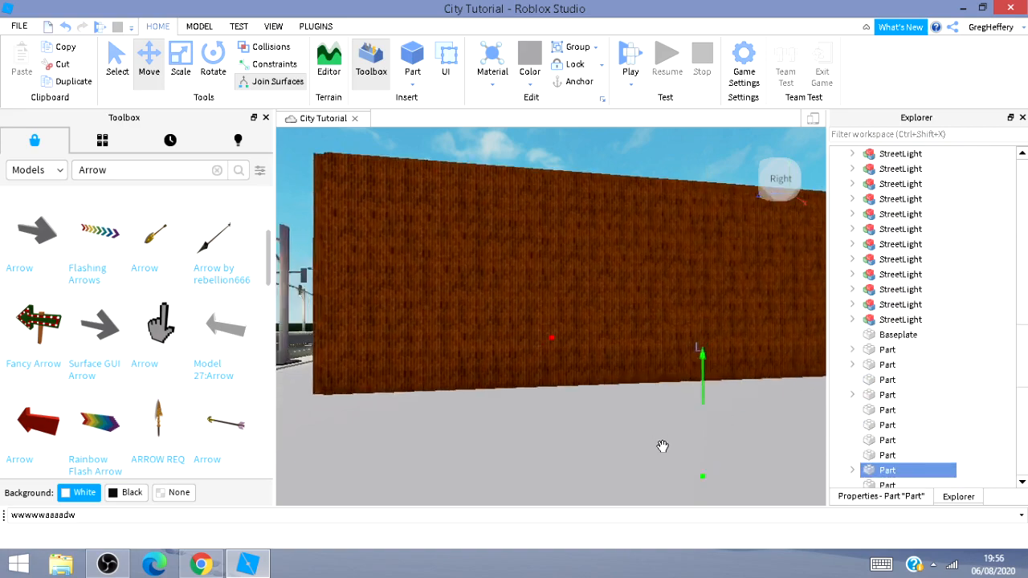
pyautogui.moveTo(662, 447)
pyautogui.mouseDown(button='right')
pyautogui.moveTo(644, 425)
pyautogui.moveTo(663, 448)
pyautogui.moveTo(571, 456)
pyautogui.moveTo(663, 447)
pyautogui.mouseUp(button='right')
pyautogui.press('w')
pyautogui.press('d')
pyautogui.press('w')
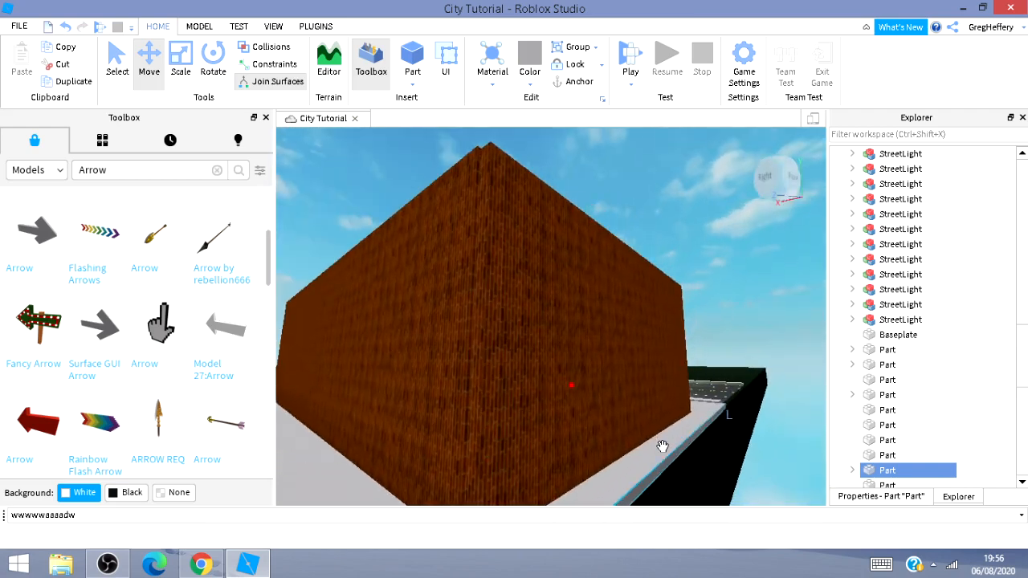
pyautogui.click(540, 390)
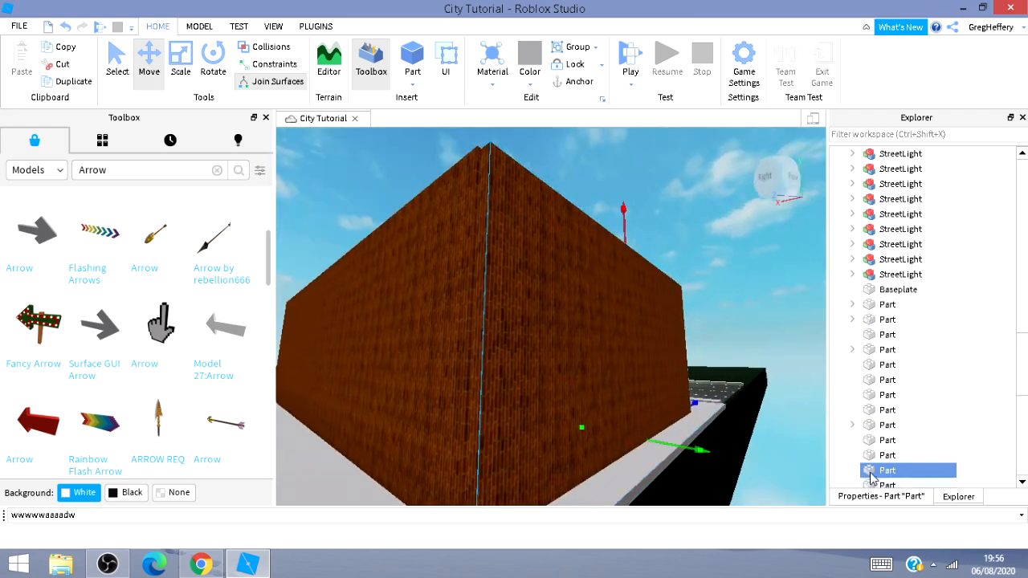
pyautogui.moveTo(873, 476); pyautogui.dragTo(897, 343)
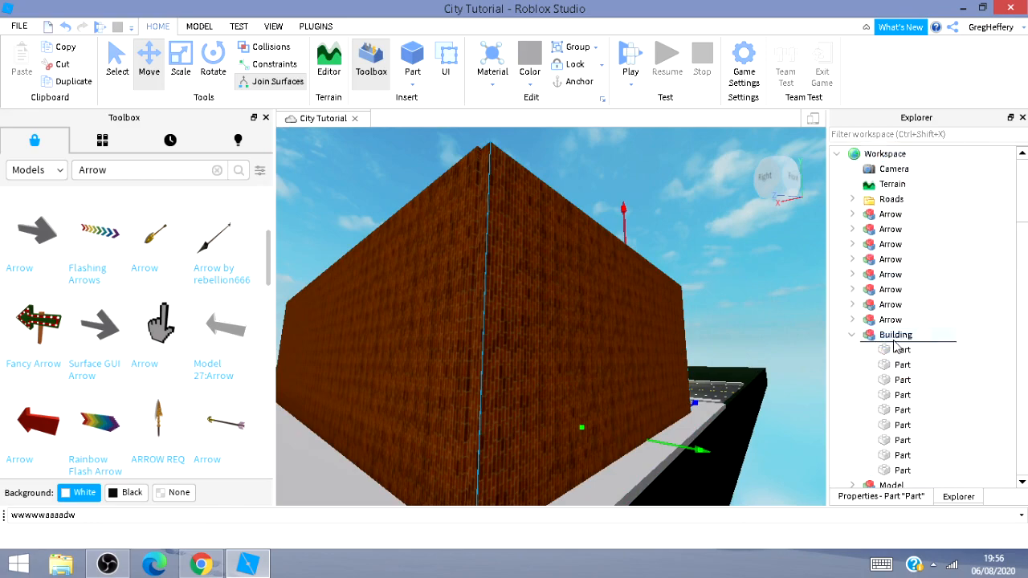
# Look around the building's side and front from the sidewalk.
pyautogui.click(760, 435)
pyautogui.press('w')
pyautogui.press('d')
pyautogui.moveTo(760, 434); pyautogui.dragTo(721, 433, button='right')
pyautogui.press('w')
pyautogui.press('s')
pyautogui.press('d')
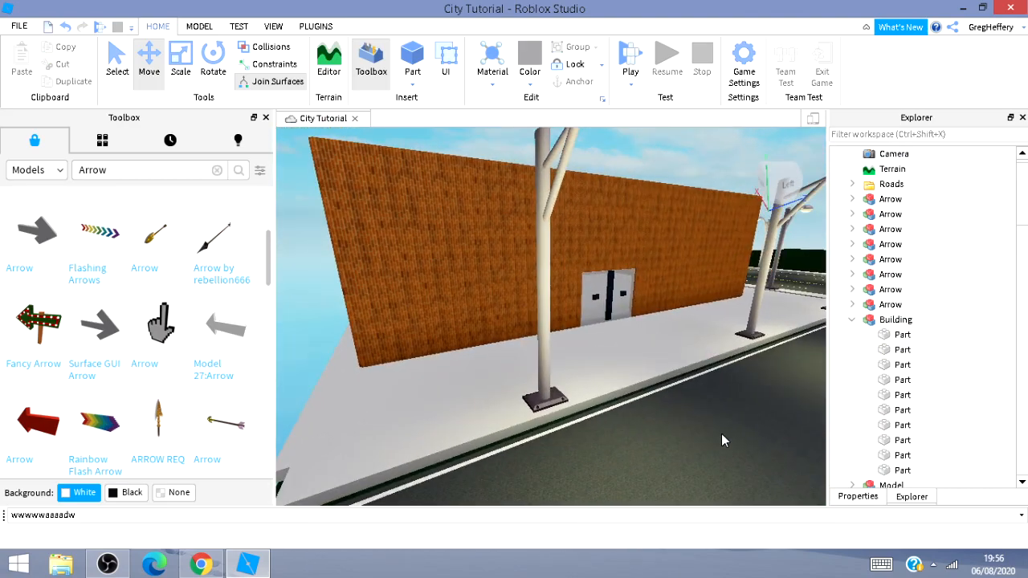
pyautogui.press('s')
pyautogui.press('a')
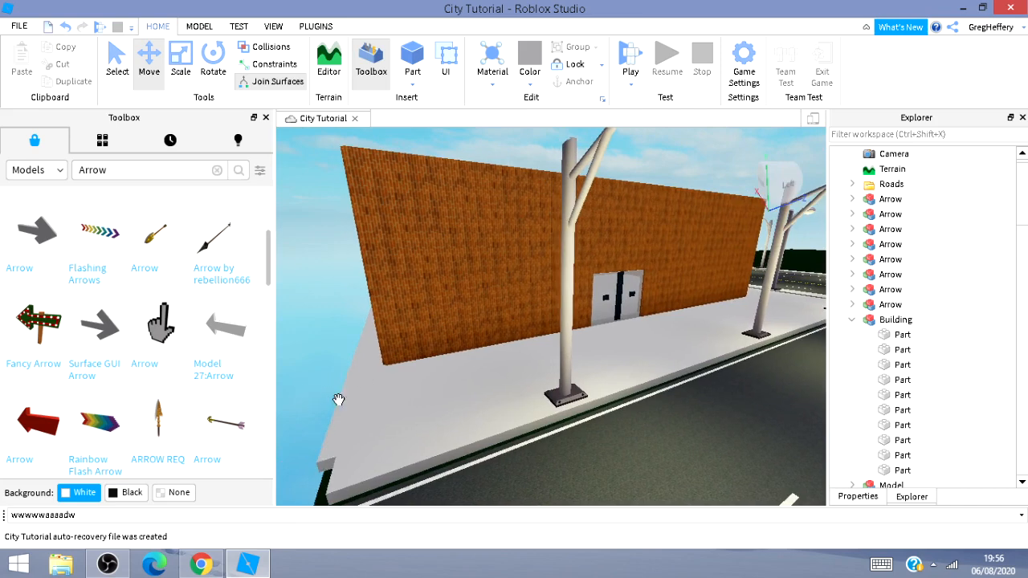
# Resize the side brick wall slightly with the Scale tool.
pyautogui.click(350, 366)
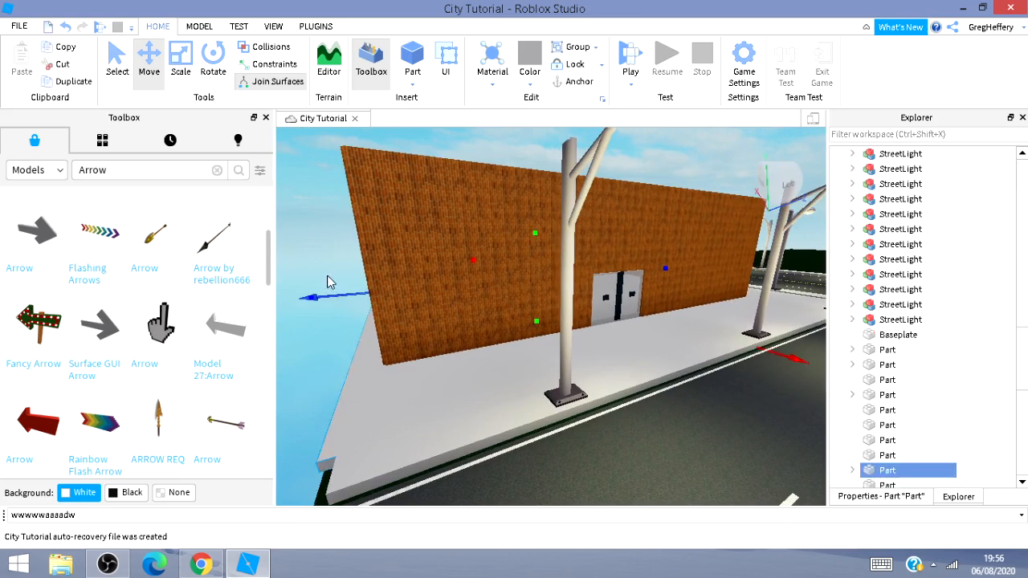
pyautogui.click(181, 62)
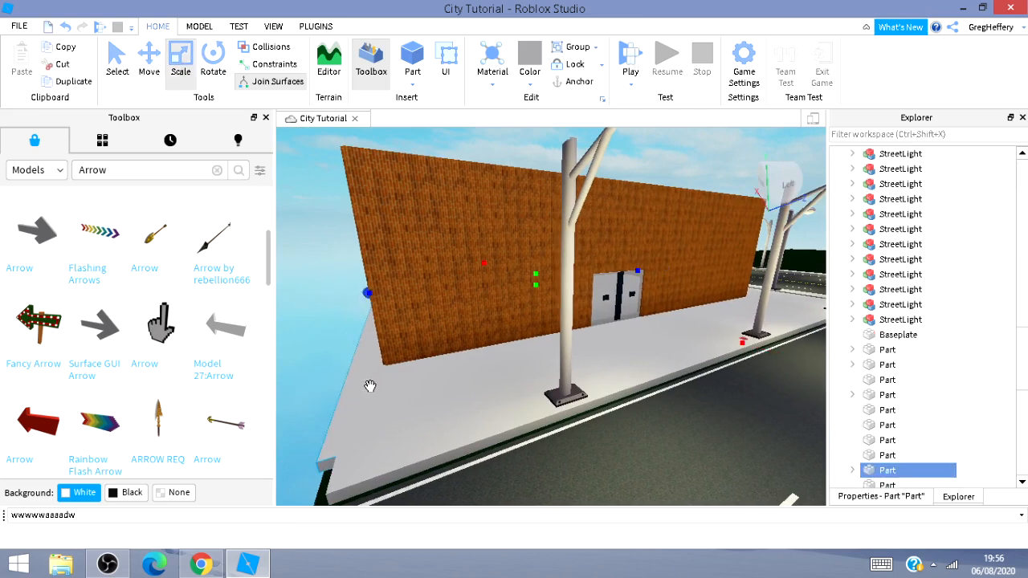
pyautogui.click(305, 346)
pyautogui.press('a')
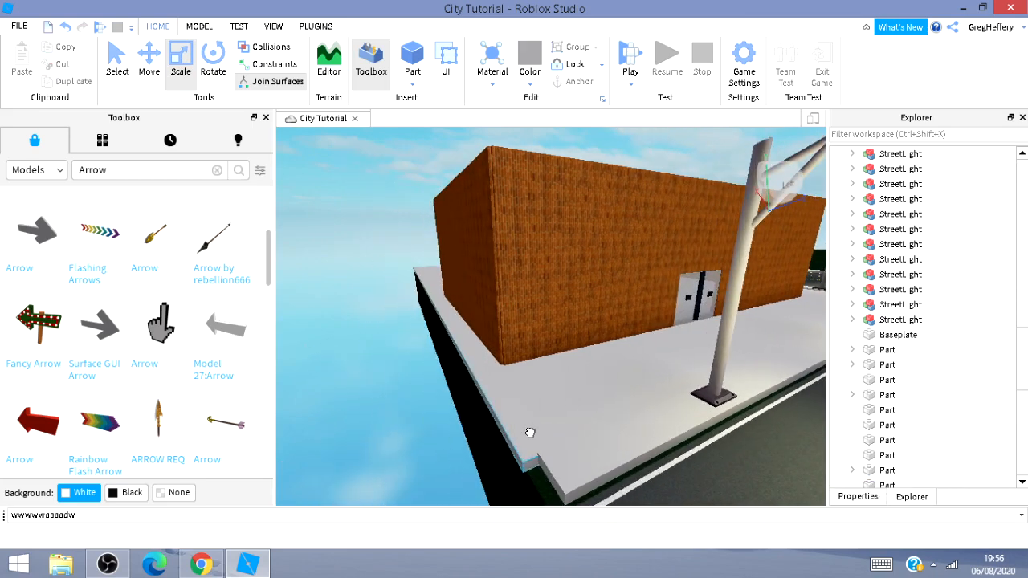
pyautogui.click(530, 432)
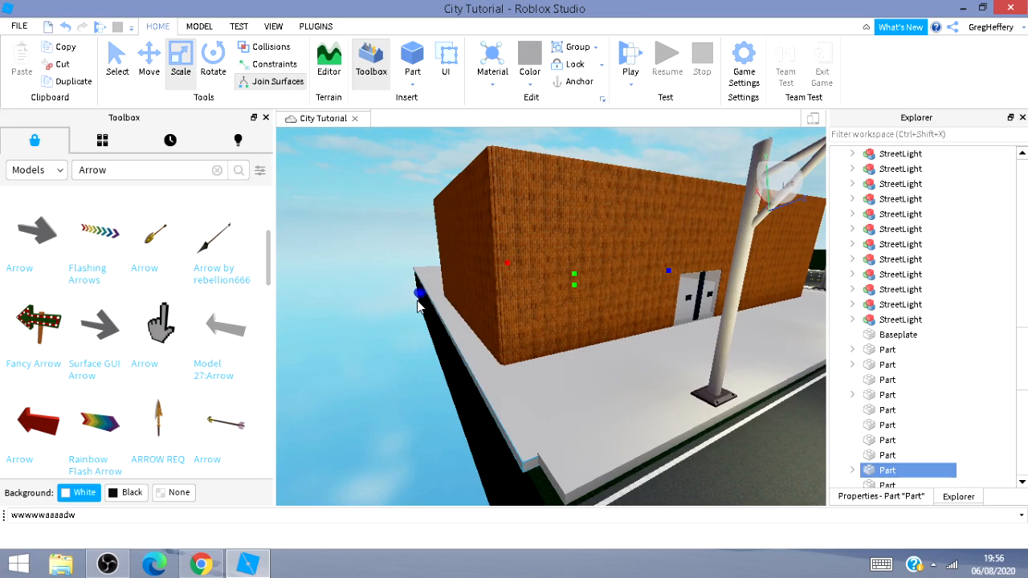
pyautogui.moveTo(417, 292); pyautogui.dragTo(421, 291)
pyautogui.click(392, 385)
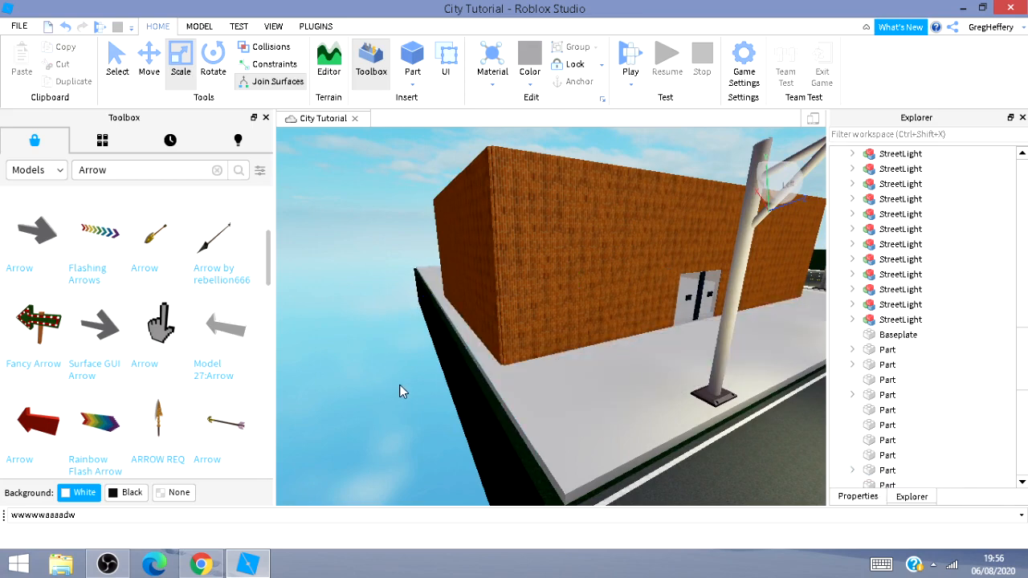
# Try moving the whole Building model along the sidewalk, then undo the move.
pyautogui.press('w')
pyautogui.press('d')
pyautogui.moveTo(782, 406); pyautogui.dragTo(659, 400, button='right')
pyautogui.press('w')
pyautogui.press('w')
pyautogui.press('d')
pyautogui.click(515, 311)
pyautogui.press('s')
pyautogui.press('w')
pyautogui.press('d')
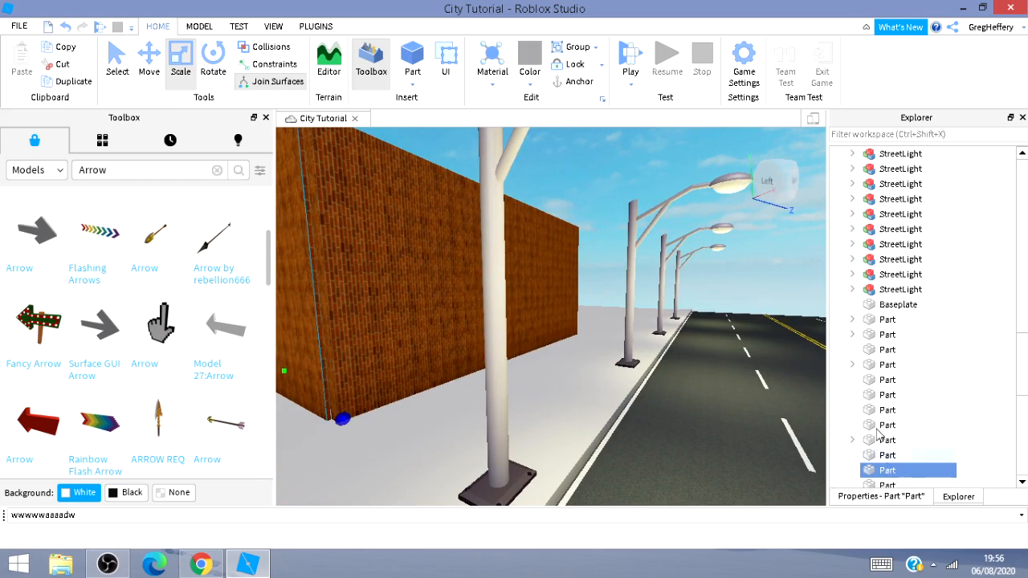
pyautogui.scroll(5, 975, 233)
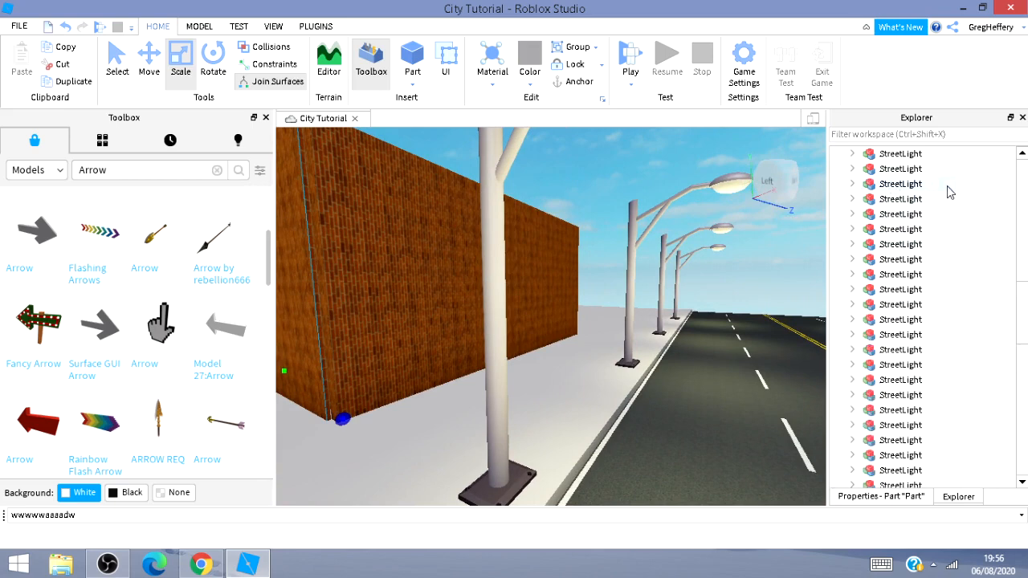
pyautogui.scroll(8, 933, 191)
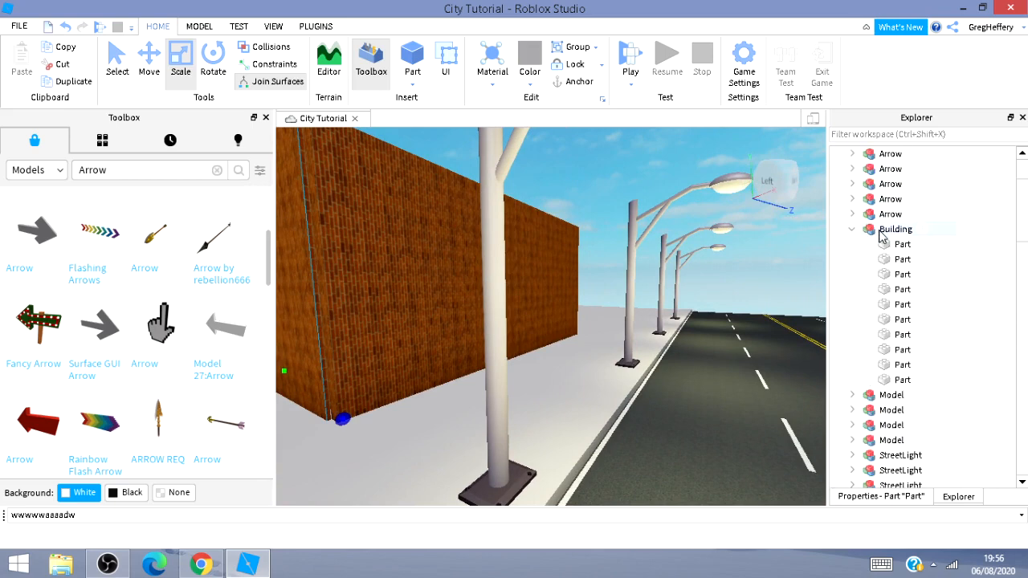
pyautogui.click(891, 229)
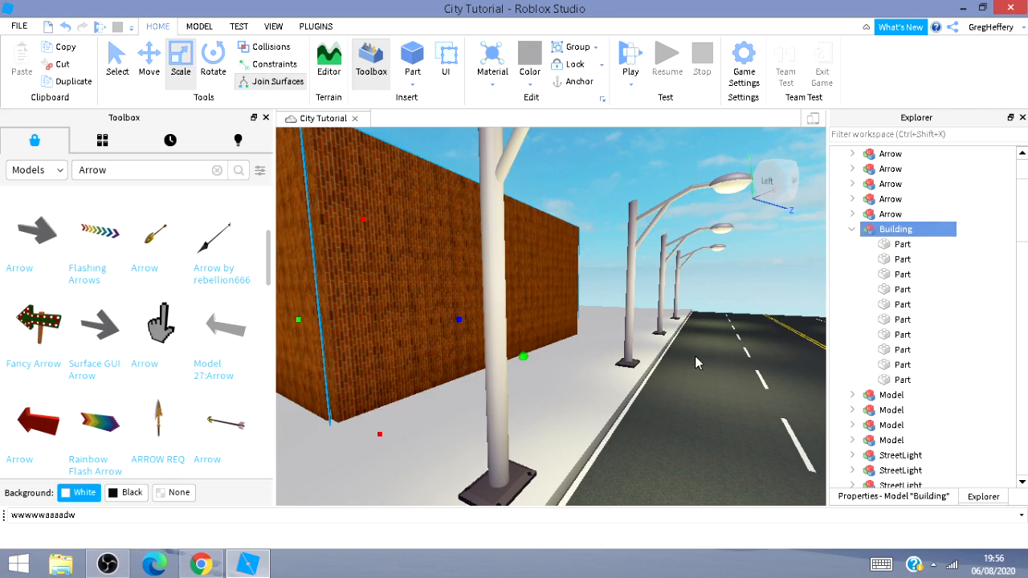
pyautogui.click(149, 62)
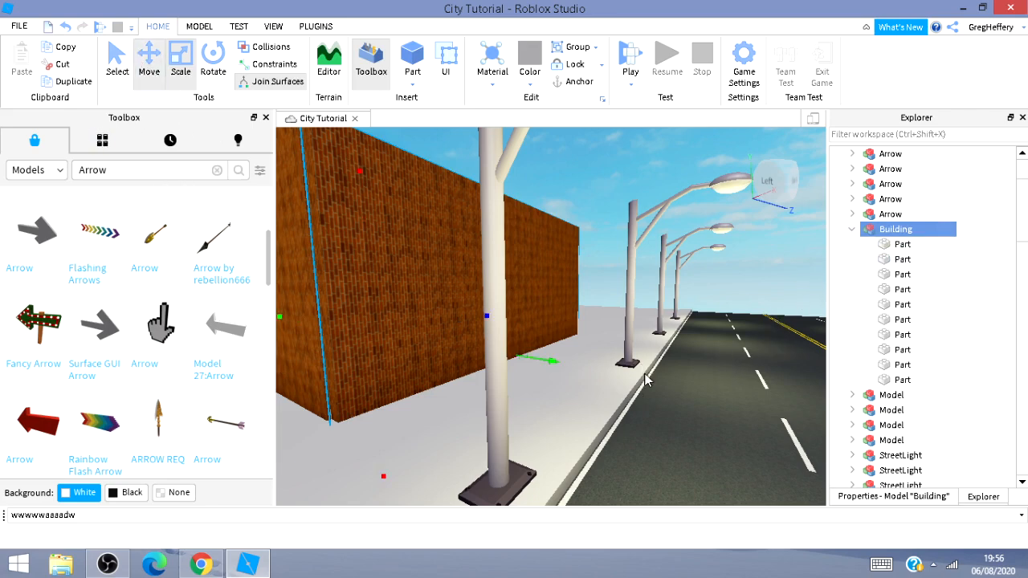
pyautogui.click(562, 375)
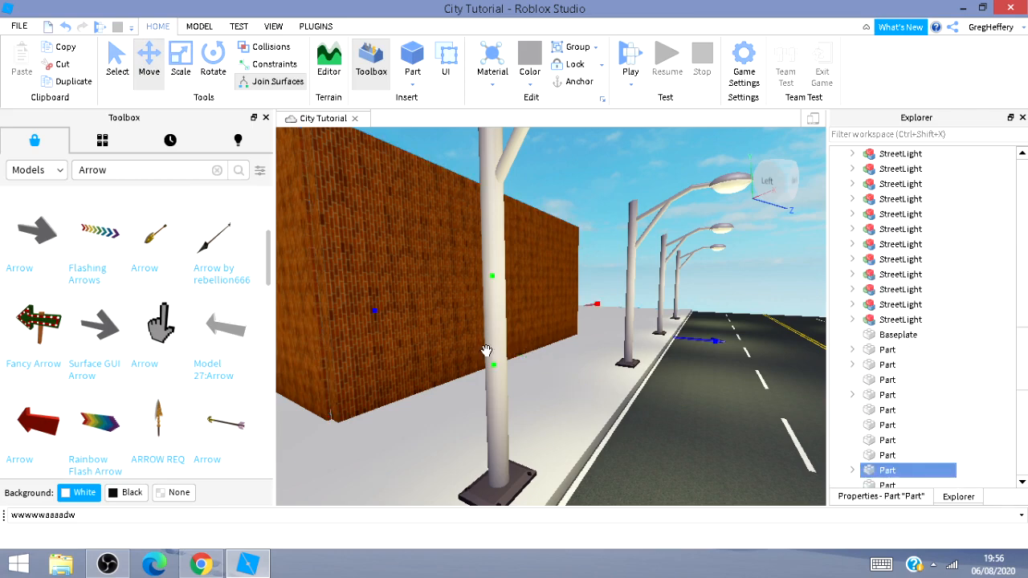
pyautogui.scroll(8, 879, 273)
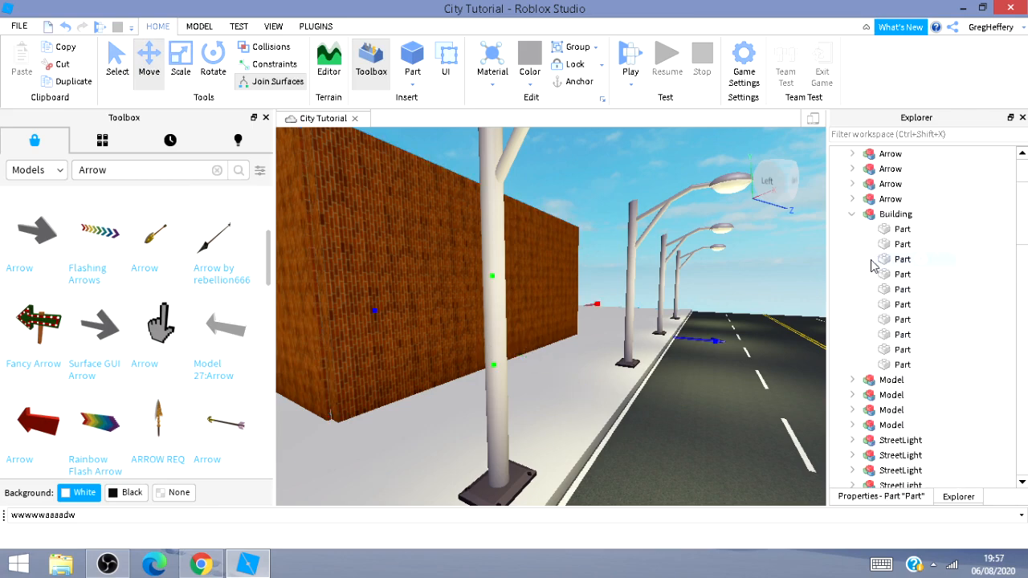
pyautogui.click(886, 217)
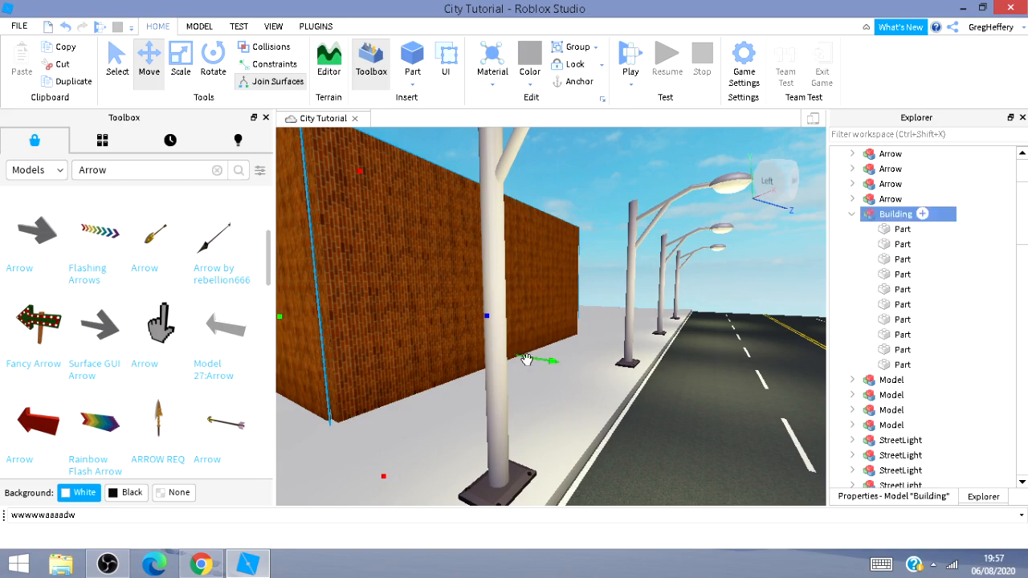
pyautogui.moveTo(554, 365); pyautogui.dragTo(656, 408)
pyautogui.hotkey('ctrl', 'z')
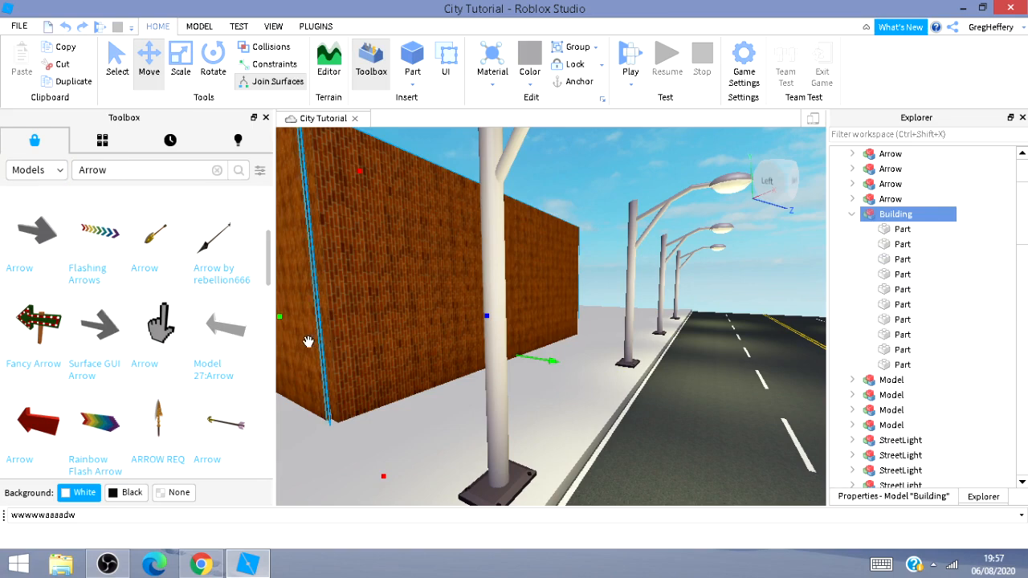
# Add the remaining wall part to the Building model.
pyautogui.moveTo(309, 343); pyautogui.dragTo(451, 368)
pyautogui.click(450, 368)
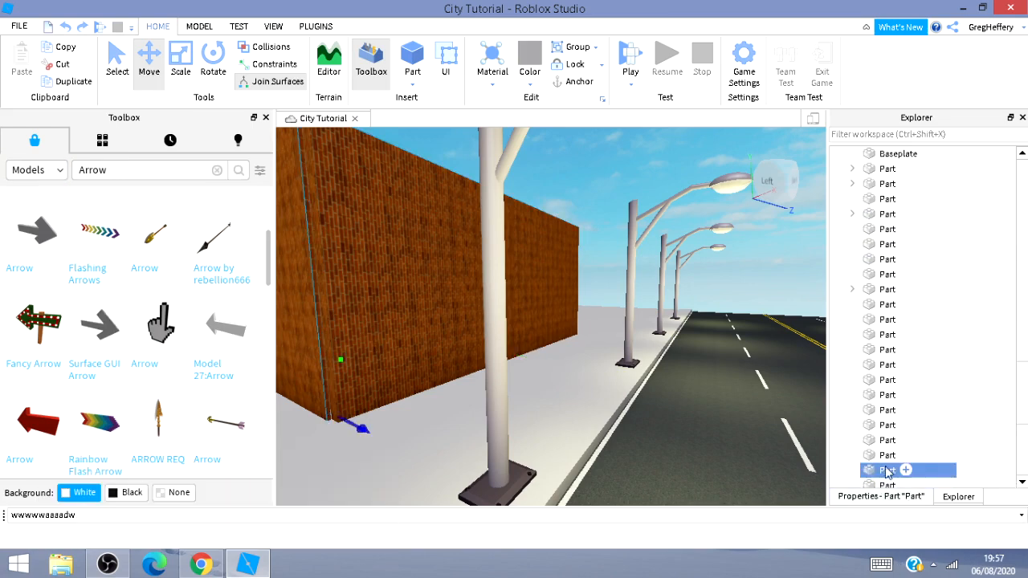
pyautogui.moveTo(895, 430); pyautogui.dragTo(915, 328)
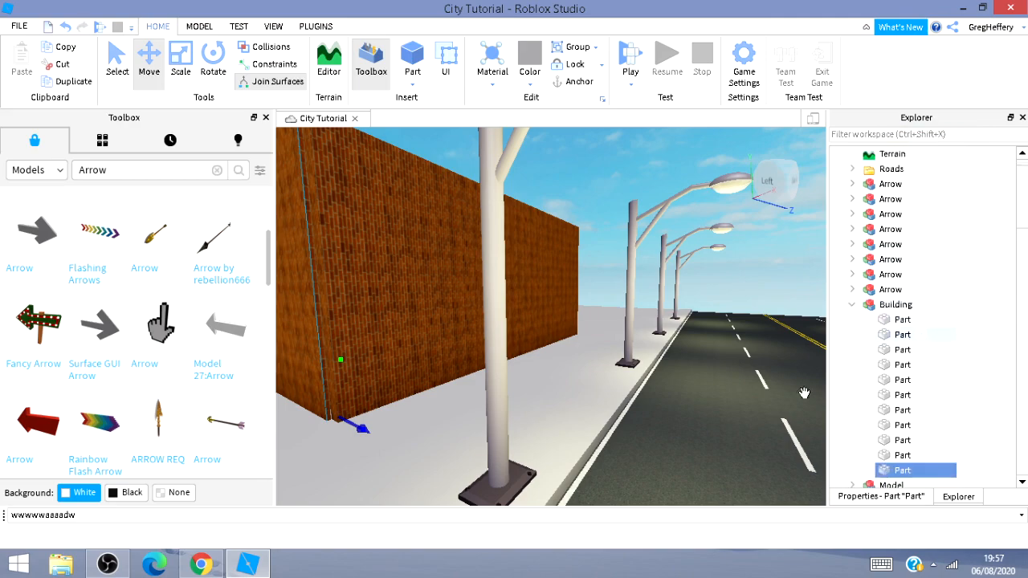
# Move the Building model a short distance along the sidewalk.
pyautogui.click(718, 391)
pyautogui.press('a')
pyautogui.press('s')
pyautogui.press('a')
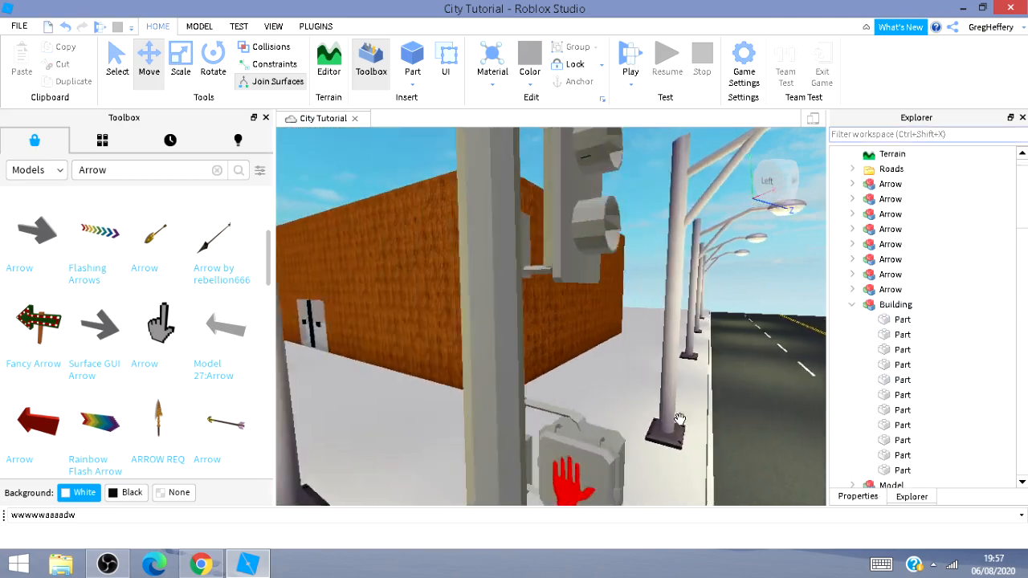
pyautogui.click(603, 324)
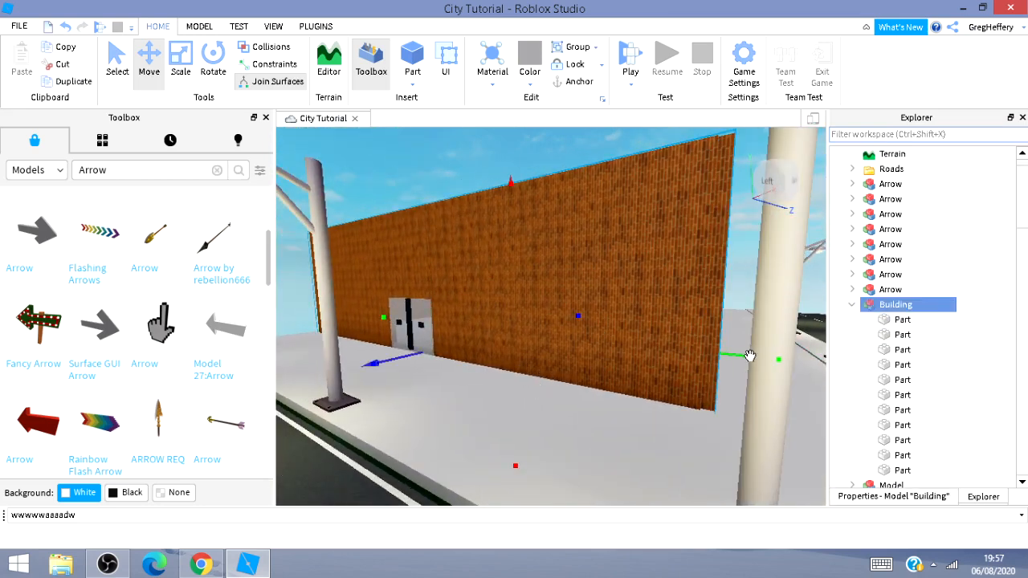
pyautogui.moveTo(746, 355); pyautogui.dragTo(841, 371)
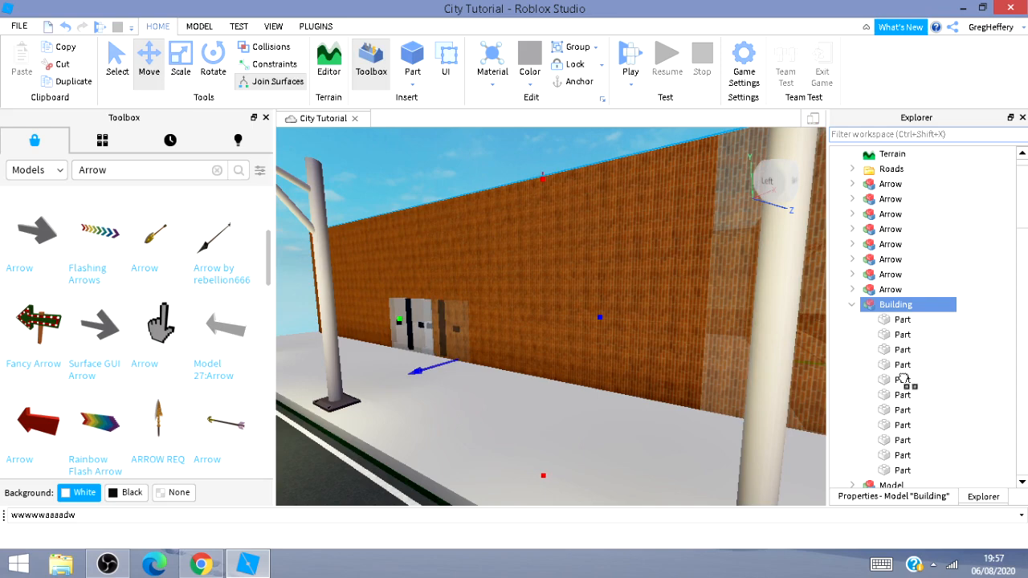
# Undo the last move of the Building model.
pyautogui.moveTo(903, 379); pyautogui.dragTo(883, 386)
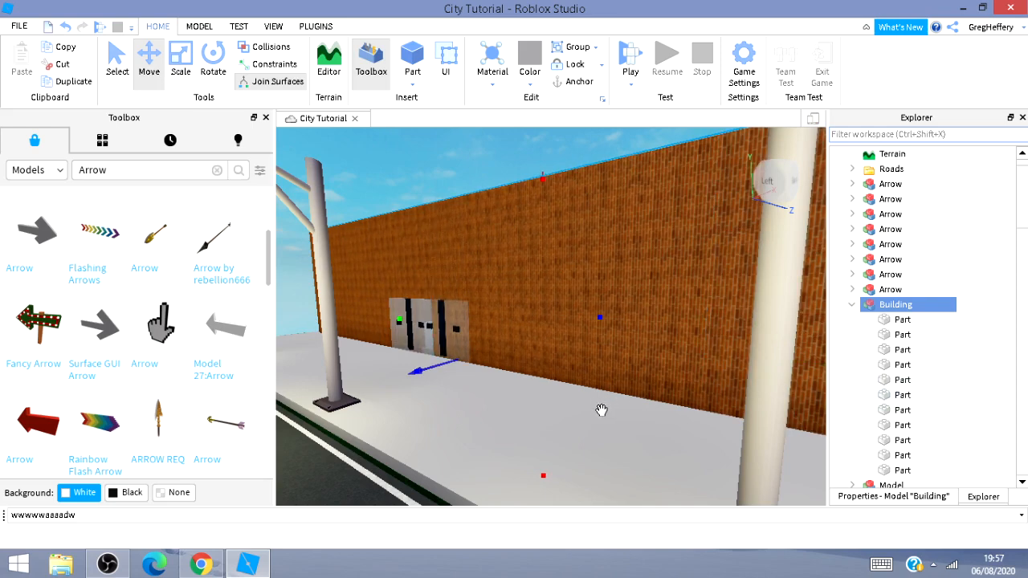
pyautogui.hotkey('ctrl', 'z')
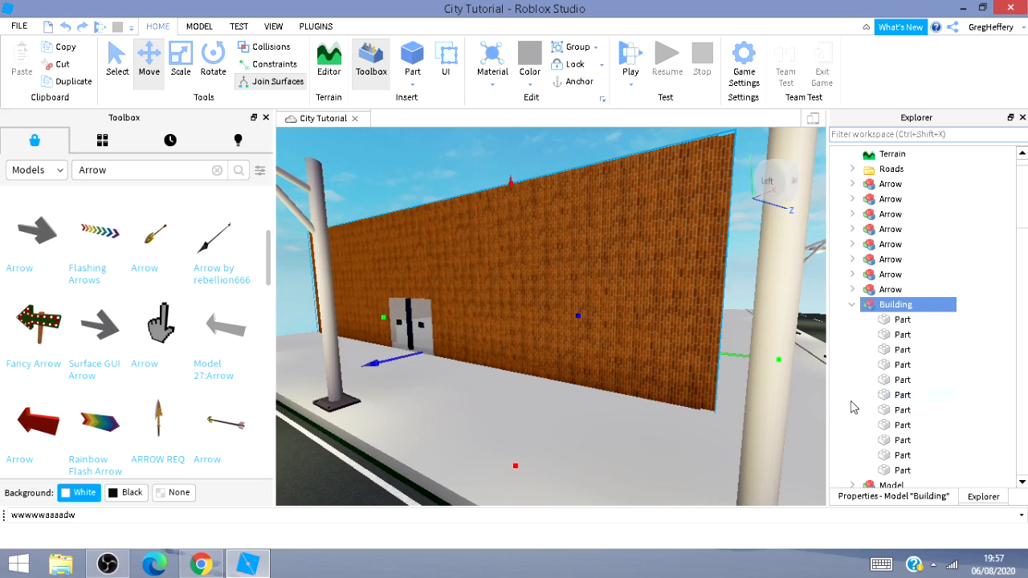
# Try moving the Building model sideways away from the sidewalk, then undo the move.
pyautogui.scroll(-1, 853, 407)
pyautogui.press('f')
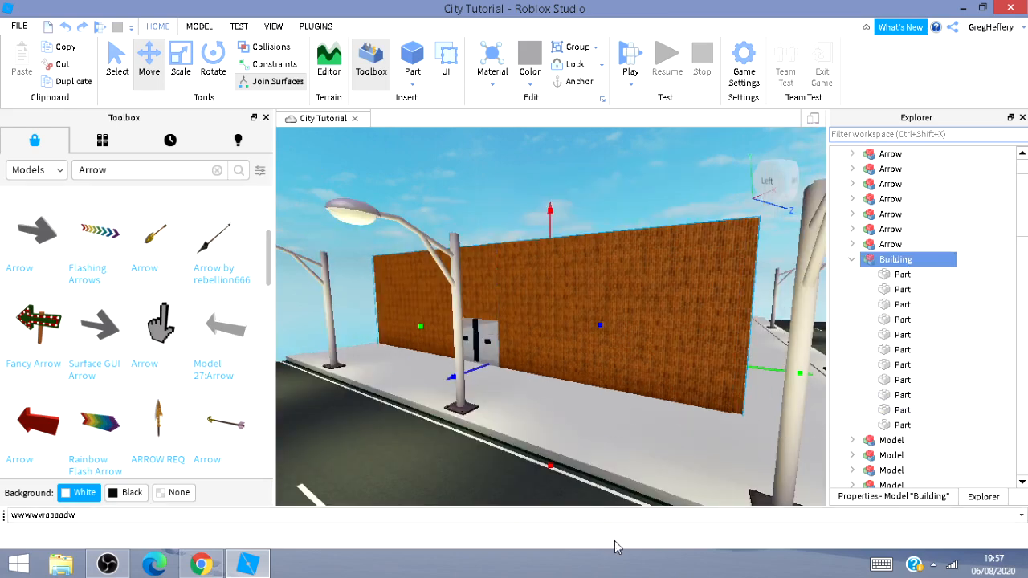
pyautogui.press('a')
pyautogui.press('w')
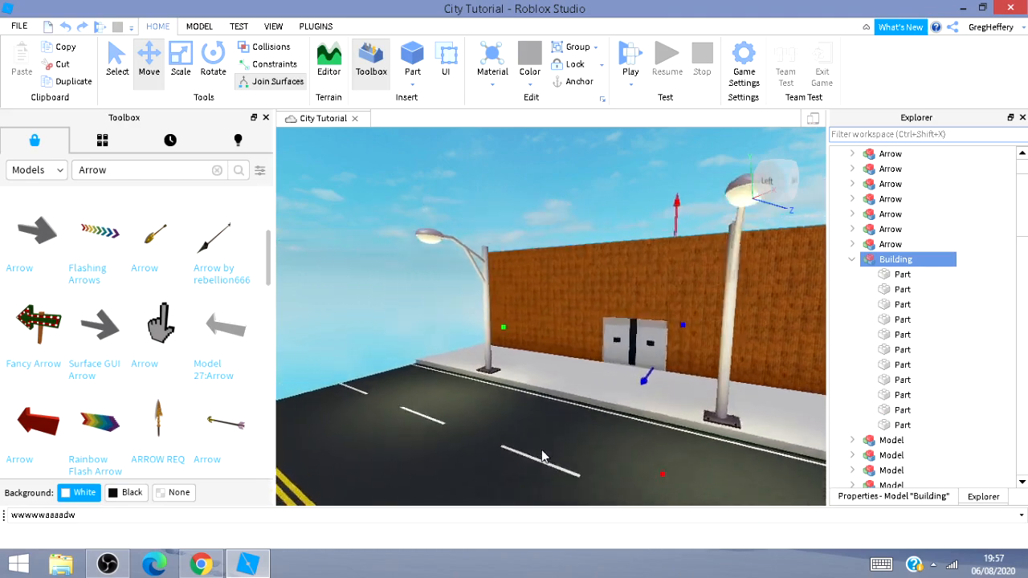
pyautogui.press('w')
pyautogui.press('a')
pyautogui.moveTo(554, 365); pyautogui.dragTo(498, 358, button='right')
pyautogui.press('a')
pyautogui.moveTo(356, 337); pyautogui.dragTo(193, 375)
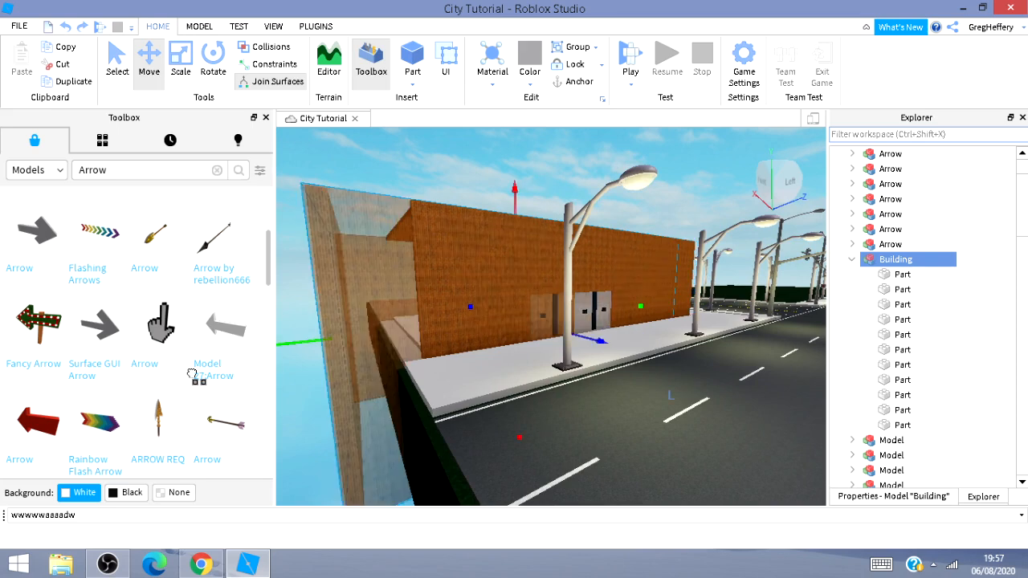
pyautogui.press('a')
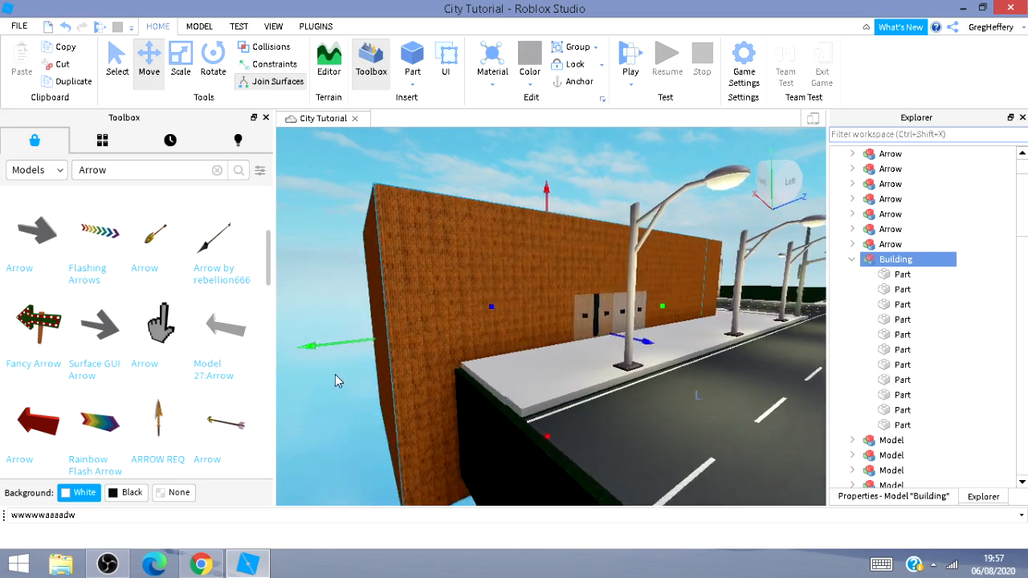
pyautogui.press('a')
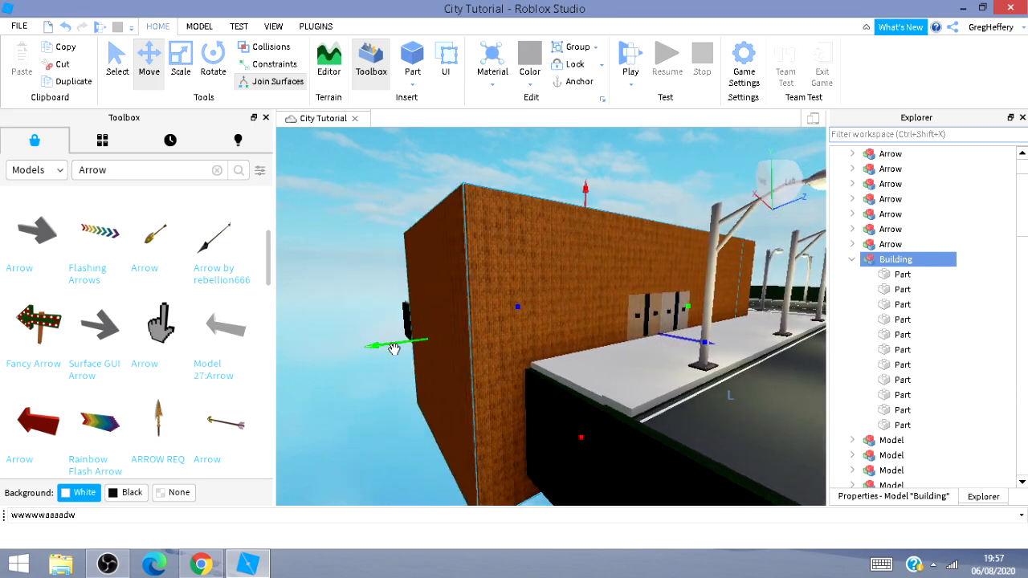
pyautogui.moveTo(393, 347); pyautogui.dragTo(264, 429)
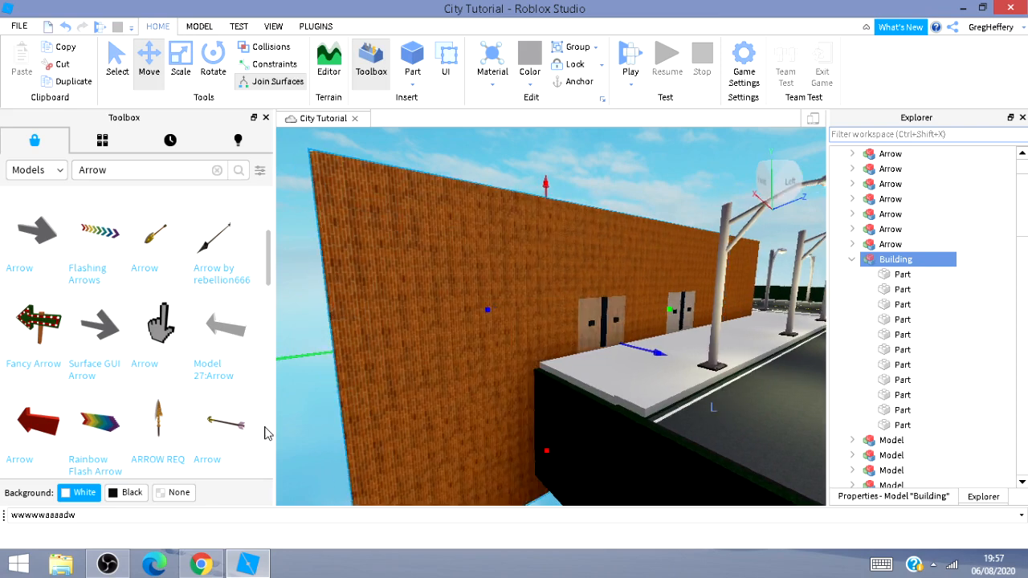
pyautogui.press('a')
pyautogui.press('a')
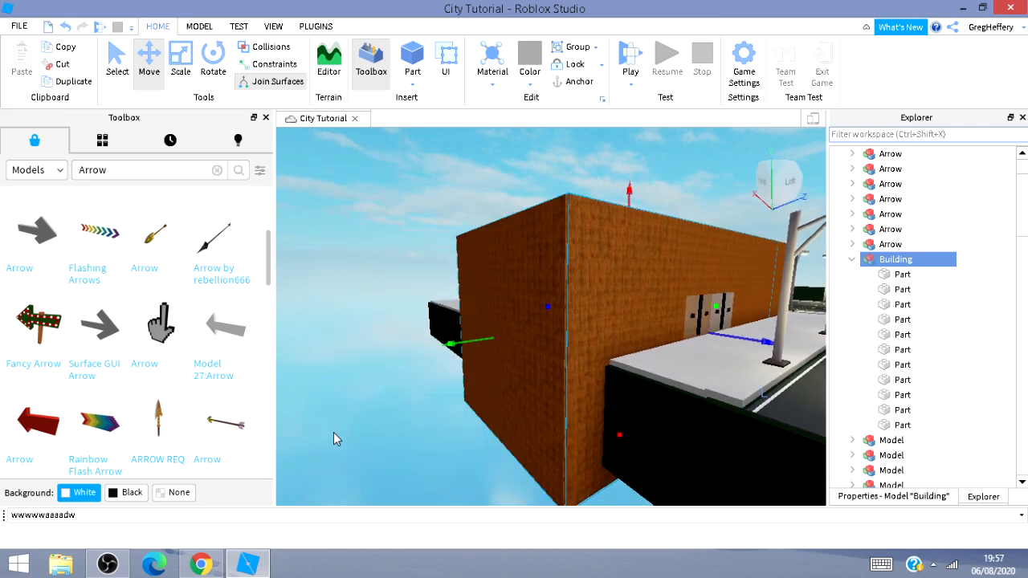
pyautogui.hotkey('ctrl', 'z')
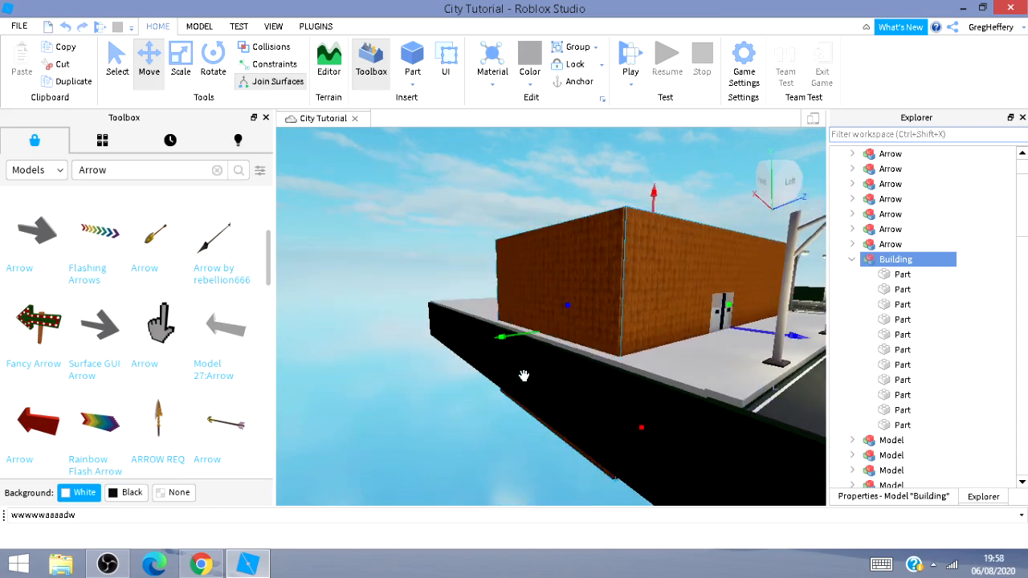
# Select the roof part on top of the walls and add it to the Building model.
pyautogui.moveTo(435, 478); pyautogui.dragTo(474, 401, button='right')
pyautogui.press('w')
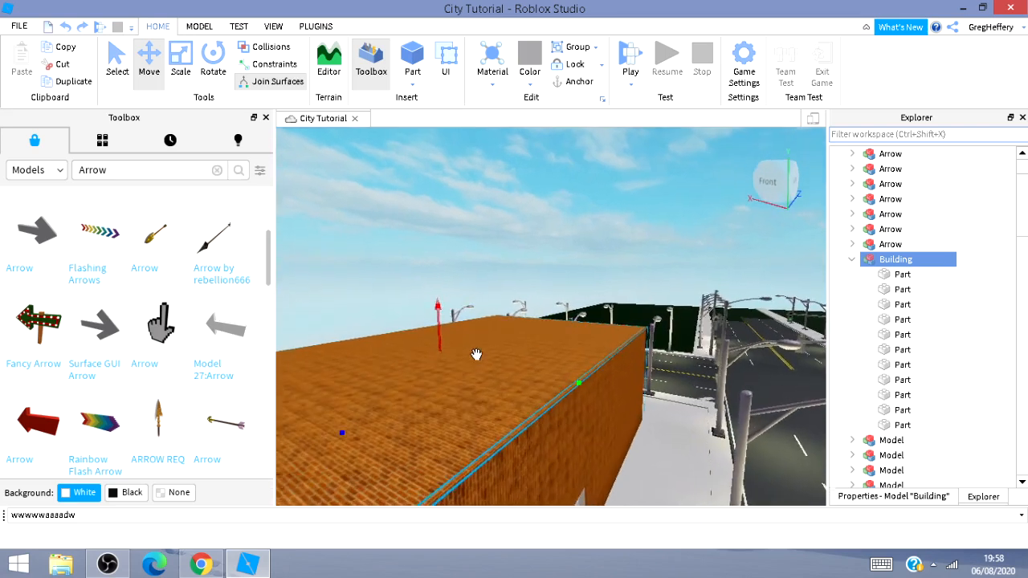
pyautogui.moveTo(479, 322); pyautogui.dragTo(358, 383, button='right')
pyautogui.press('d')
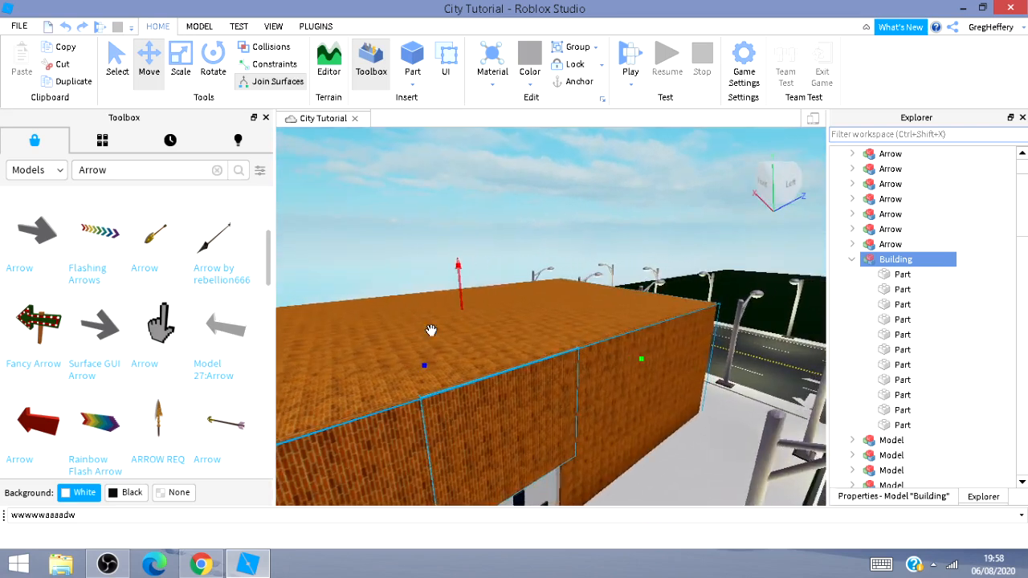
pyautogui.click(475, 320)
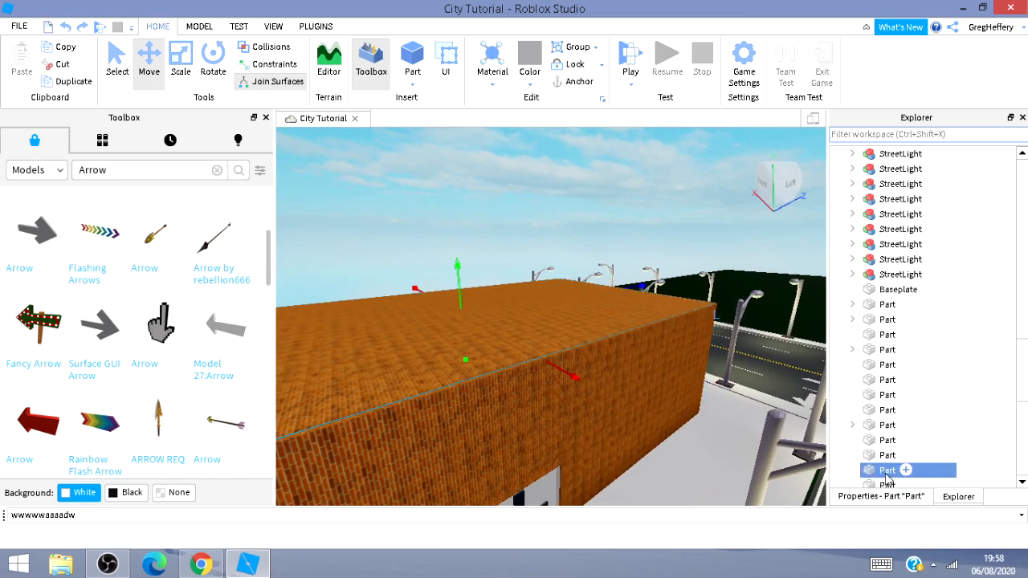
pyautogui.moveTo(881, 410); pyautogui.dragTo(901, 186)
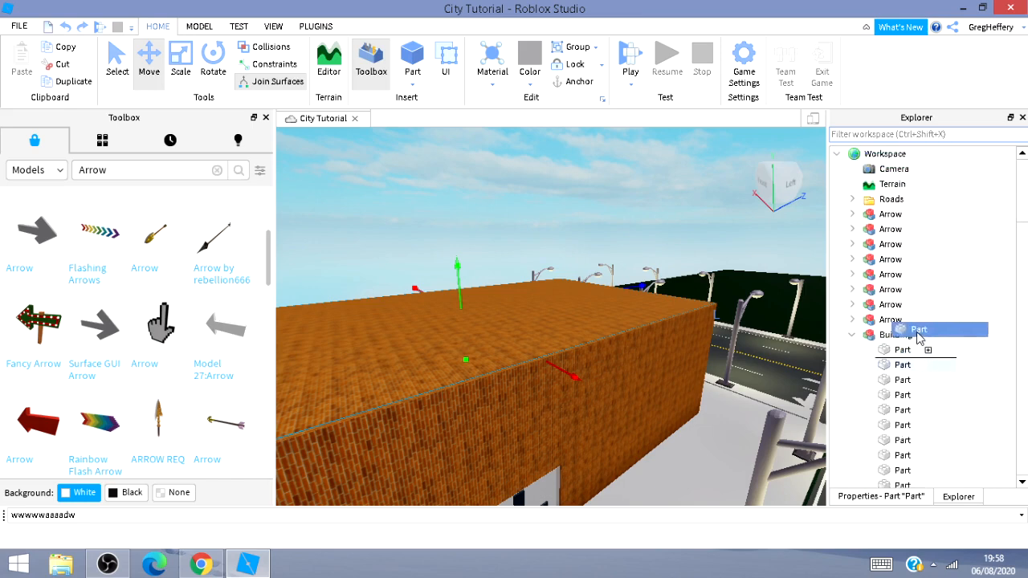
pyautogui.moveTo(911, 338); pyautogui.dragTo(907, 341)
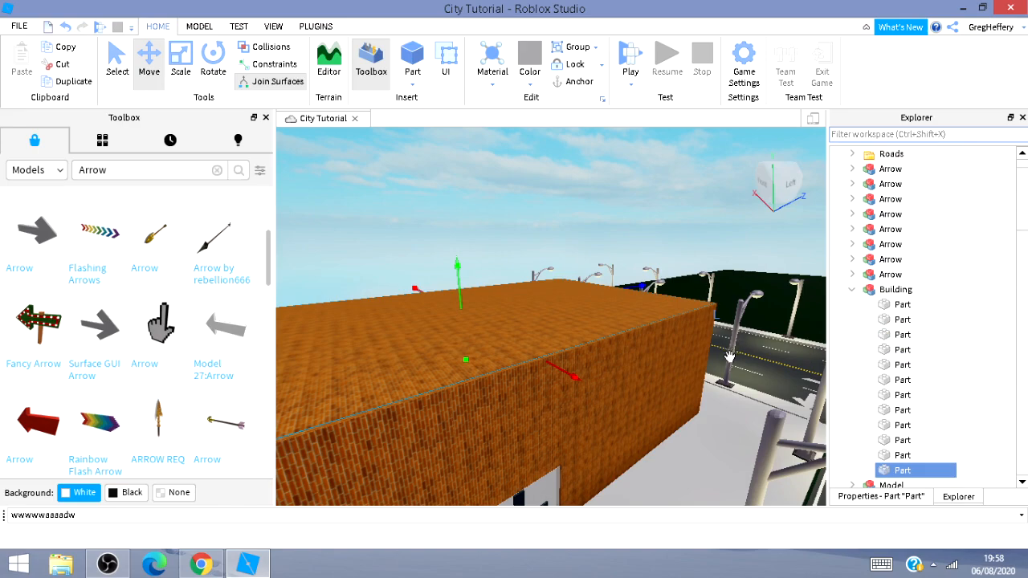
# Duplicate the Building model and move the copy across the road onto the opposite sidewalk.
pyautogui.press('d')
pyautogui.press('d')
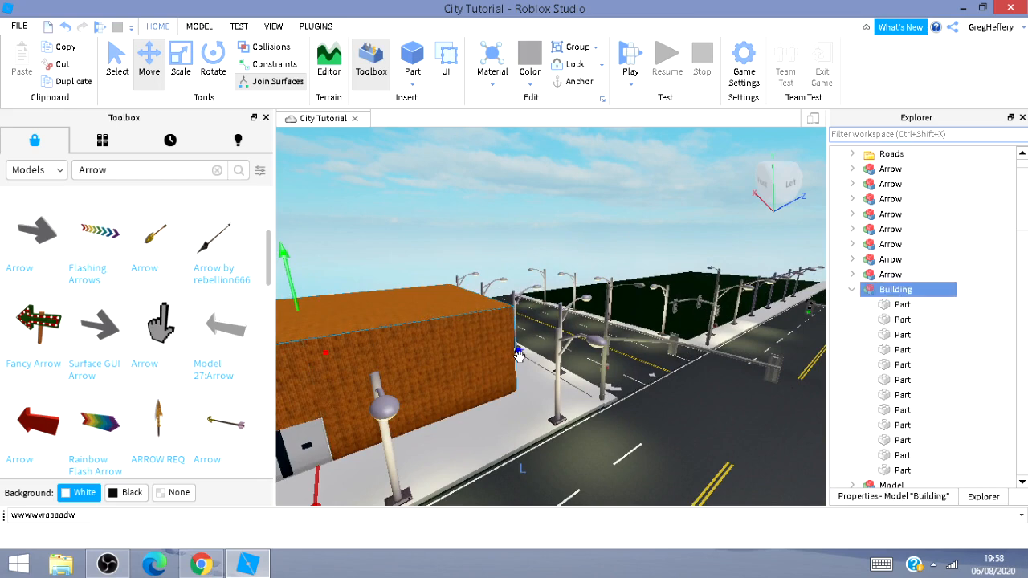
pyautogui.moveTo(519, 353); pyautogui.dragTo(740, 313)
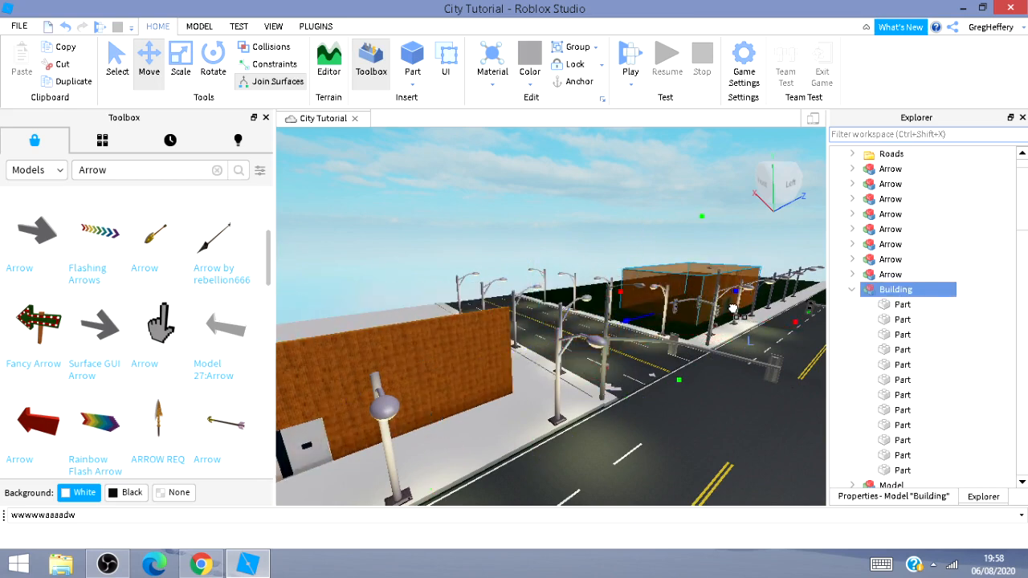
# Duplicate the Building model again and place the copy beside the previous building along the same sidewalk.
pyautogui.press('e')
pyautogui.press('s')
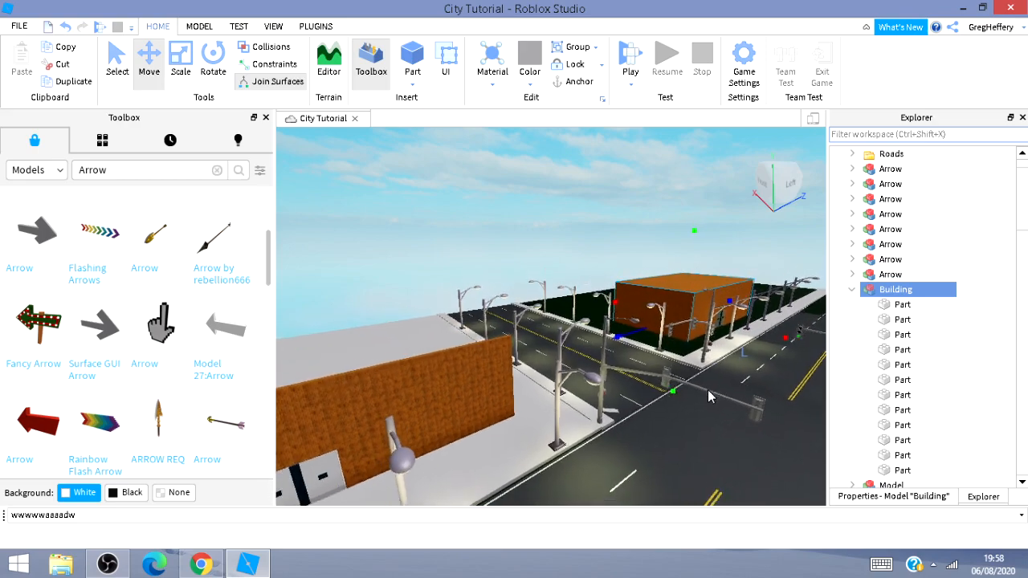
pyautogui.press('d')
pyautogui.press('w')
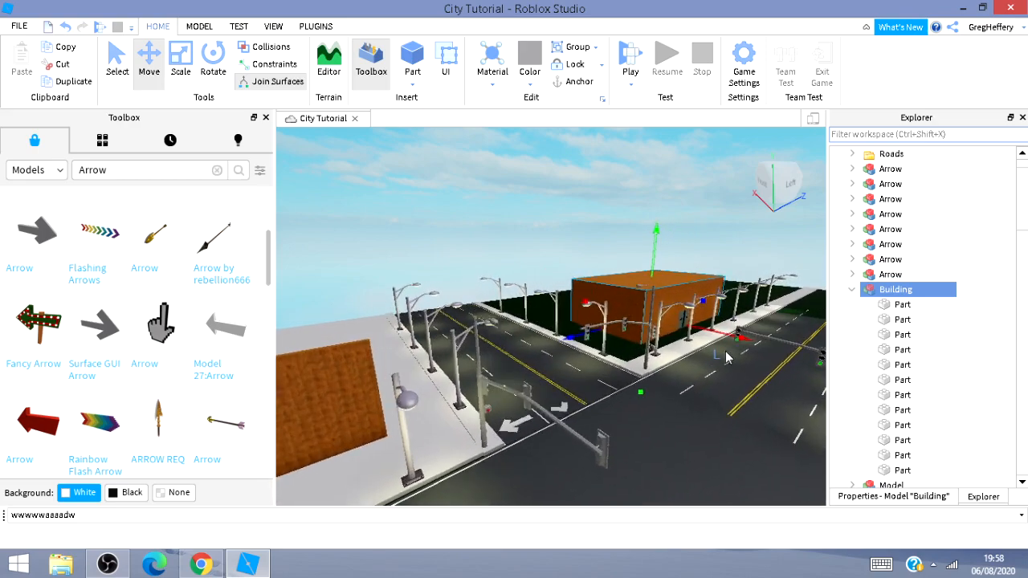
pyautogui.press('d')
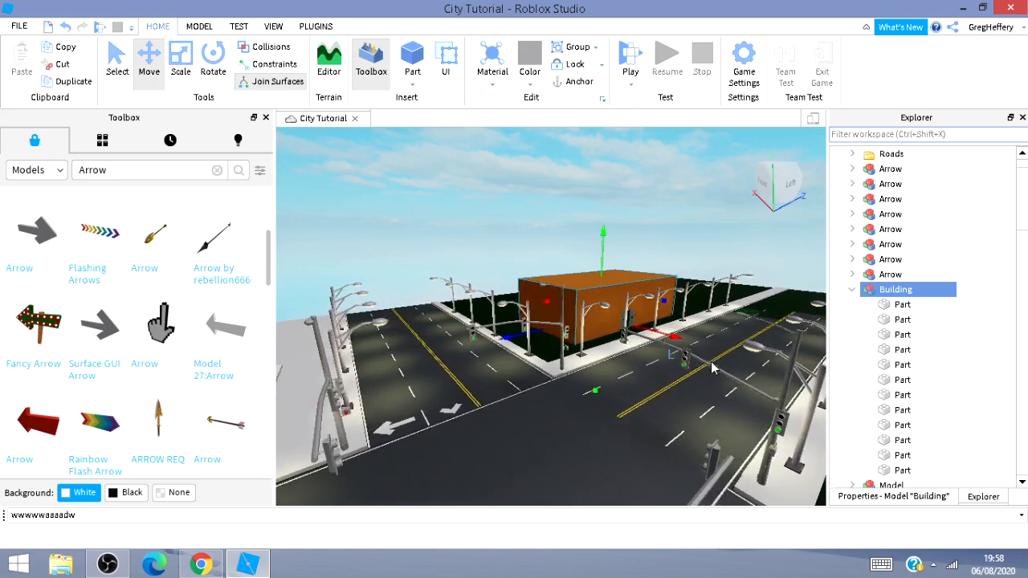
pyautogui.press('d')
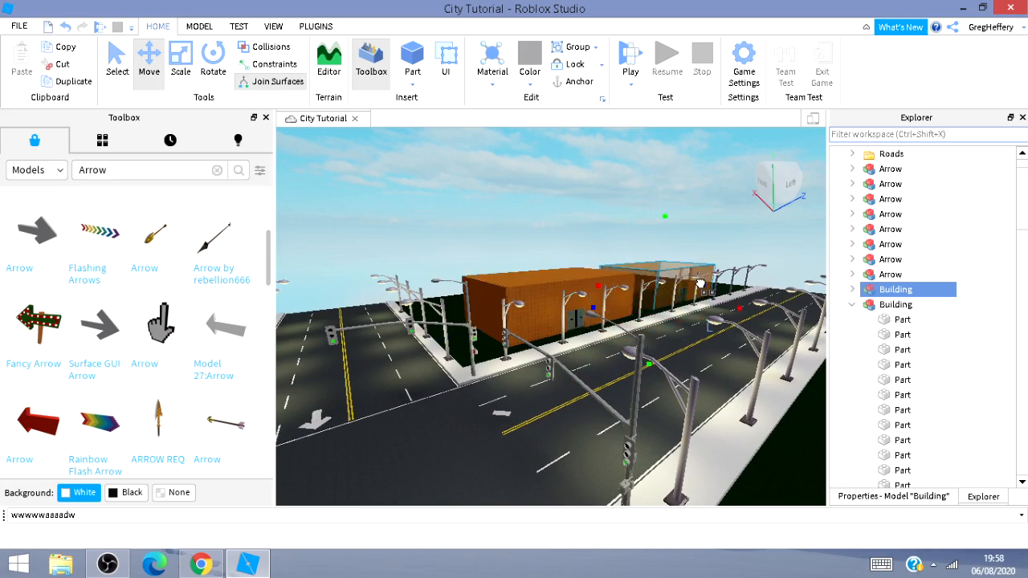
pyautogui.press('d')
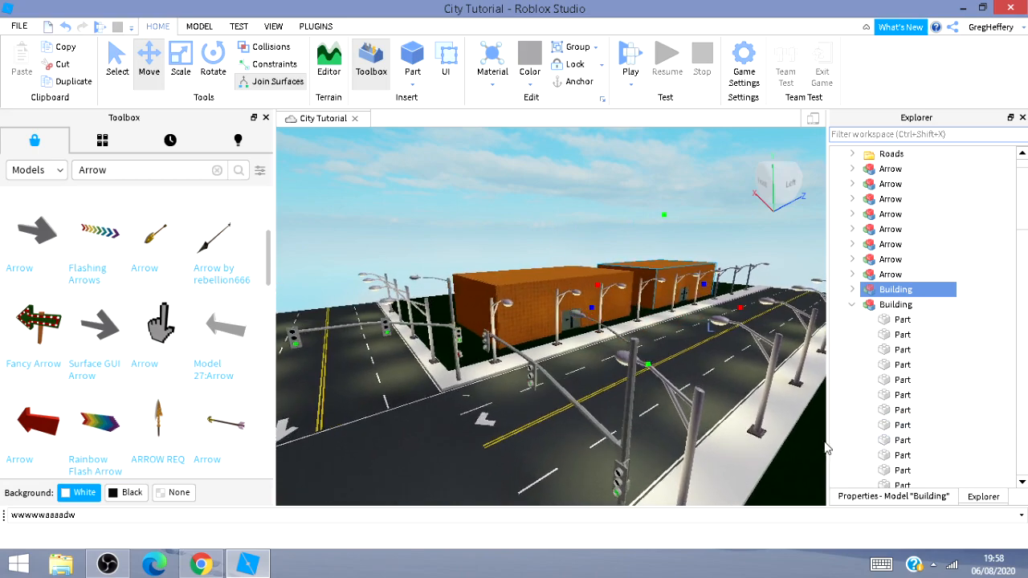
pyautogui.press('d')
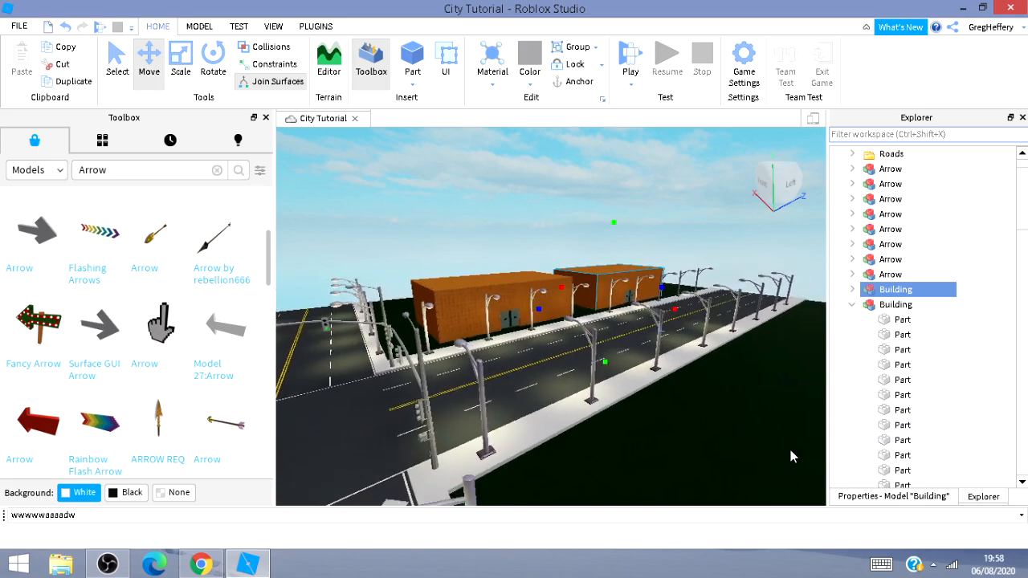
pyautogui.press('d')
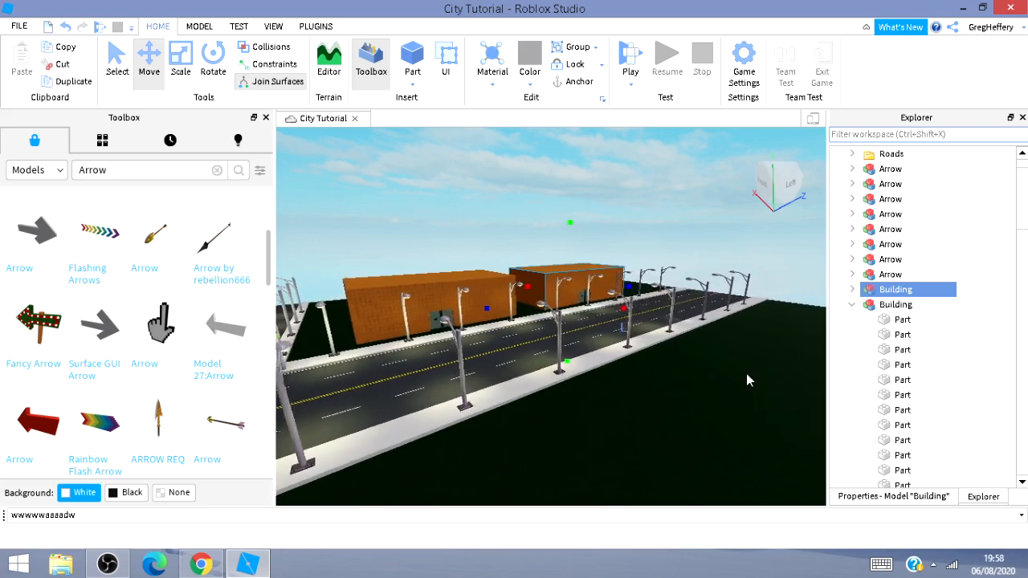
pyautogui.press('d')
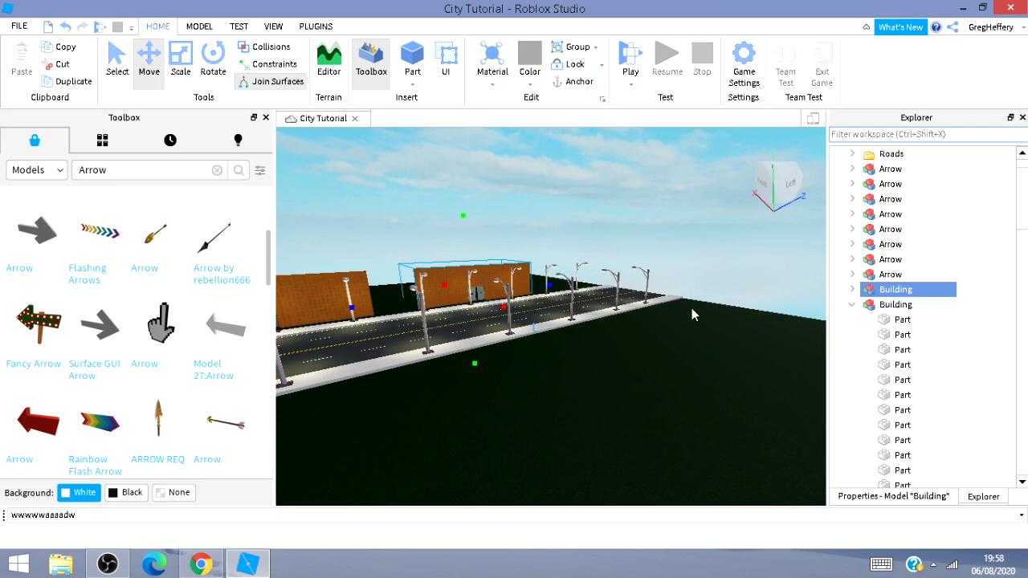
pyautogui.hotkey('ctrl', 'd')
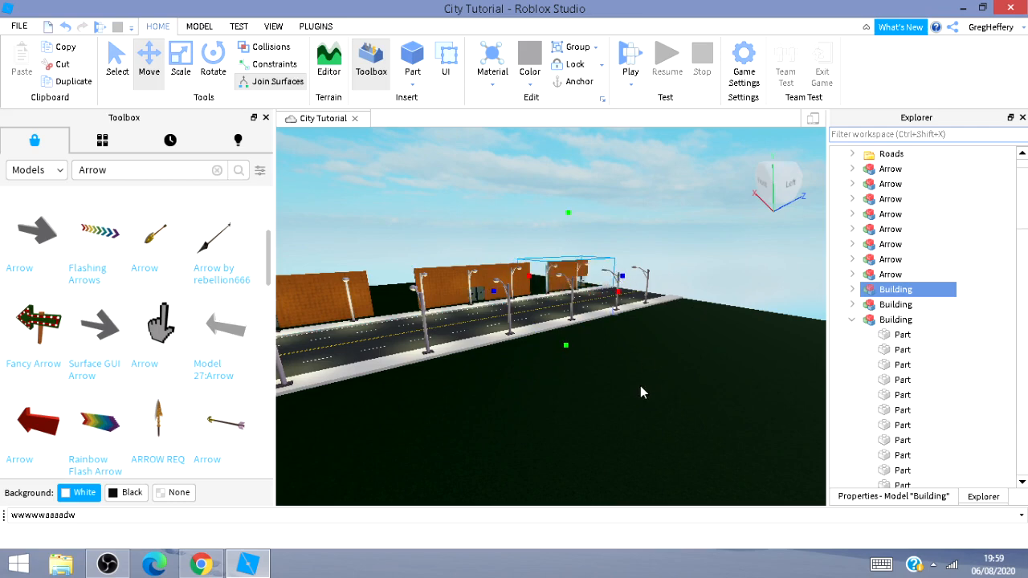
pyautogui.moveTo(640, 386); pyautogui.dragTo(647, 384, button='right')
pyautogui.press('a')
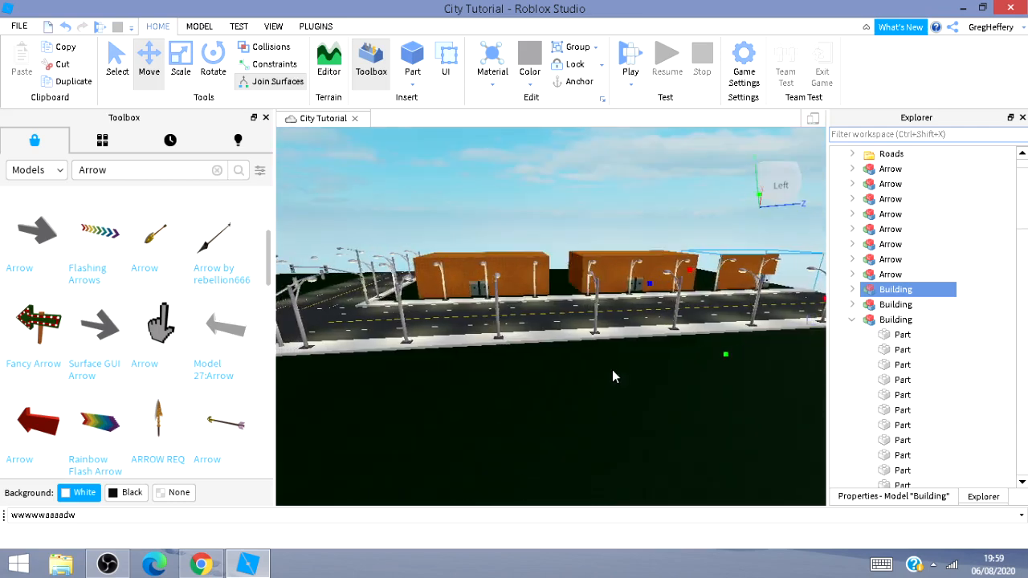
pyautogui.press('w')
pyautogui.moveTo(615, 368)
pyautogui.mouseDown(button='right')
pyautogui.moveTo(664, 330)
pyautogui.moveTo(615, 368)
pyautogui.mouseUp(button='right')
pyautogui.press('w')
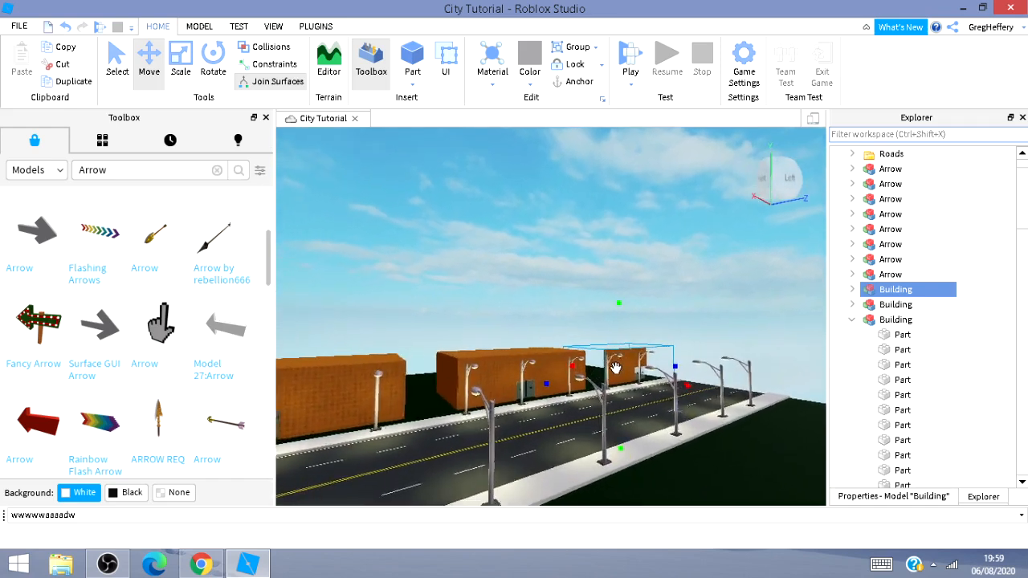
pyautogui.press('w')
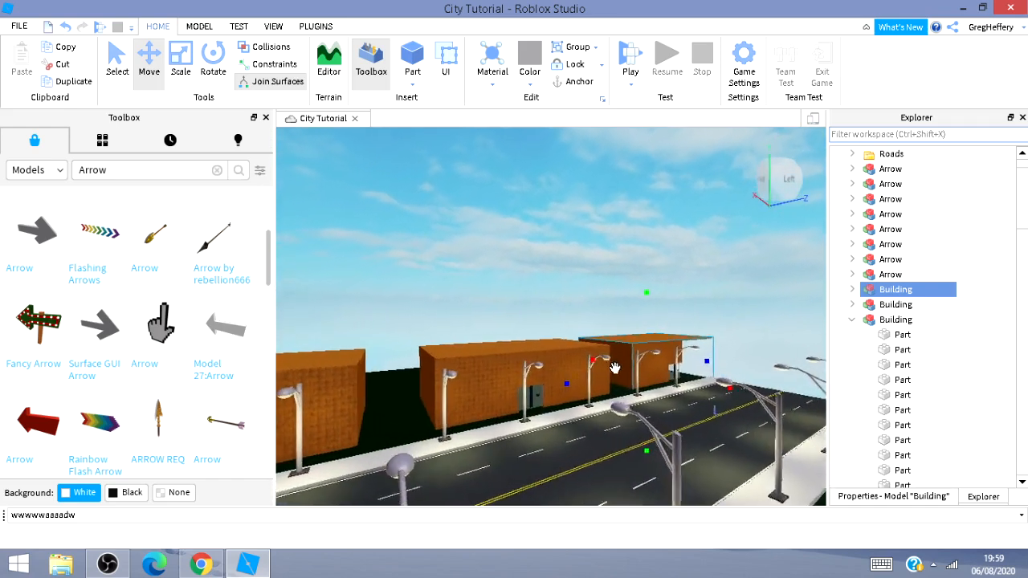
pyautogui.moveTo(616, 369); pyautogui.dragTo(603, 375, button='right')
pyautogui.moveTo(608, 379); pyautogui.dragTo(584, 399)
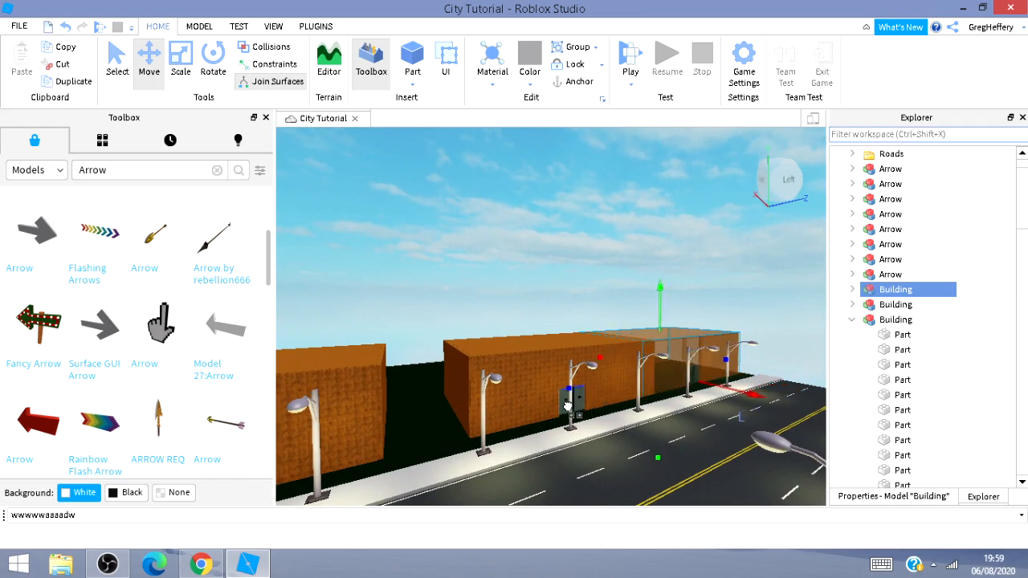
pyautogui.moveTo(555, 413); pyautogui.dragTo(558, 423)
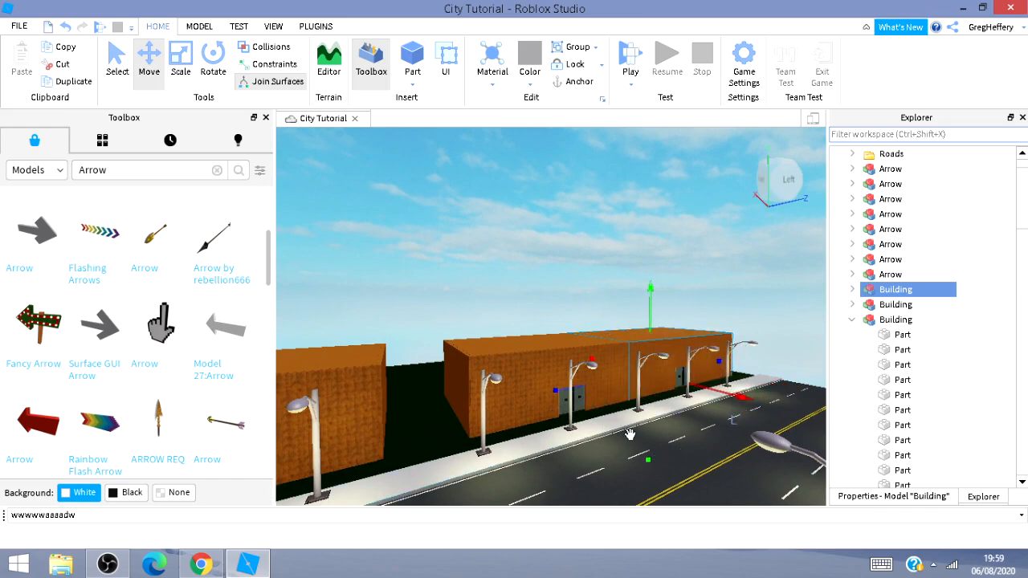
# Delete the two duplicated Building models.
pyautogui.press('w')
pyautogui.moveTo(677, 455)
pyautogui.mouseDown(button='right')
pyautogui.moveTo(685, 458)
pyautogui.moveTo(435, 409)
pyautogui.moveTo(677, 449)
pyautogui.moveTo(639, 387)
pyautogui.moveTo(676, 439)
pyautogui.mouseUp(button='right')
pyautogui.press('w')
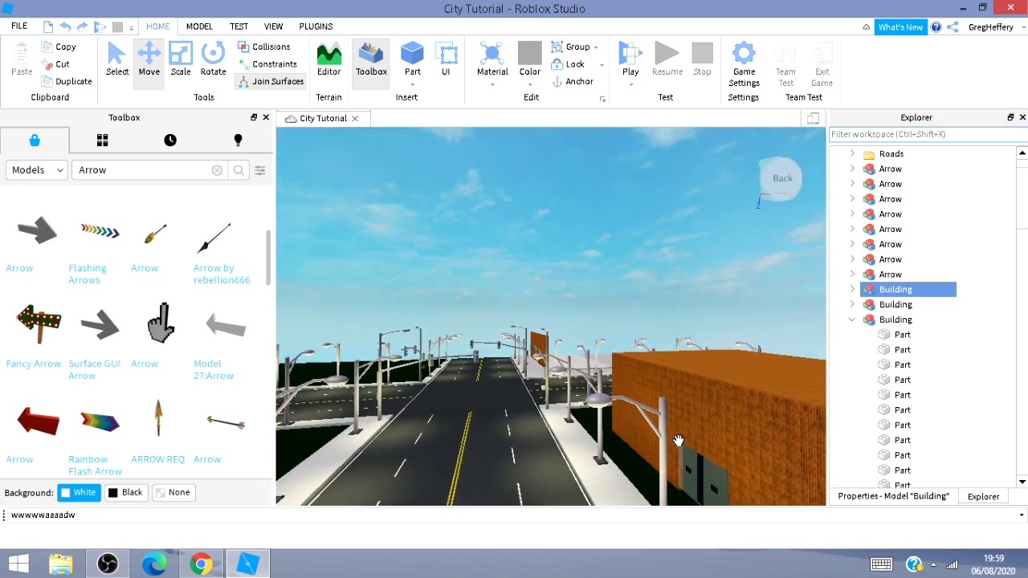
pyautogui.press('Delete')
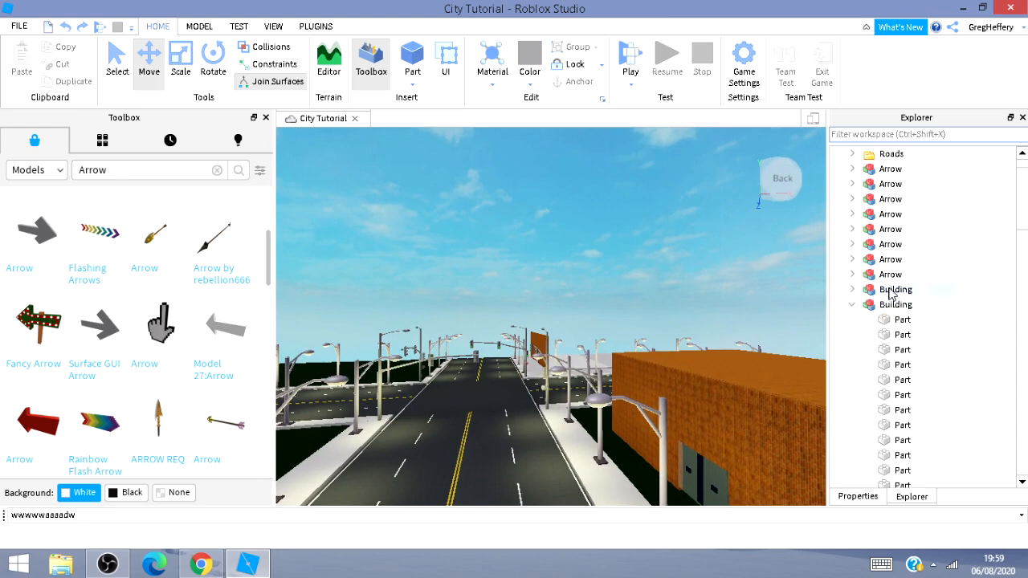
pyautogui.press('Delete')
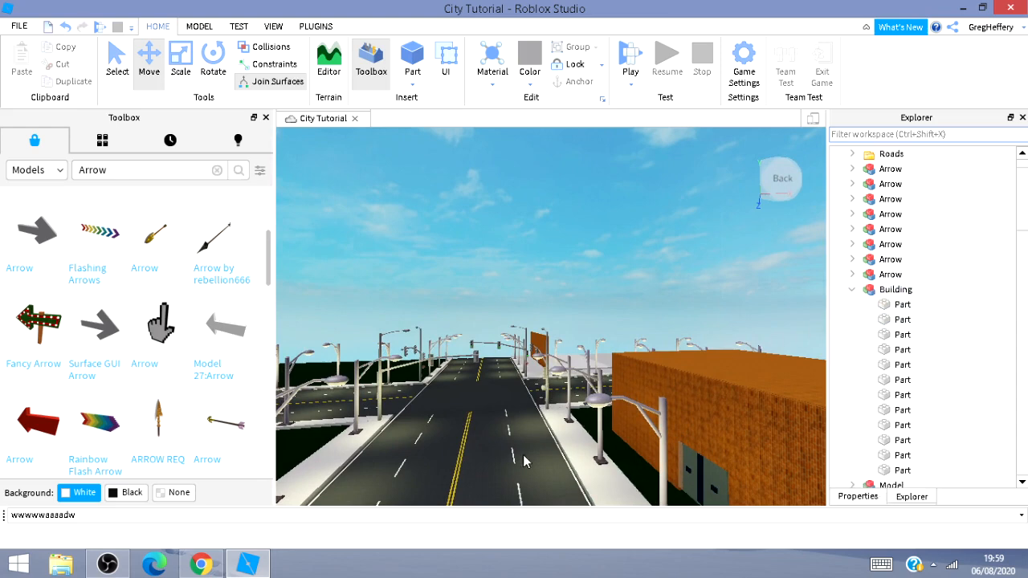
pyautogui.press('s')
pyautogui.moveTo(533, 503); pyautogui.dragTo(491, 515, button='right')
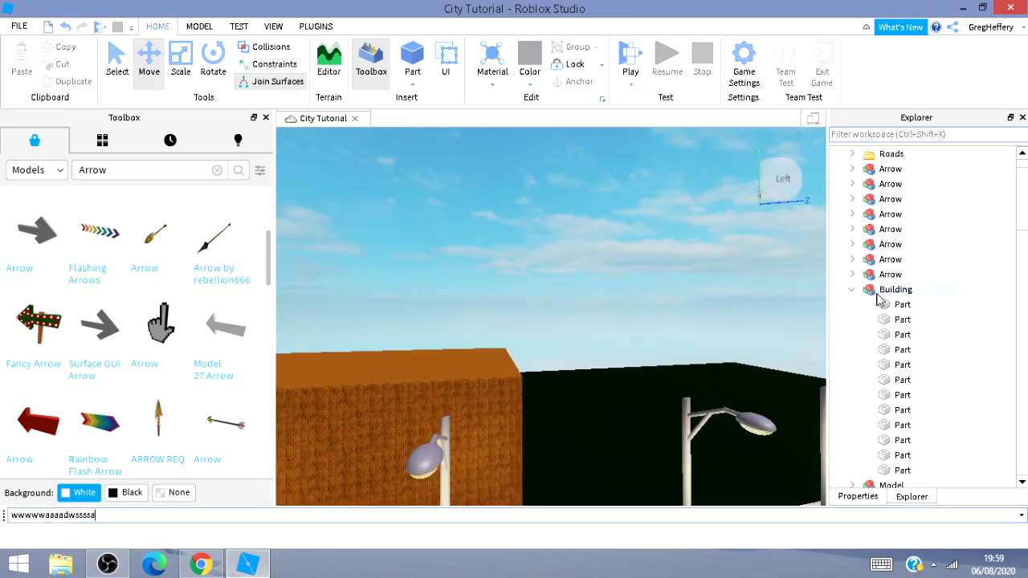
# Select the building's floor part and move it into the Building model.
pyautogui.moveTo(651, 390); pyautogui.dragTo(658, 386, button='right')
pyautogui.press('a')
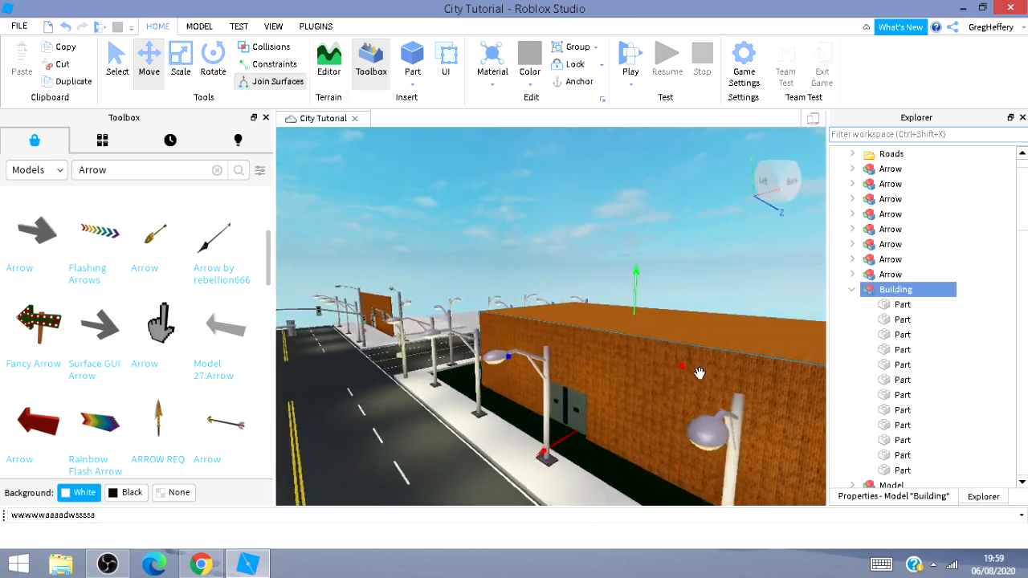
pyautogui.press('a')
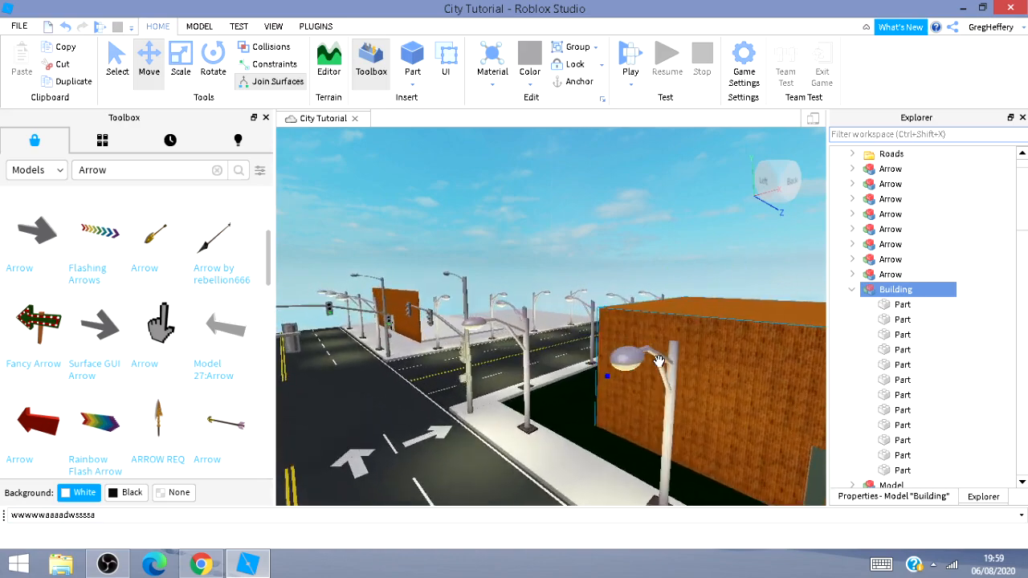
pyautogui.press('a')
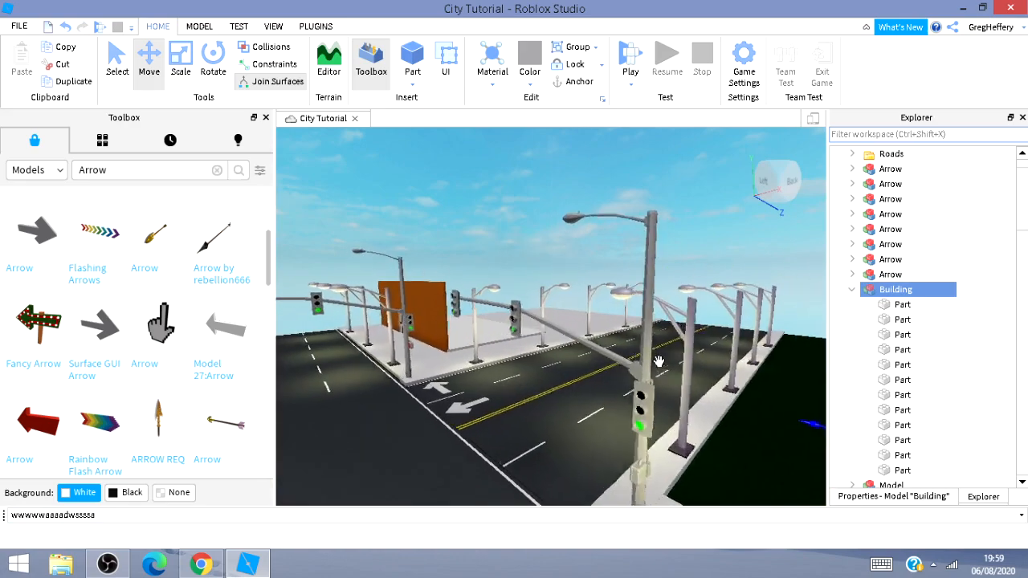
pyautogui.press('w')
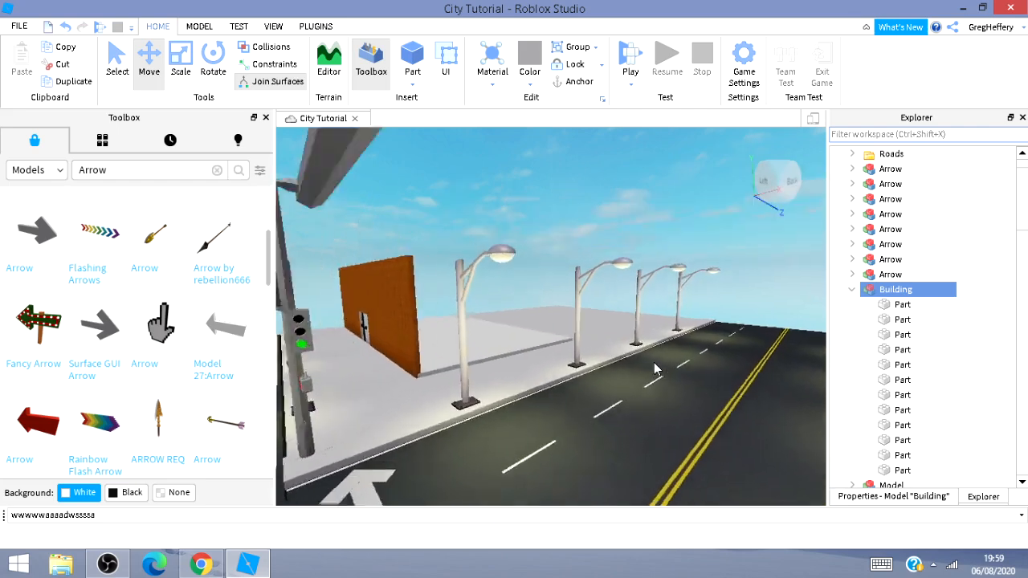
pyautogui.press('w')
pyautogui.moveTo(640, 363); pyautogui.dragTo(649, 361, button='right')
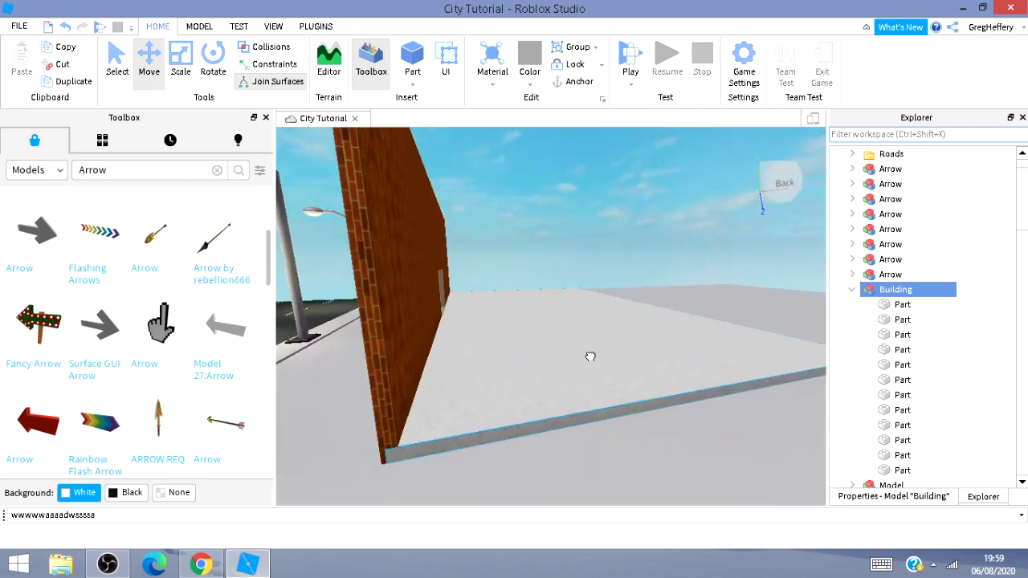
pyautogui.click(590, 355)
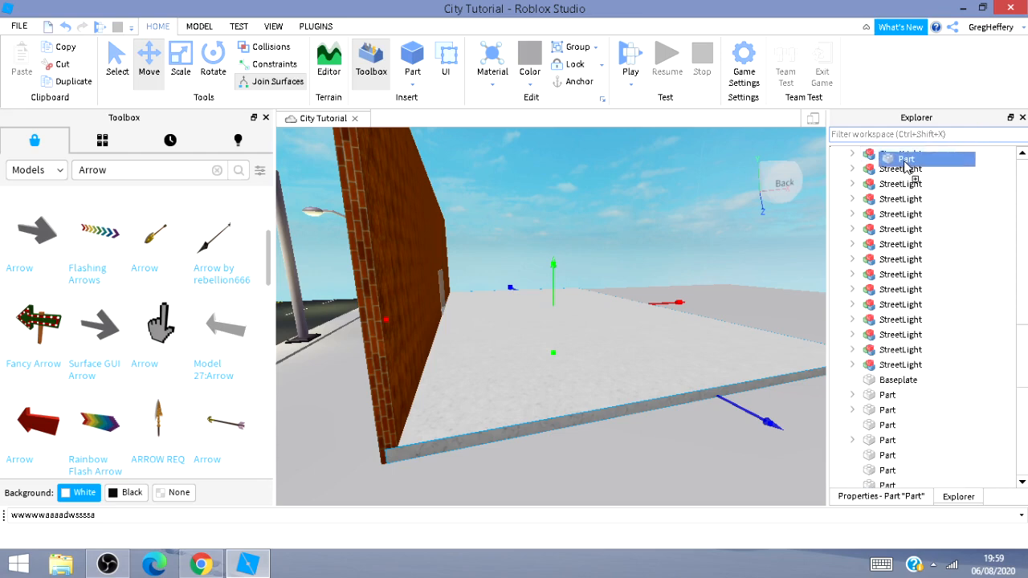
pyautogui.moveTo(902, 167); pyautogui.dragTo(903, 183)
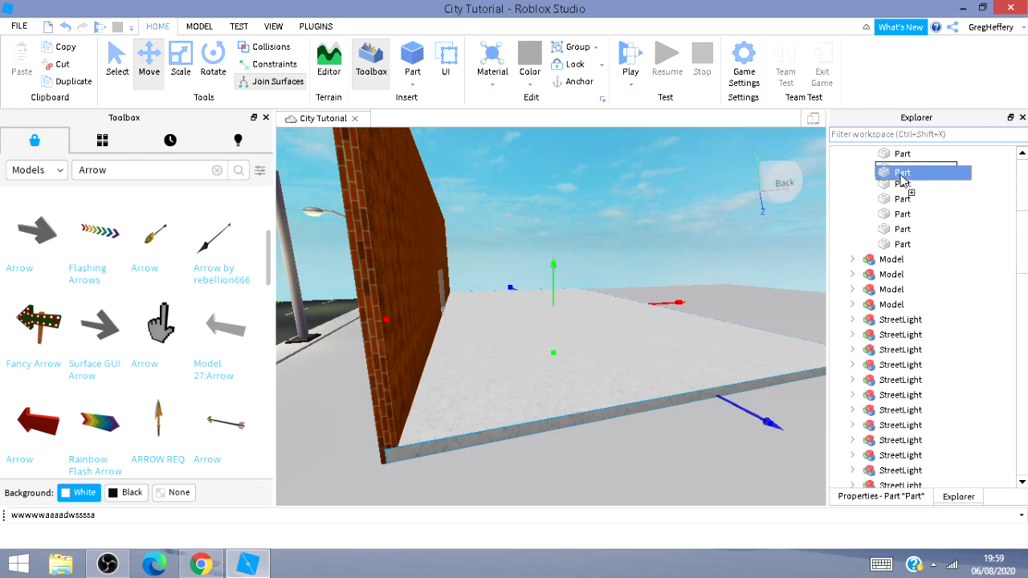
pyautogui.moveTo(943, 304); pyautogui.dragTo(922, 170)
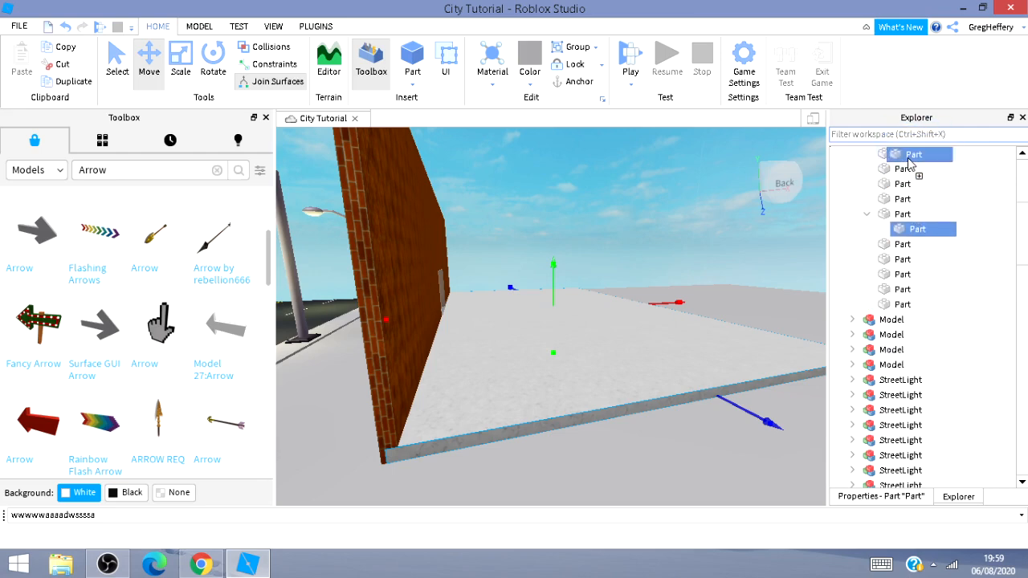
pyautogui.moveTo(909, 162); pyautogui.dragTo(910, 165)
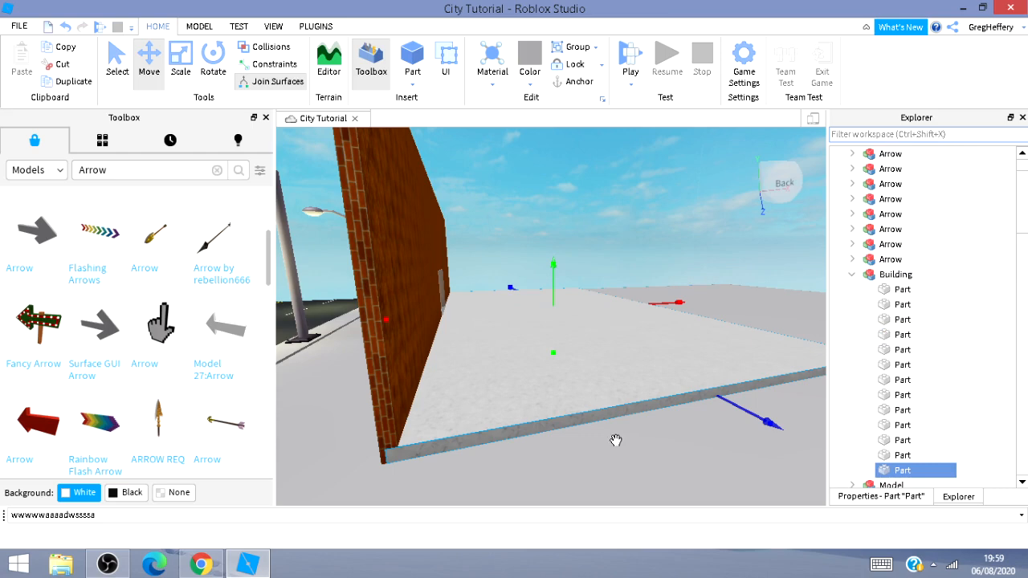
# Move the floor part so it sits at the base of the building walls.
pyautogui.moveTo(616, 441)
pyautogui.mouseDown(button='right')
pyautogui.moveTo(723, 436)
pyautogui.moveTo(616, 441)
pyautogui.moveTo(340, 514)
pyautogui.moveTo(612, 441)
pyautogui.mouseUp(button='right')
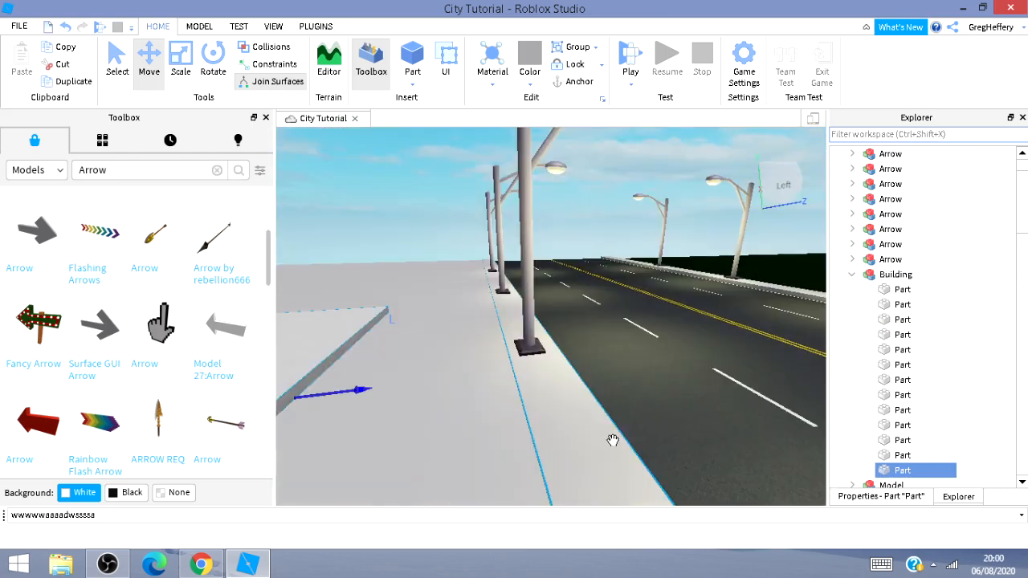
pyautogui.moveTo(346, 395); pyautogui.dragTo(1025, 381)
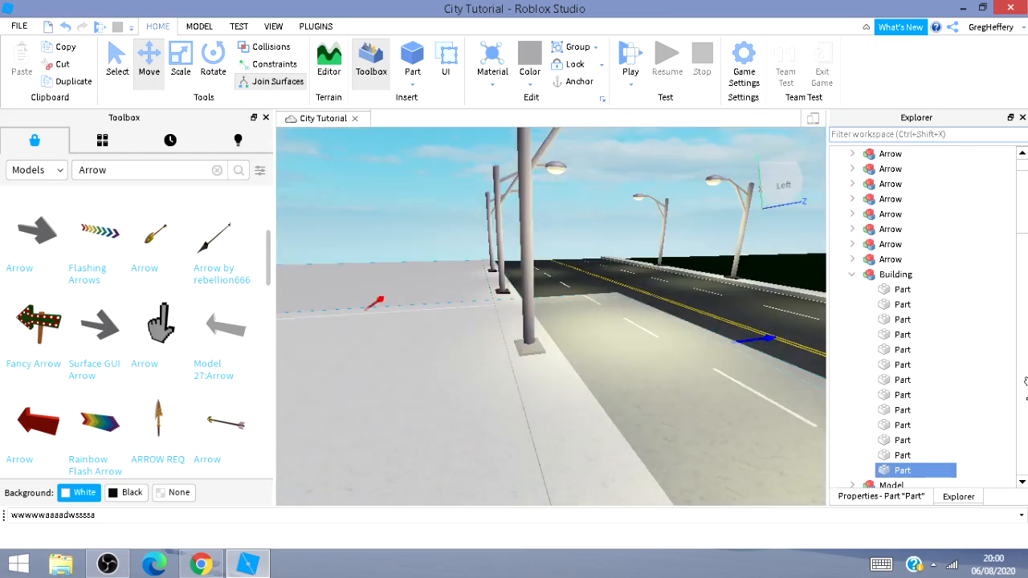
pyautogui.moveTo(539, 358); pyautogui.dragTo(541, 358, button='right')
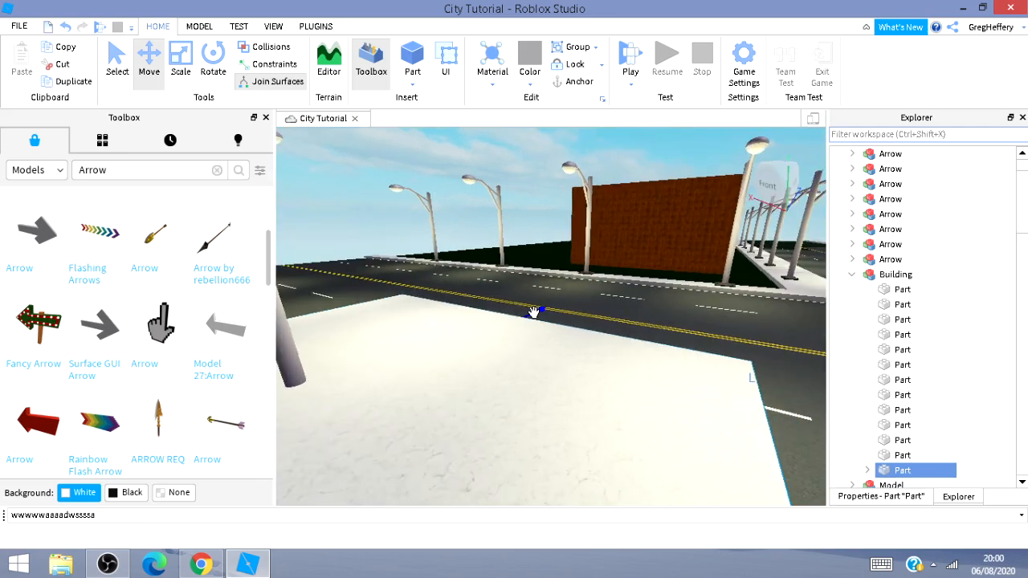
pyautogui.moveTo(534, 312); pyautogui.dragTo(671, 237)
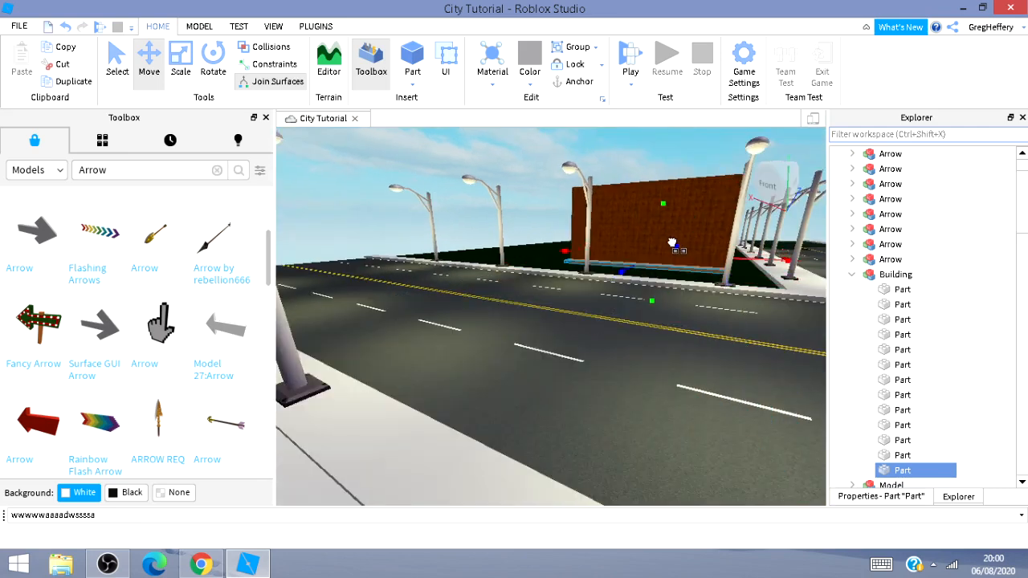
# Inspect the floor inside the building and the walls, door and sidewalk around it.
pyautogui.press('w')
pyautogui.moveTo(461, 452); pyautogui.dragTo(461, 452, button='right')
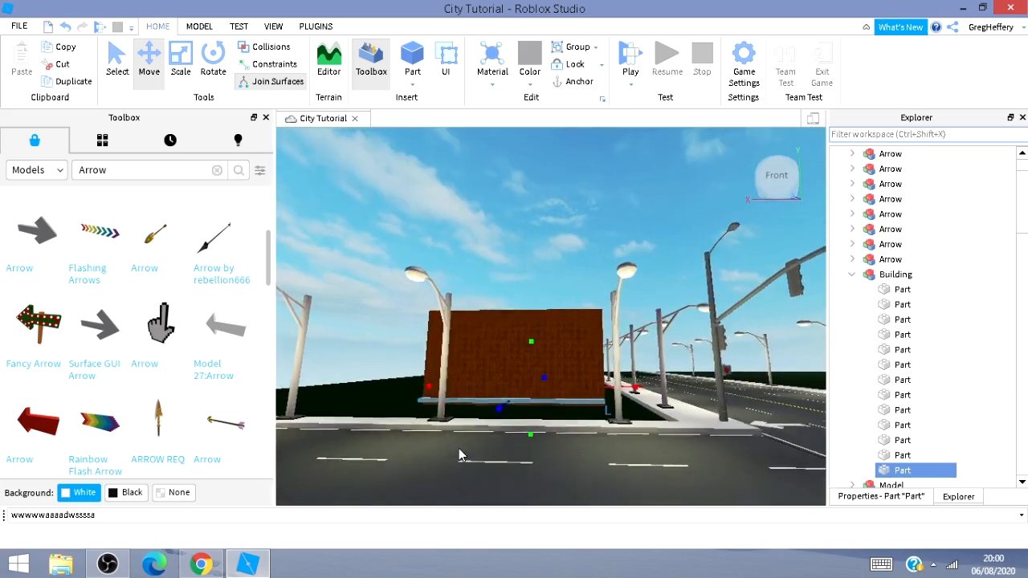
pyautogui.press('w')
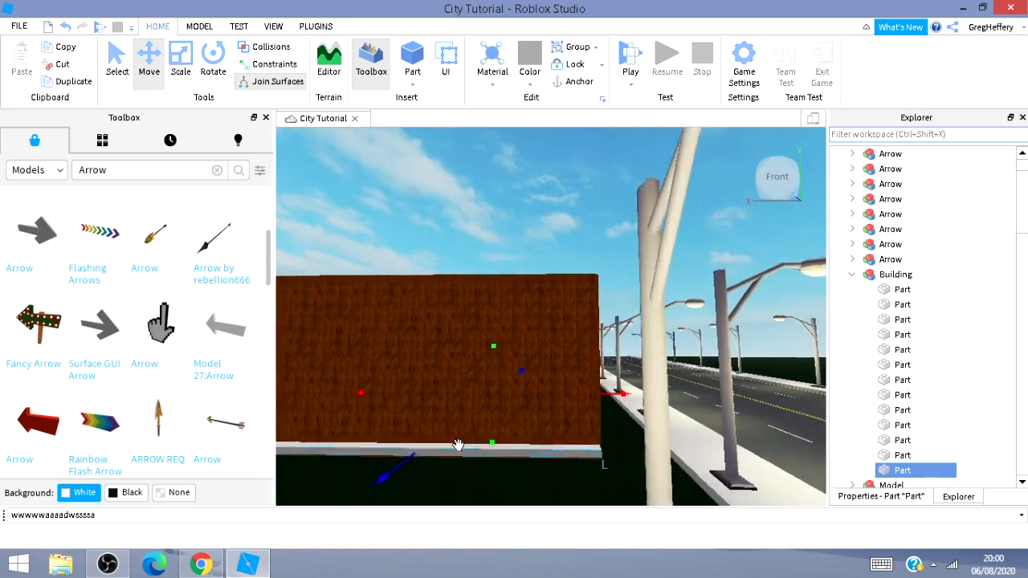
pyautogui.press('w')
pyautogui.moveTo(465, 463); pyautogui.dragTo(458, 447, button='right')
pyautogui.press('d')
pyautogui.press('w')
pyautogui.press('a')
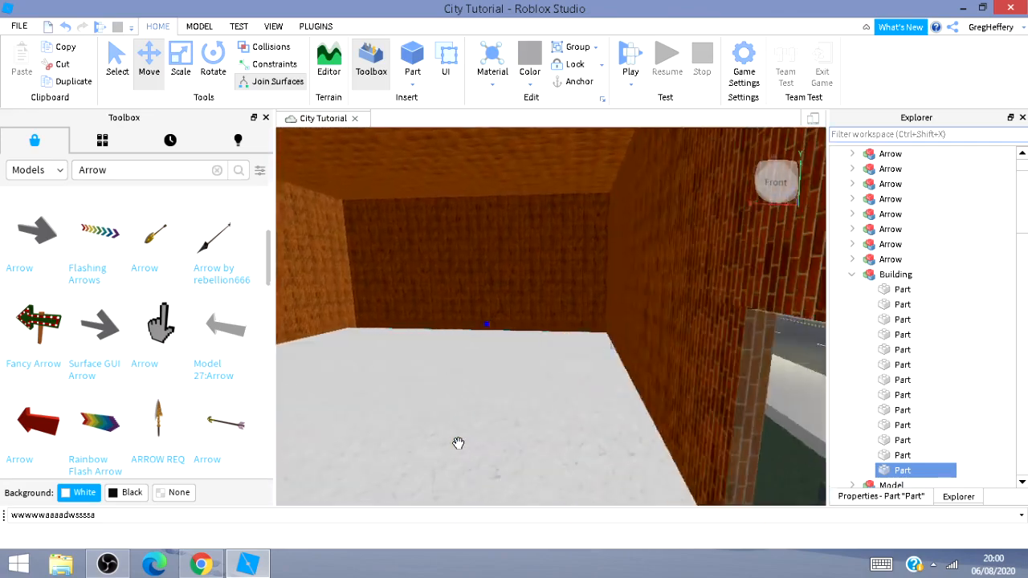
pyautogui.press('w')
pyautogui.click(484, 330)
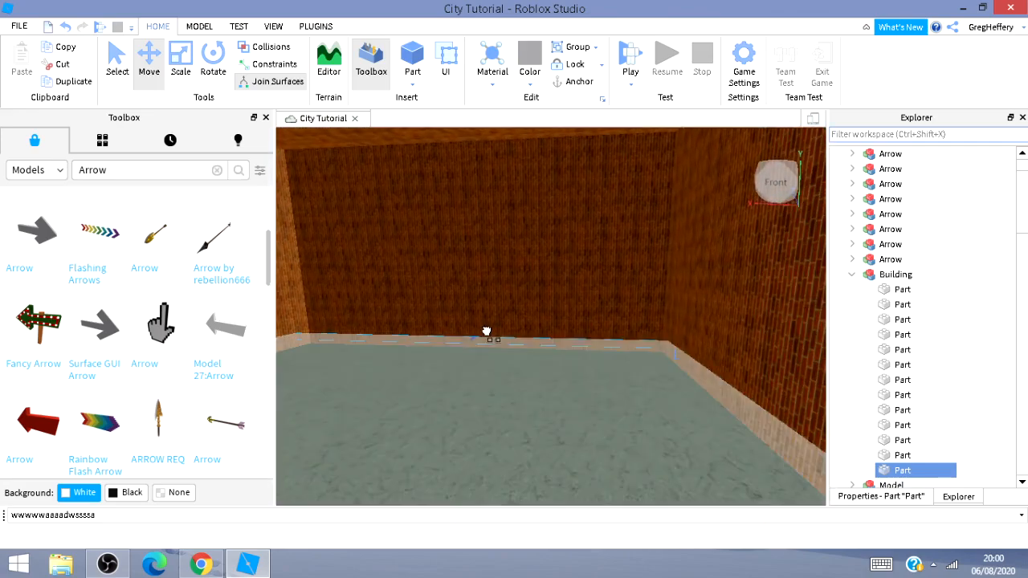
pyautogui.press('d')
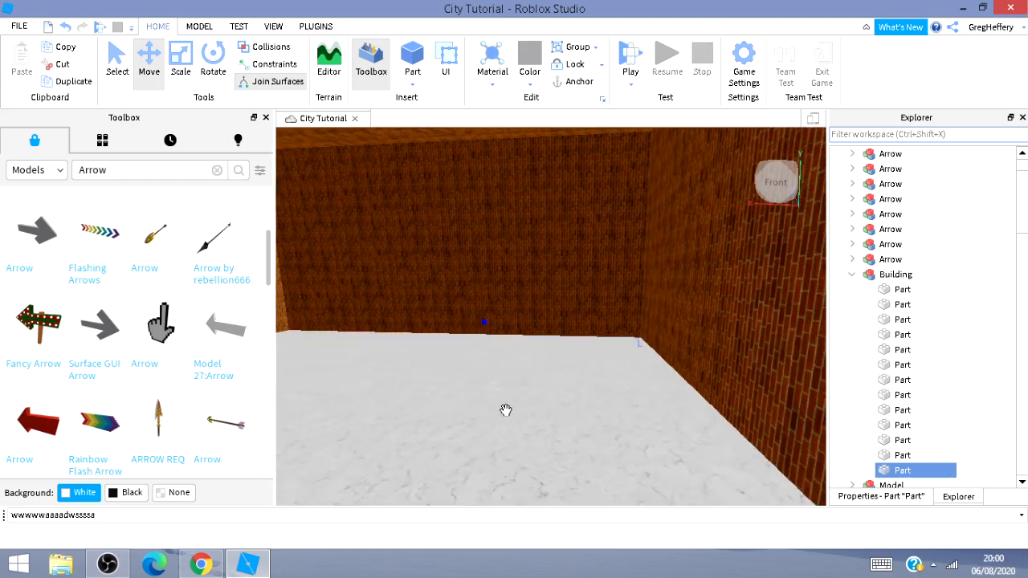
pyautogui.press('d')
pyautogui.moveTo(506, 416)
pyautogui.mouseDown(button='right')
pyautogui.moveTo(377, 415)
pyautogui.moveTo(503, 416)
pyautogui.mouseUp(button='right')
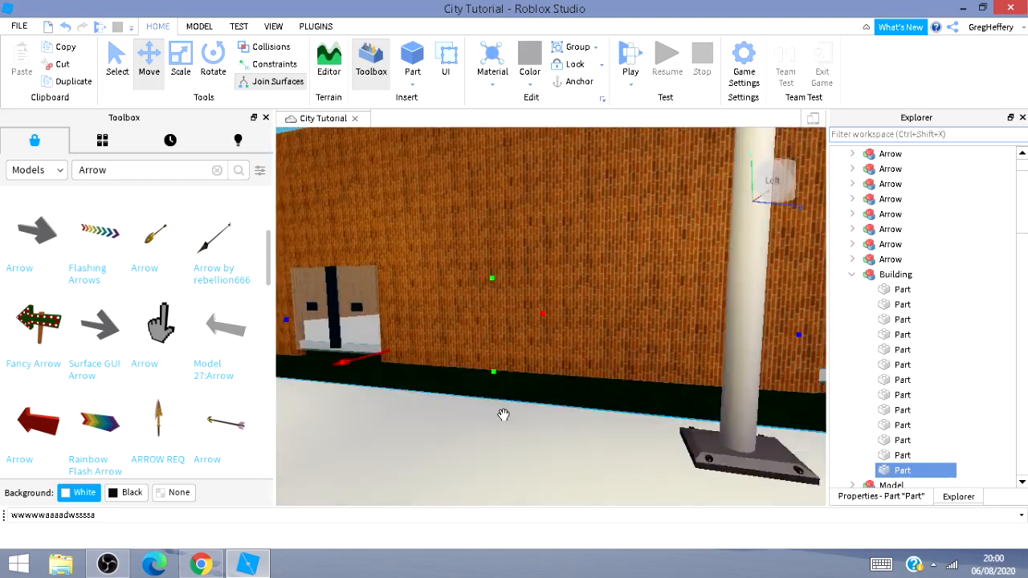
pyautogui.press('s')
pyautogui.press('w')
pyautogui.press('a')
pyautogui.press('w')
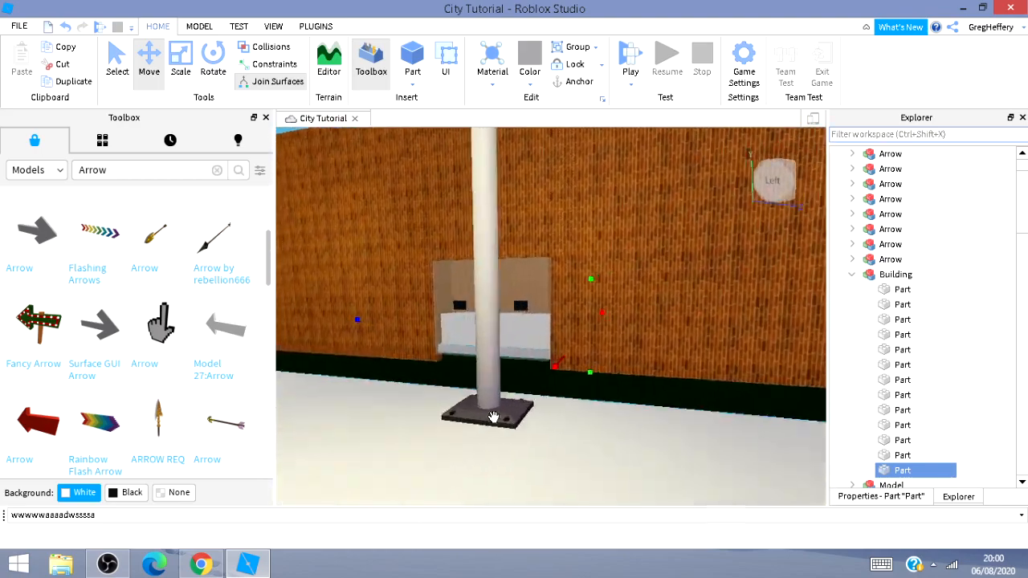
pyautogui.press('a')
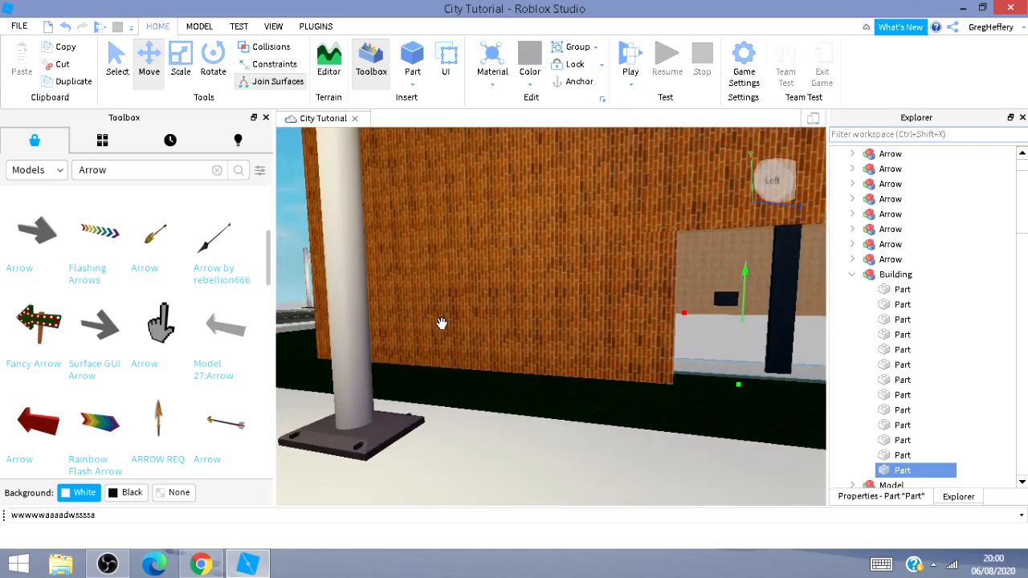
pyautogui.press('a')
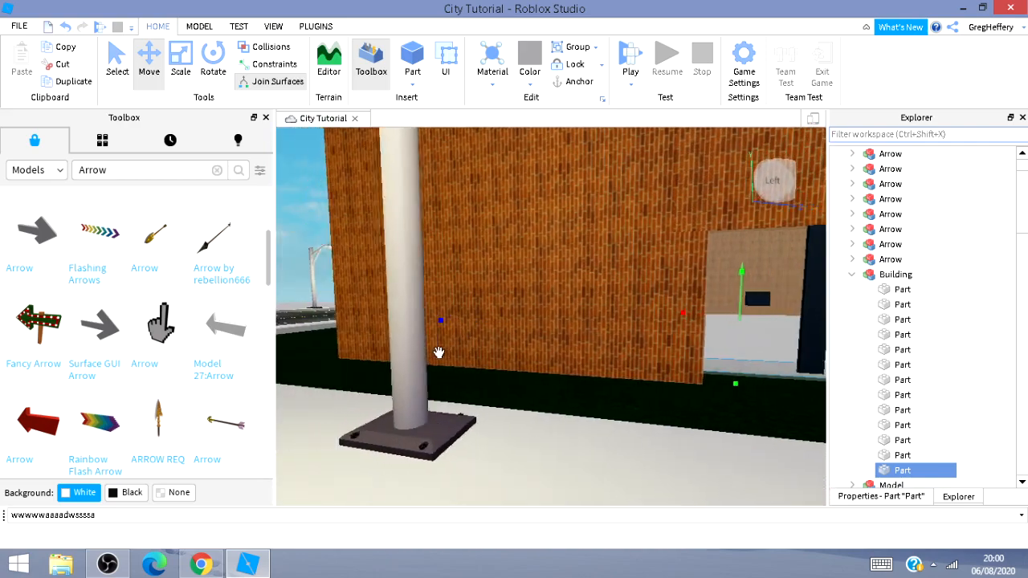
pyautogui.press('a')
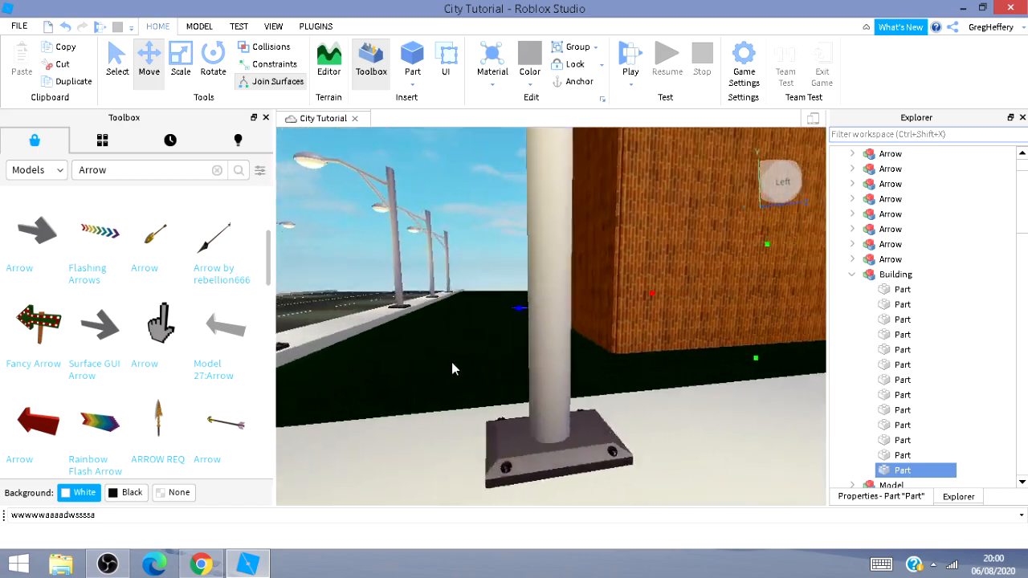
pyautogui.moveTo(452, 367); pyautogui.dragTo(449, 372, button='right')
pyautogui.press('s')
pyautogui.press('d')
pyautogui.press('d')
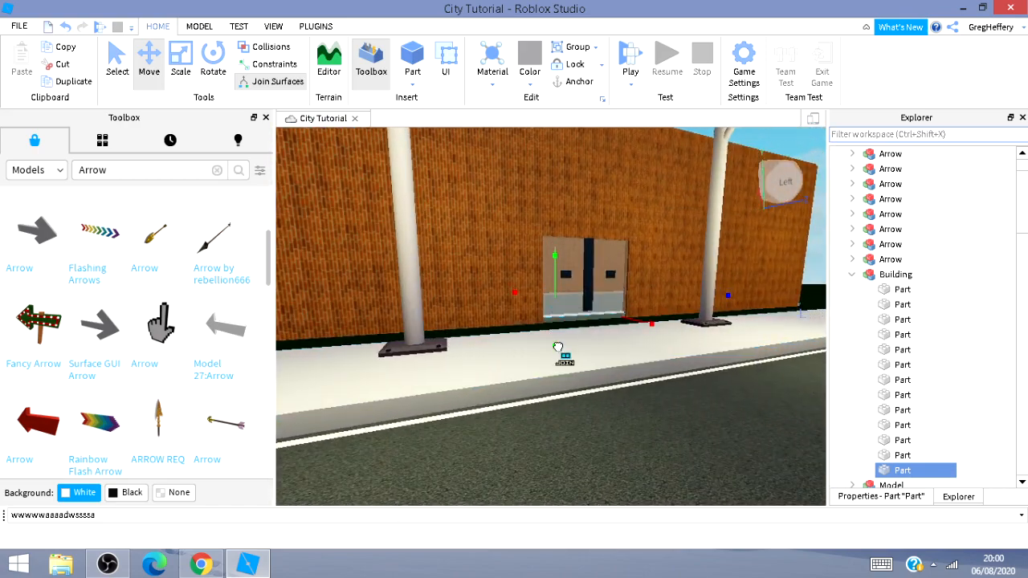
pyautogui.press('w')
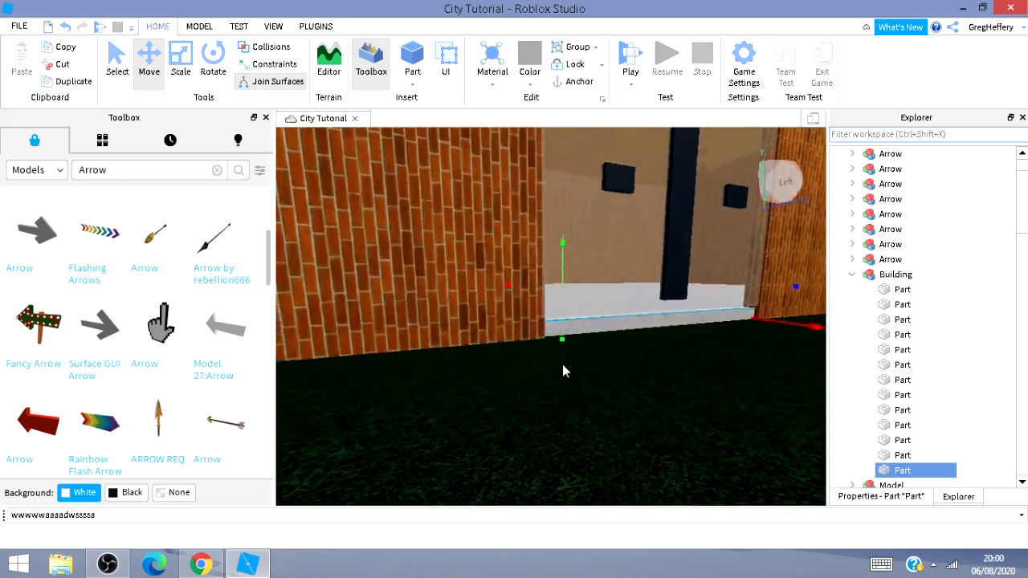
pyautogui.press('s')
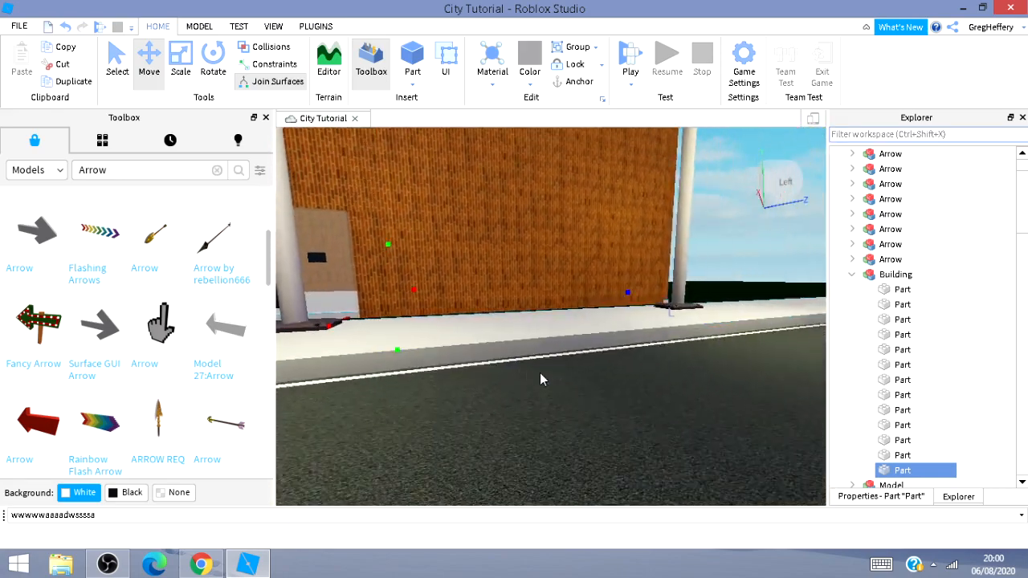
pyautogui.press('d')
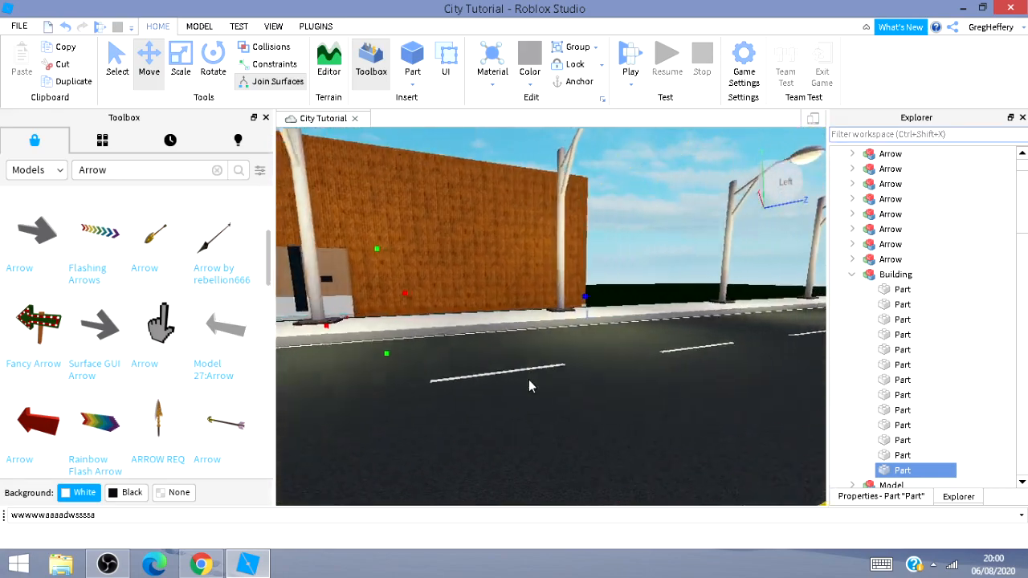
pyautogui.press('a')
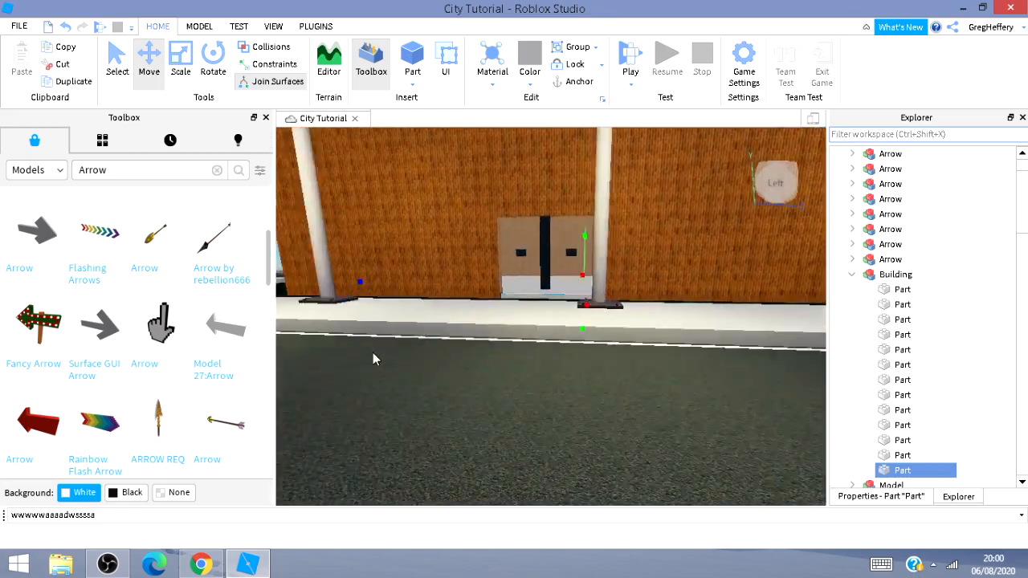
pyautogui.moveTo(364, 344); pyautogui.dragTo(605, 354, button='right')
pyautogui.press('w')
pyautogui.press('s')
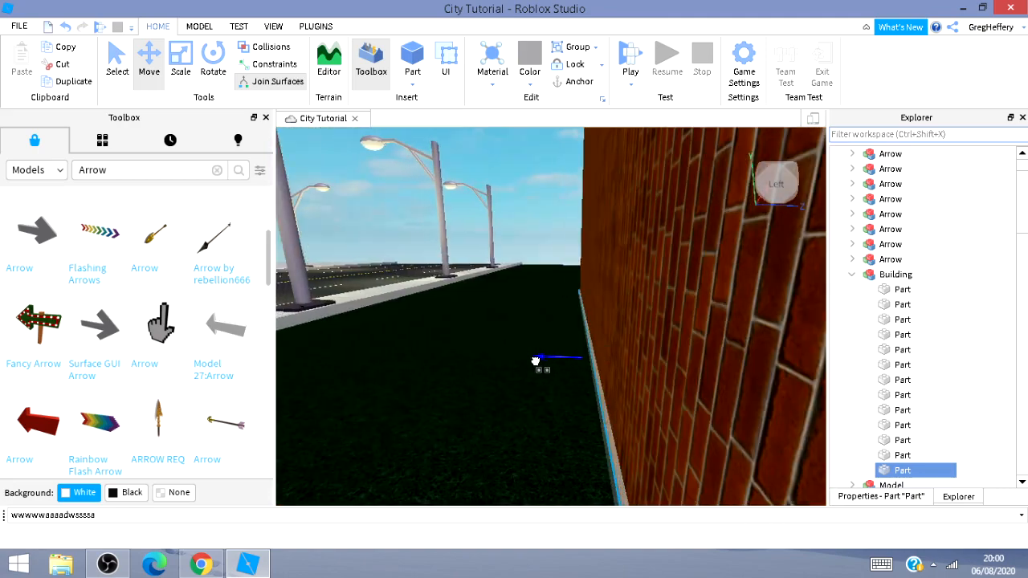
pyautogui.press('d')
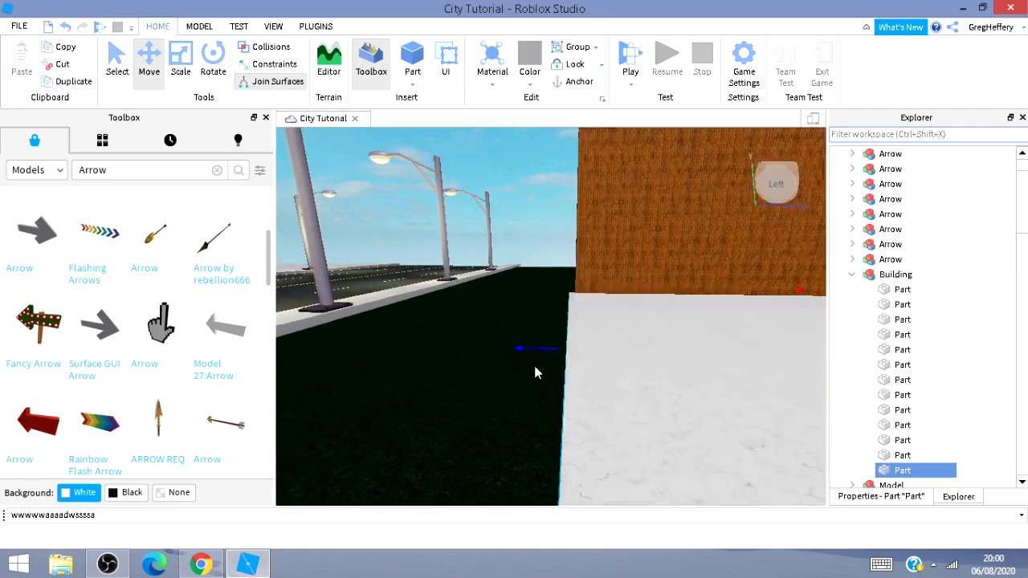
pyautogui.press('s')
pyautogui.press('a')
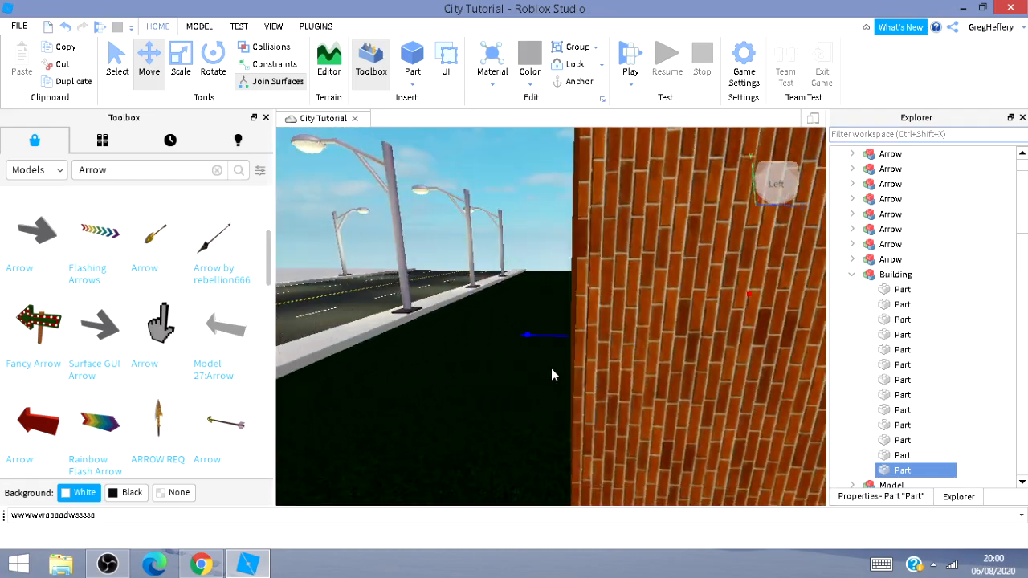
pyautogui.press('s')
pyautogui.press('d')
pyautogui.press('a')
pyautogui.press('a')
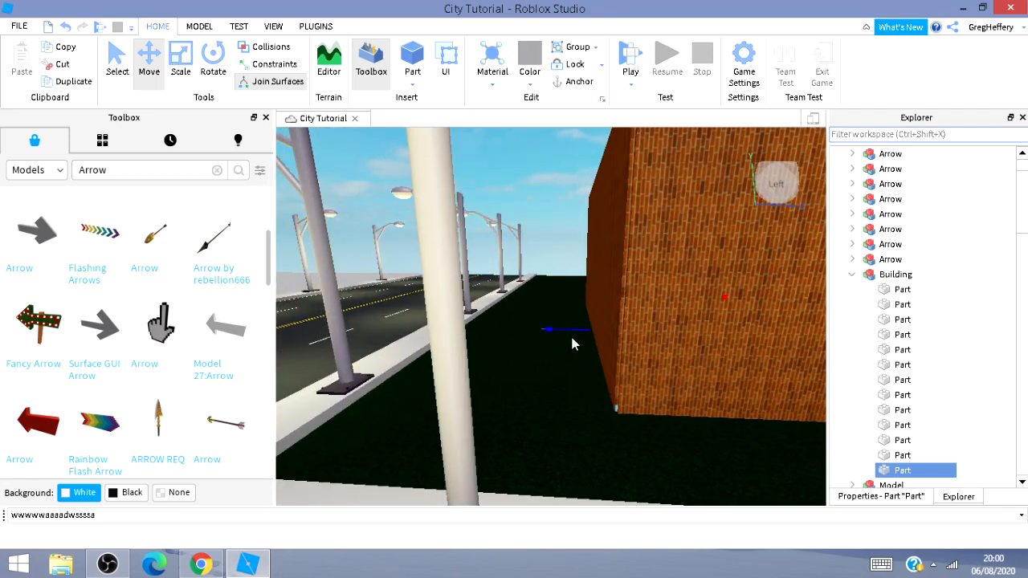
pyautogui.press('d')
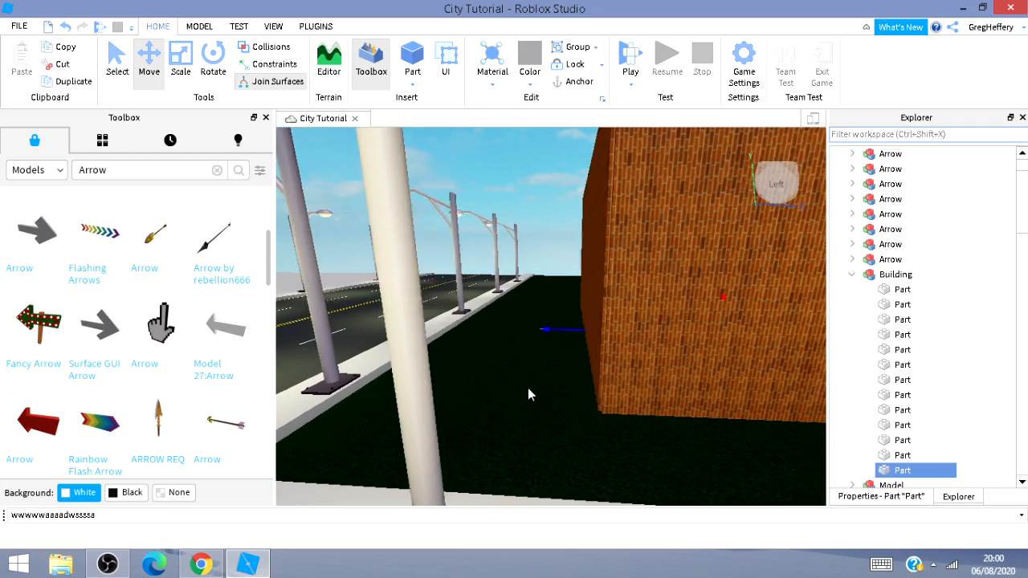
# Move the duplicated Building model along the sidewalk beside the original building.
pyautogui.moveTo(529, 387); pyautogui.dragTo(531, 386, button='right')
pyautogui.press('s')
pyautogui.press('s')
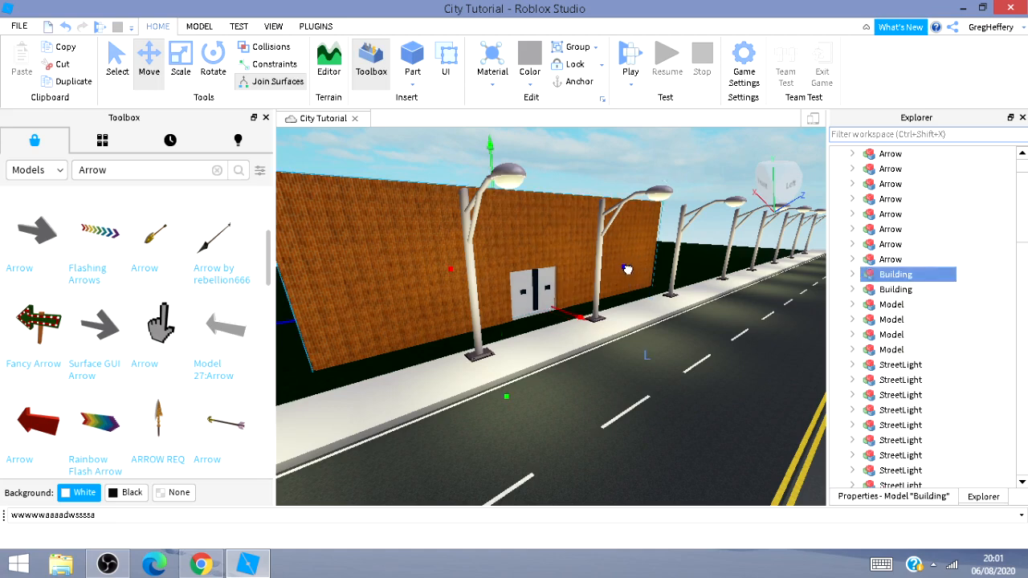
pyautogui.moveTo(627, 269); pyautogui.dragTo(730, 268)
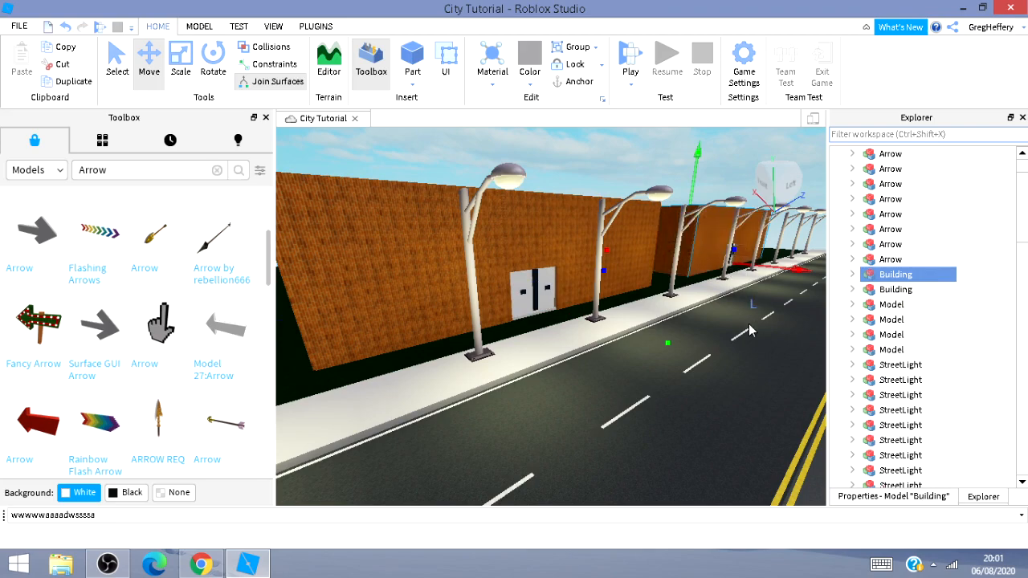
# Move the duplicated building along the sidewalk so it sits directly beside the original building.
pyautogui.moveTo(749, 324); pyautogui.dragTo(647, 434, button='right')
pyautogui.press('w')
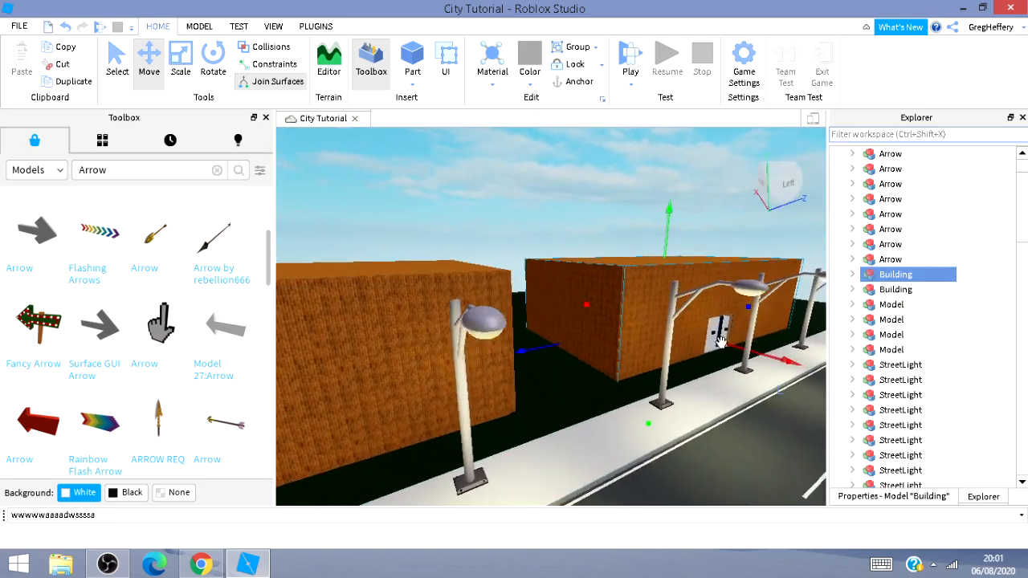
pyautogui.press('d')
pyautogui.moveTo(531, 347); pyautogui.dragTo(439, 404)
pyautogui.press('d')
pyautogui.press('s')
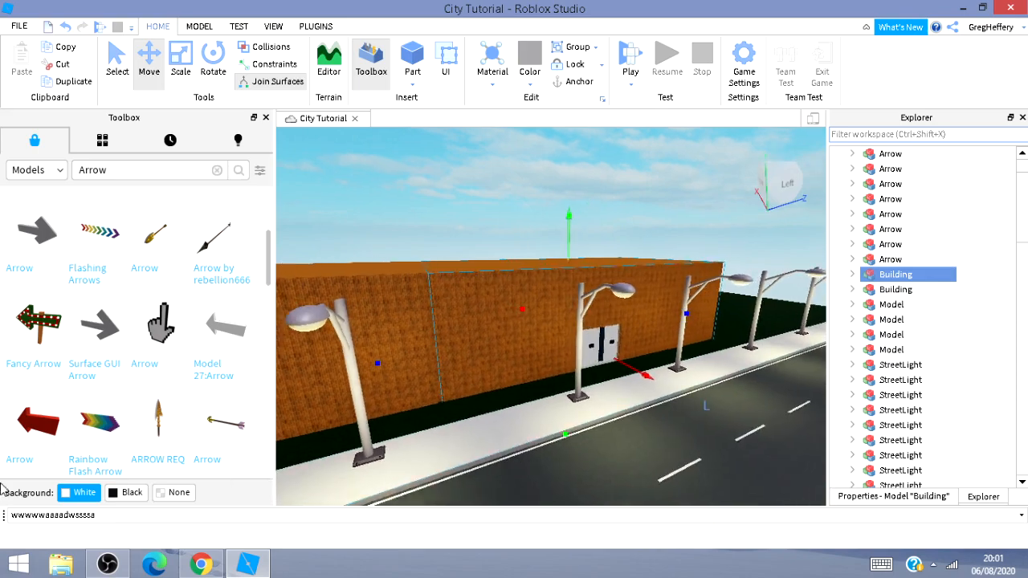
# Duplicate the building and move the copy further along the same sidewalk, lined up beside the others.
pyautogui.moveTo(611, 459)
pyautogui.mouseDown(button='right')
pyautogui.moveTo(501, 447)
pyautogui.moveTo(611, 450)
pyautogui.mouseUp(button='right')
pyautogui.press('s')
pyautogui.press('s')
pyautogui.press('d')
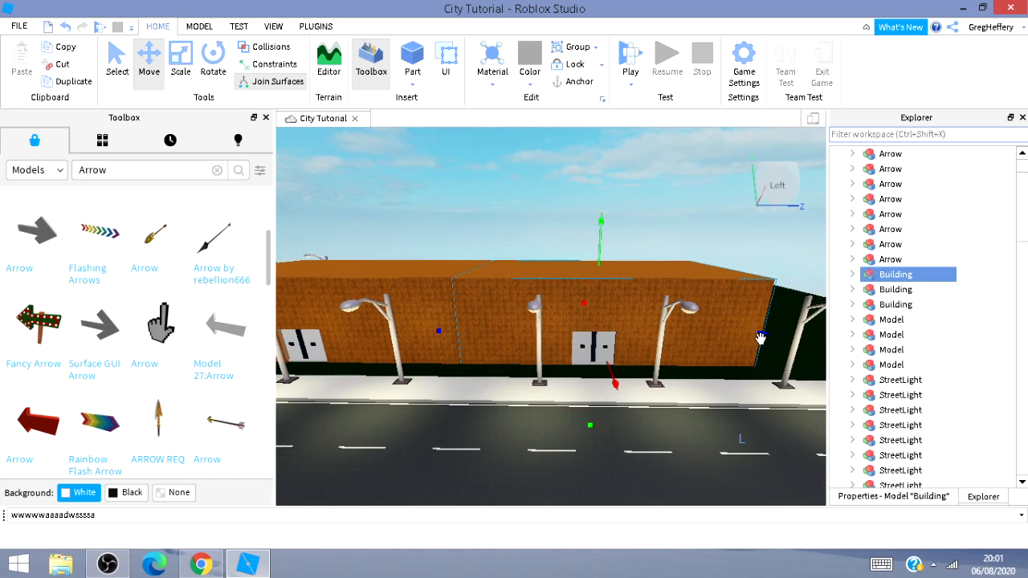
pyautogui.press('a')
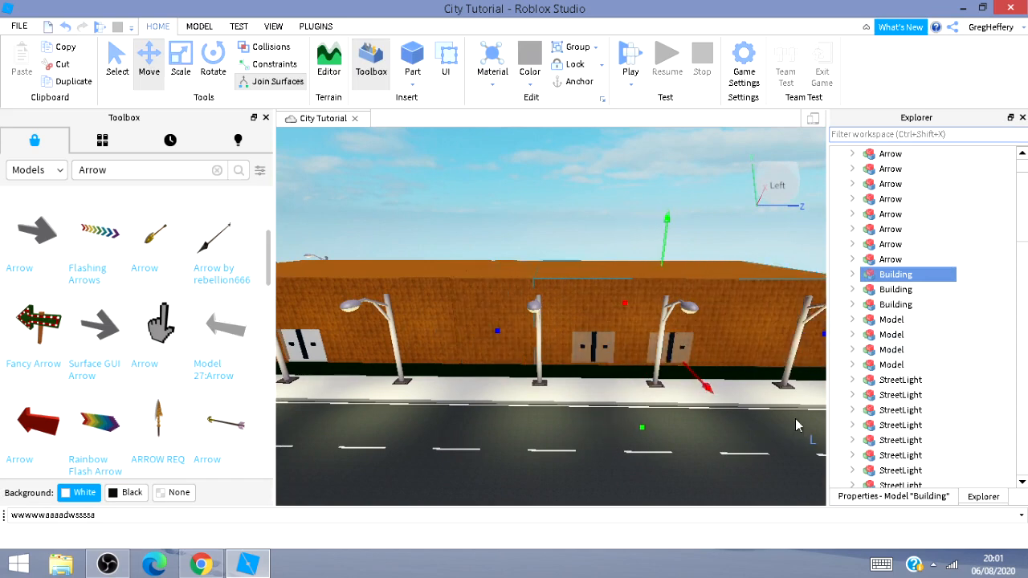
pyautogui.moveTo(772, 412); pyautogui.dragTo(635, 436, button='right')
pyautogui.press('w')
pyautogui.press('w')
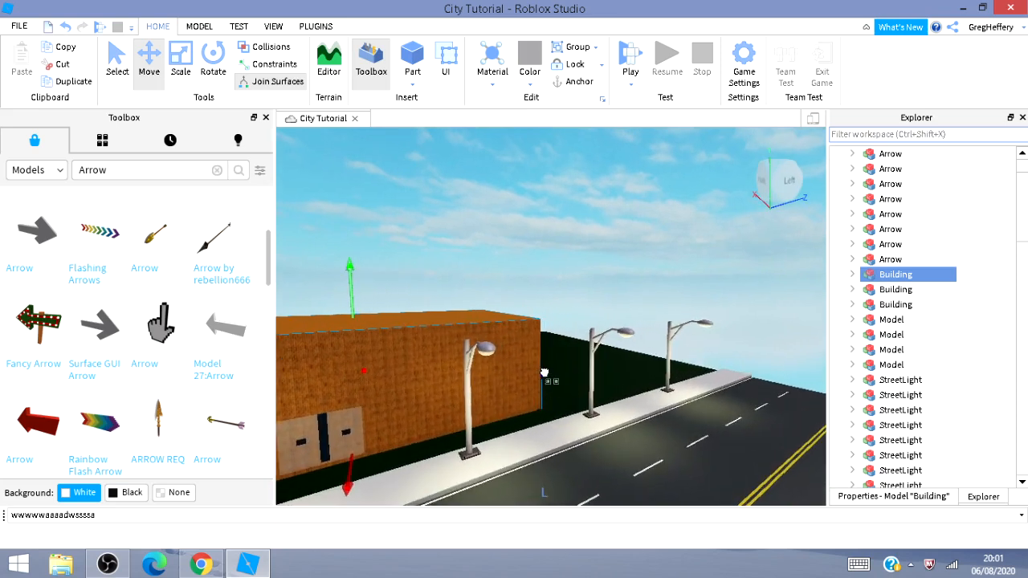
pyautogui.moveTo(544, 373); pyautogui.dragTo(645, 357)
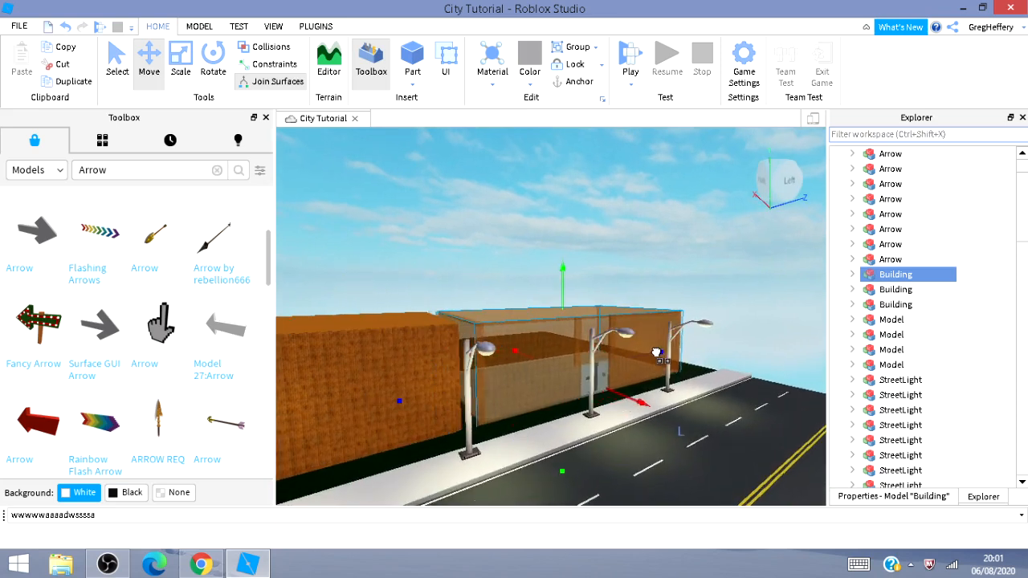
pyautogui.press('w')
pyautogui.press('d')
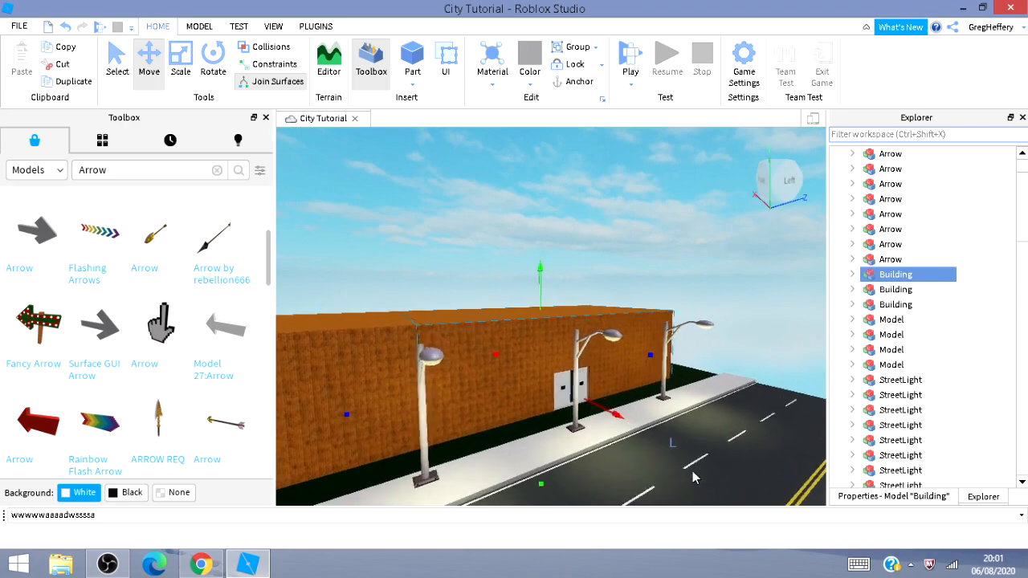
pyautogui.moveTo(715, 475); pyautogui.dragTo(600, 440, button='right')
pyautogui.press('s')
pyautogui.press('w')
pyautogui.press('s')
pyautogui.press('s')
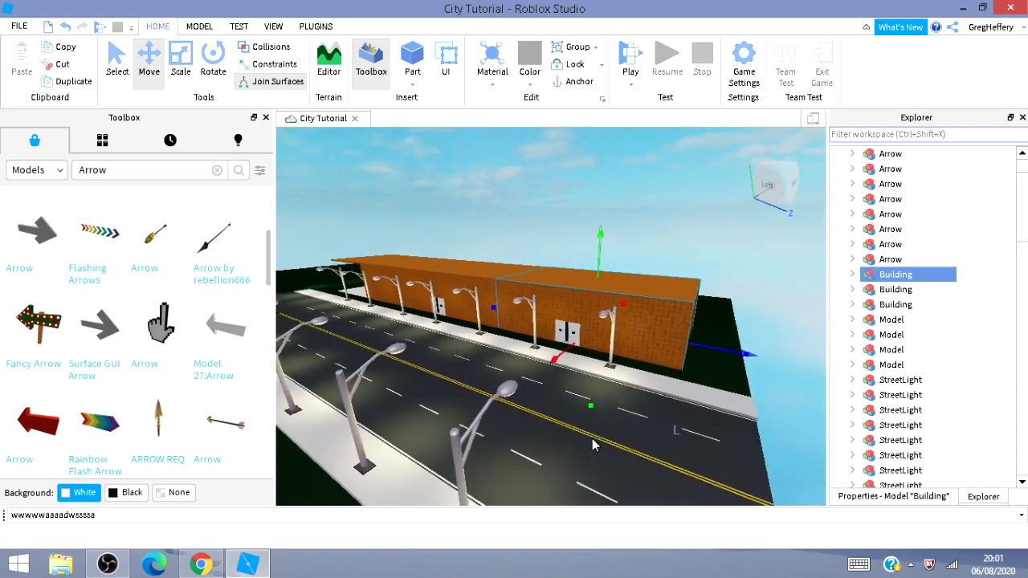
pyautogui.press('s')
pyautogui.moveTo(593, 438)
pyautogui.mouseDown(button='right')
pyautogui.moveTo(609, 432)
pyautogui.moveTo(584, 443)
pyautogui.moveTo(592, 438)
pyautogui.mouseUp(button='right')
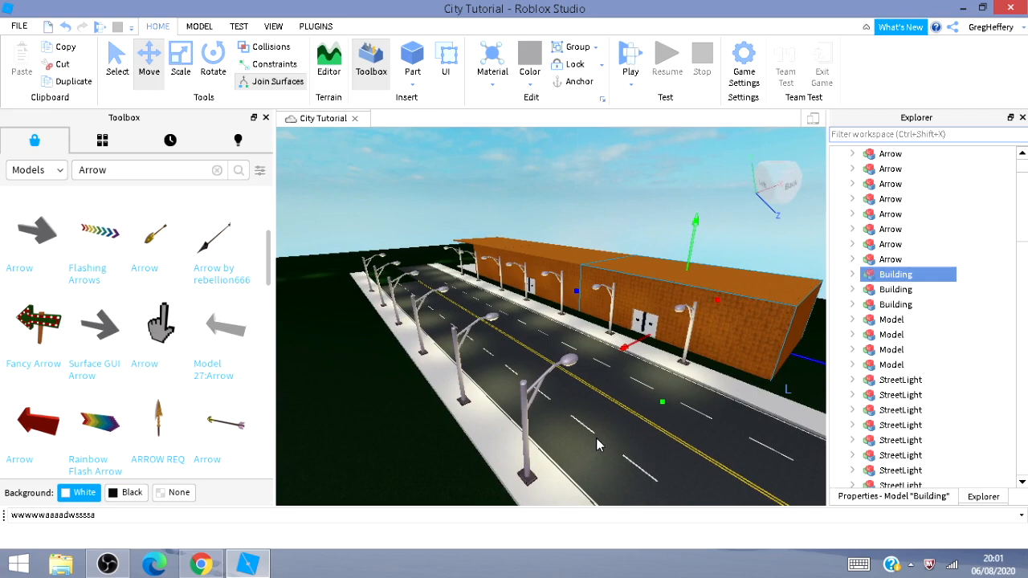
# Duplicate a building and move the copy across the road onto the empty ground beside the opposite sidewalk.
pyautogui.hotkey('ctrl', 'd')
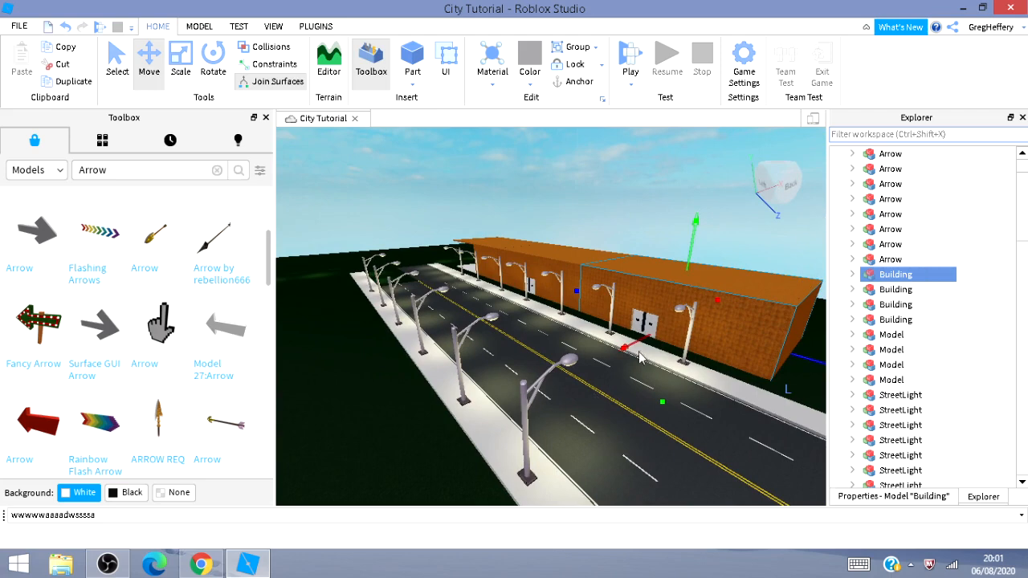
pyautogui.moveTo(626, 344); pyautogui.dragTo(337, 409)
pyautogui.press('a')
pyautogui.moveTo(337, 403)
pyautogui.mouseDown(button='right')
pyautogui.moveTo(376, 402)
pyautogui.moveTo(341, 394)
pyautogui.moveTo(376, 387)
pyautogui.moveTo(346, 392)
pyautogui.mouseUp(button='right')
pyautogui.press('a')
pyautogui.press('s')
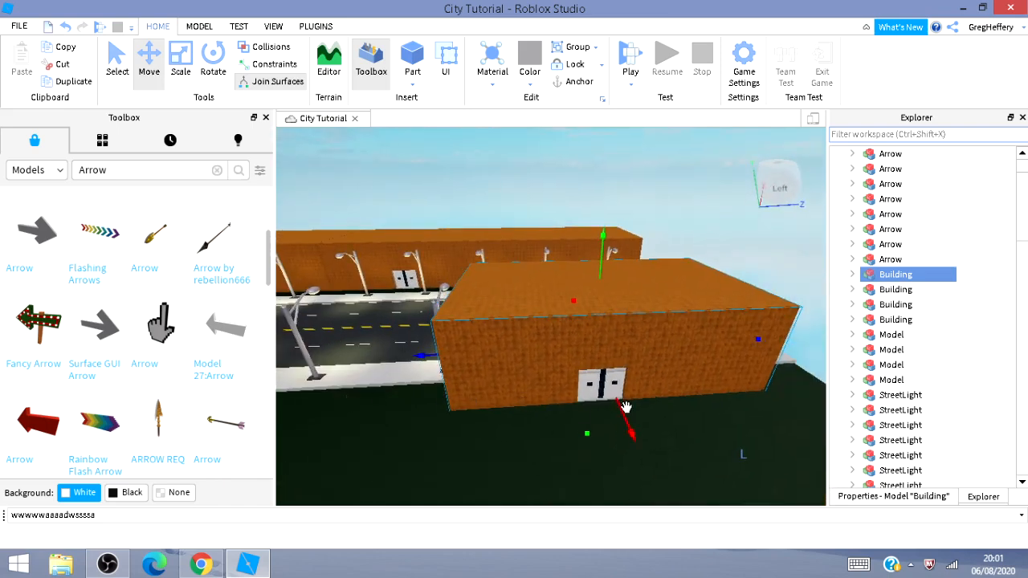
pyautogui.moveTo(625, 407); pyautogui.dragTo(704, 575)
pyautogui.press('a')
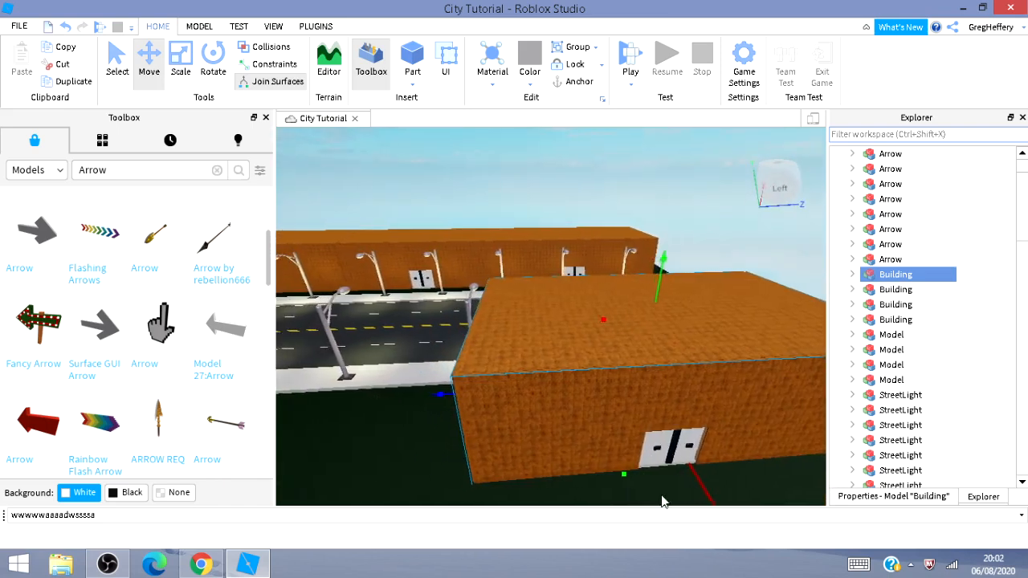
pyautogui.press('a')
pyautogui.moveTo(545, 444); pyautogui.dragTo(420, 413, button='right')
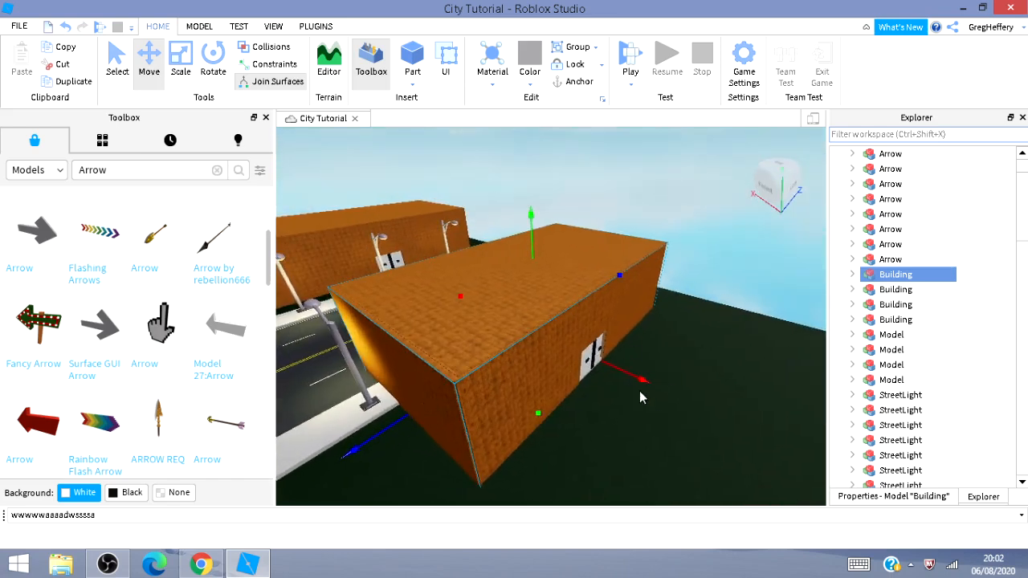
pyautogui.moveTo(646, 378); pyautogui.dragTo(747, 426)
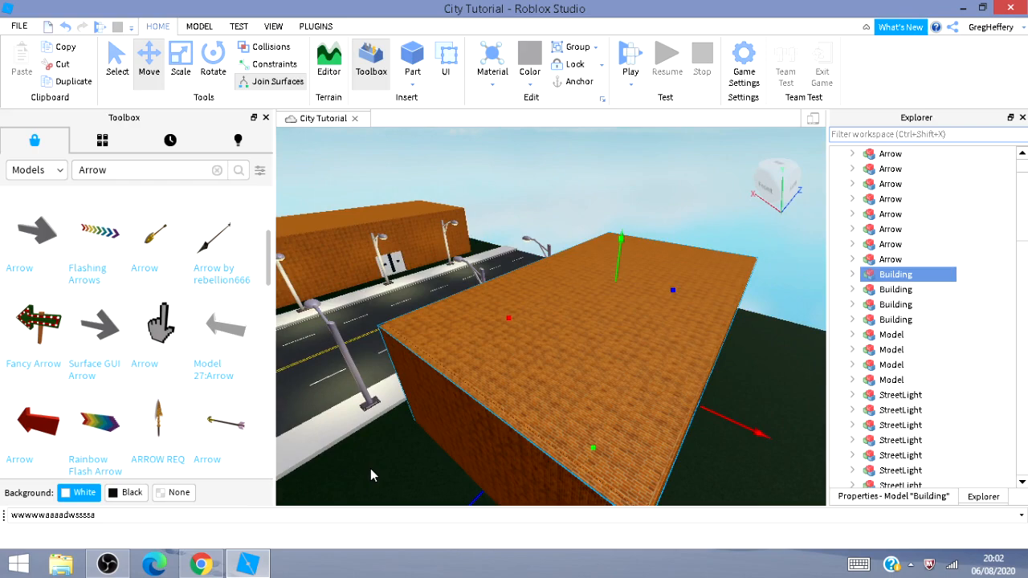
pyautogui.press('a')
pyautogui.moveTo(370, 468)
pyautogui.mouseDown(button='right')
pyautogui.moveTo(427, 466)
pyautogui.moveTo(370, 468)
pyautogui.mouseUp(button='right')
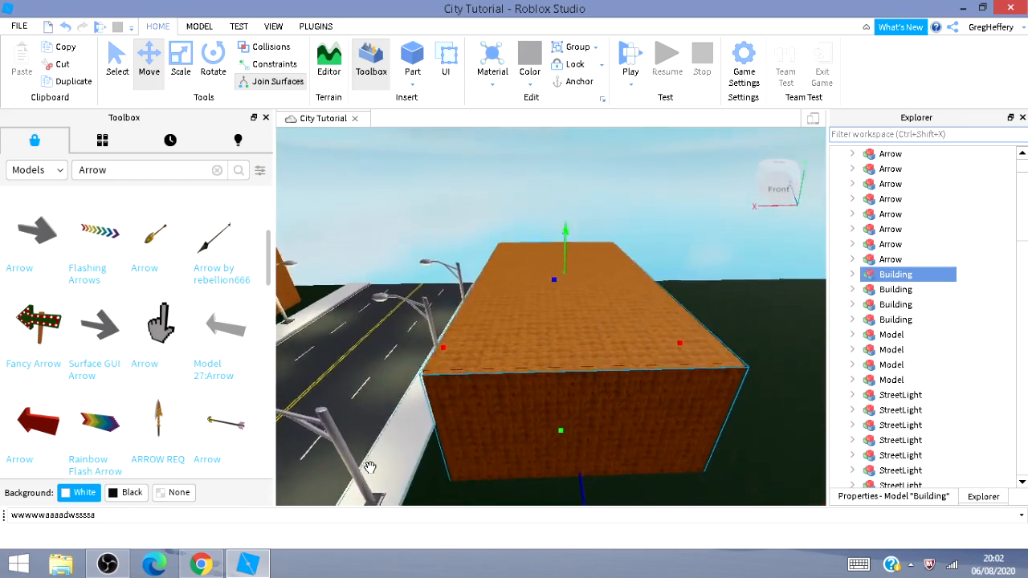
pyautogui.press('a')
pyautogui.press('a')
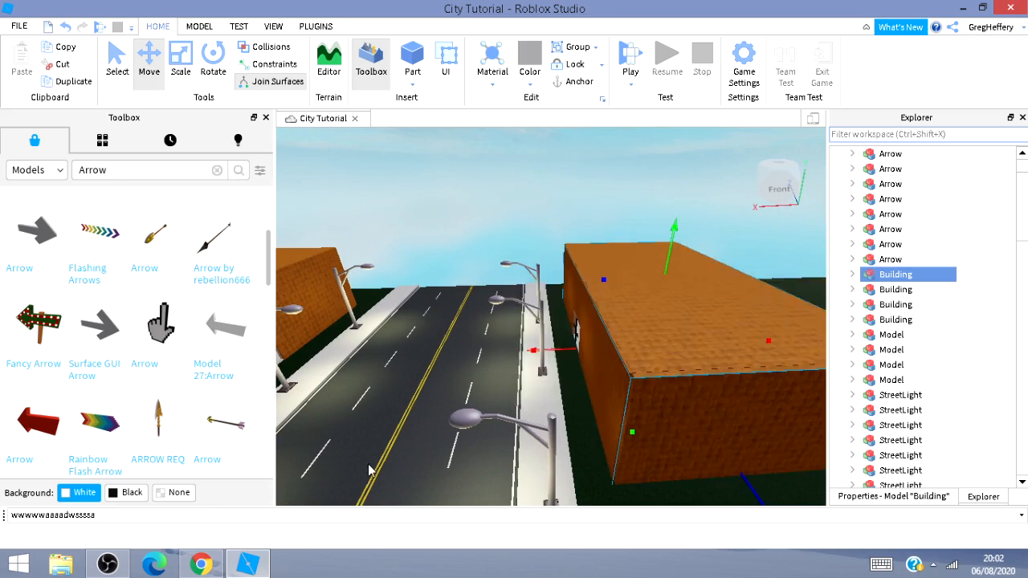
# Duplicate the building on the opposite side twice and move the copies along that side of the road.
pyautogui.moveTo(472, 380)
pyautogui.mouseDown(button='right')
pyautogui.moveTo(393, 415)
pyautogui.moveTo(507, 374)
pyautogui.moveTo(461, 403)
pyautogui.moveTo(464, 394)
pyautogui.mouseUp(button='right')
pyautogui.press('w')
pyautogui.press('s')
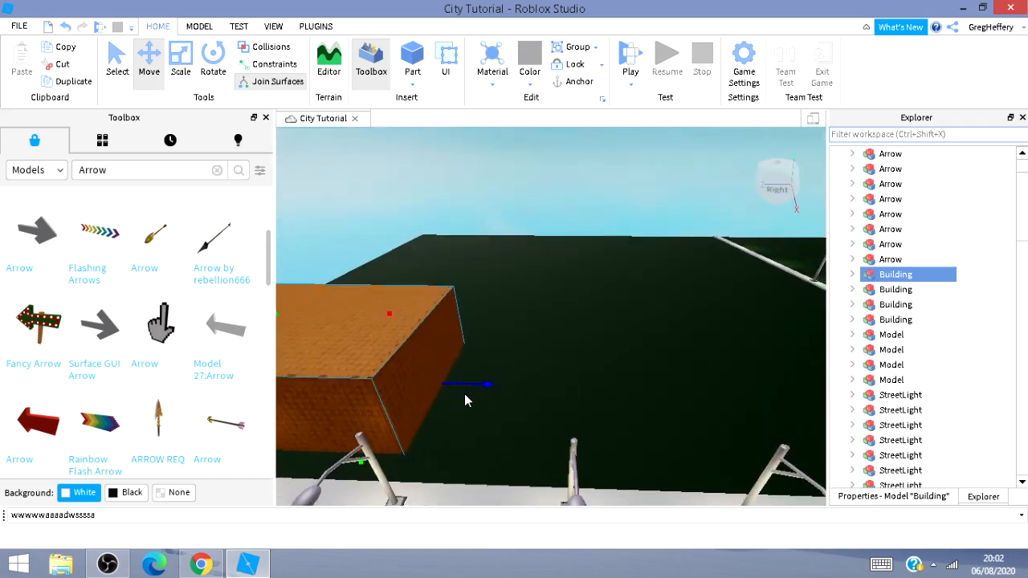
pyautogui.hotkey('ctrl', 'd')
pyautogui.moveTo(465, 379); pyautogui.dragTo(751, 465)
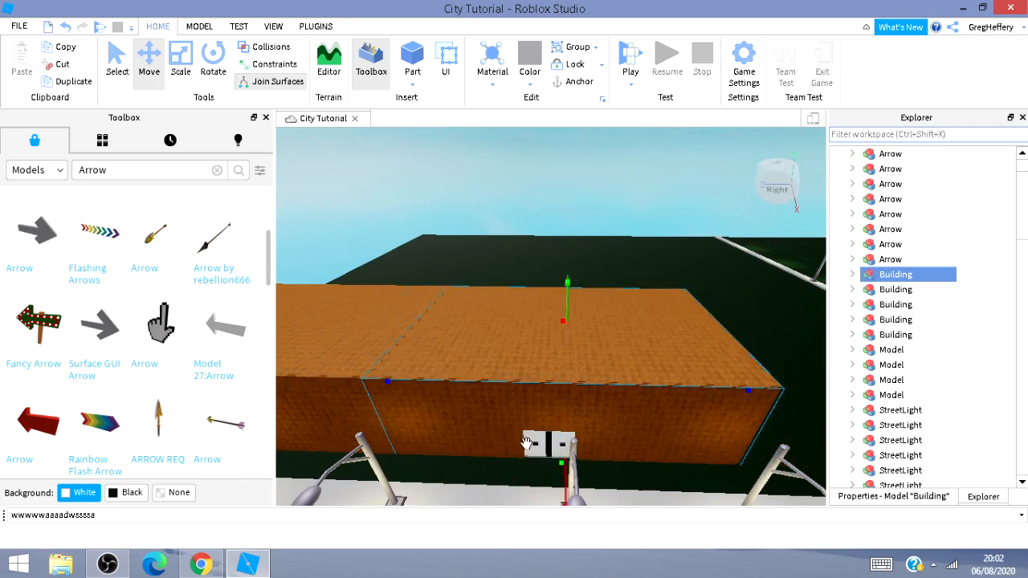
pyautogui.moveTo(437, 486)
pyautogui.mouseDown(button='right')
pyautogui.moveTo(496, 471)
pyautogui.moveTo(435, 488)
pyautogui.mouseUp(button='right')
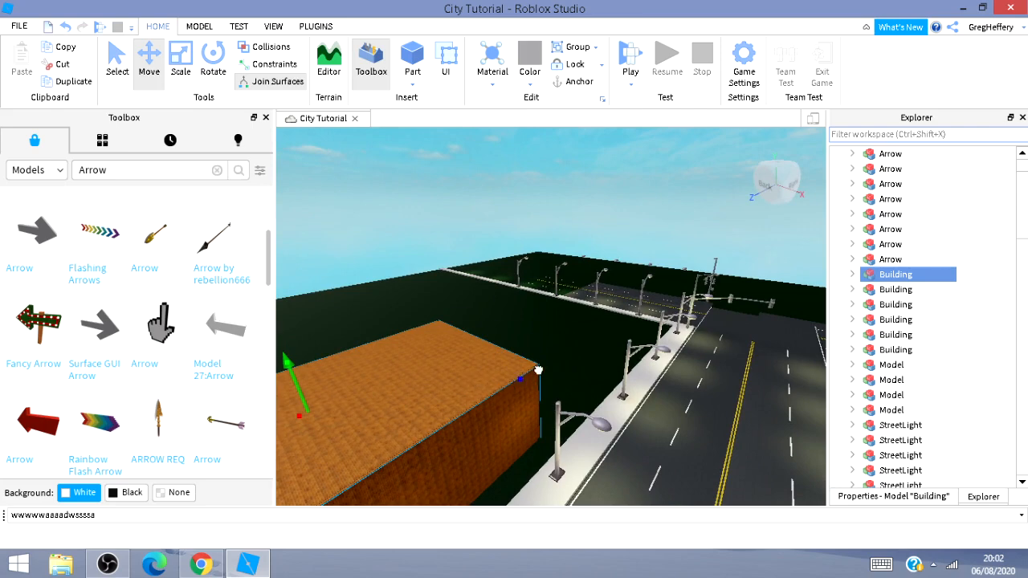
pyautogui.moveTo(538, 370); pyautogui.dragTo(648, 347)
pyautogui.moveTo(642, 448); pyautogui.dragTo(704, 381, button='right')
pyautogui.press('w')
pyautogui.press('w')
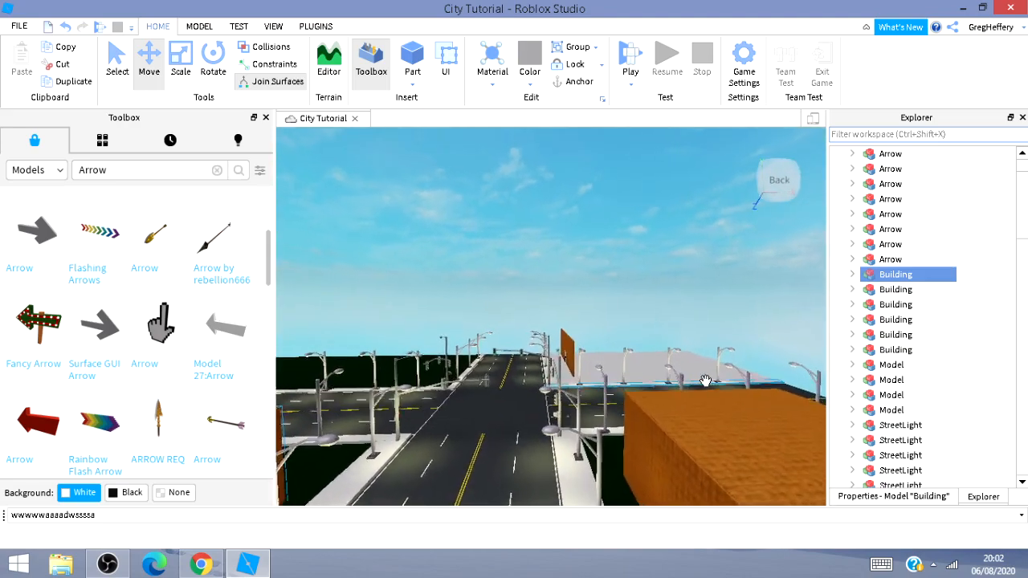
pyautogui.press('w')
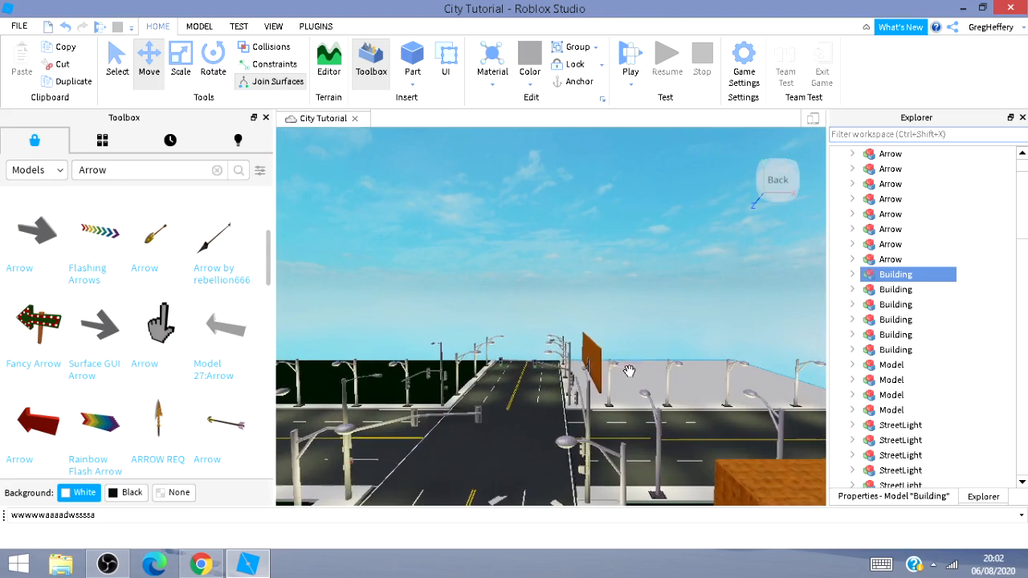
# Go to the standing brown wall panel at the far corner and select the small part beside it.
pyautogui.click(591, 363)
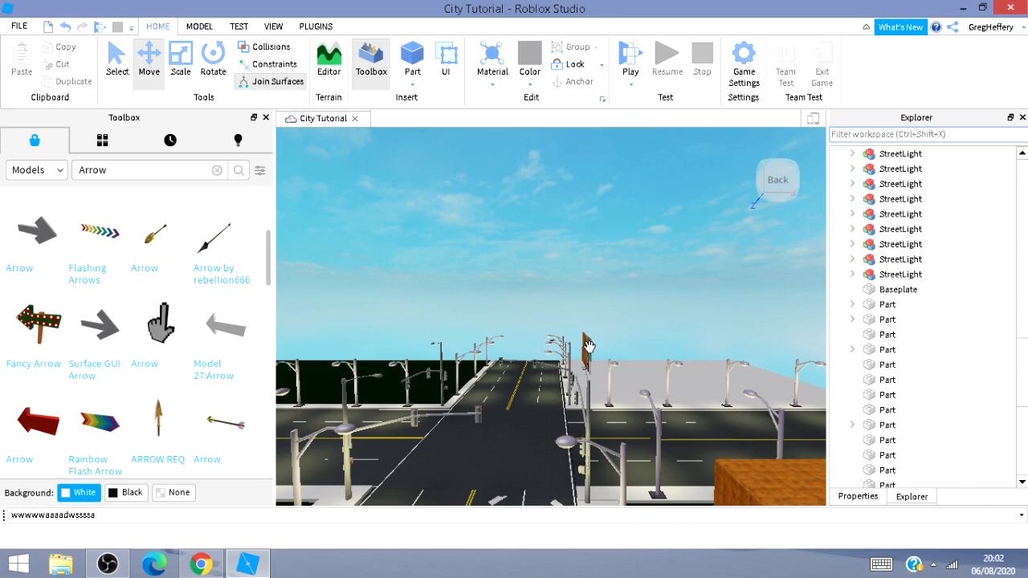
pyautogui.press('w')
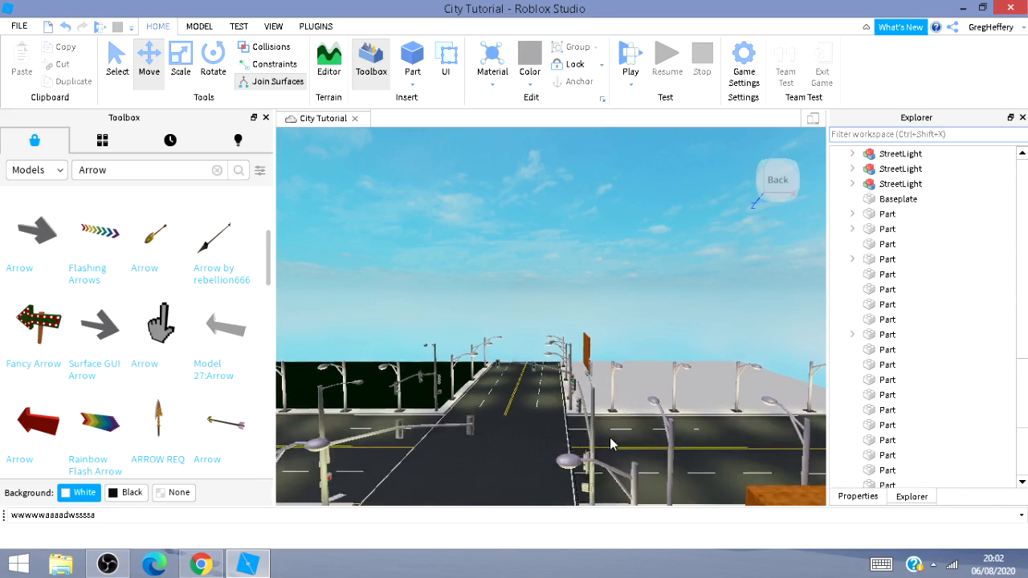
pyautogui.press('d')
pyautogui.click(575, 375)
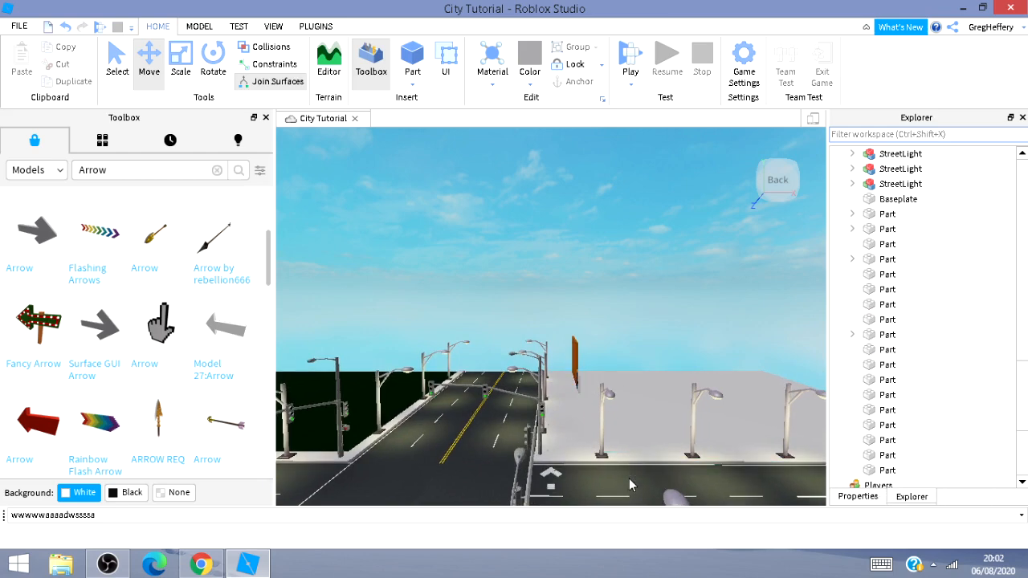
pyautogui.press('w')
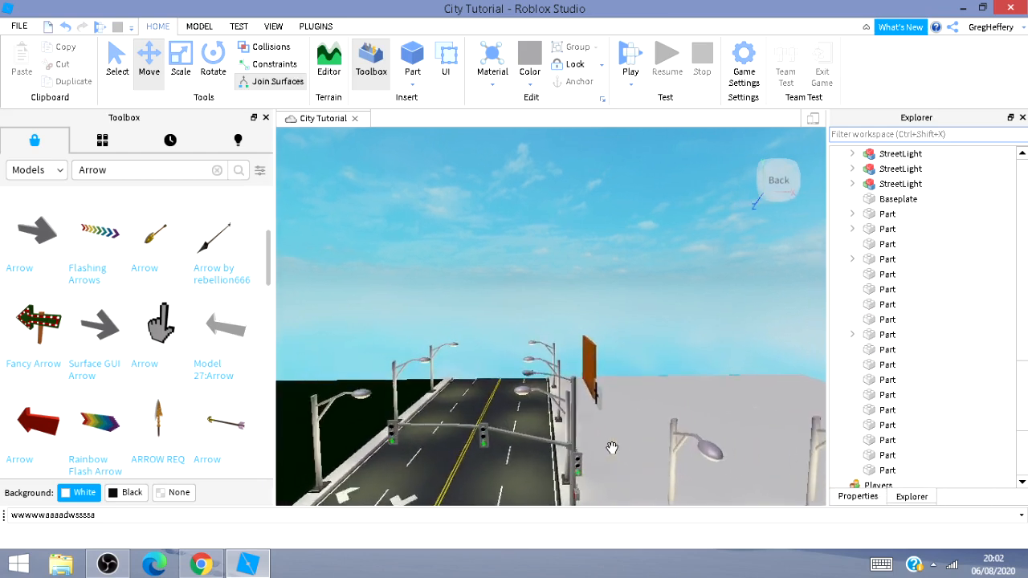
pyautogui.press('w')
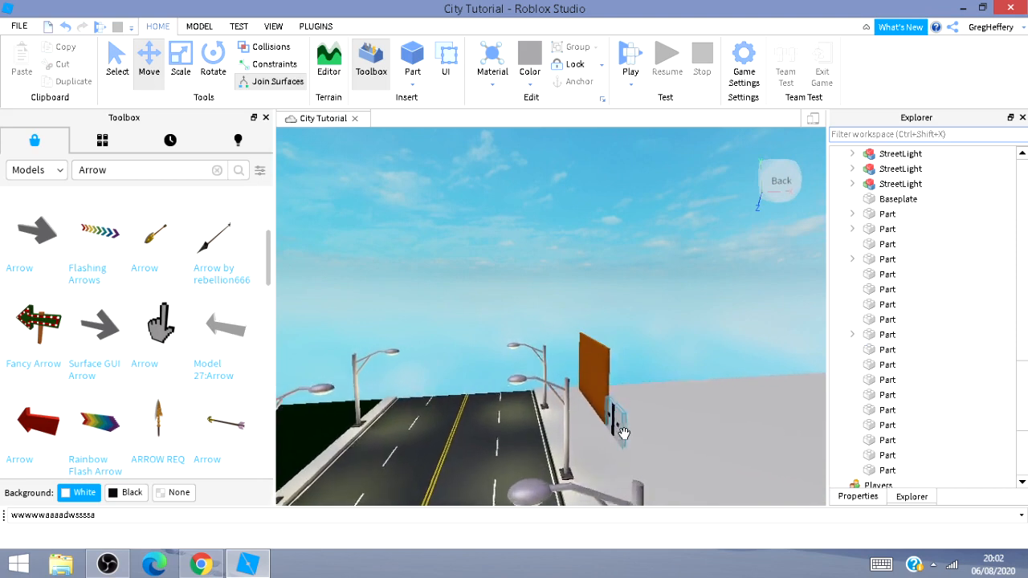
pyautogui.press('w')
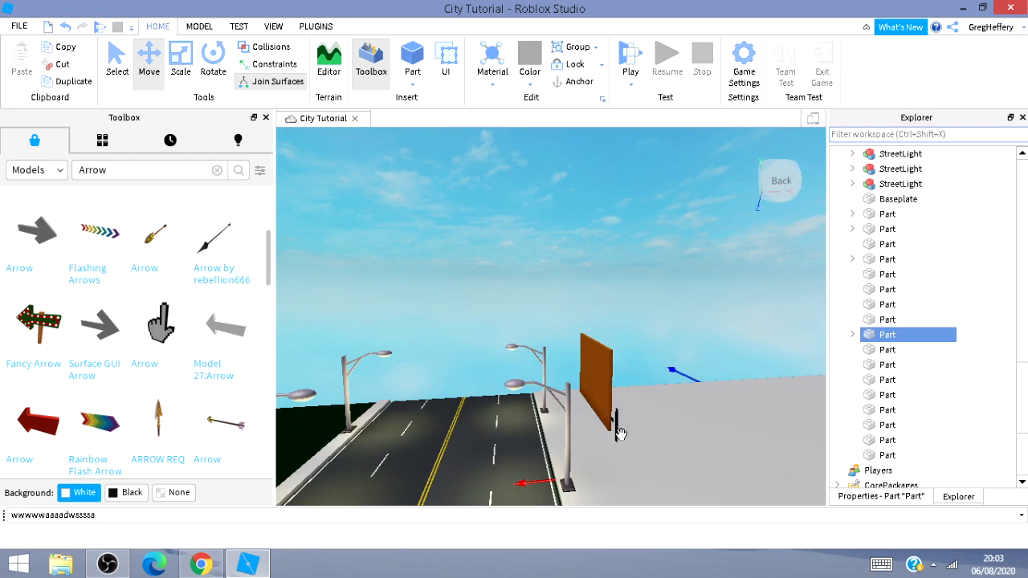
pyautogui.press('w')
pyautogui.moveTo(631, 459); pyautogui.dragTo(631, 461, button='right')
pyautogui.press('w')
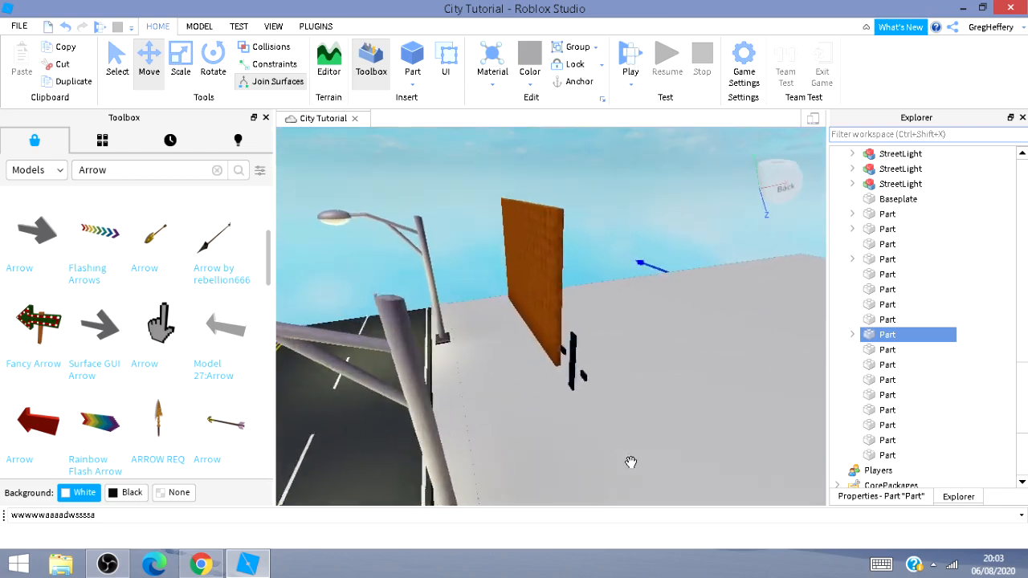
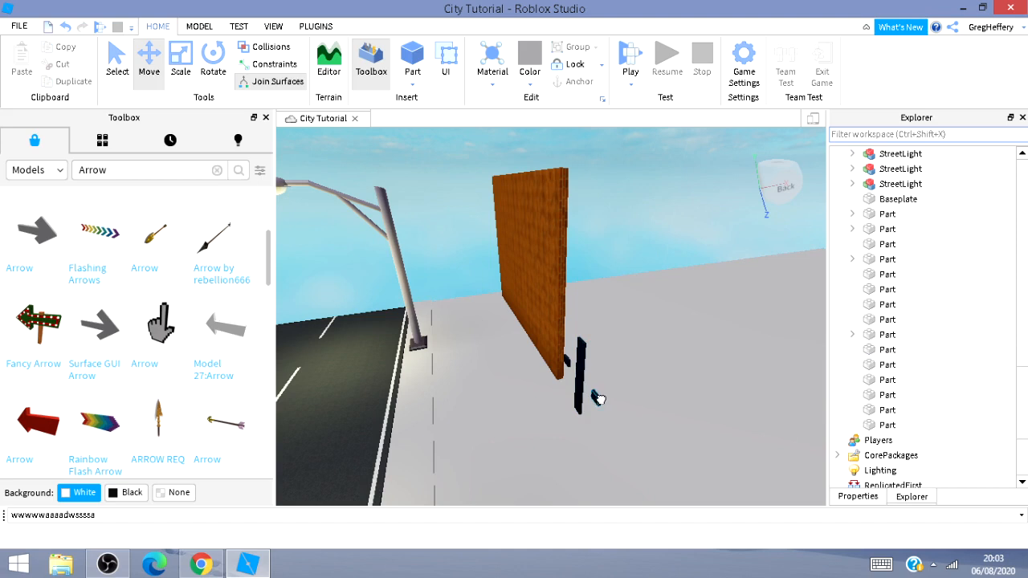
# Delete the freestanding brick wall and the dark part standing beside the road.
pyautogui.press('Delete')
pyautogui.click(549, 330)
pyautogui.press('Delete')
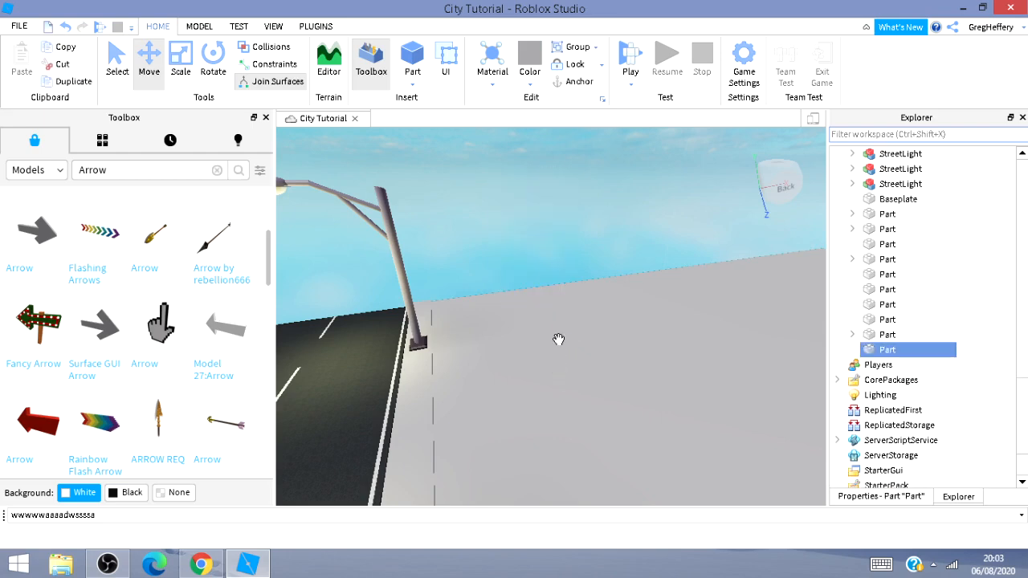
# Select a building model beside the street and rotate it 90 degrees.
pyautogui.moveTo(574, 355); pyautogui.dragTo(574, 370, button='right')
pyautogui.moveTo(596, 338); pyautogui.dragTo(584, 337, button='right')
pyautogui.press('w')
pyautogui.press('w')
pyautogui.press('w')
pyautogui.press('w')
pyautogui.click(584, 338)
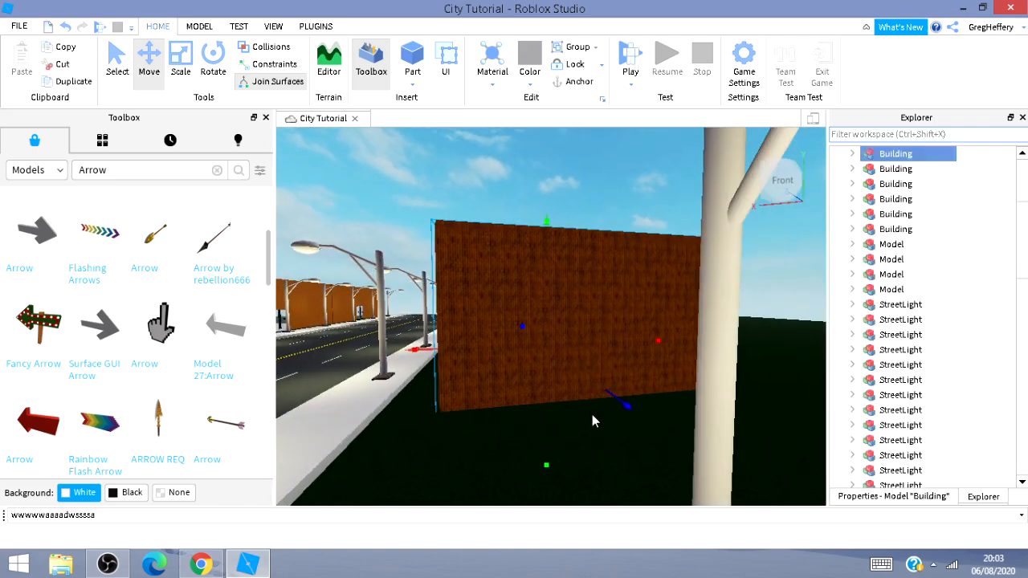
pyautogui.press('s')
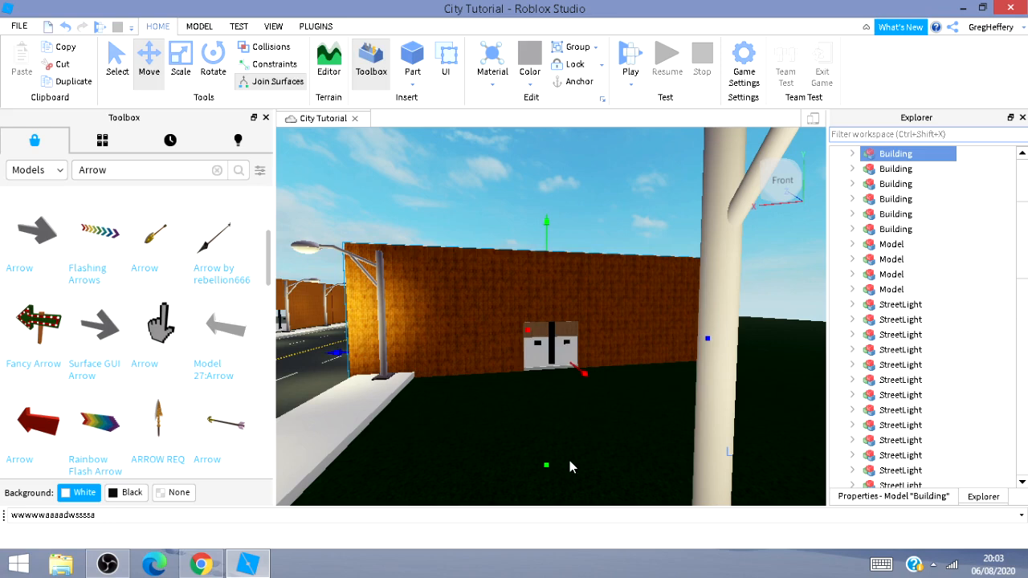
pyautogui.hotkey('ctrl', 'r')
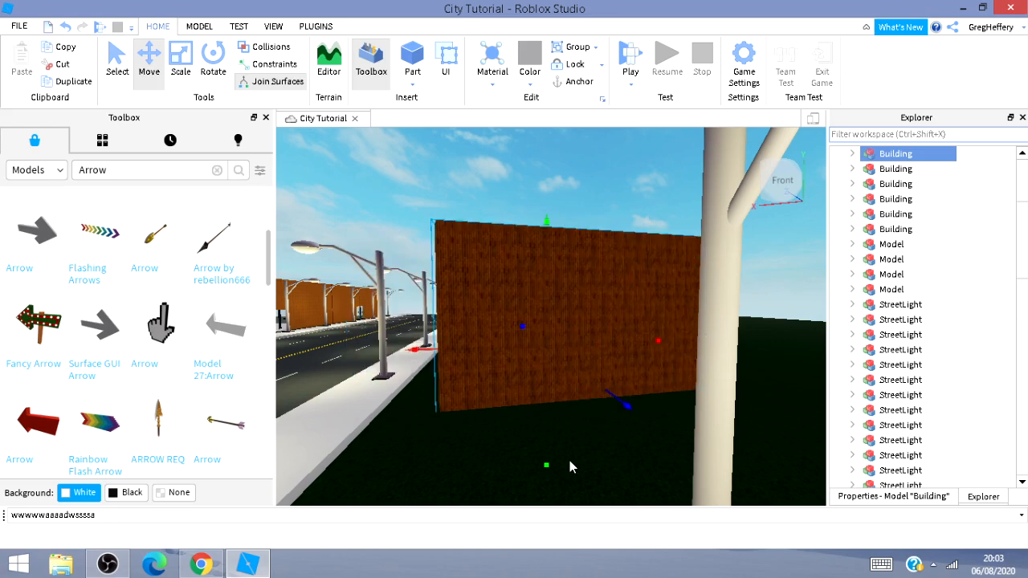
# Duplicate the building and move the copy along the sidewalk next to the original.
pyautogui.hotkey('ctrl', 'd')
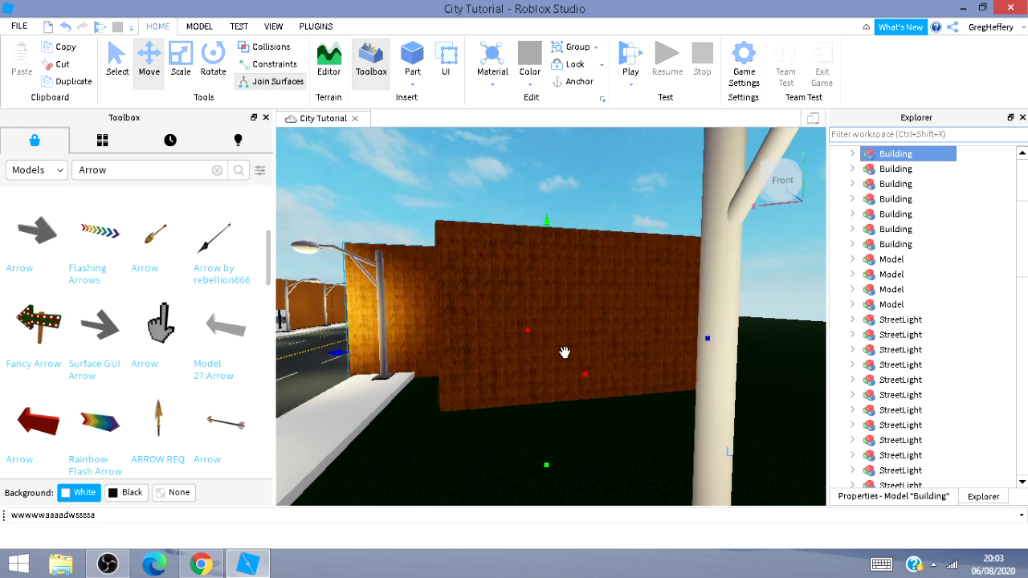
pyautogui.moveTo(681, 457); pyautogui.dragTo(773, 553)
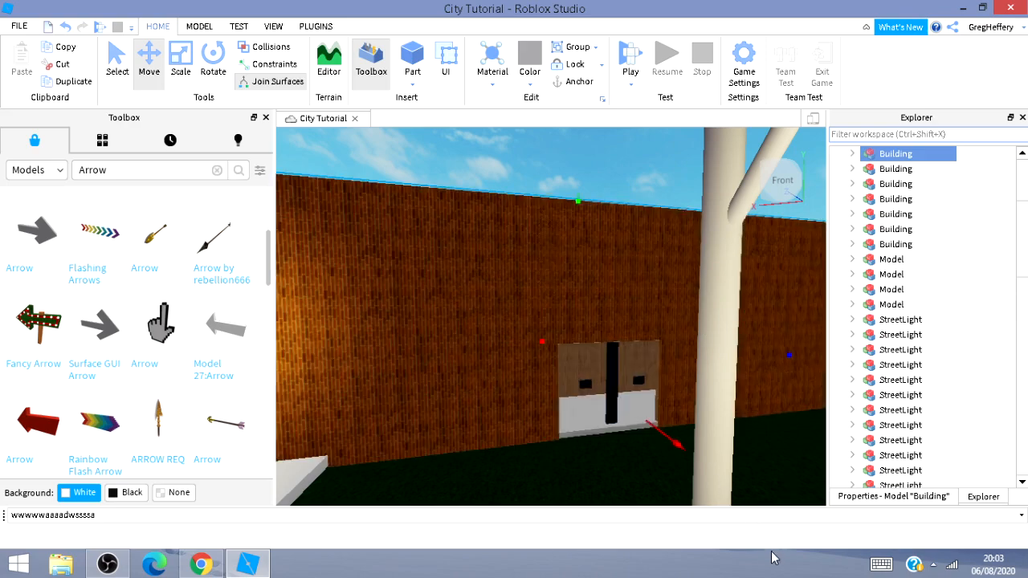
pyautogui.press('s')
pyautogui.press('d')
pyautogui.press('s')
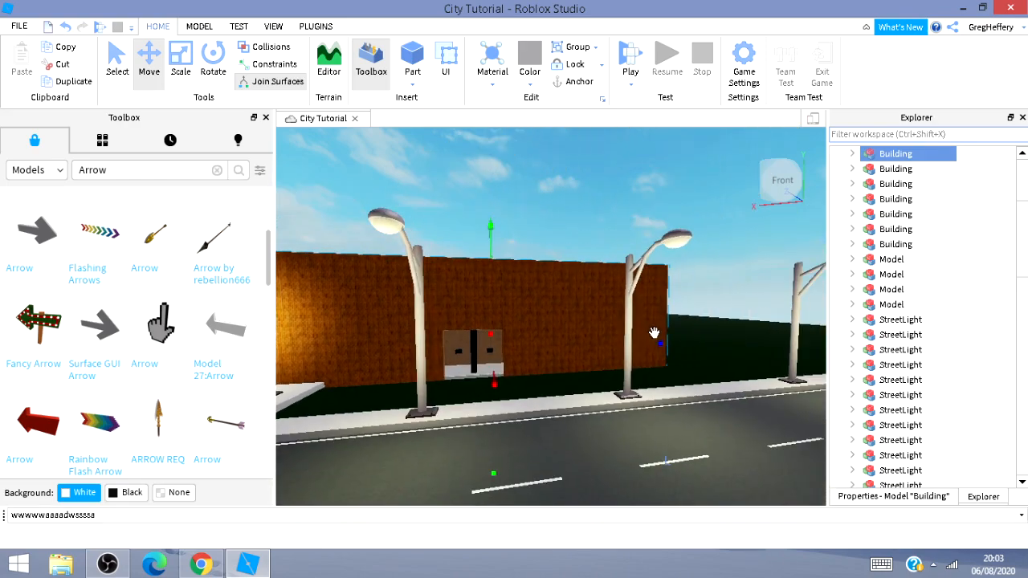
pyautogui.moveTo(661, 343); pyautogui.dragTo(703, 395)
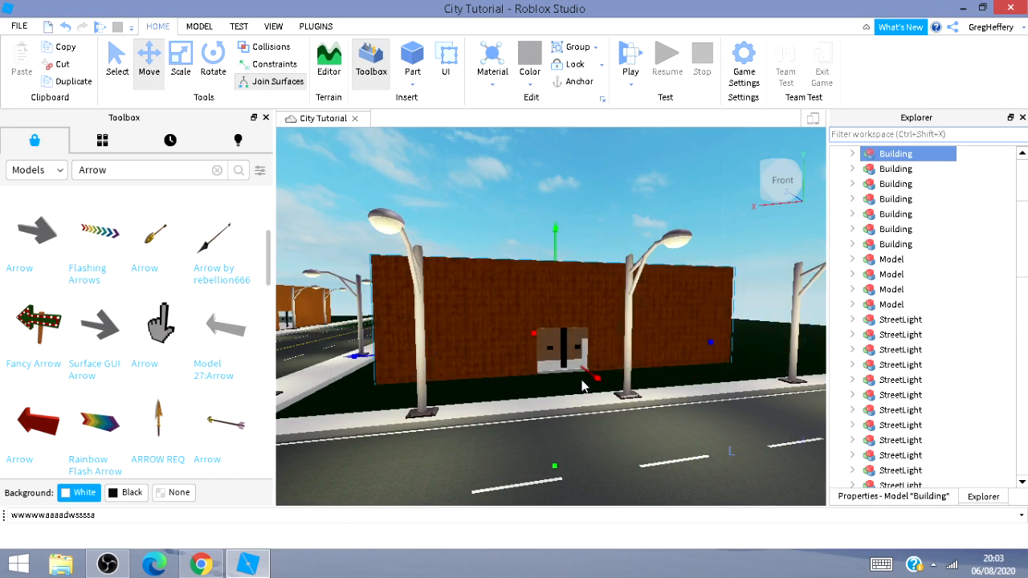
pyautogui.moveTo(588, 373); pyautogui.dragTo(598, 388)
# Navigate around the duplicated building to inspect its doorway and placement along the sidewalk.
pyautogui.press('a')
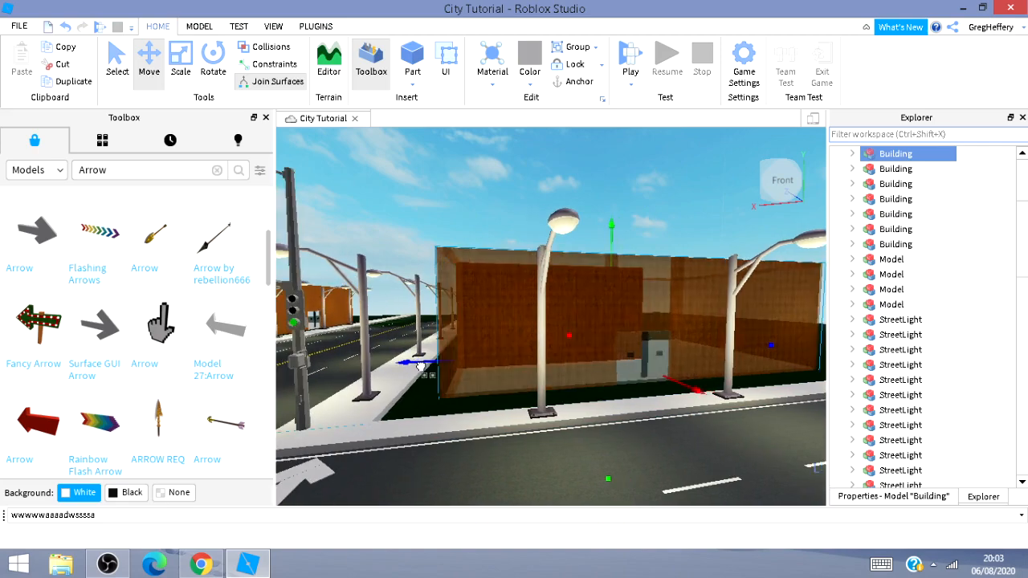
pyautogui.press('a')
pyautogui.press('a')
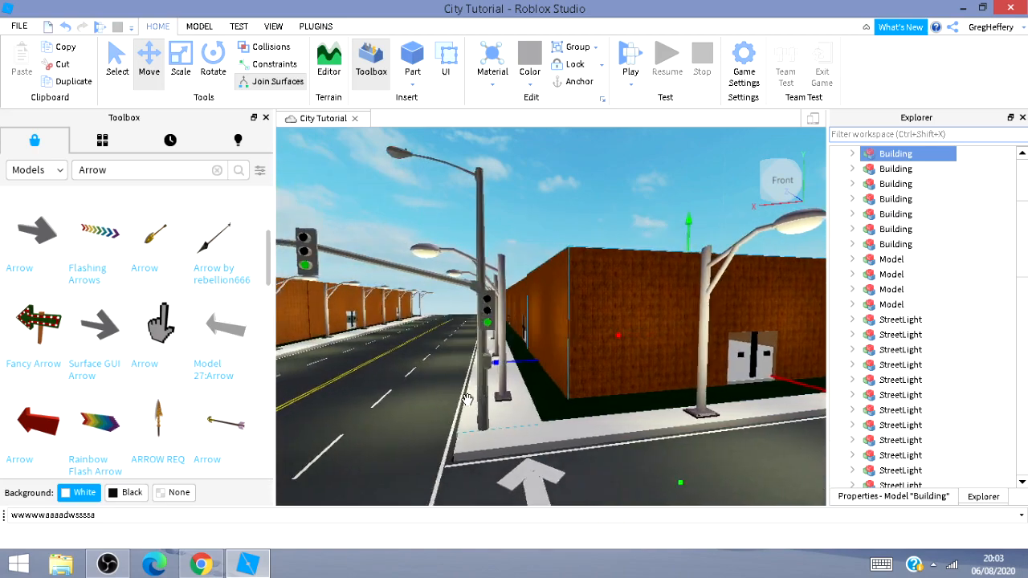
pyautogui.press('s')
pyautogui.press('d')
pyautogui.press('w')
pyautogui.press('d')
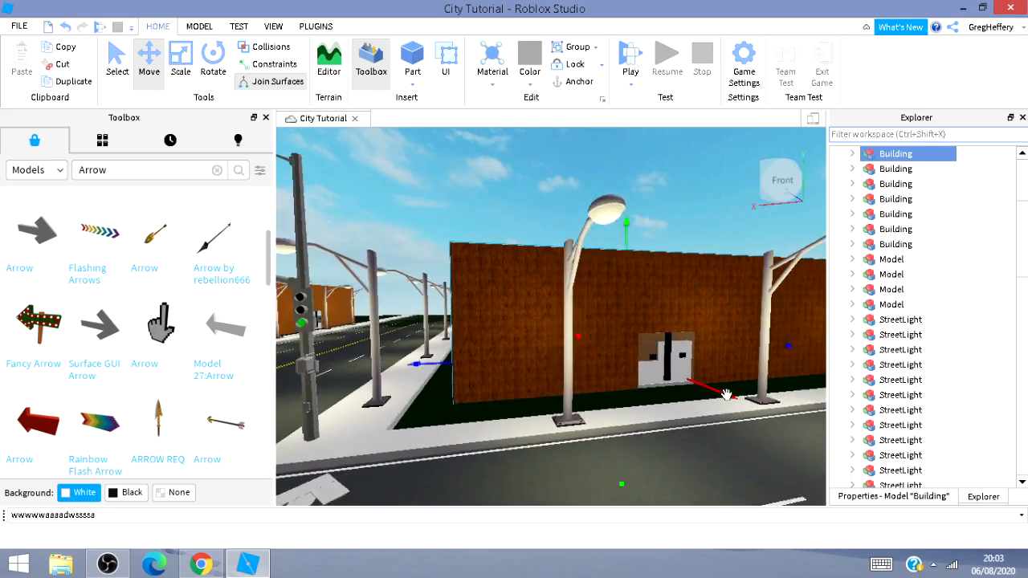
pyautogui.press('s')
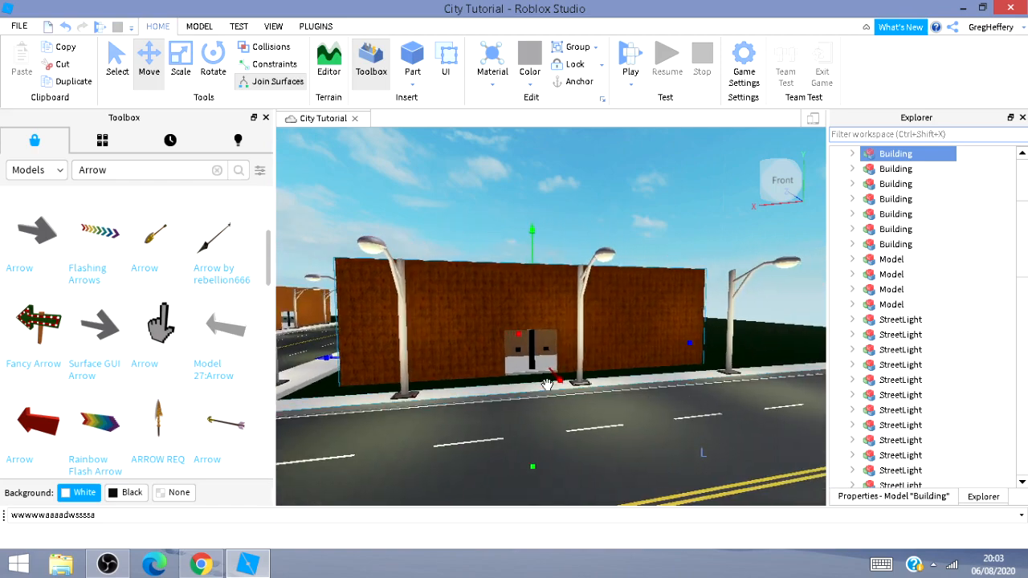
pyautogui.press('a')
pyautogui.press('w')
pyautogui.press('w')
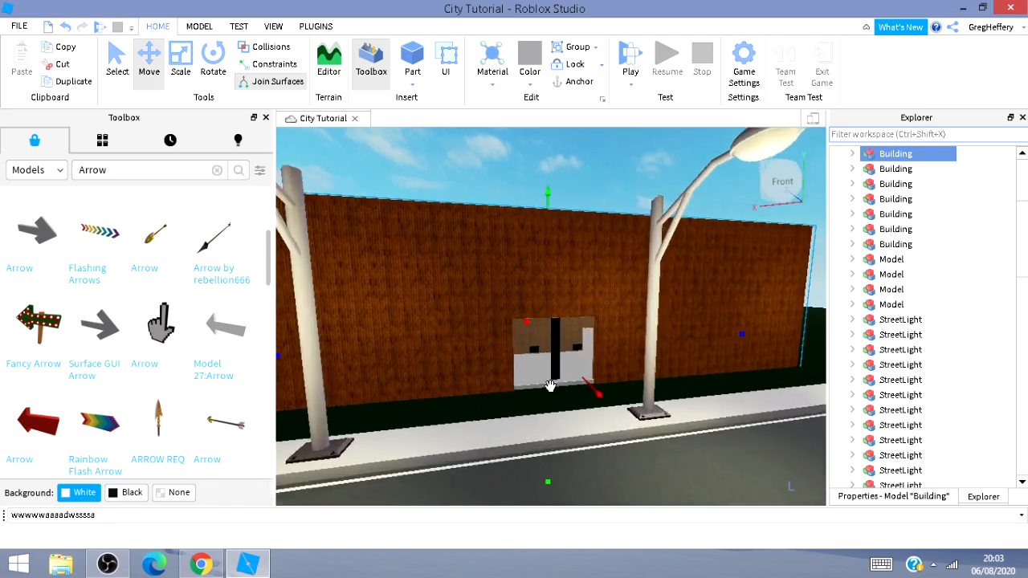
pyautogui.press('w')
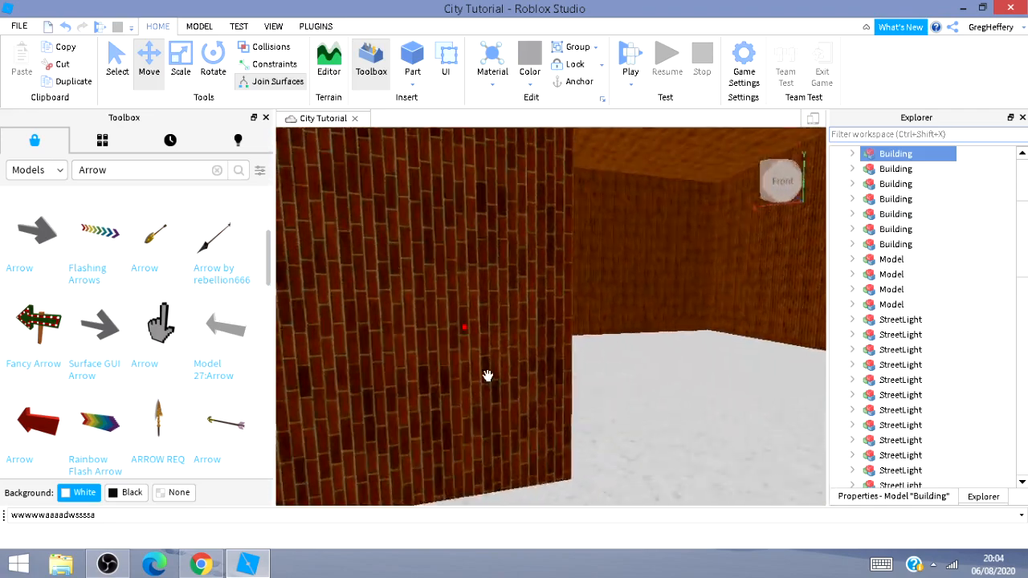
pyautogui.press('w')
pyautogui.moveTo(487, 376); pyautogui.dragTo(502, 410, button='right')
pyautogui.press('w')
pyautogui.press('a')
pyautogui.press('s')
pyautogui.press('s')
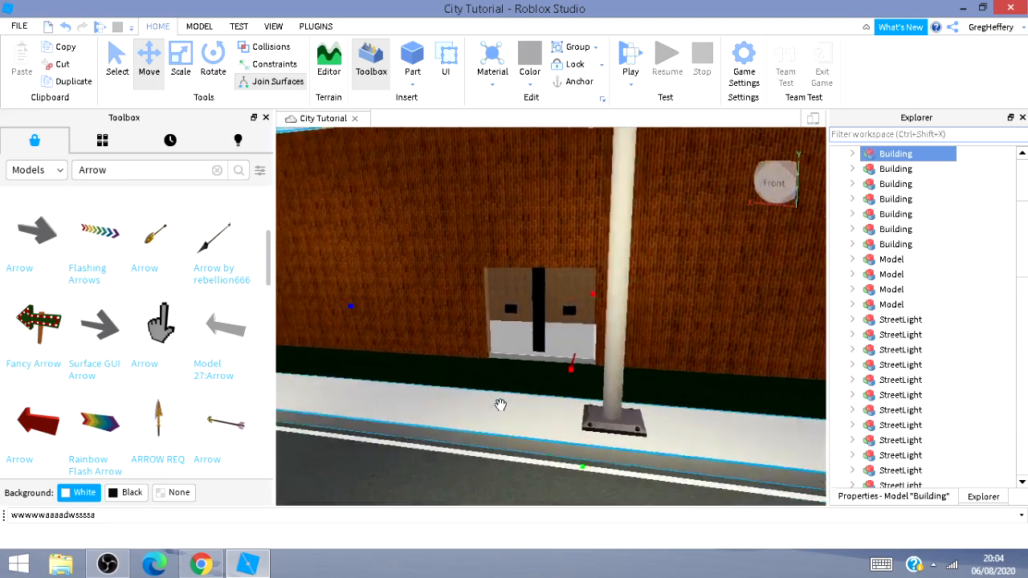
pyautogui.press('d')
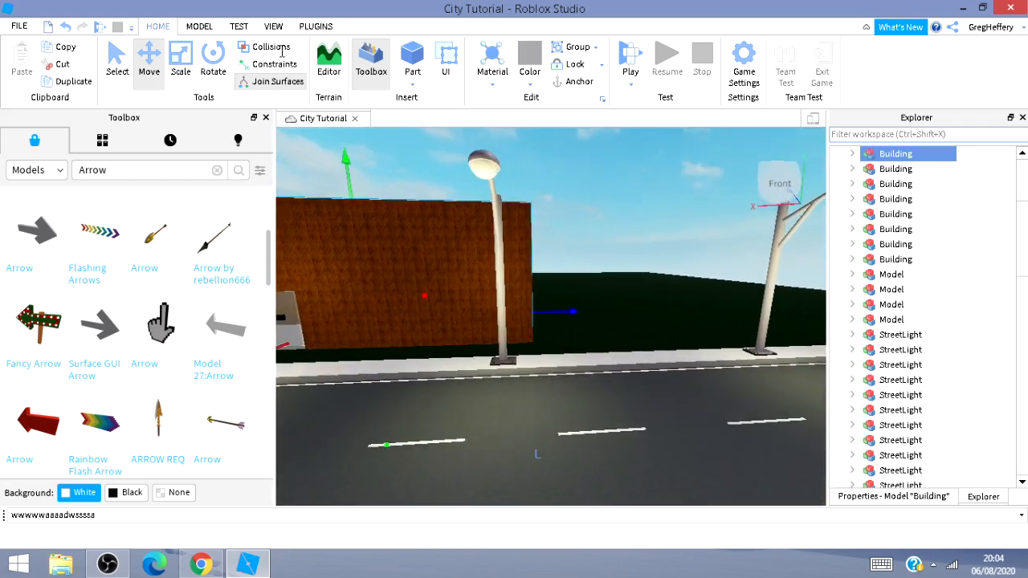
# Move the building further along the street so it lines up with the row of buildings.
pyautogui.moveTo(573, 311); pyautogui.dragTo(848, 347)
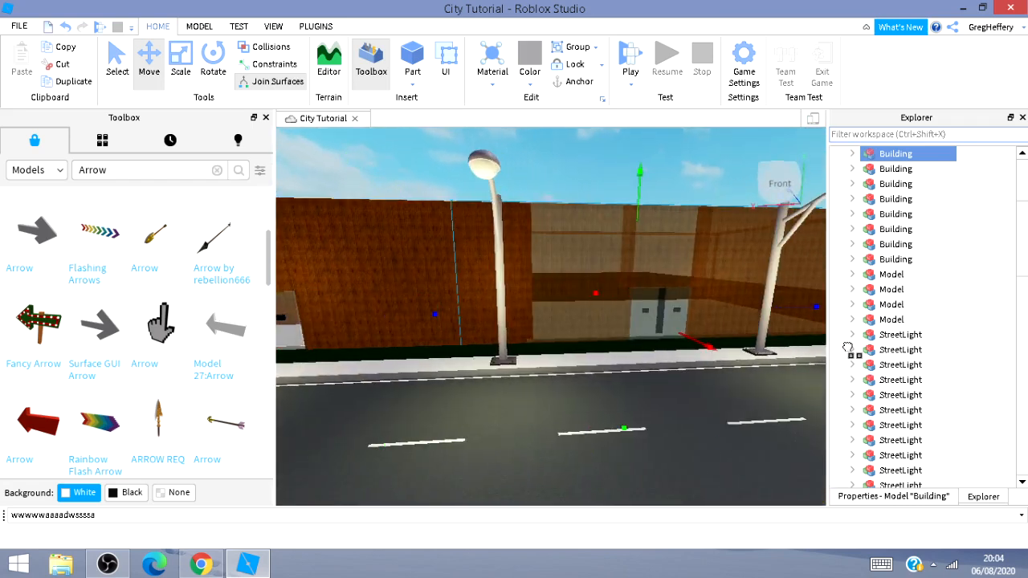
pyautogui.press('s')
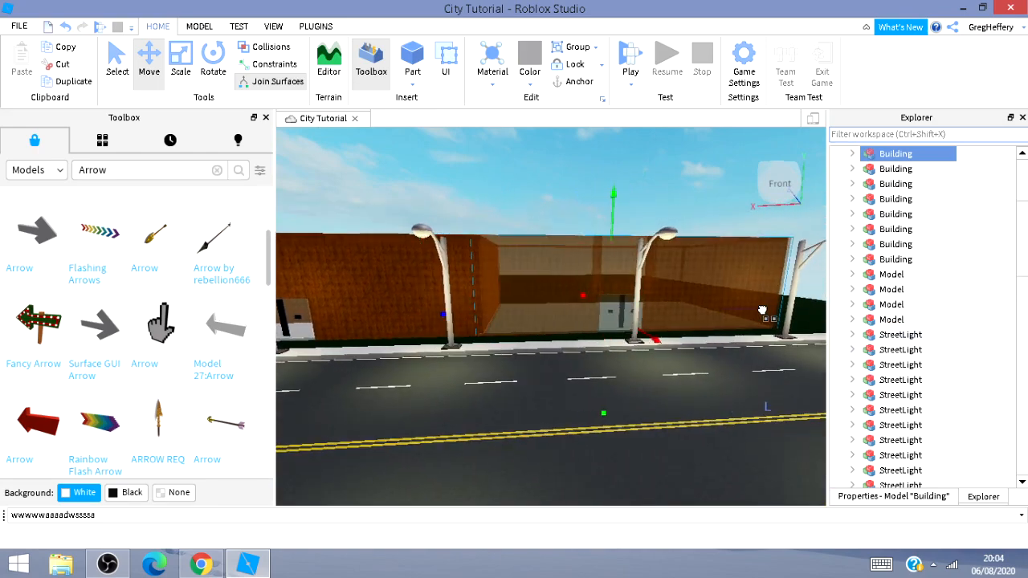
pyautogui.press('d')
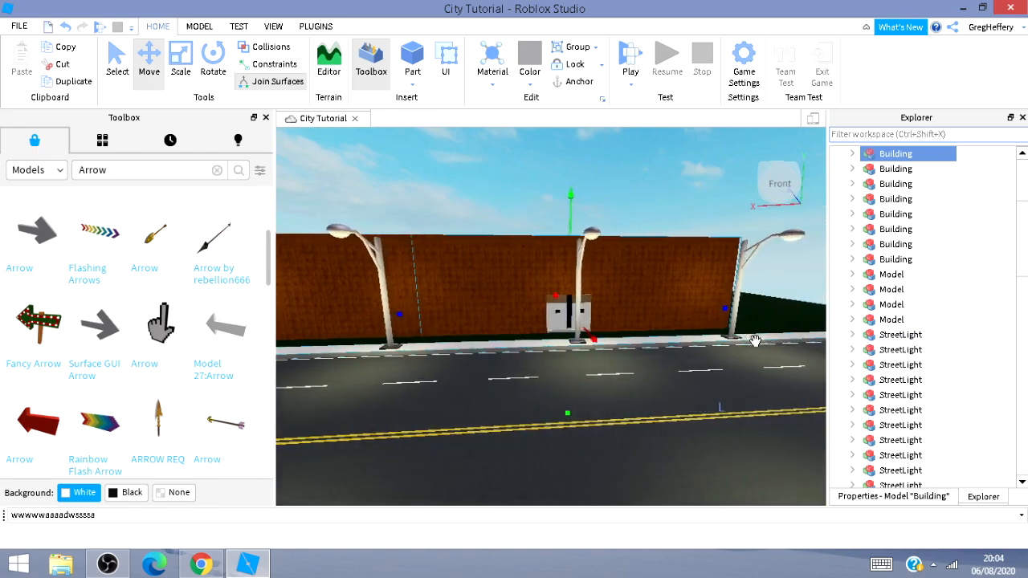
pyautogui.moveTo(750, 344)
pyautogui.mouseDown(button='right')
pyautogui.moveTo(662, 346)
pyautogui.moveTo(795, 356)
pyautogui.moveTo(746, 358)
pyautogui.mouseUp(button='right')
pyautogui.press('s')
pyautogui.press('d')
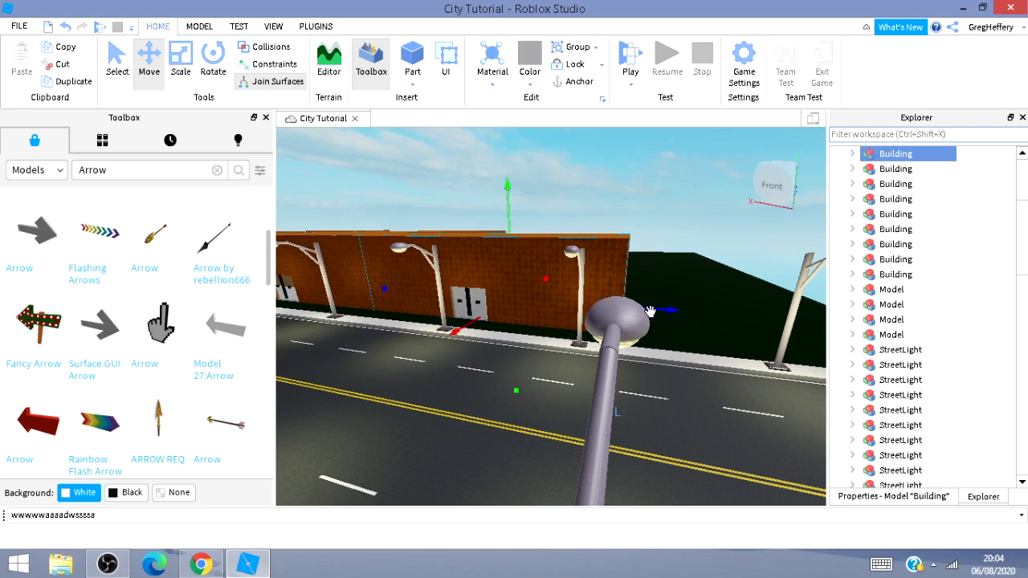
pyautogui.moveTo(671, 309); pyautogui.dragTo(831, 350)
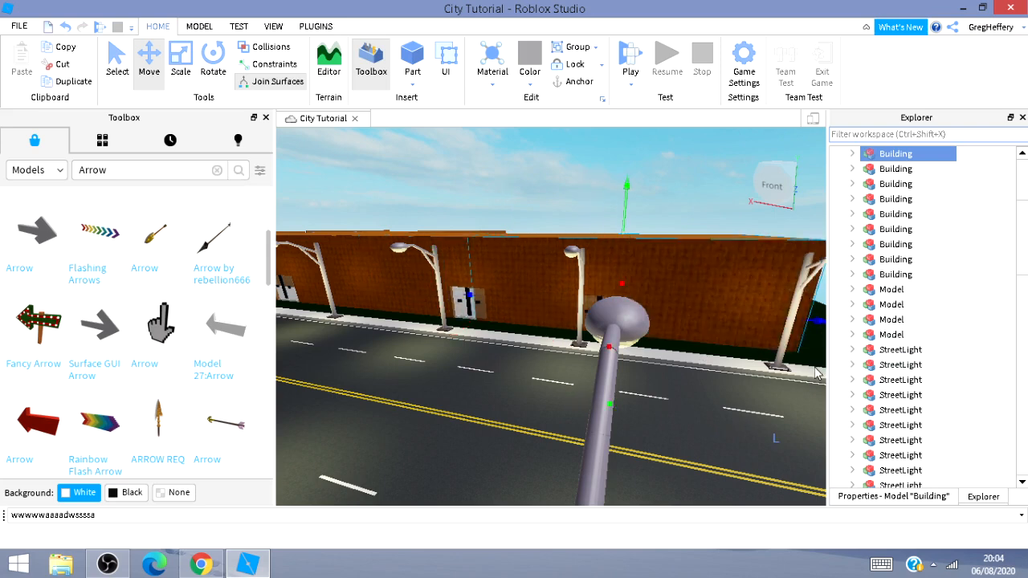
pyautogui.press('s')
pyautogui.press('d')
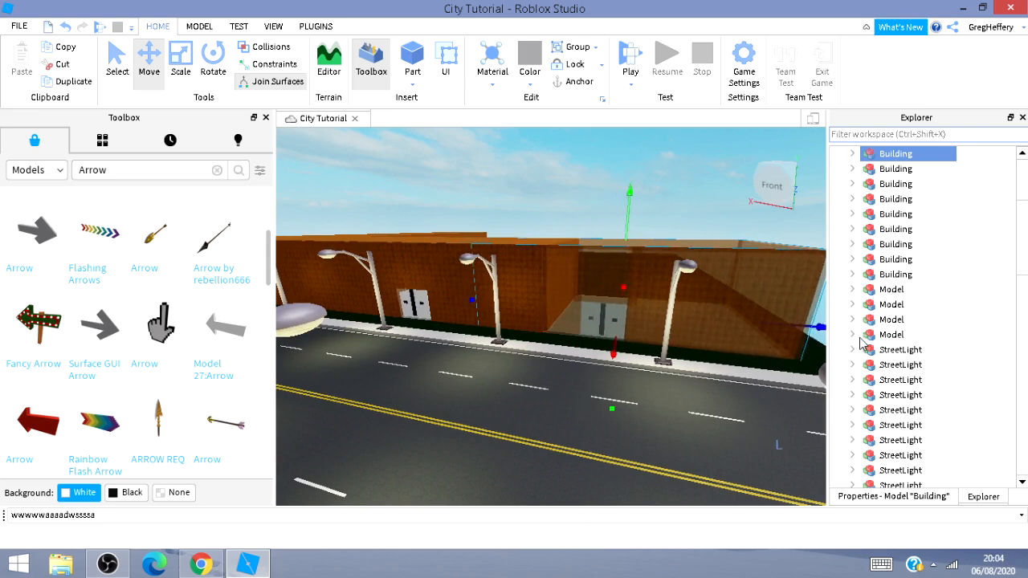
pyautogui.press('d')
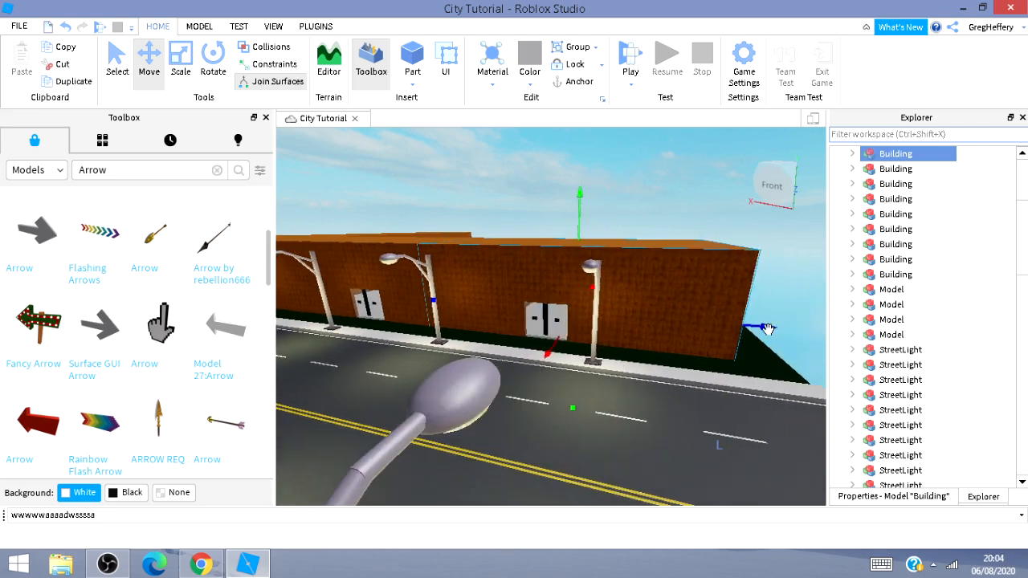
pyautogui.moveTo(766, 329); pyautogui.dragTo(817, 330)
# Nudge the building into place at the end of the row beside the road.
pyautogui.moveTo(757, 374); pyautogui.dragTo(554, 370, button='right')
pyautogui.press('a')
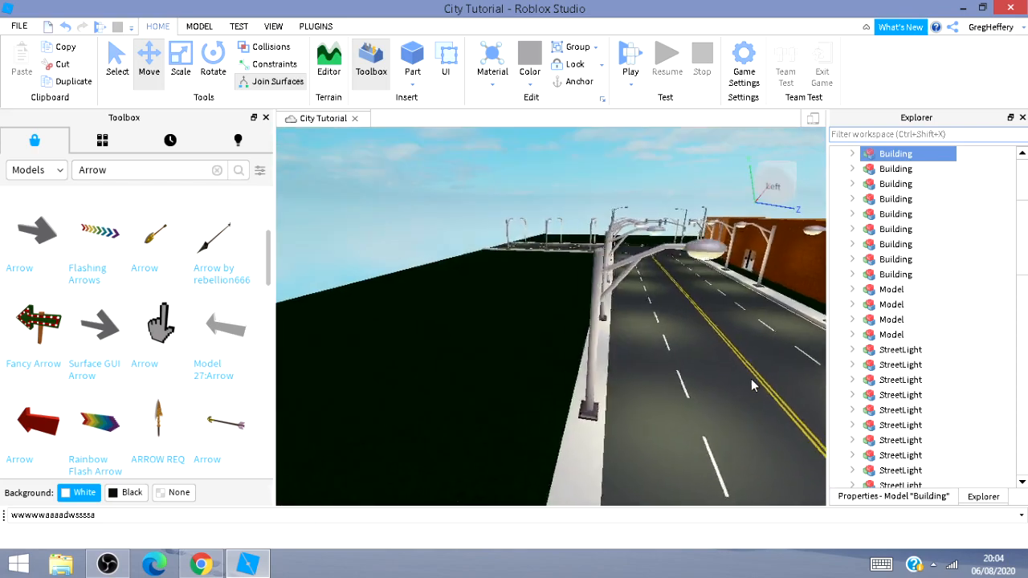
pyautogui.press('a')
pyautogui.moveTo(815, 366); pyautogui.dragTo(816, 367, button='right')
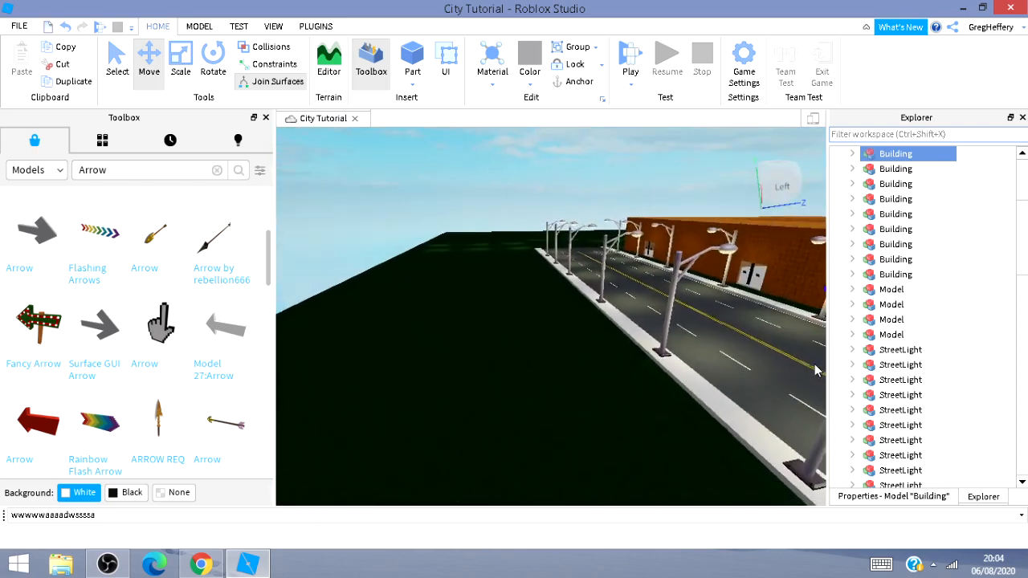
pyautogui.press('d')
pyautogui.moveTo(563, 367); pyautogui.dragTo(683, 379, button='right')
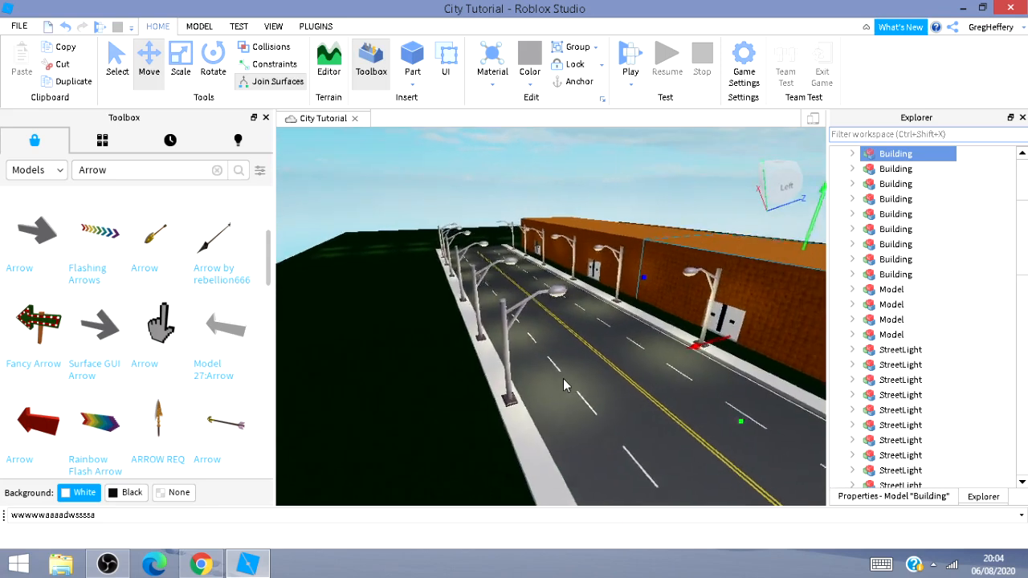
pyautogui.press('d')
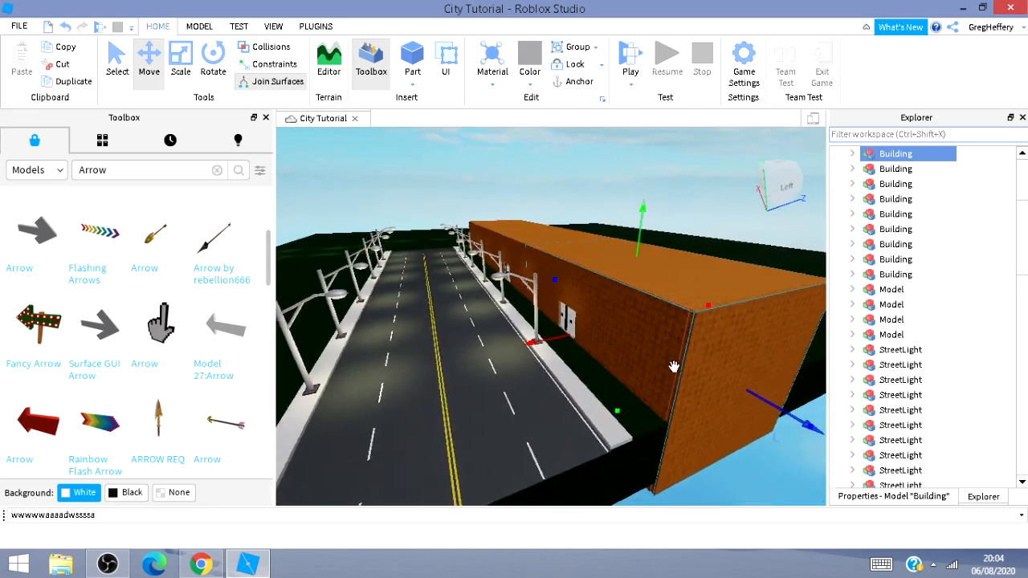
pyautogui.moveTo(785, 414); pyautogui.dragTo(784, 421)
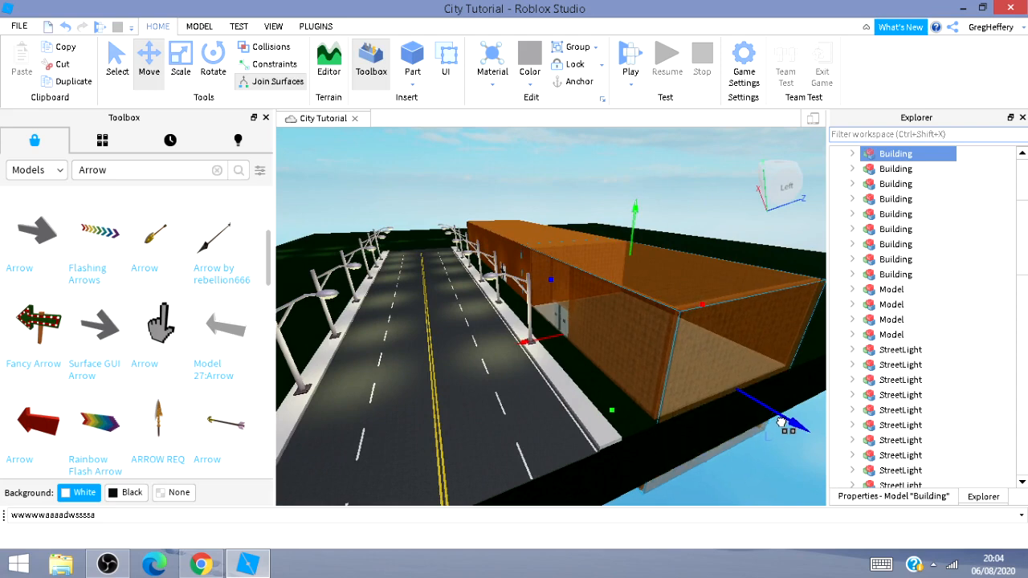
pyautogui.moveTo(782, 420); pyautogui.dragTo(783, 422)
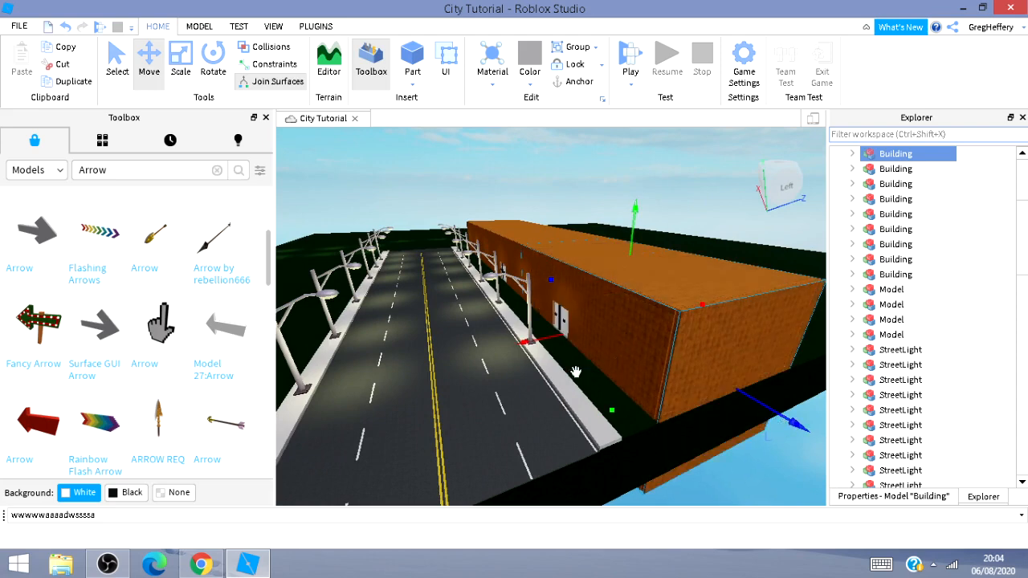
pyautogui.press('a')
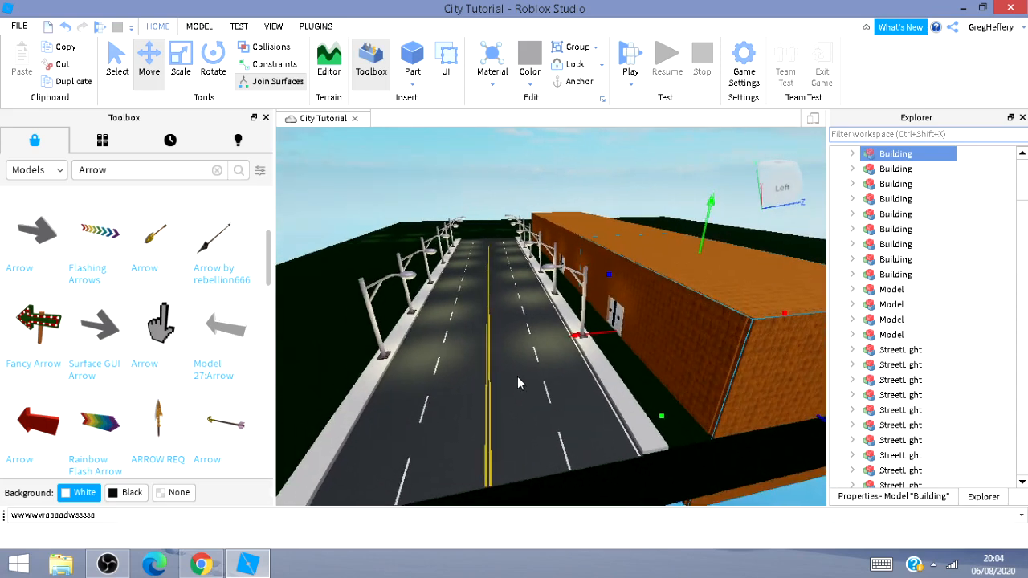
# Duplicate the building and position the copy along the opposite side of the street.
pyautogui.hotkey('ctrl', 'd')
pyautogui.moveTo(609, 337); pyautogui.dragTo(203, 394)
pyautogui.moveTo(387, 383); pyautogui.dragTo(424, 366, button='right')
pyautogui.press('a')
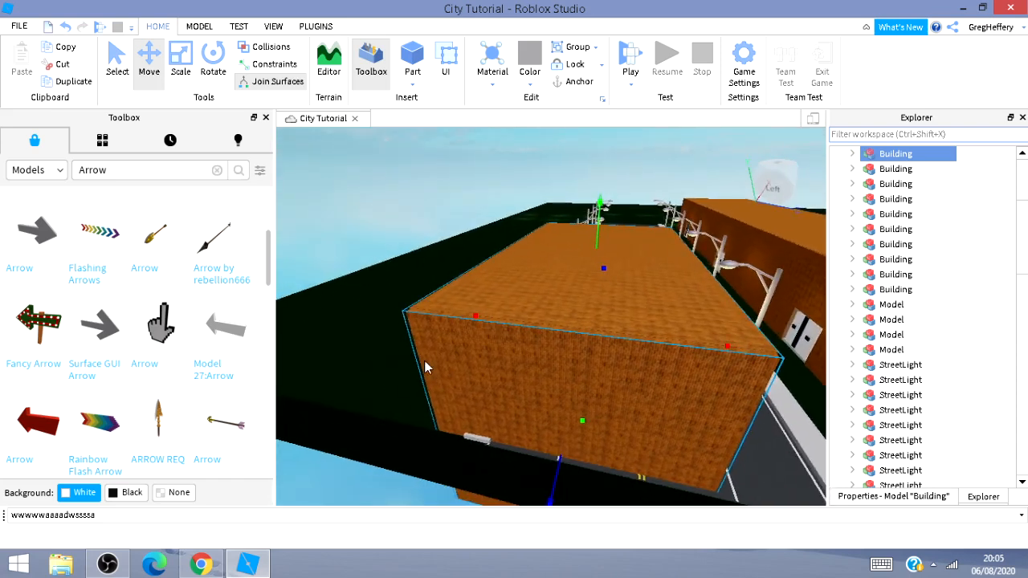
pyautogui.moveTo(482, 318); pyautogui.dragTo(372, 325)
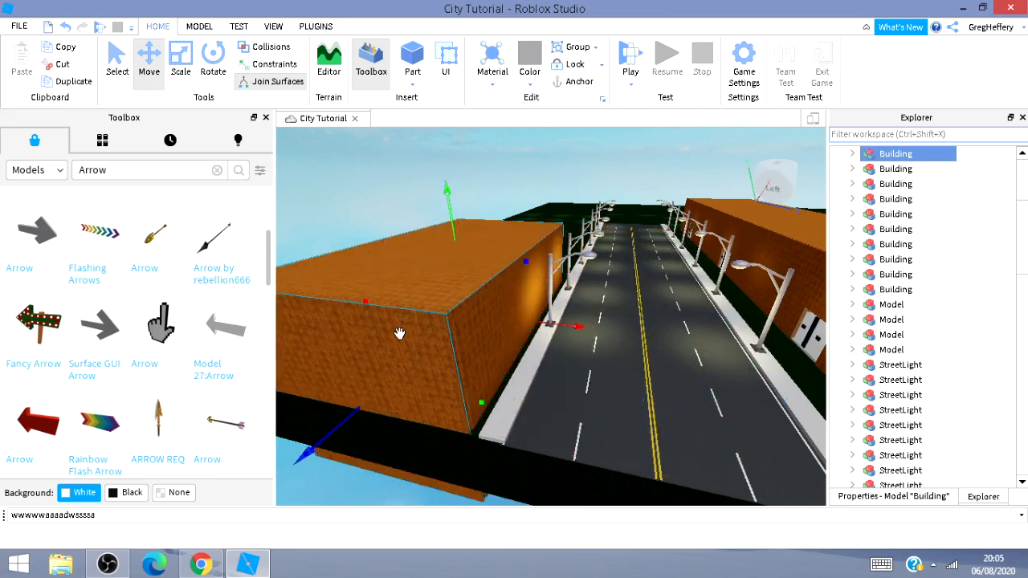
pyautogui.press('w')
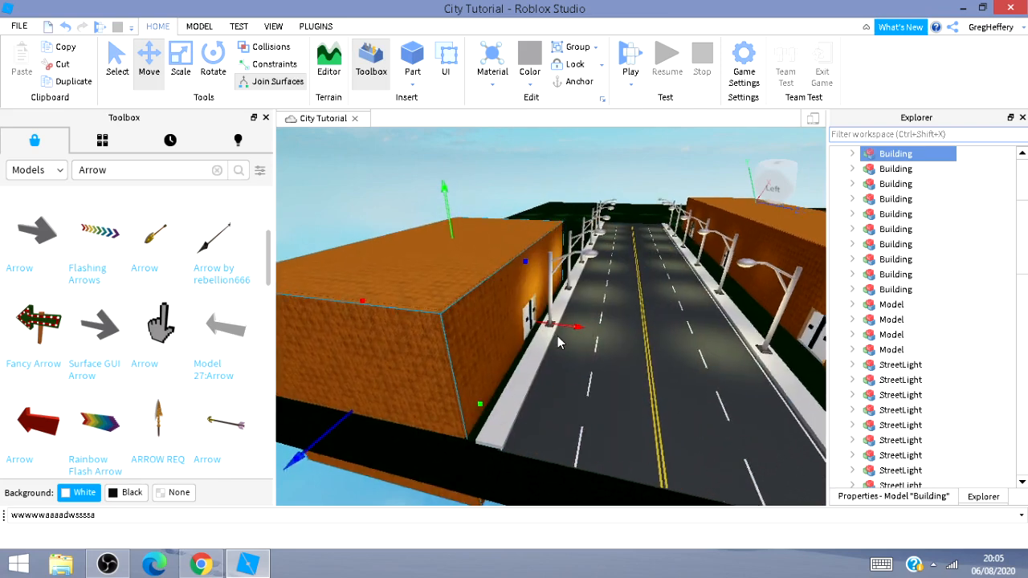
pyautogui.moveTo(557, 335); pyautogui.dragTo(562, 344, button='right')
pyautogui.press('w')
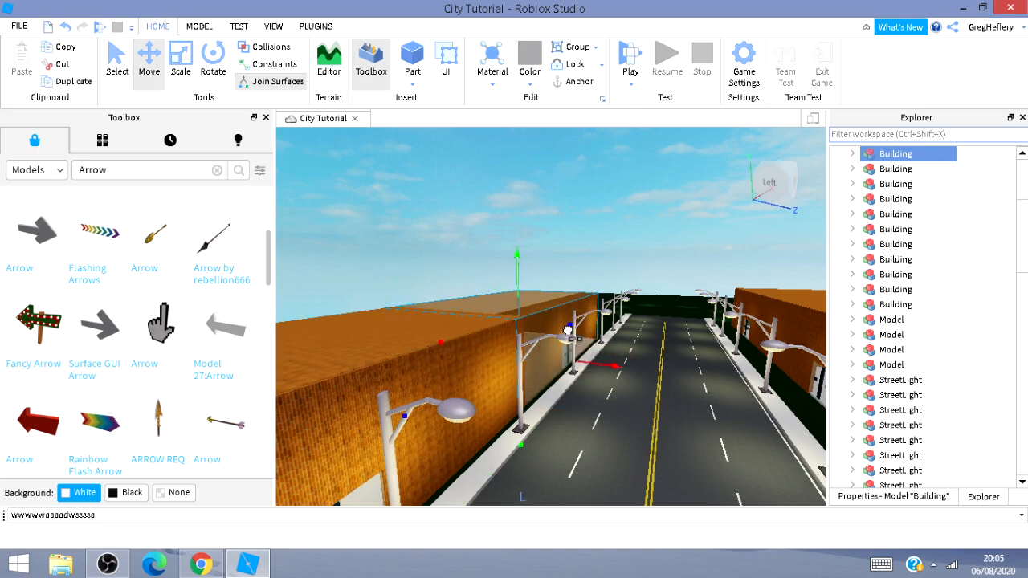
pyautogui.press('w')
pyautogui.moveTo(675, 308)
pyautogui.mouseDown(button='right')
pyautogui.moveTo(686, 317)
pyautogui.moveTo(703, 308)
pyautogui.moveTo(670, 308)
pyautogui.moveTo(685, 309)
pyautogui.mouseUp(button='right')
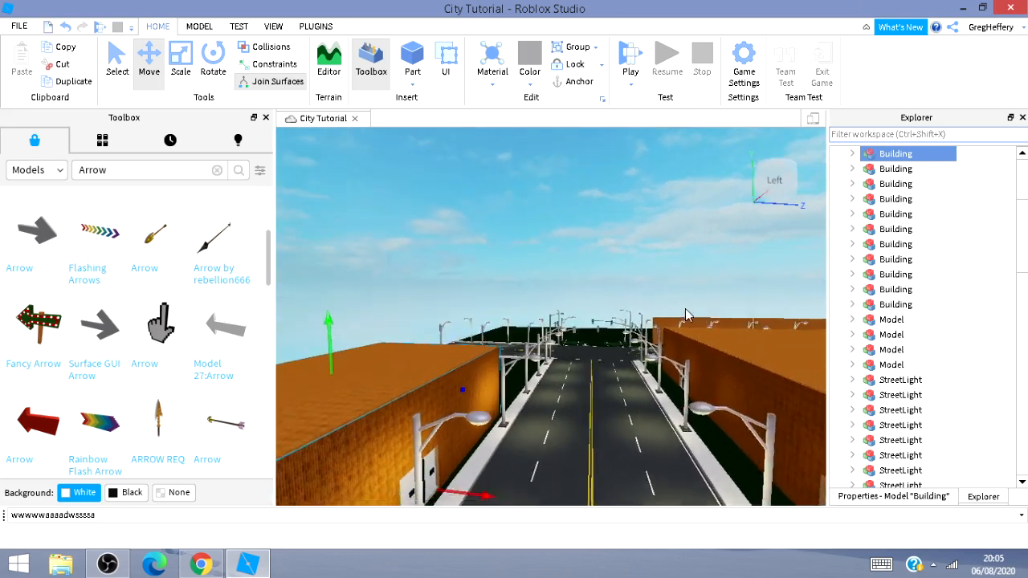
# Navigate around the placed building to inspect its rear, interior and position relative to the road.
pyautogui.press('w')
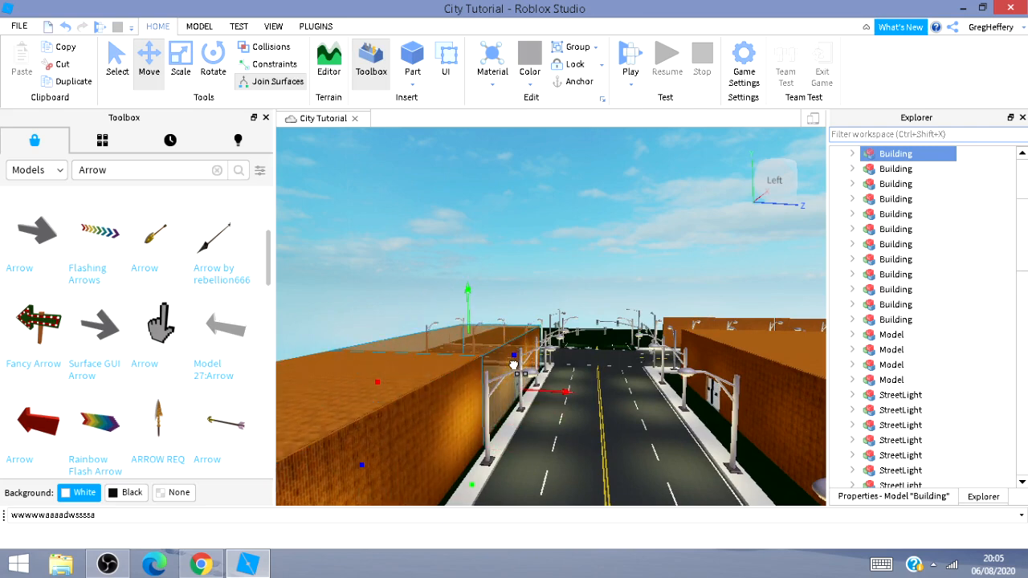
pyautogui.press('w')
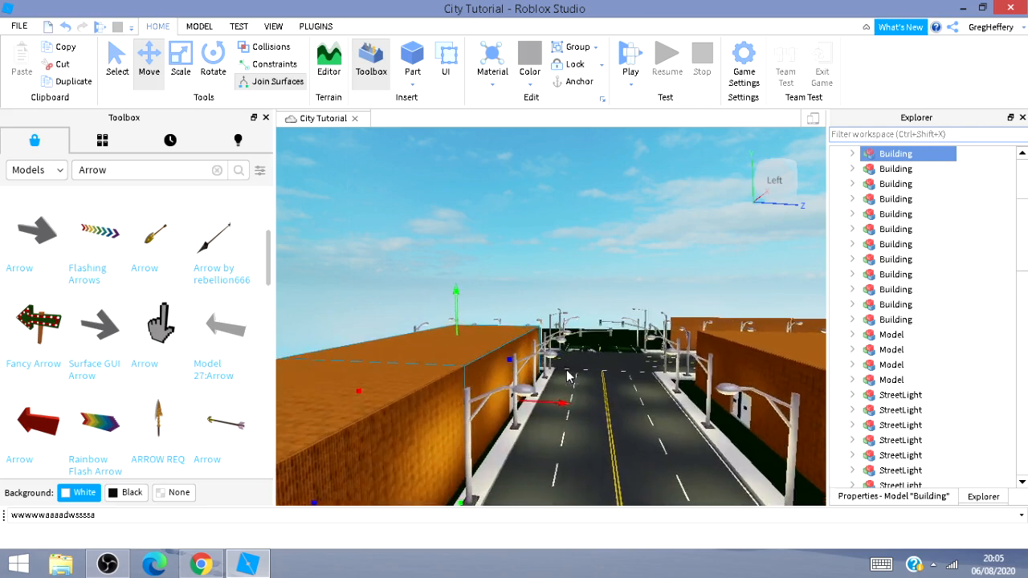
pyautogui.moveTo(569, 372); pyautogui.dragTo(581, 387, button='right')
pyautogui.press('w')
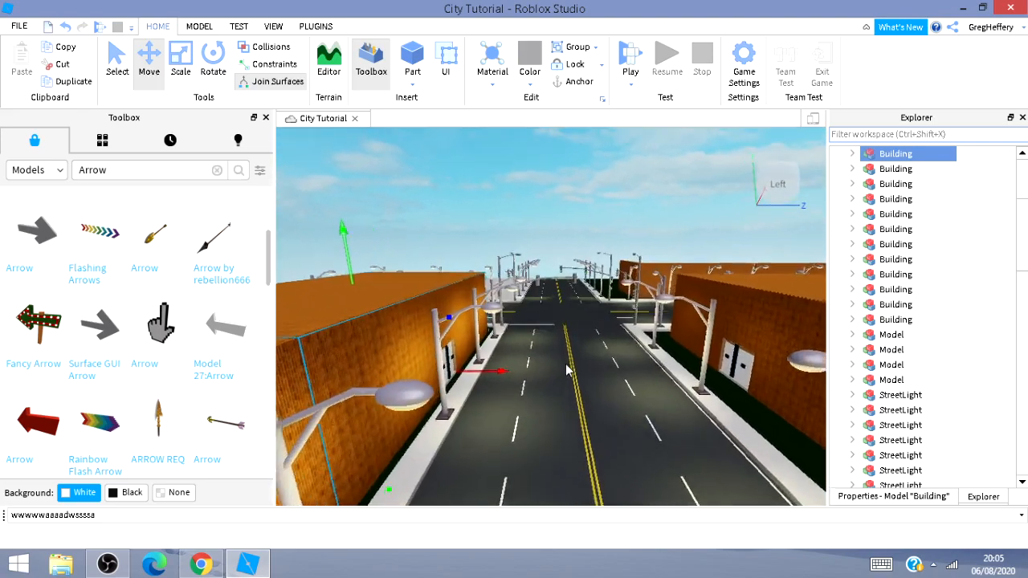
pyautogui.press('a')
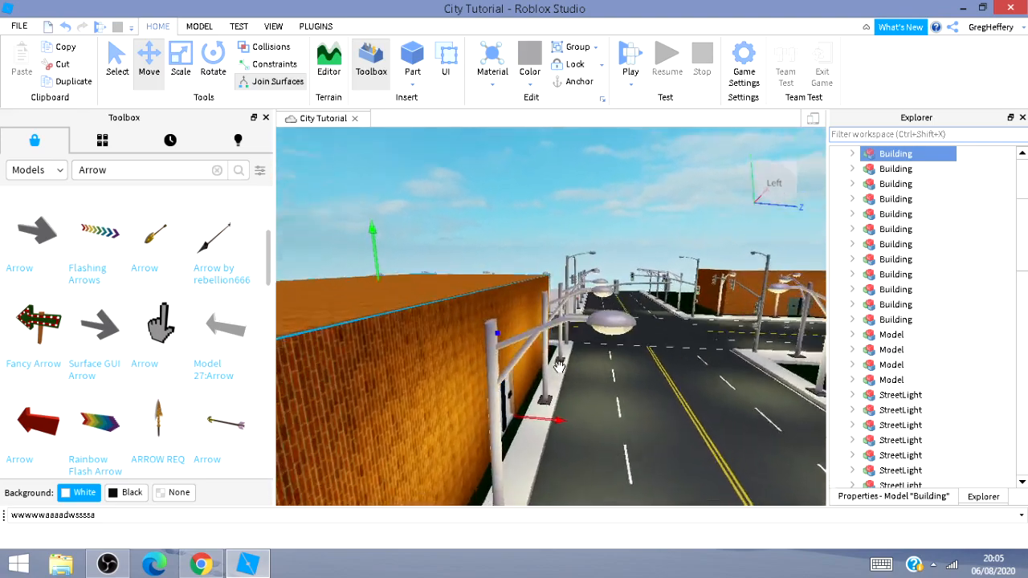
pyautogui.moveTo(566, 366); pyautogui.dragTo(585, 384, button='right')
pyautogui.press('w')
pyautogui.press('a')
pyautogui.press('a')
pyautogui.press('s')
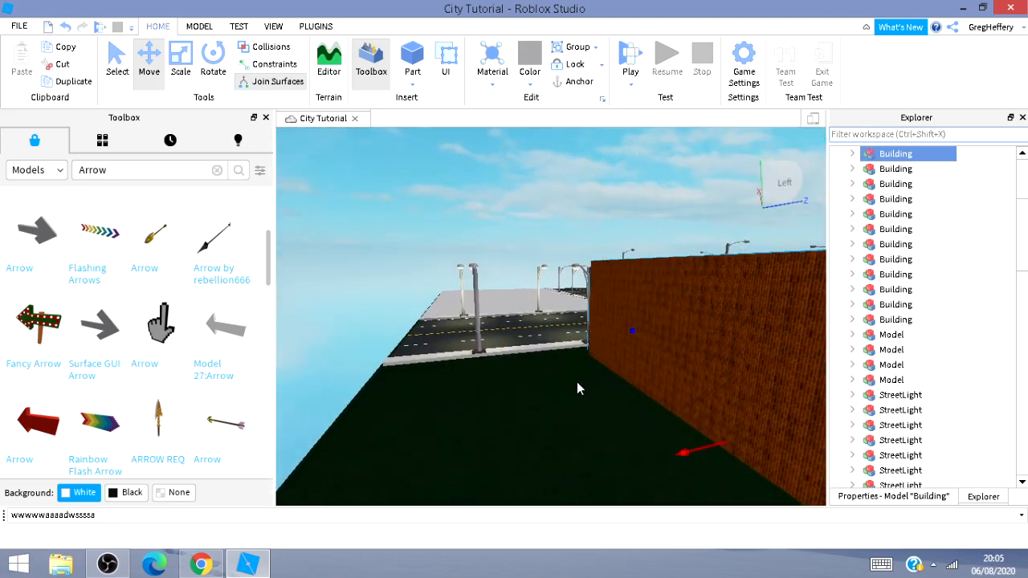
pyautogui.press('d')
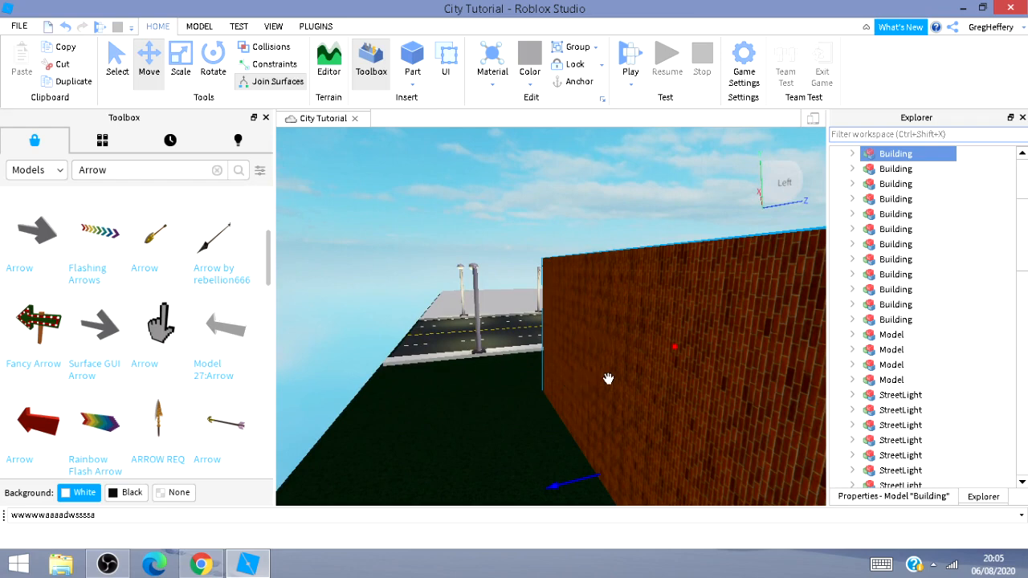
pyautogui.press('a')
pyautogui.press('s')
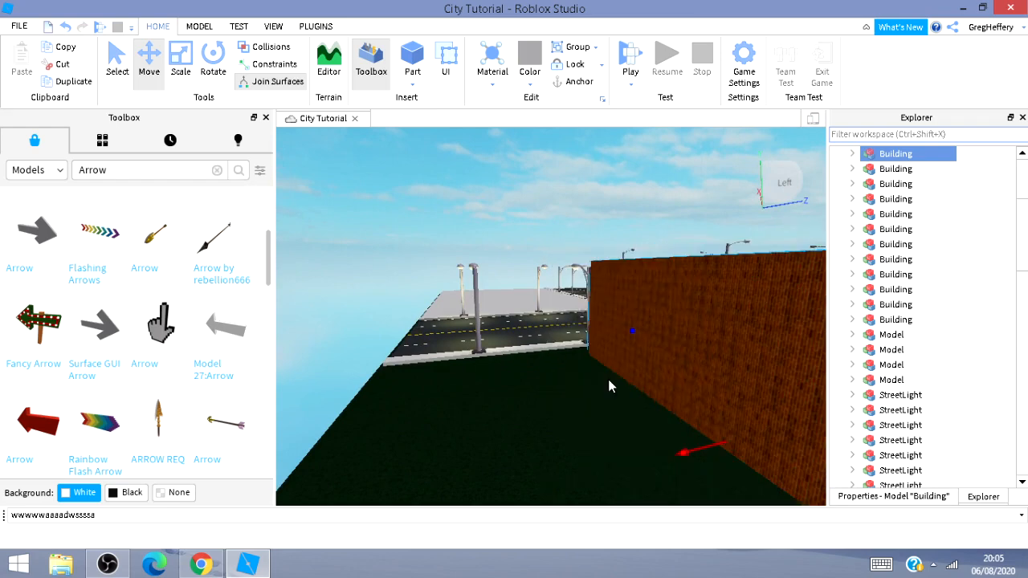
pyautogui.press('d')
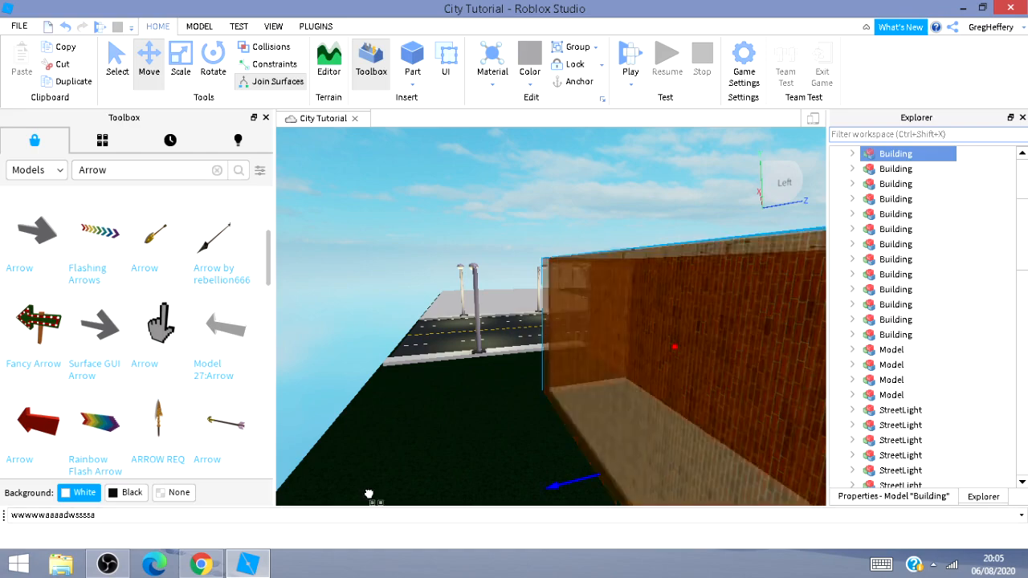
pyautogui.press('d')
pyautogui.press('s')
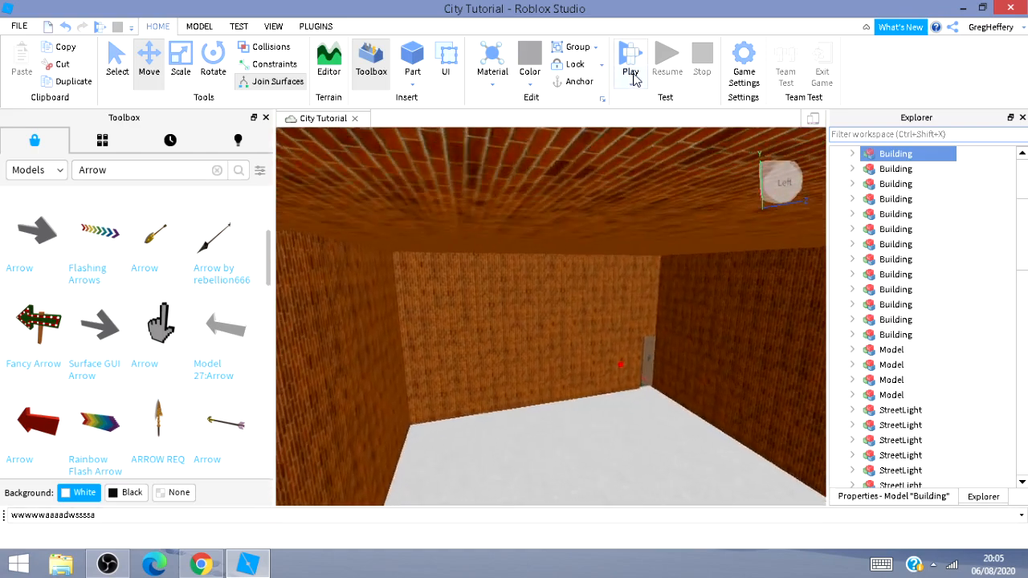
pyautogui.moveTo(528, 317); pyautogui.dragTo(760, 414, button='right')
pyautogui.moveTo(761, 423); pyautogui.dragTo(744, 474)
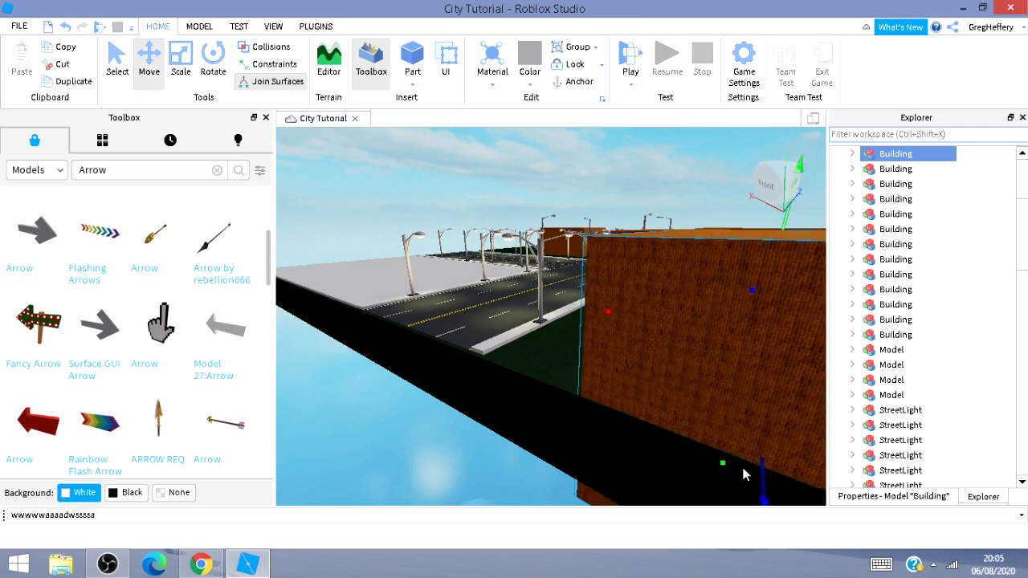
pyautogui.press('a')
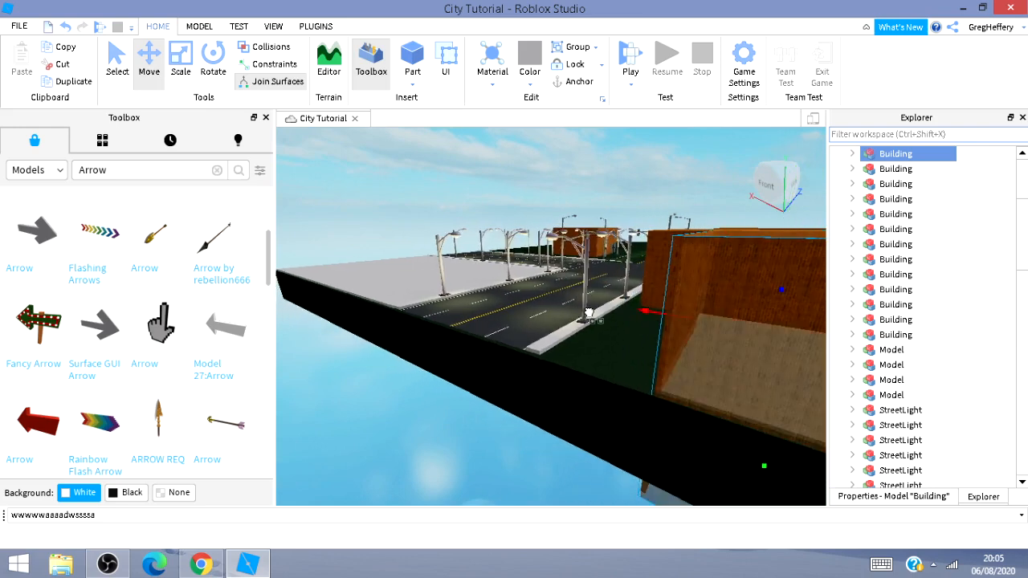
# Move the building back from the sidewalk so its front sits behind the row of streetlights.
pyautogui.moveTo(589, 313); pyautogui.dragTo(569, 313)
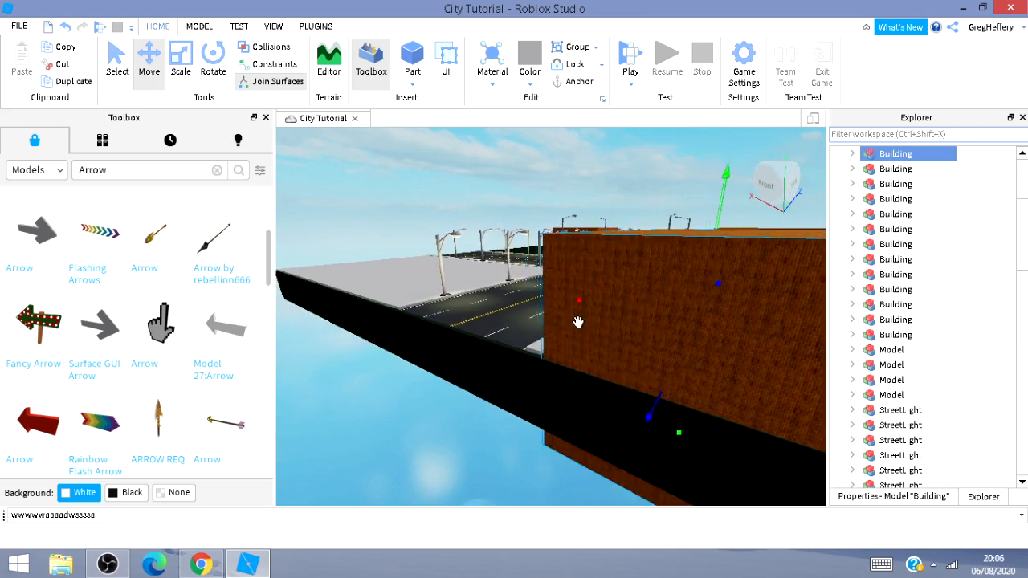
pyautogui.press('w')
pyautogui.moveTo(409, 270); pyautogui.dragTo(363, 315, button='right')
pyautogui.press('w')
pyautogui.press('w')
pyautogui.press('w')
pyautogui.press('s')
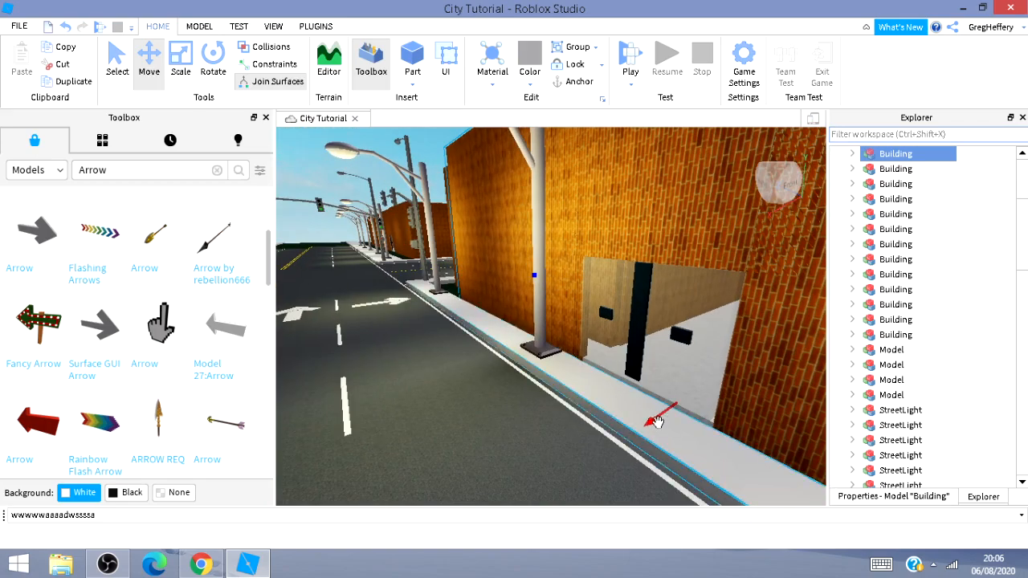
pyautogui.moveTo(647, 421); pyautogui.dragTo(690, 405)
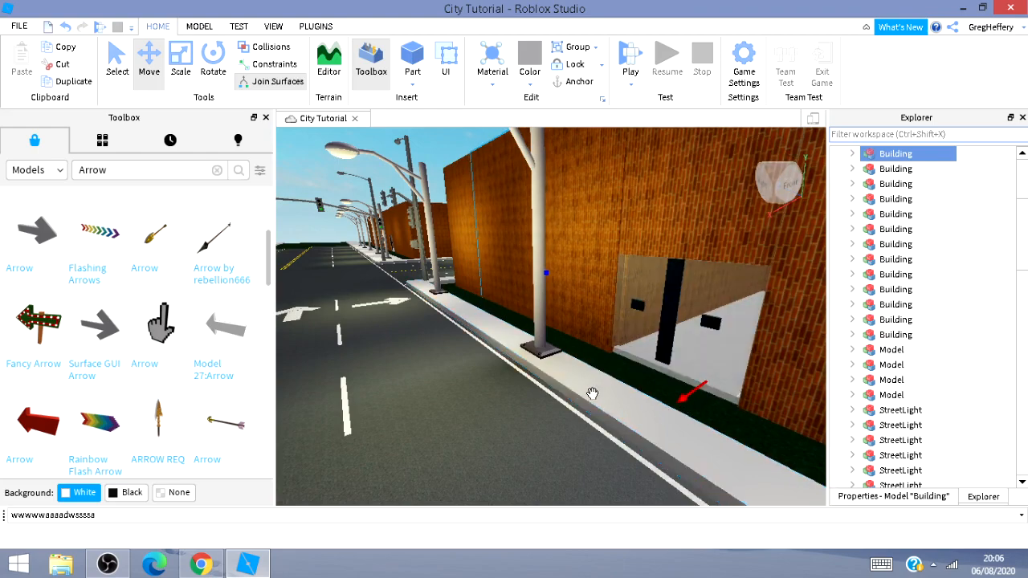
pyautogui.moveTo(592, 393); pyautogui.dragTo(548, 399, button='right')
pyautogui.press('s')
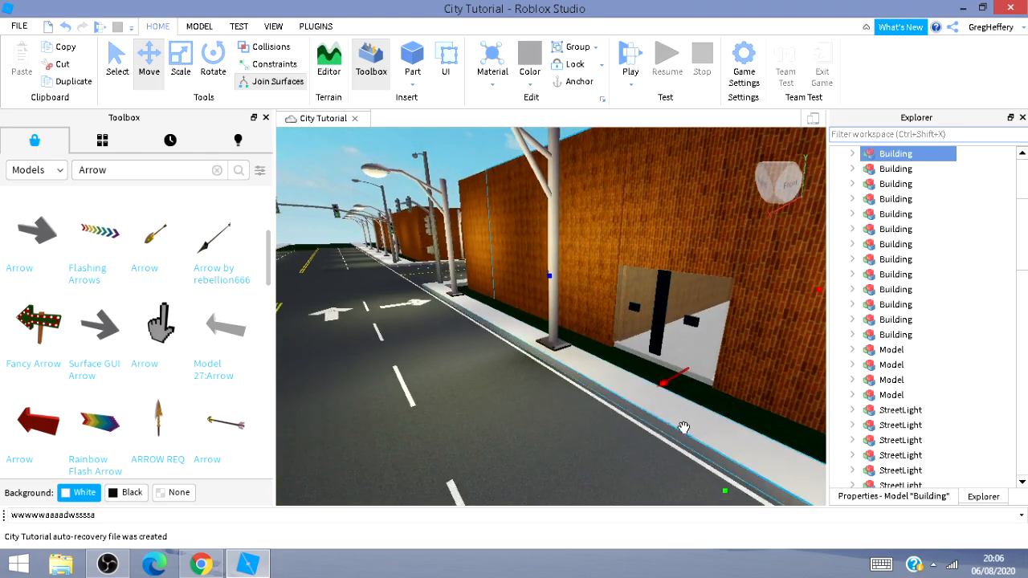
pyautogui.moveTo(682, 427); pyautogui.dragTo(681, 427, button='right')
# Move the building across the road to the corner plot on the opposite side of the street.
pyautogui.press('d')
pyautogui.press('d')
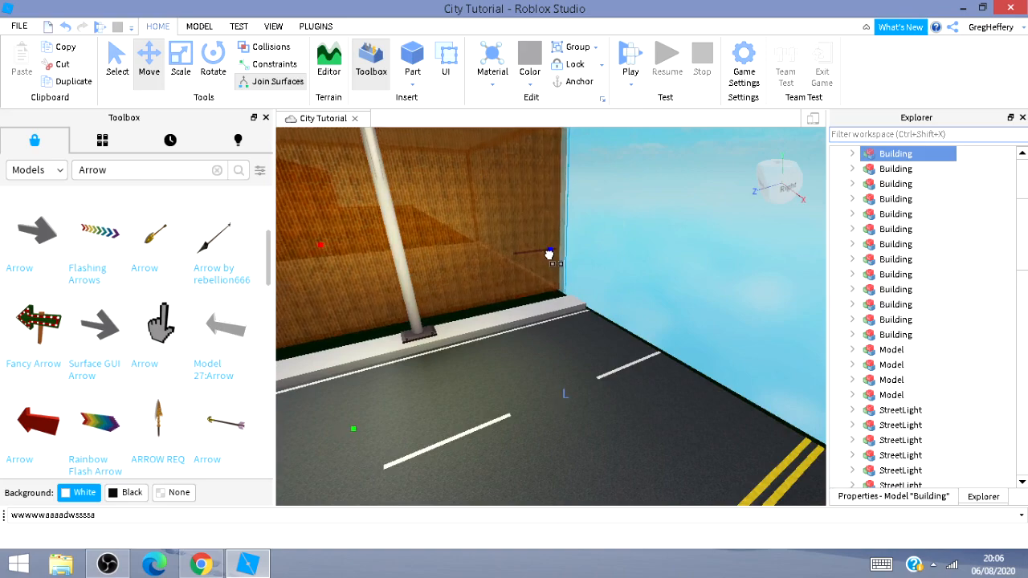
pyautogui.moveTo(537, 320); pyautogui.dragTo(557, 289, button='right')
pyautogui.press('a')
pyautogui.press('w')
pyautogui.press('a')
pyautogui.press('s')
pyautogui.press('s')
pyautogui.press('w')
pyautogui.press('s')
pyautogui.press('d')
pyautogui.press('w')
pyautogui.press('s')
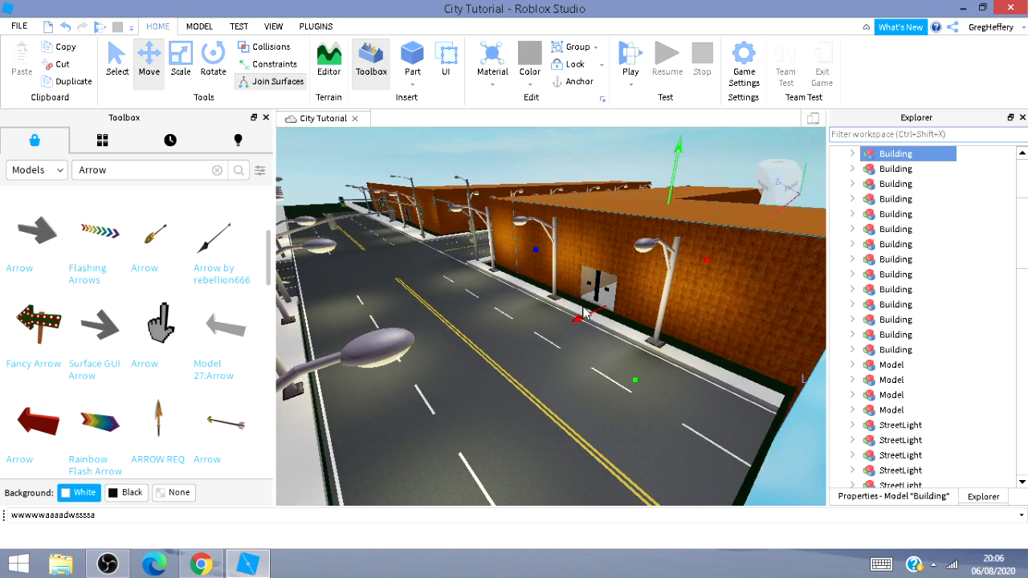
pyautogui.moveTo(522, 337); pyautogui.dragTo(451, 373)
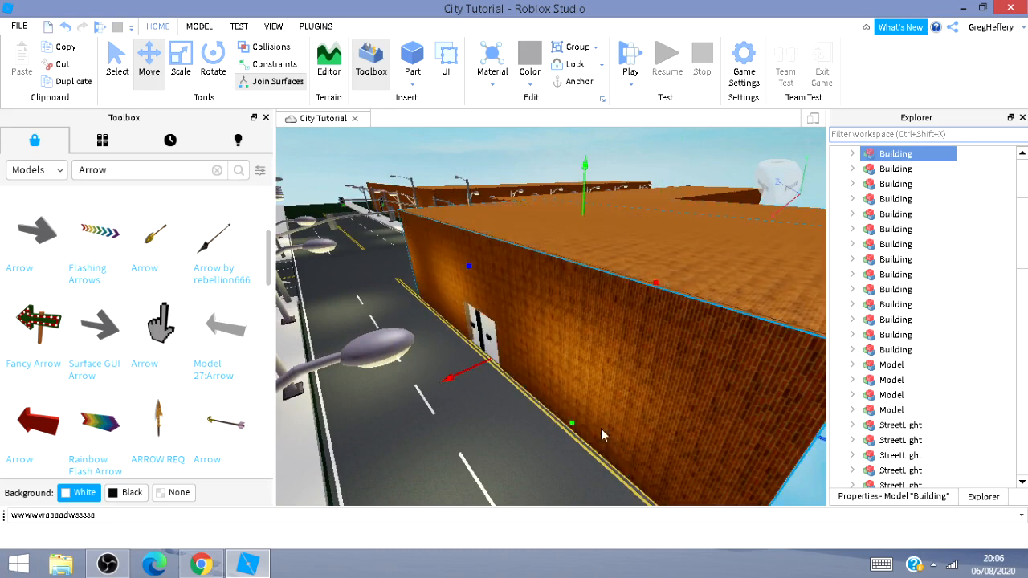
pyautogui.press('a')
# Adjust the building's position on the corner plot so it sits behind the streetlights along the sidewalk.
pyautogui.press('a')
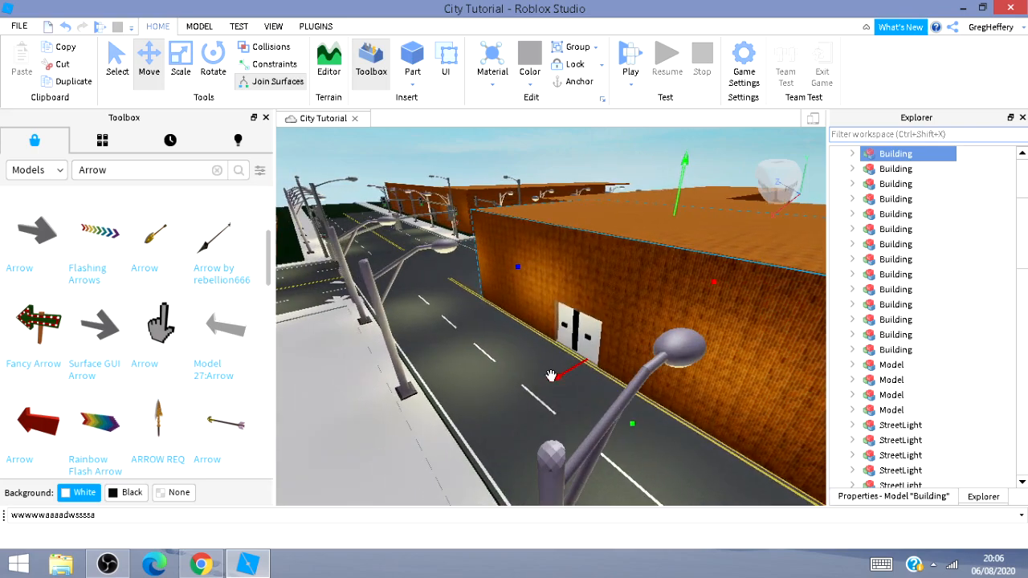
pyautogui.moveTo(558, 377); pyautogui.dragTo(246, 363)
pyautogui.press('a')
pyautogui.press('a')
pyautogui.moveTo(346, 367)
pyautogui.mouseDown(button='right')
pyautogui.moveTo(367, 372)
pyautogui.moveTo(312, 366)
pyautogui.moveTo(337, 372)
pyautogui.mouseUp(button='right')
pyautogui.press('a')
pyautogui.press('a')
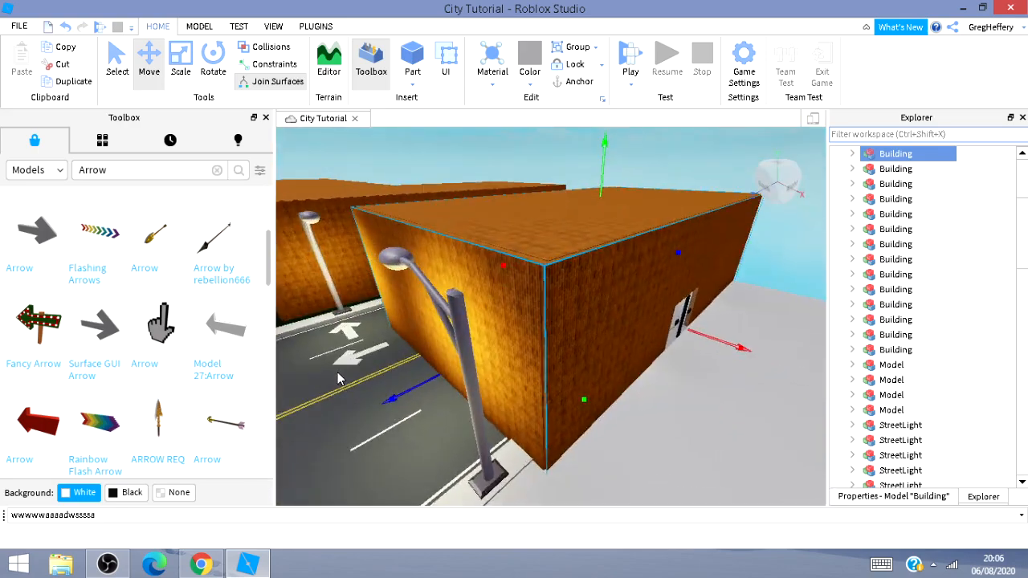
pyautogui.press('s')
pyautogui.press('s')
pyautogui.press('d')
pyautogui.moveTo(662, 346); pyautogui.dragTo(965, 434)
pyautogui.press('s')
pyautogui.press('a')
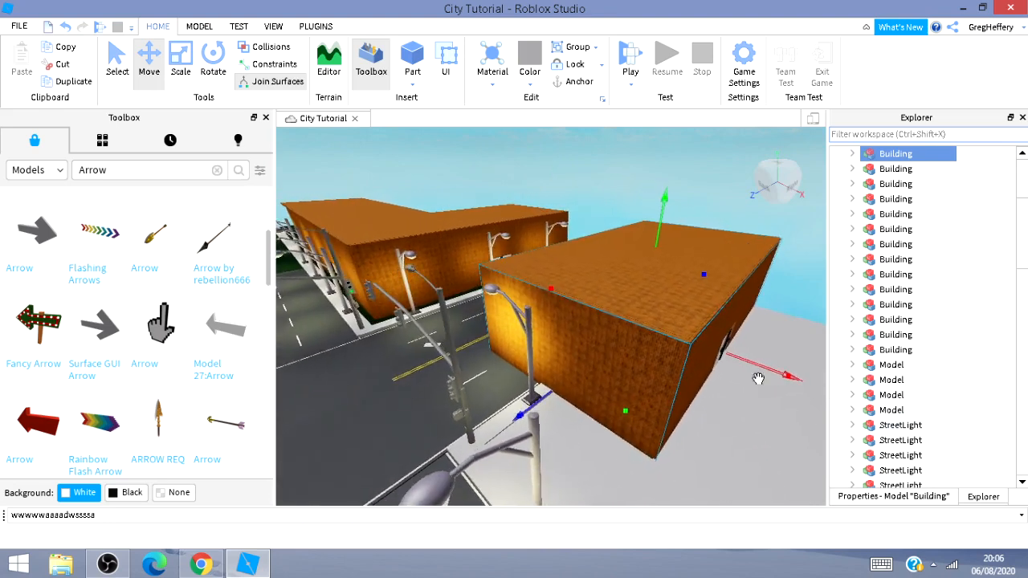
pyautogui.press('s')
pyautogui.moveTo(747, 399); pyautogui.dragTo(733, 375, button='right')
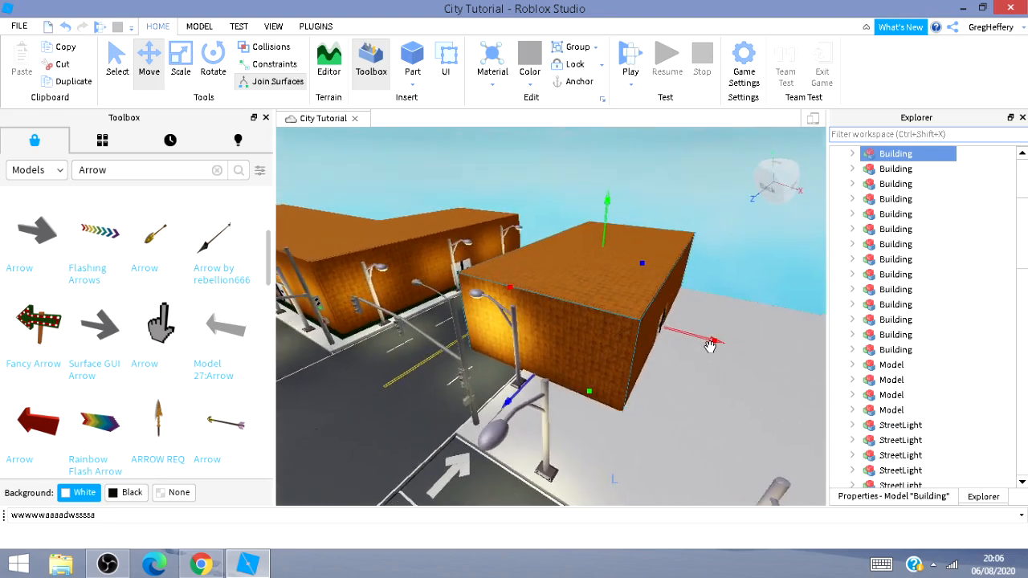
pyautogui.moveTo(710, 335); pyautogui.dragTo(901, 427)
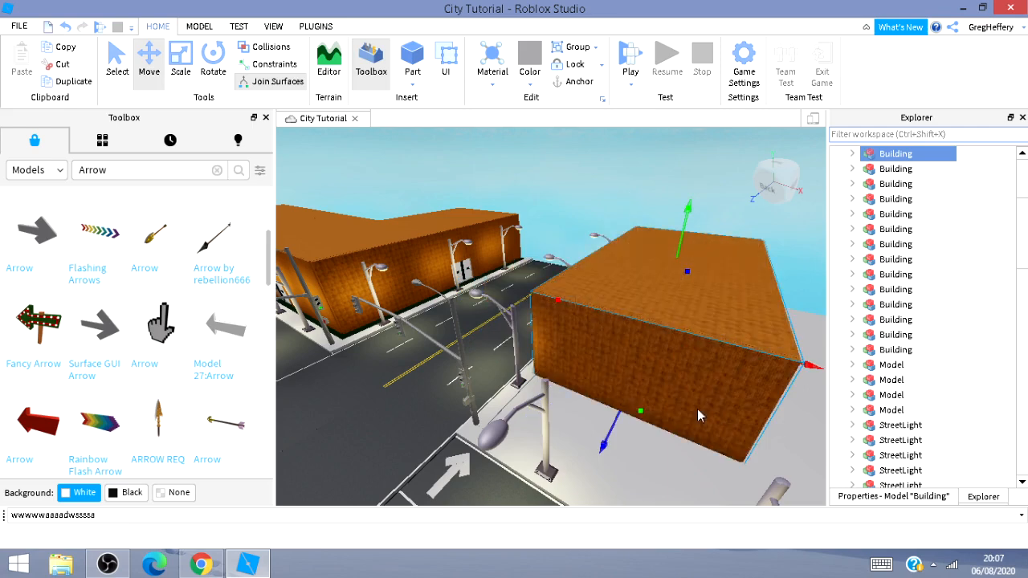
pyautogui.moveTo(614, 422); pyautogui.dragTo(657, 479)
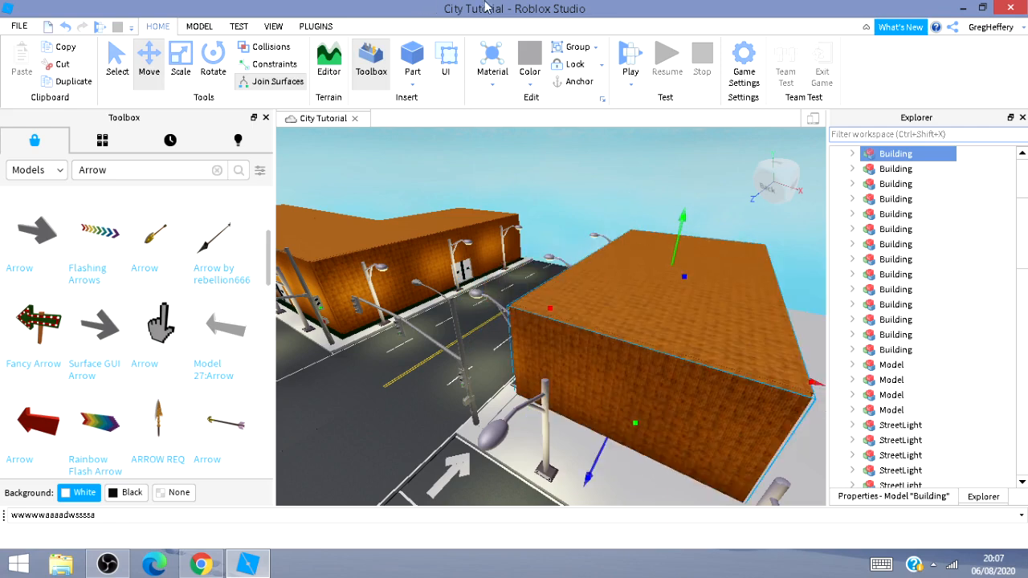
pyautogui.press('s')
pyautogui.press('d')
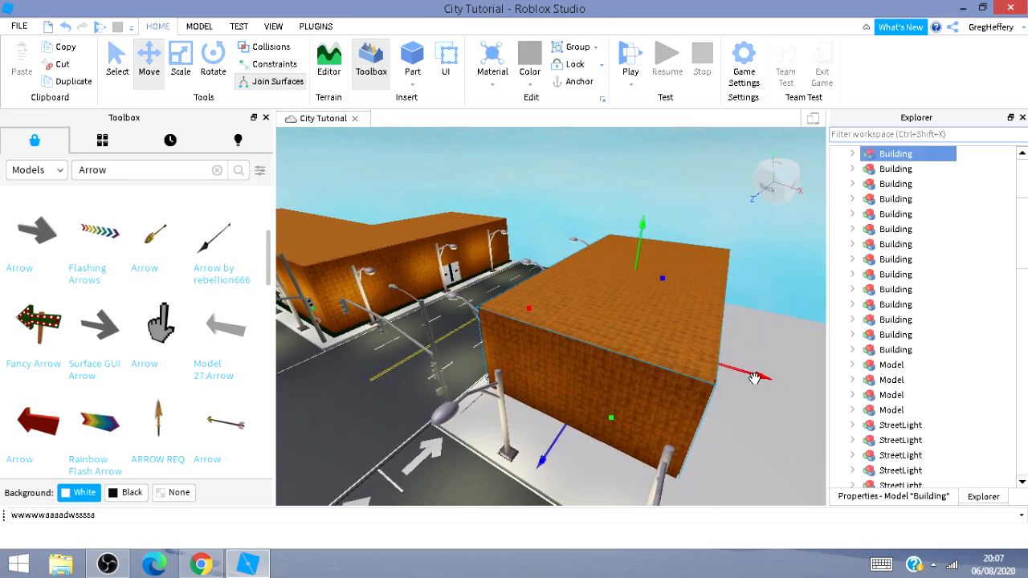
pyautogui.moveTo(755, 378); pyautogui.dragTo(811, 401)
# Navigate around the street to check the building's placement from the road.
pyautogui.moveTo(615, 278); pyautogui.dragTo(739, 297, button='right')
pyautogui.press('s')
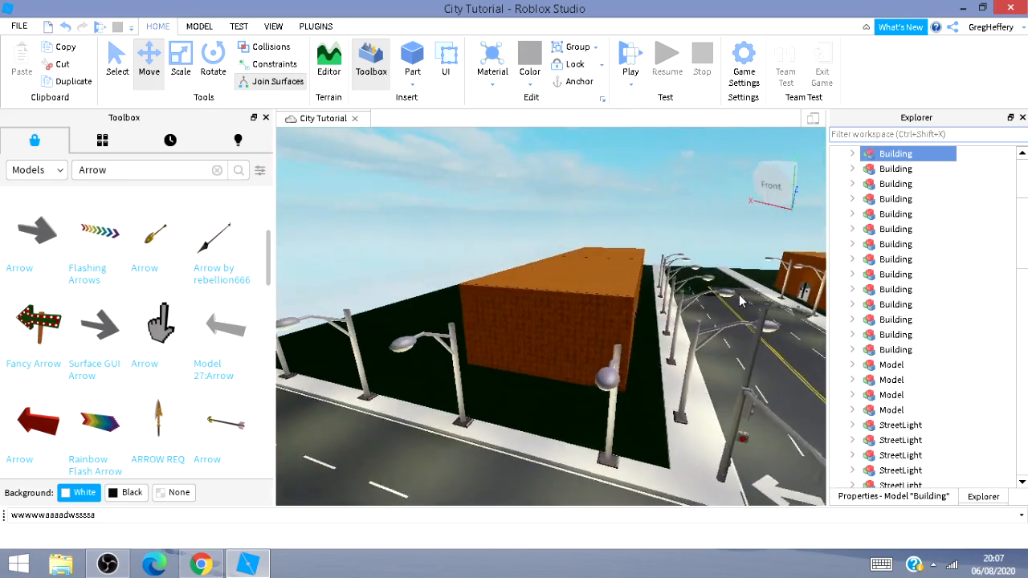
pyautogui.press('d')
pyautogui.moveTo(697, 178); pyautogui.dragTo(708, 265, button='right')
pyautogui.press('d')
pyautogui.moveTo(608, 280); pyautogui.dragTo(779, 271, button='right')
pyautogui.moveTo(492, 263); pyautogui.dragTo(689, 273, button='right')
pyautogui.press('w')
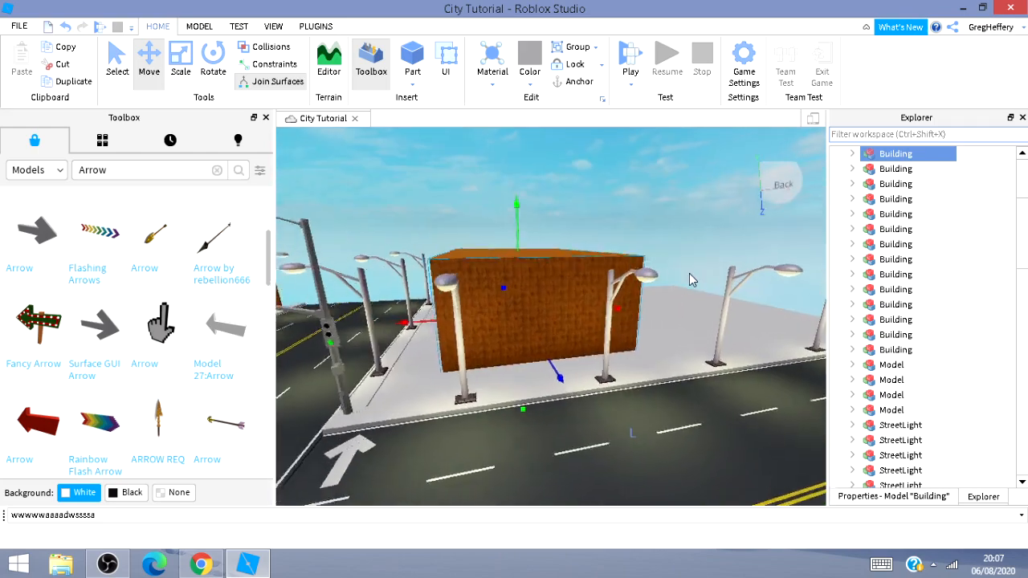
pyautogui.press('a')
pyautogui.press('s')
pyautogui.press('d')
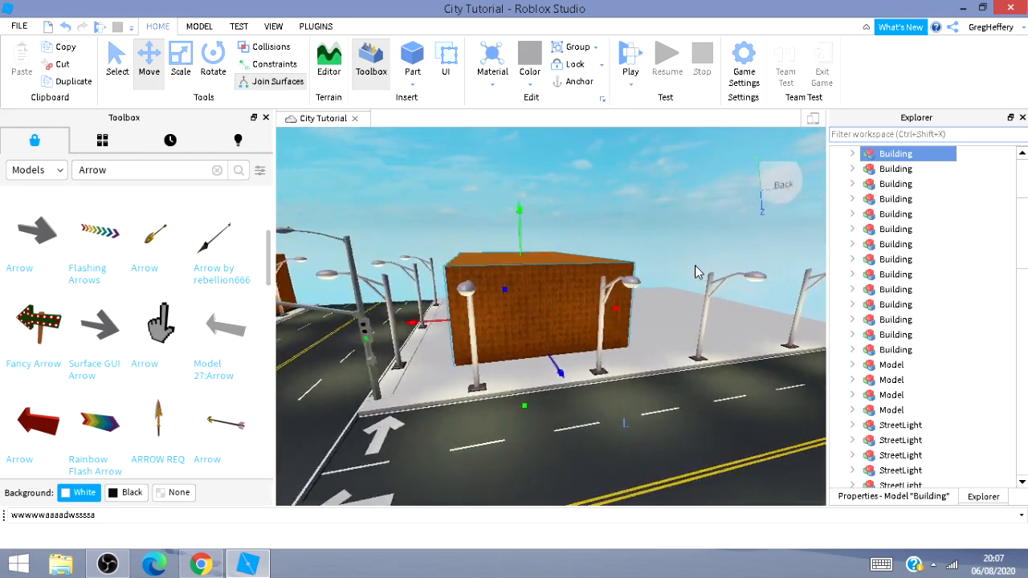
pyautogui.press('d')
# Duplicate the building and slide the copy along the sidewalk to extend the row beside it.
pyautogui.moveTo(697, 272); pyautogui.dragTo(697, 271, button='right')
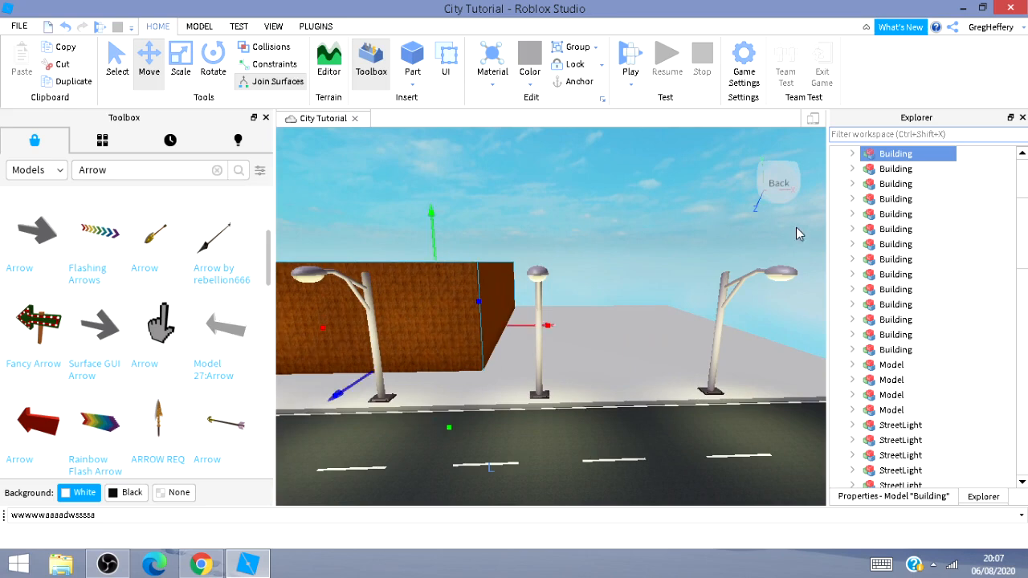
pyautogui.hotkey('ctrl', 'd')
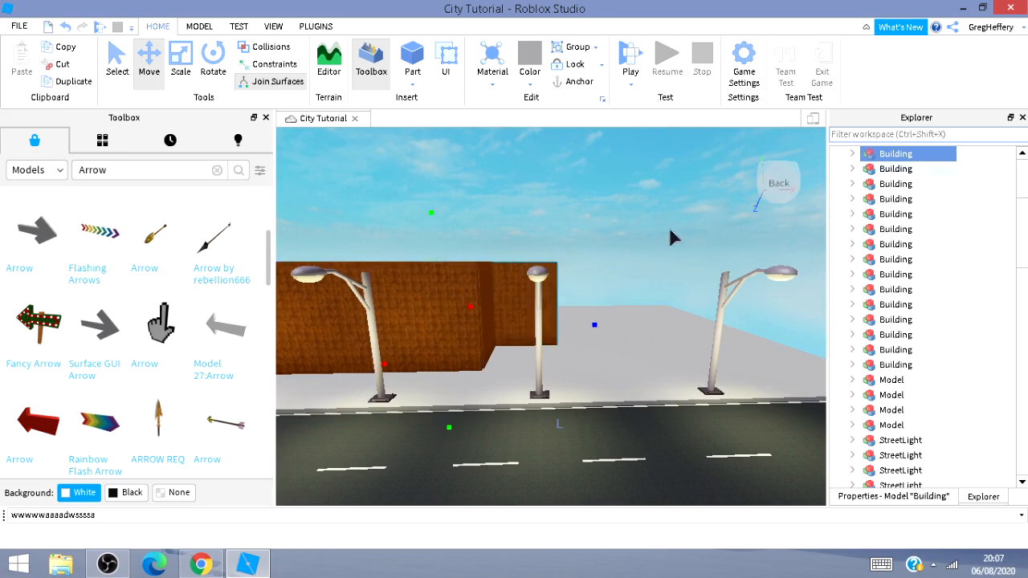
pyautogui.moveTo(600, 325); pyautogui.dragTo(764, 360)
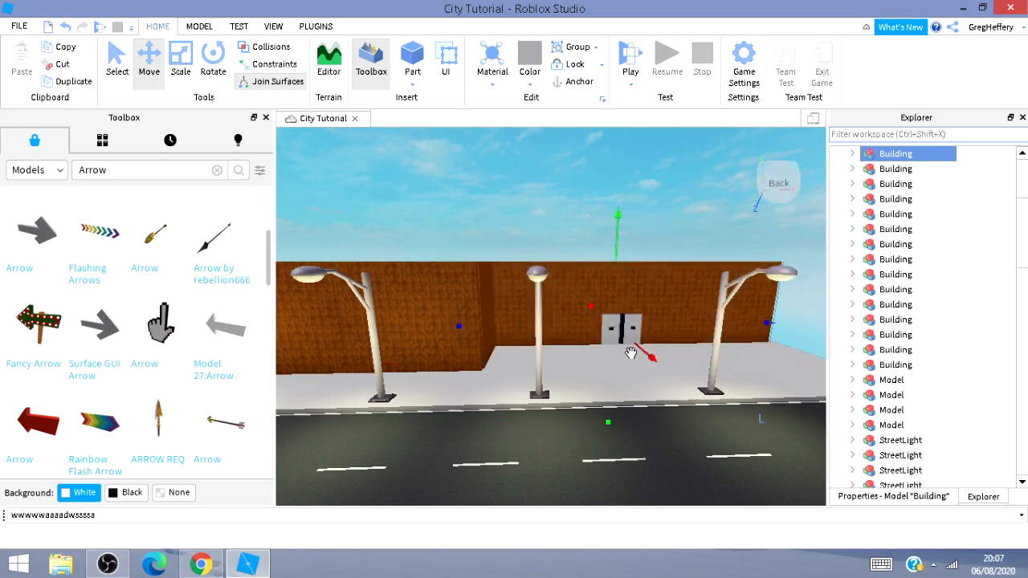
pyautogui.moveTo(640, 348); pyautogui.dragTo(643, 367)
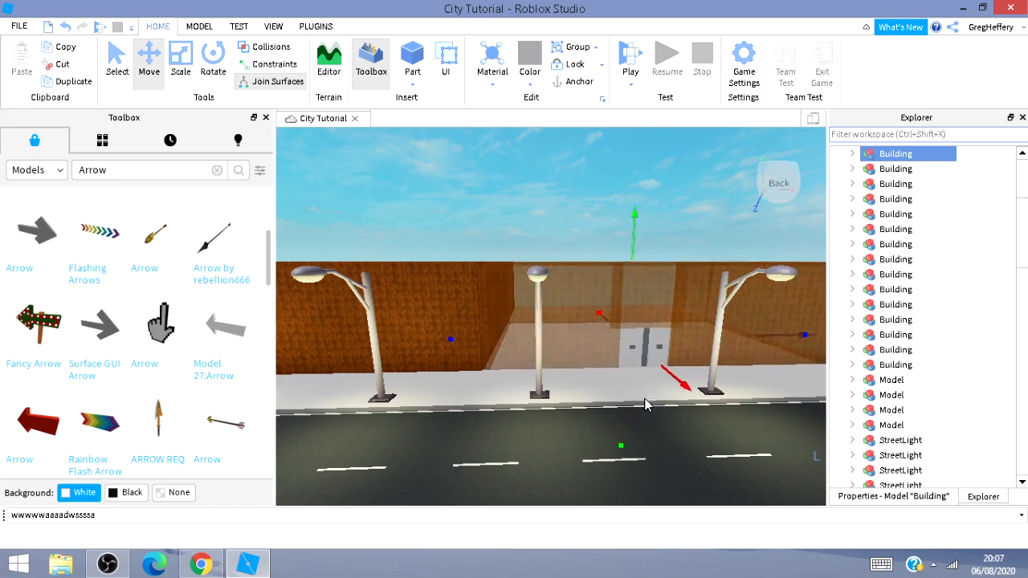
# Navigate back along the street to view the row of buildings on both sides.
pyautogui.press('d')
pyautogui.press('d')
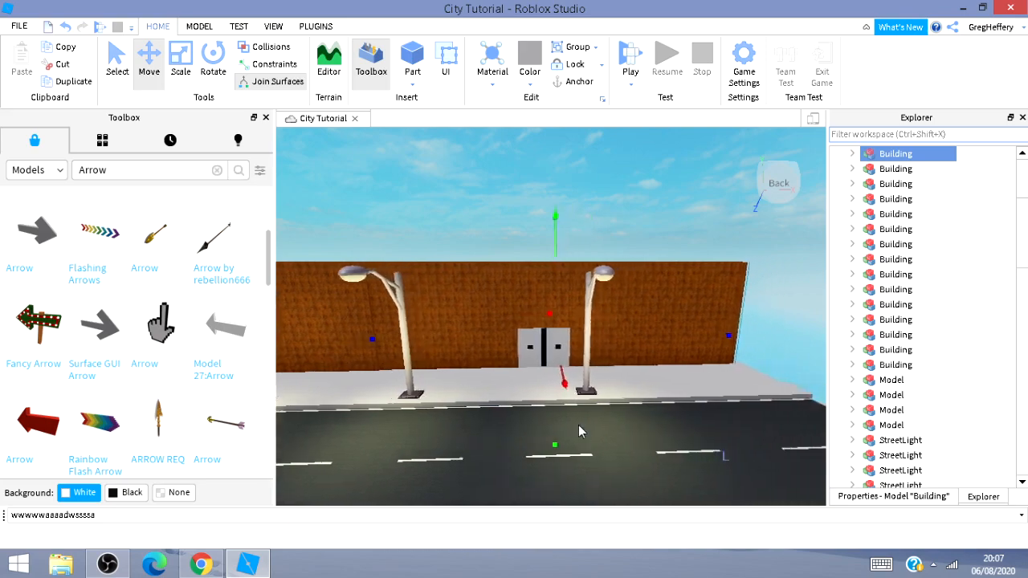
pyautogui.moveTo(578, 425); pyautogui.dragTo(722, 425, button='right')
pyautogui.press('s')
pyautogui.press('s')
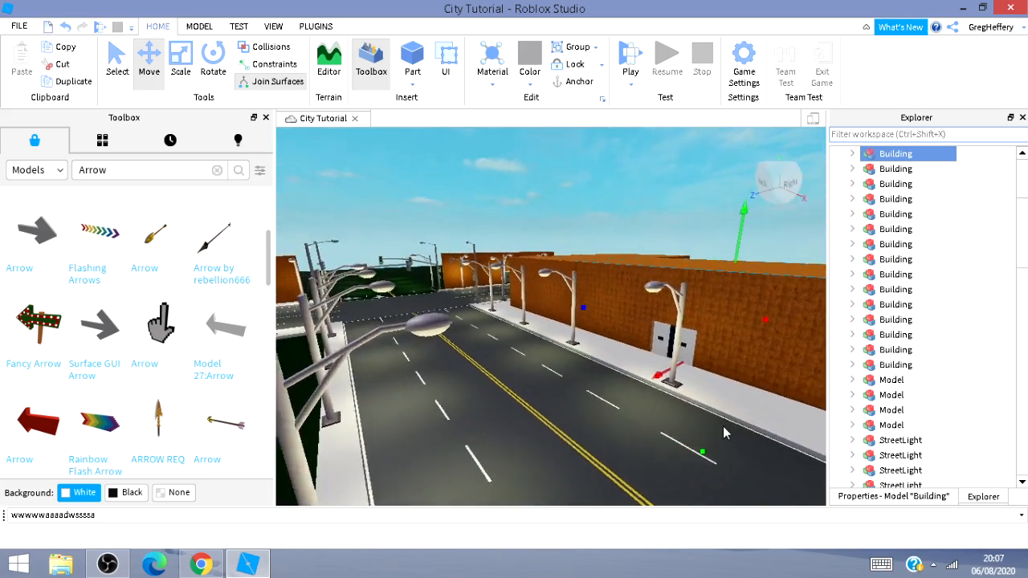
# Duplicate the building and move the copy onto the corner plot beside the intersection.
pyautogui.press('s')
pyautogui.press('d')
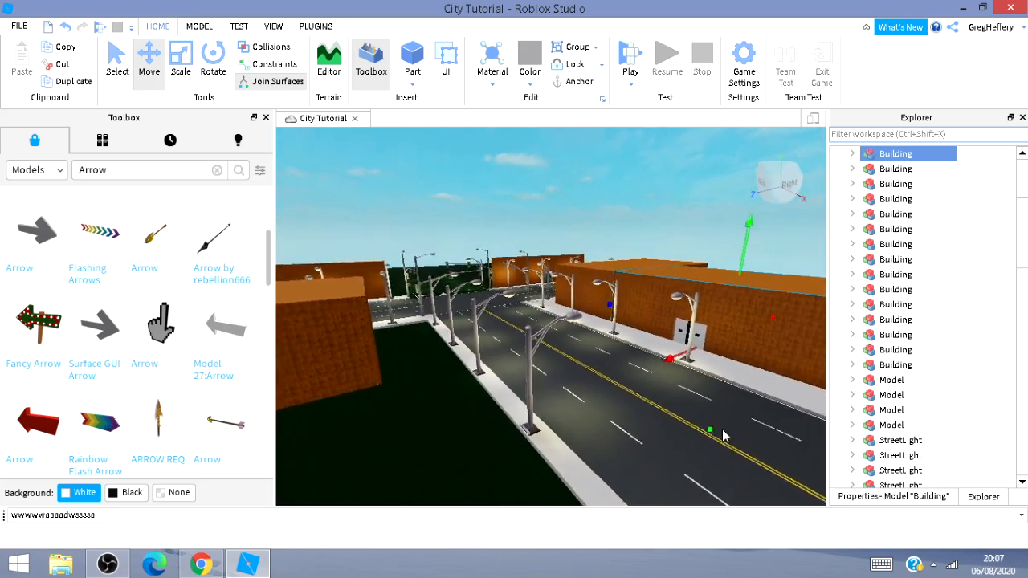
pyautogui.press('s')
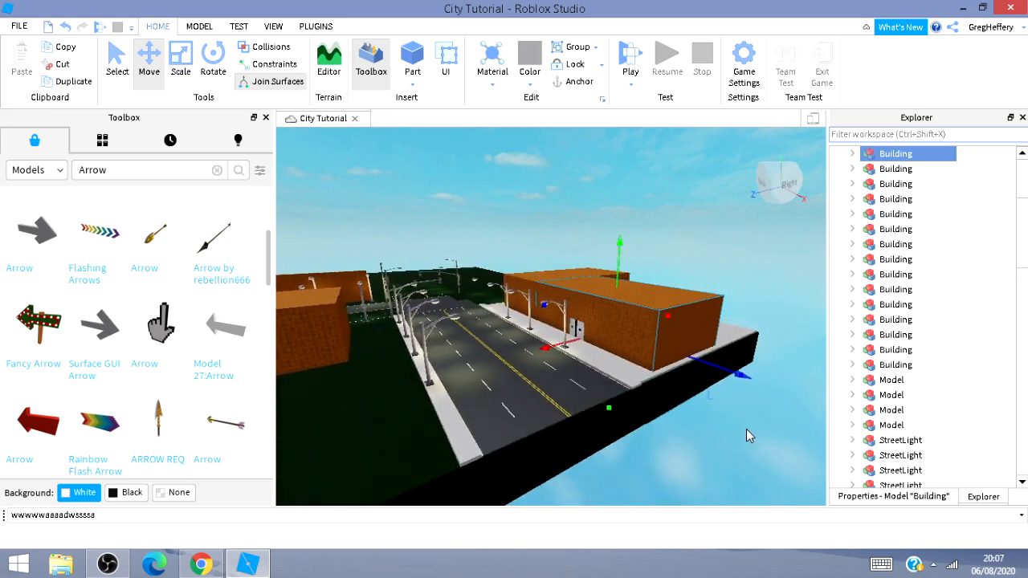
pyautogui.press('a')
pyautogui.press('w')
pyautogui.press('a')
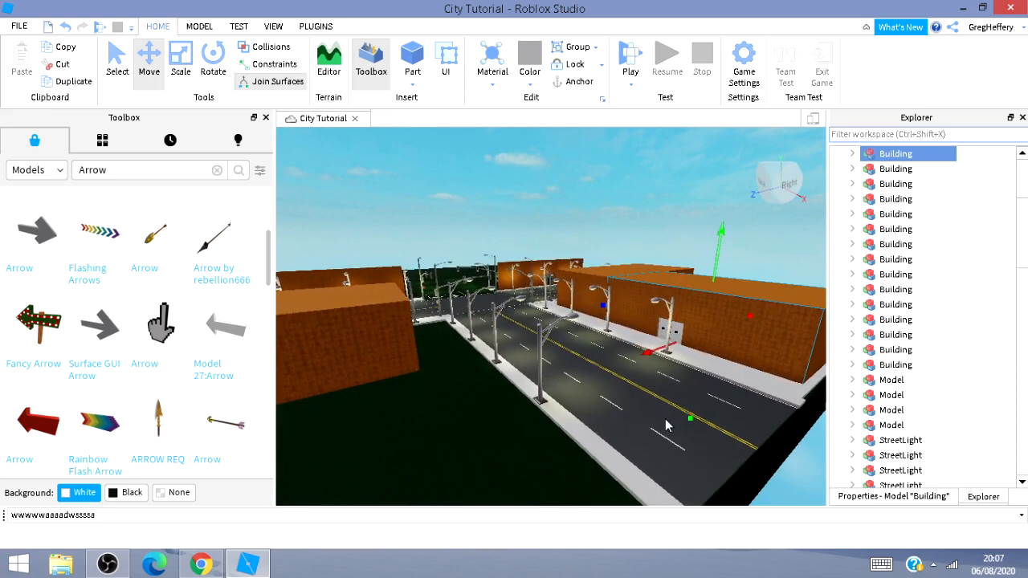
pyautogui.hotkey('ctrl', 'd')
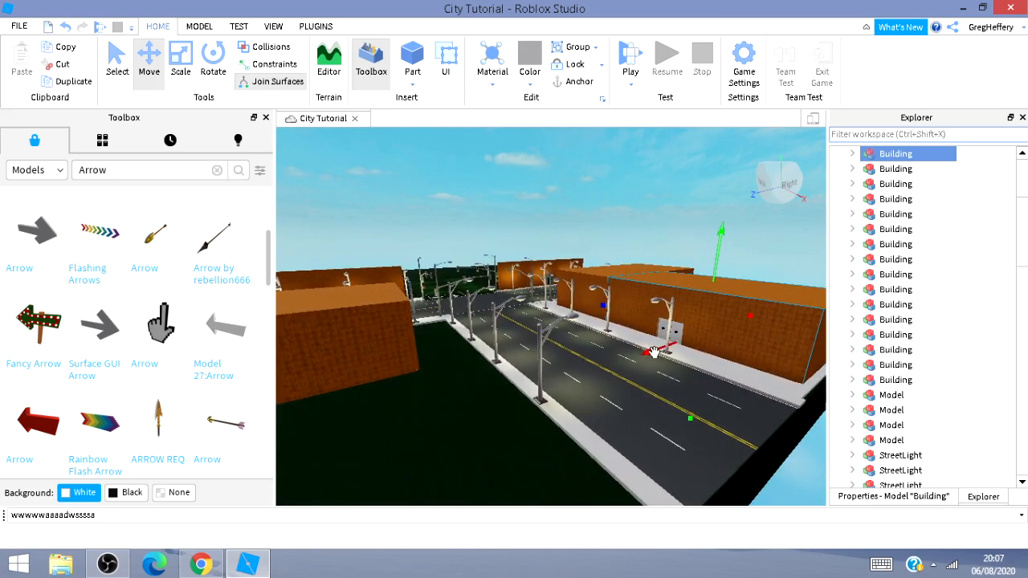
pyautogui.moveTo(652, 354); pyautogui.dragTo(140, 547)
pyautogui.press('s')
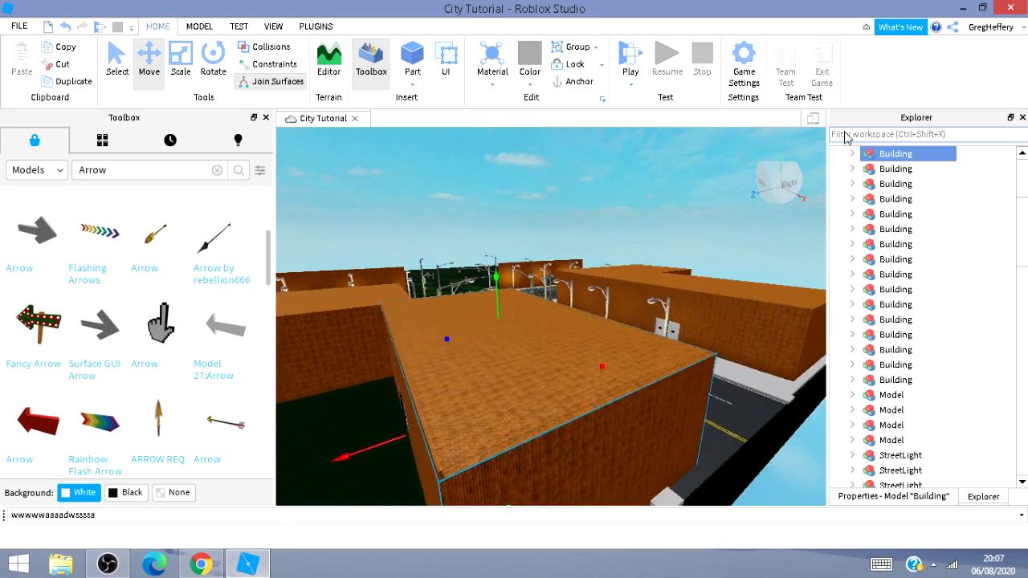
pyautogui.press('a')
pyautogui.press('a')
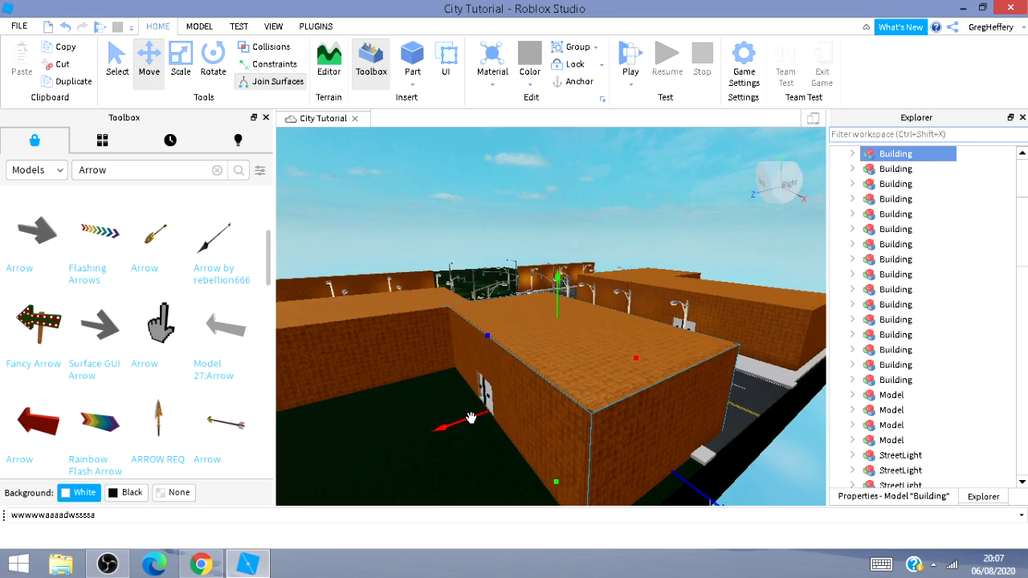
pyautogui.moveTo(471, 418); pyautogui.dragTo(382, 476)
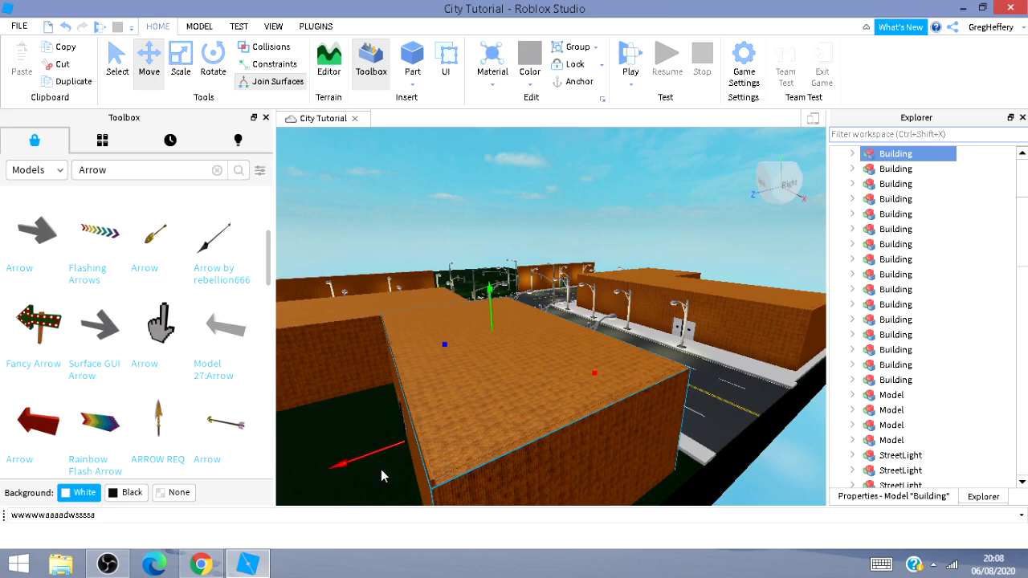
# Rotate the copied building 180 degrees and shift it back into line behind the sidewalk.
pyautogui.hotkey('ctrl', 'r')
pyautogui.hotkey('ctrl', 'r')
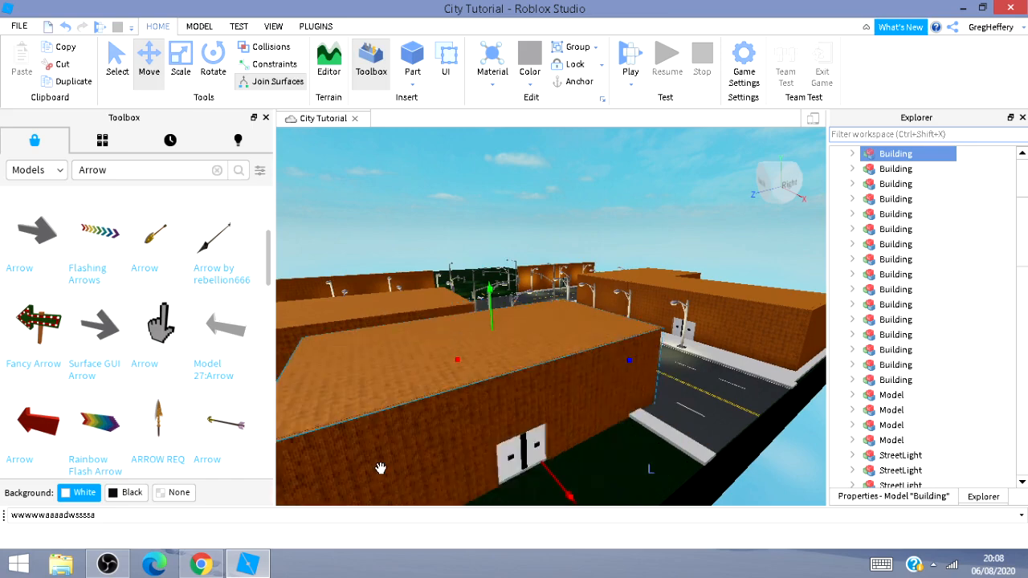
pyautogui.press('w')
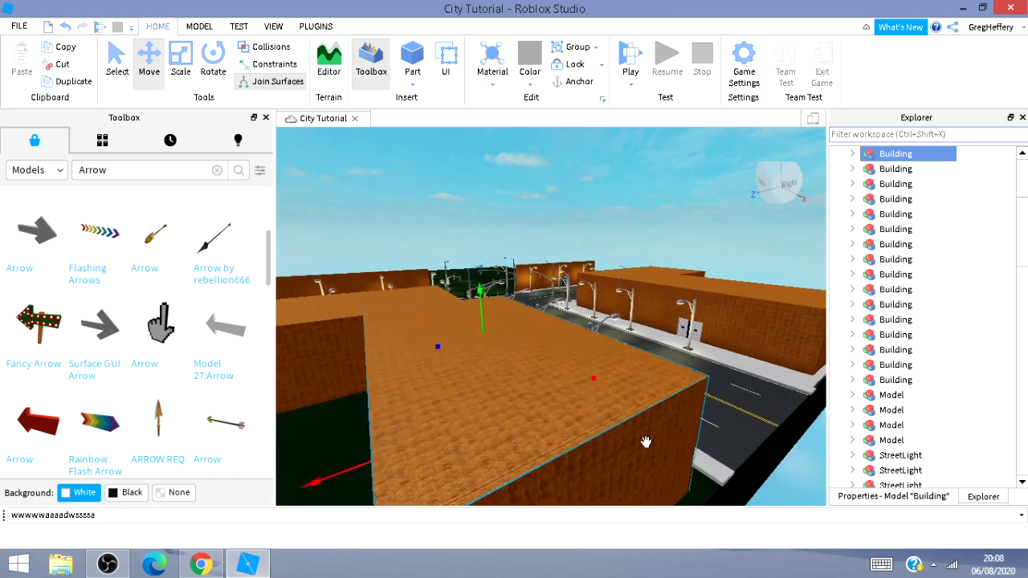
pyautogui.press('d')
pyautogui.press('d')
pyautogui.moveTo(687, 389); pyautogui.dragTo(641, 343, button='right')
# Search the toolbox models for Car.
pyautogui.press('w')
pyautogui.press('w')
pyautogui.click(129, 169)
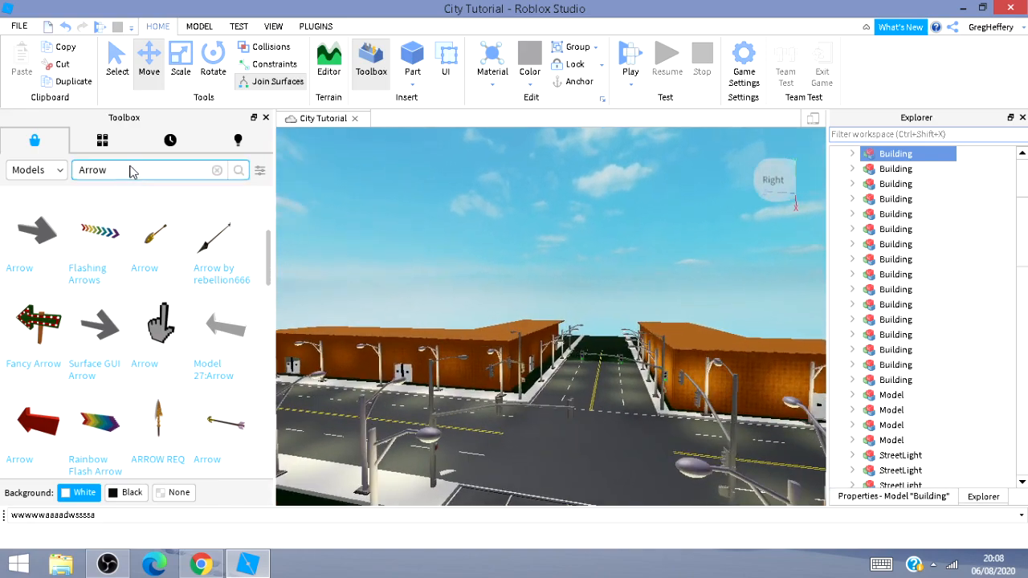
pyautogui.press('BackSpace')
pyautogui.press('BackSpace')
pyautogui.press('BackSpace')
pyautogui.press('BackSpace')
pyautogui.press('BackSpace')
pyautogui.write('Cars')
pyautogui.press('Return')
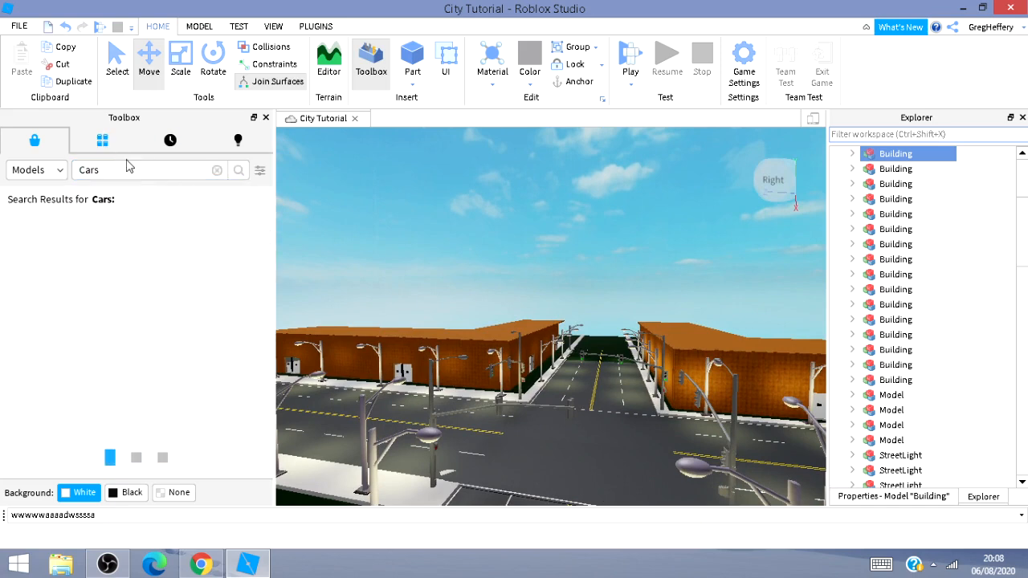
pyautogui.press('BackSpace')
pyautogui.press('Return')
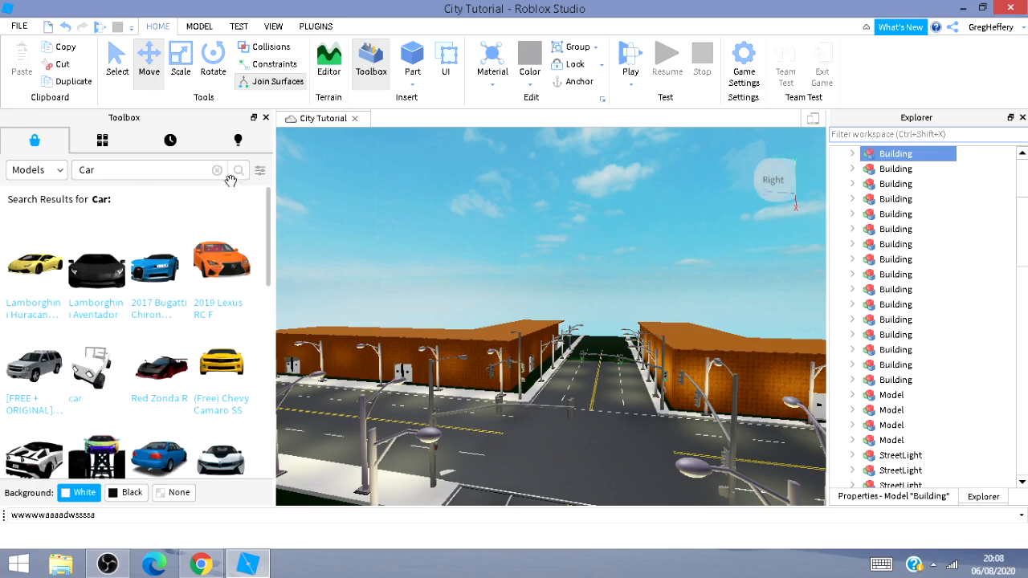
# Enable Collisions and place the 2012 Chevrolet Tahoe LTZ car in a lane of the road.
pyautogui.click(269, 47)
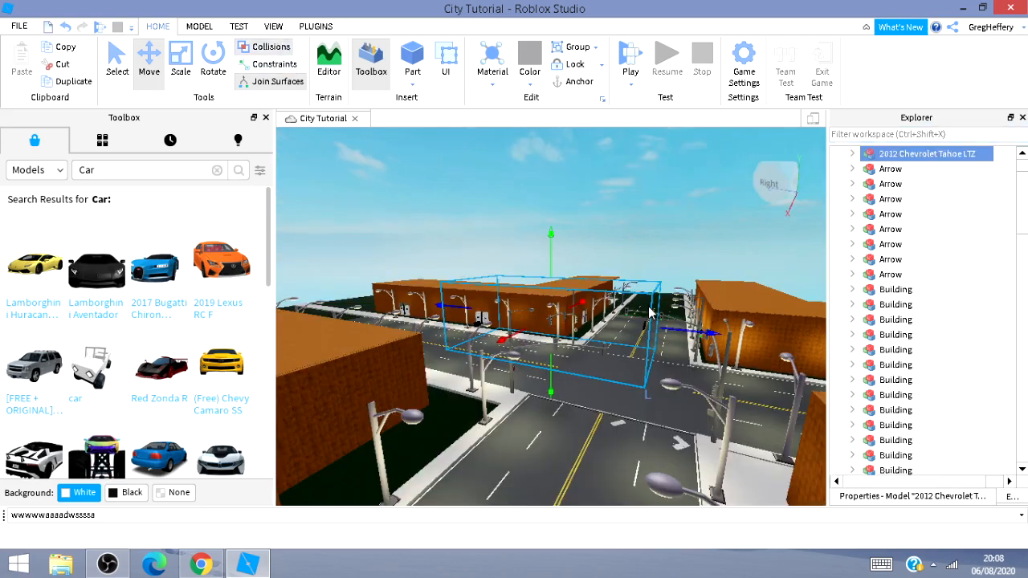
pyautogui.moveTo(556, 449); pyautogui.dragTo(567, 518)
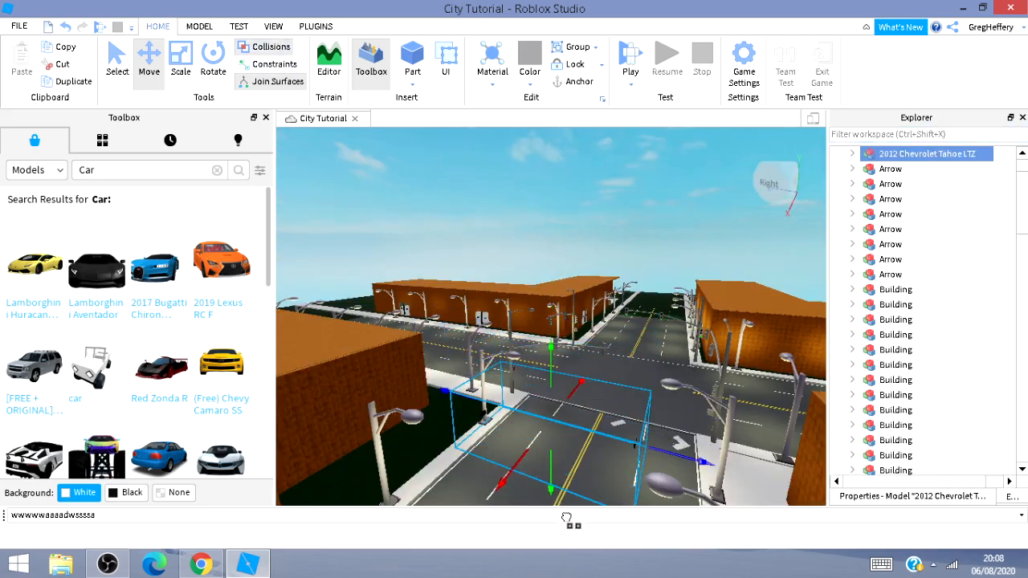
pyautogui.press('s')
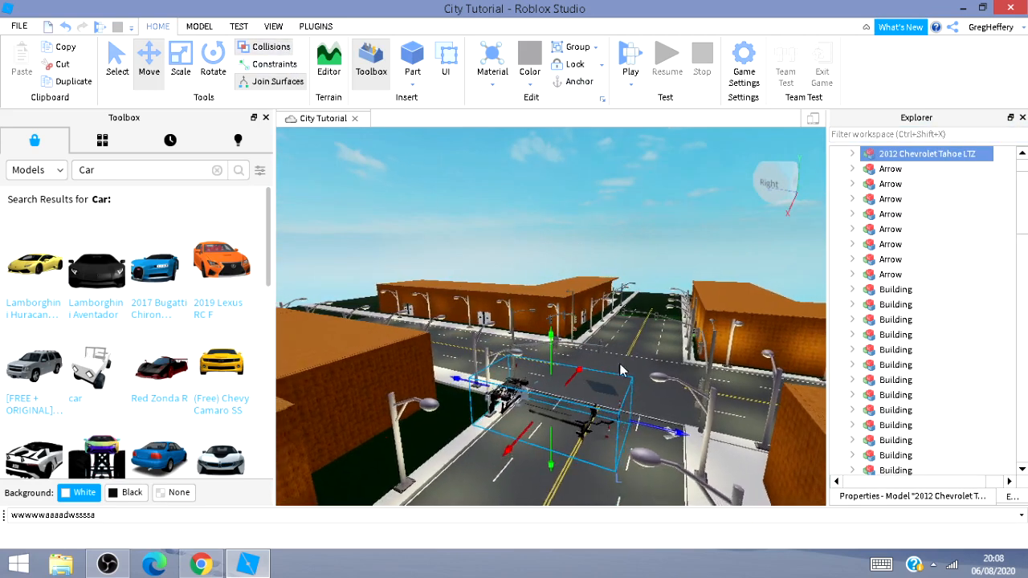
pyautogui.moveTo(619, 368); pyautogui.dragTo(640, 402, button='right')
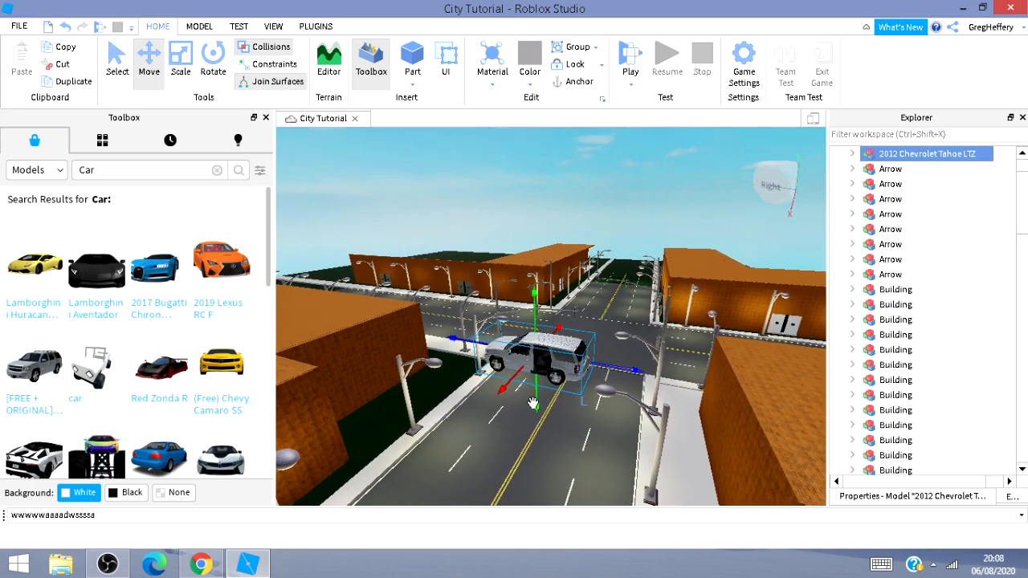
pyautogui.moveTo(534, 397); pyautogui.dragTo(537, 562)
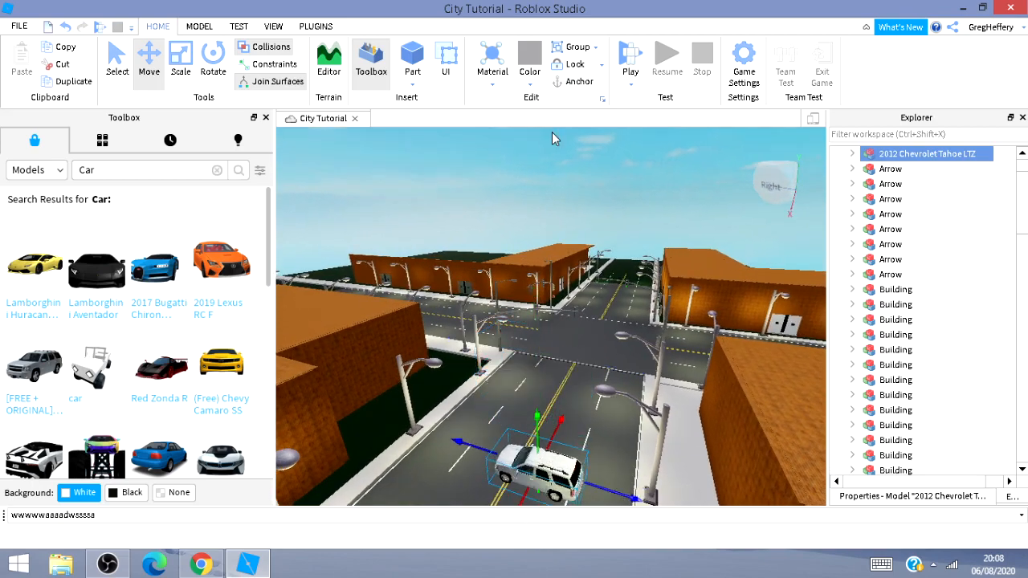
# Nudge the car slightly along its lane and move in to view it up close.
pyautogui.press('s')
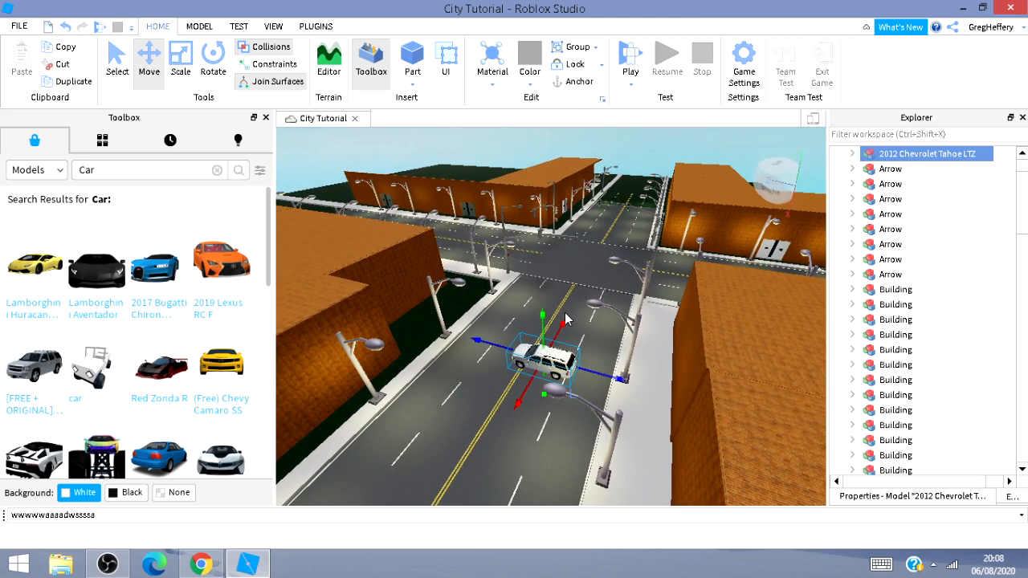
pyautogui.press('a')
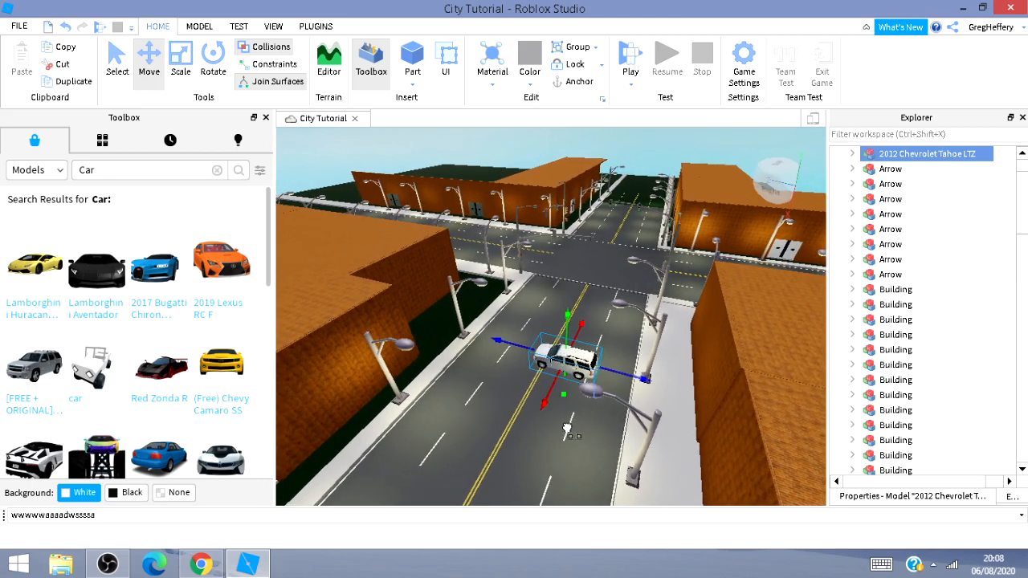
pyautogui.moveTo(566, 428); pyautogui.dragTo(567, 439)
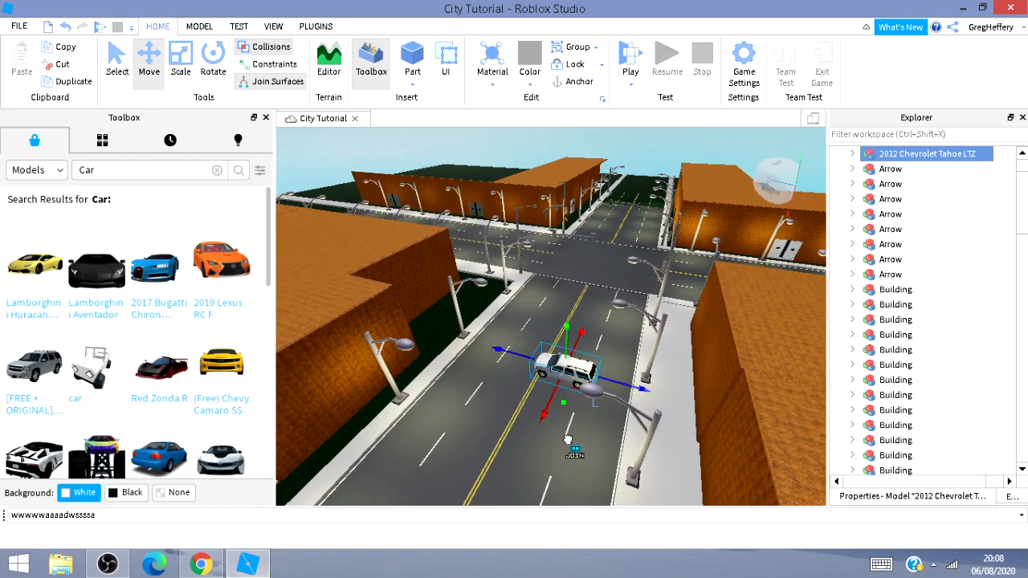
pyautogui.press('w')
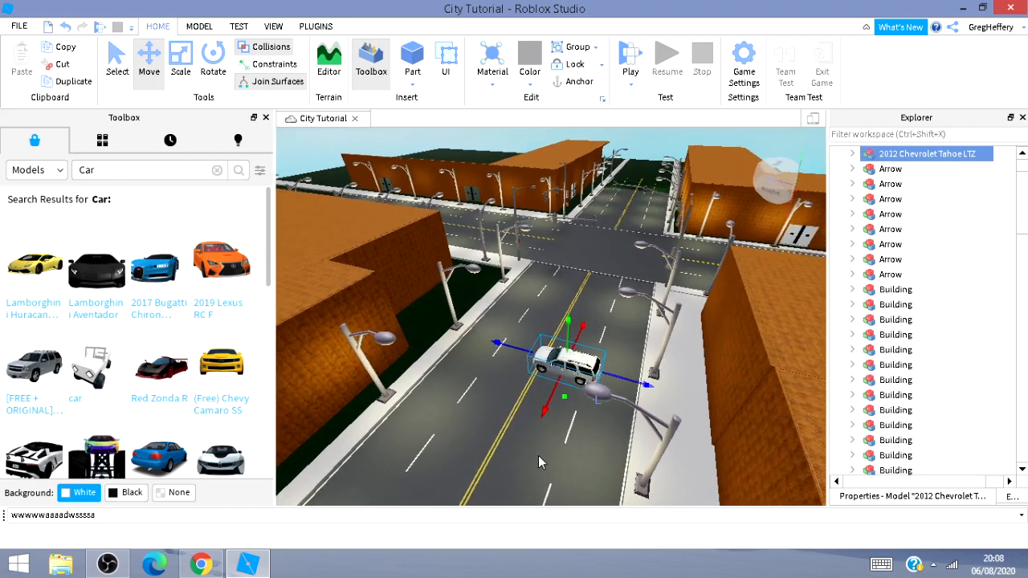
pyautogui.press('w')
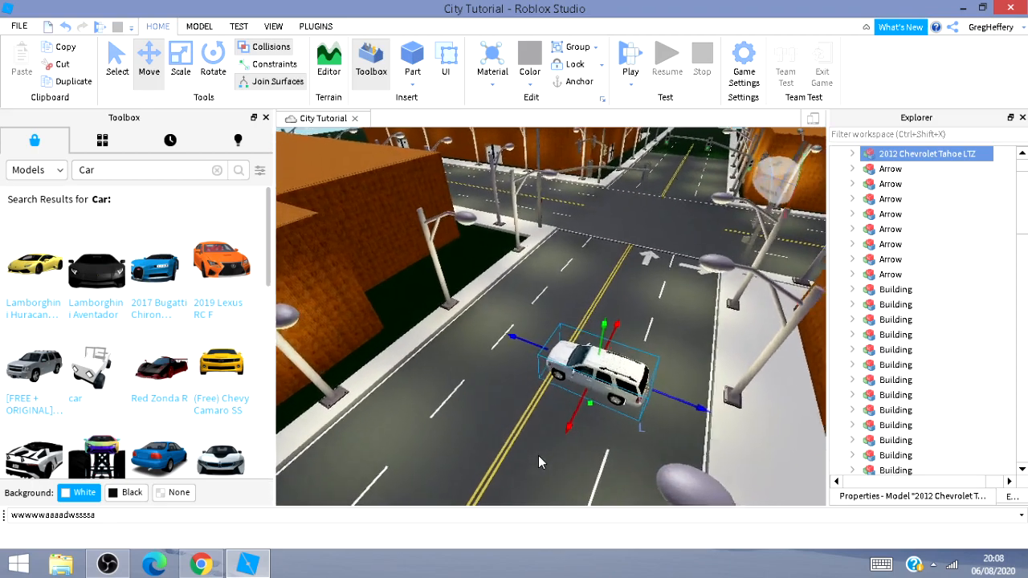
pyautogui.press('w')
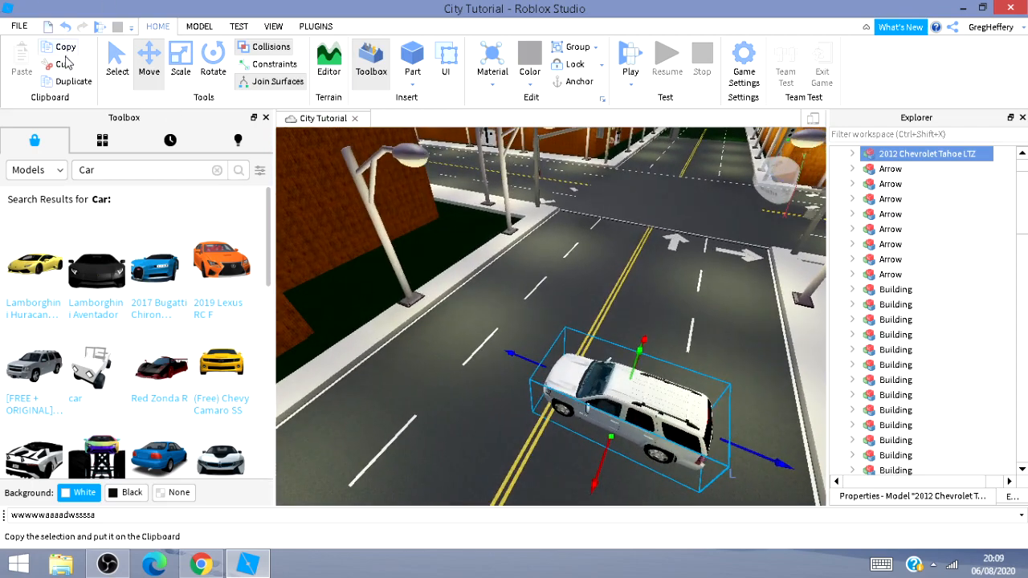
# Save the place to Roblox and start a playtest.
pyautogui.click(20, 26)
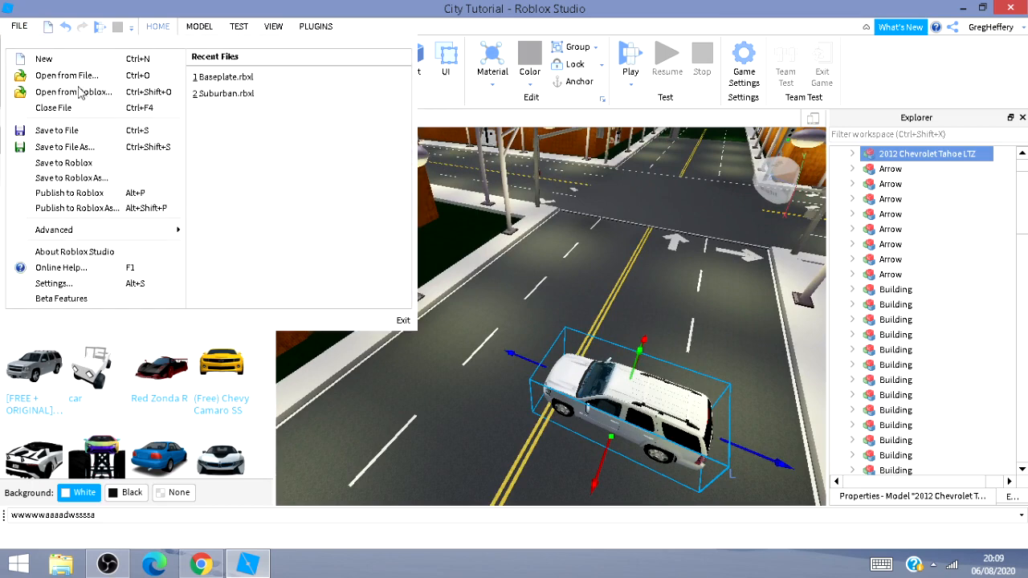
pyautogui.click(72, 164)
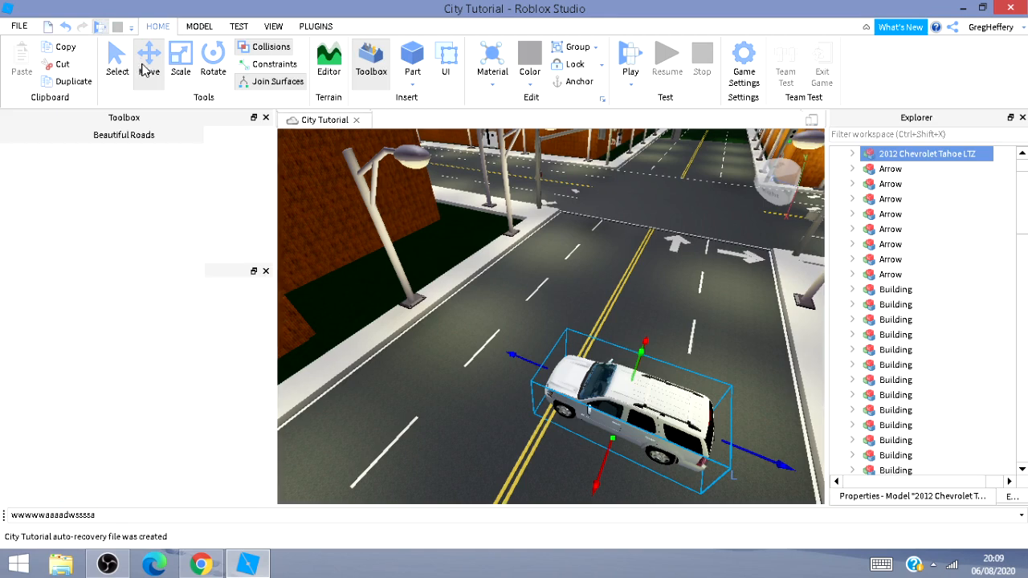
pyautogui.press('F5')
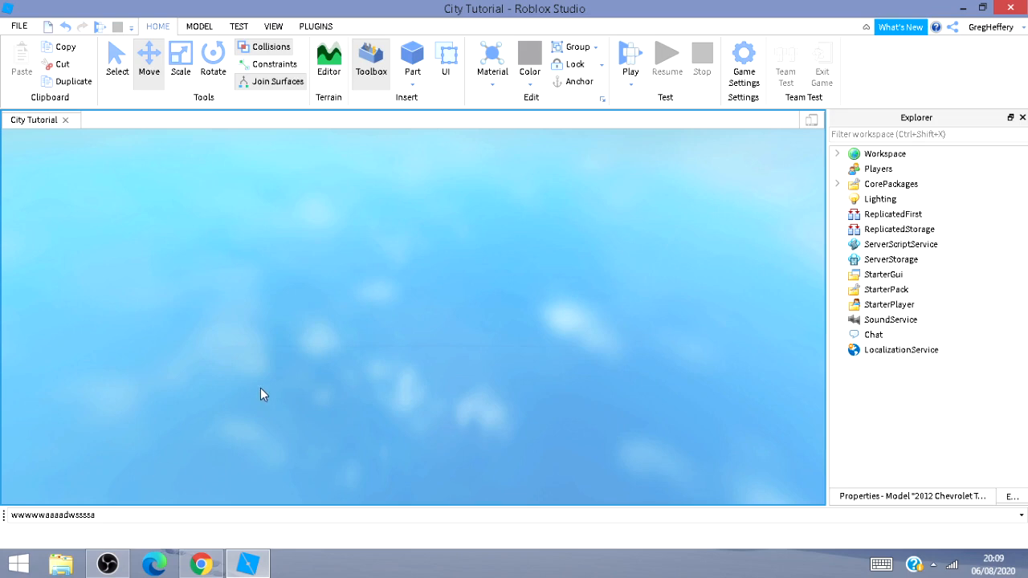
pyautogui.moveTo(108, 564)
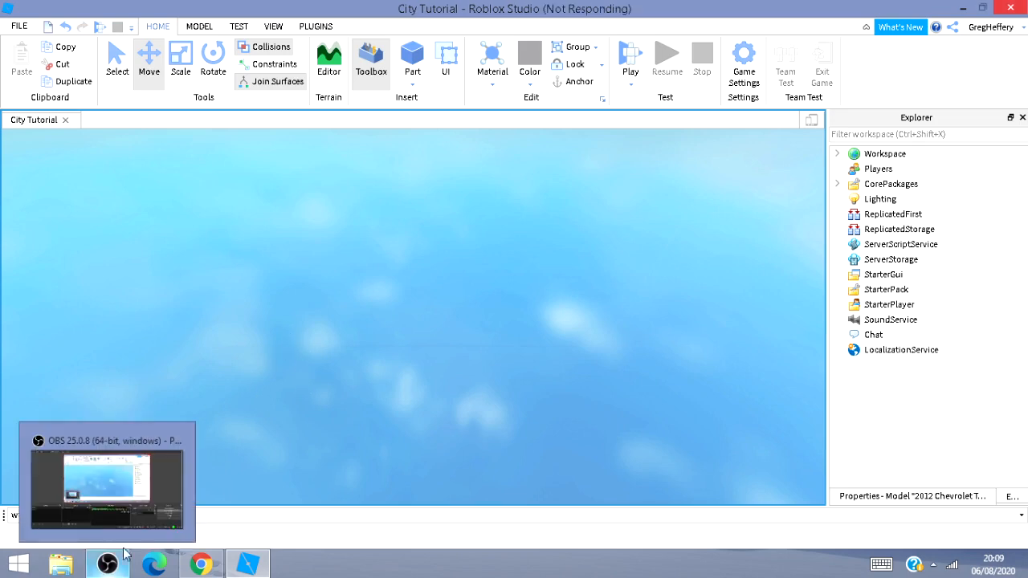
pyautogui.click(130, 500)
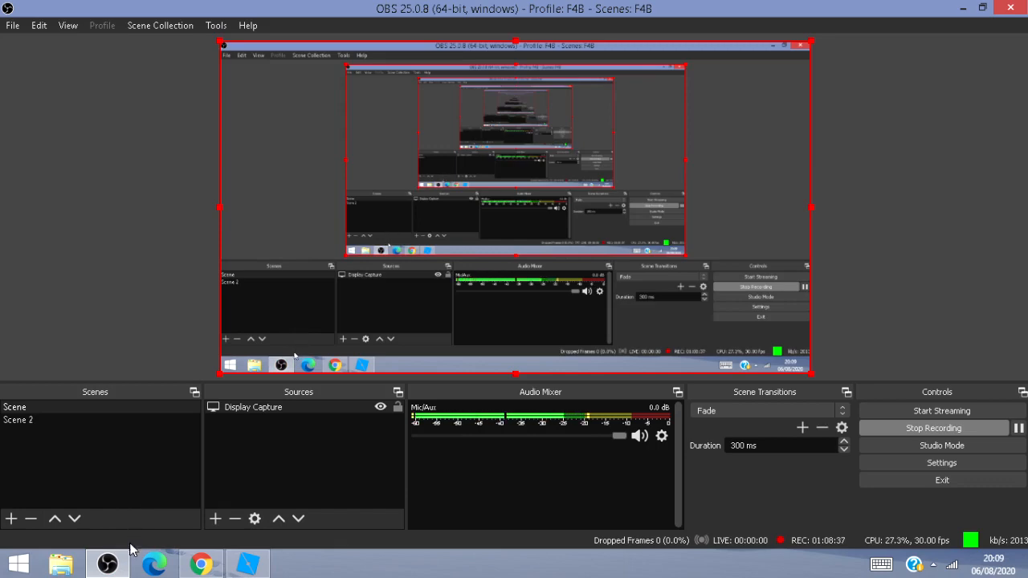
pyautogui.click(121, 568)
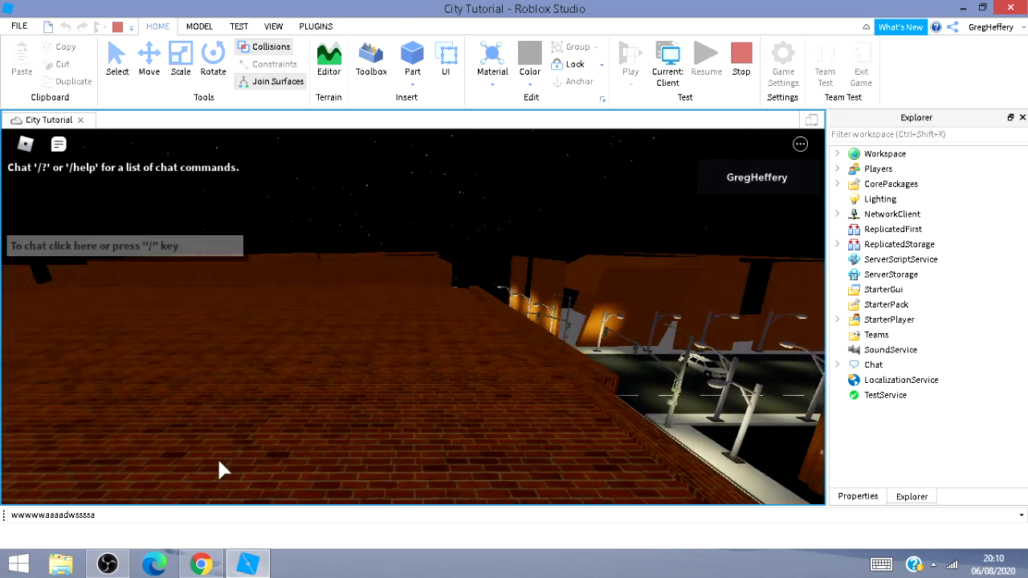
# Walk the character across the rooftops toward the street, then stop the playtest.
pyautogui.press('d')
pyautogui.press('w')
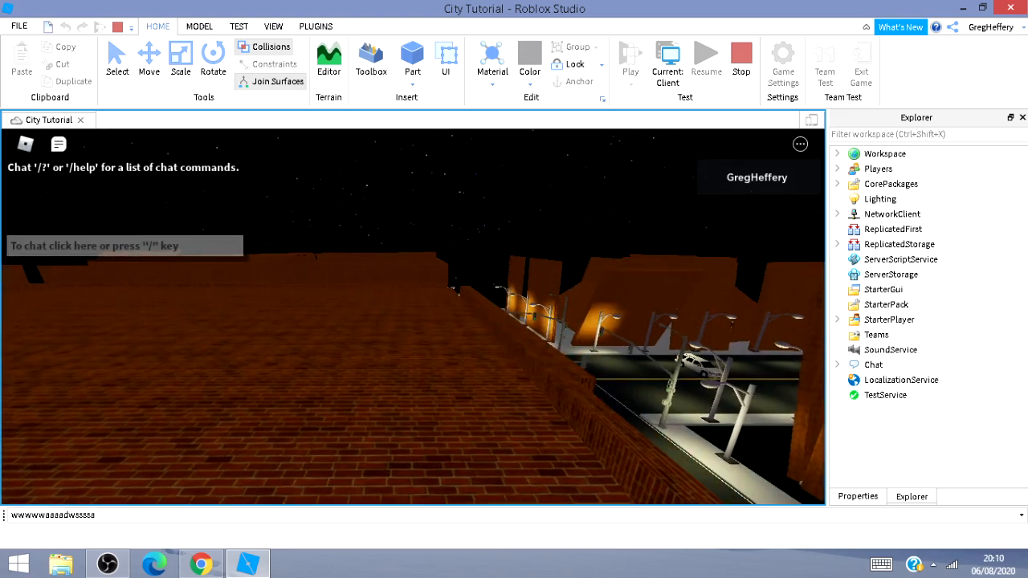
pyautogui.press('w')
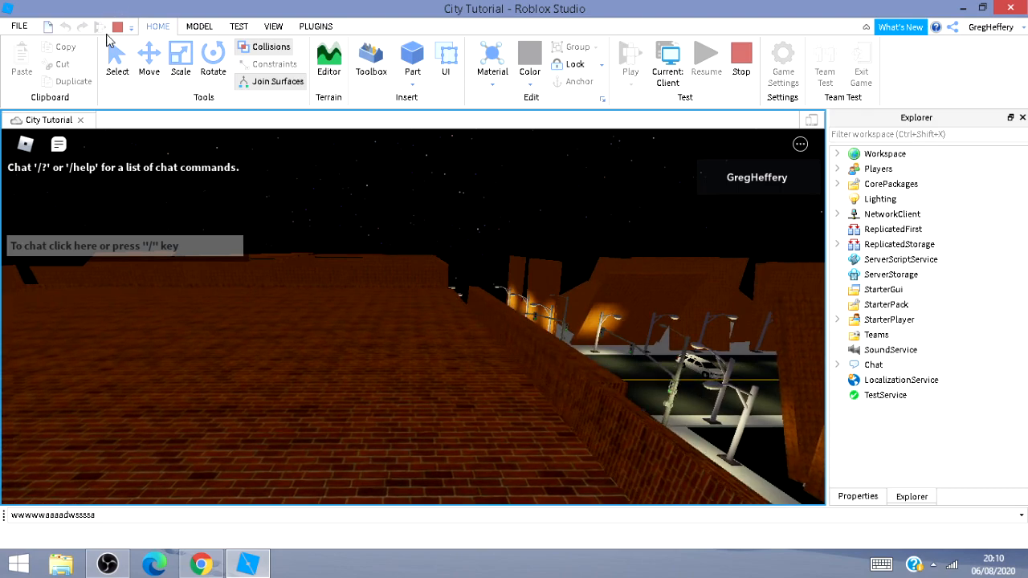
pyautogui.click(117, 30)
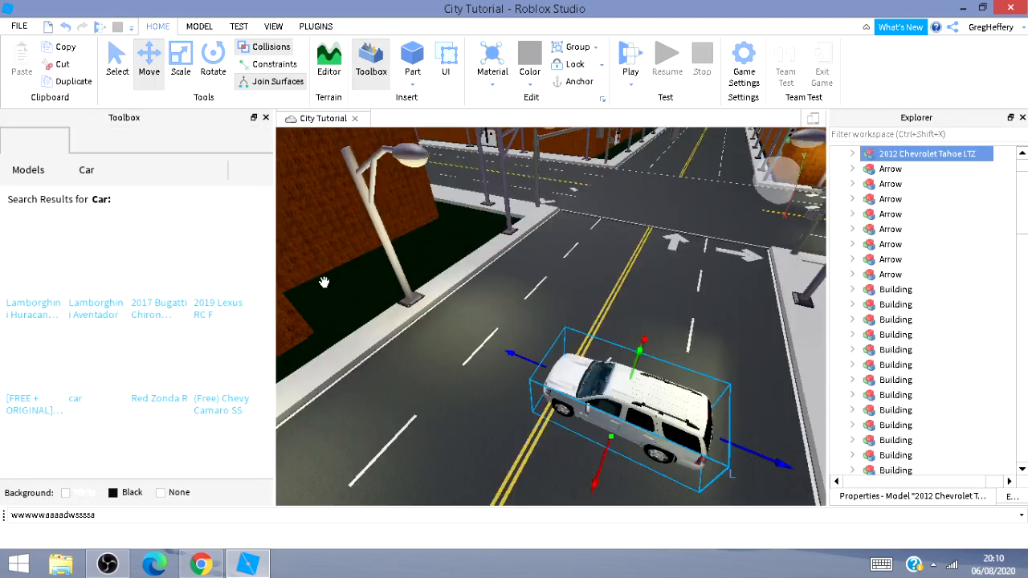
# Anchor the buildings along the right side of the street one at a time.
pyautogui.click(591, 276)
pyautogui.scroll(-1, 592, 278)
pyautogui.press('s')
pyautogui.moveTo(592, 277); pyautogui.dragTo(697, 268, button='right')
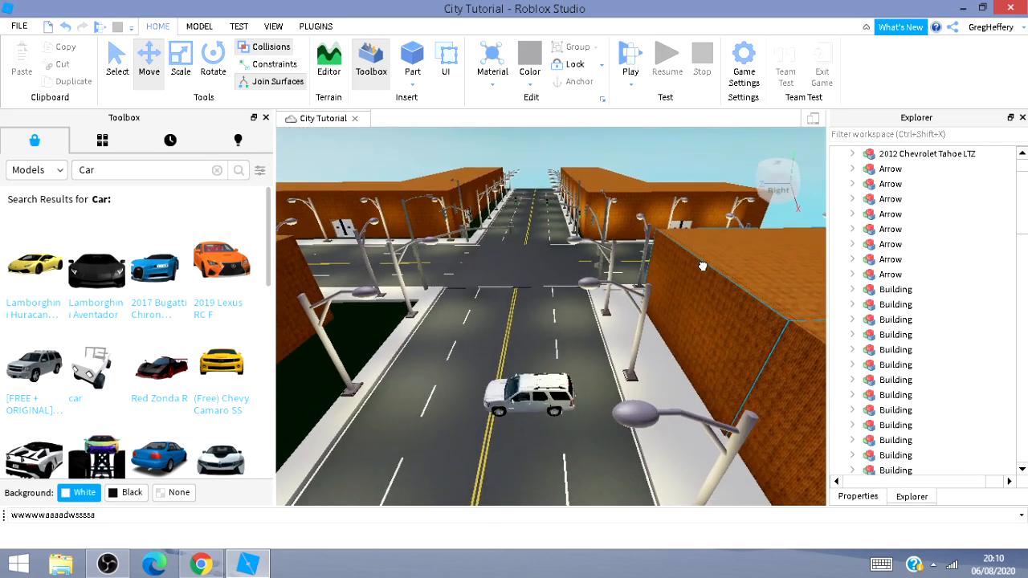
pyautogui.click(697, 268)
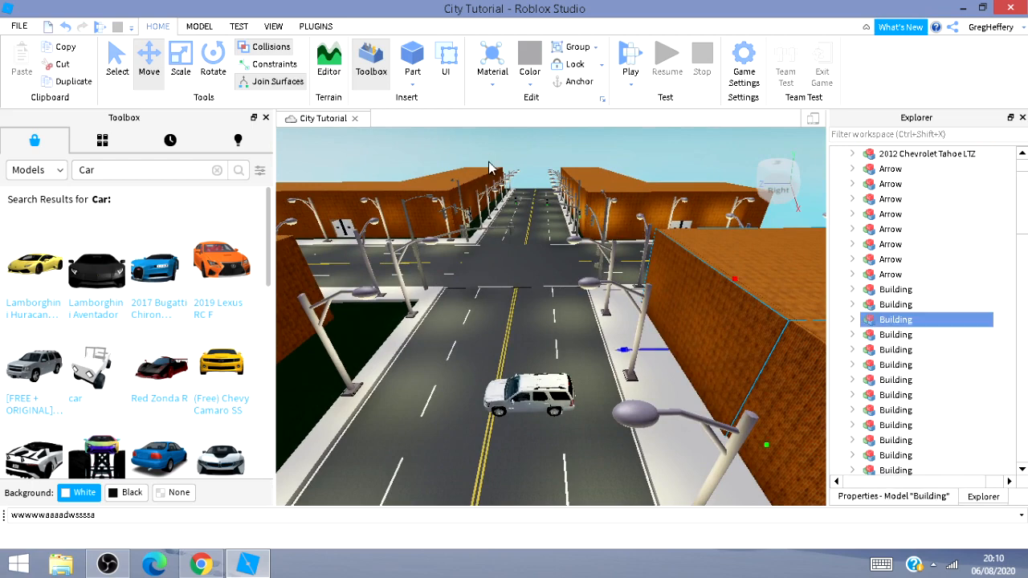
pyautogui.click(618, 197)
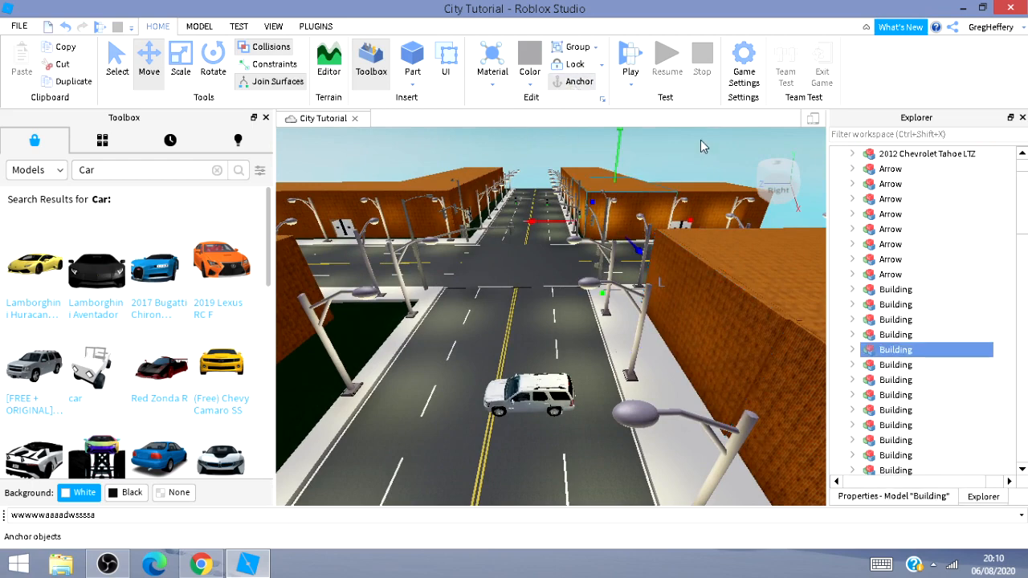
pyautogui.click(679, 184)
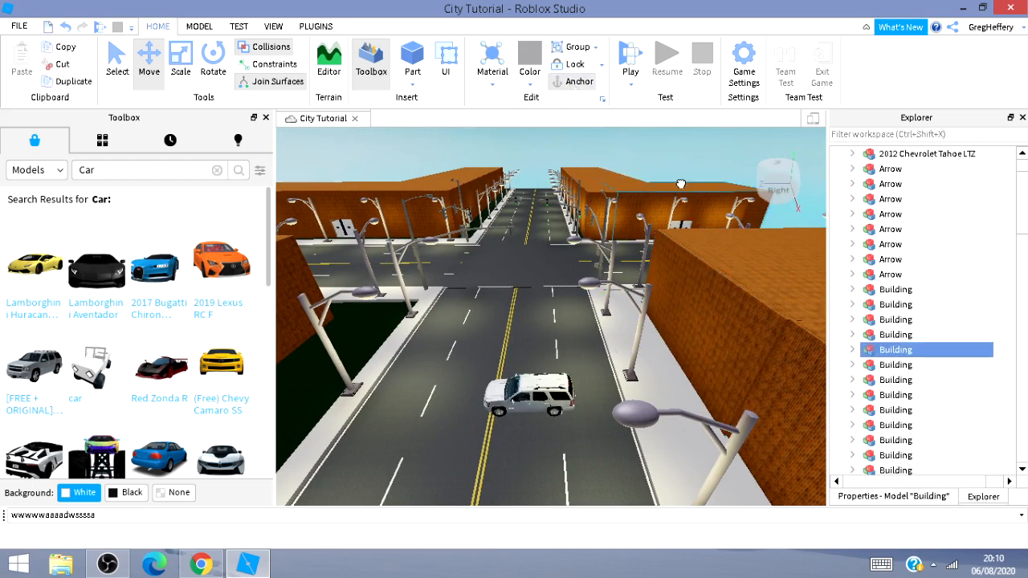
pyautogui.click(572, 81)
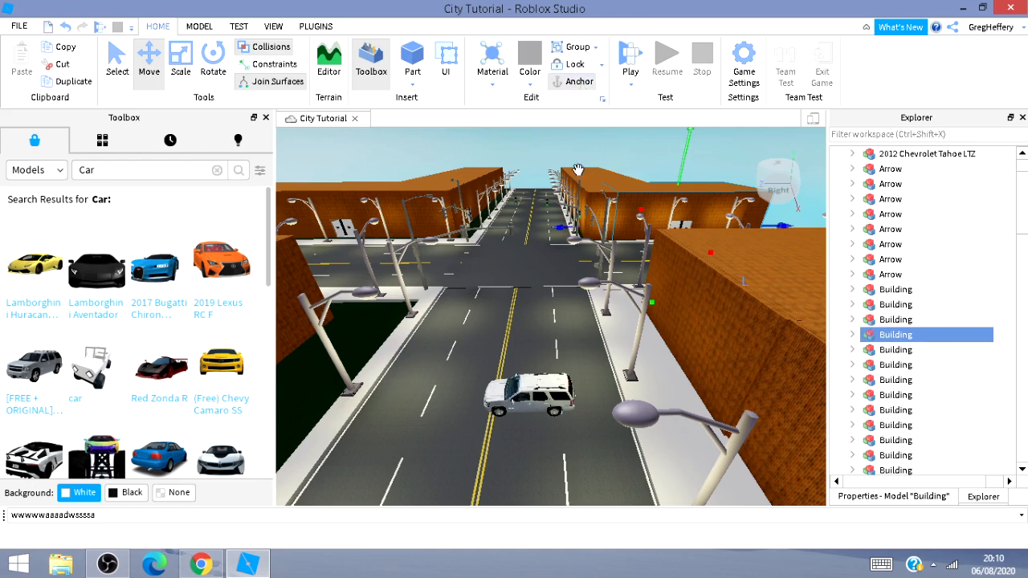
pyautogui.click(578, 170)
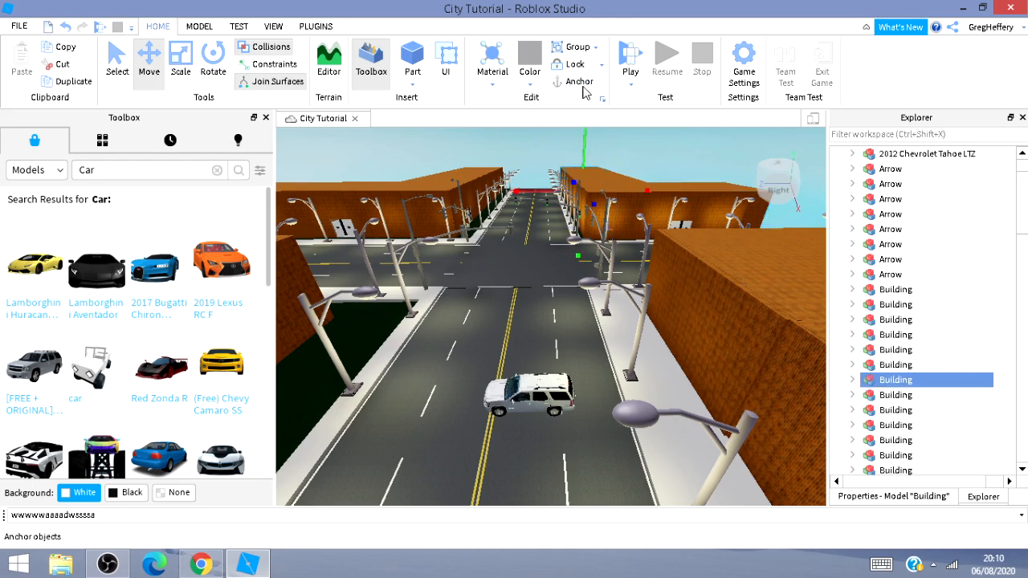
pyautogui.click(578, 81)
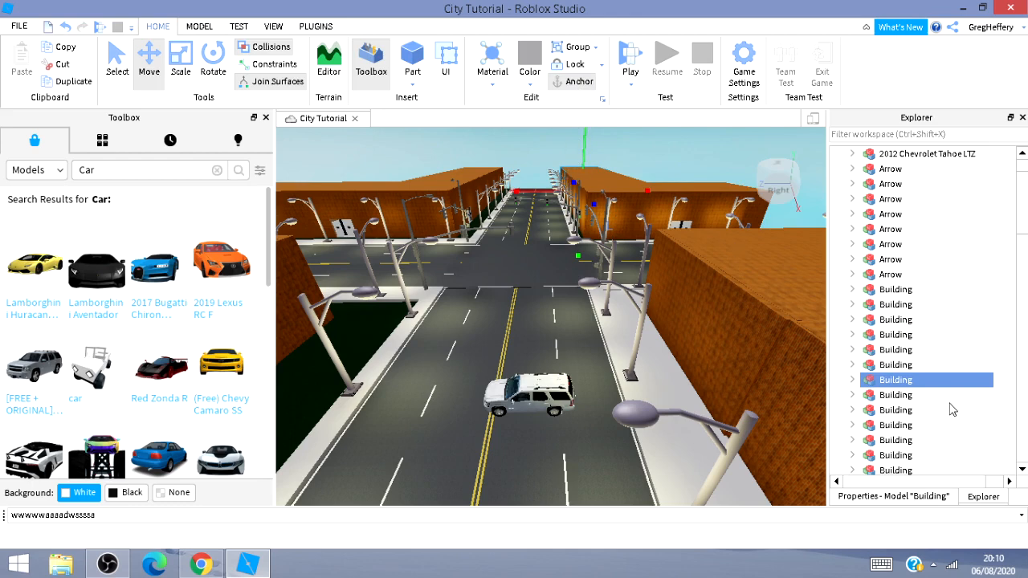
# Select all the Building models in the Explorer and anchor them together.
pyautogui.click(880, 292)
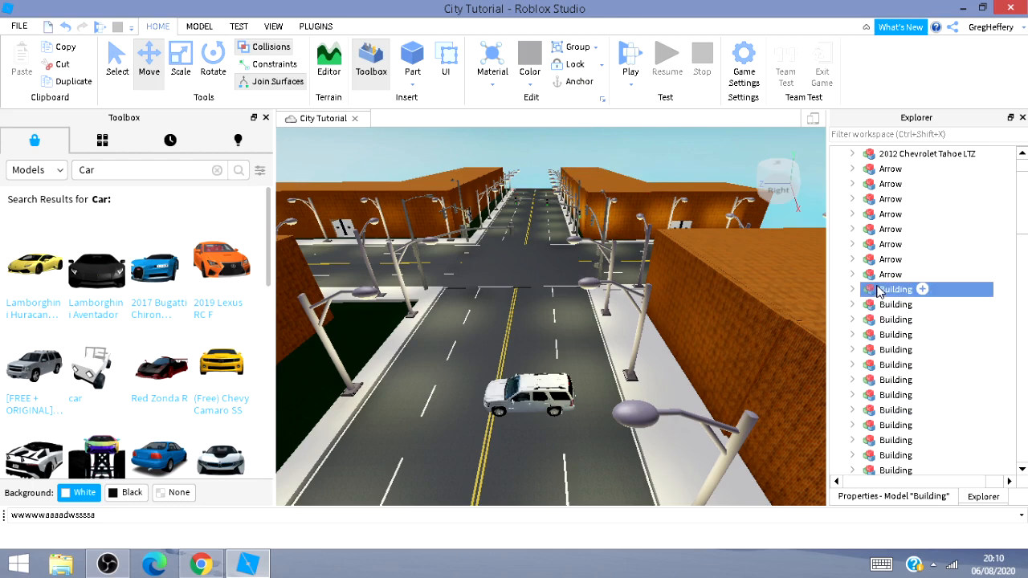
pyautogui.scroll(-5, 957, 326)
pyautogui.scroll(-3, 955, 305)
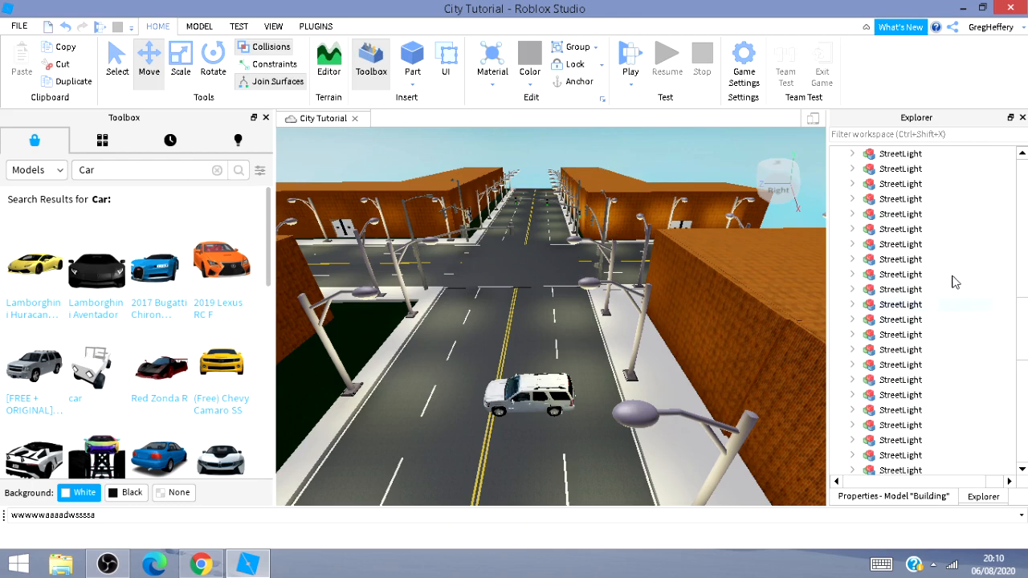
pyautogui.scroll(3, 952, 281)
pyautogui.keyDown('shift'); pyautogui.click(890, 199); pyautogui.keyUp('shift')
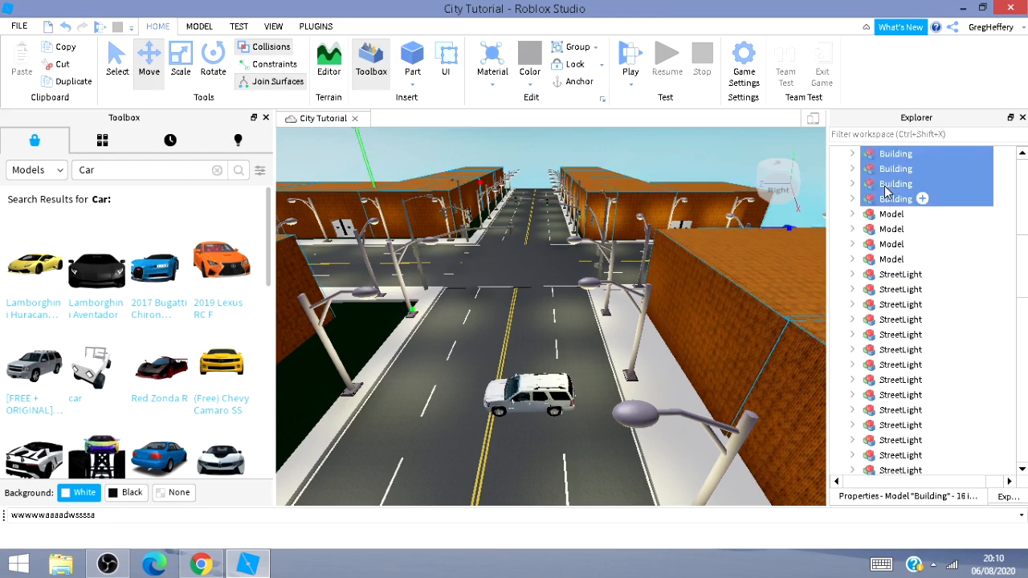
pyautogui.click(577, 81)
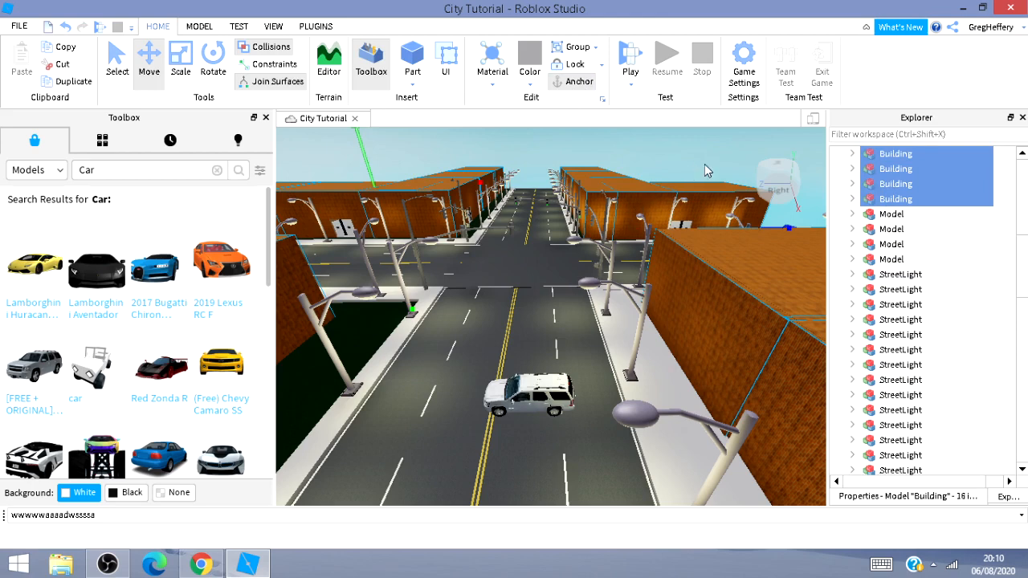
pyautogui.click(698, 142)
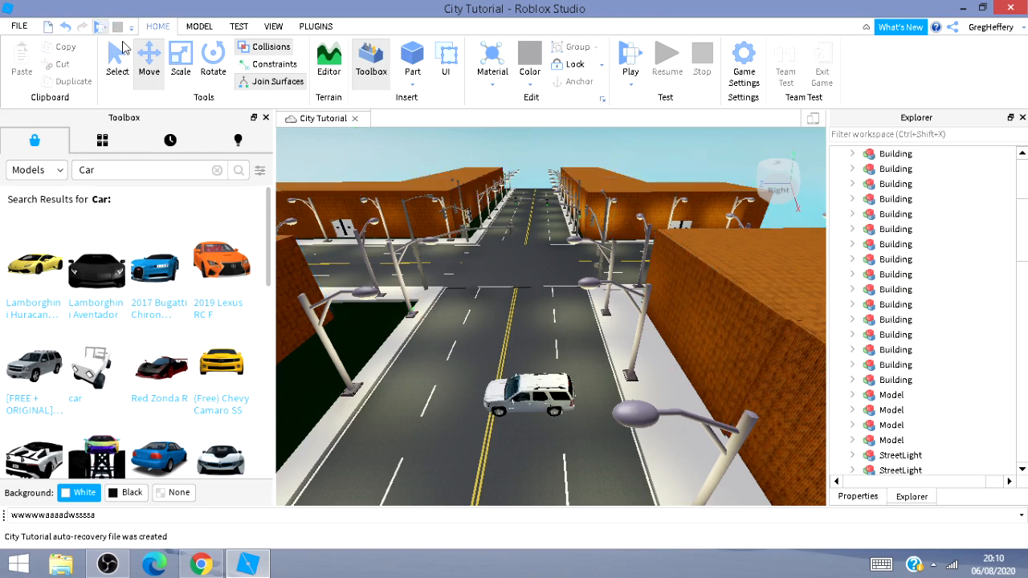
# Start a playtest and walk the character down onto the street and into the car.
pyautogui.press('F5')
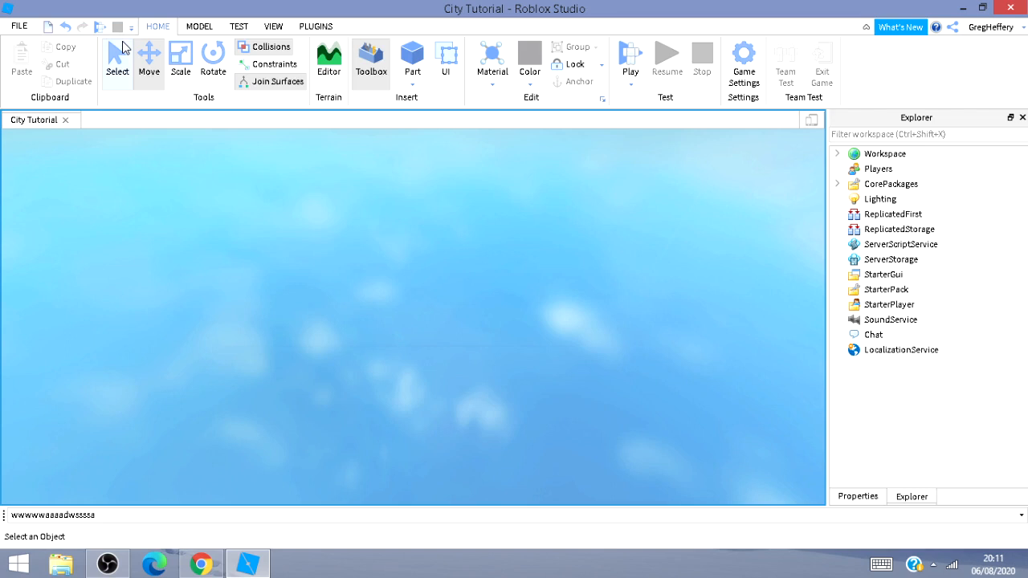
pyautogui.press('F5')
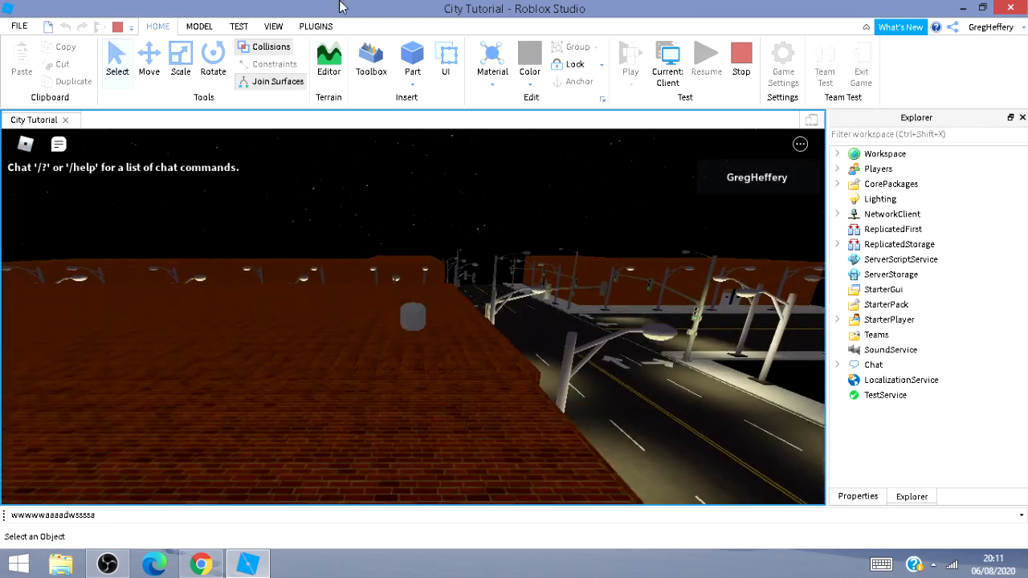
pyautogui.moveTo(513, 305); pyautogui.dragTo(619, 305, button='right')
pyautogui.press('w')
pyautogui.press('d')
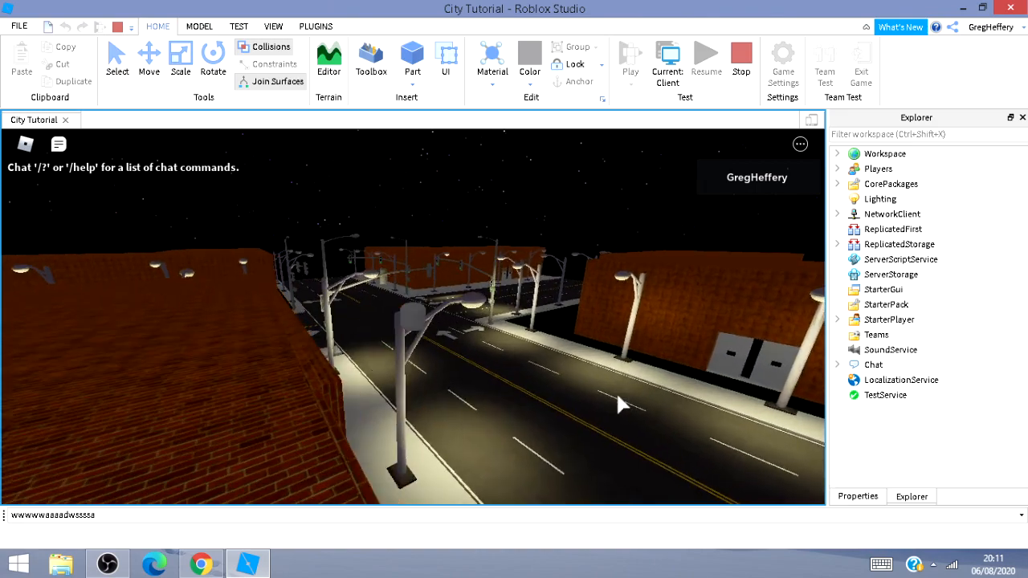
pyautogui.press('w')
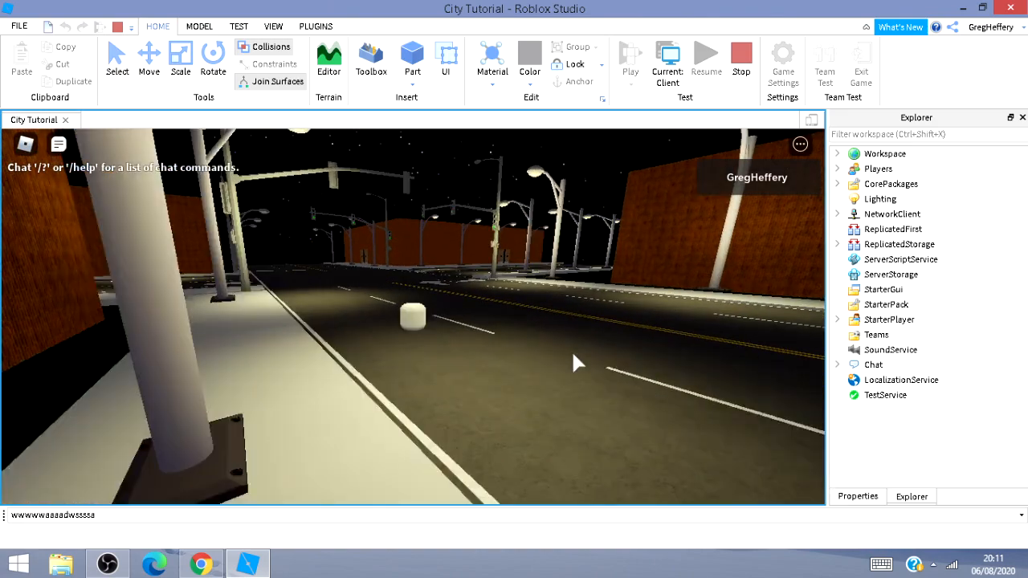
pyautogui.press('w')
pyautogui.press('w')
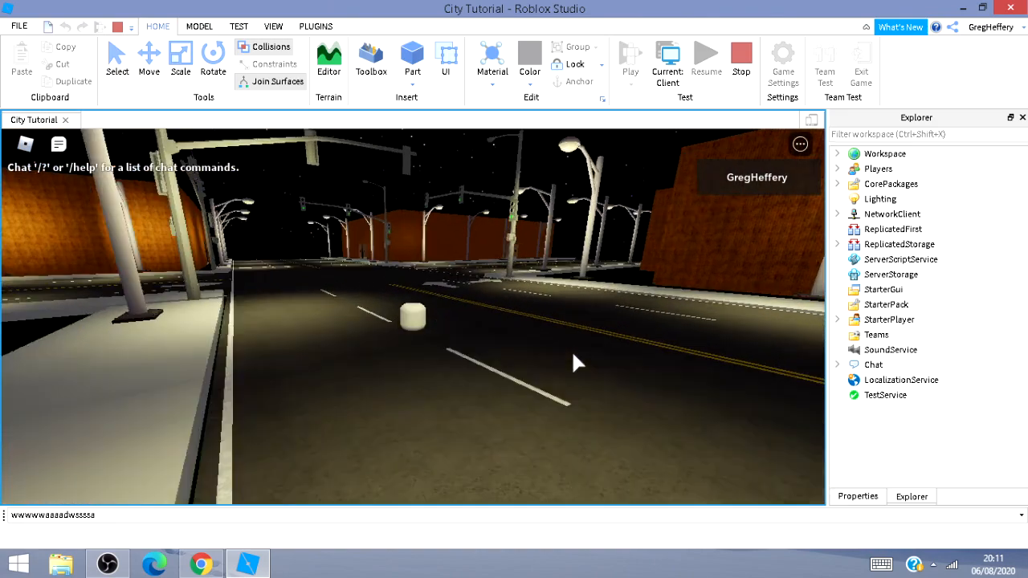
pyautogui.press('w')
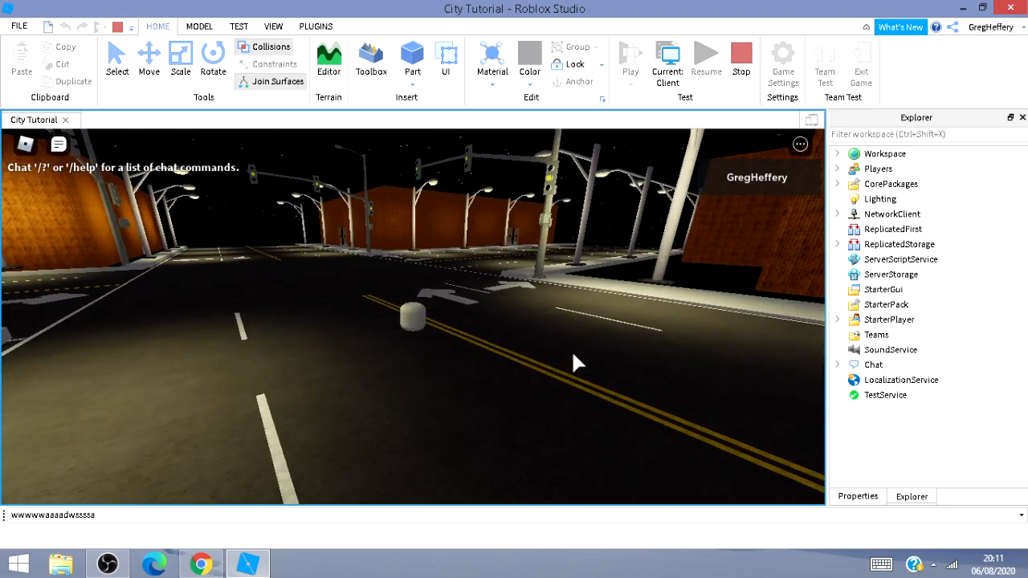
pyautogui.press('w')
pyautogui.press('w')
pyautogui.press('w')
pyautogui.press('d')
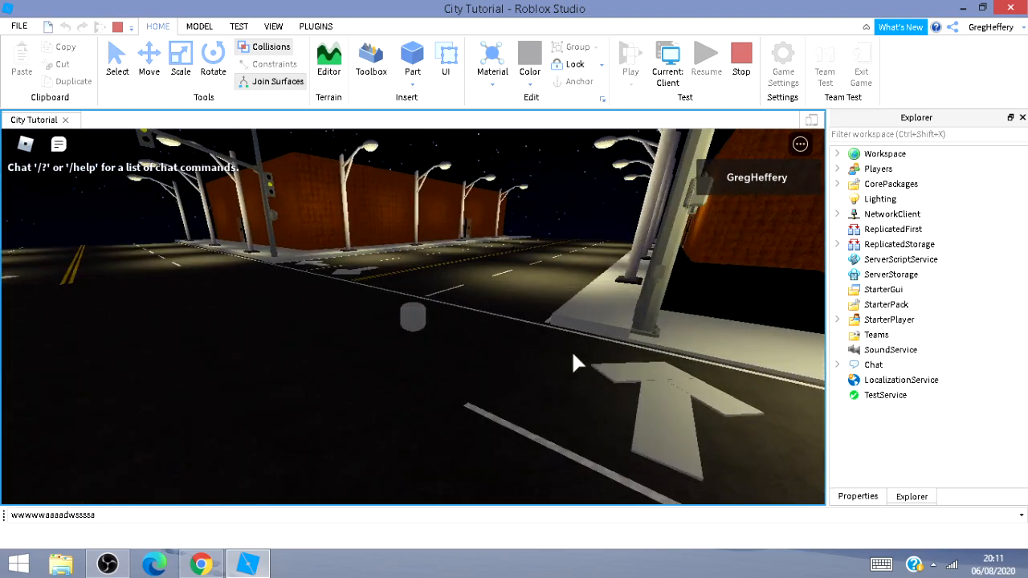
pyautogui.press('w')
pyautogui.press('a')
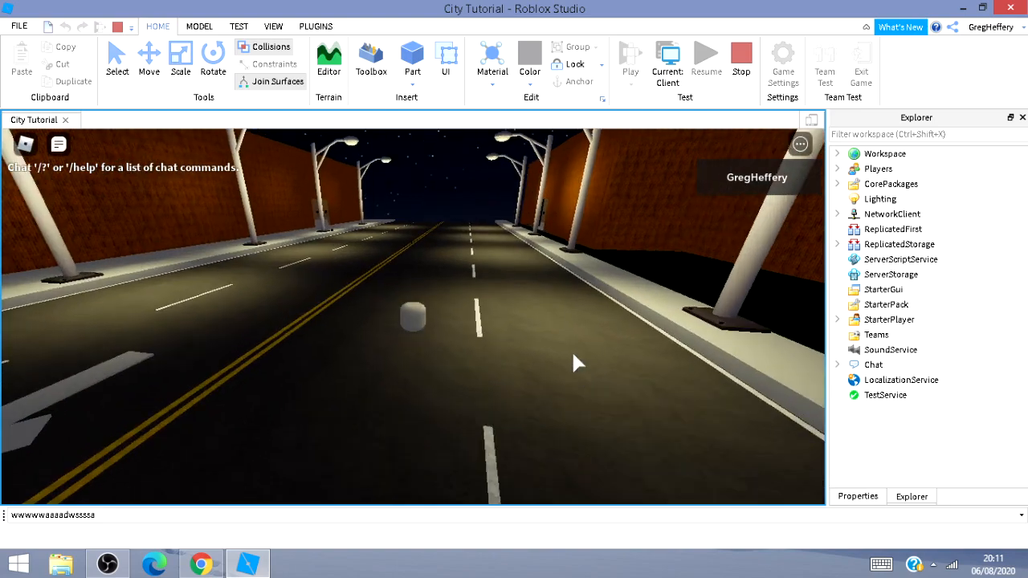
pyautogui.press('w')
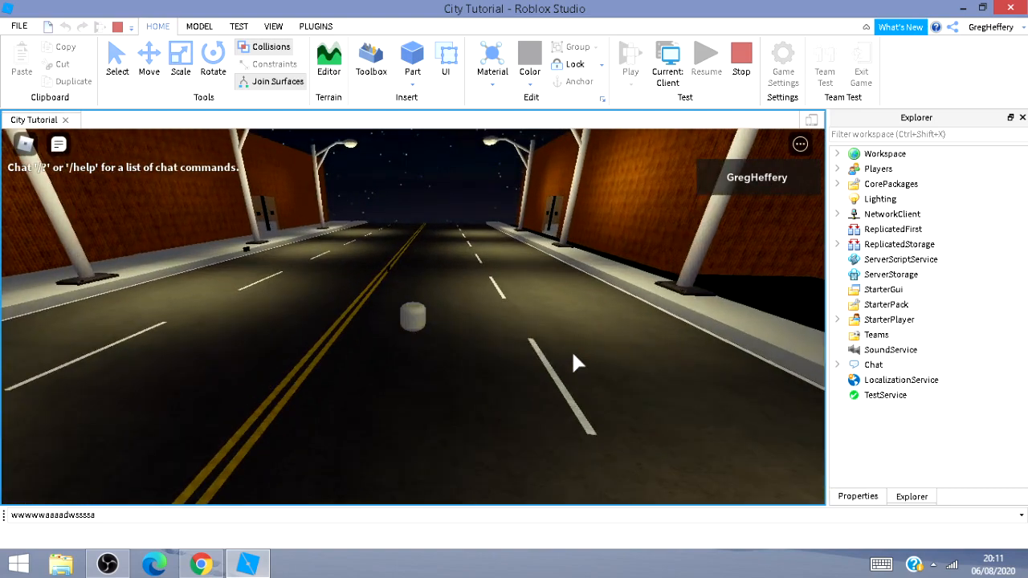
pyautogui.press('w')
pyautogui.press('a')
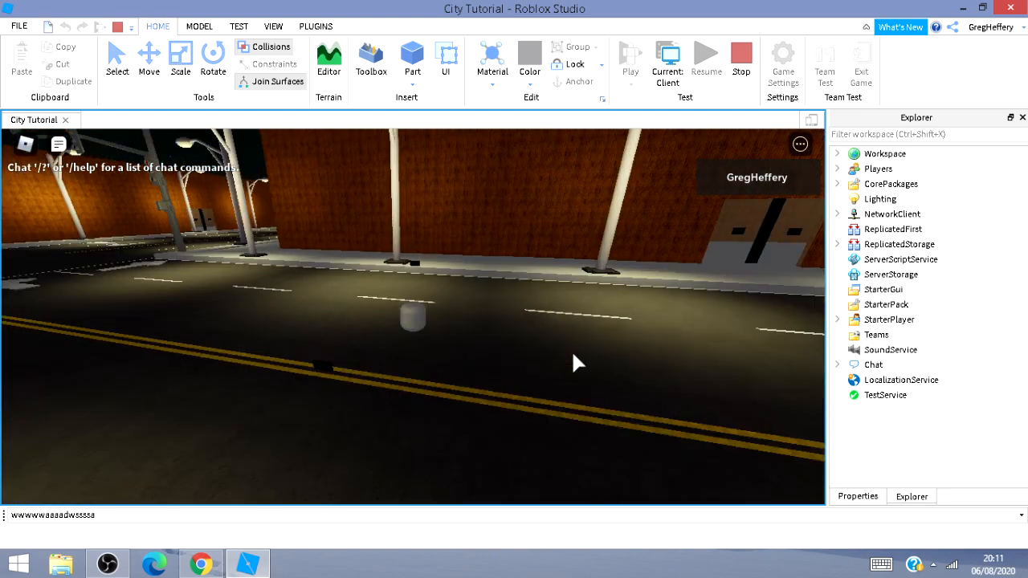
pyautogui.press('w')
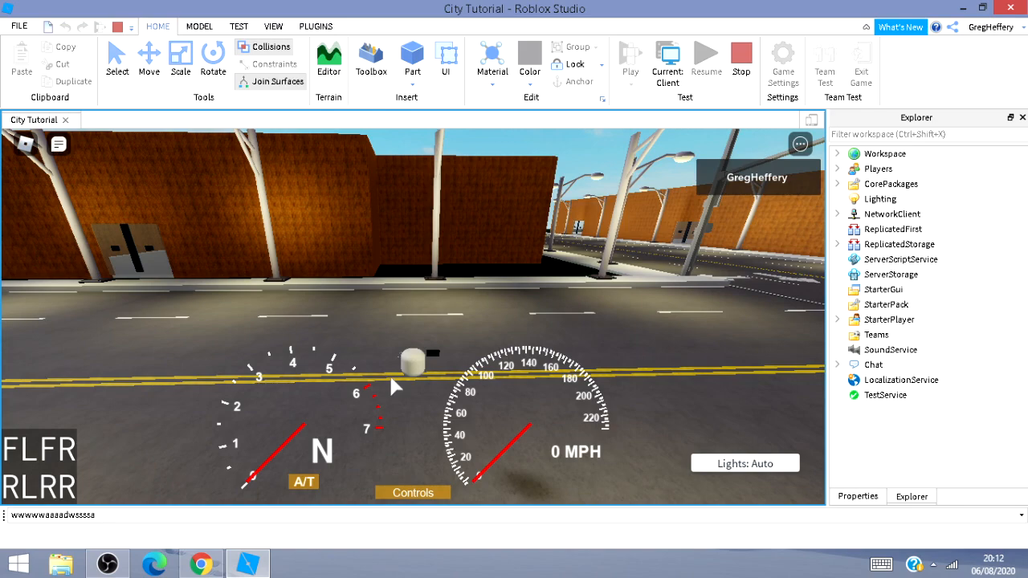
# Open and close the car's Controls panel, then look around from the driver's seat.
pyautogui.click(384, 493)
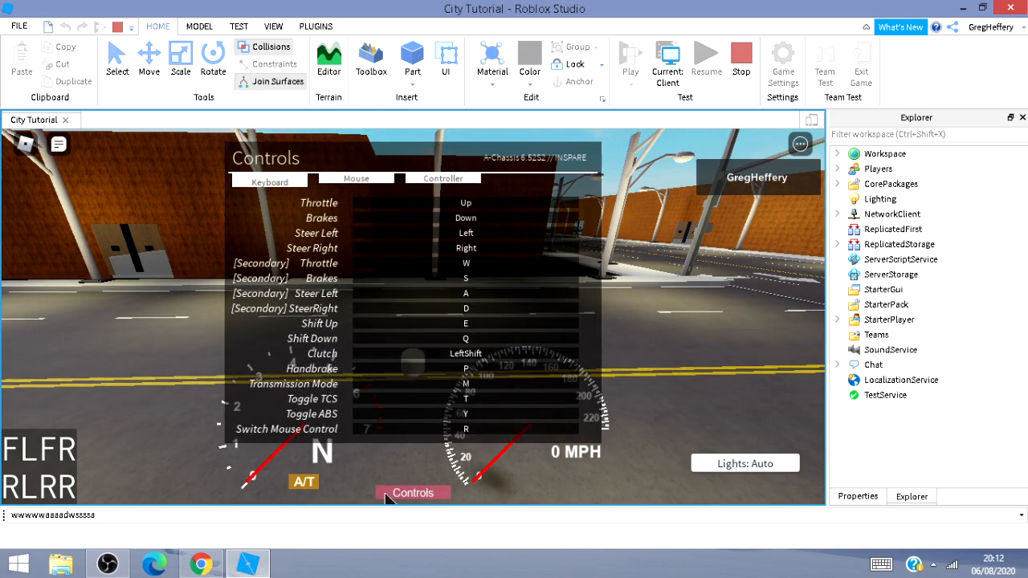
pyautogui.click(386, 495)
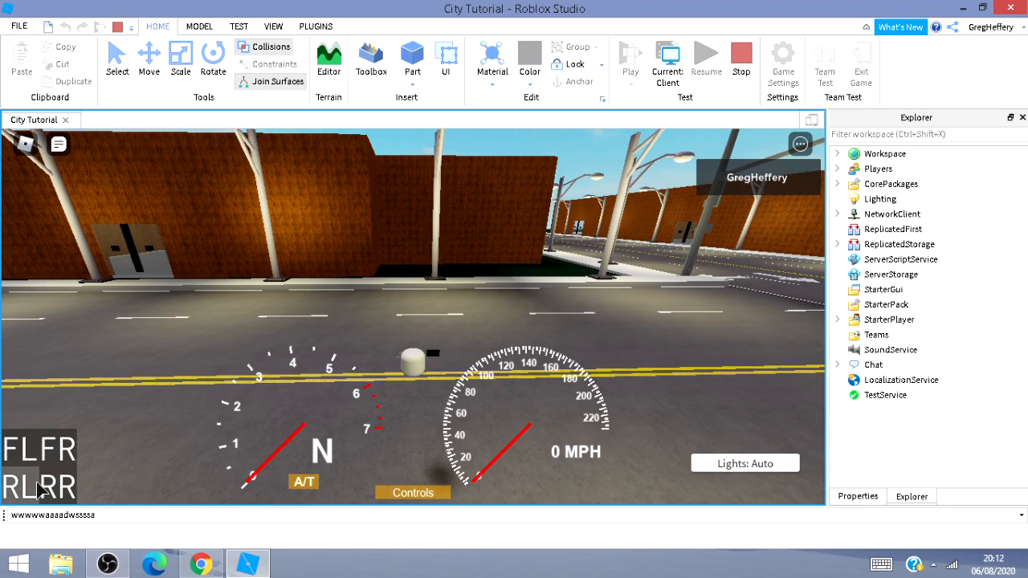
pyautogui.moveTo(254, 387); pyautogui.dragTo(255, 387, button='right')
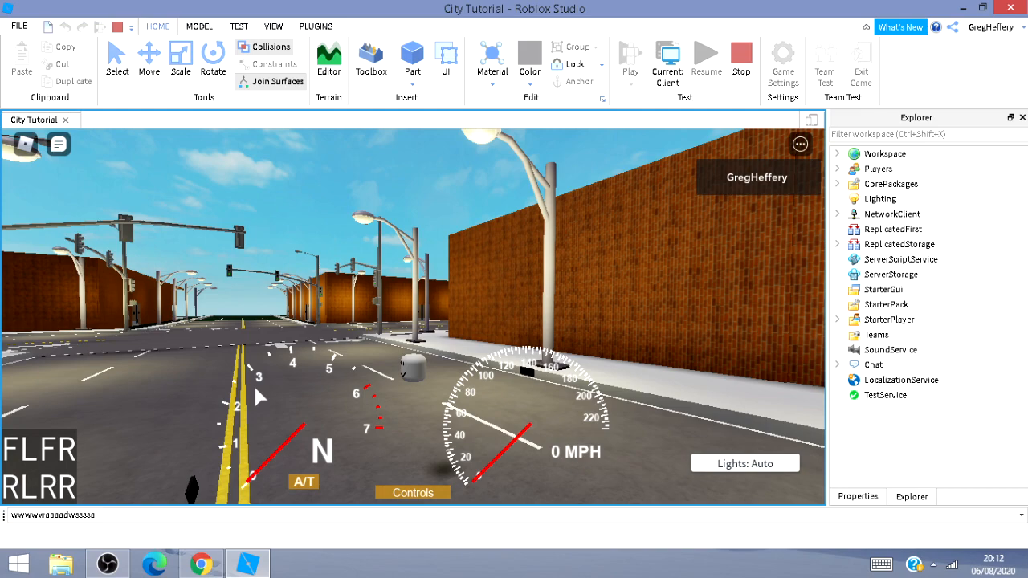
pyautogui.moveTo(254, 387); pyautogui.dragTo(254, 387, button='right')
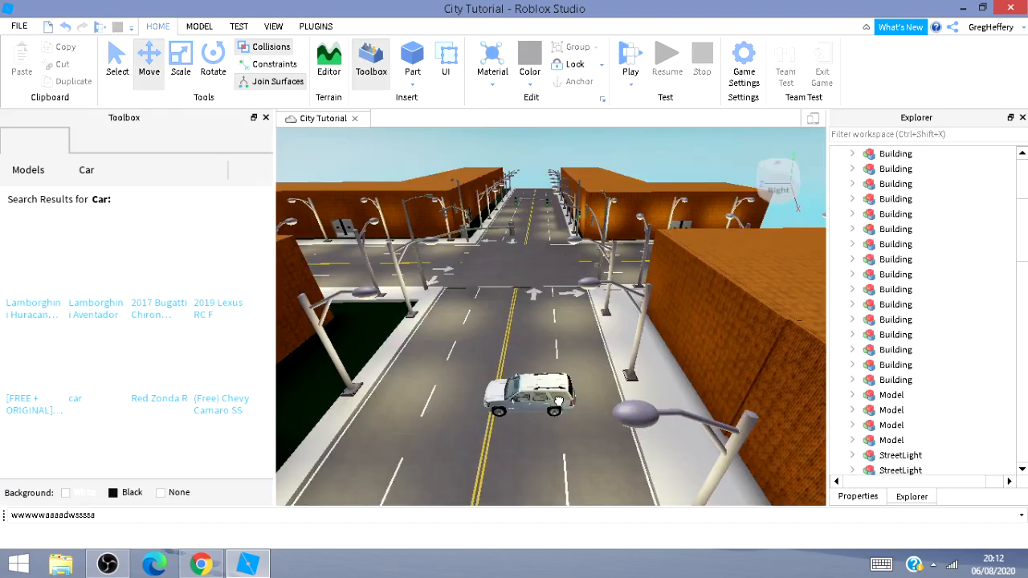
# Stop the playtest and delete the 2012 Chevrolet Tahoe LTZ car from the road.
pyautogui.click(551, 405)
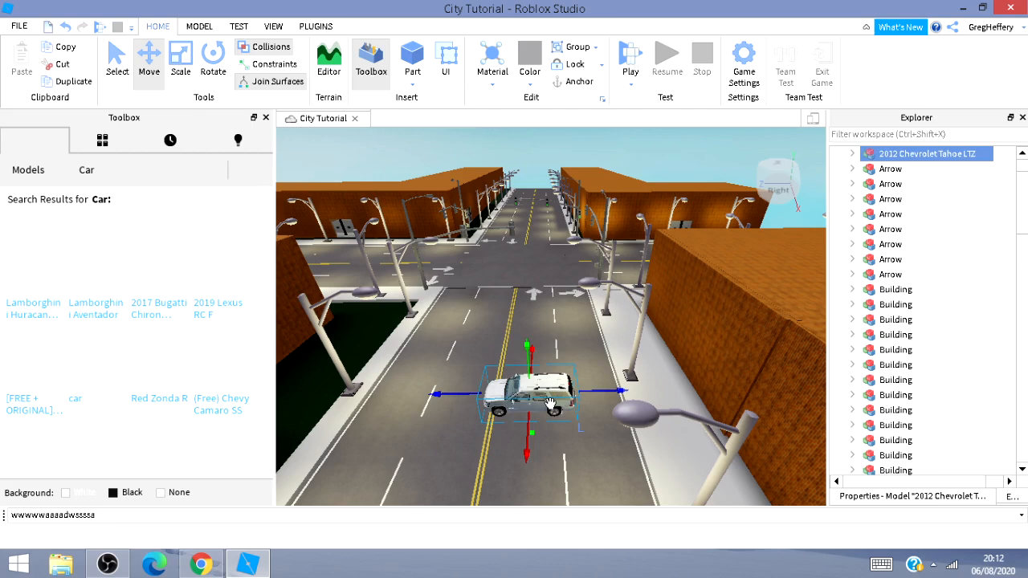
pyautogui.press('Delete')
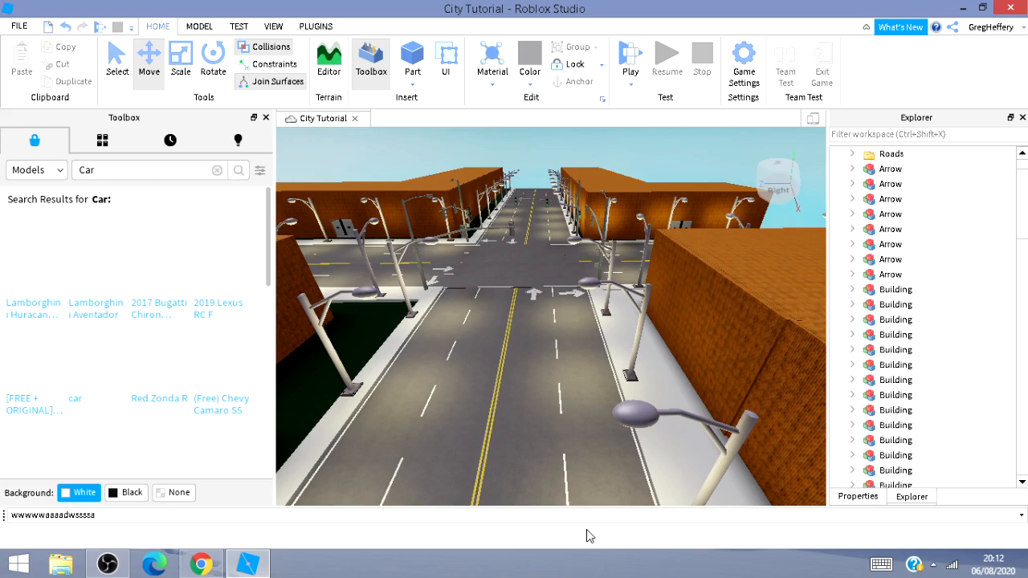
# Look over the street and intersection from several angles.
pyautogui.moveTo(514, 339); pyautogui.dragTo(518, 350, button='right')
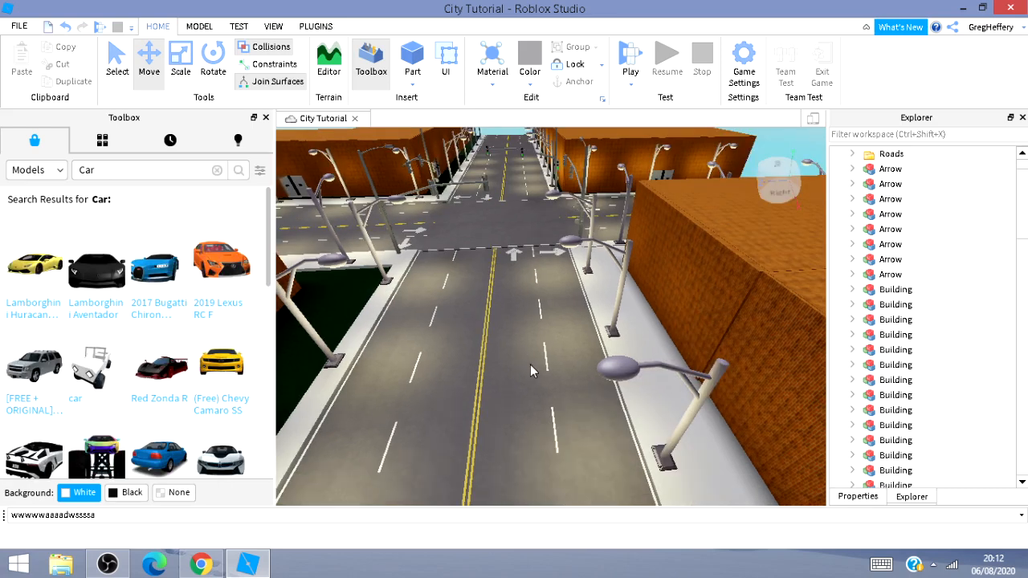
pyautogui.scroll(-2, 530, 365)
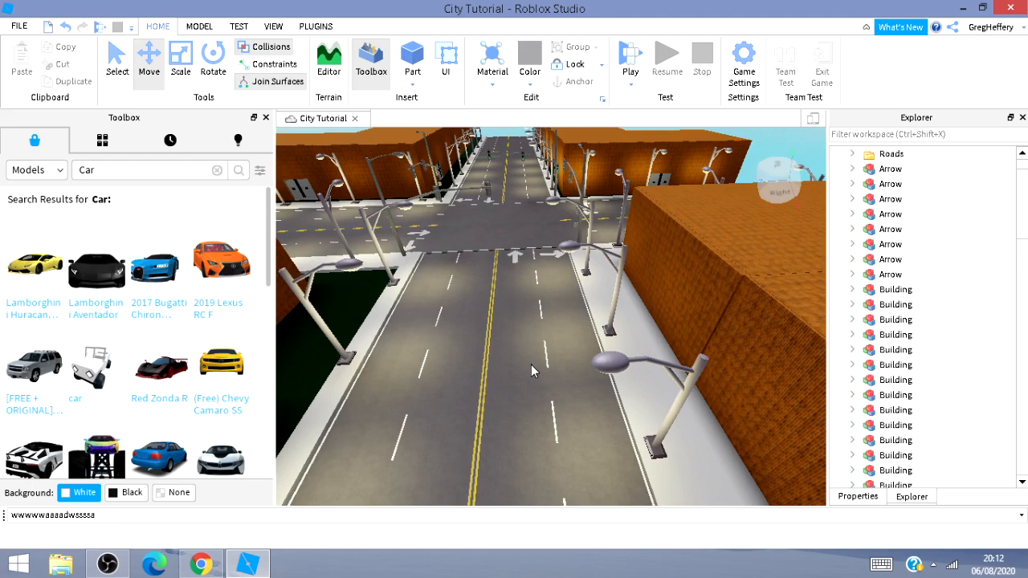
pyautogui.moveTo(531, 364); pyautogui.dragTo(525, 375, button='right')
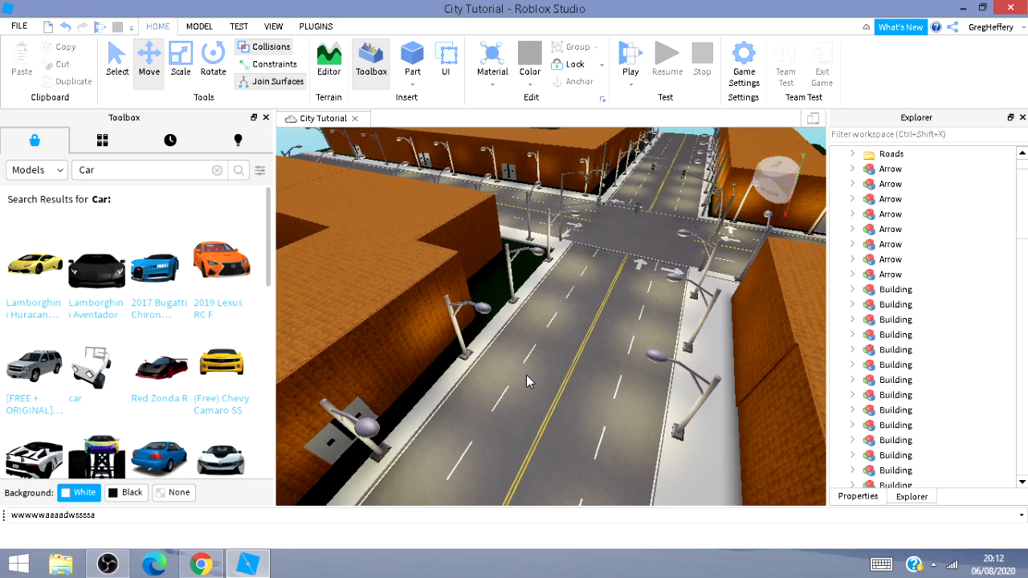
pyautogui.moveTo(526, 375); pyautogui.dragTo(555, 358, button='right')
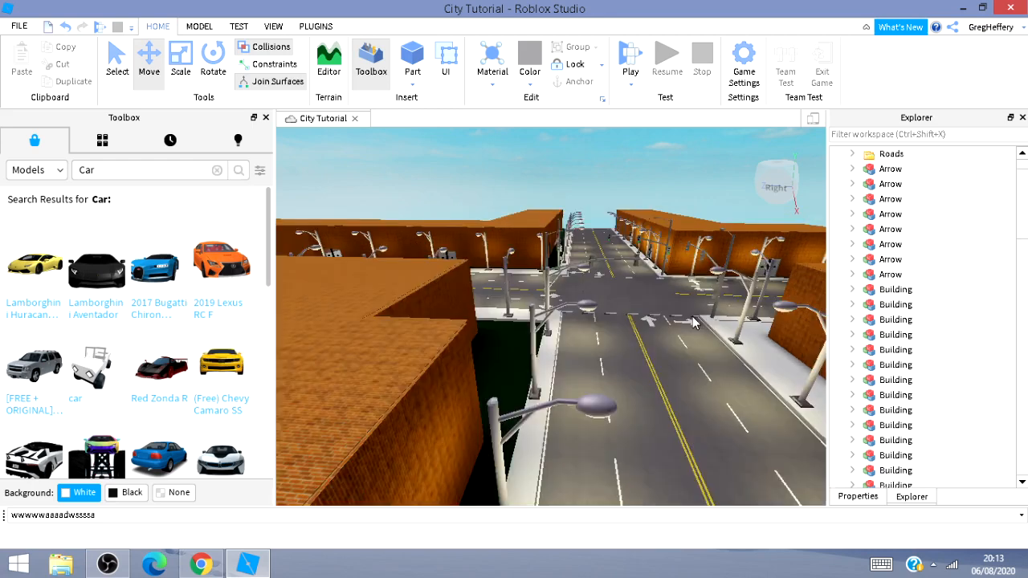
pyautogui.press('a')
pyautogui.press('d')
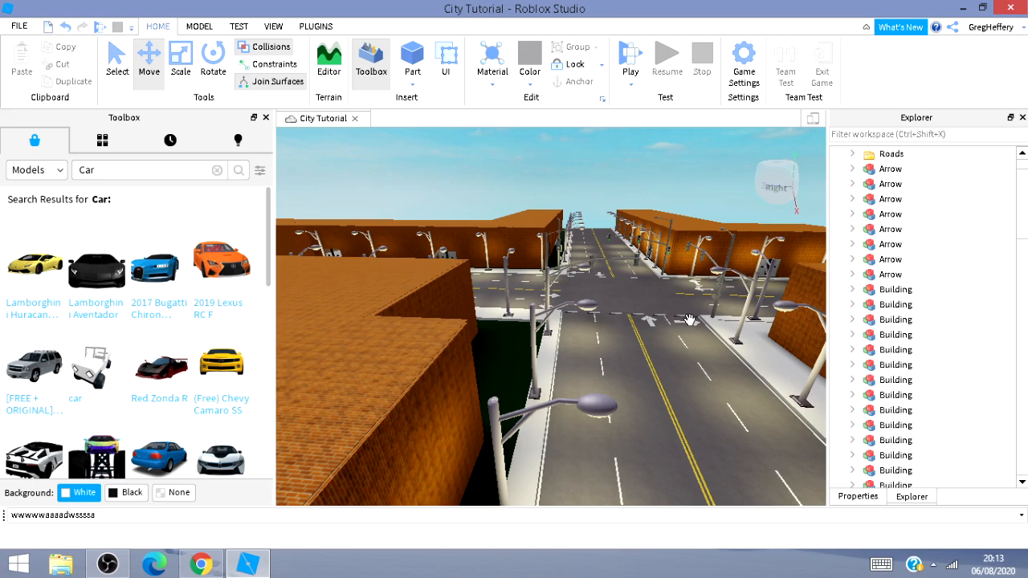
pyautogui.scroll(5, 688, 319)
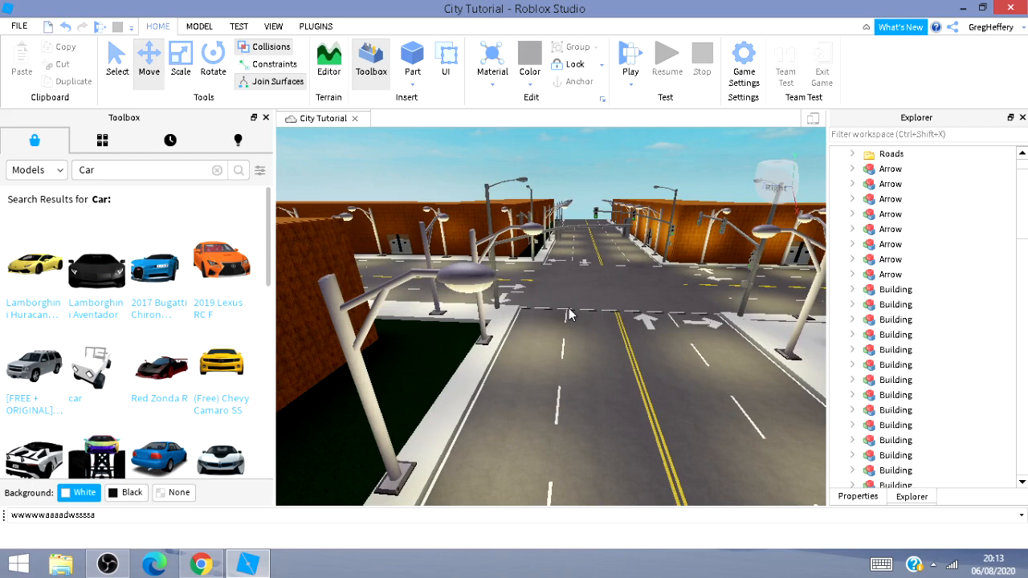
# Start a playtest of the city place and dismiss the menu that opens while it loads.
pyautogui.scroll(3, 567, 315)
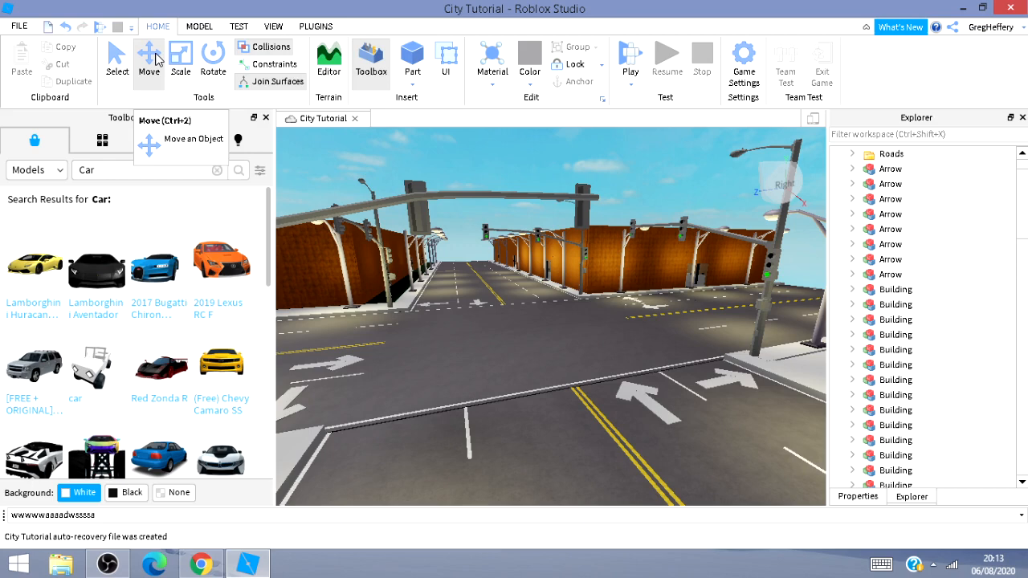
pyautogui.press('F5')
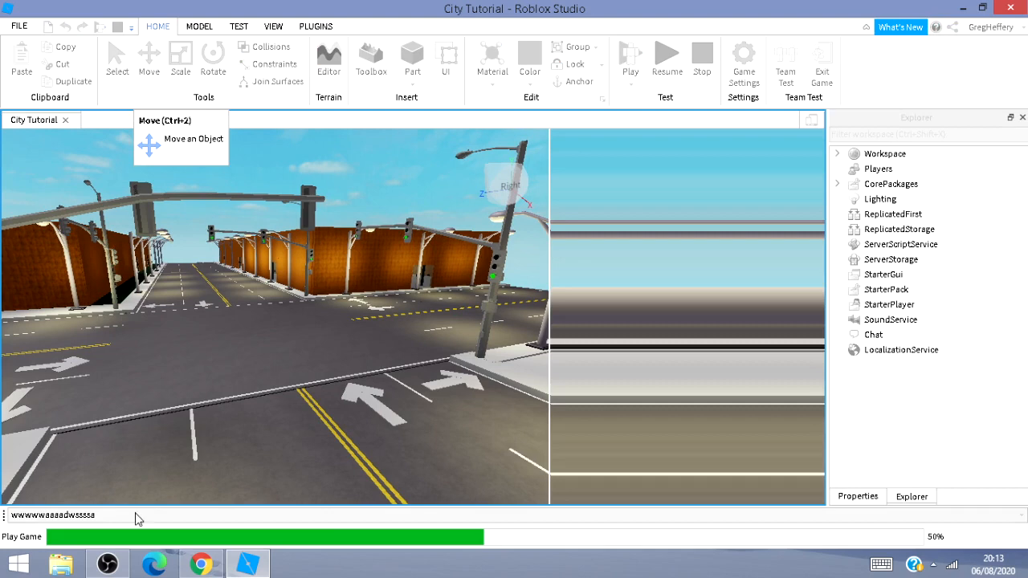
pyautogui.moveTo(114, 570)
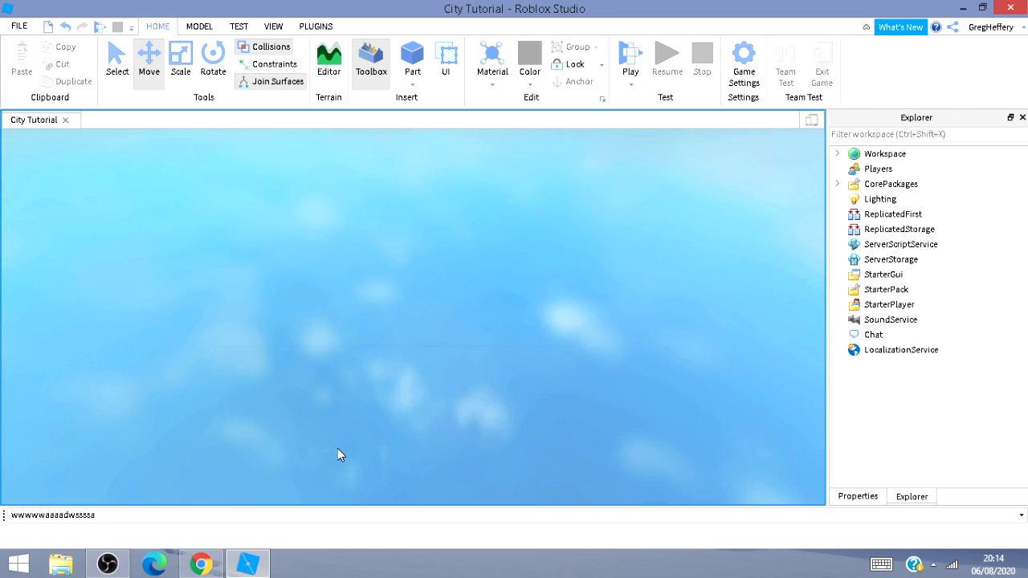
pyautogui.press('F5')
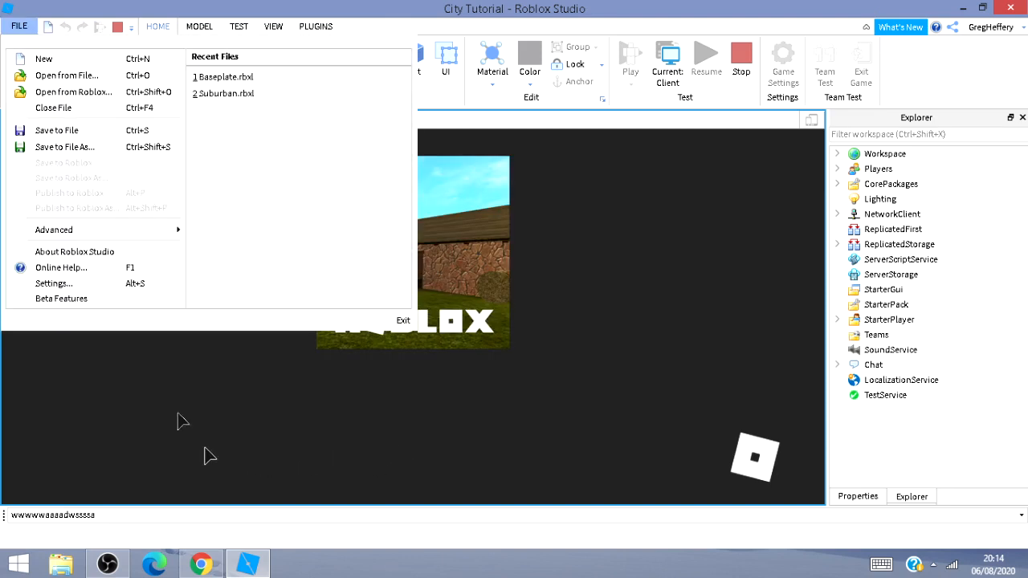
pyautogui.click(419, 440)
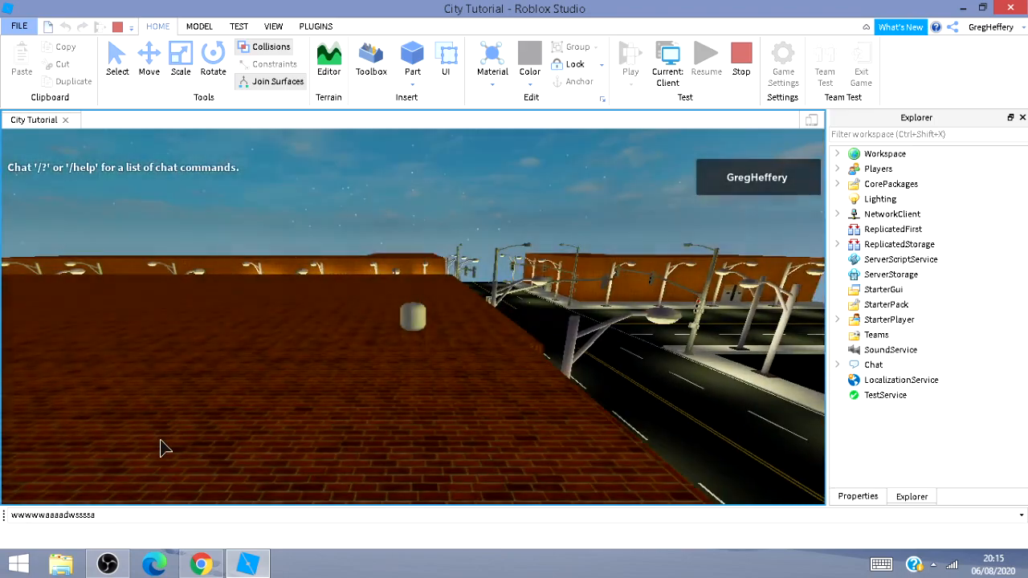
# Walk the character along the sidewalk beside the buildings and street lamps, looking around the street.
pyautogui.press('d')
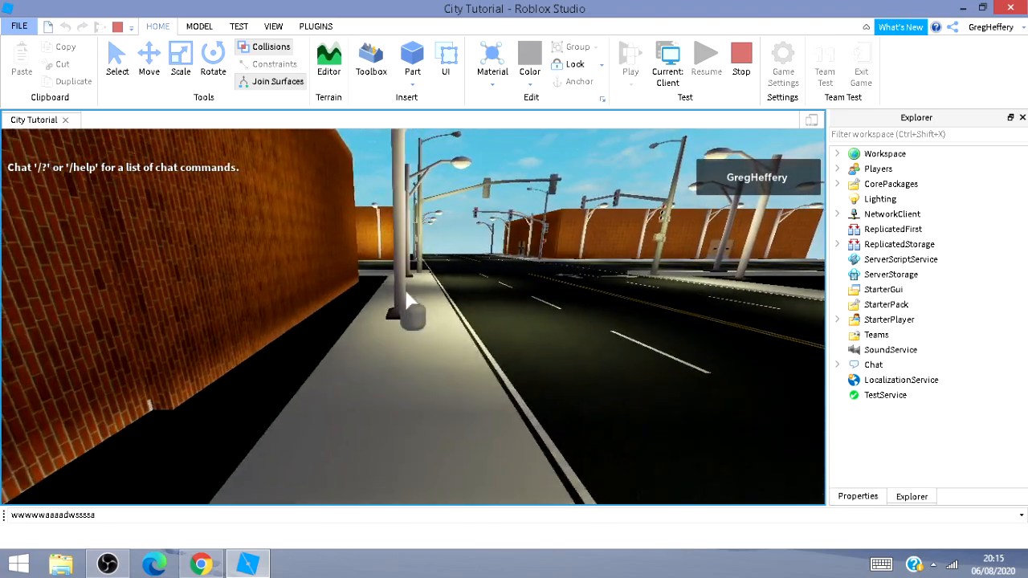
pyautogui.press('d')
pyautogui.moveTo(405, 291); pyautogui.dragTo(420, 253, button='right')
pyautogui.press('w')
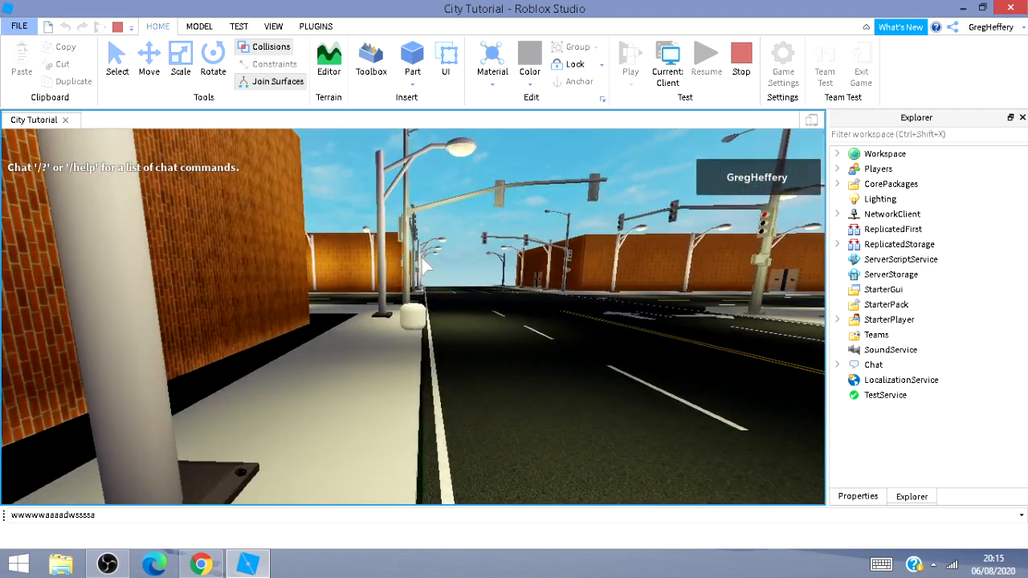
pyautogui.press('w')
pyautogui.press('a')
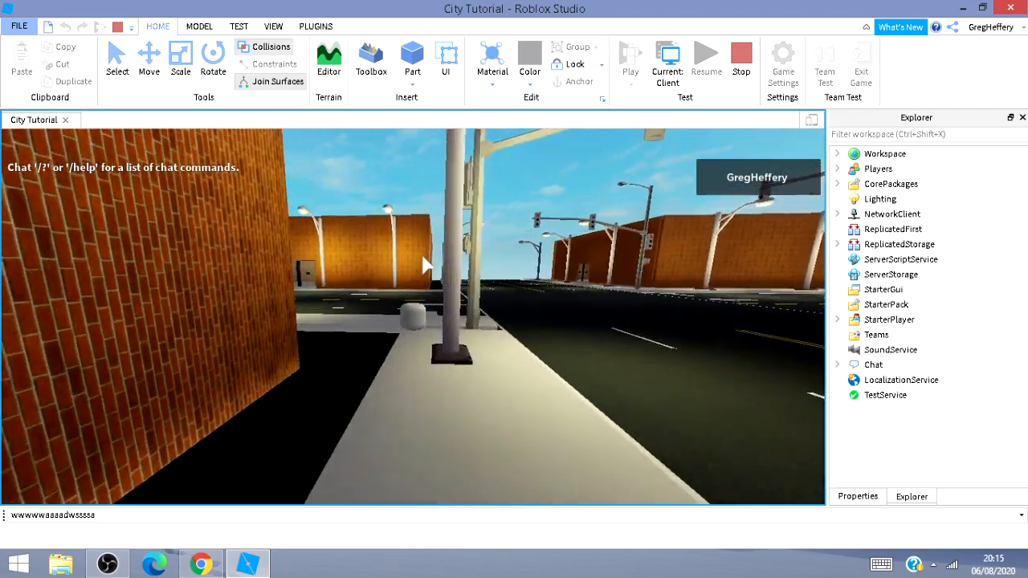
pyautogui.press('w')
pyautogui.moveTo(422, 255); pyautogui.dragTo(418, 257, button='right')
pyautogui.press('w')
pyautogui.press('w')
pyautogui.press('w')
pyautogui.press('w')
pyautogui.press('w')
pyautogui.press('w')
pyautogui.press('w')
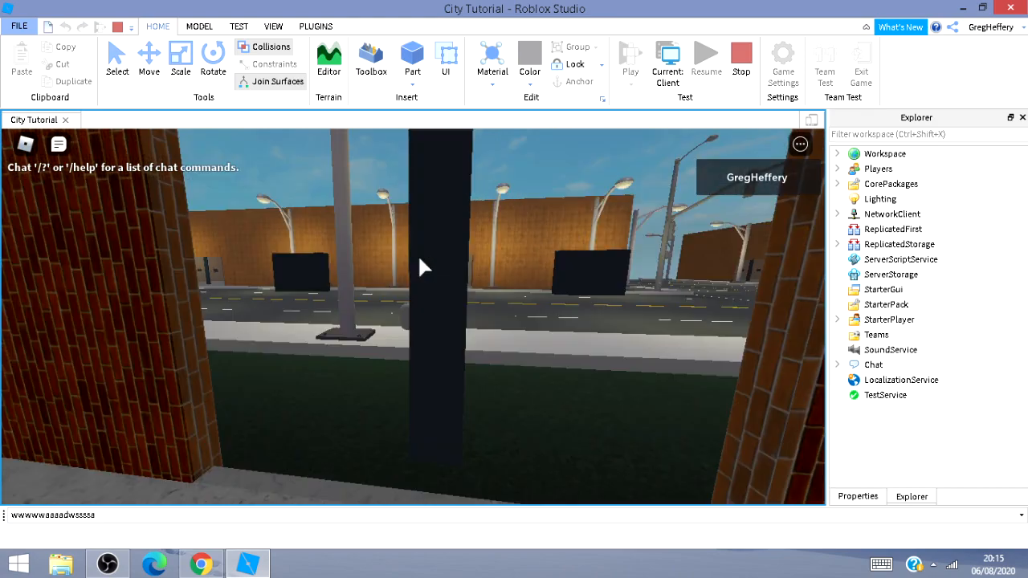
pyautogui.press('w')
pyautogui.press('w')
pyautogui.moveTo(419, 258); pyautogui.dragTo(419, 258, button='right')
pyautogui.press('w')
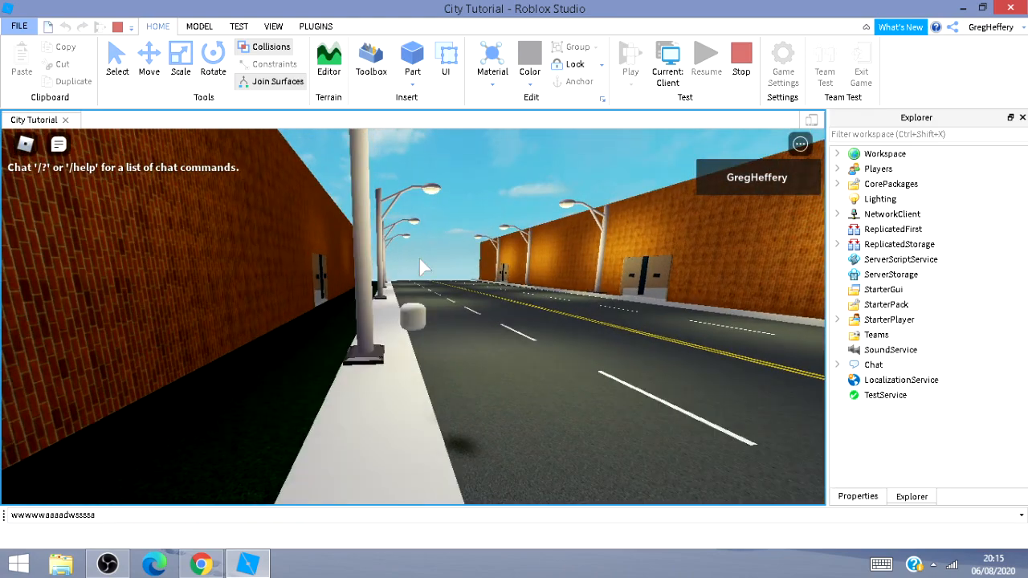
pyautogui.press('w')
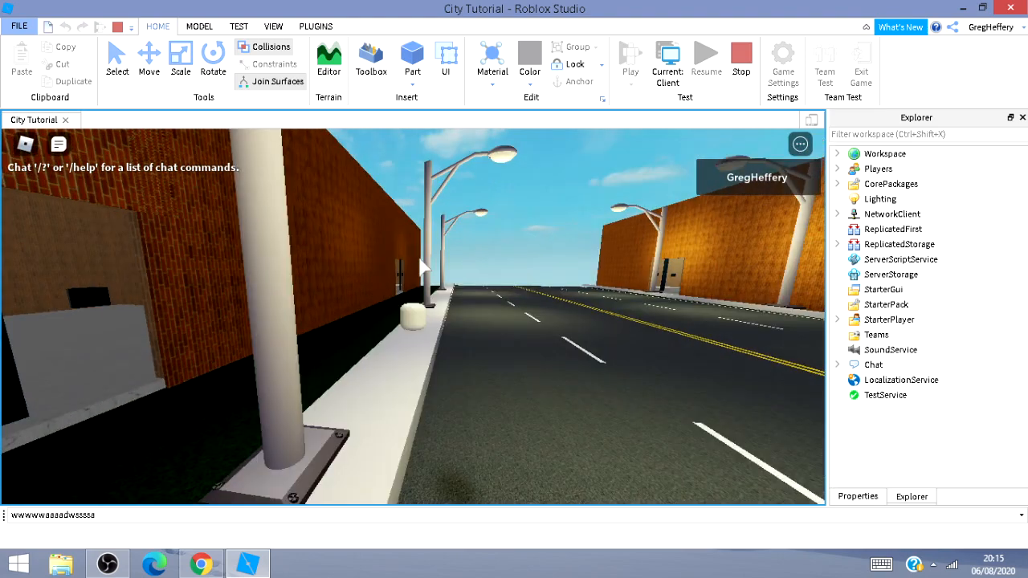
pyautogui.press('w')
pyautogui.moveTo(419, 258); pyautogui.dragTo(419, 258, button='right')
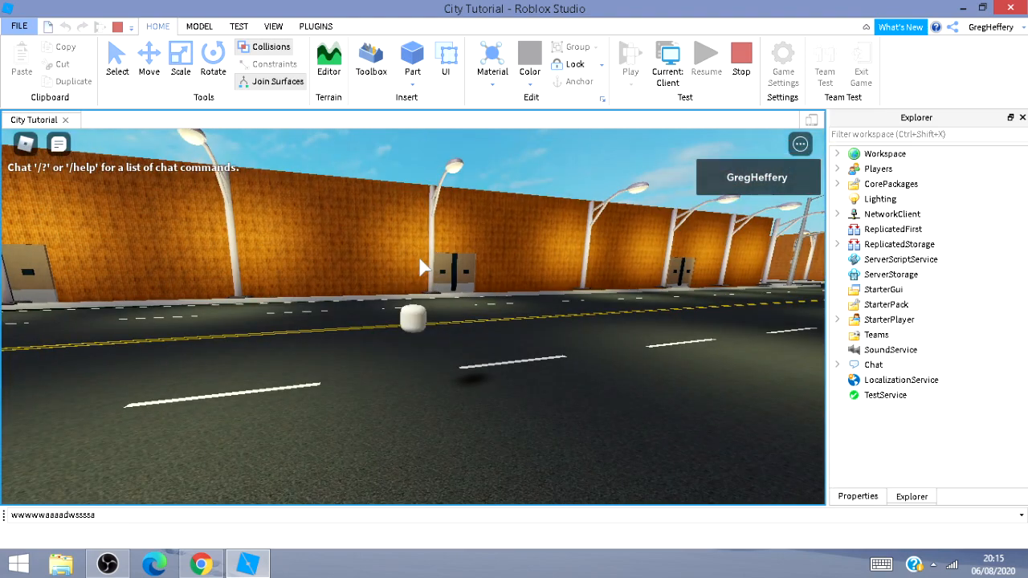
# Walk the character out into the middle of the road and look along the street toward the intersection.
pyautogui.scroll(5, 447, 246)
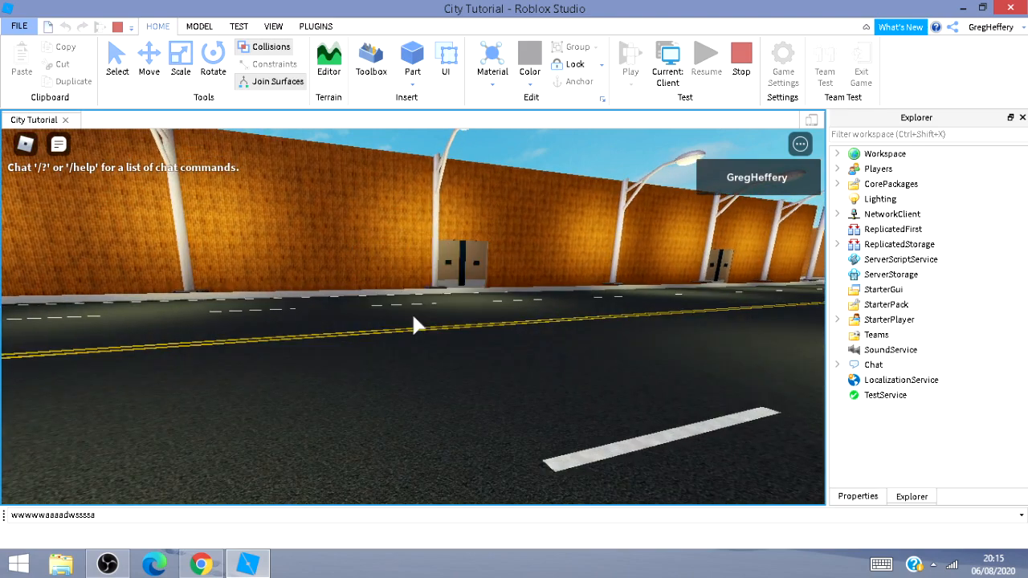
pyautogui.scroll(-5, 411, 311)
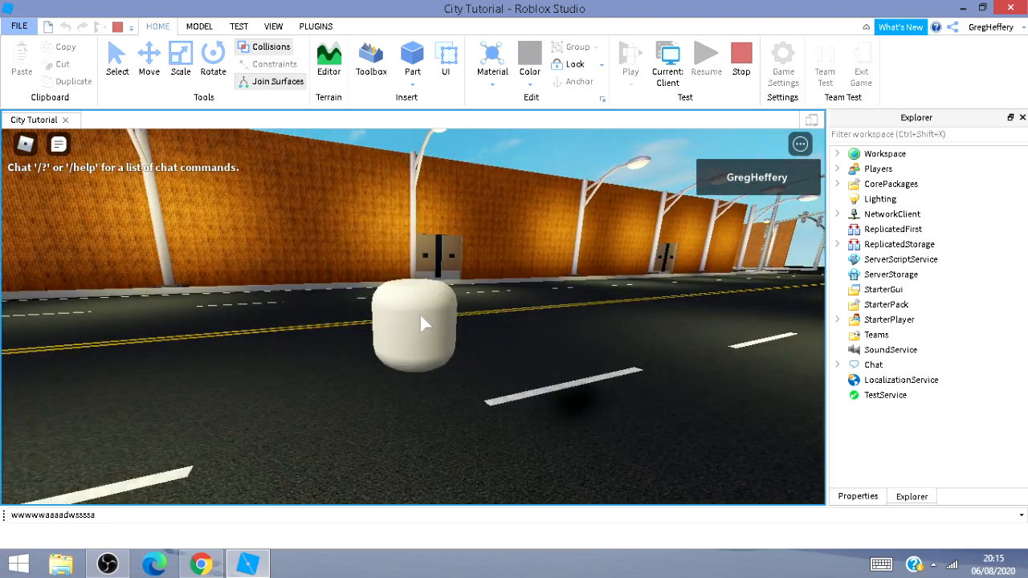
pyautogui.press('d')
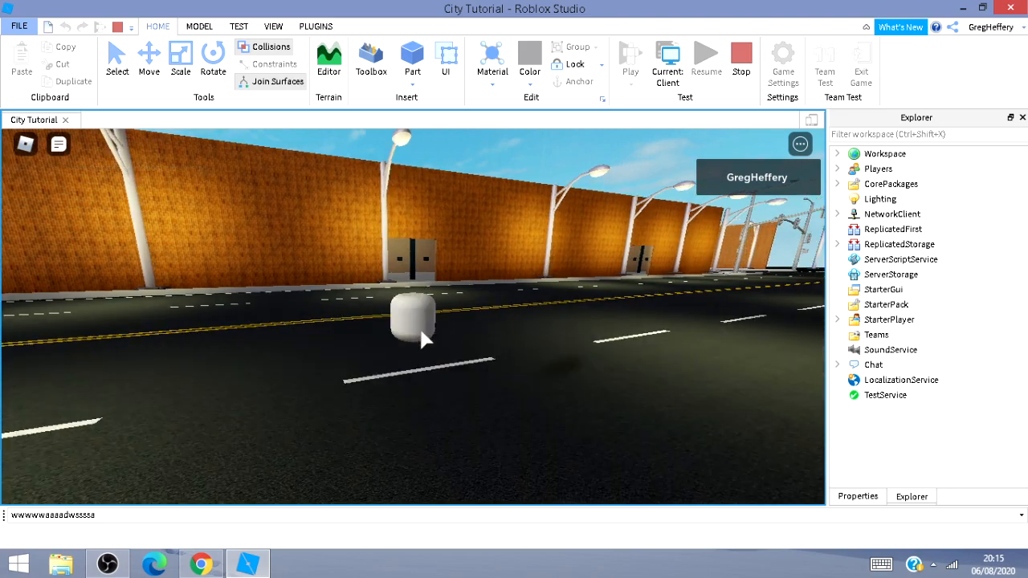
pyautogui.moveTo(420, 335); pyautogui.dragTo(420, 335, button='right')
pyautogui.press('w')
pyautogui.press('w')
pyautogui.moveTo(541, 226); pyautogui.dragTo(541, 225, button='right')
pyautogui.moveTo(722, 213); pyautogui.dragTo(722, 213, button='right')
pyautogui.press('w')
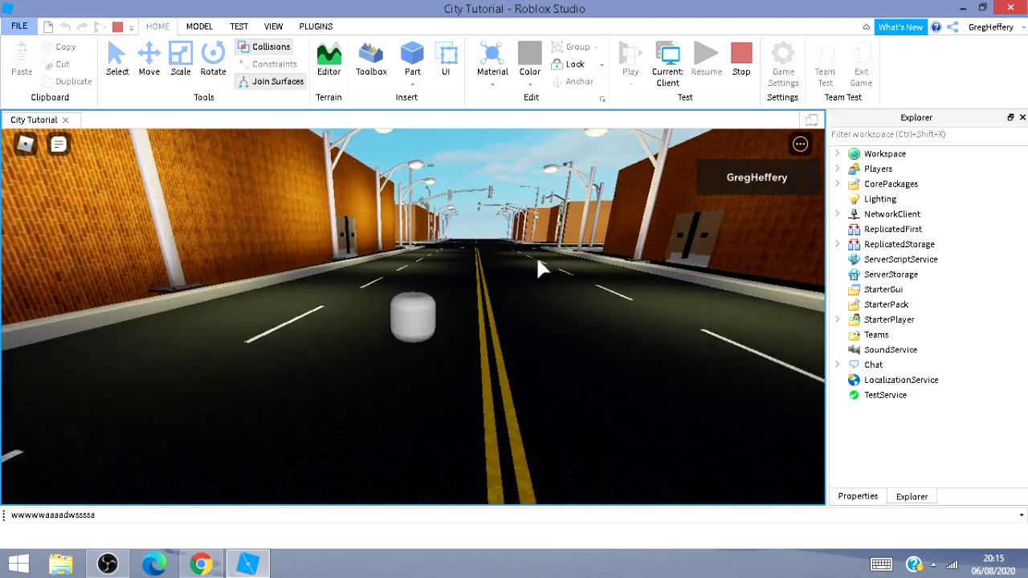
pyautogui.press('w')
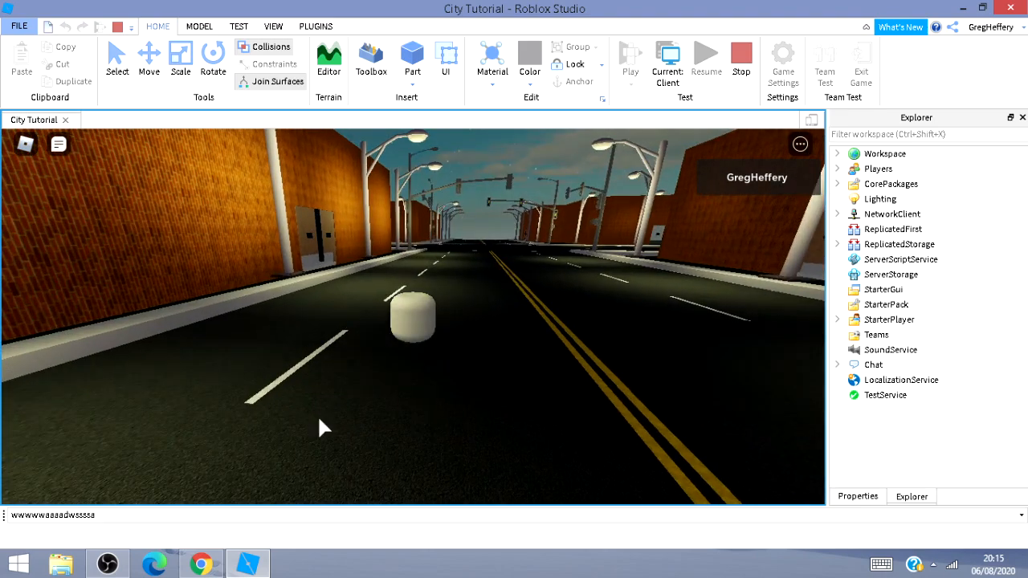
pyautogui.click(119, 566)
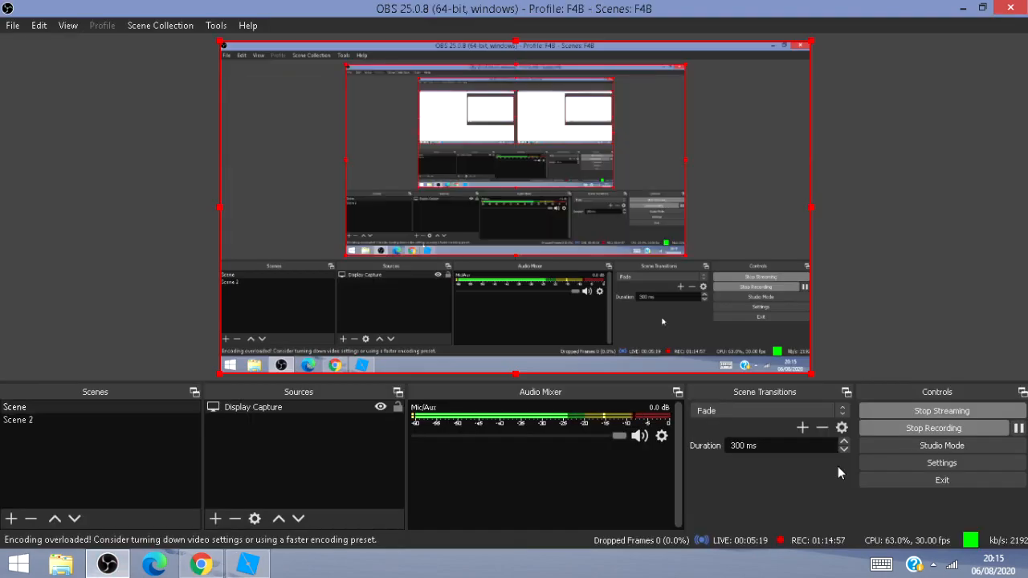